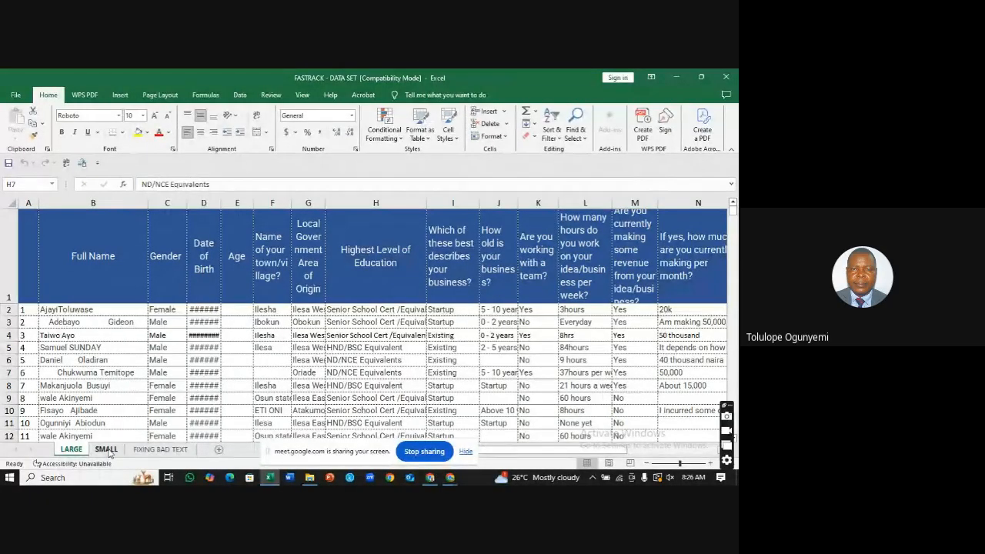
# Step: From the SMALL score sheet, insert a new blank worksheet, Sheet1, right after it
pyautogui.click(107, 449)
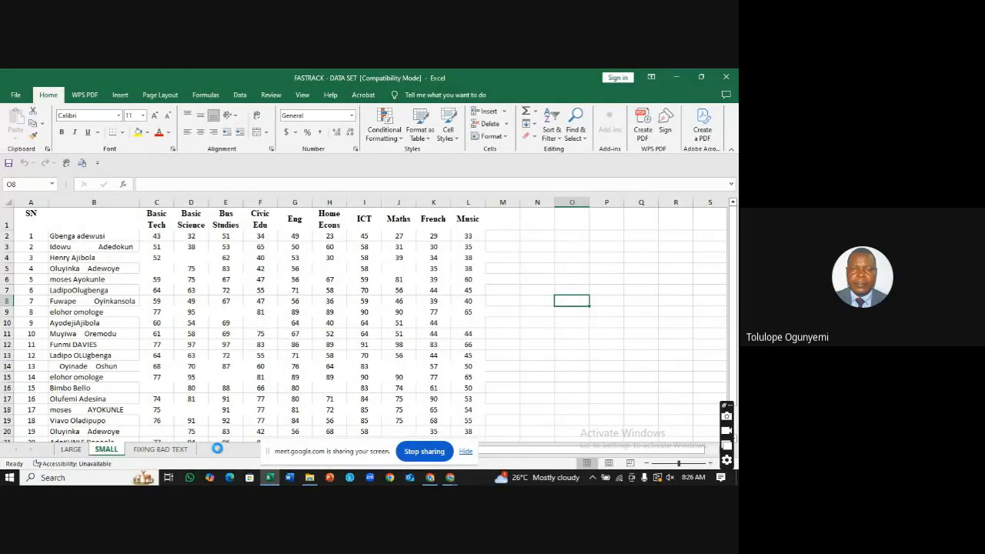
pyautogui.click(218, 451)
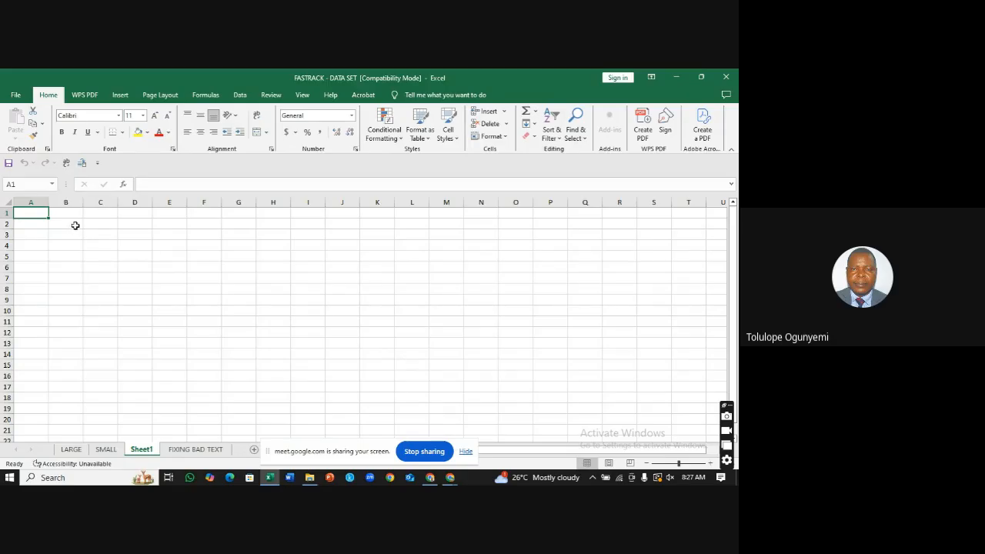
# Step: Select cells E2 and E3 on Sheet1, then switch to the LARGE survey sheet
pyautogui.click(176, 224)
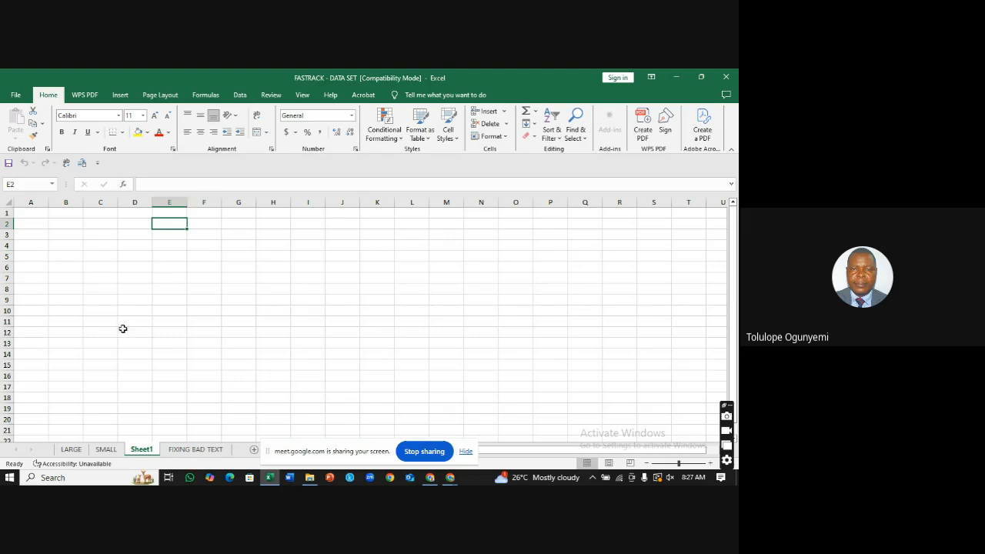
pyautogui.click(170, 235)
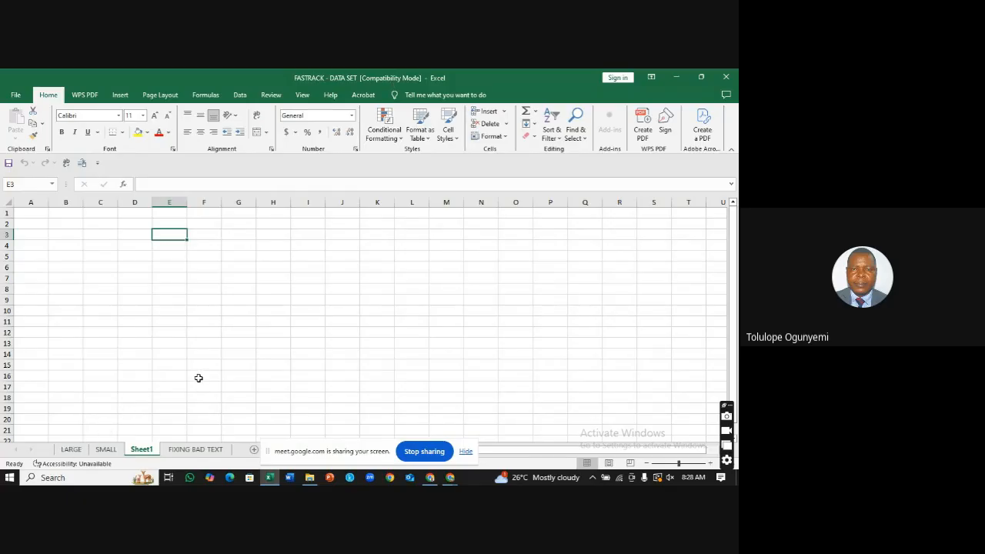
pyautogui.click(72, 450)
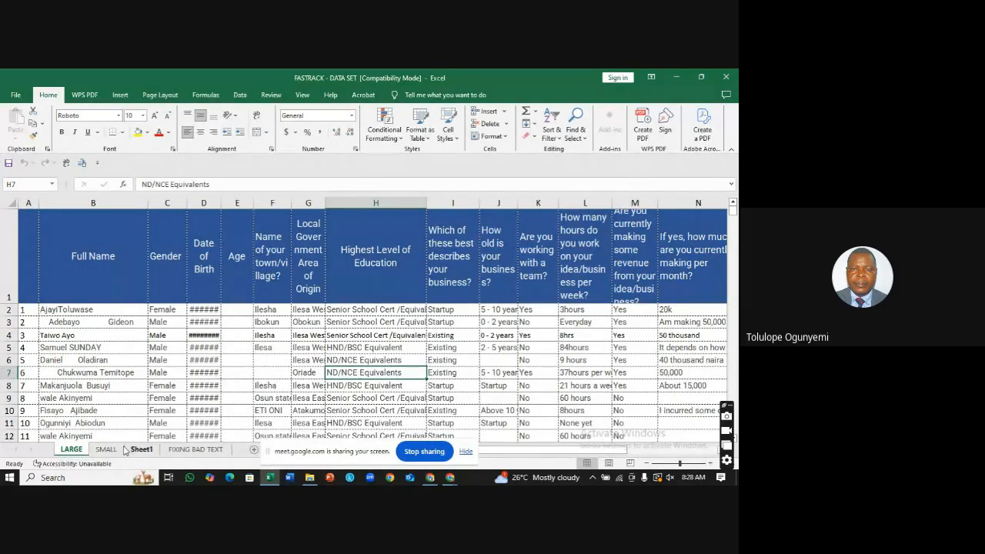
# Step: Move through the SMALL, Sheet1 and FIXING BAD TEXT sheets
pyautogui.click(107, 450)
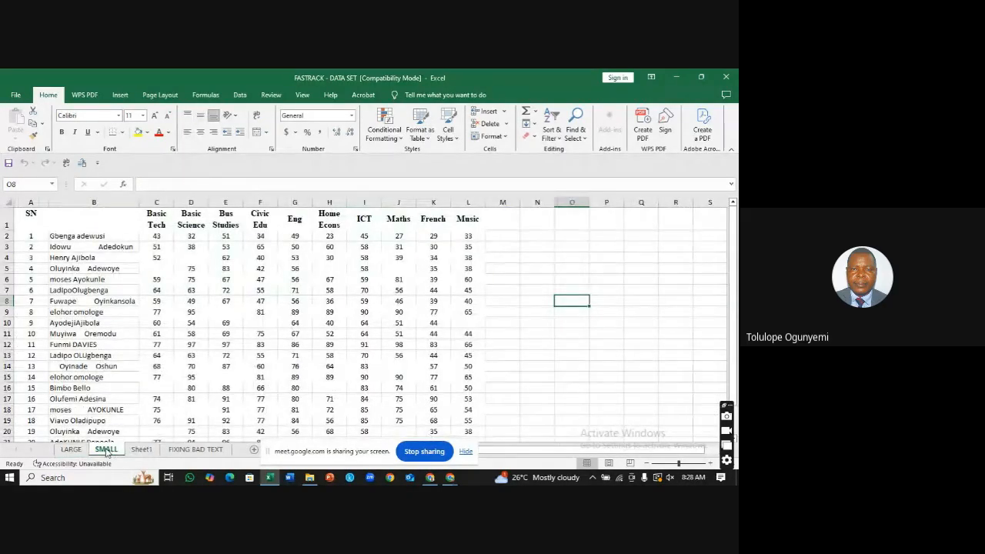
pyautogui.click(138, 451)
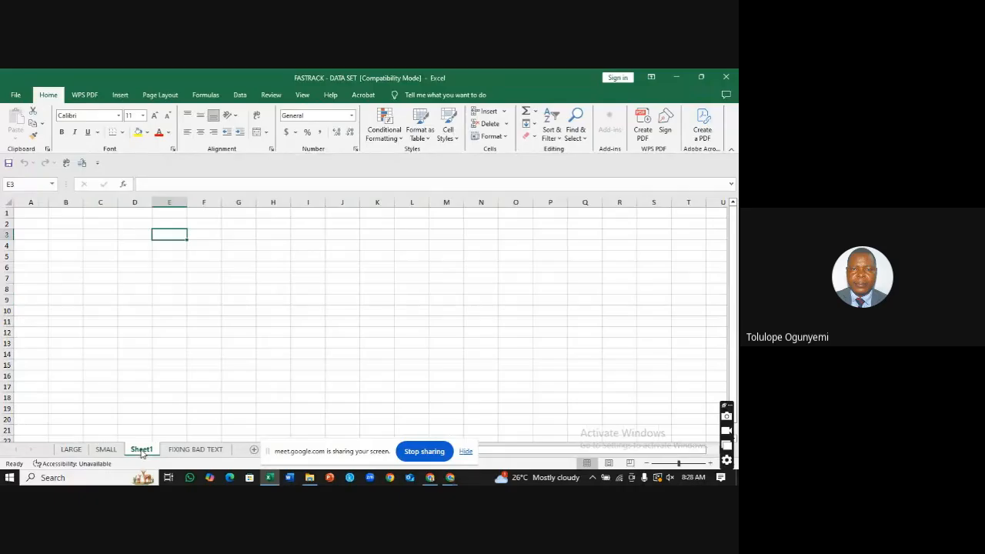
pyautogui.click(198, 453)
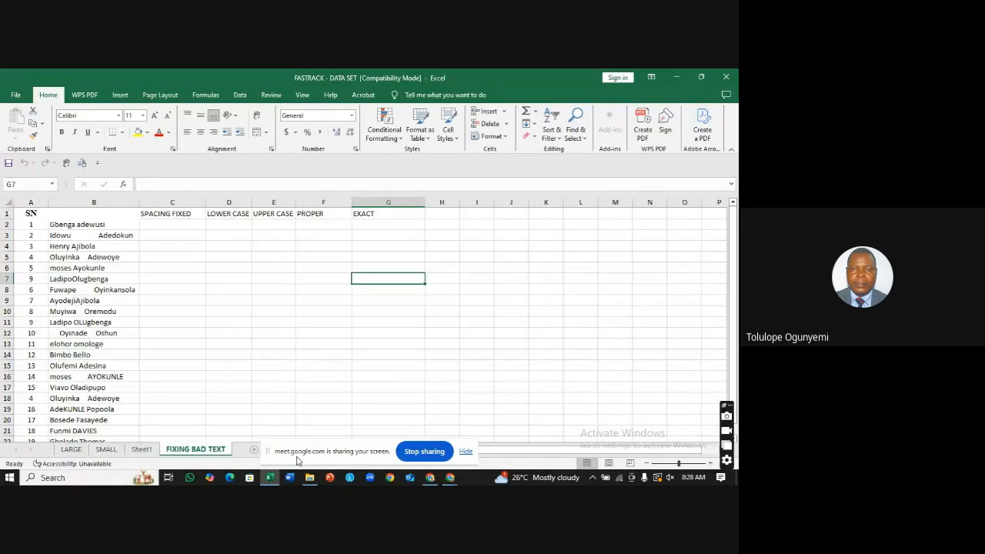
# Step: Add four blank worksheets, Sheet2 through Sheet5, after FIXING BAD TEXT
pyautogui.click(255, 451)
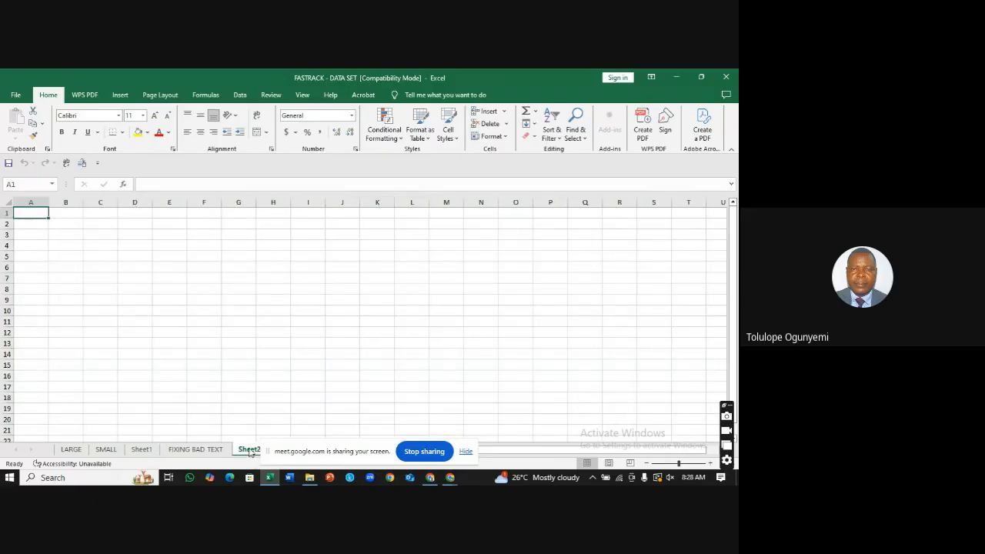
pyautogui.click(466, 452)
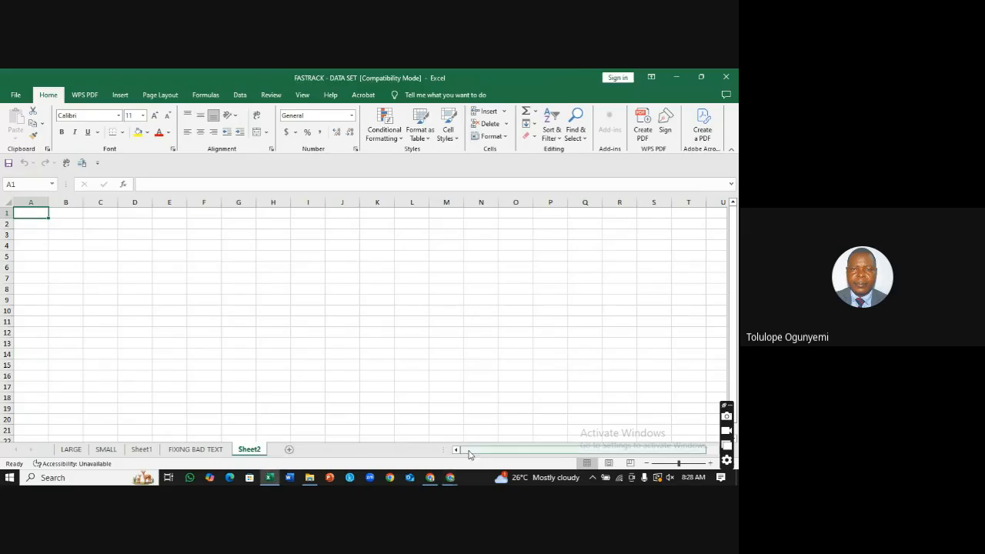
pyautogui.click(289, 449)
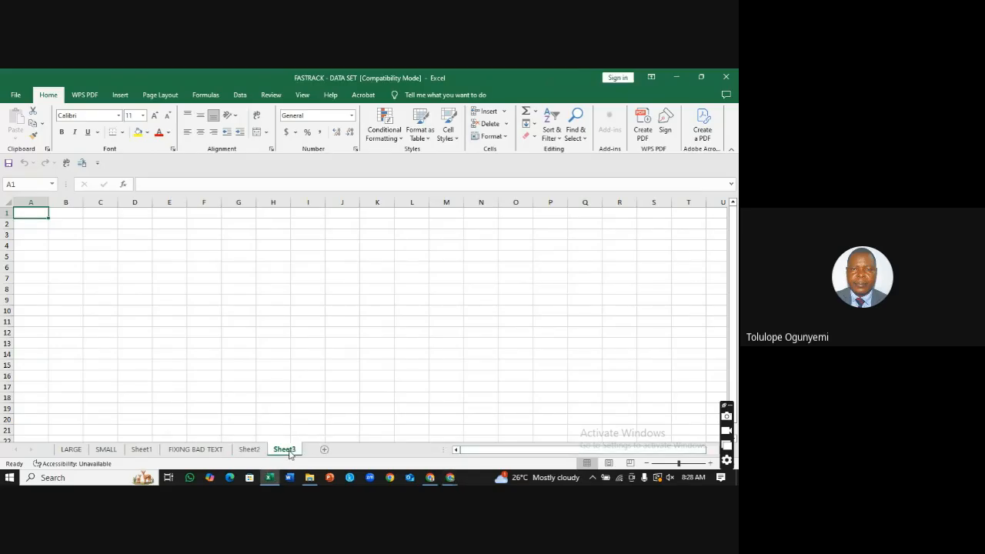
pyautogui.click(324, 451)
pyautogui.click(359, 451)
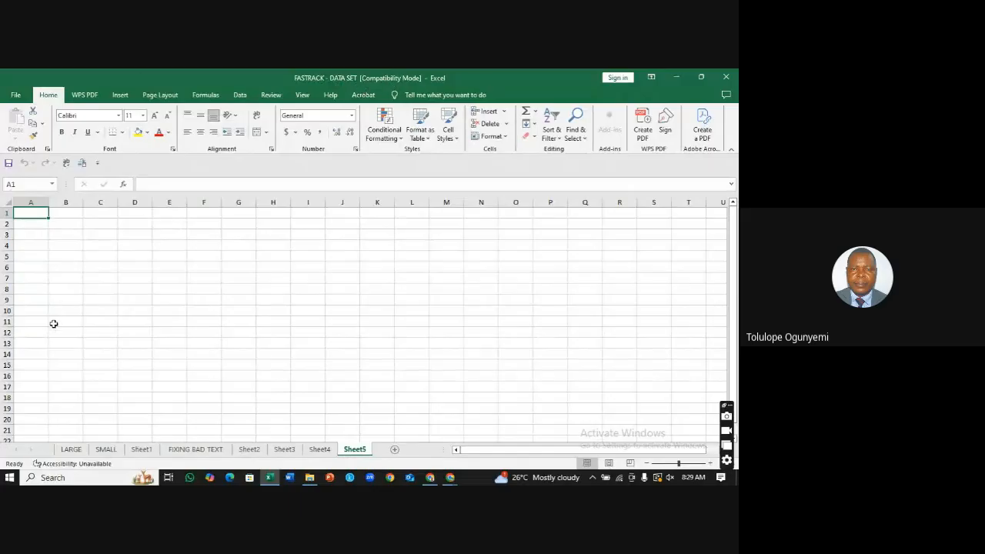
# Step: Delete the blank Sheet2, Sheet3, Sheet4 and Sheet5 worksheets one by one
pyautogui.click(74, 451)
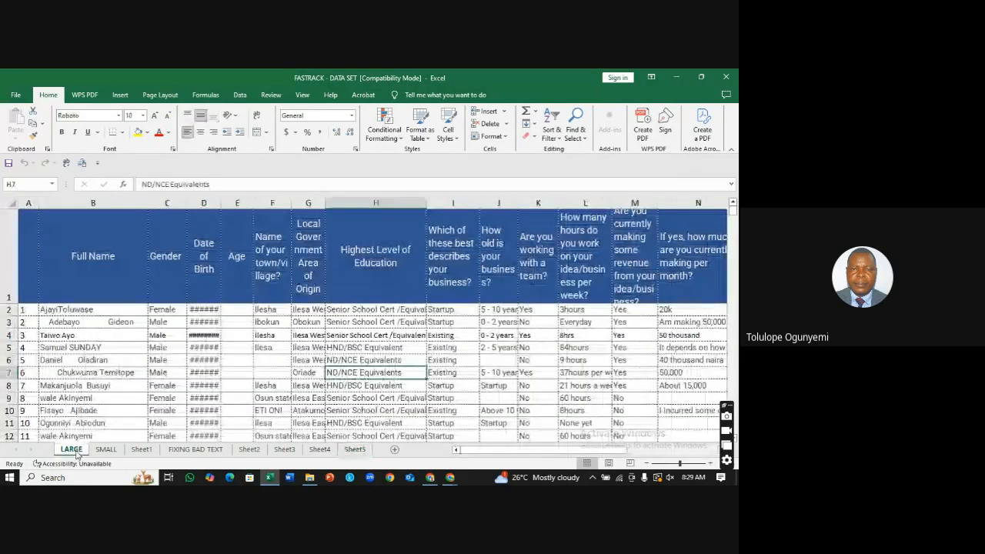
pyautogui.click(108, 453)
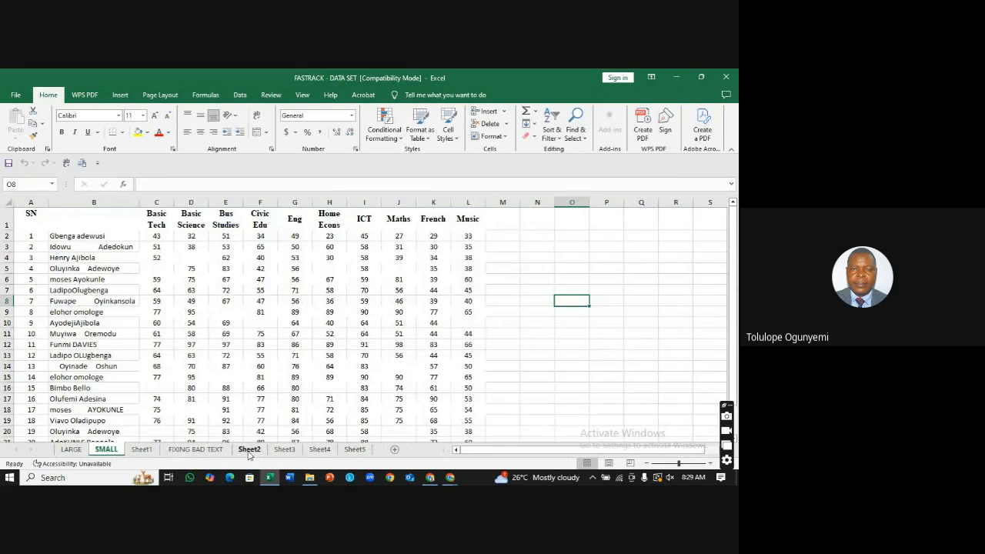
pyautogui.click(247, 452)
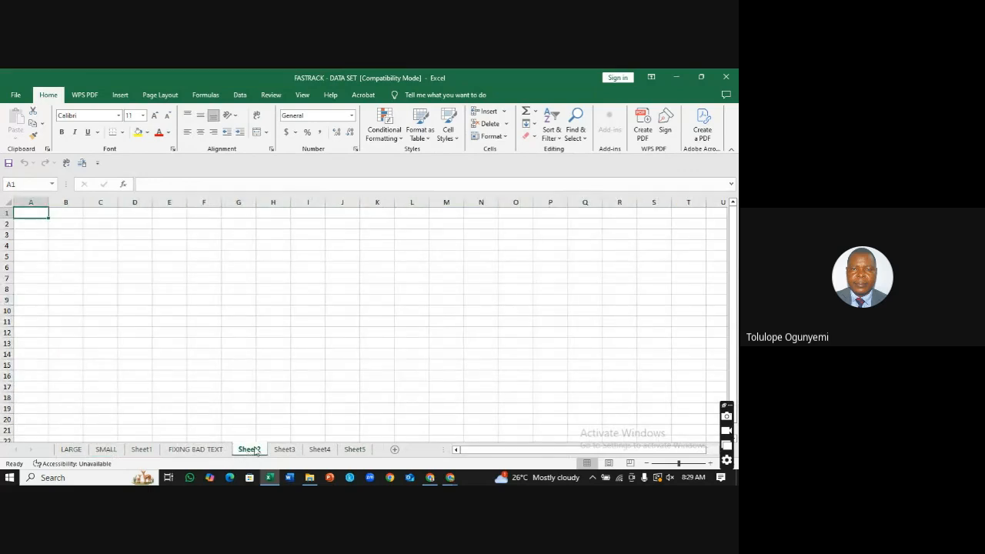
pyautogui.rightClick(249, 455)
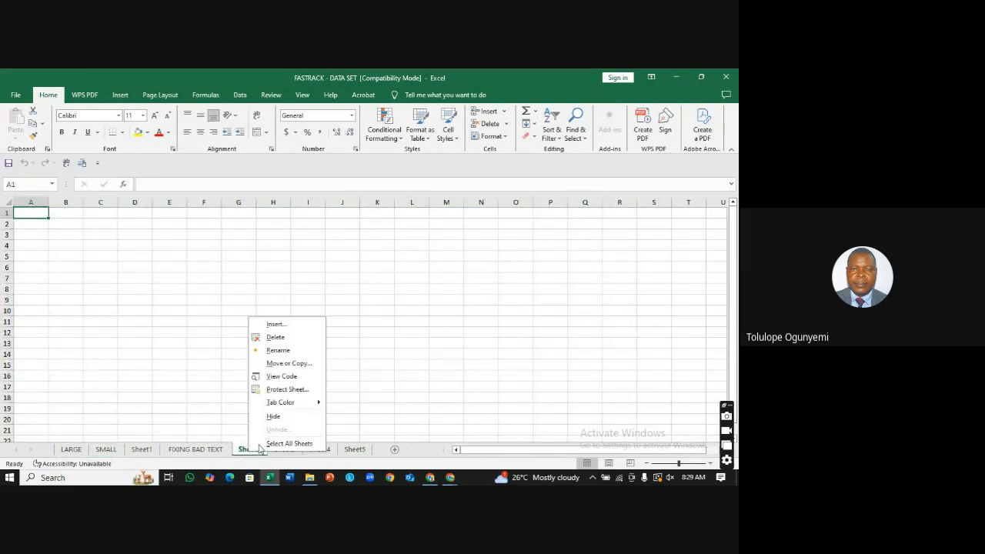
pyautogui.click(272, 337)
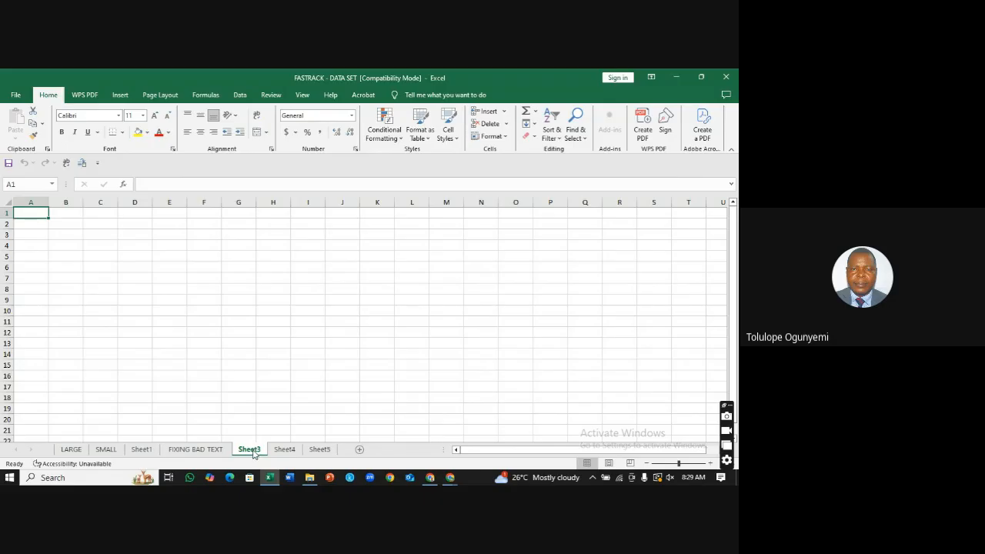
pyautogui.rightClick(256, 452)
pyautogui.click(293, 341)
pyautogui.rightClick(251, 454)
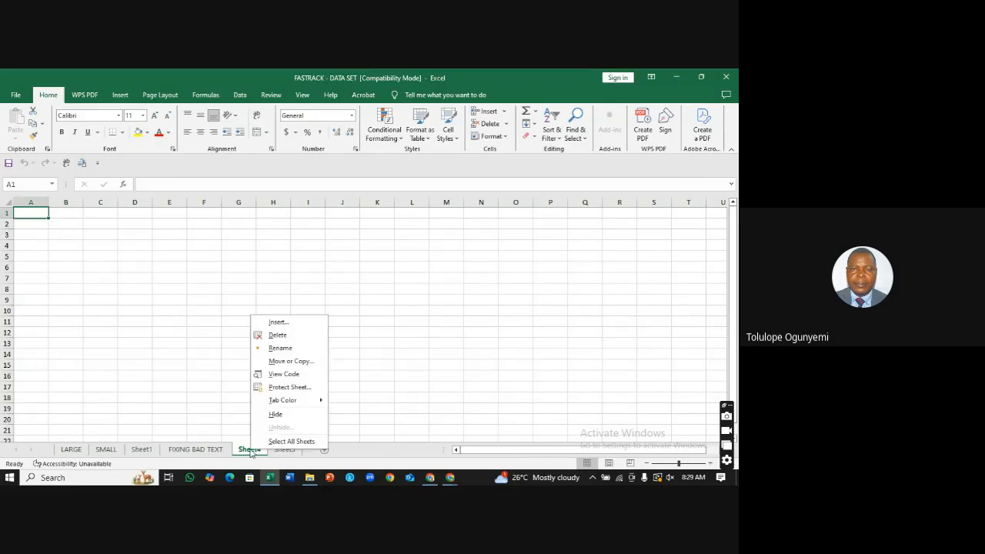
pyautogui.click(275, 335)
pyautogui.rightClick(251, 453)
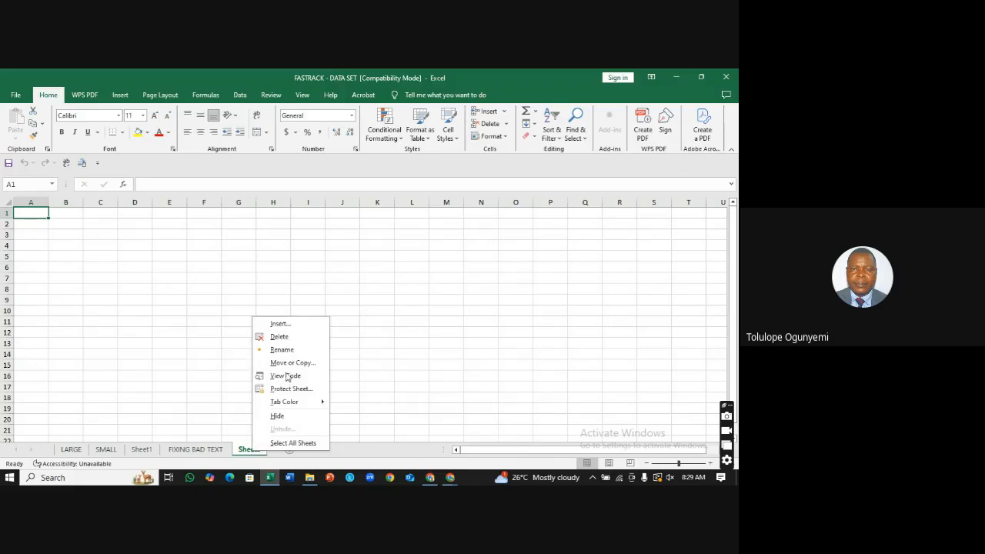
pyautogui.click(277, 336)
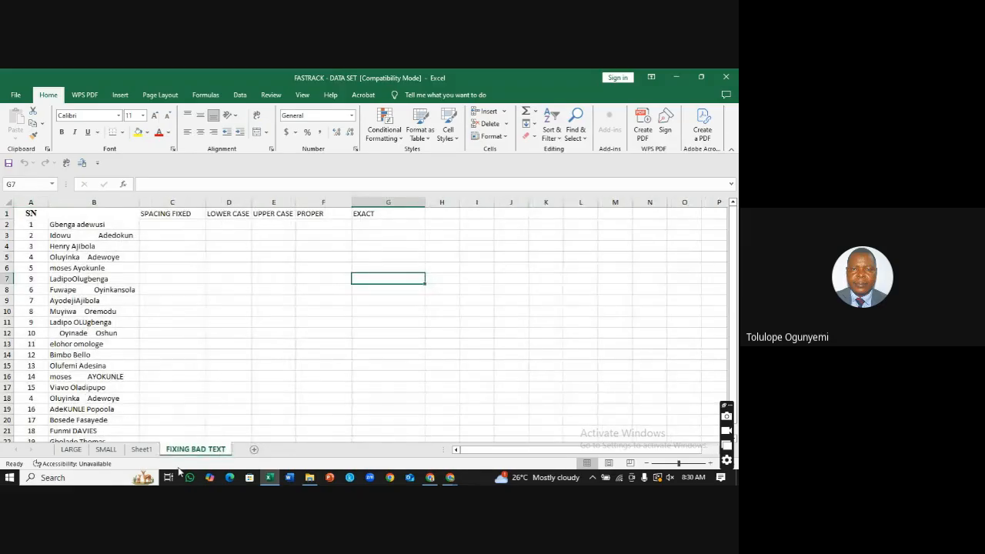
# Step: Check column E on Sheet1, then select columns C, D, E and A on SMALL
pyautogui.click(142, 450)
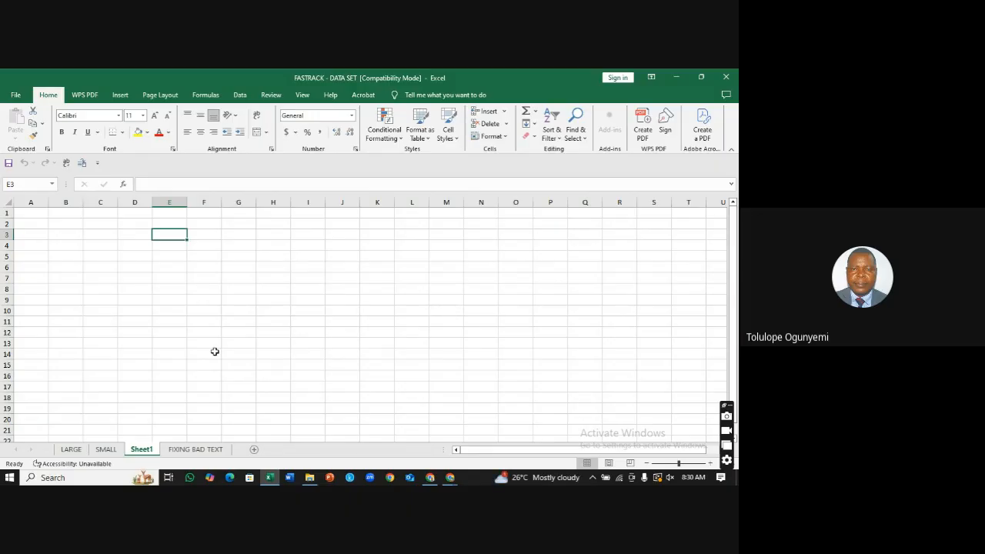
pyautogui.click(175, 201)
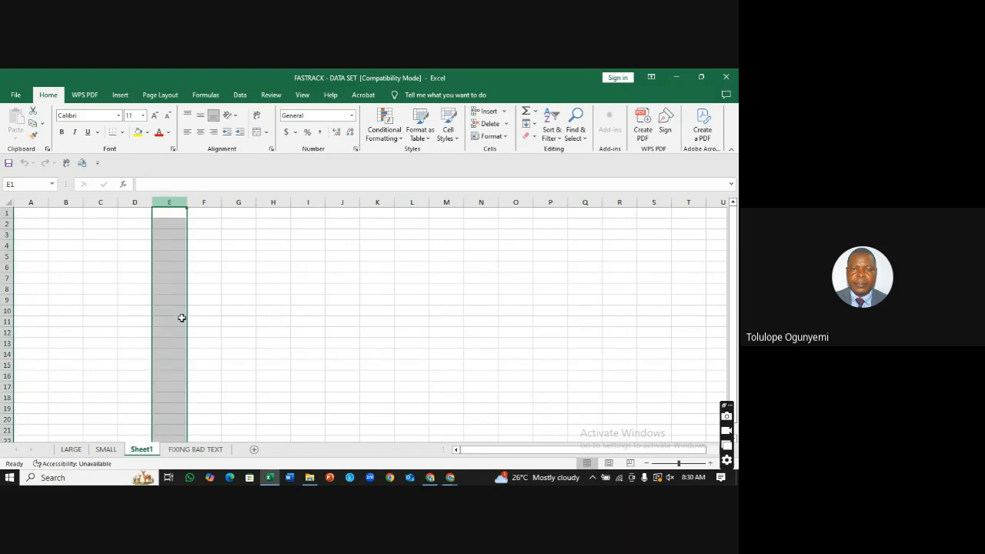
pyautogui.click(113, 453)
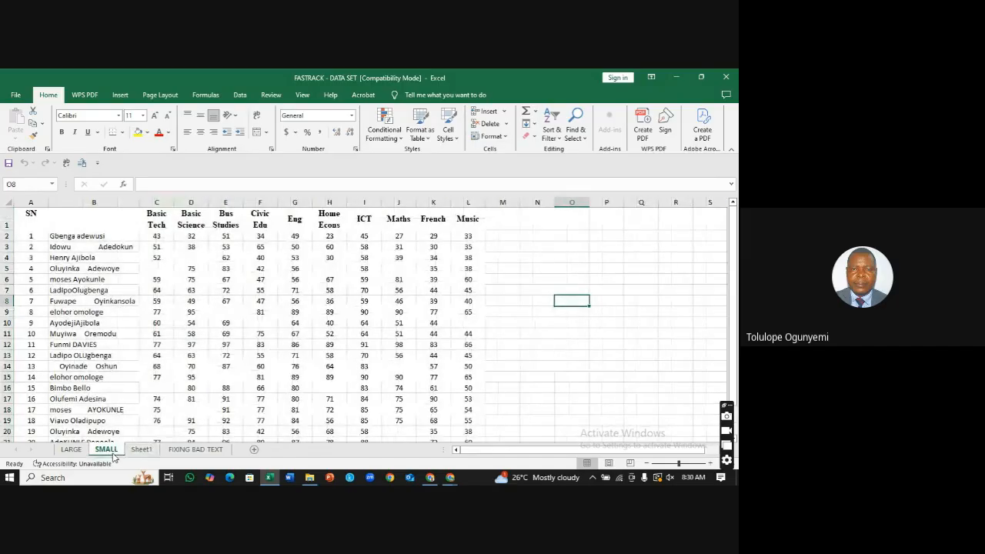
pyautogui.click(157, 202)
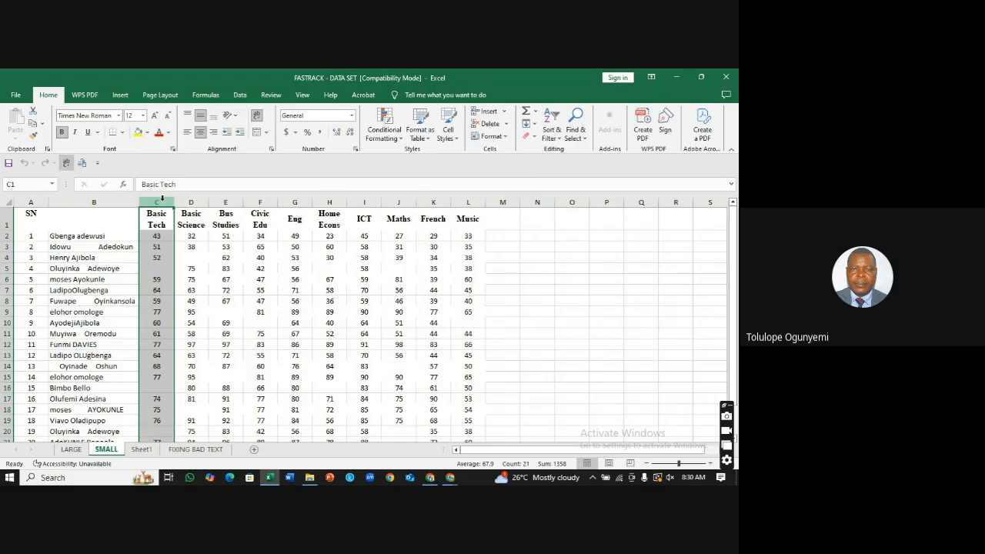
pyautogui.click(202, 202)
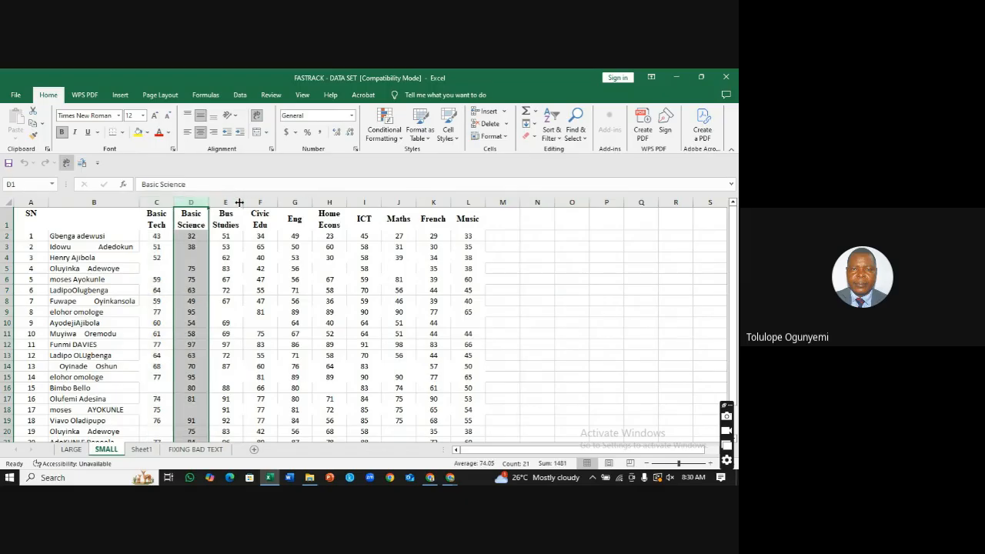
pyautogui.click(234, 201)
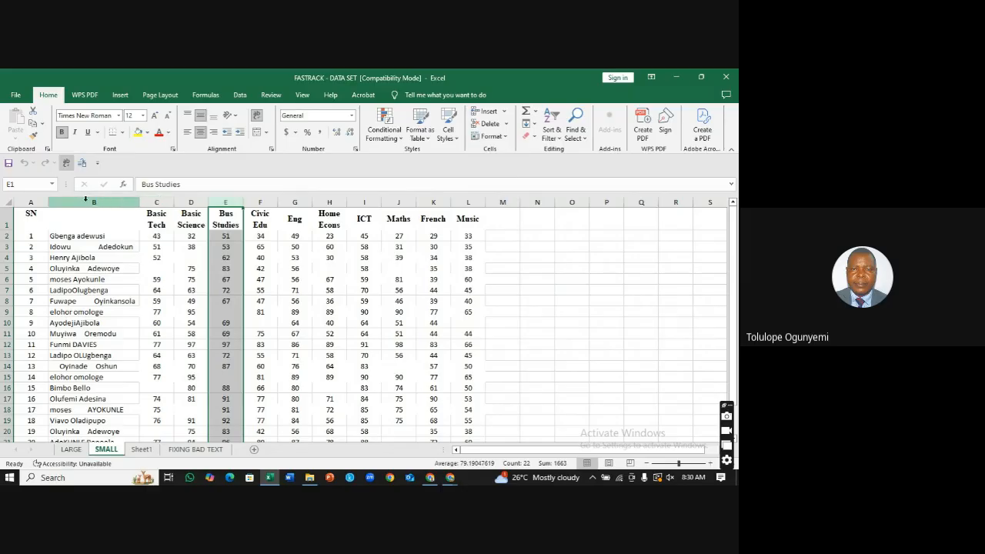
pyautogui.click(33, 201)
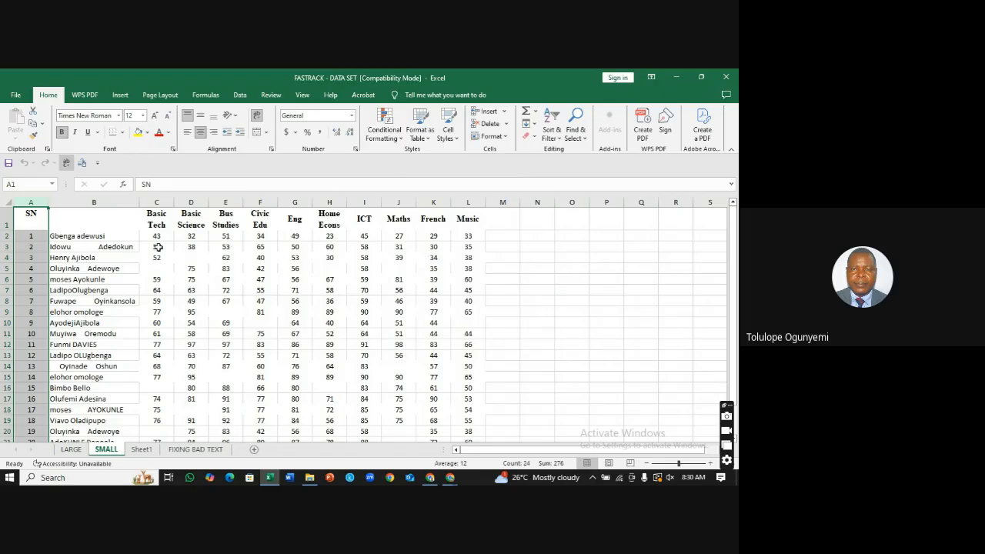
pyautogui.click(4, 236)
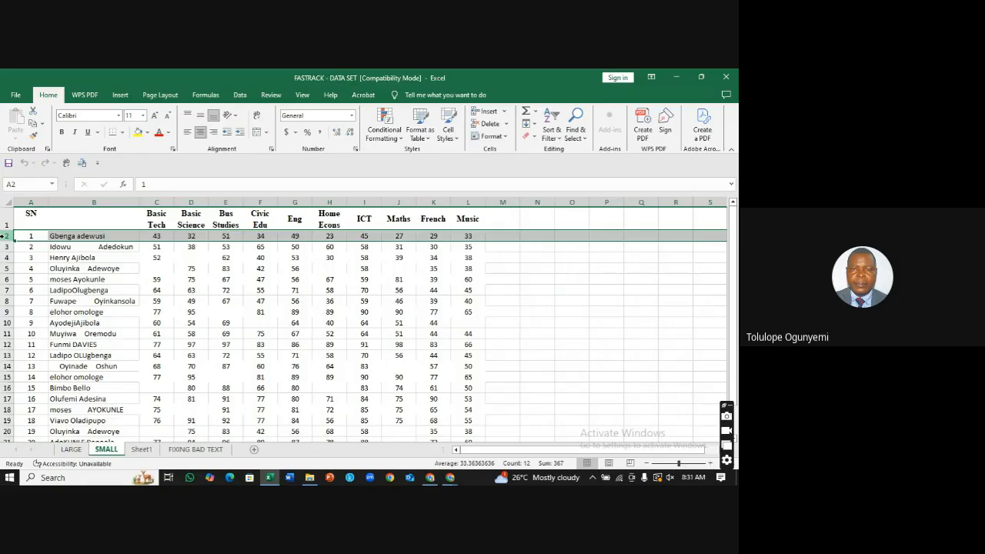
pyautogui.click(5, 247)
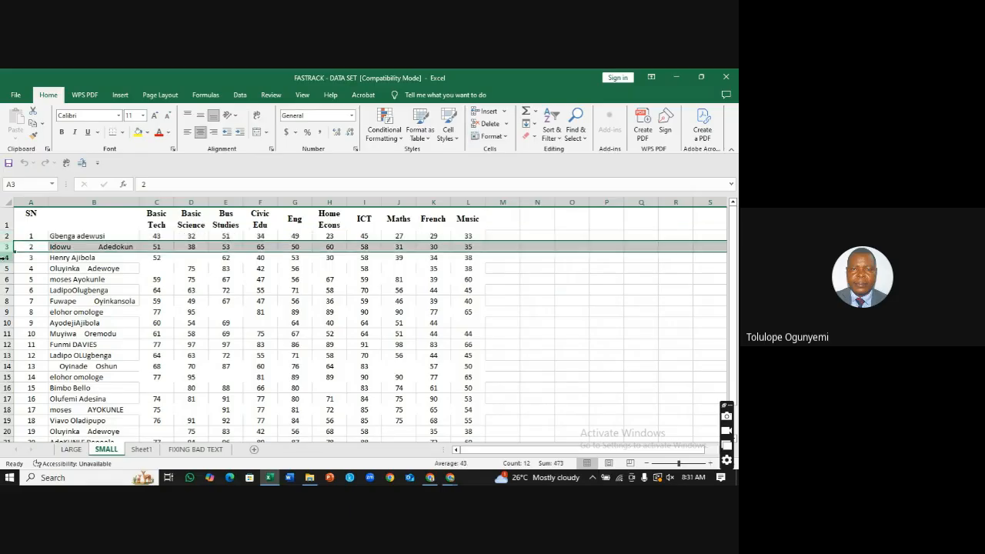
pyautogui.click(6, 257)
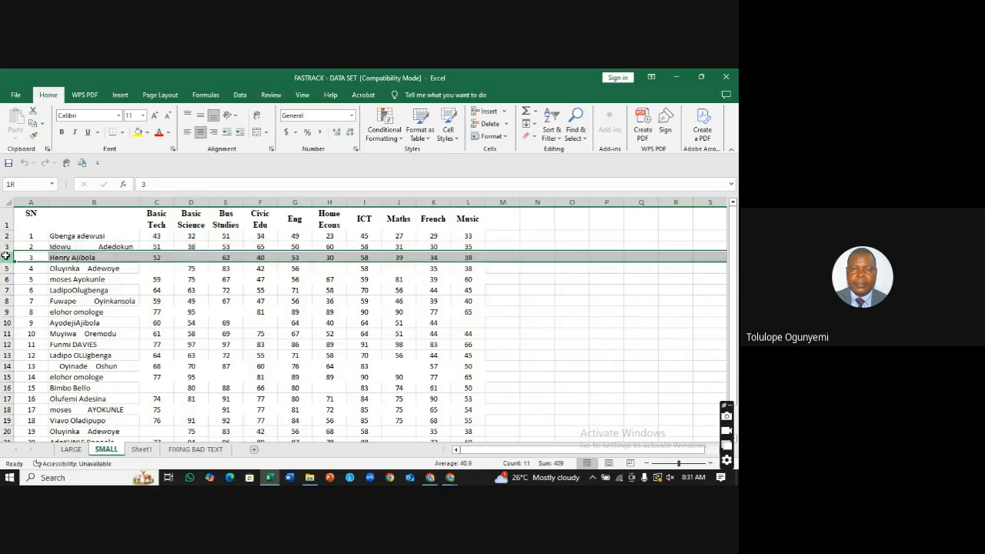
pyautogui.click(6, 267)
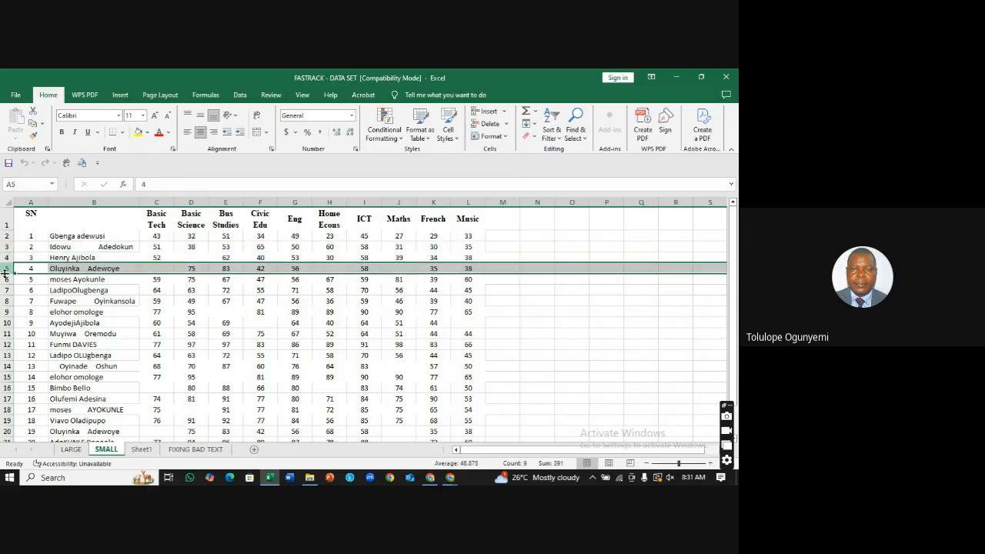
pyautogui.moveTo(4, 274); pyautogui.dragTo(4, 275)
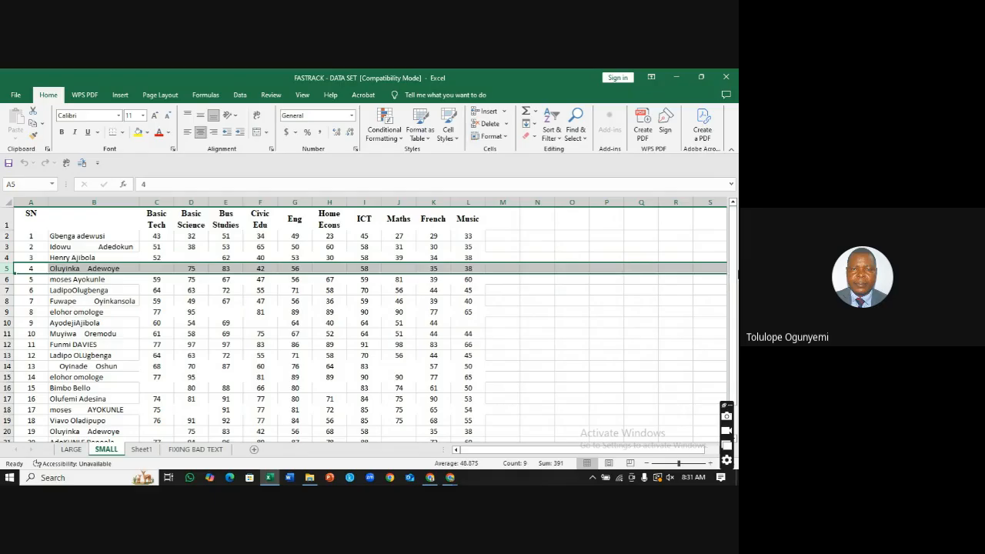
pyautogui.moveTo(734, 269); pyautogui.dragTo(734, 271)
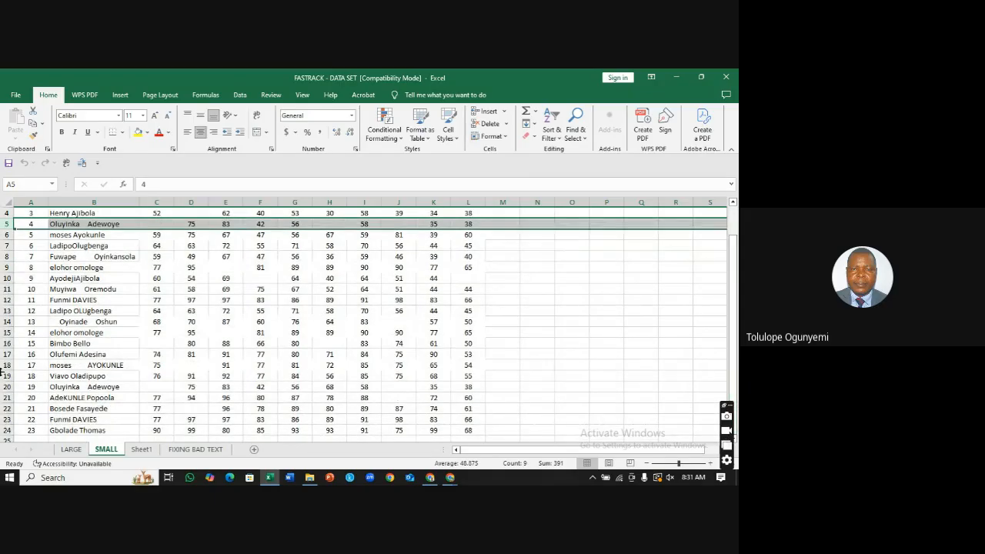
pyautogui.click(4, 409)
pyautogui.press('Down')
pyautogui.press('Down')
pyautogui.press('Down')
pyautogui.press('Down')
pyautogui.press('Down')
pyautogui.press('Down')
pyautogui.press('Down')
pyautogui.press('Down')
pyautogui.press('Down')
pyautogui.press('Down')
pyautogui.press('Down')
pyautogui.press('Down')
pyautogui.press('Down')
pyautogui.press('Down')
pyautogui.press('Down')
pyautogui.press('Down')
pyautogui.press('Down')
pyautogui.press('Down')
pyautogui.press('Down')
pyautogui.press('Down')
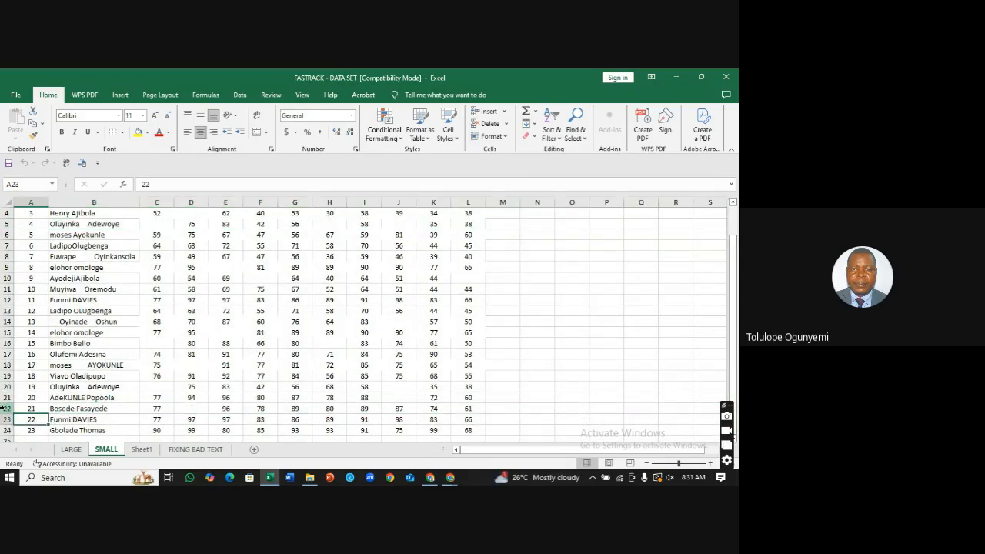
pyautogui.press('Down')
pyautogui.press('Down')
pyautogui.press('Down')
pyautogui.press('Down')
pyautogui.press('Down')
pyautogui.press('Down')
pyautogui.press('Down')
pyautogui.press('Down')
pyautogui.press('Down')
pyautogui.press('Down')
pyautogui.press('Down')
pyautogui.press('Down')
pyautogui.press('Down')
pyautogui.press('Down')
pyautogui.press('Down')
pyautogui.press('Down')
pyautogui.press('Down')
pyautogui.press('Down')
pyautogui.press('Down')
pyautogui.press('Down')
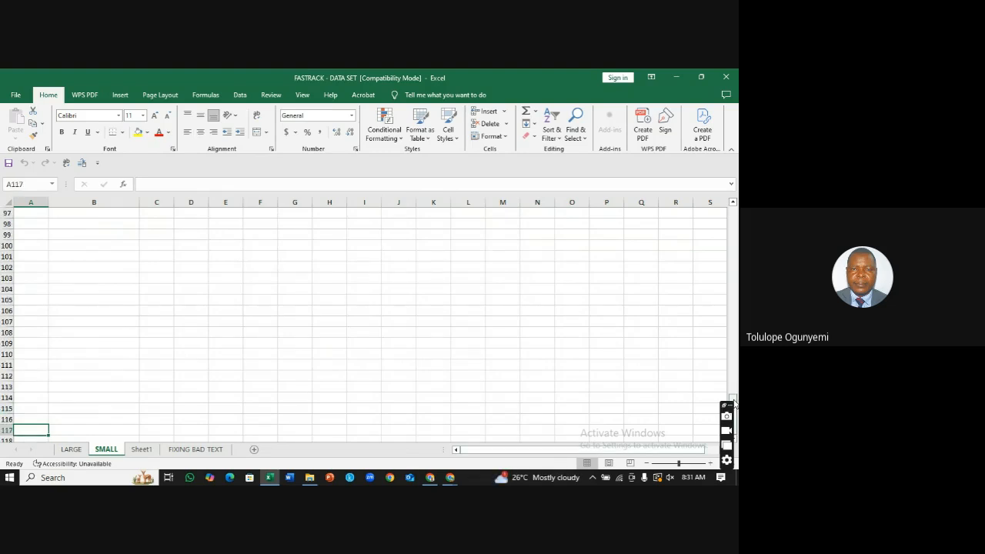
pyautogui.moveTo(733, 401); pyautogui.dragTo(736, 206)
pyautogui.moveTo(678, 376); pyautogui.dragTo(678, 367)
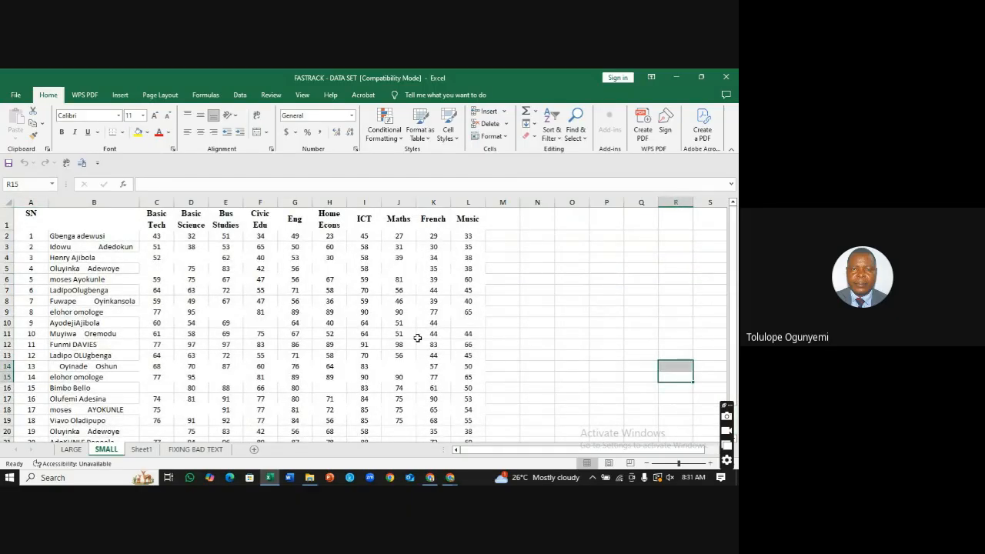
pyautogui.click(141, 450)
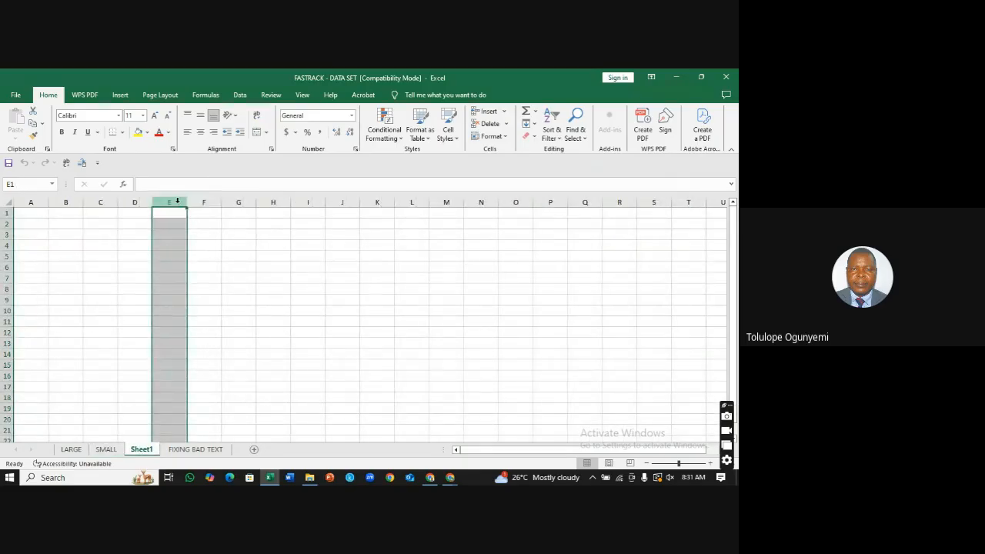
pyautogui.click(9, 223)
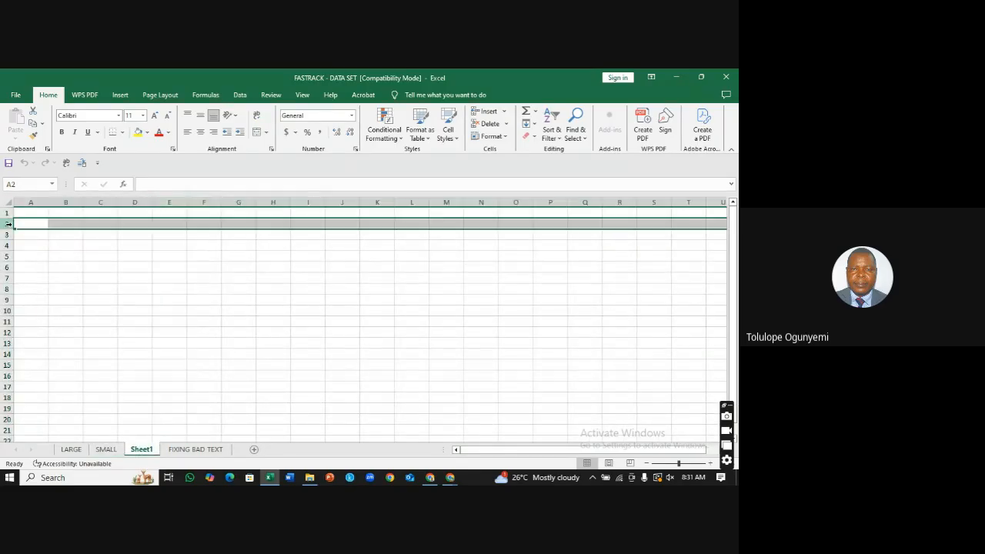
pyautogui.click(137, 223)
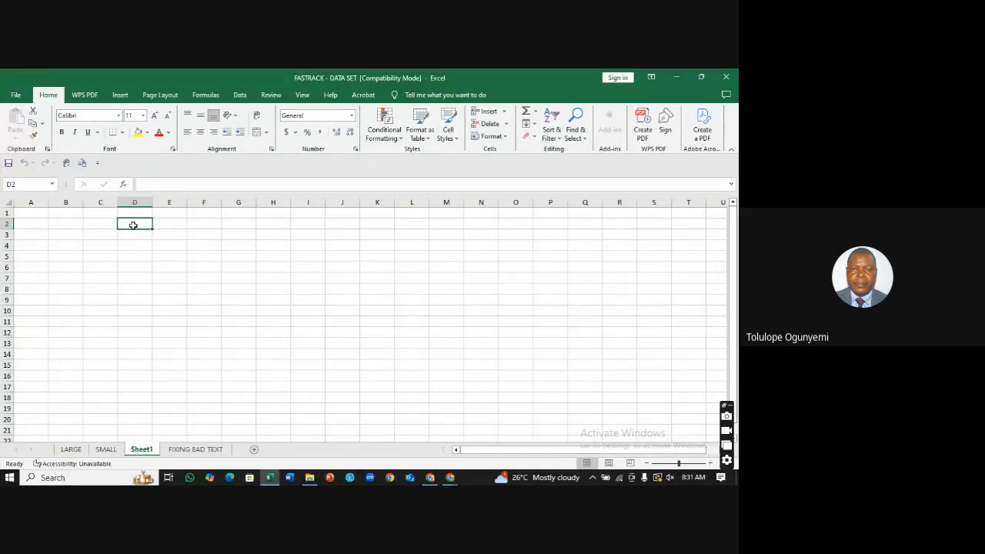
pyautogui.click(154, 286)
pyautogui.click(198, 225)
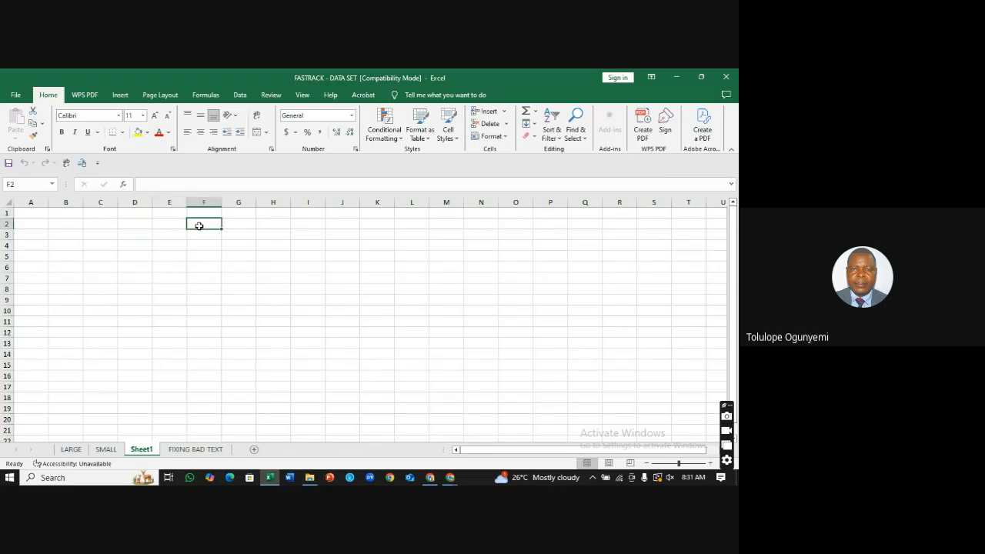
pyautogui.click(224, 257)
pyautogui.click(224, 279)
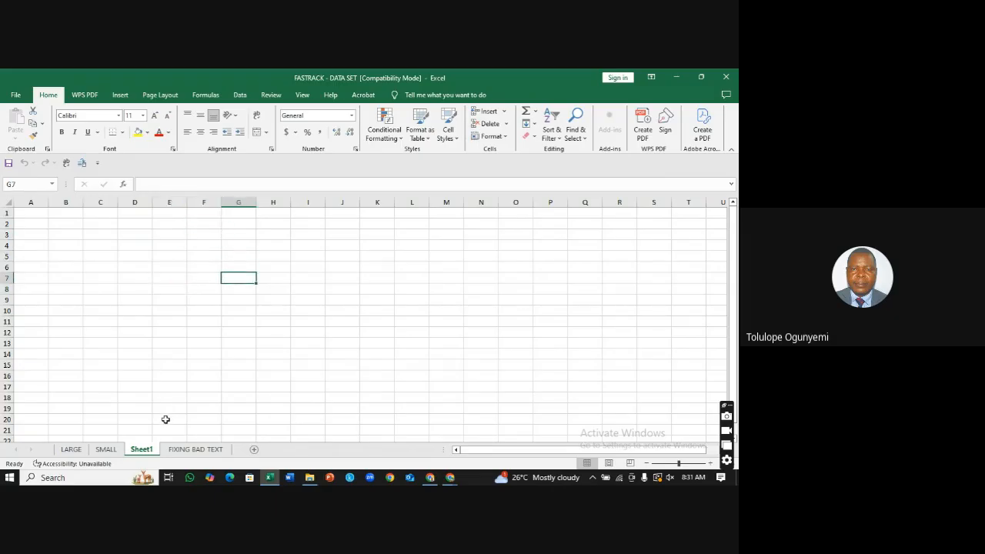
pyautogui.click(108, 450)
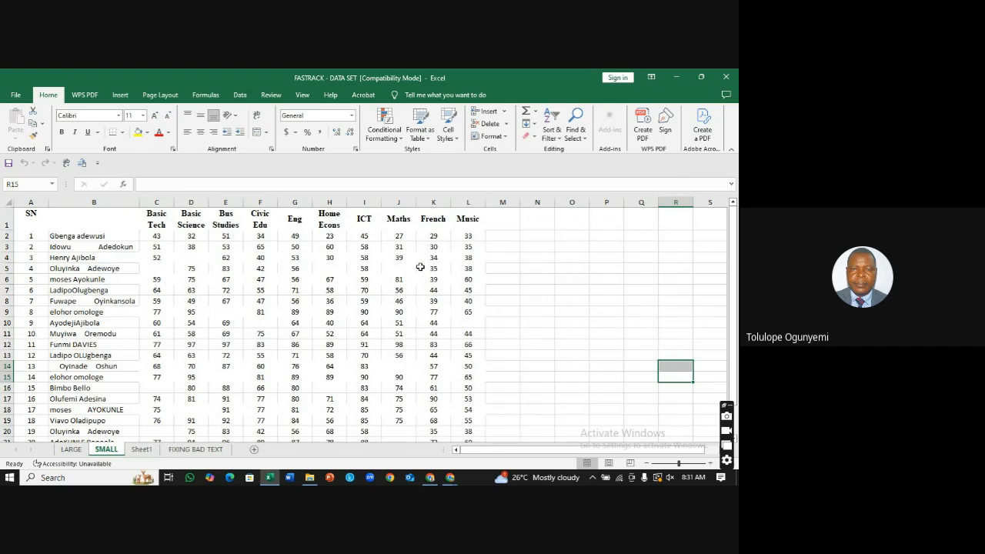
pyautogui.click(225, 259)
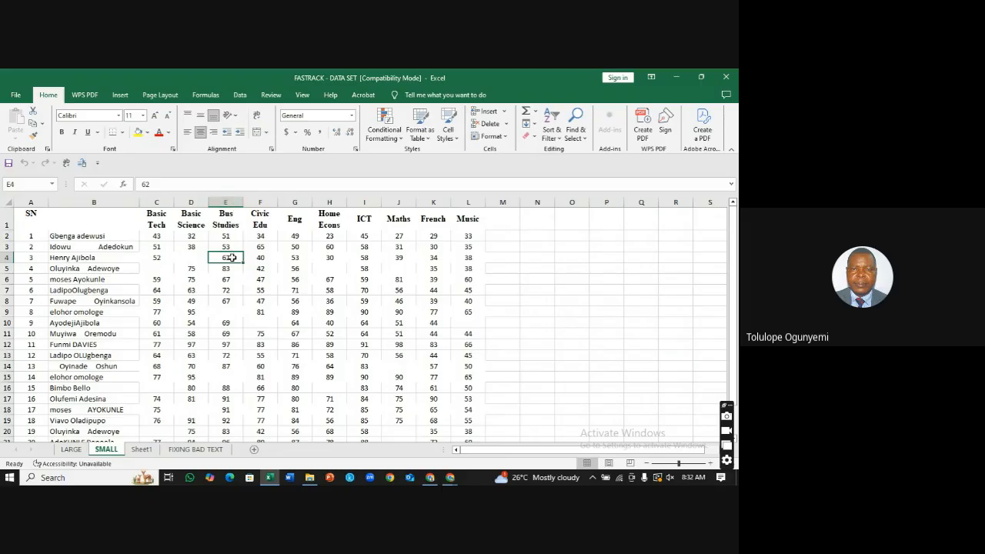
pyautogui.click(225, 202)
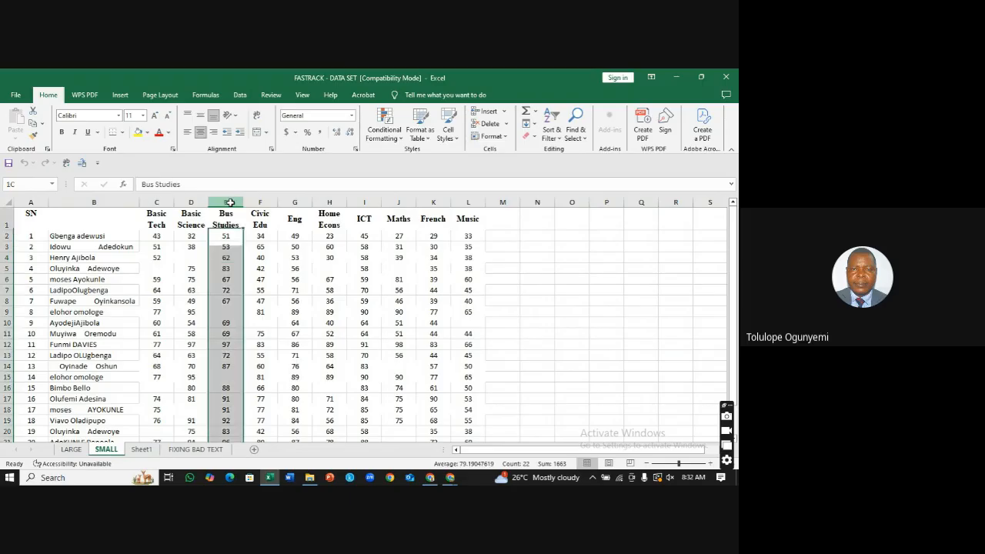
pyautogui.click(230, 257)
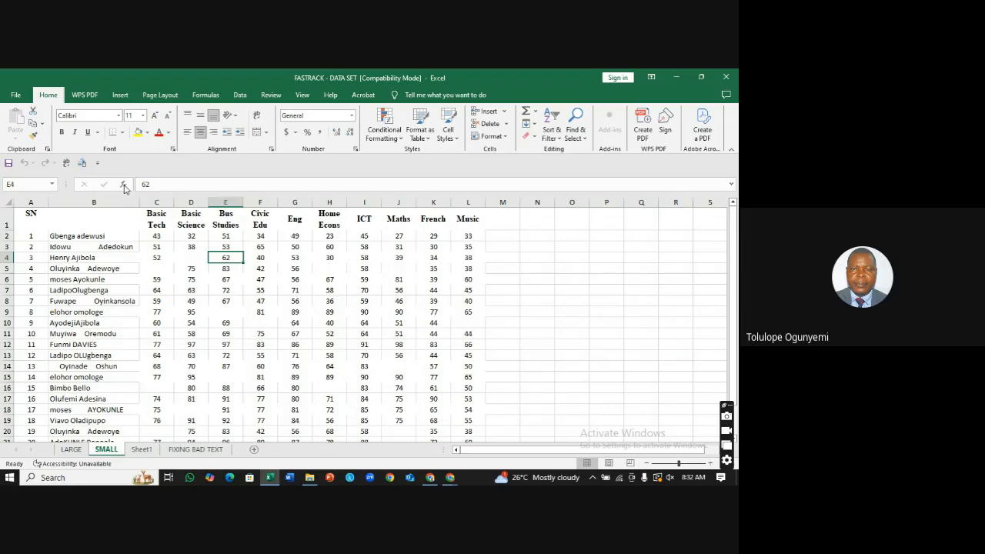
pyautogui.press('F2')
pyautogui.hotkey('shift', 'F3')
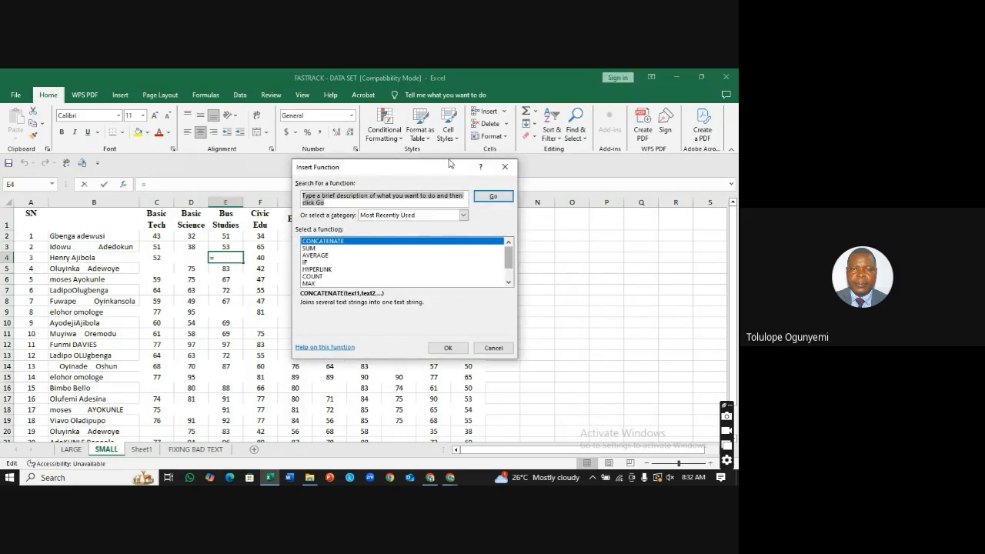
pyautogui.click(505, 168)
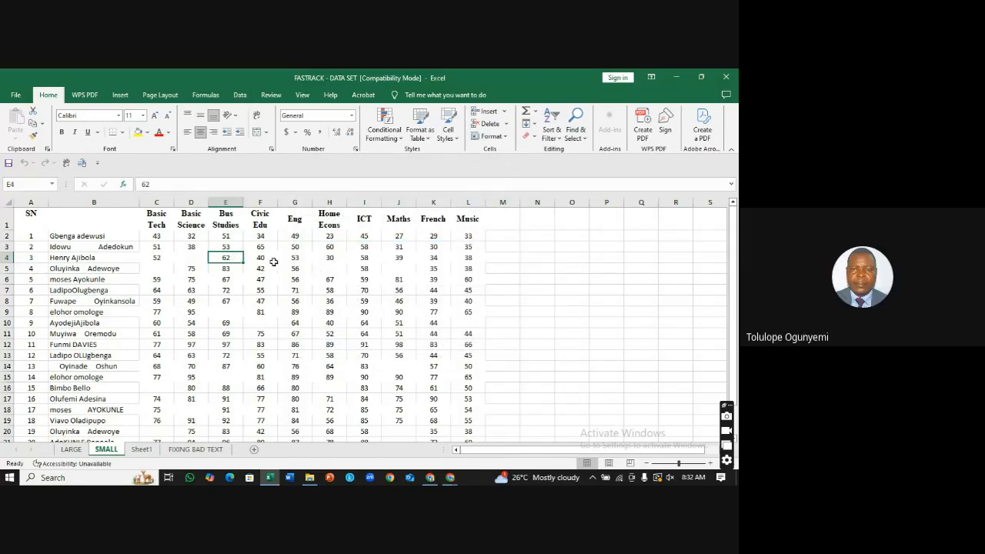
# Step: Move from cell E5 to G7 on the SMALL sheet, then switch to LARGE
pyautogui.click(231, 268)
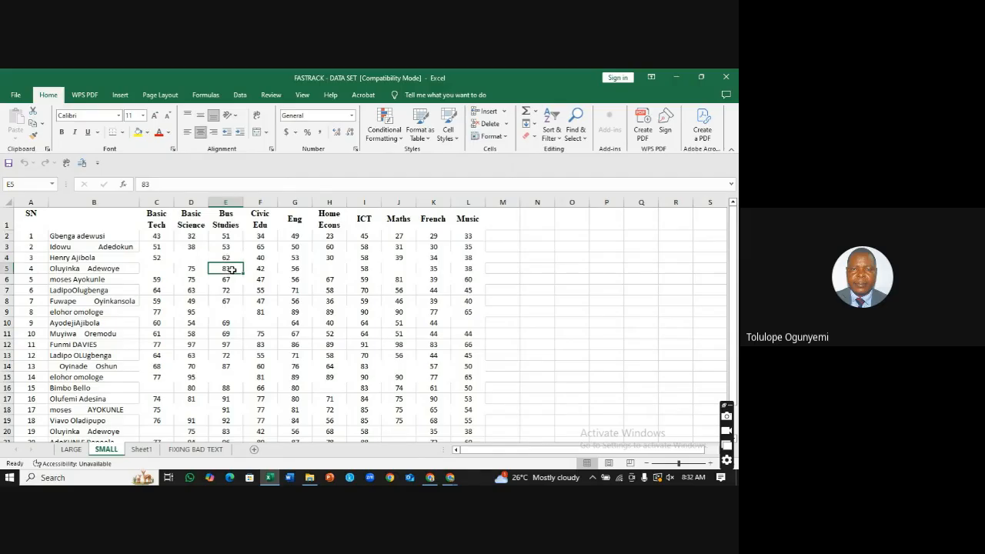
pyautogui.press('Down')
pyautogui.press('Down')
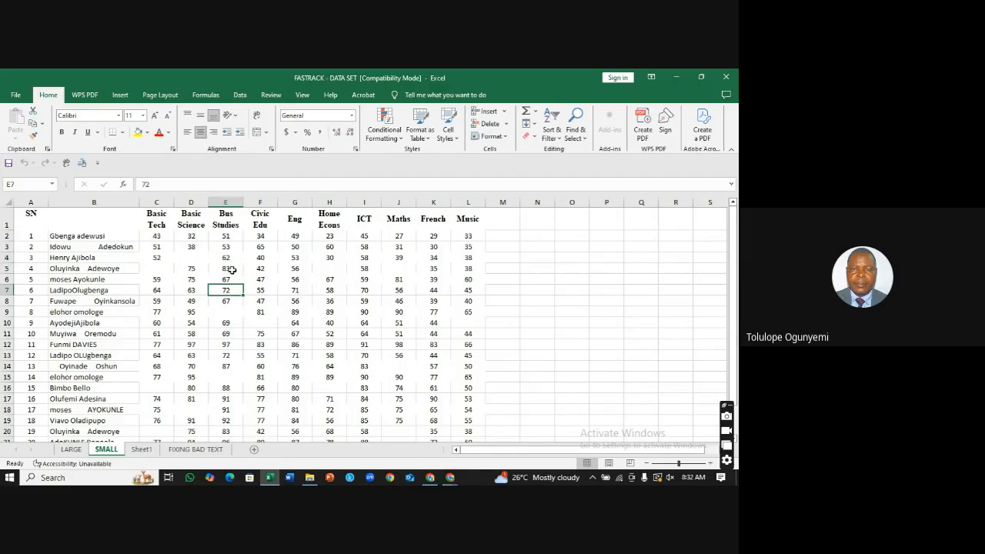
pyautogui.press('Right')
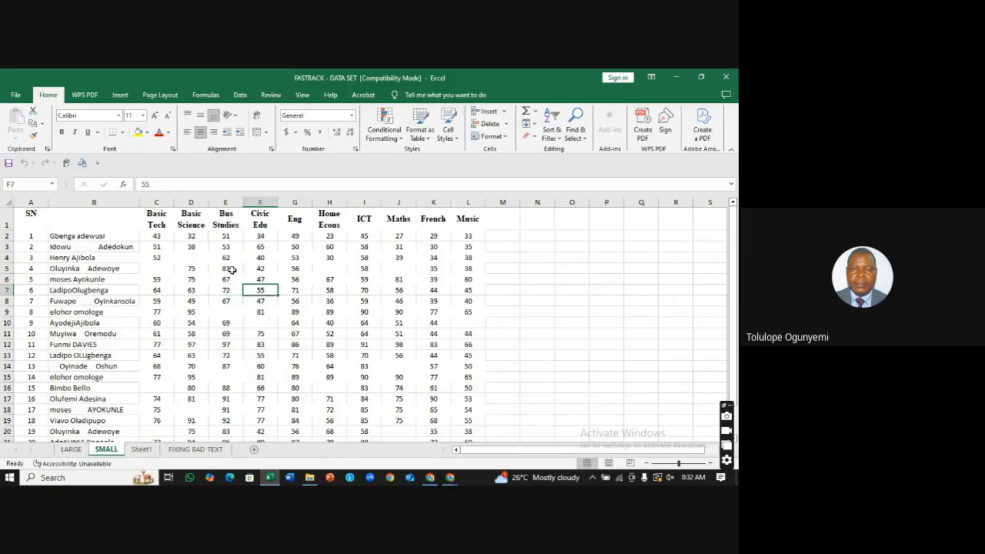
pyautogui.press('Right')
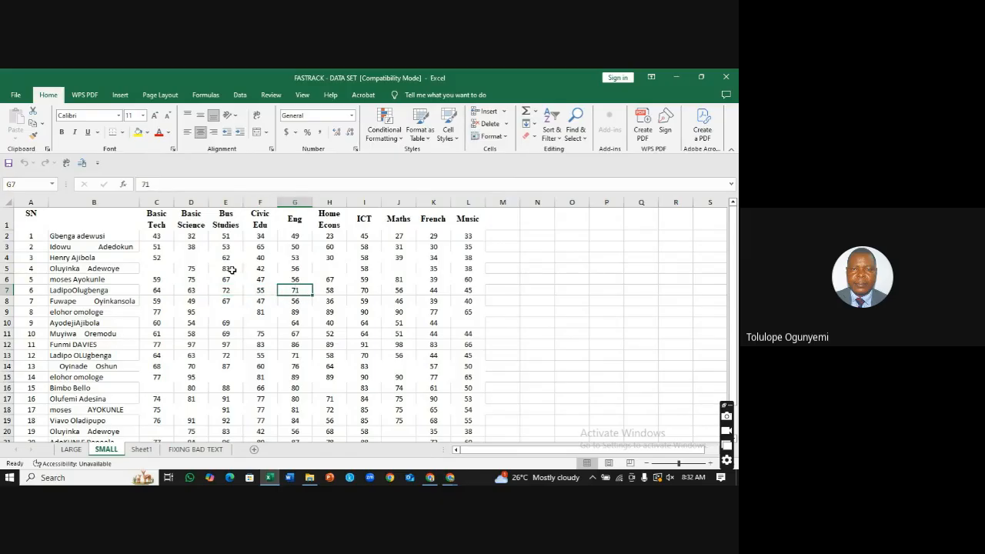
pyautogui.click(71, 450)
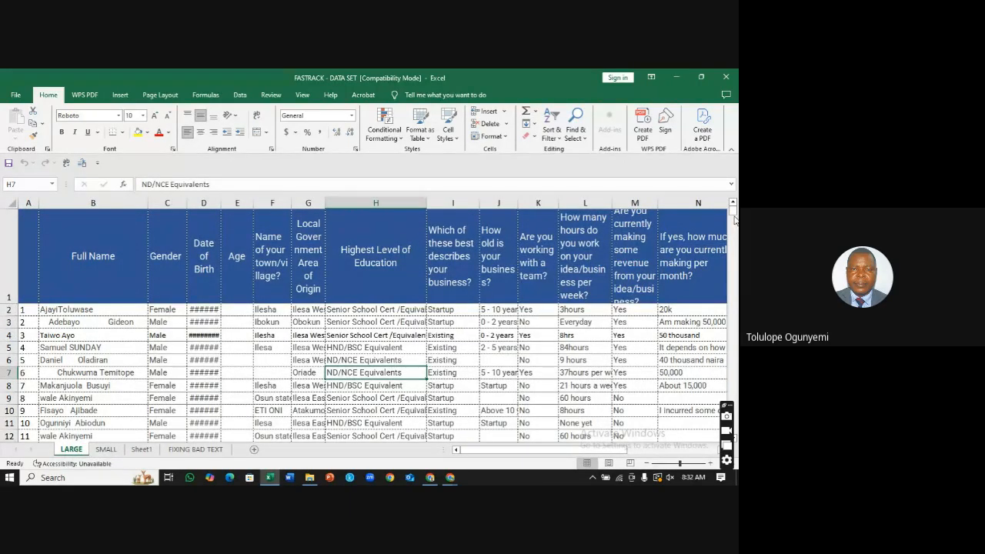
# Step: Scroll the LARGE sheet down to show the last responses in rows 161–171
pyautogui.moveTo(734, 217)
pyautogui.mouseDown()
pyautogui.moveTo(733, 231)
pyautogui.moveTo(734, 210)
pyautogui.mouseUp()
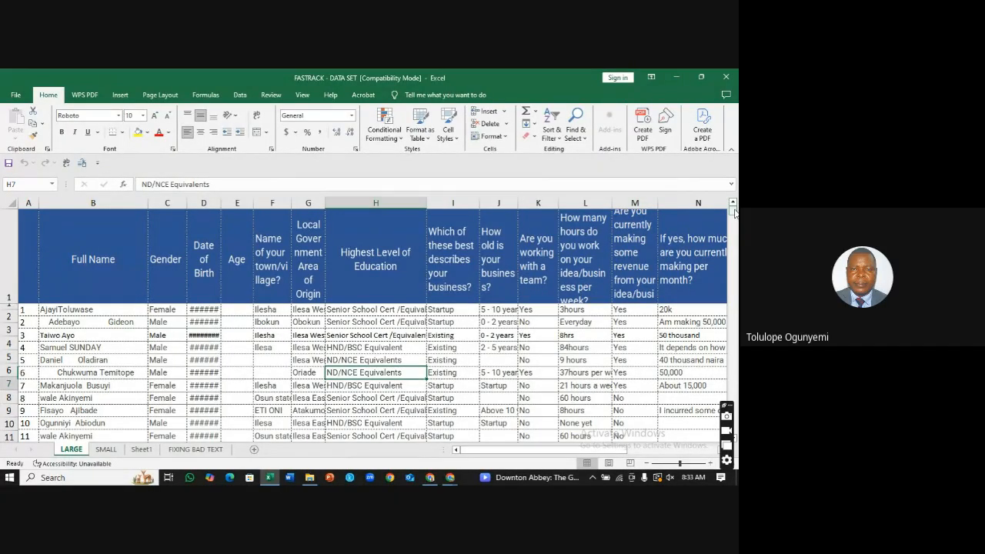
pyautogui.moveTo(735, 213)
pyautogui.mouseDown()
pyautogui.moveTo(733, 308)
pyautogui.moveTo(734, 206)
pyautogui.mouseUp()
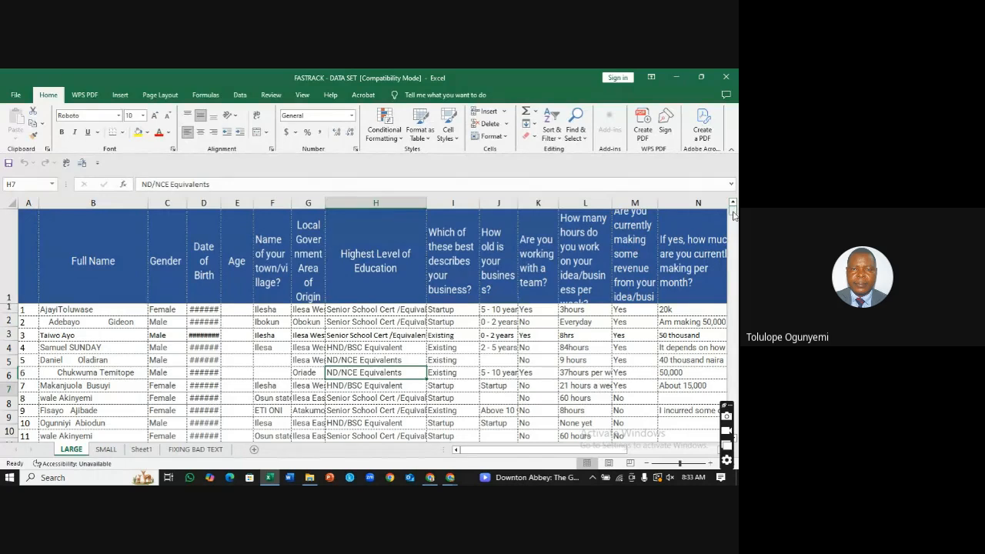
pyautogui.moveTo(734, 211)
pyautogui.mouseDown()
pyautogui.moveTo(734, 221)
pyautogui.moveTo(734, 211)
pyautogui.mouseUp()
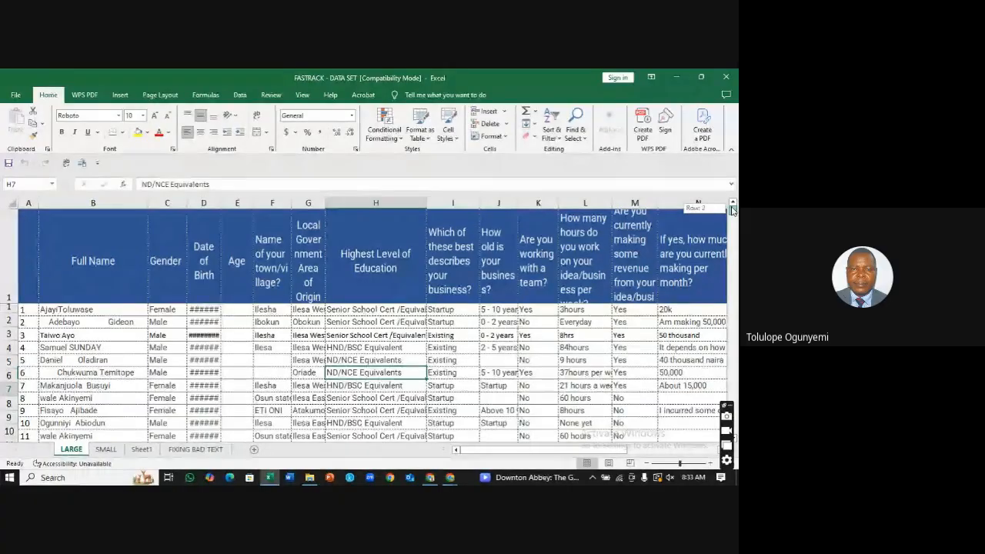
pyautogui.moveTo(734, 211); pyautogui.dragTo(735, 422)
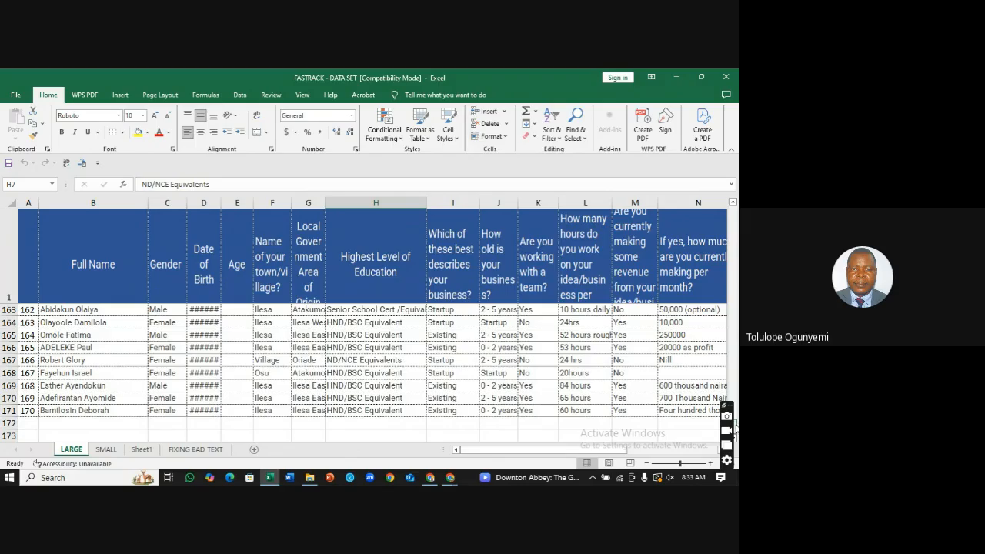
pyautogui.moveTo(735, 428); pyautogui.dragTo(735, 428)
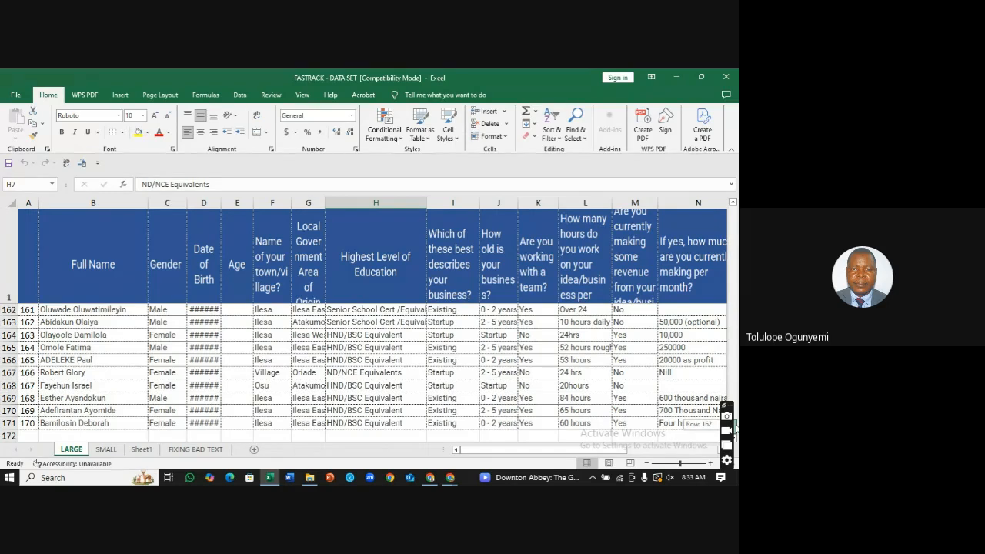
pyautogui.moveTo(735, 439); pyautogui.dragTo(737, 442)
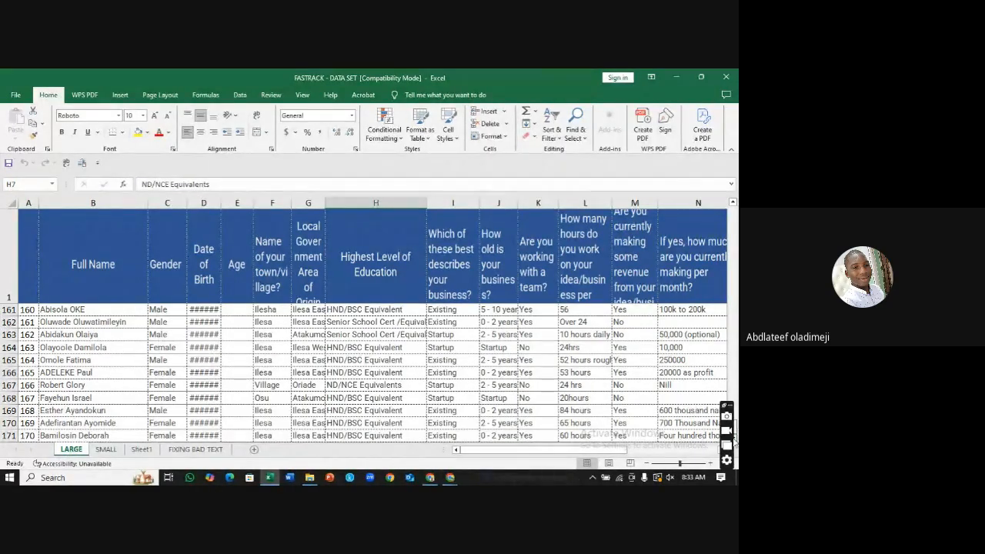
pyautogui.moveTo(736, 434); pyautogui.dragTo(736, 434)
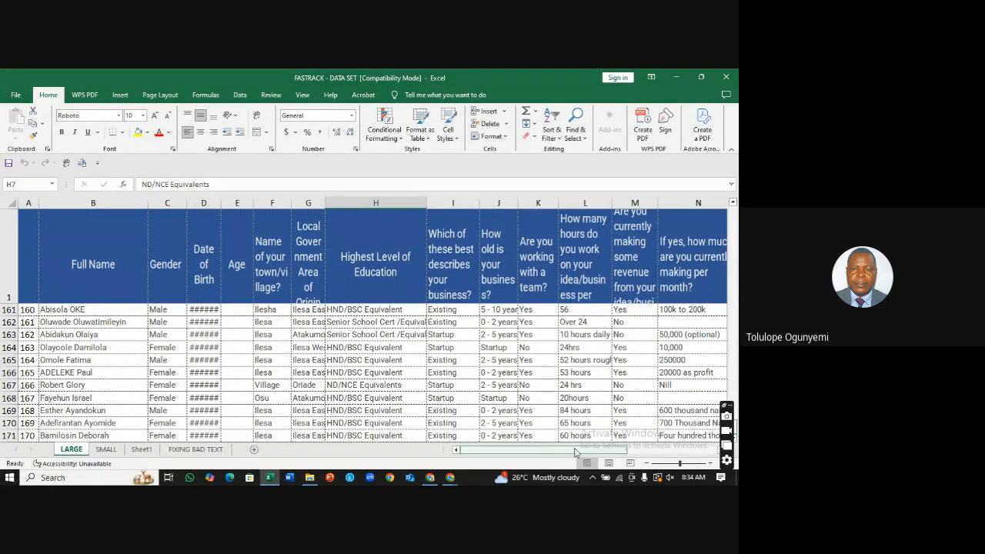
pyautogui.moveTo(576, 454); pyautogui.dragTo(616, 456)
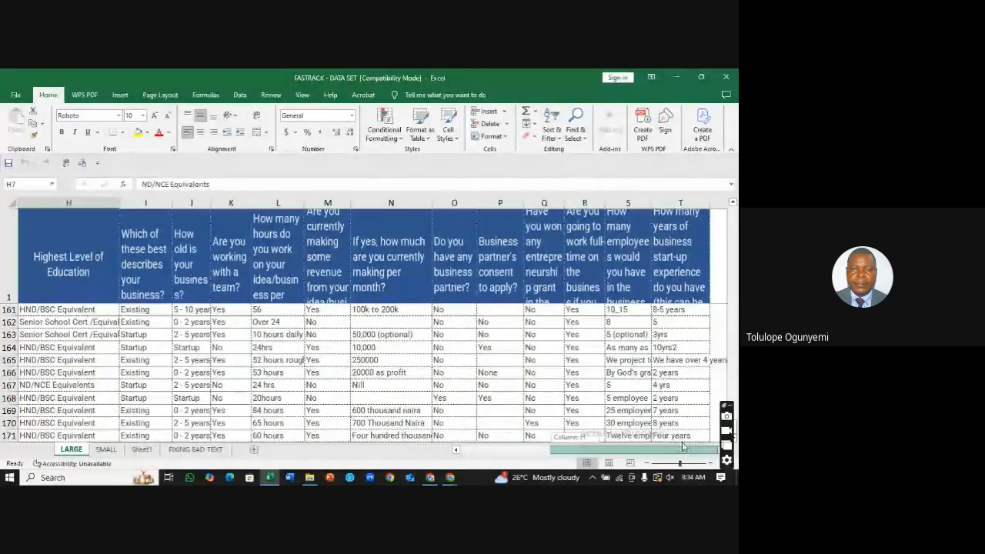
pyautogui.click(577, 350)
pyautogui.press('Right')
pyautogui.press('Right')
pyautogui.press('Right')
pyautogui.press('Right')
pyautogui.press('Right')
pyautogui.press('Right')
pyautogui.press('Right')
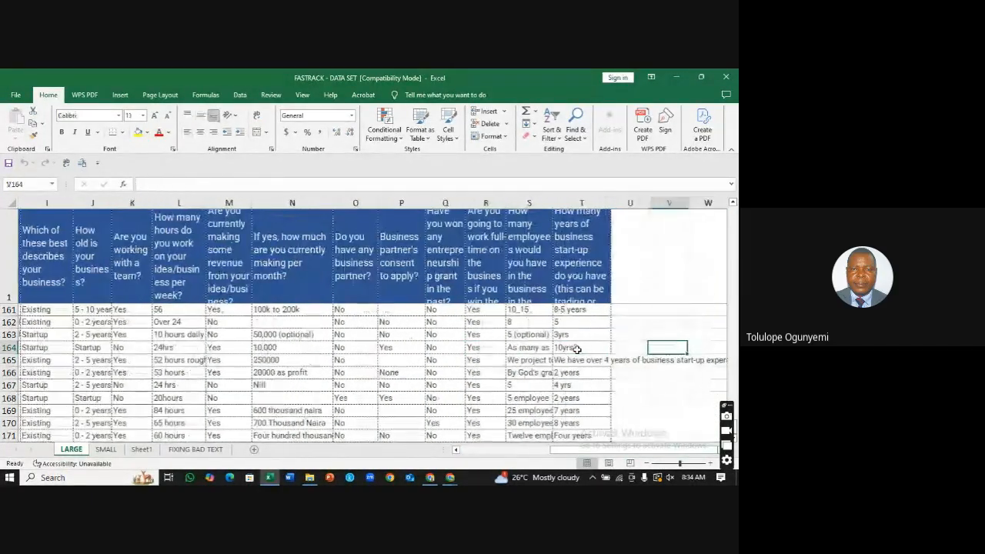
pyautogui.press('Right')
pyautogui.press('Right')
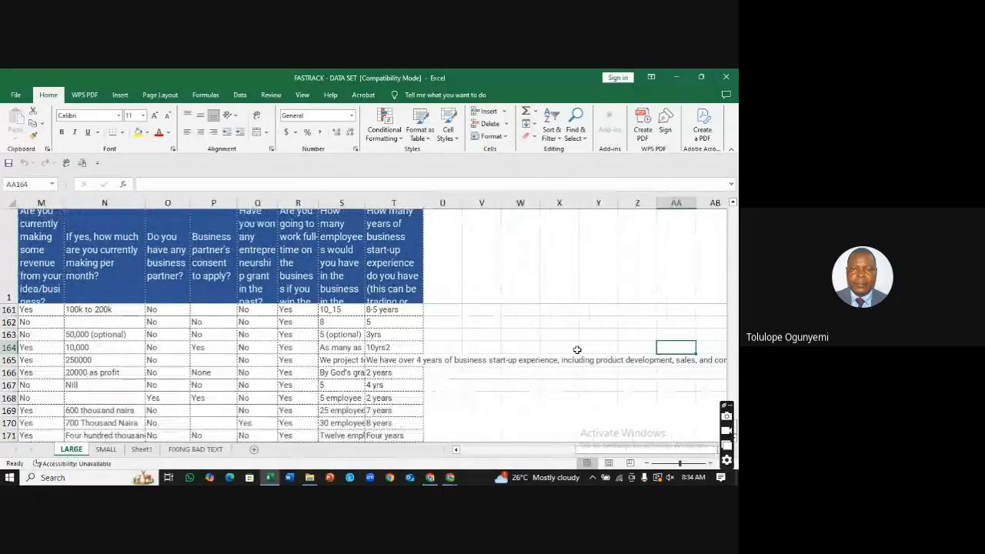
pyautogui.press('Left')
pyautogui.press('Left')
pyautogui.press('Left')
pyautogui.press('Left')
pyautogui.press('Left')
pyautogui.press('Left')
pyautogui.press('Left')
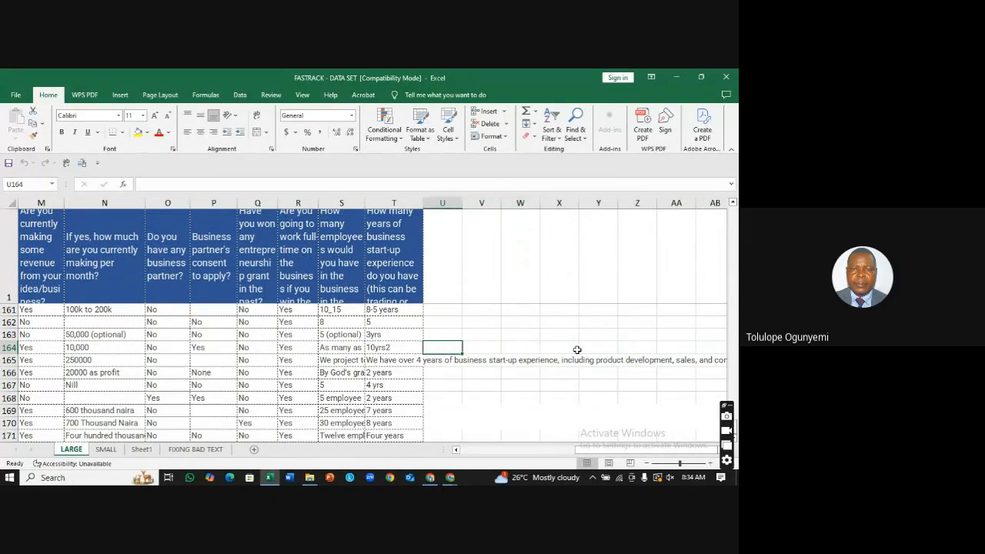
pyautogui.press('Left')
pyautogui.press('Left')
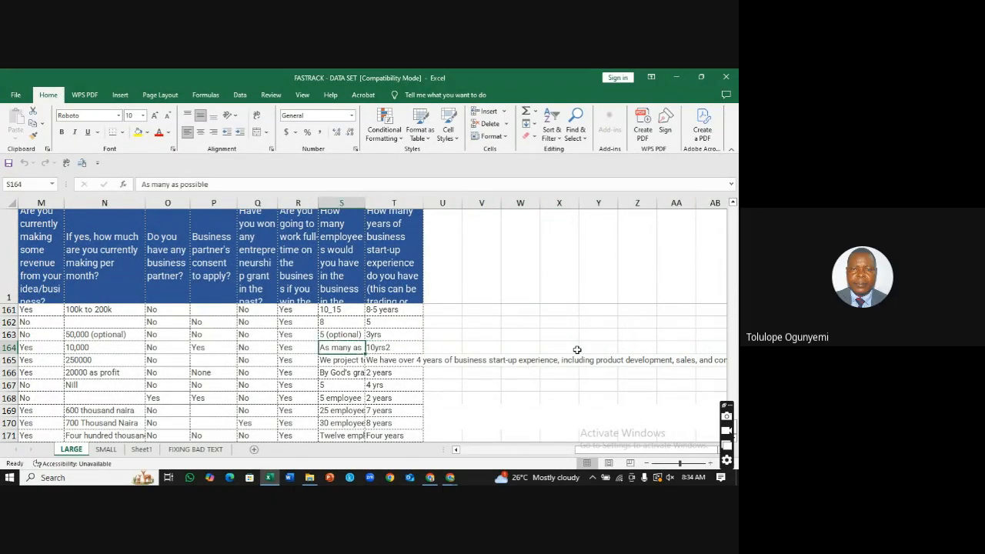
pyautogui.press('Right')
pyautogui.press('Right')
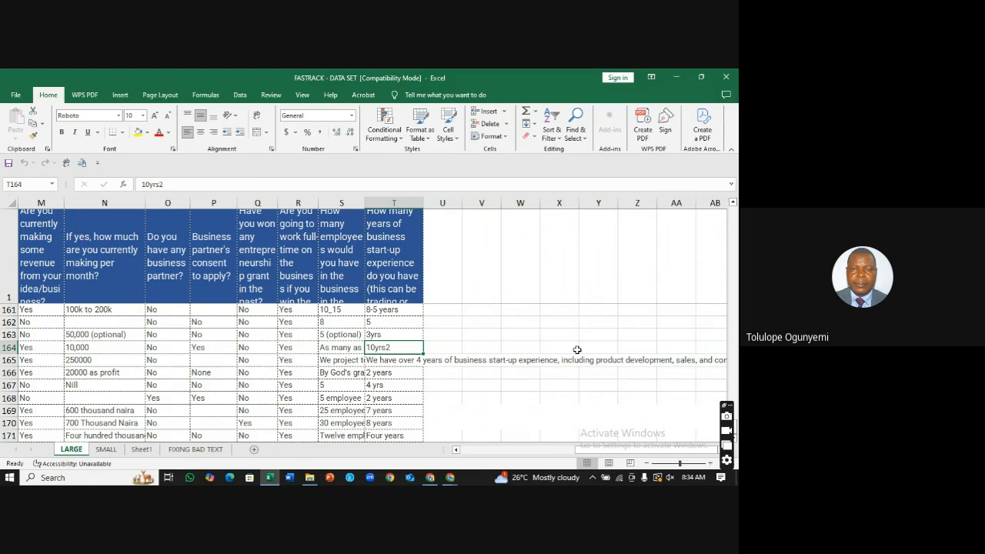
pyautogui.click(412, 202)
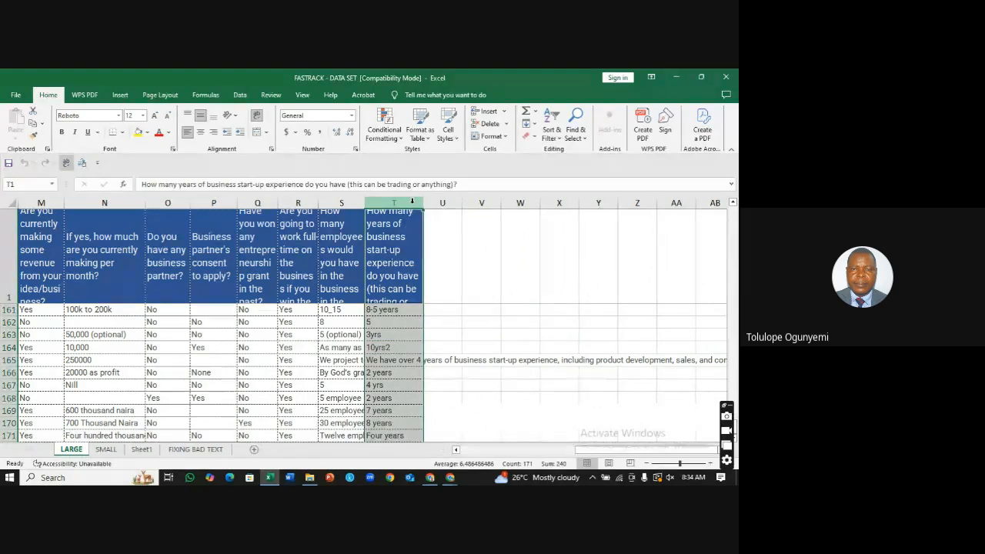
pyautogui.moveTo(598, 452); pyautogui.dragTo(483, 452)
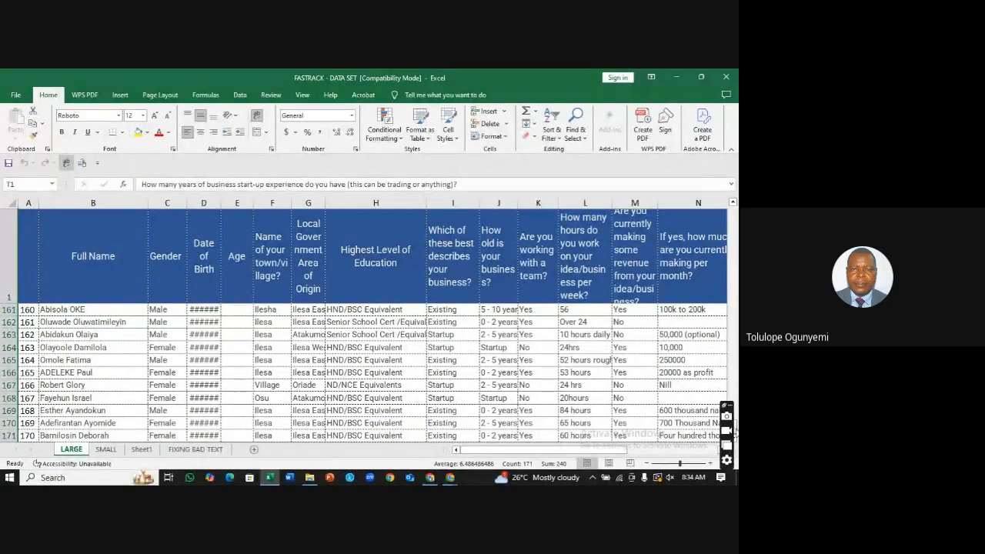
# Step: Scroll back to the top of LARGE, selecting cell H4 and the town column F
pyautogui.moveTo(735, 433); pyautogui.dragTo(735, 209)
pyautogui.click(355, 333)
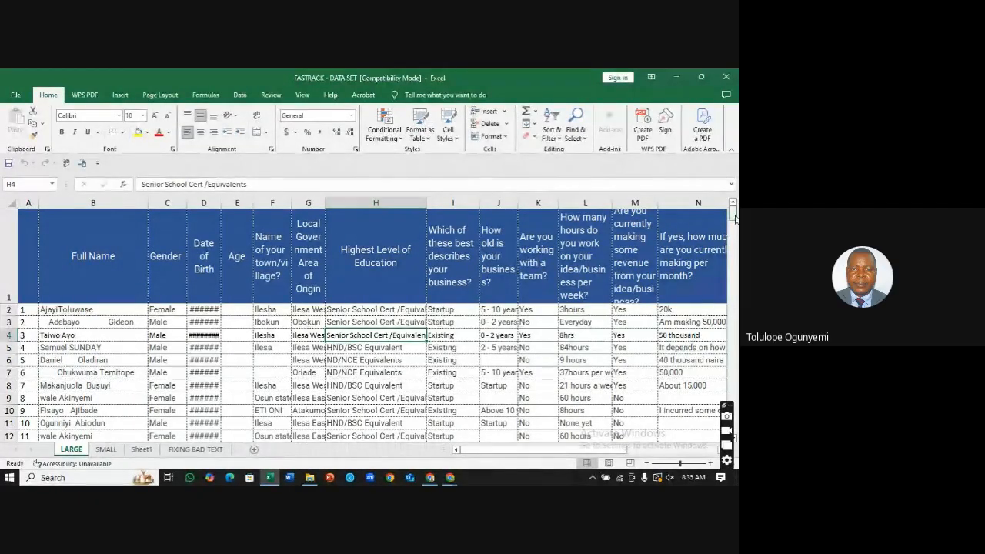
pyautogui.moveTo(736, 218); pyautogui.dragTo(735, 216)
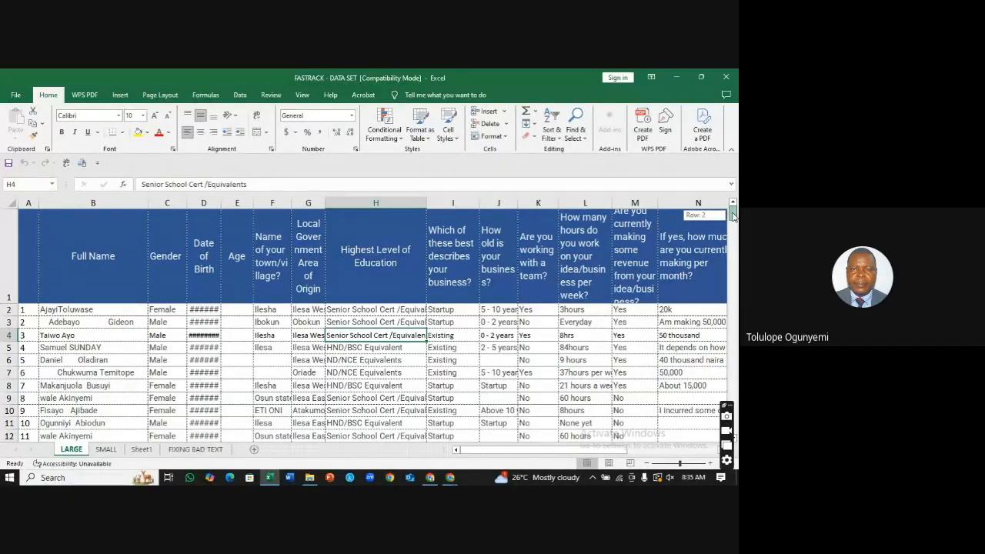
pyautogui.click(283, 202)
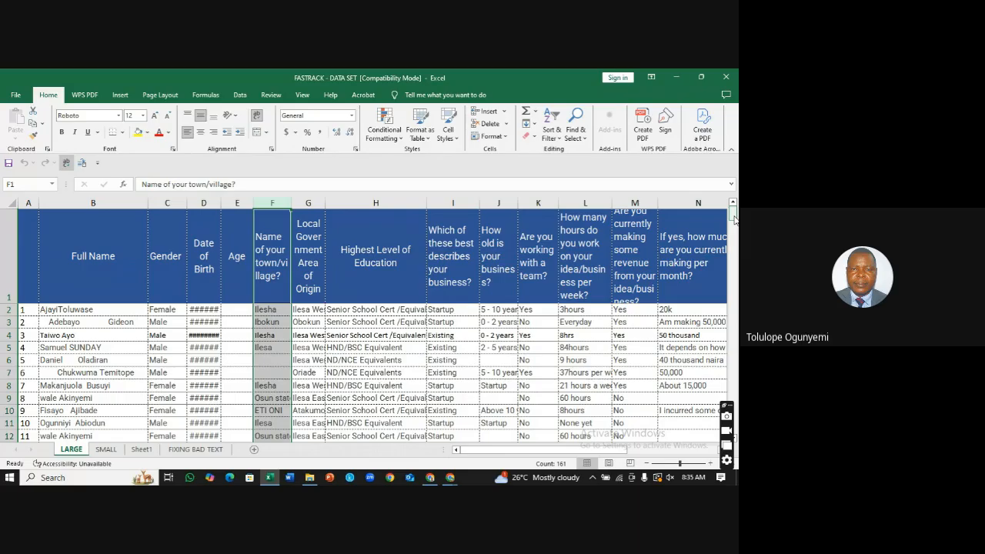
# Step: Inspect the blank cells F6, F7, J6 and J9 in the LARGE survey table
pyautogui.moveTo(735, 220); pyautogui.dragTo(735, 219)
pyautogui.moveTo(733, 414); pyautogui.dragTo(571, 480)
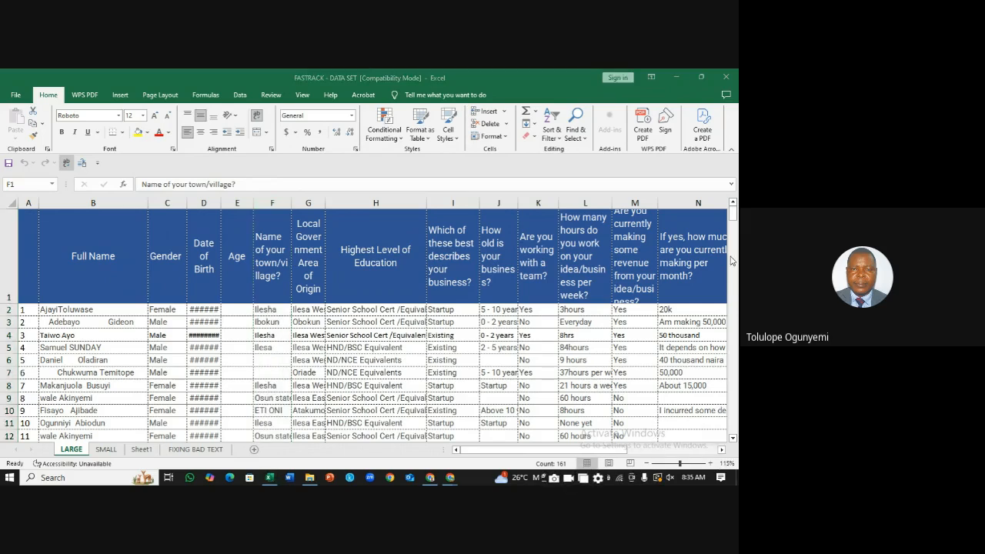
pyautogui.click(733, 215)
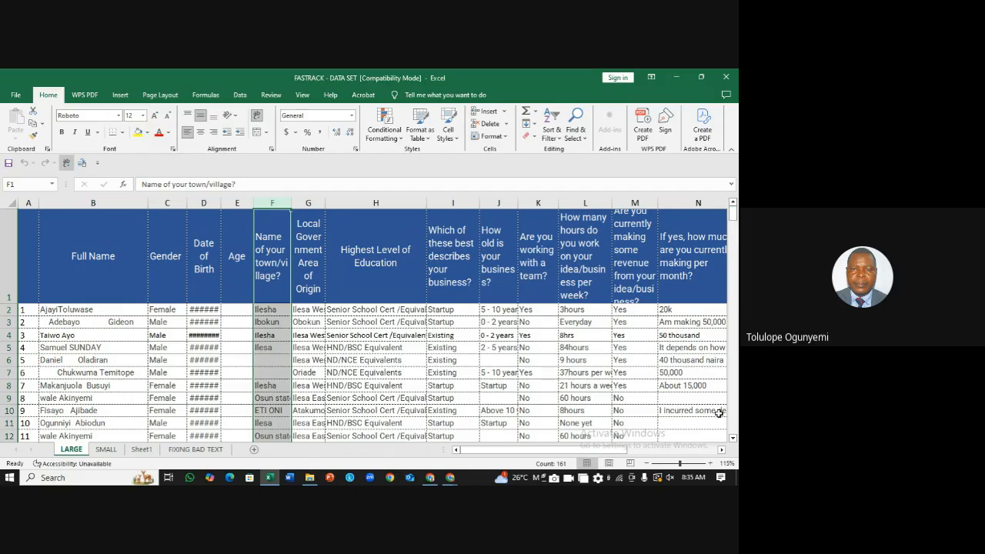
pyautogui.click(734, 440)
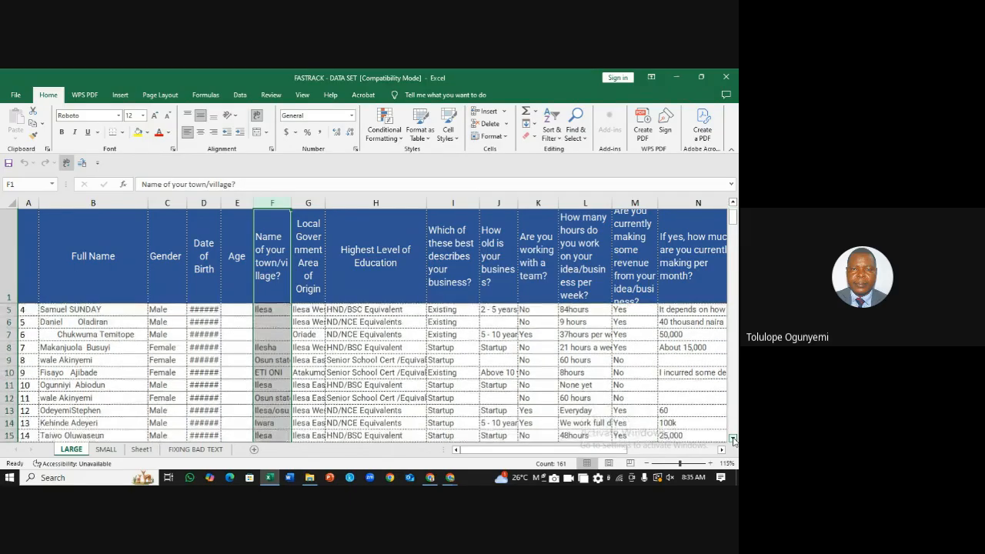
pyautogui.moveTo(734, 439); pyautogui.dragTo(734, 440)
pyautogui.click(733, 247)
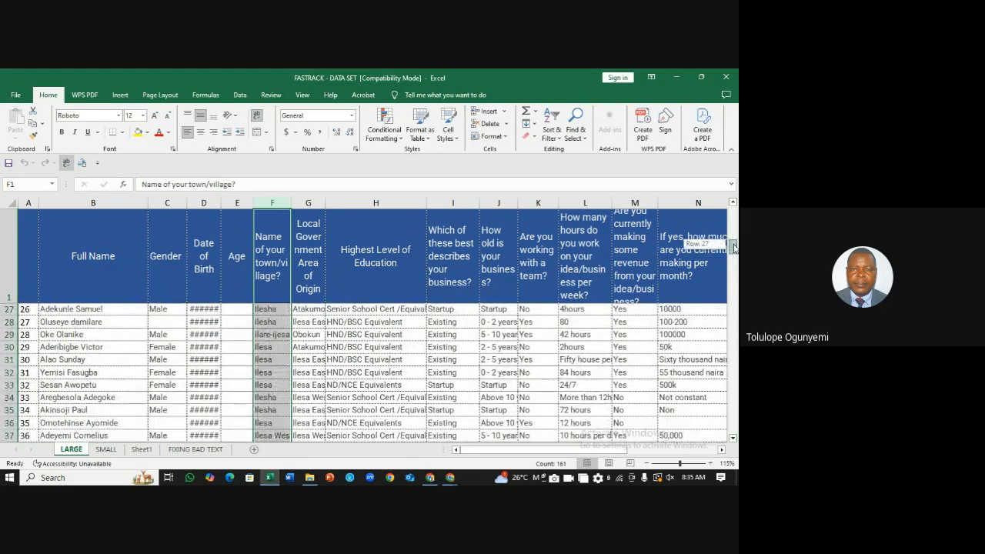
pyautogui.moveTo(733, 246); pyautogui.dragTo(733, 213)
pyautogui.click(267, 361)
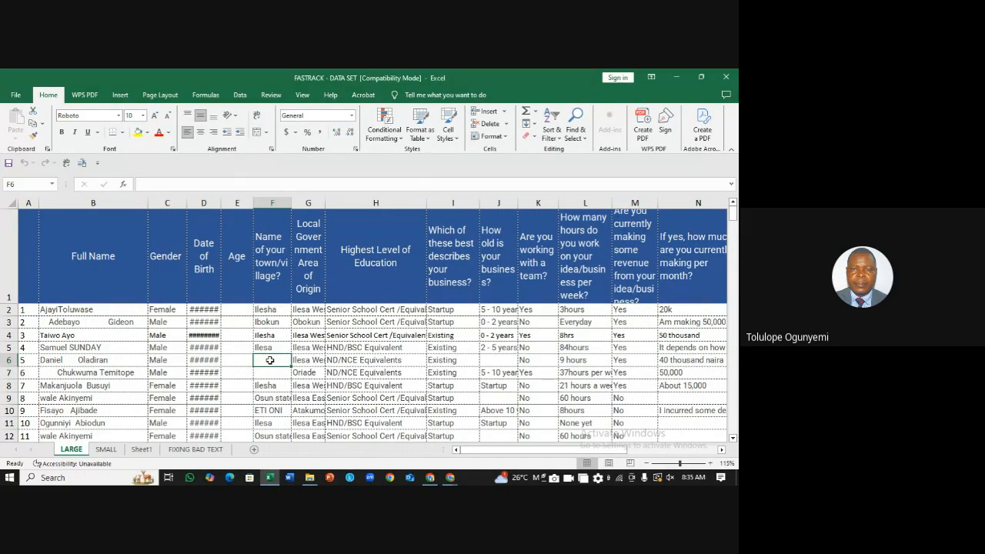
pyautogui.click(277, 376)
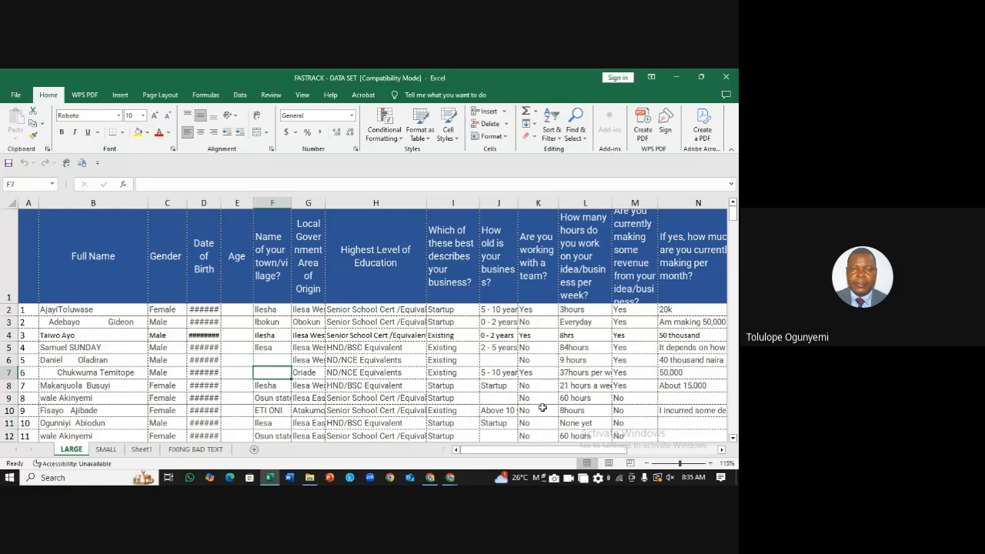
pyautogui.click(500, 361)
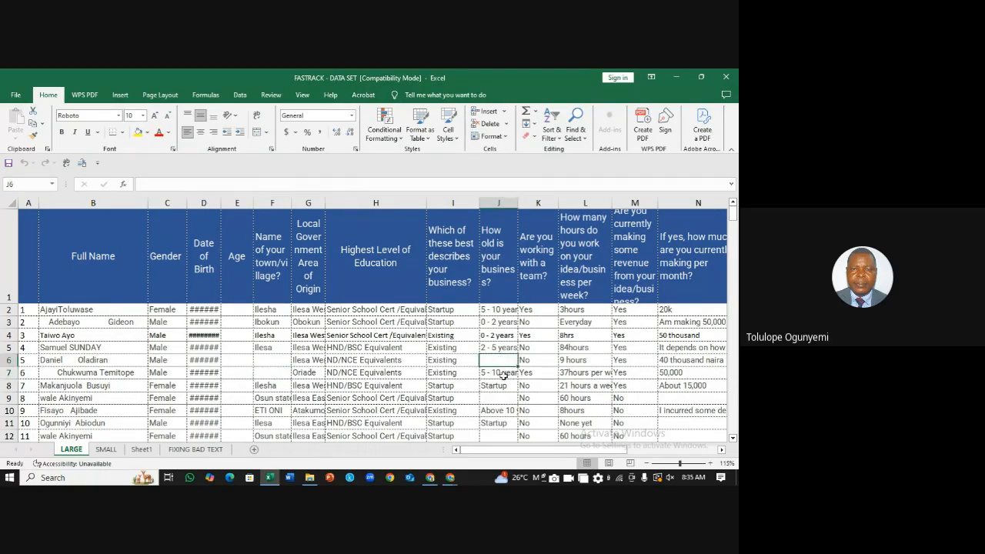
pyautogui.click(508, 399)
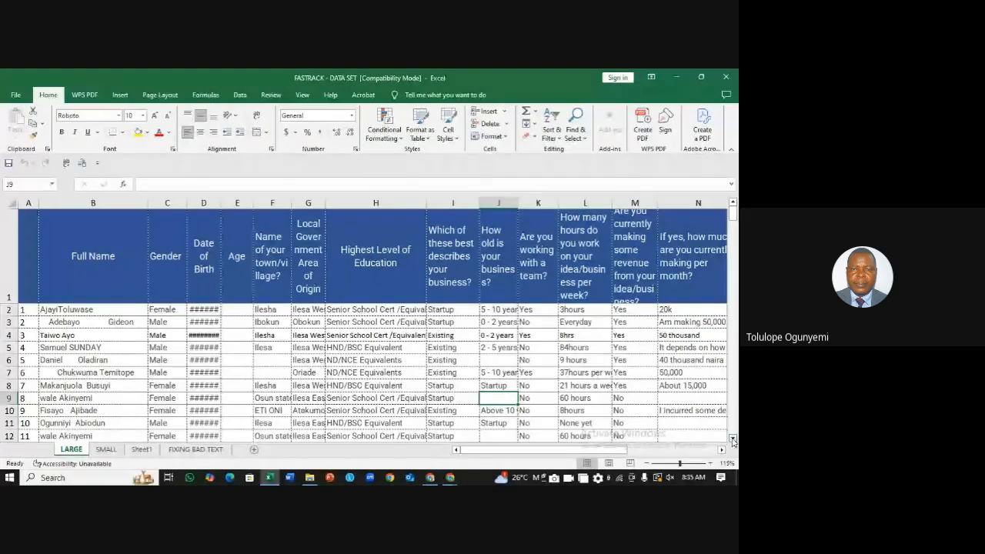
# Step: Select blank cell J12 and the F6:H6 range, ending on empty cell F6
pyautogui.click(731, 437)
pyautogui.click(731, 436)
pyautogui.click(502, 411)
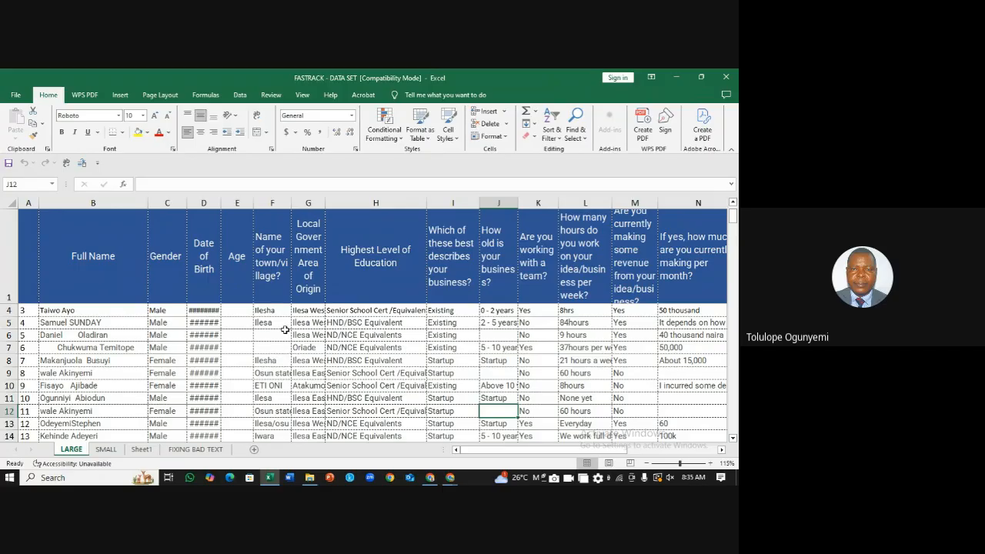
pyautogui.click(368, 345)
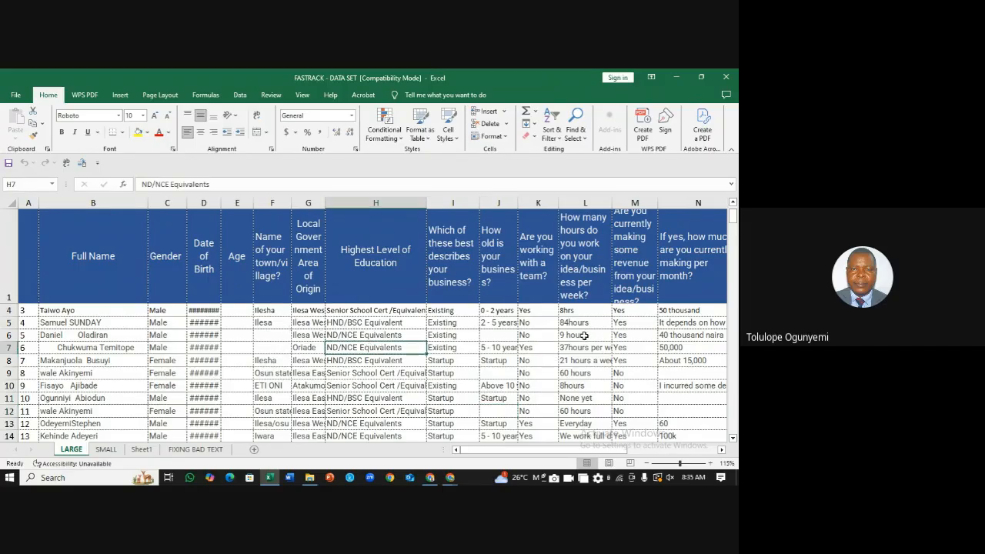
pyautogui.moveTo(375, 335); pyautogui.dragTo(267, 338)
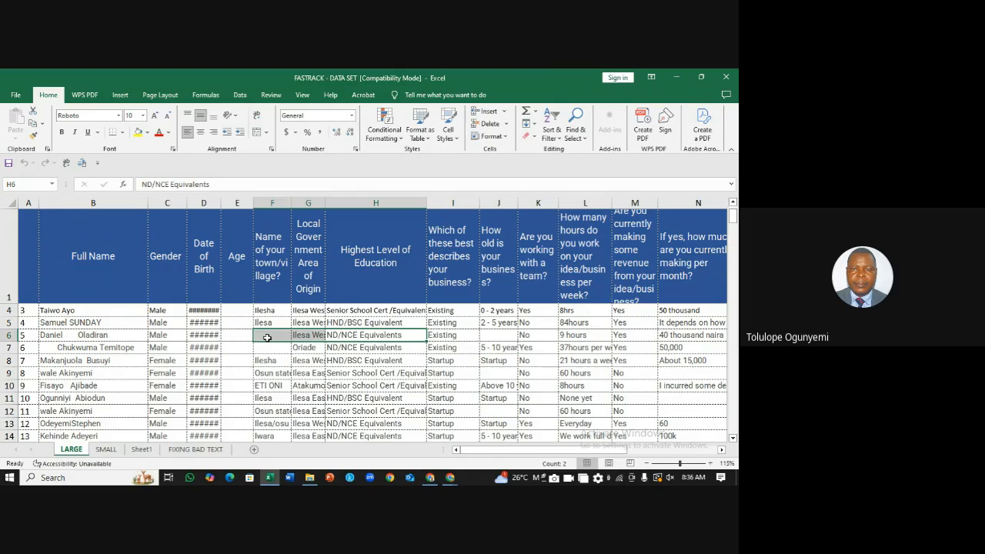
pyautogui.click(524, 356)
pyautogui.click(282, 335)
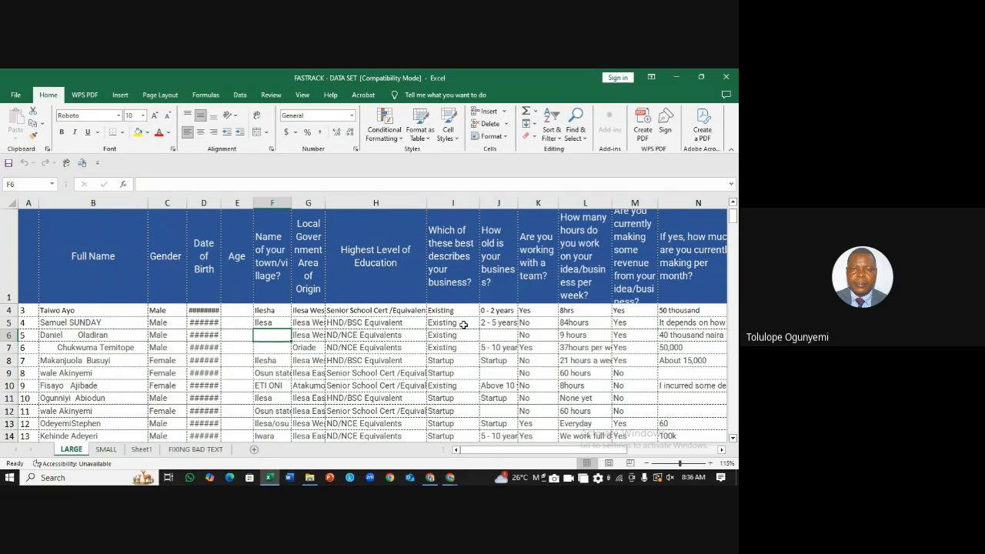
# Step: On the SMALL sheet, point out the missing scores in J5, D4 and C5
pyautogui.click(107, 451)
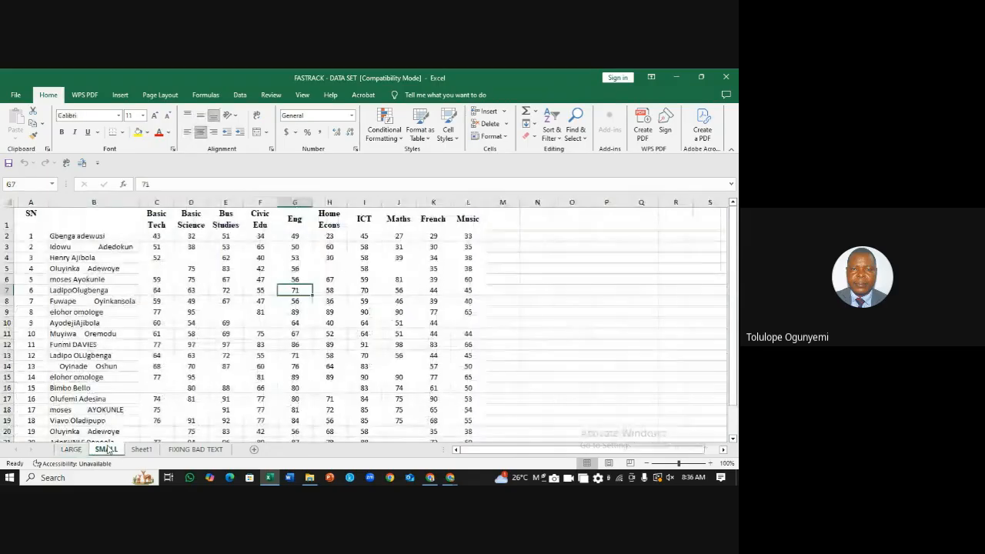
pyautogui.click(634, 301)
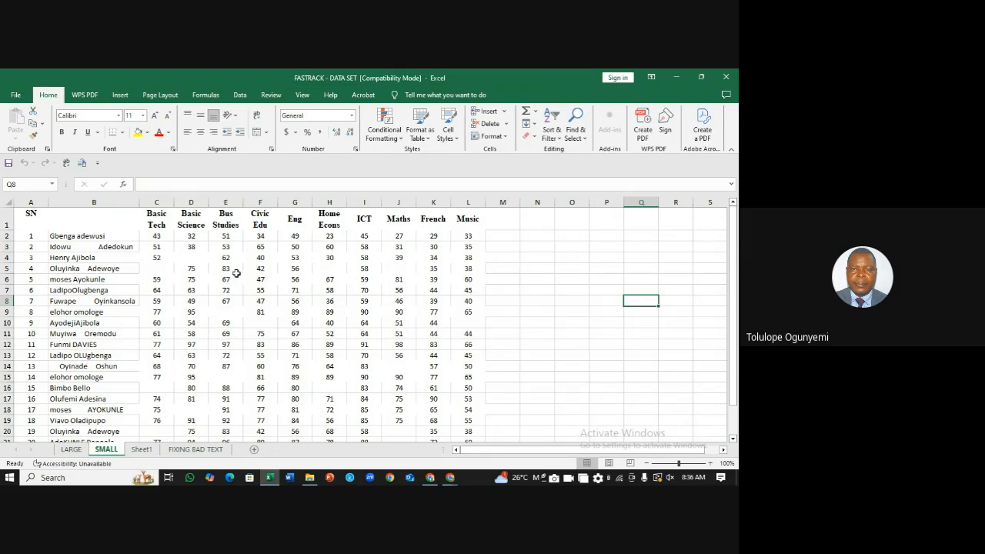
pyautogui.moveTo(734, 230); pyautogui.dragTo(733, 274)
pyautogui.click(402, 268)
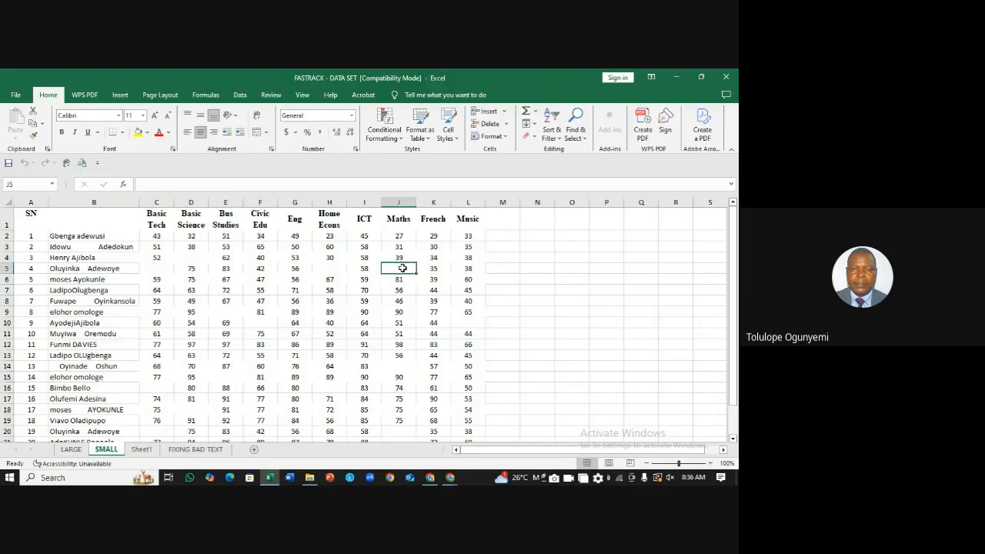
pyautogui.click(198, 260)
pyautogui.click(160, 271)
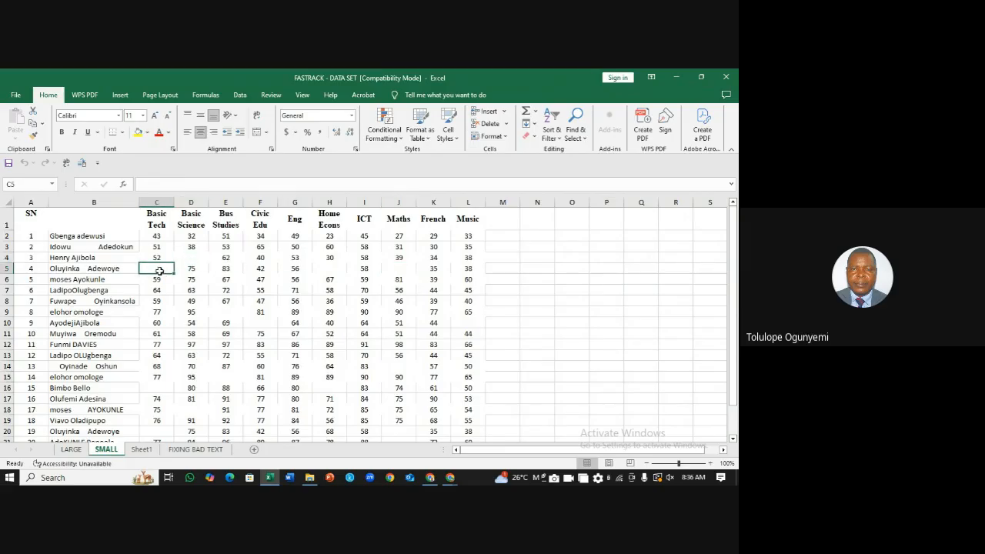
# Step: Point out further blanks in H16, J20 and J14, then return to LARGE
pyautogui.click(338, 391)
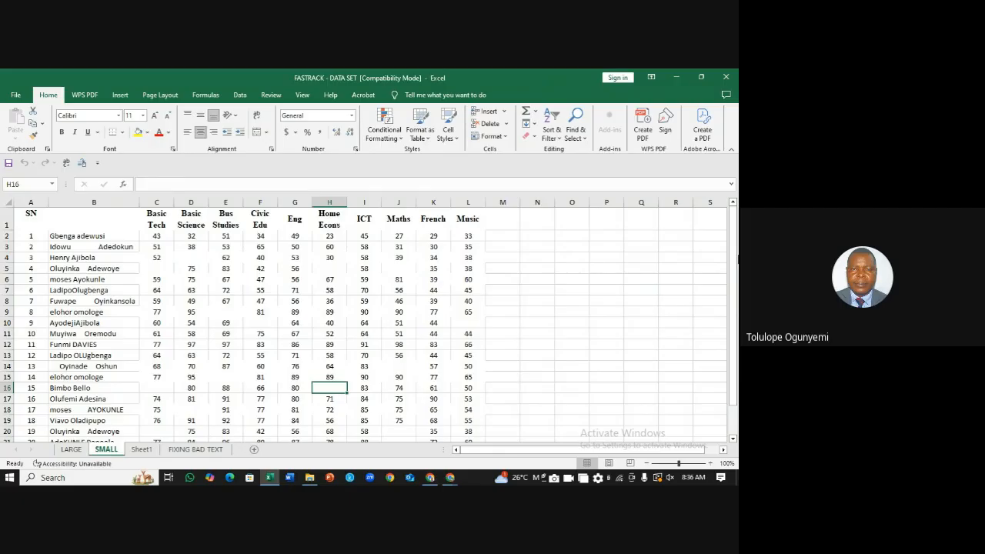
pyautogui.moveTo(735, 260)
pyautogui.mouseDown()
pyautogui.moveTo(735, 289)
pyautogui.moveTo(737, 274)
pyautogui.mouseUp()
pyautogui.click(403, 409)
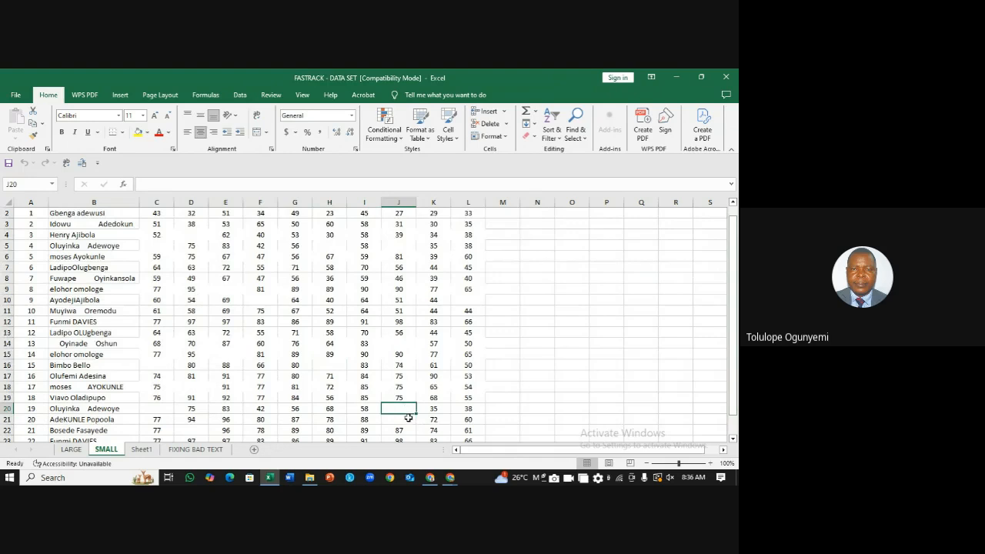
pyautogui.click(408, 419)
pyautogui.click(409, 405)
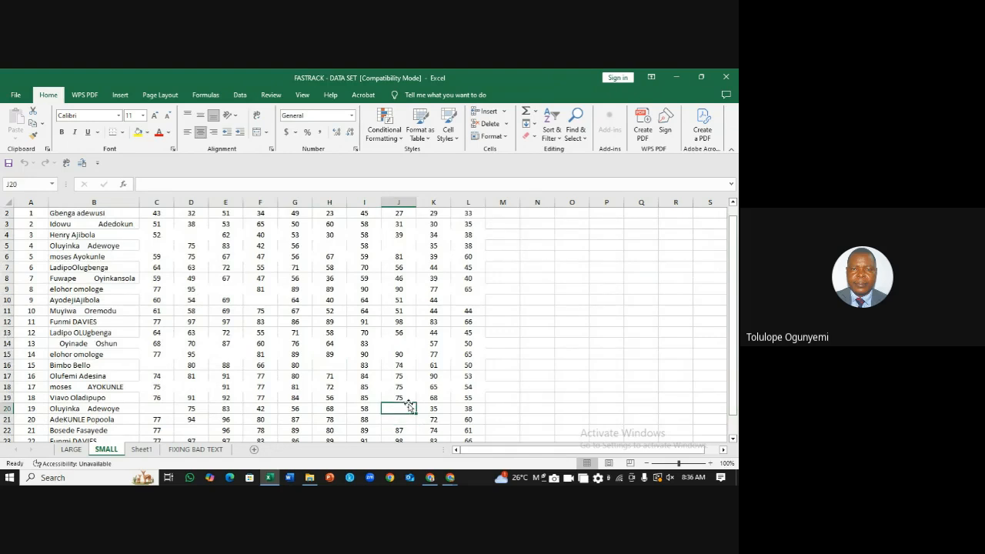
pyautogui.click(400, 355)
pyautogui.click(398, 342)
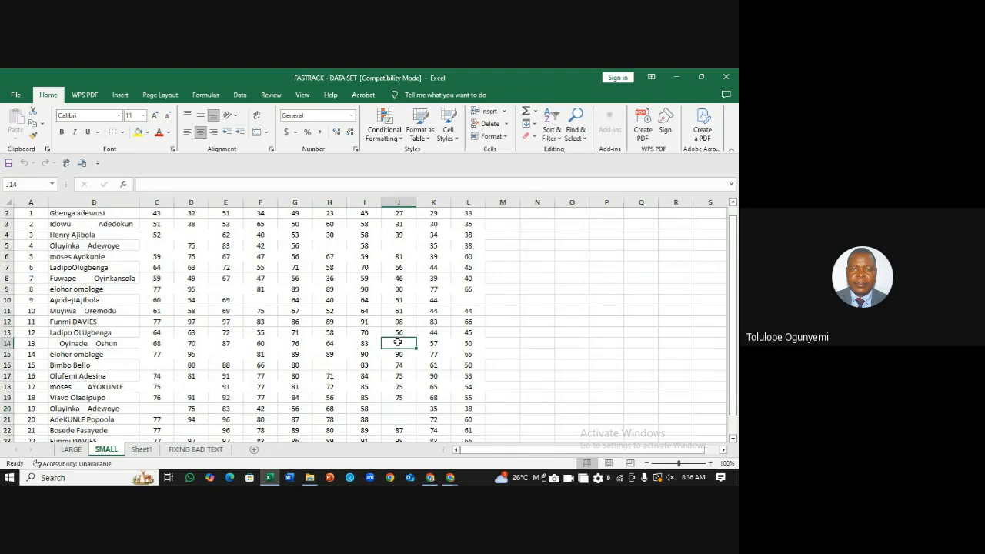
pyautogui.click(72, 450)
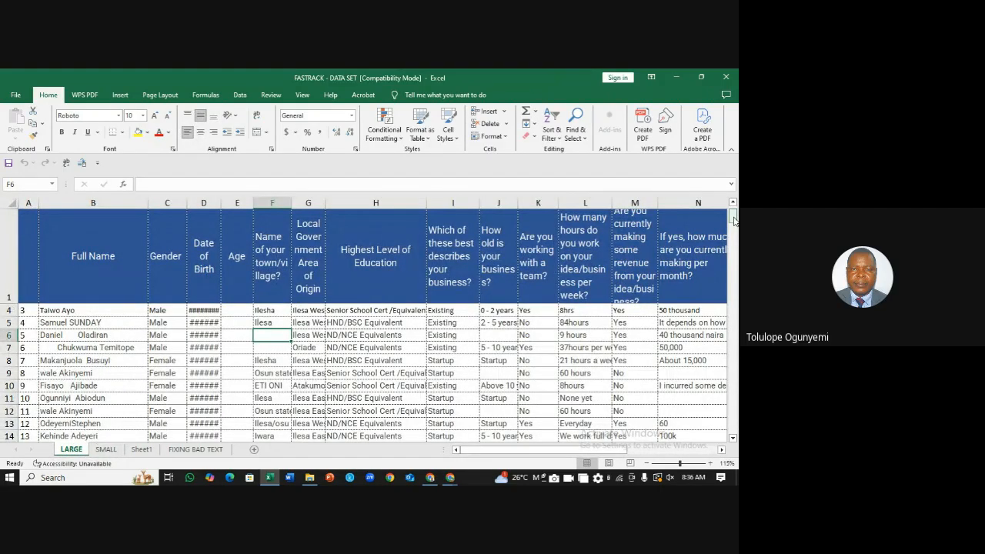
# Step: Switch back to the SMALL sheet
pyautogui.moveTo(734, 221)
pyautogui.mouseDown()
pyautogui.moveTo(734, 318)
pyautogui.moveTo(735, 209)
pyautogui.mouseUp()
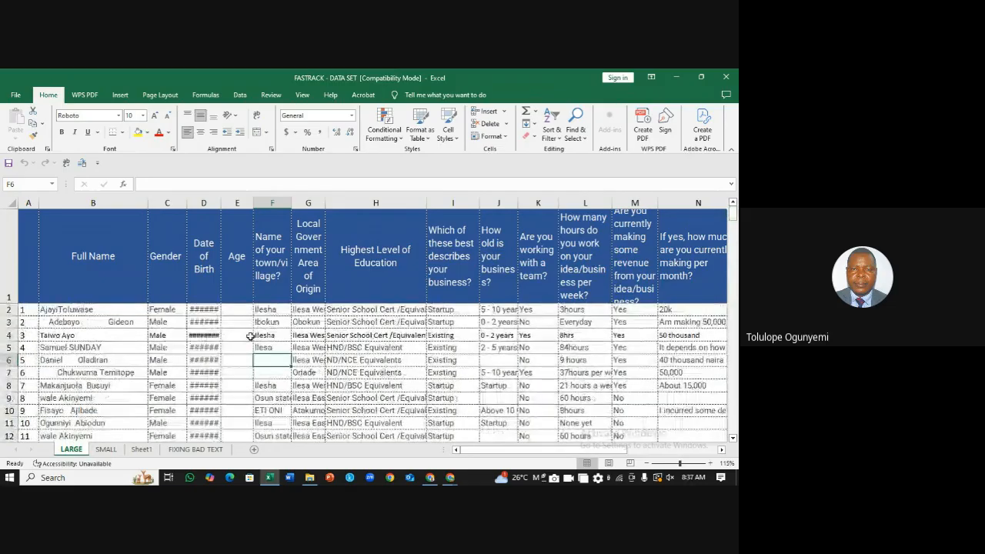
pyautogui.click(106, 453)
pyautogui.click(651, 286)
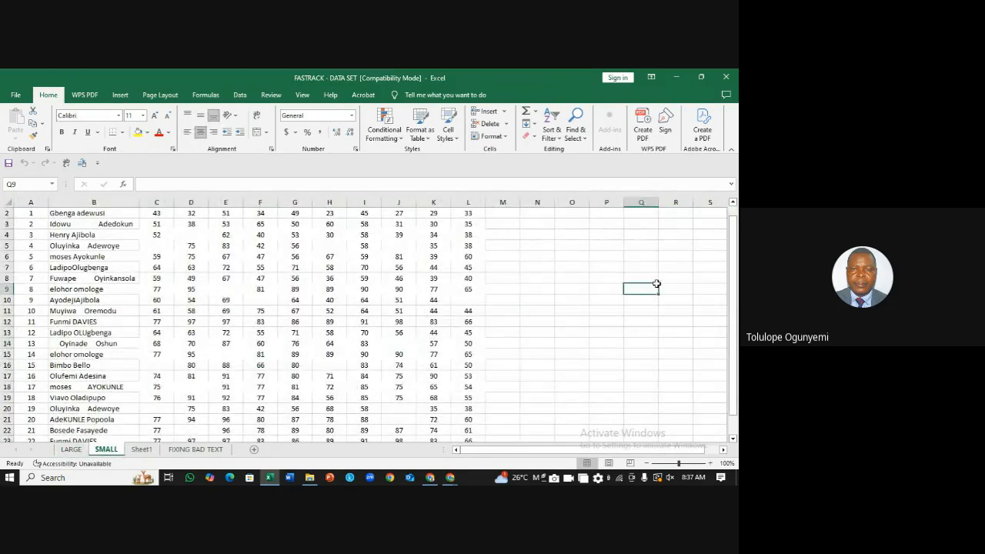
pyautogui.moveTo(735, 266); pyautogui.dragTo(733, 257)
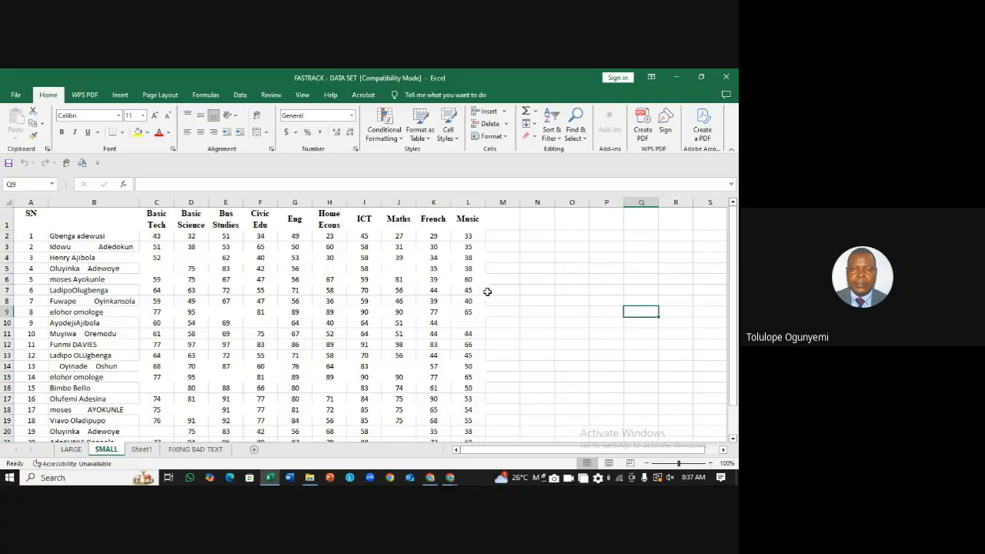
# Step: Select the entire score table with Ctrl+A from a cell inside it
pyautogui.click(511, 300)
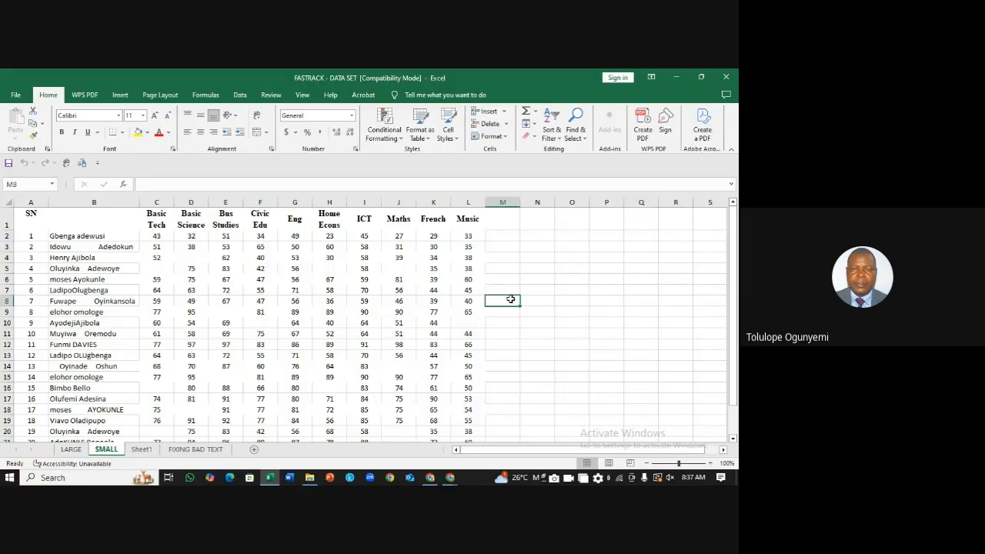
pyautogui.click(261, 312)
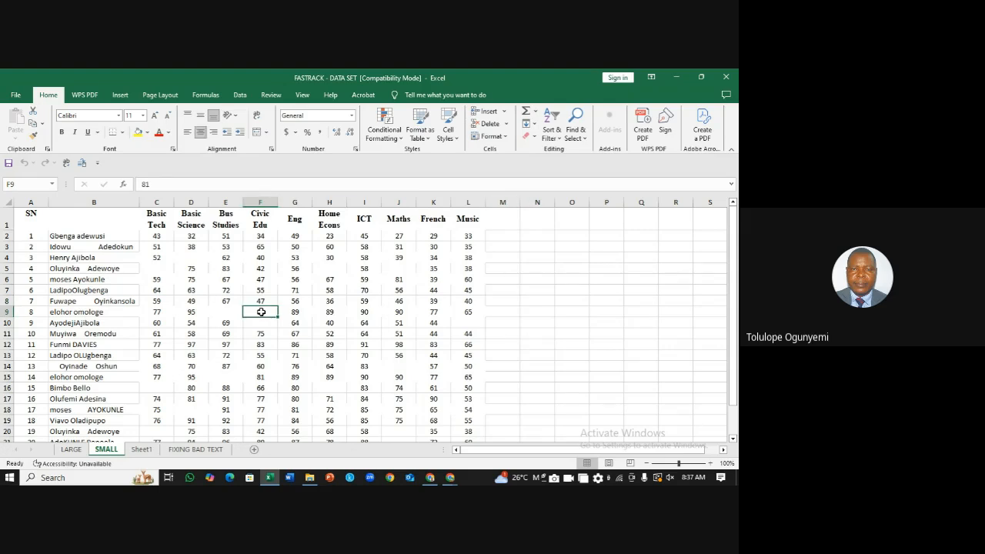
pyautogui.hotkey('ctrl', 'a')
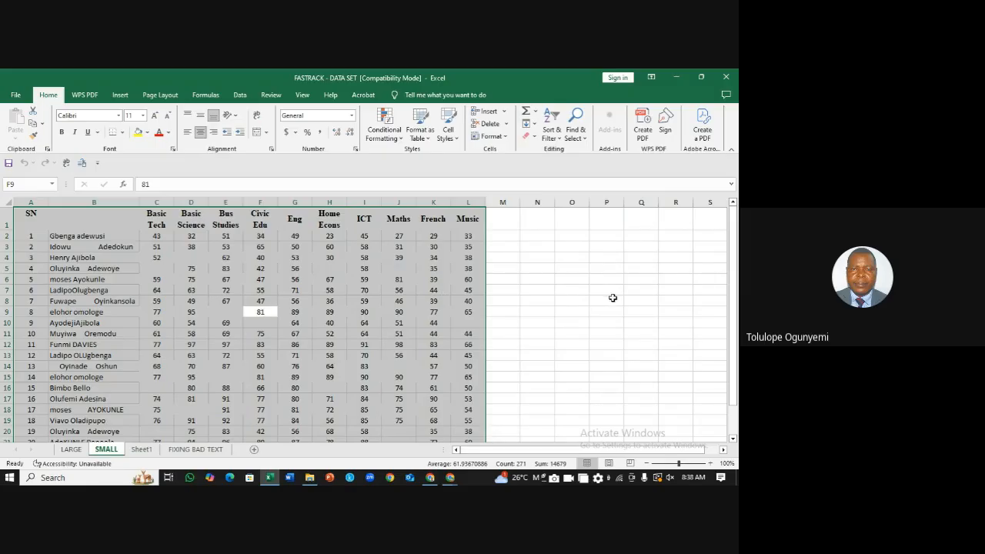
pyautogui.click(535, 269)
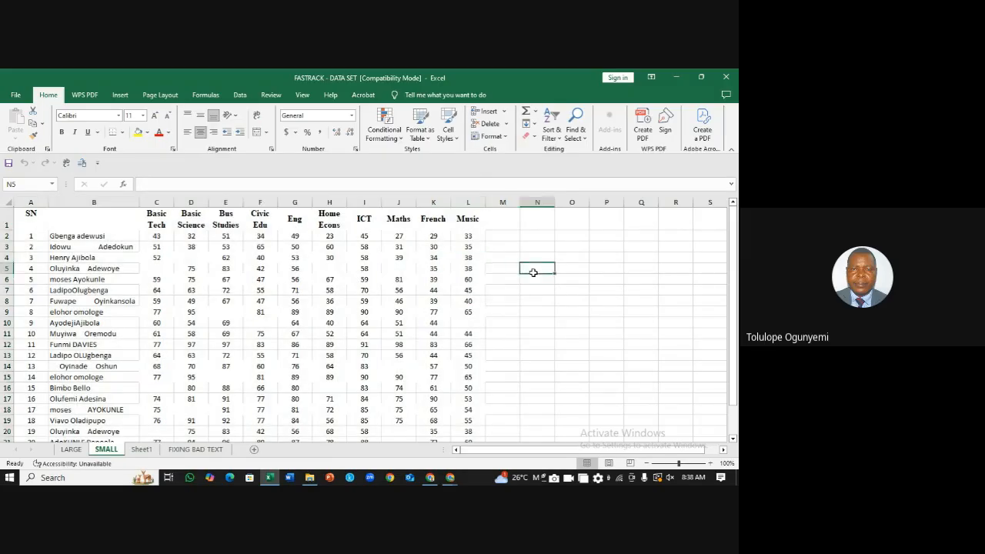
pyautogui.click(256, 281)
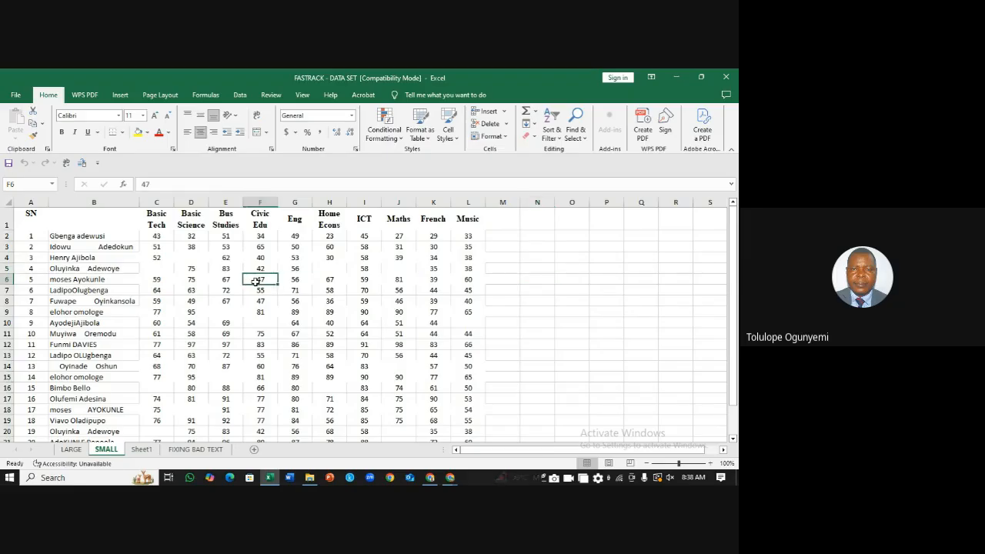
pyautogui.hotkey('ctrl', 'a')
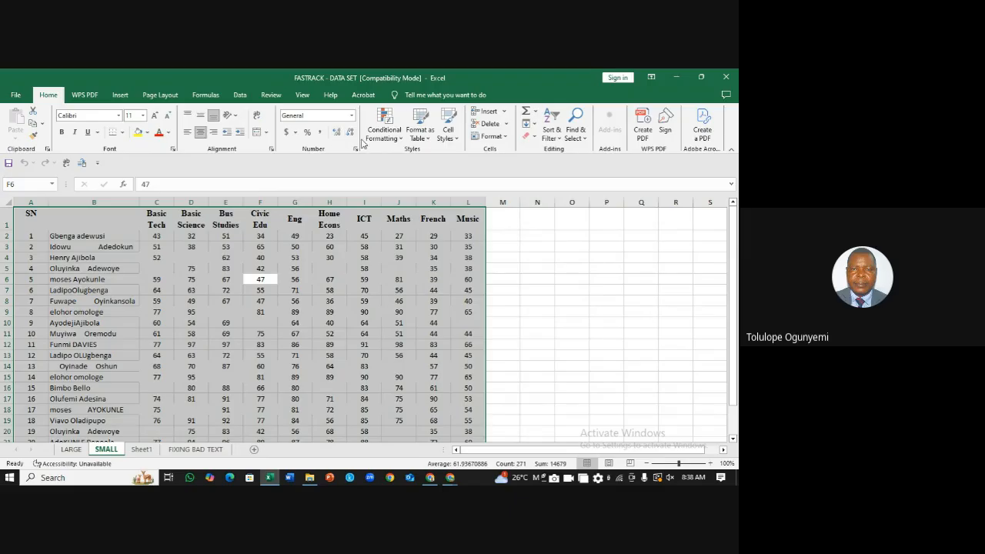
# Step: Use Go To Special with the Blanks option to pick out every empty table cell
pyautogui.click(585, 141)
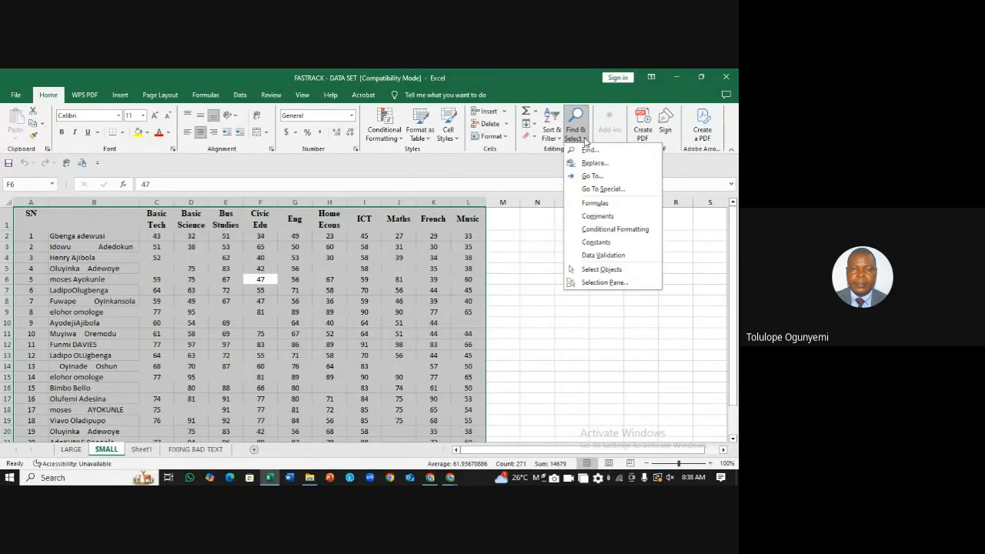
pyautogui.click(600, 189)
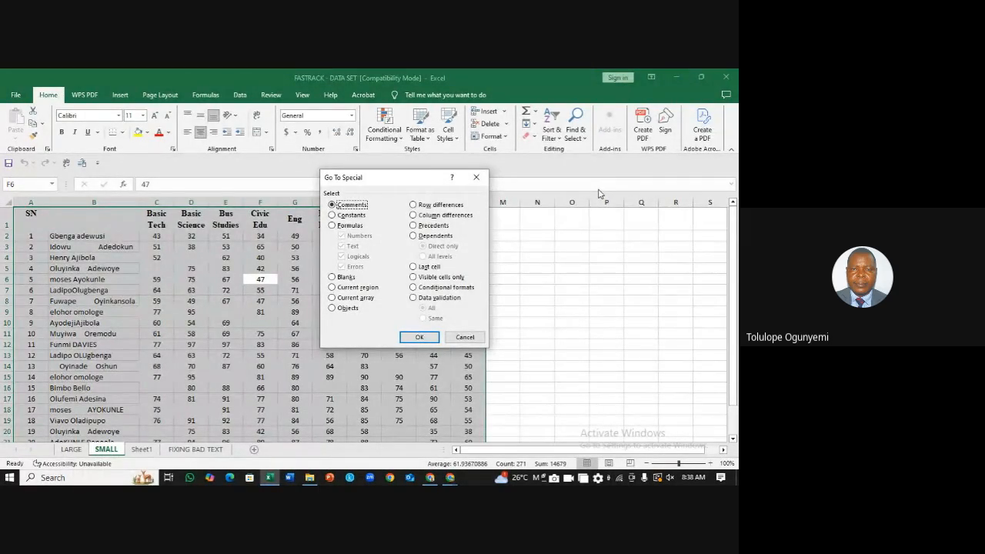
pyautogui.click(333, 277)
pyautogui.click(428, 340)
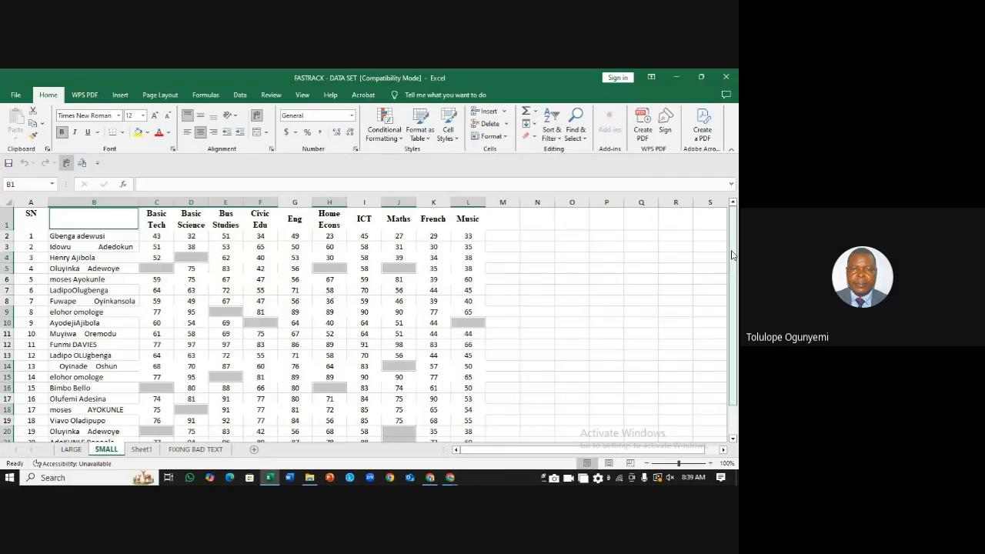
# Step: Enter N/A in the formula bar and fill all selected blank cells with Ctrl+Enter
pyautogui.moveTo(734, 256); pyautogui.dragTo(733, 258)
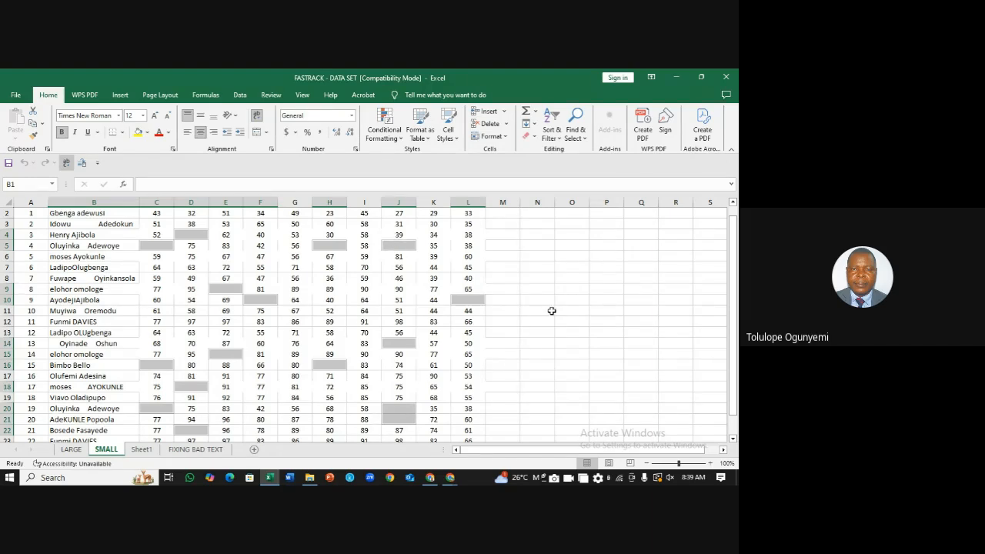
pyautogui.scroll(1, 735, 277)
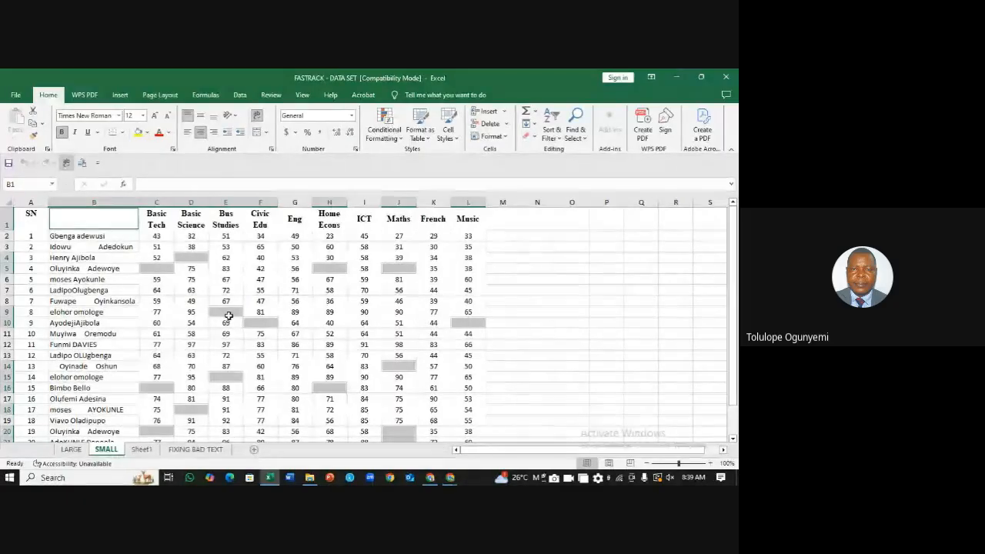
pyautogui.click(226, 184)
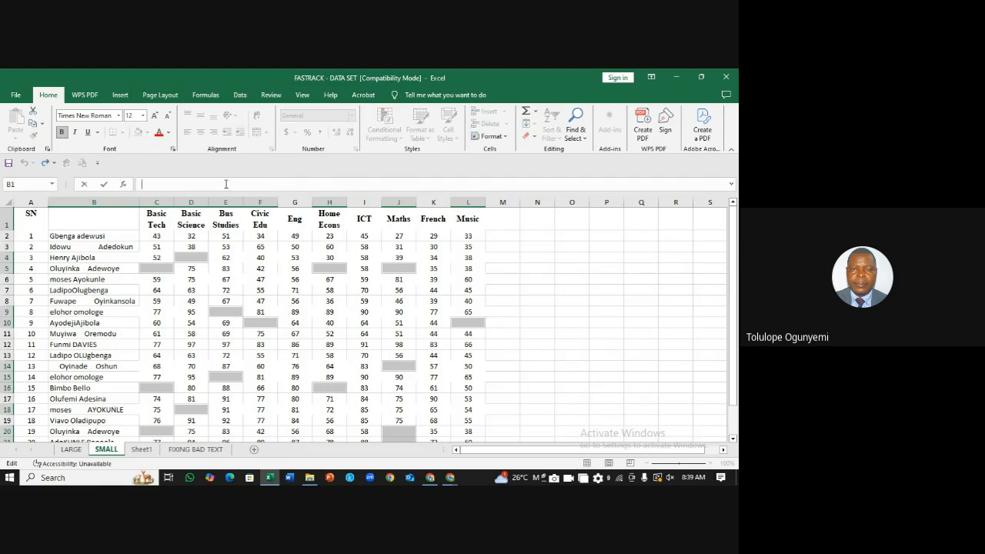
pyautogui.write('N/A')
pyautogui.hotkey('ctrl', 'Return')
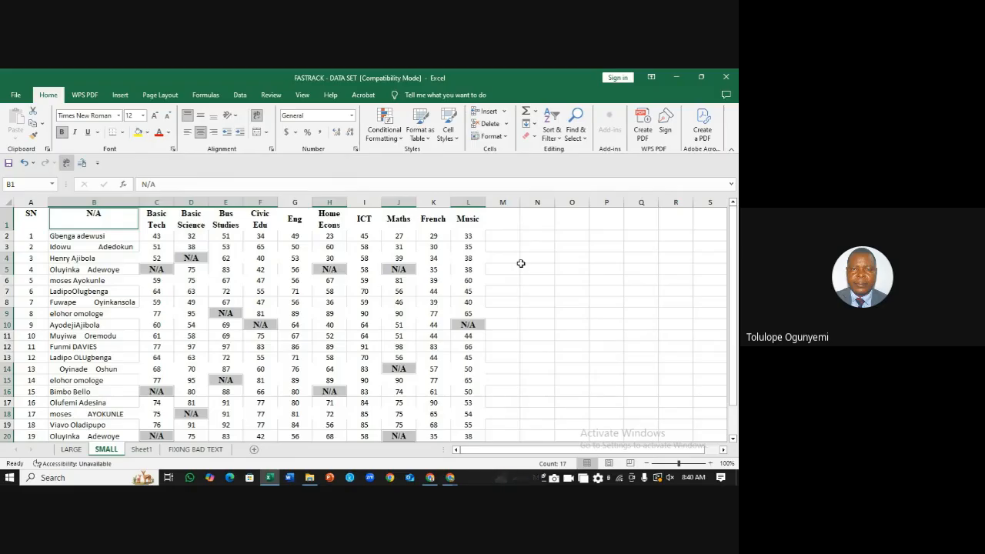
# Step: Clear the N/A selection so missing marks and the B header show blank again
pyautogui.click(536, 267)
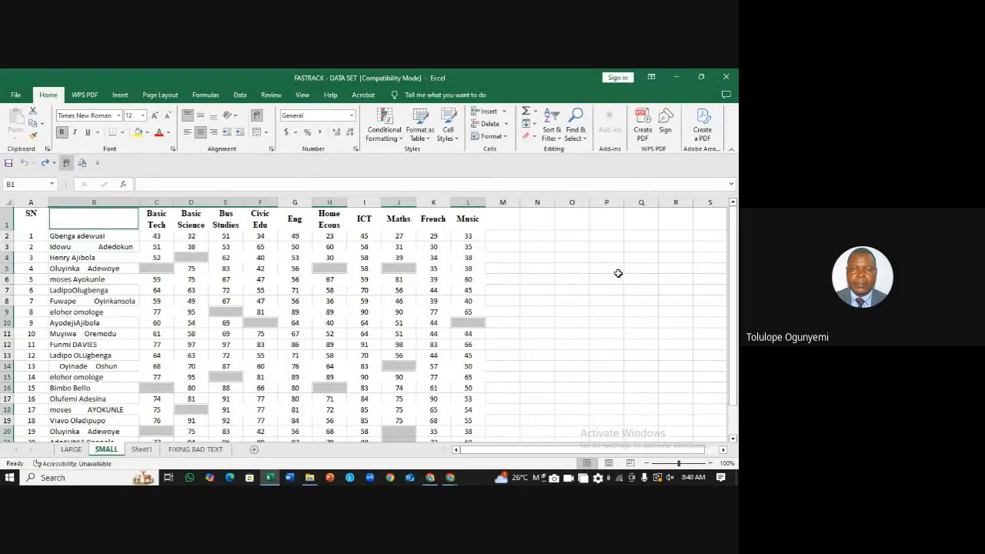
pyautogui.click(600, 272)
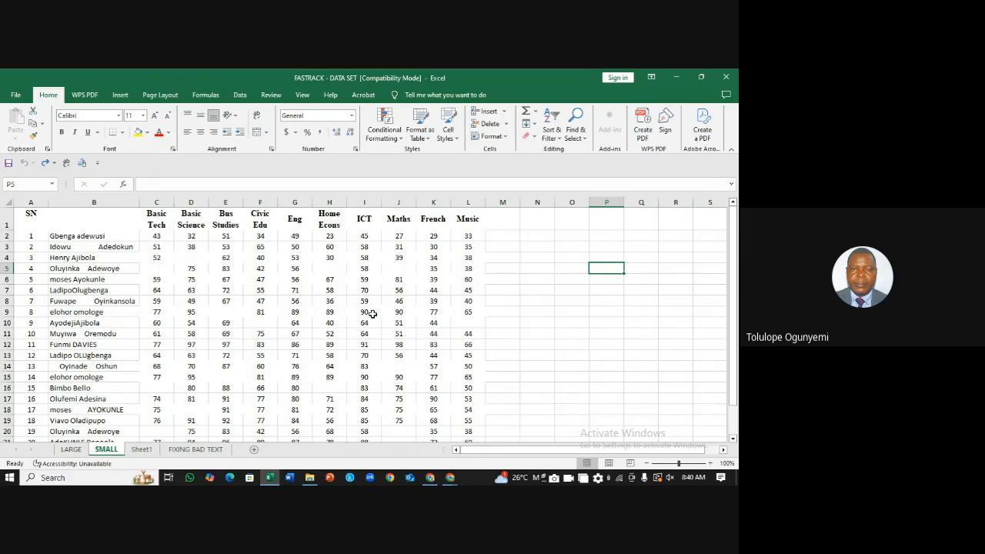
pyautogui.click(250, 293)
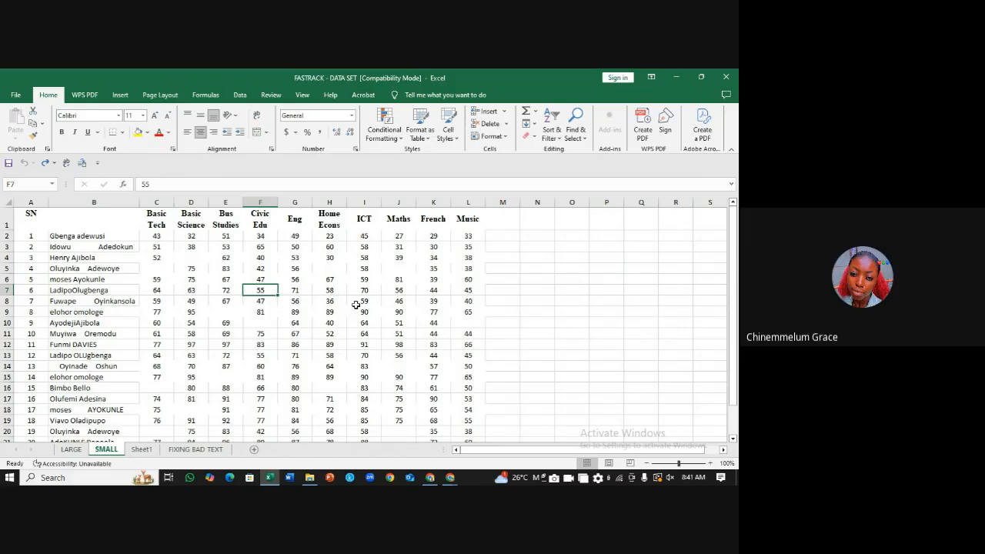
# Step: Select the table and pick out its blank cells via Go To Special > Blanks
pyautogui.hotkey('ctrl', 'a')
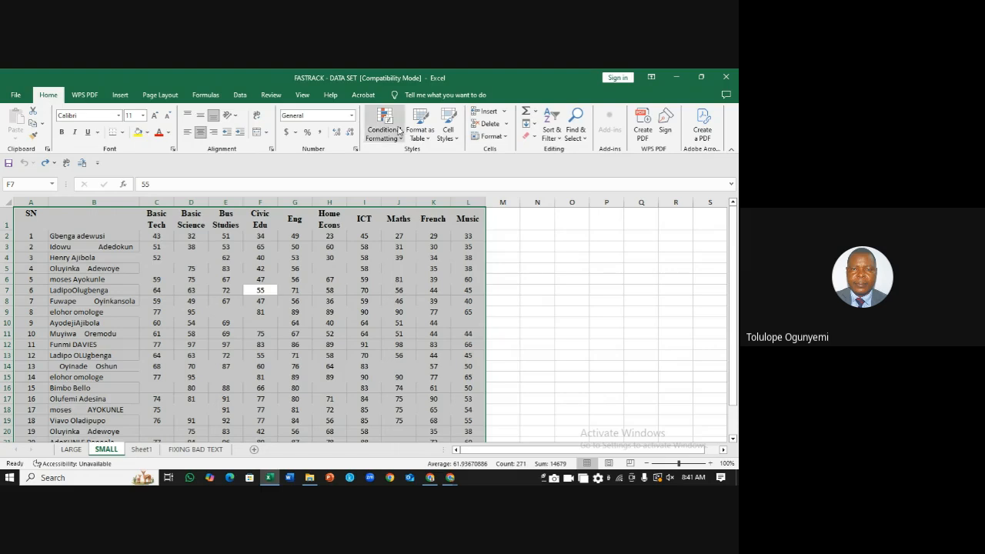
pyautogui.click(586, 139)
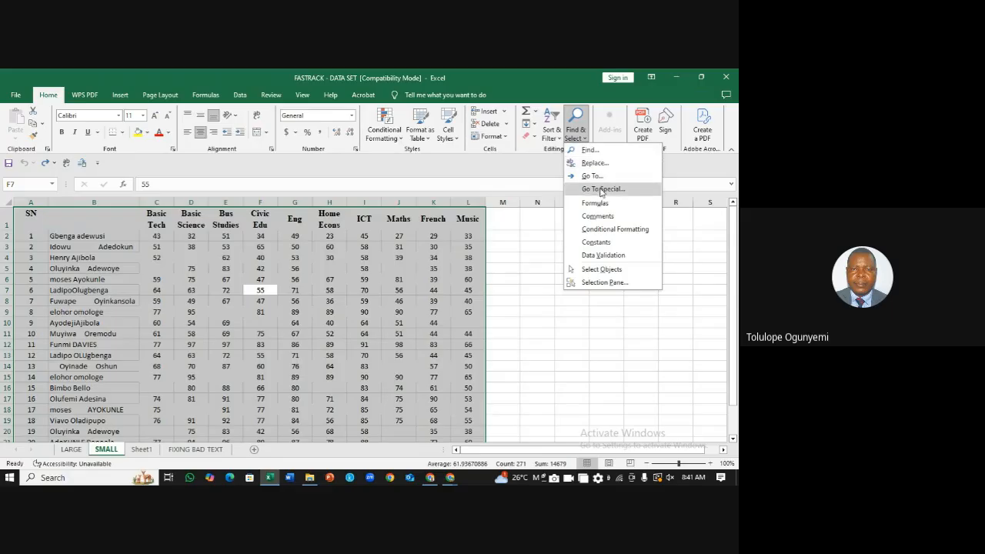
pyautogui.click(602, 190)
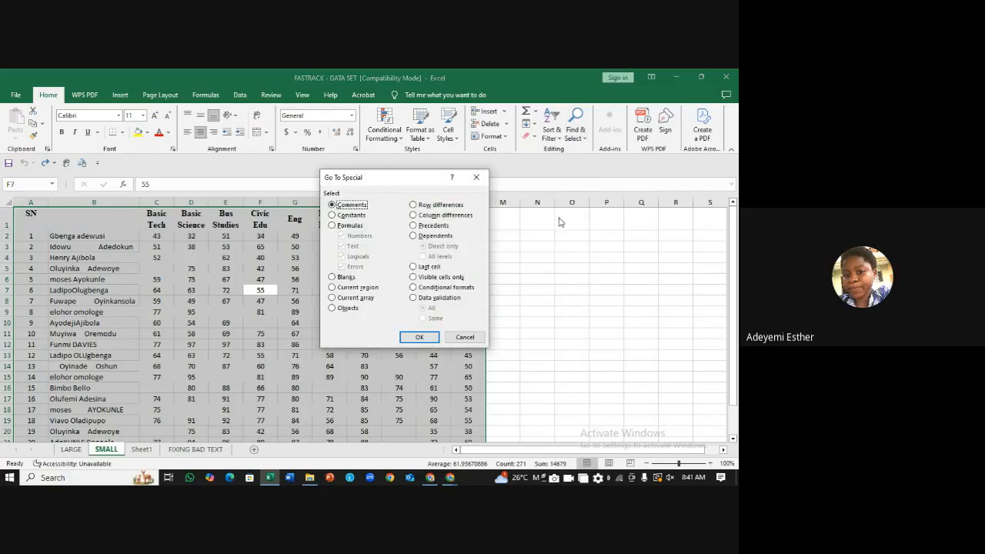
pyautogui.click(333, 277)
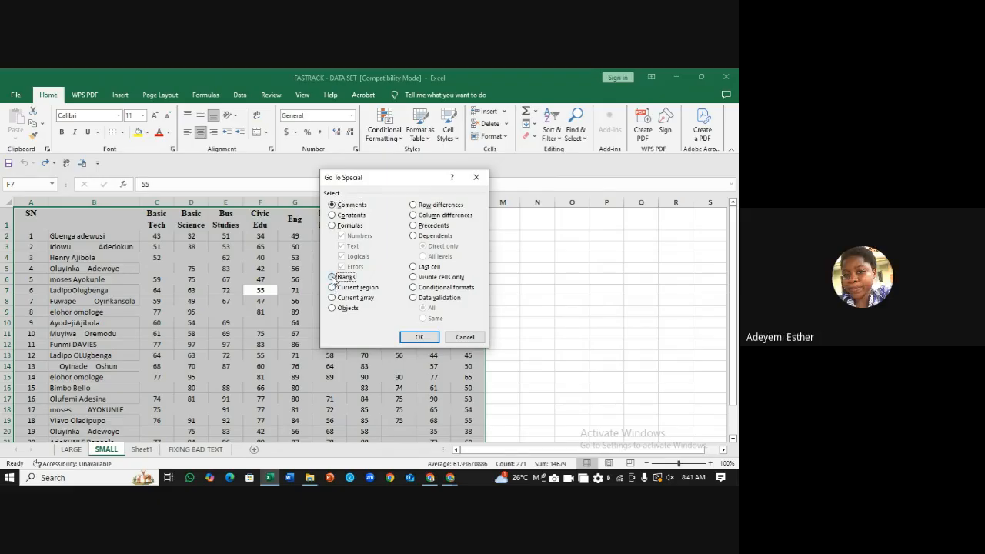
pyautogui.click(425, 338)
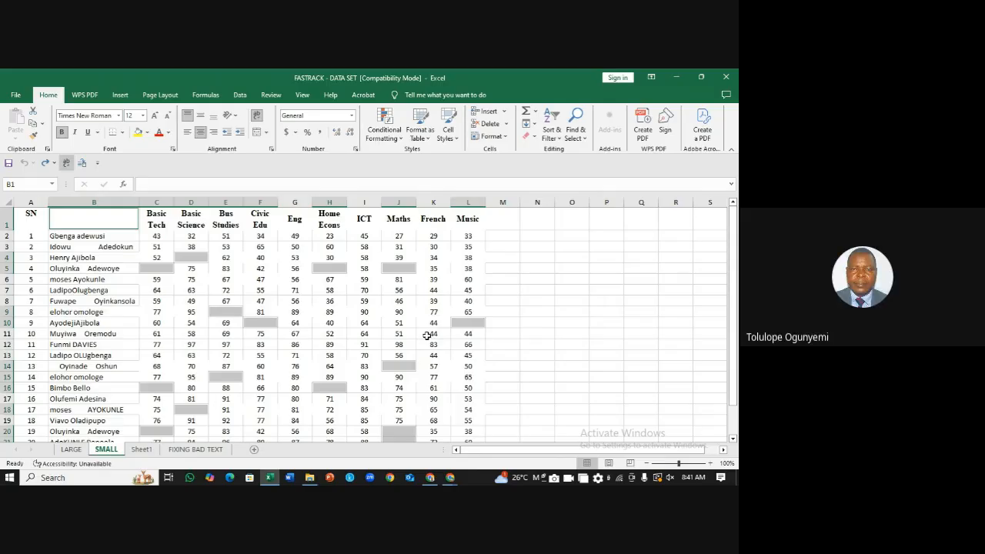
# Step: Fill the selected blanks with N/A using Ctrl+Enter, then check cell D4
pyautogui.click(229, 184)
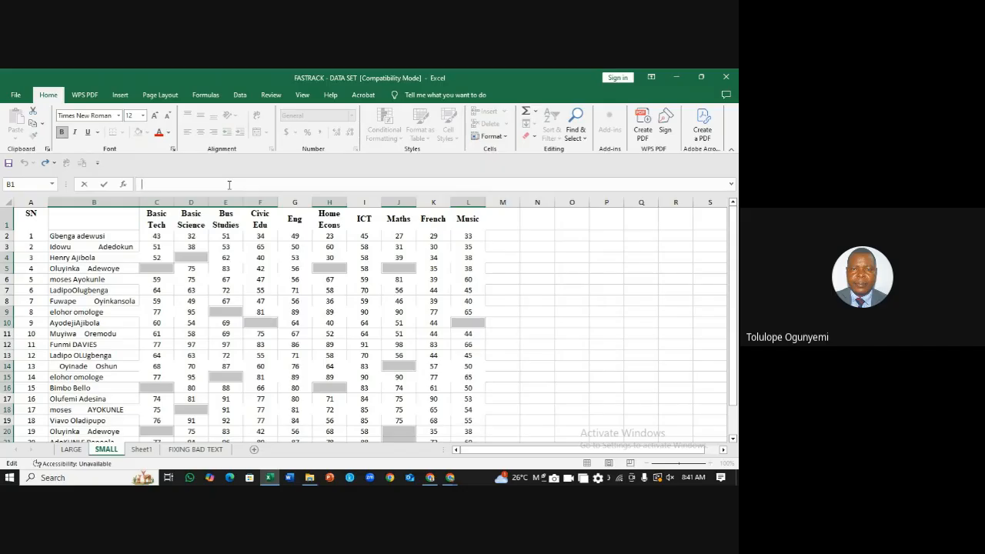
pyautogui.write('N/A')
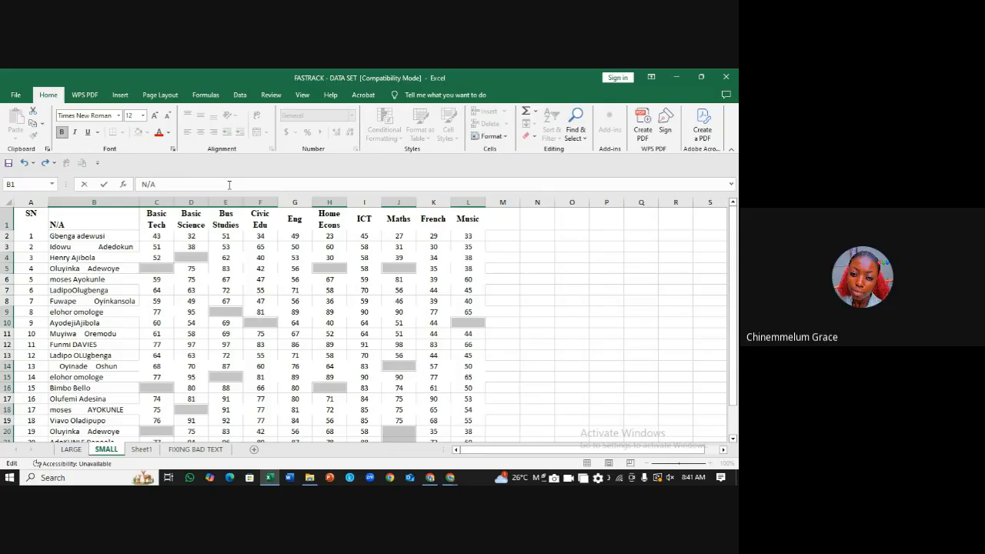
pyautogui.hotkey('ctrl', 'Return')
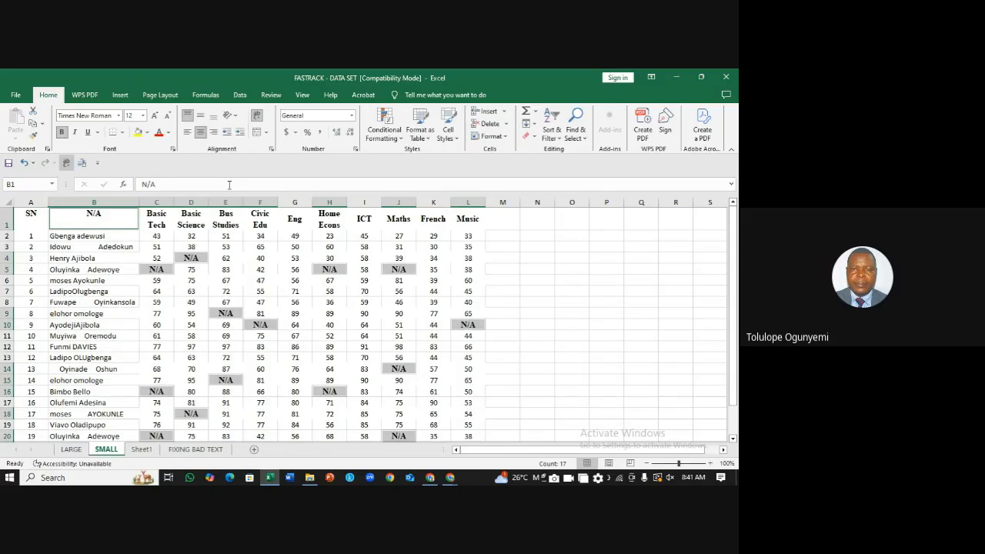
pyautogui.click(272, 267)
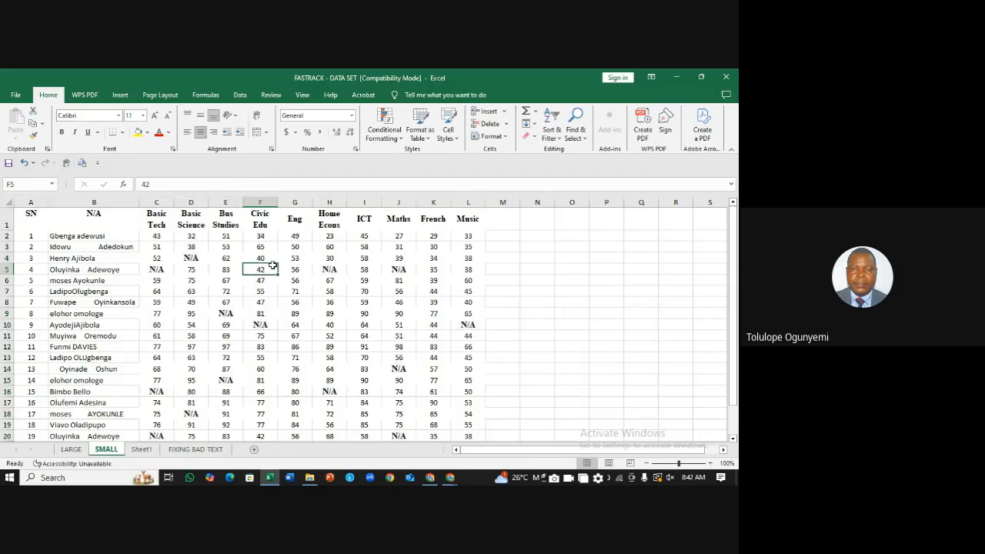
pyautogui.click(191, 260)
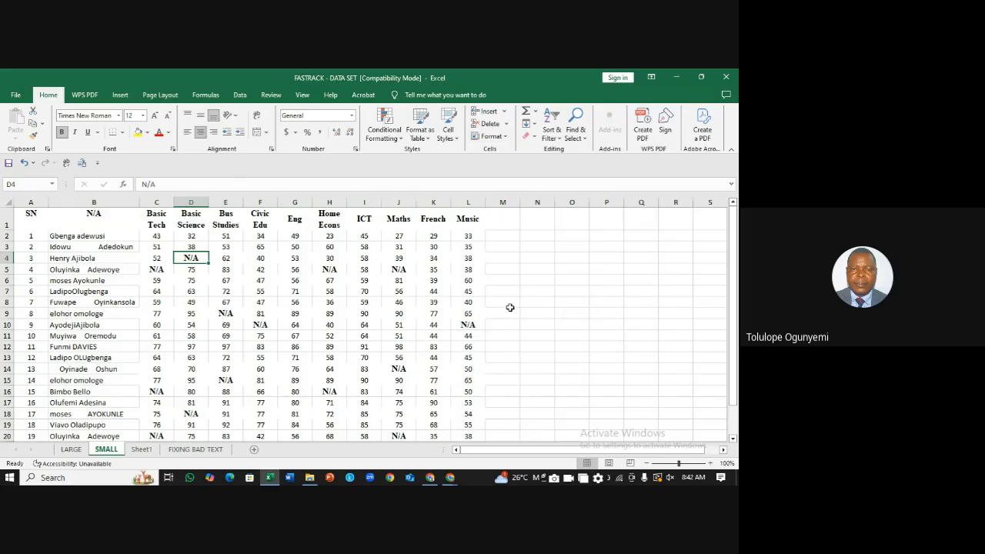
# Step: Undo the N/A fill and enter 3 in cell M7
pyautogui.hotkey('ctrl', 'z')
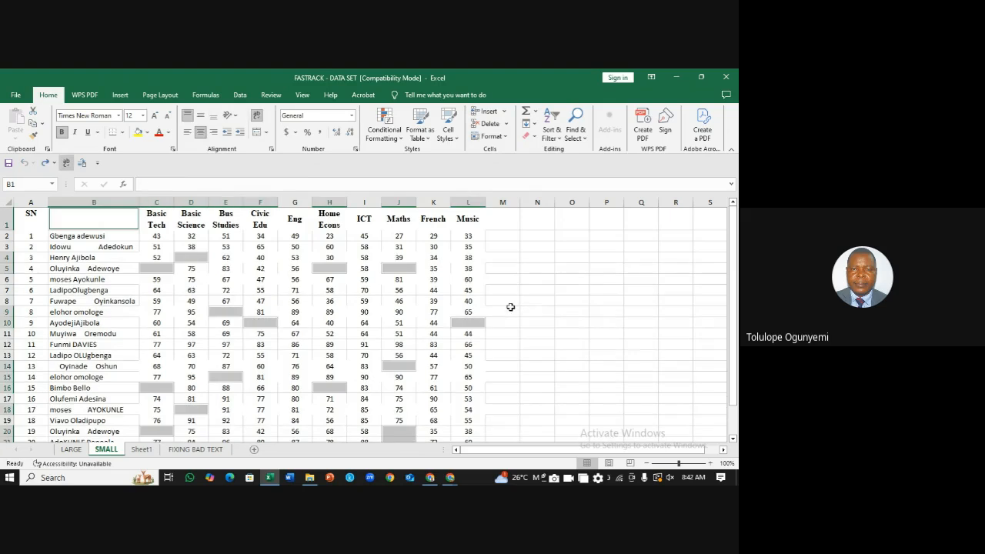
pyautogui.click(517, 290)
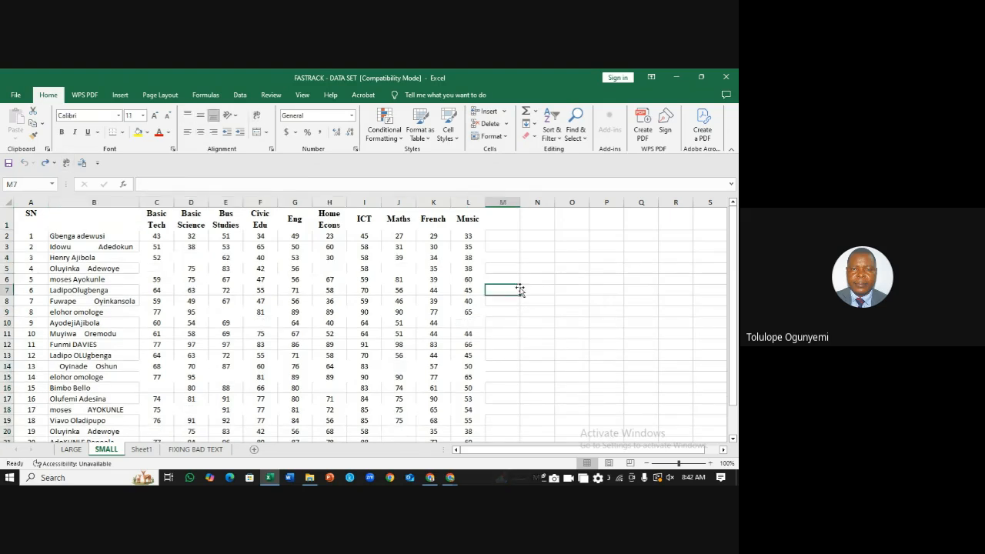
pyautogui.moveTo(733, 233)
pyautogui.mouseDown()
pyautogui.moveTo(733, 246)
pyautogui.moveTo(731, 224)
pyautogui.mouseUp()
pyautogui.write('3')
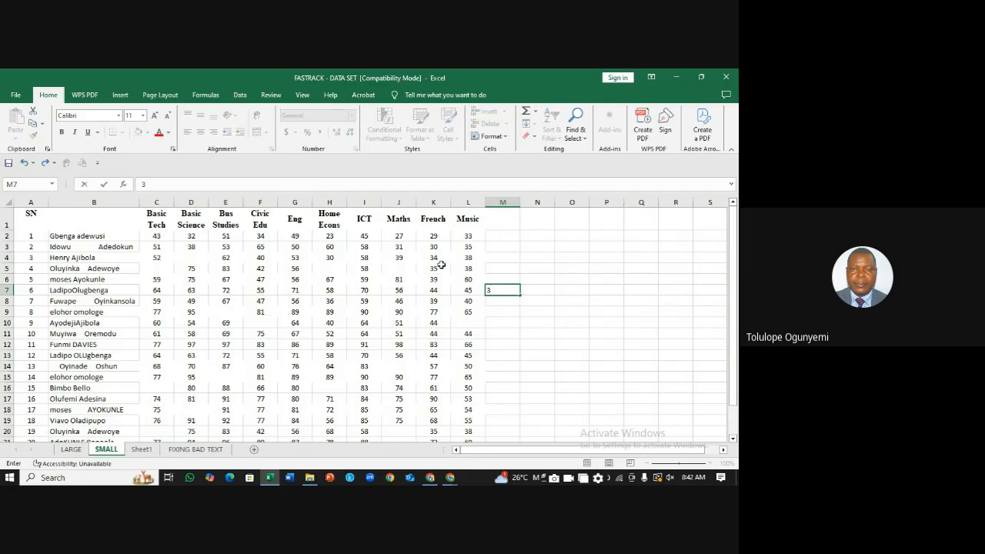
pyautogui.click(231, 275)
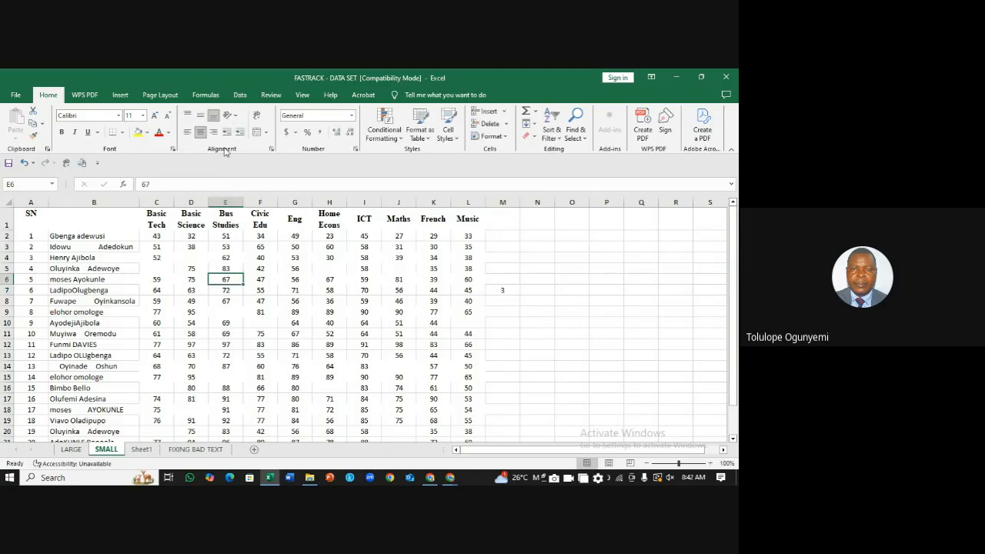
# Step: Turn on header-row filters and review the Basic Tech filter list without filtering
pyautogui.click(560, 138)
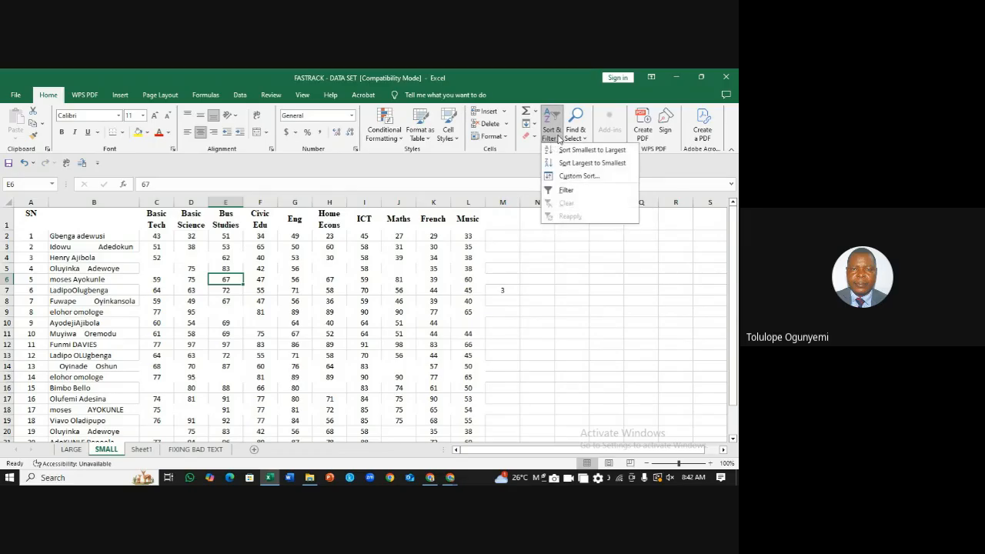
pyautogui.click(566, 192)
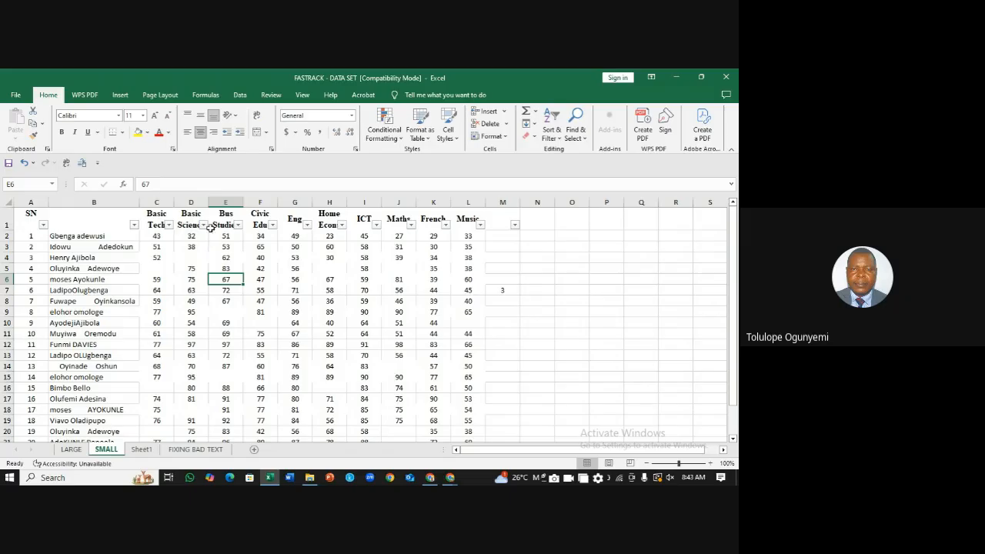
pyautogui.click(169, 225)
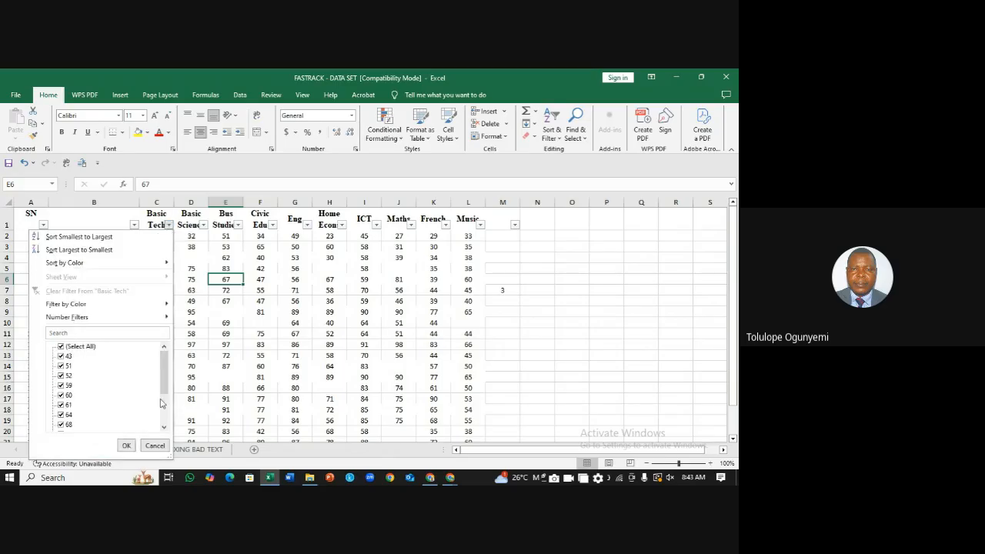
pyautogui.moveTo(164, 384); pyautogui.dragTo(165, 362)
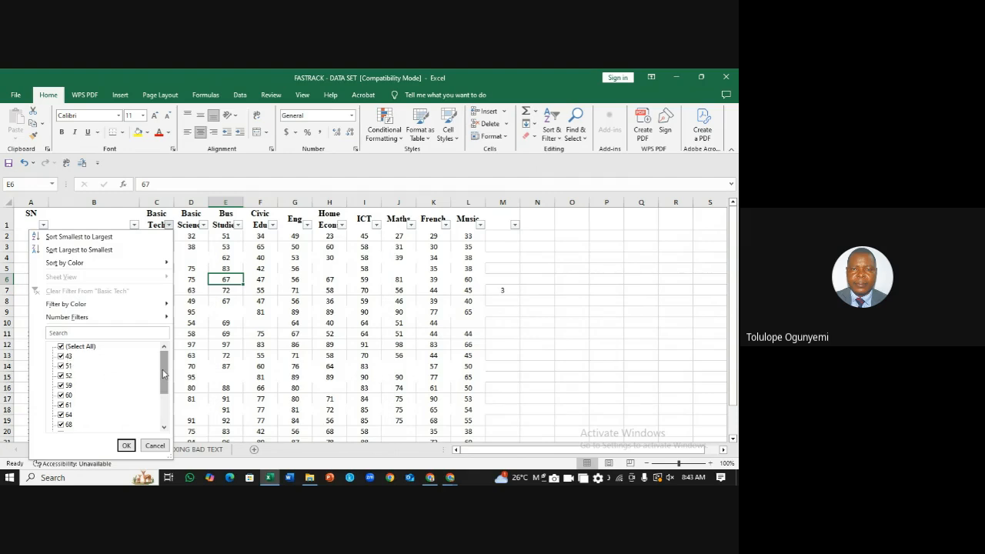
pyautogui.moveTo(163, 371); pyautogui.dragTo(163, 404)
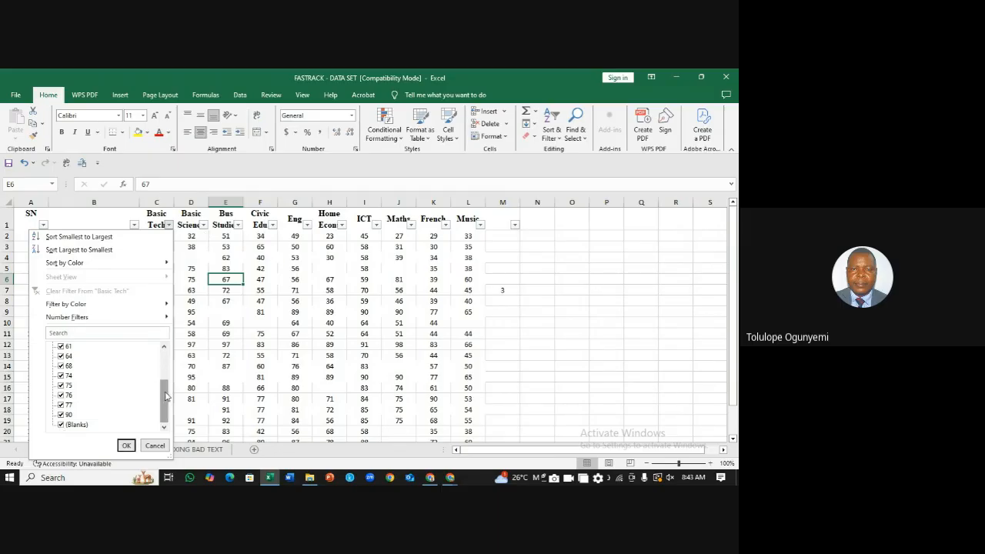
pyautogui.moveTo(165, 395); pyautogui.dragTo(166, 347)
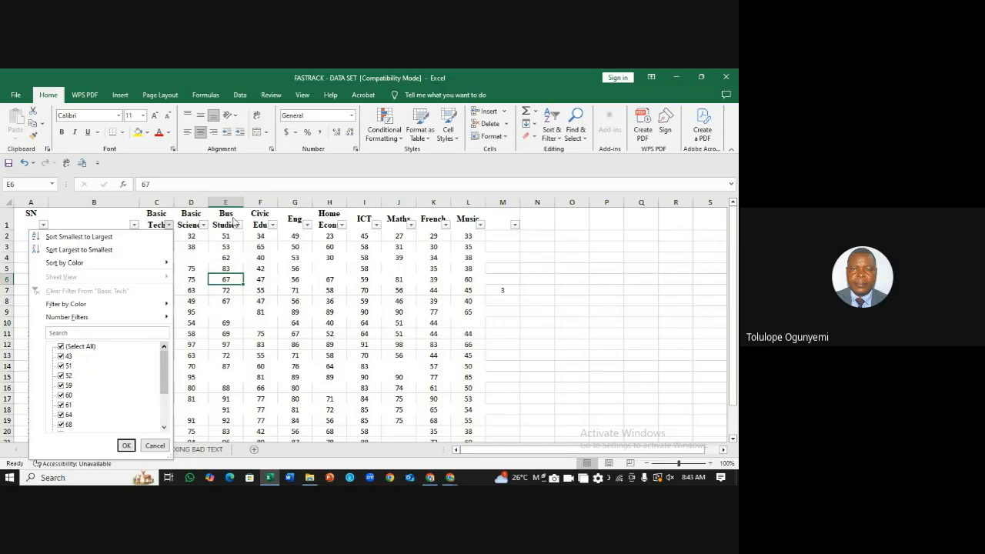
pyautogui.click(256, 239)
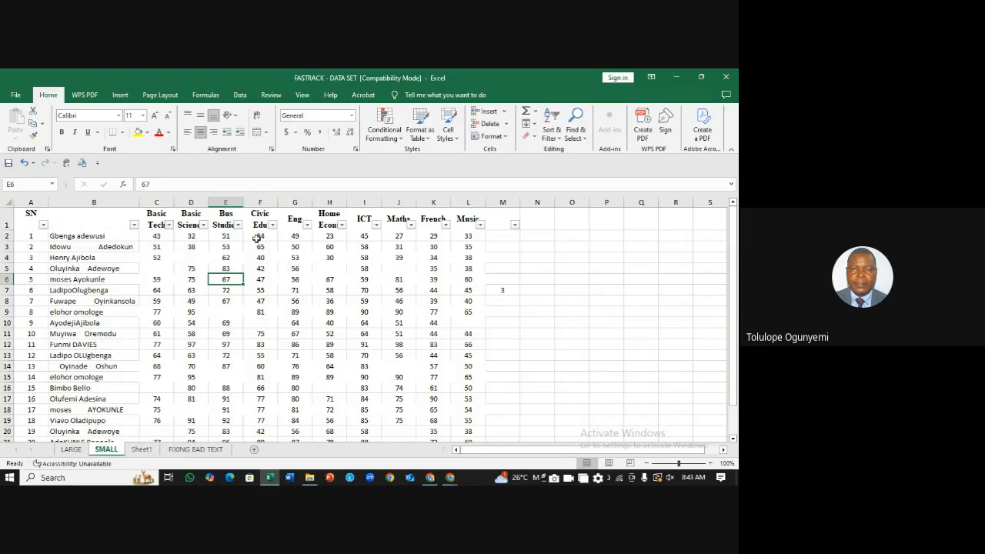
# Step: Review the ICT column's filter values and close the list unchanged
pyautogui.click(376, 225)
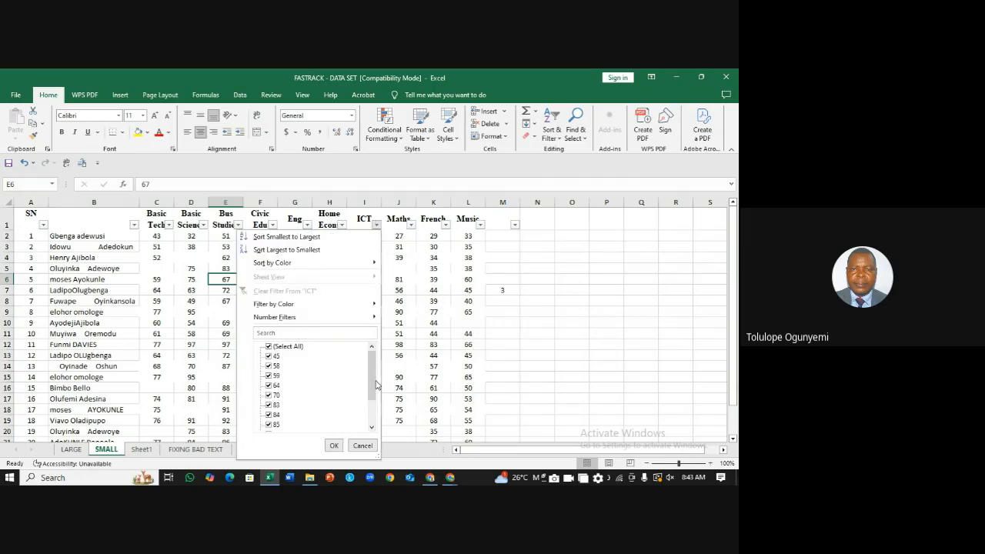
pyautogui.moveTo(372, 384); pyautogui.dragTo(371, 350)
pyautogui.click(500, 306)
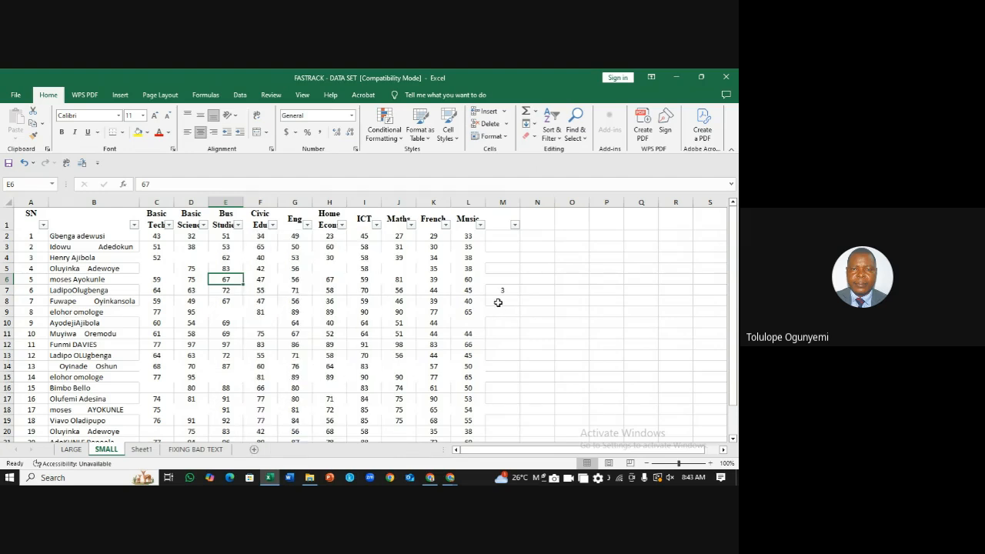
pyautogui.click(71, 449)
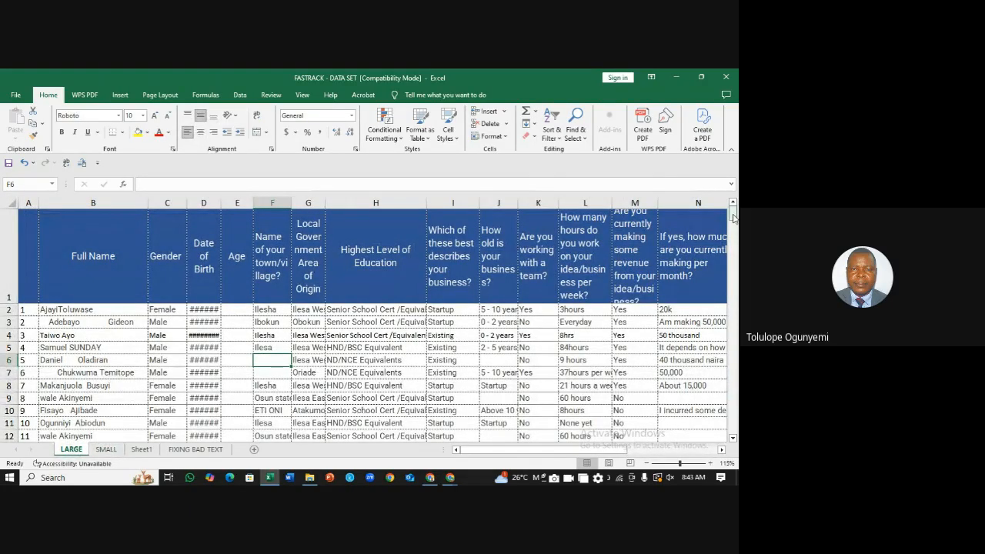
pyautogui.scroll(-3, 733, 218)
pyautogui.scroll(3, 733, 218)
pyautogui.click(471, 361)
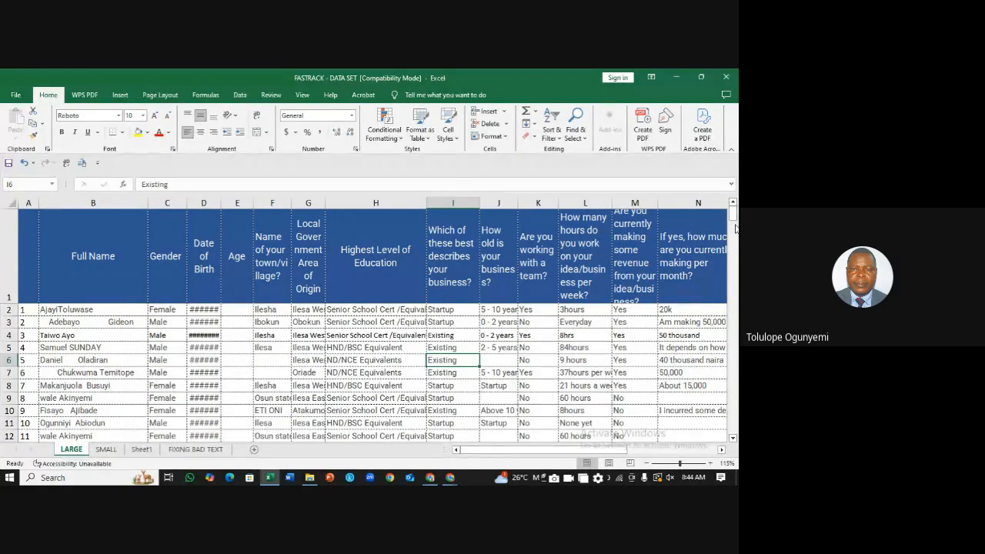
pyautogui.moveTo(734, 215); pyautogui.dragTo(734, 243)
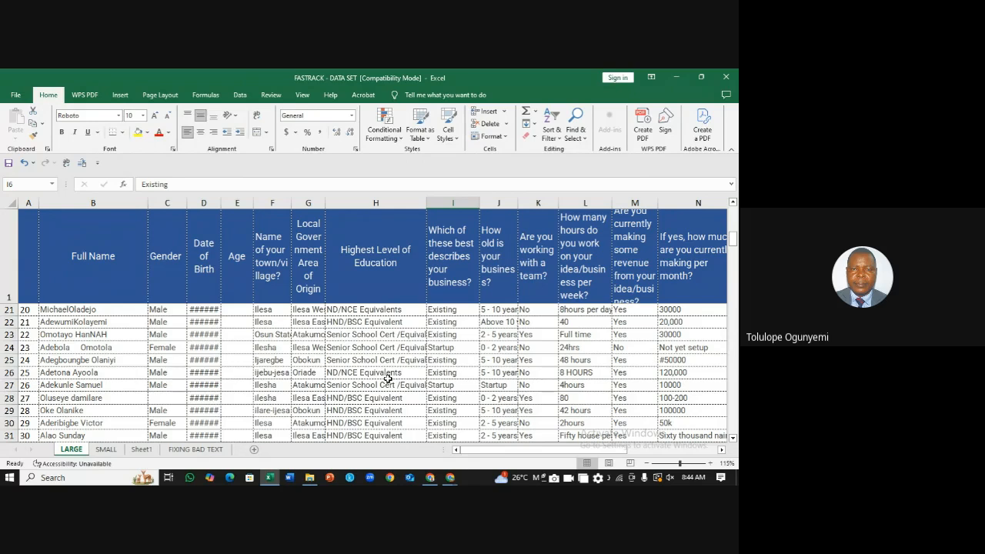
pyautogui.click(240, 202)
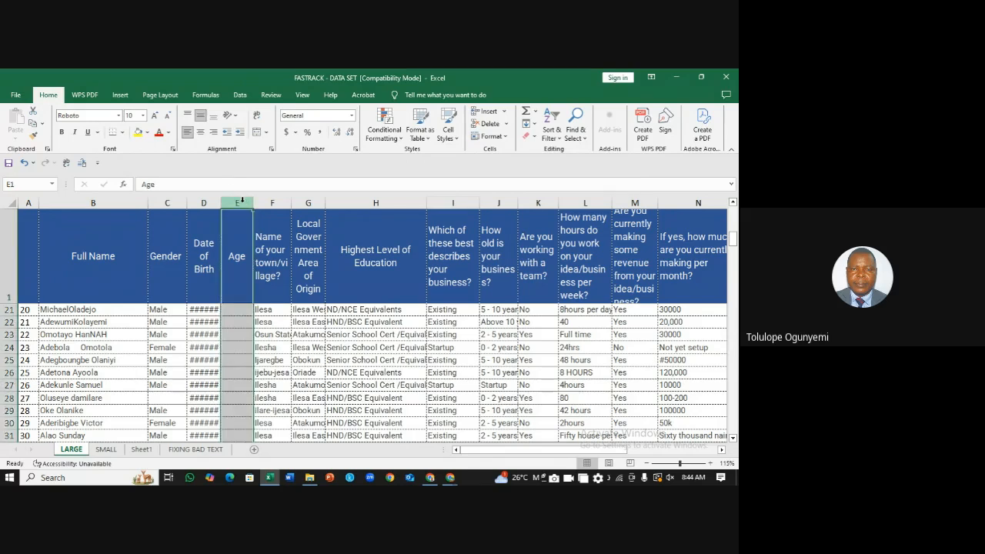
pyautogui.click(167, 398)
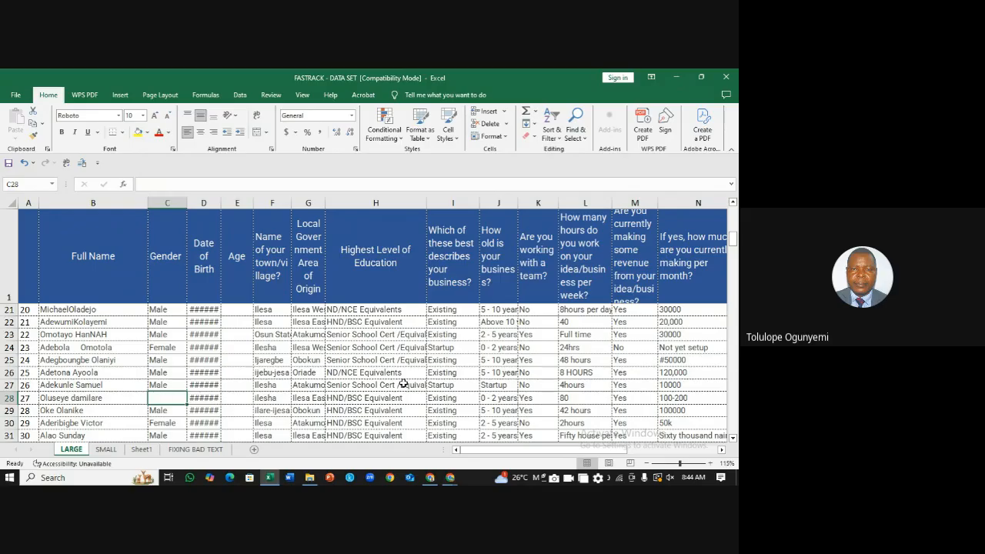
pyautogui.click(579, 348)
pyautogui.moveTo(732, 243)
pyautogui.mouseDown()
pyautogui.moveTo(734, 282)
pyautogui.moveTo(732, 238)
pyautogui.mouseUp()
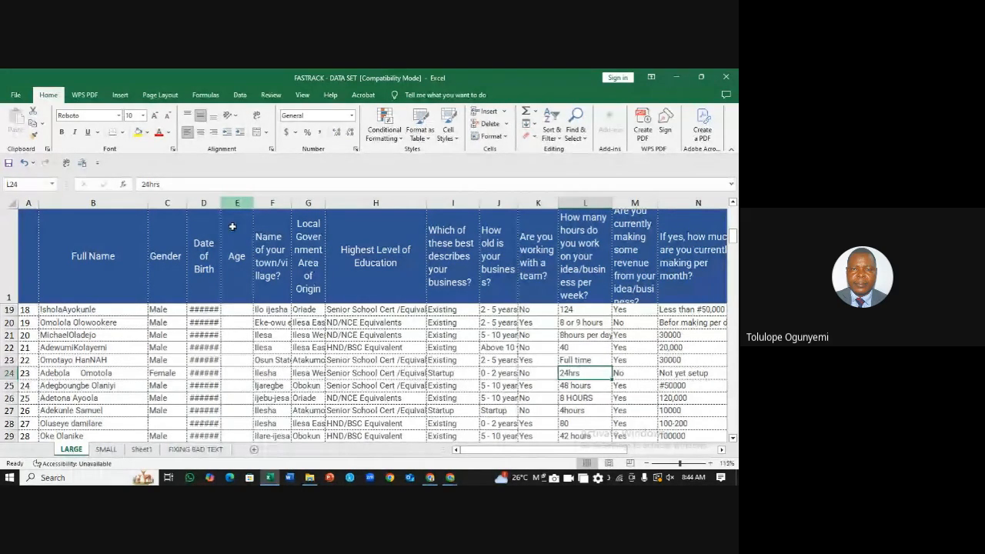
pyautogui.click(108, 450)
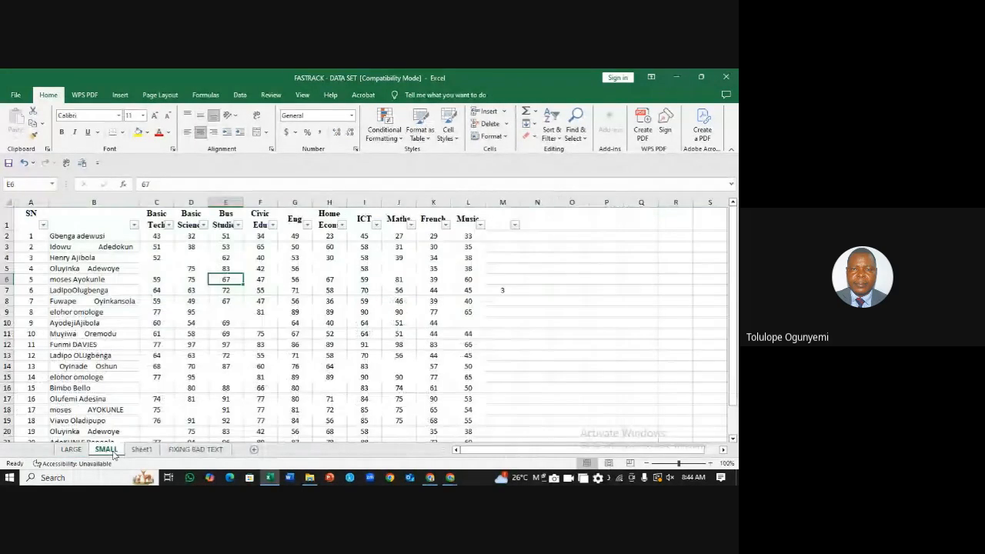
# Step: Review the Civic Edu and Home Econ filter lists and close both unchanged
pyautogui.click(272, 225)
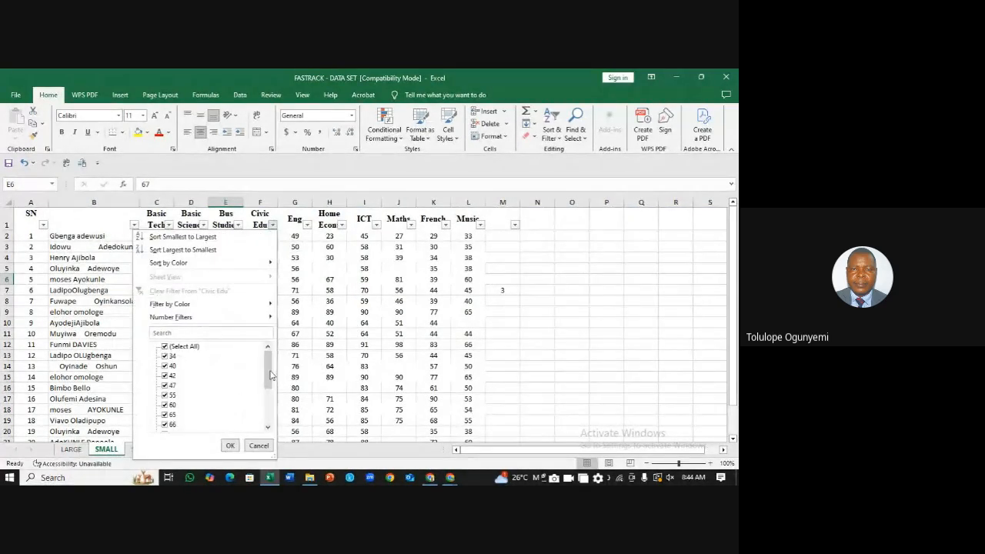
pyautogui.moveTo(269, 376); pyautogui.dragTo(268, 352)
pyautogui.click(259, 446)
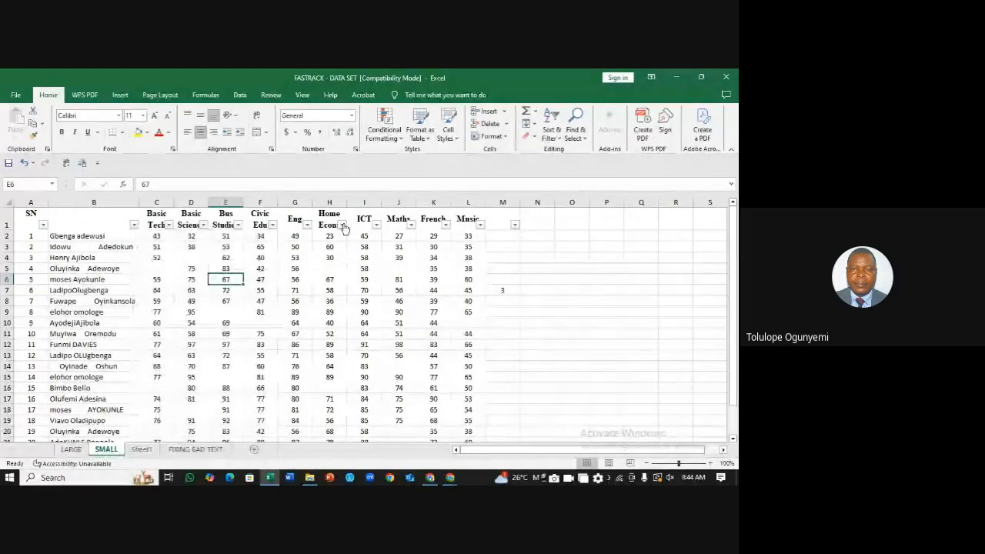
pyautogui.click(343, 225)
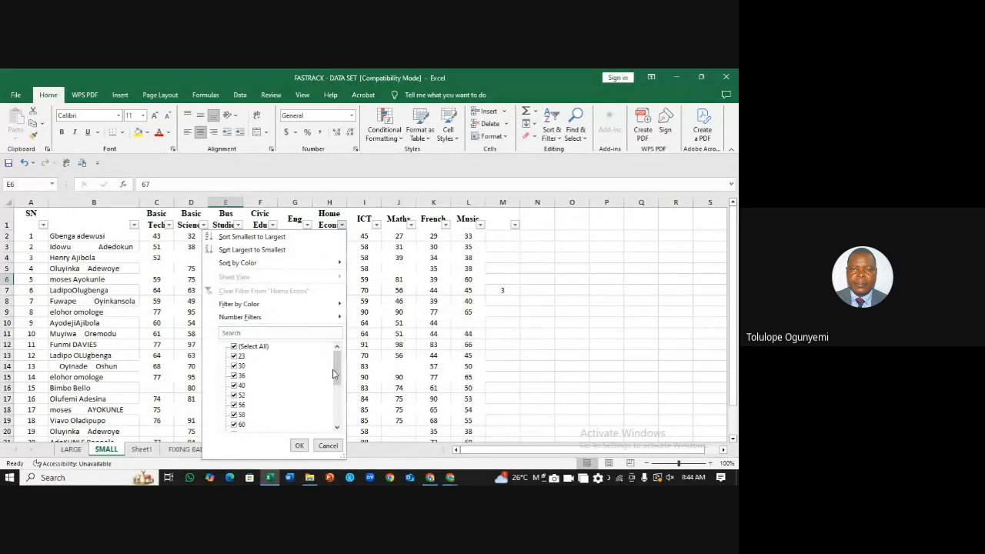
pyautogui.moveTo(336, 375)
pyautogui.mouseDown()
pyautogui.moveTo(343, 432)
pyautogui.moveTo(336, 370)
pyautogui.mouseUp()
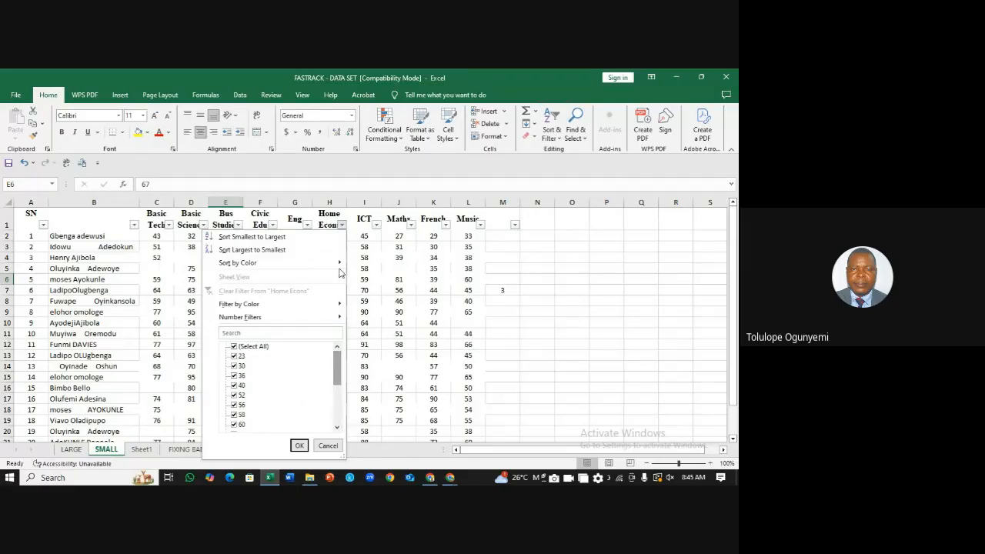
pyautogui.click(329, 446)
# Step: Switch filtering off via Sort & Filter > Filter
pyautogui.click(613, 344)
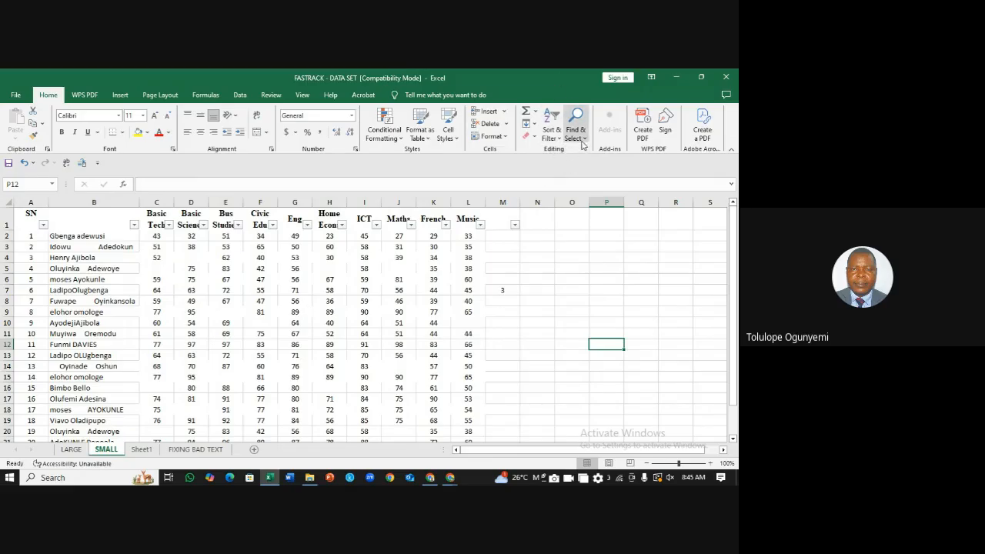
pyautogui.click(551, 129)
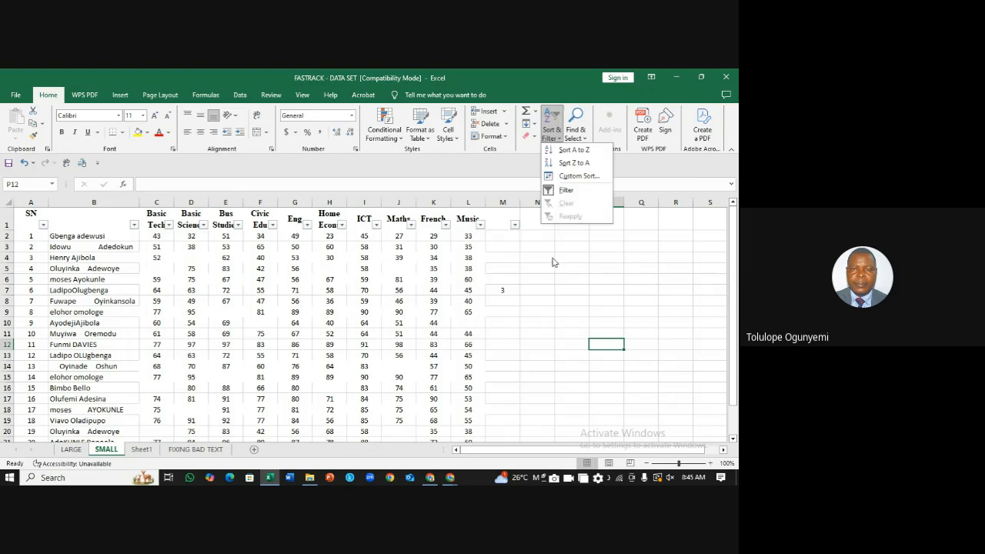
pyautogui.click(565, 189)
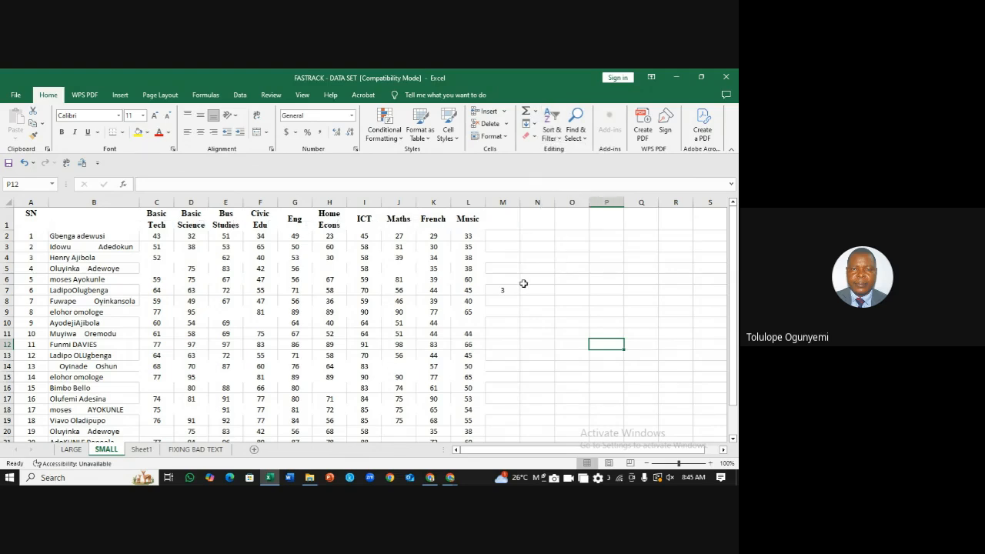
# Step: Click into the table at K9 and select the full range A1:L24 with Ctrl+A
pyautogui.click(524, 289)
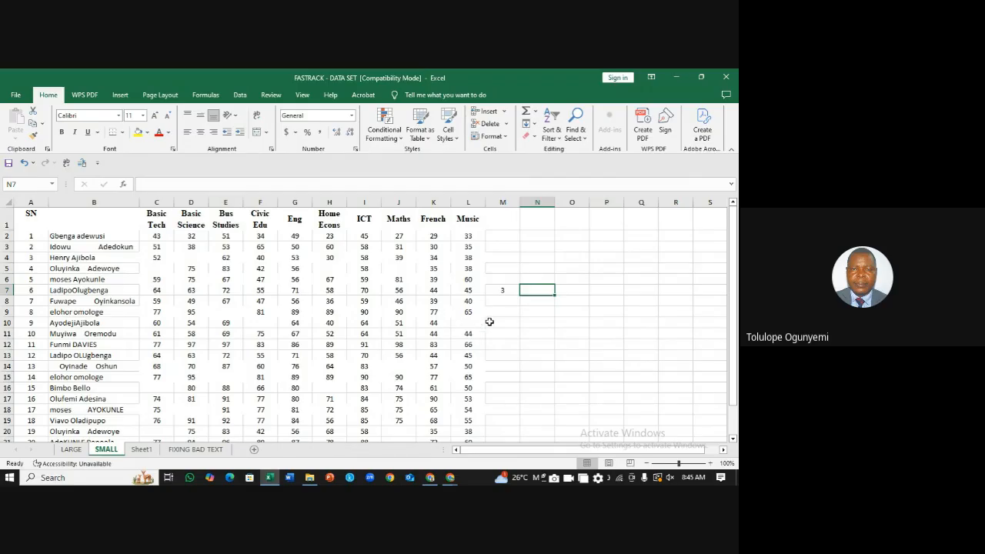
pyautogui.click(502, 295)
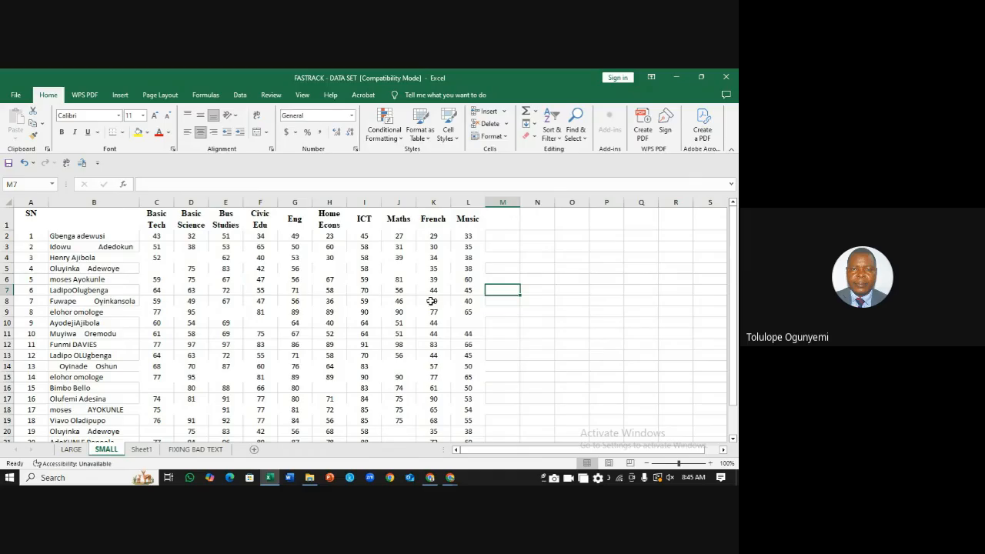
pyautogui.click(315, 294)
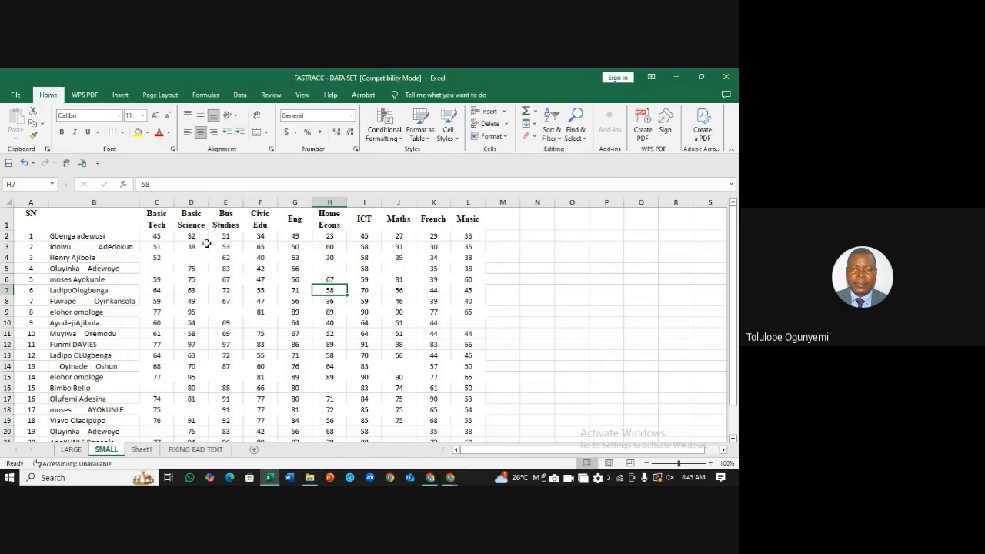
pyautogui.hotkey('ctrl', 'a')
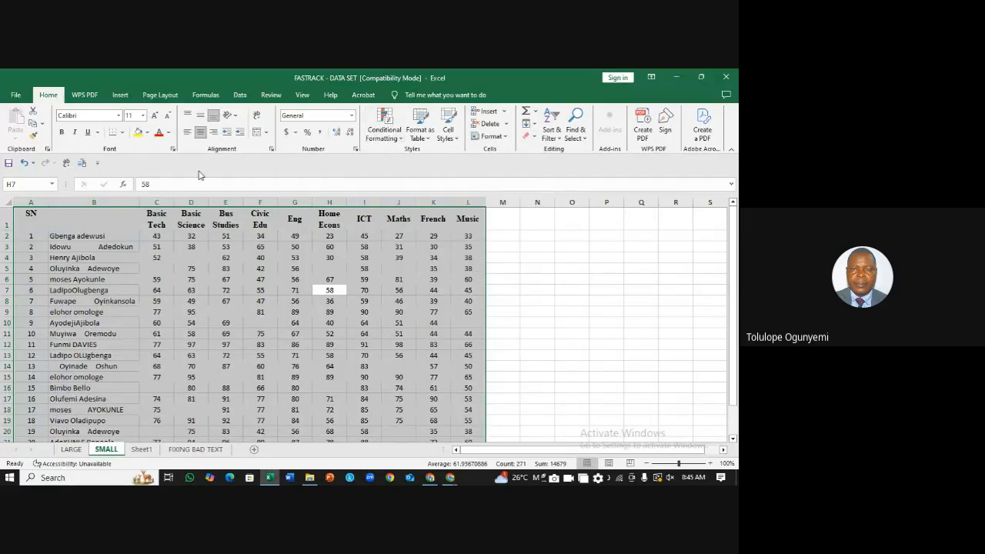
pyautogui.click(424, 314)
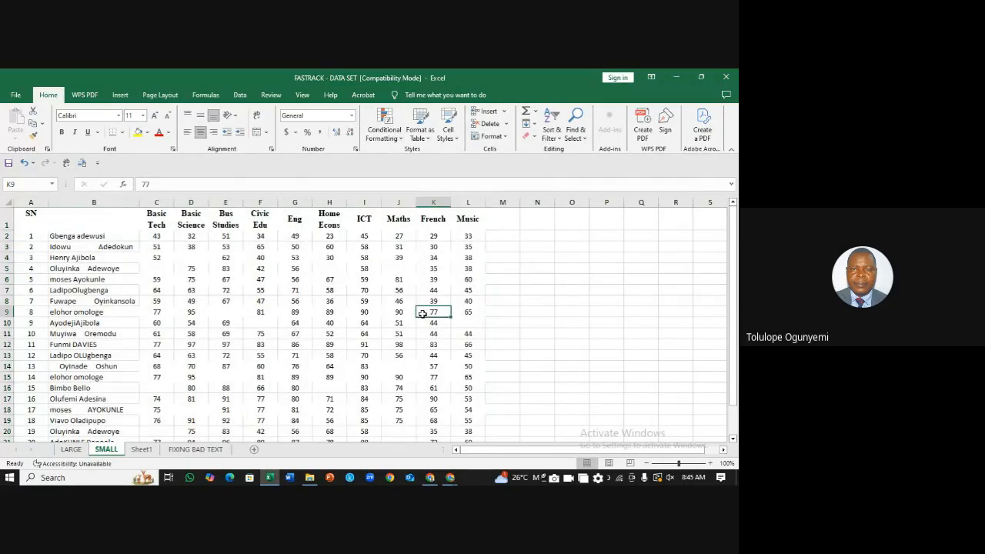
pyautogui.hotkey('ctrl', 'a')
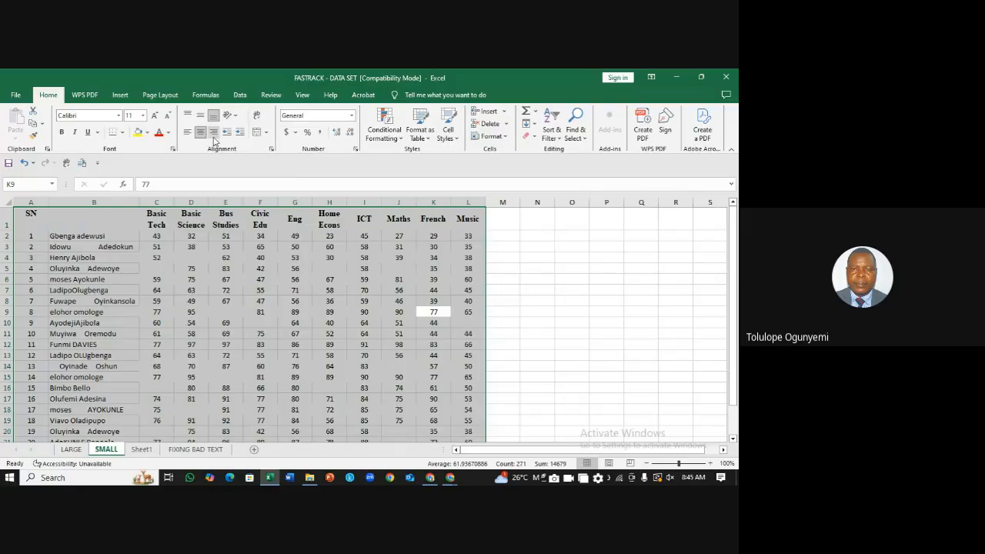
# Step: Create a new 'Format only cells that contain' rule for Blanks and open its Format settings
pyautogui.click(400, 139)
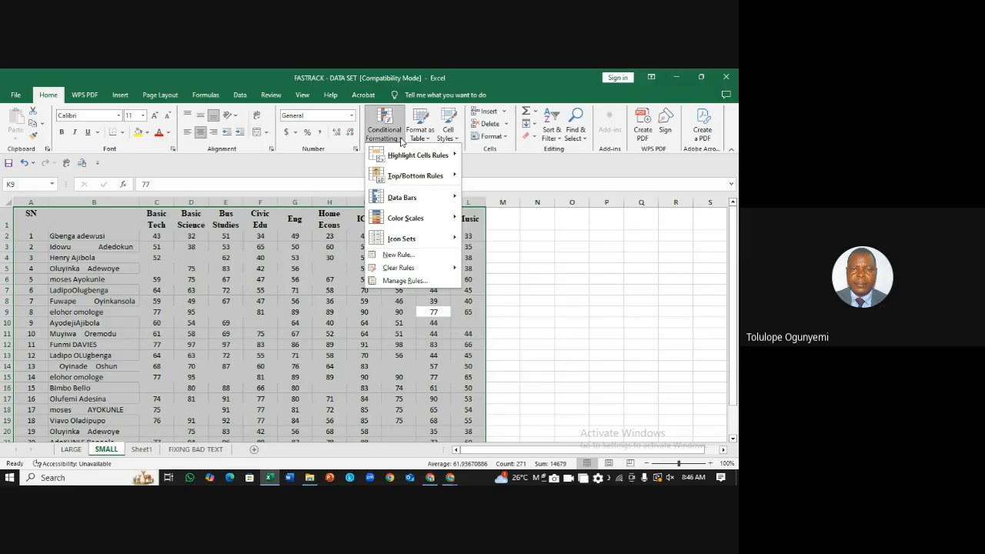
pyautogui.click(398, 255)
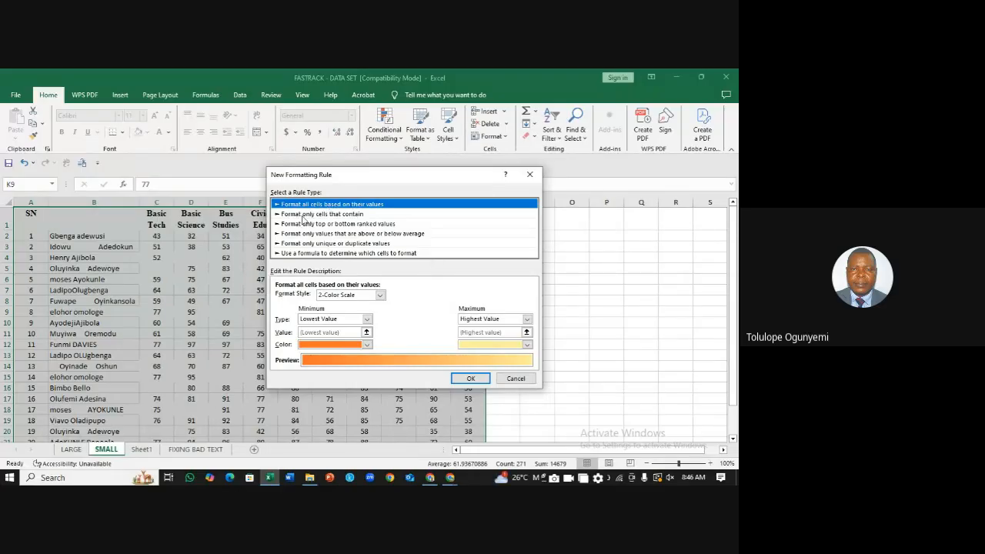
pyautogui.click(352, 215)
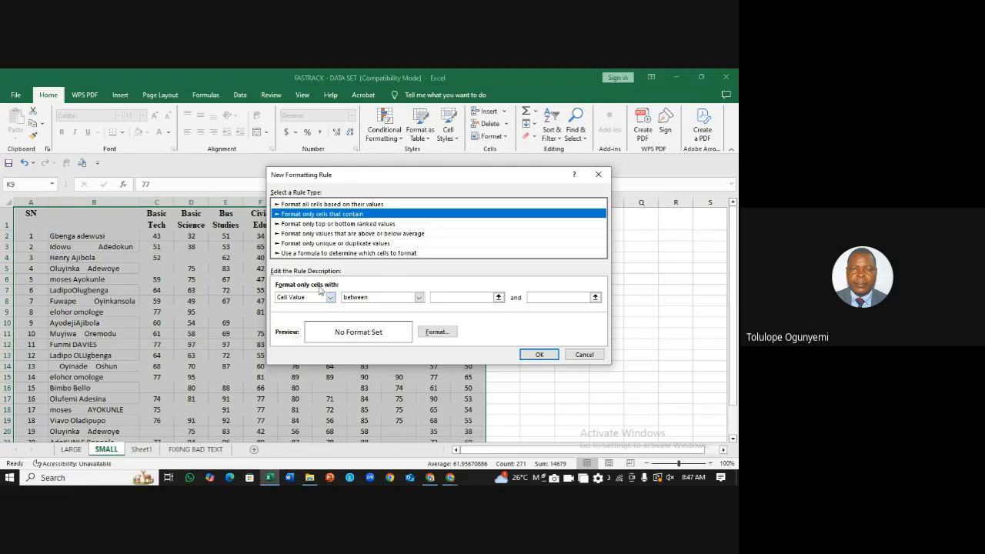
pyautogui.click(330, 298)
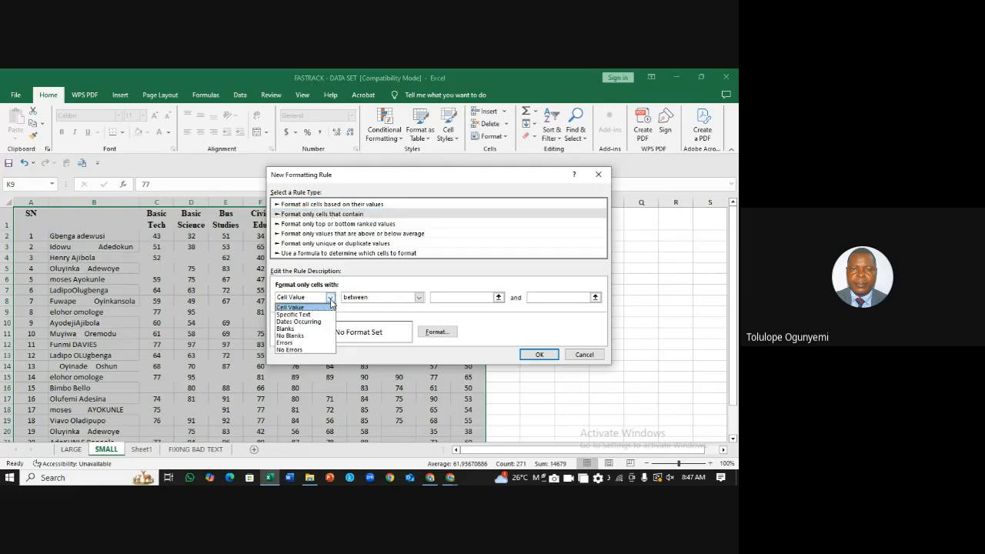
pyautogui.click(289, 330)
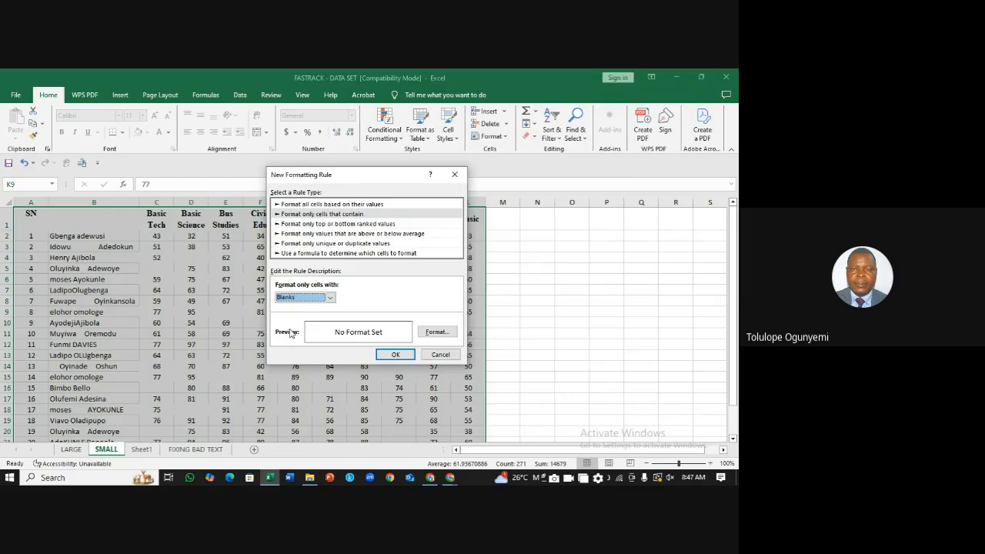
pyautogui.click(440, 335)
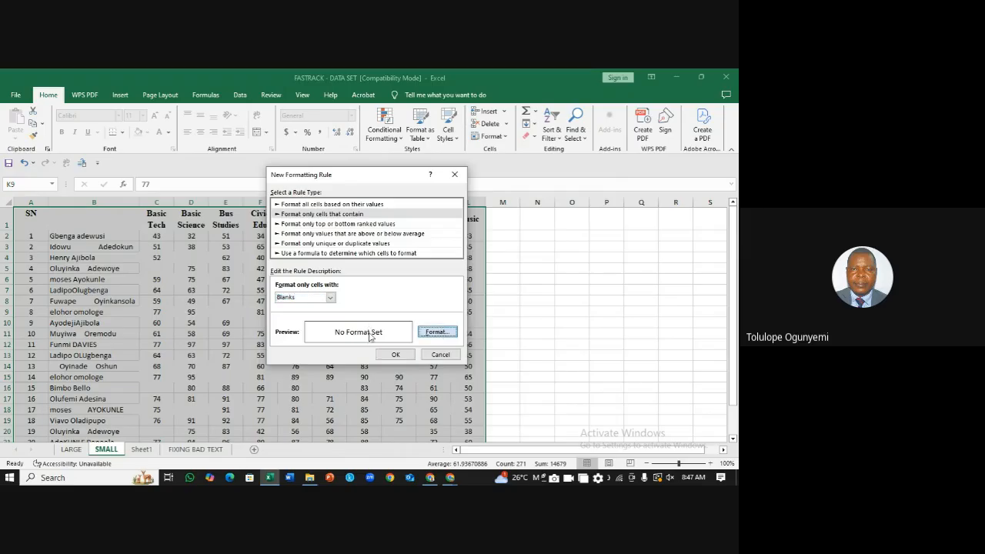
pyautogui.click(440, 337)
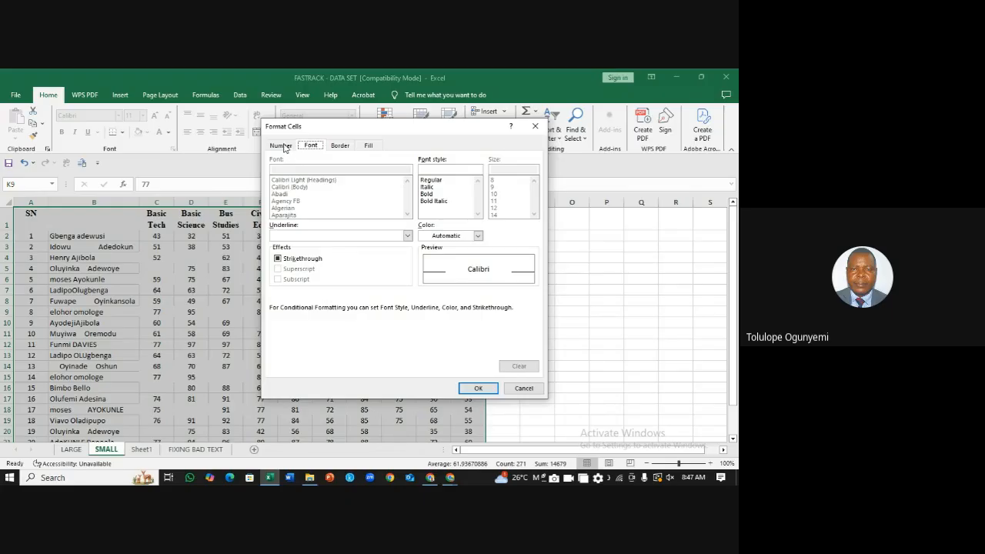
# Step: Choose a green background fill for the Blanks rule and confirm both formatting dialogs
pyautogui.click(370, 147)
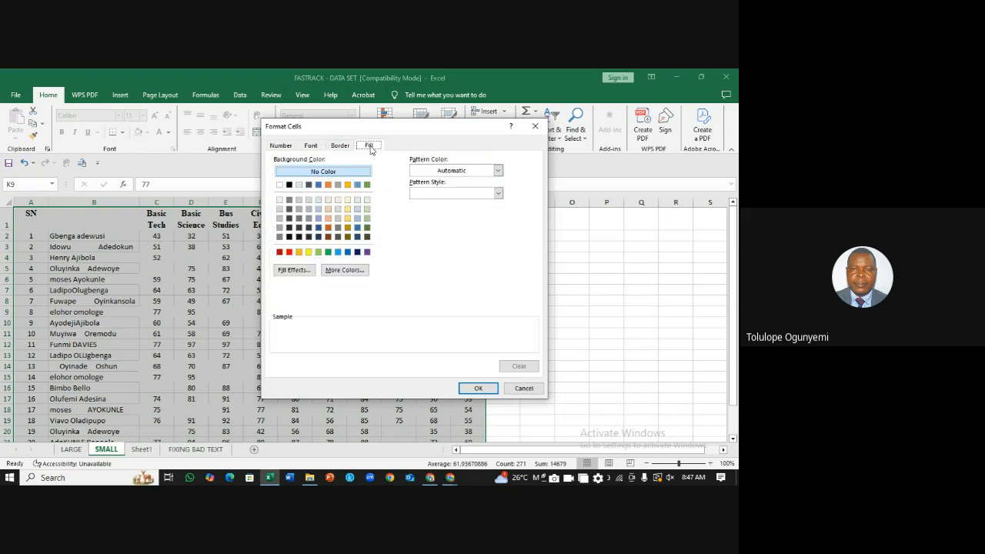
pyautogui.click(328, 253)
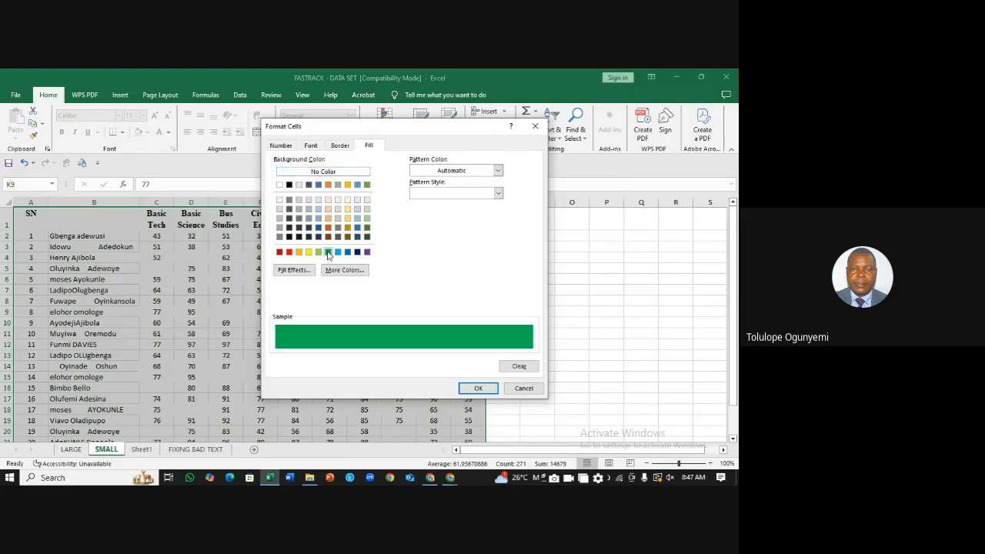
pyautogui.click(479, 390)
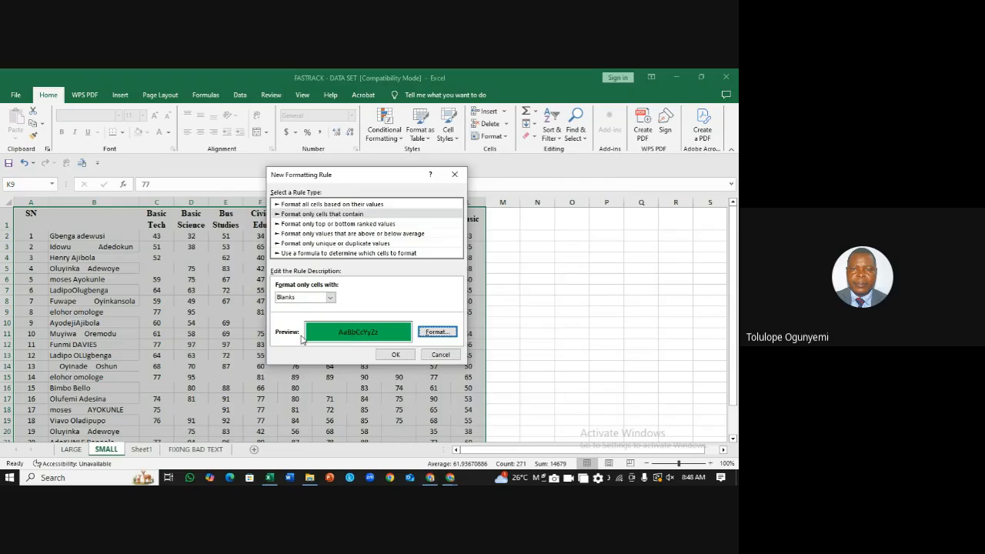
pyautogui.click(395, 356)
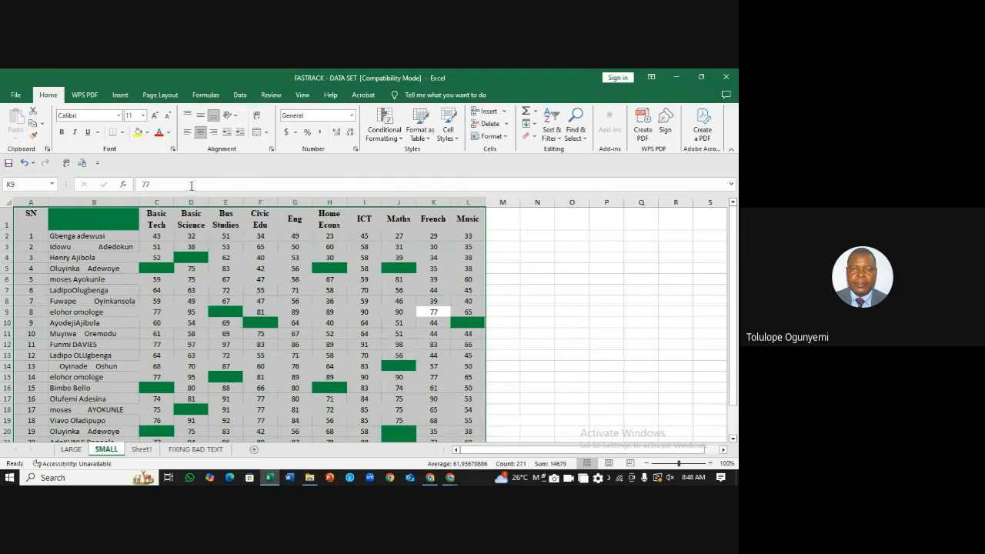
pyautogui.press('F2')
pyautogui.click(572, 299)
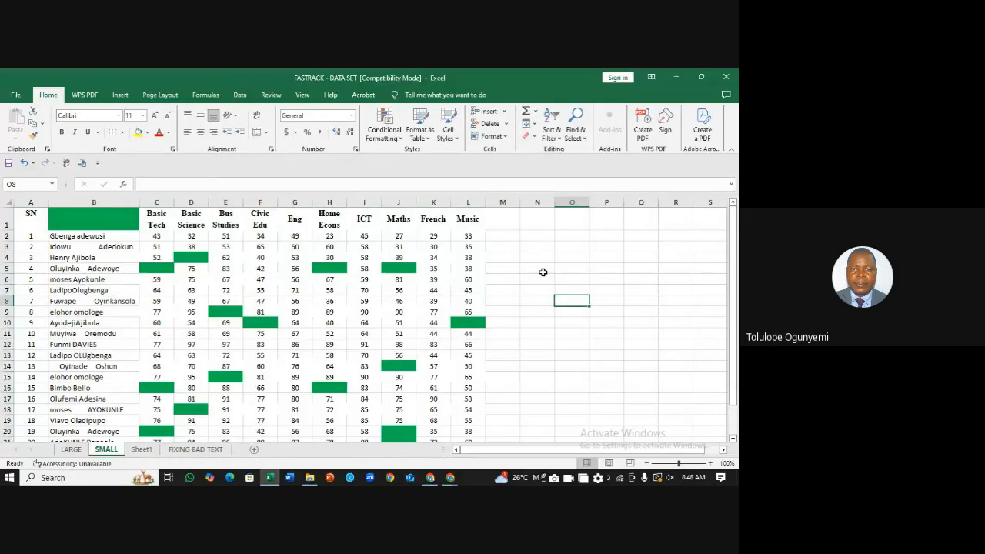
pyautogui.moveTo(734, 275); pyautogui.dragTo(734, 302)
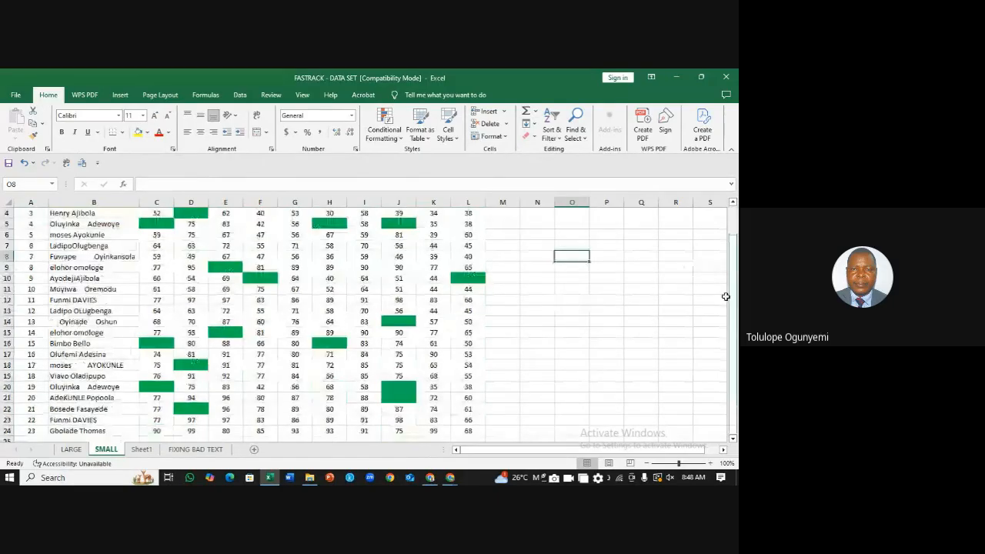
pyautogui.click(72, 449)
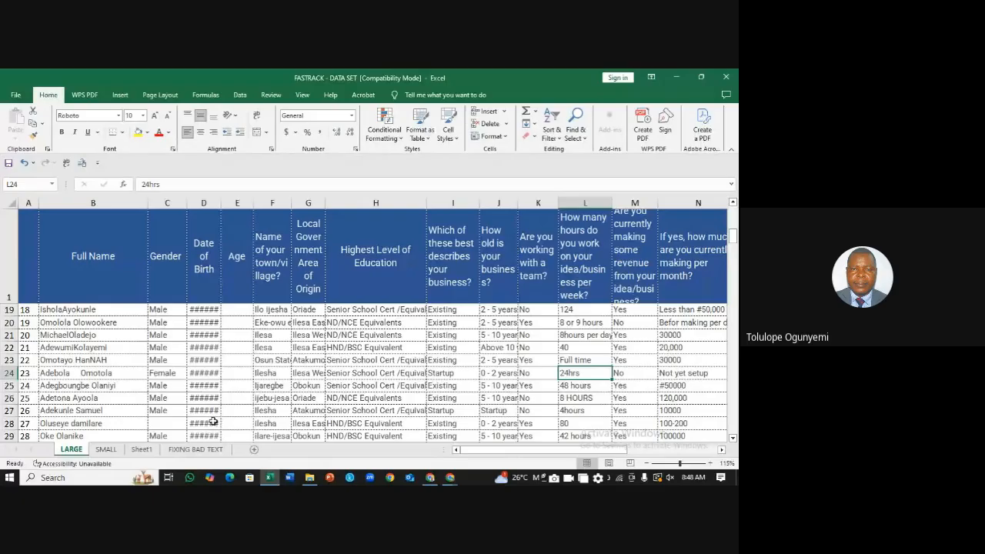
pyautogui.click(106, 449)
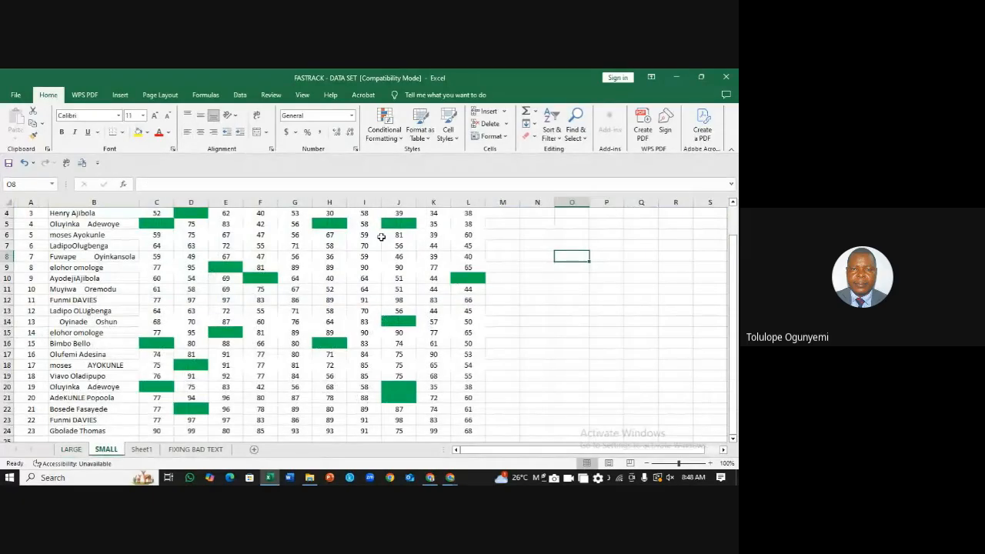
pyautogui.click(70, 450)
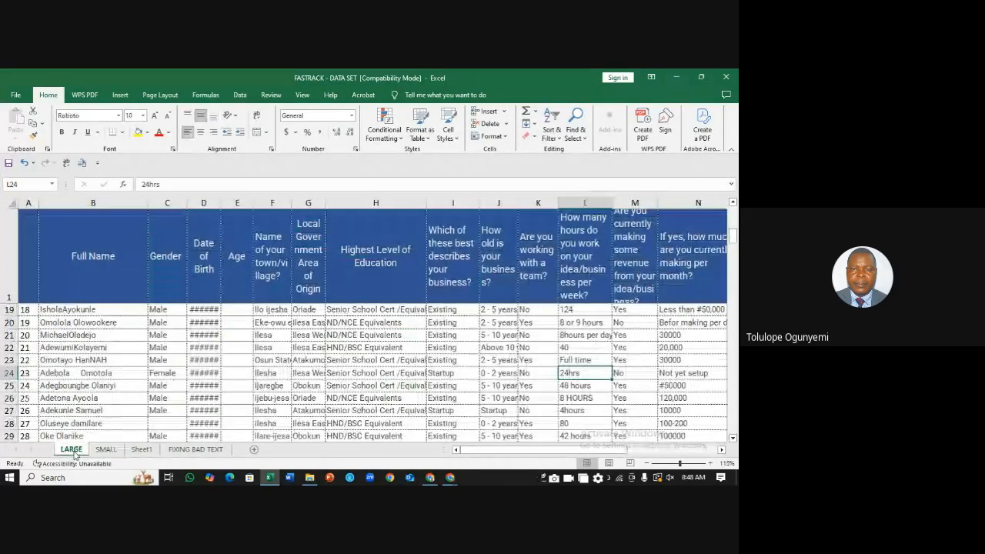
pyautogui.moveTo(732, 236); pyautogui.dragTo(733, 212)
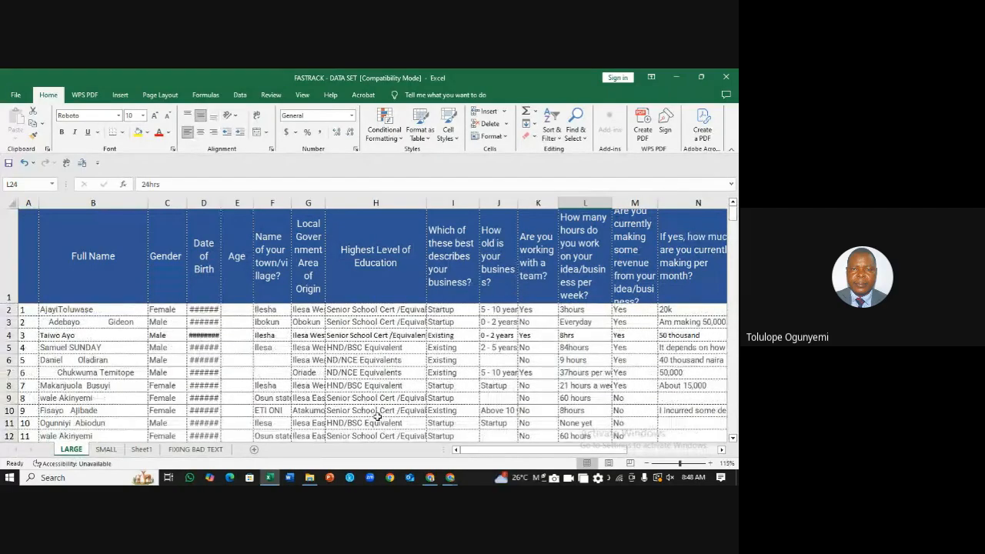
pyautogui.click(106, 449)
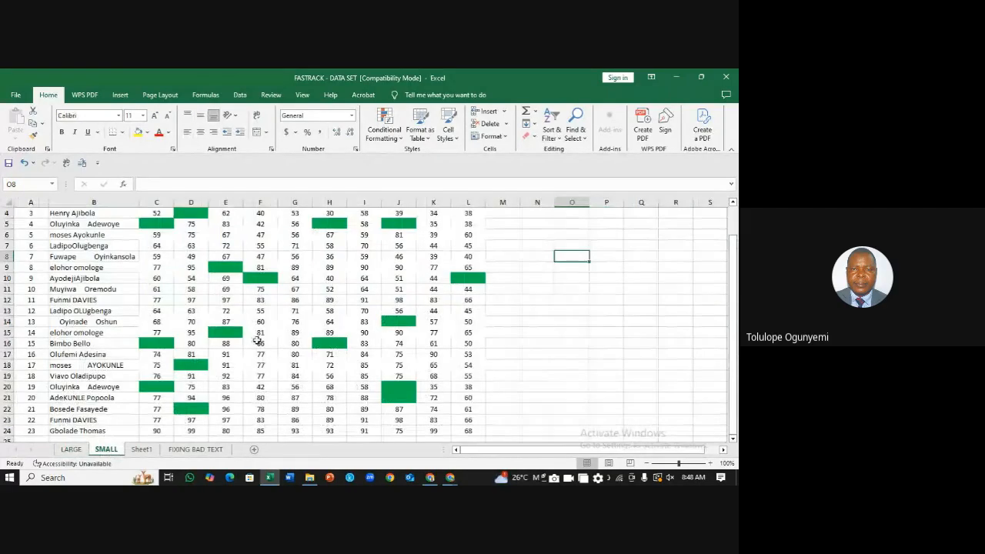
pyautogui.click(273, 280)
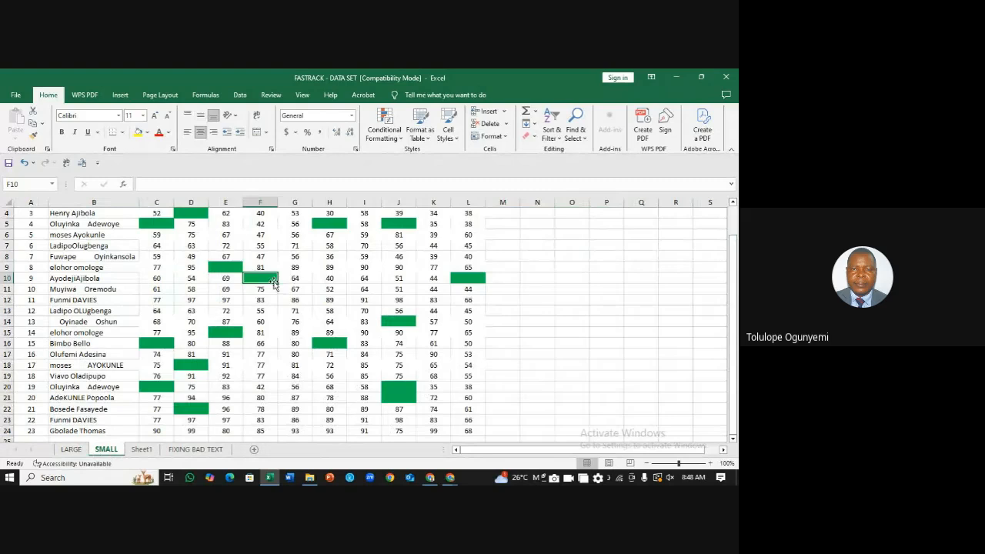
pyautogui.click(565, 298)
pyautogui.click(560, 280)
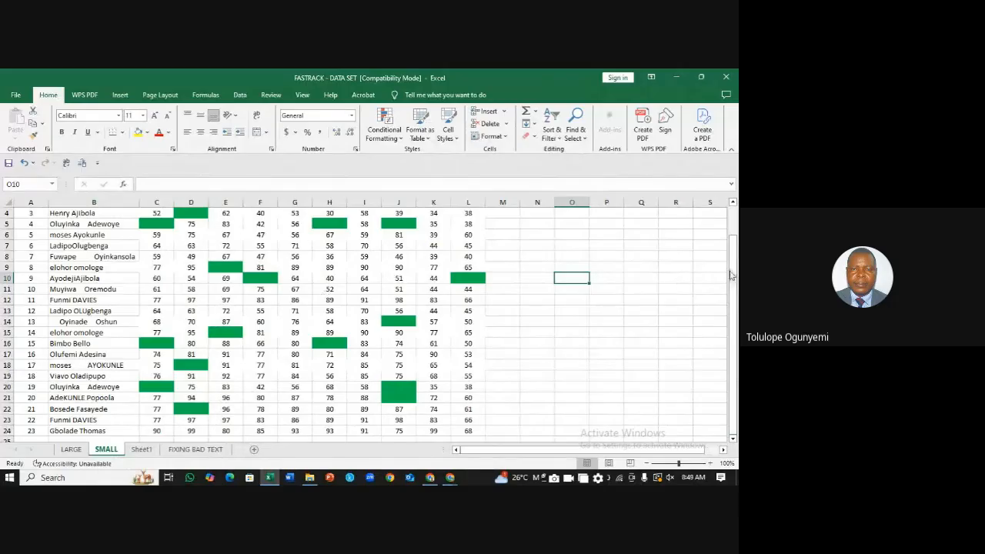
pyautogui.moveTo(734, 269); pyautogui.dragTo(736, 228)
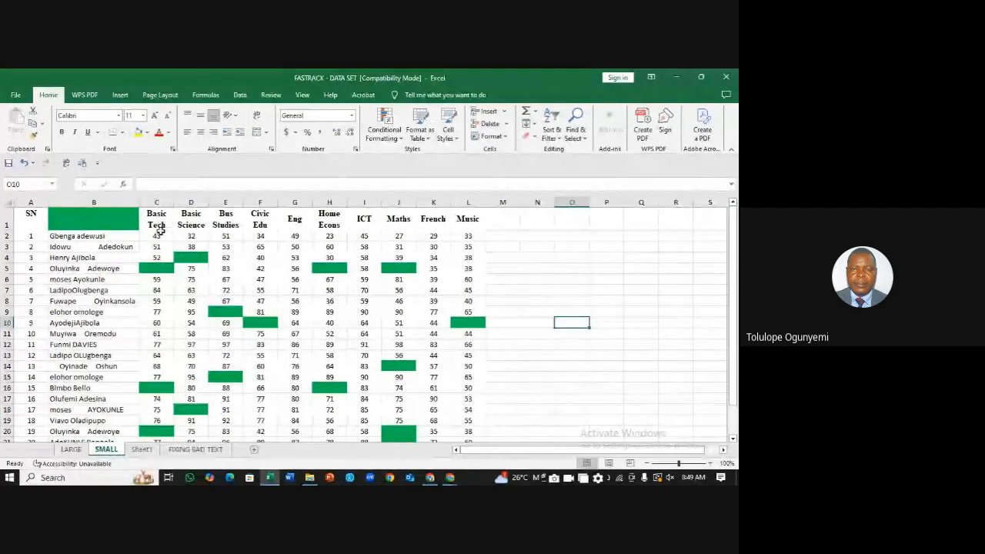
pyautogui.click(170, 271)
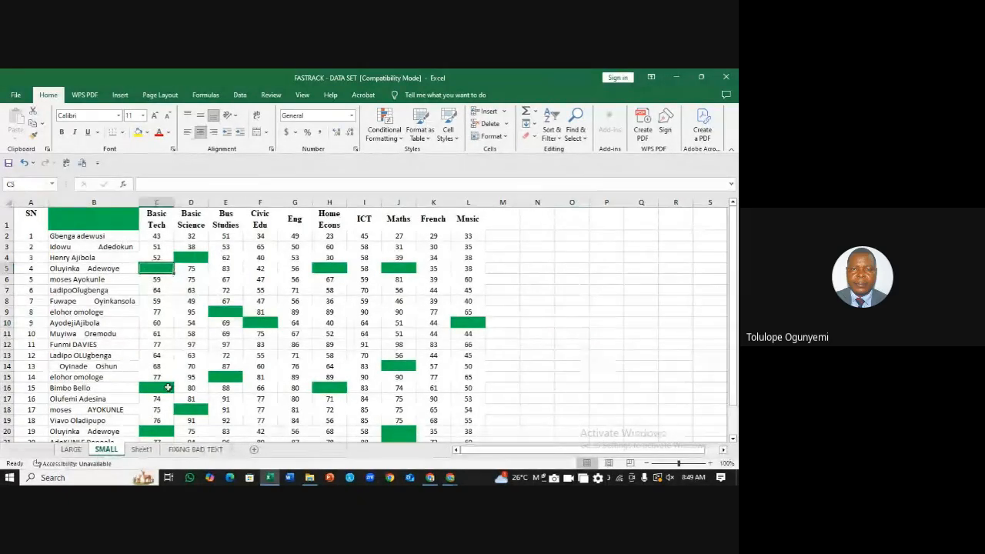
pyautogui.click(161, 387)
pyautogui.click(163, 433)
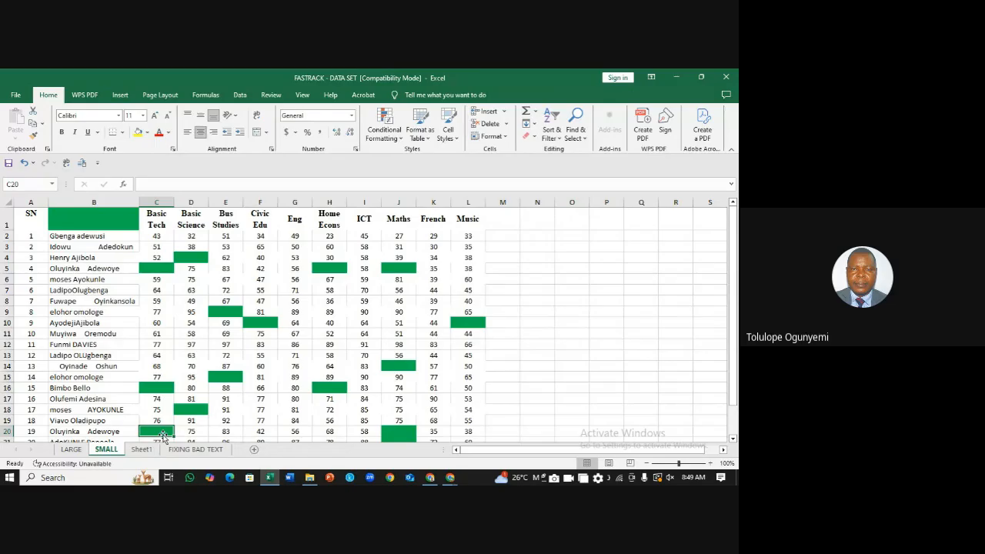
pyautogui.click(591, 357)
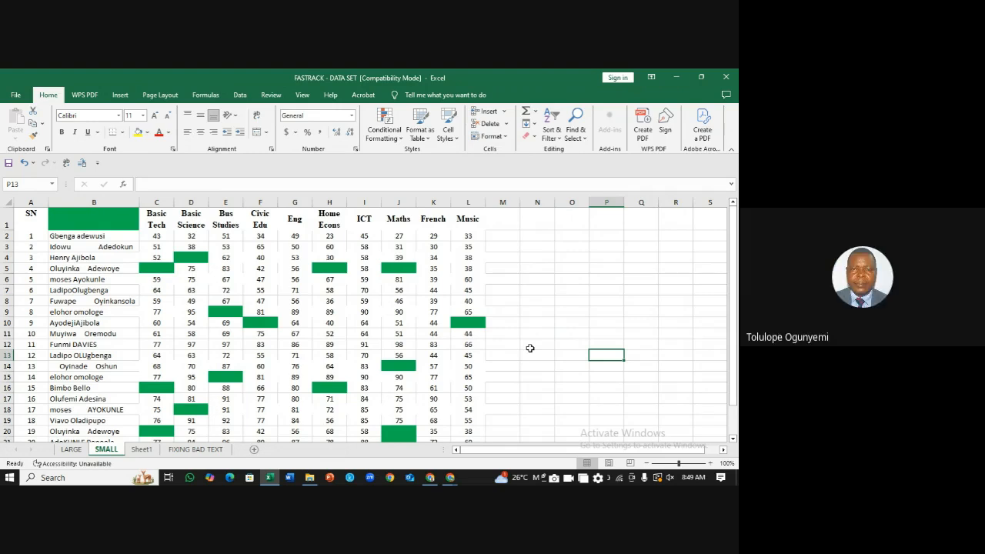
pyautogui.click(547, 280)
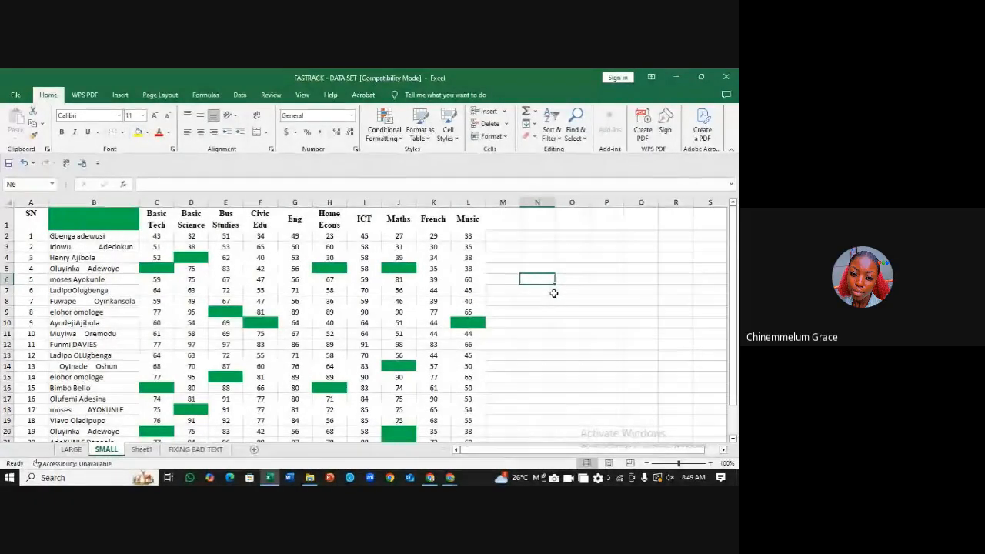
# Step: Use Clear Rules from Entire Sheet to remove the green shading from blank marks like D4, J5, H16
pyautogui.click(401, 142)
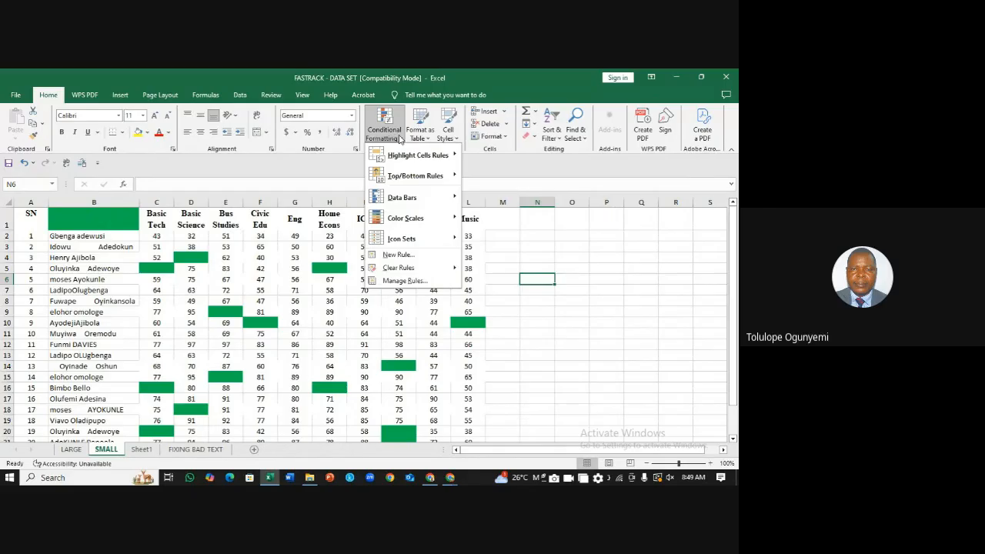
pyautogui.moveTo(403, 274)
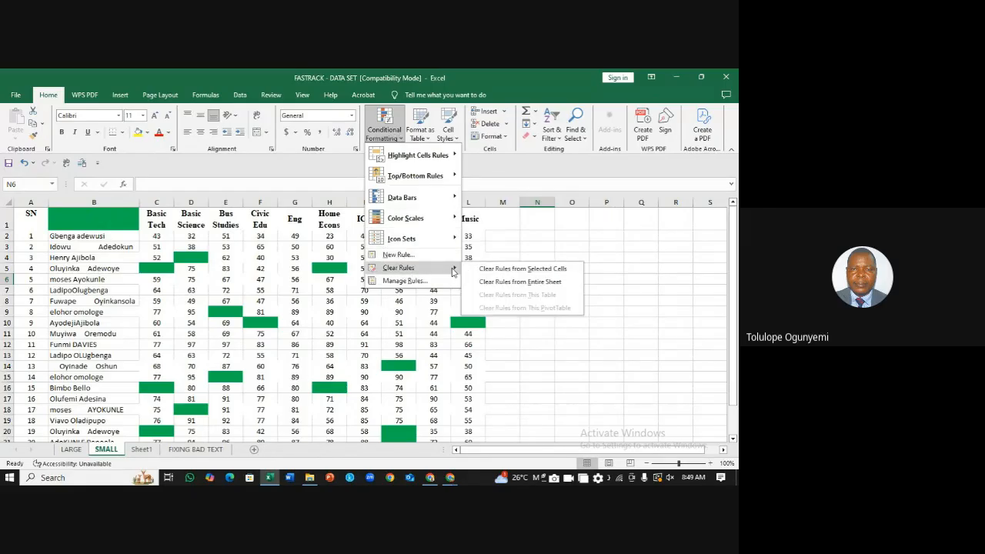
pyautogui.click(550, 283)
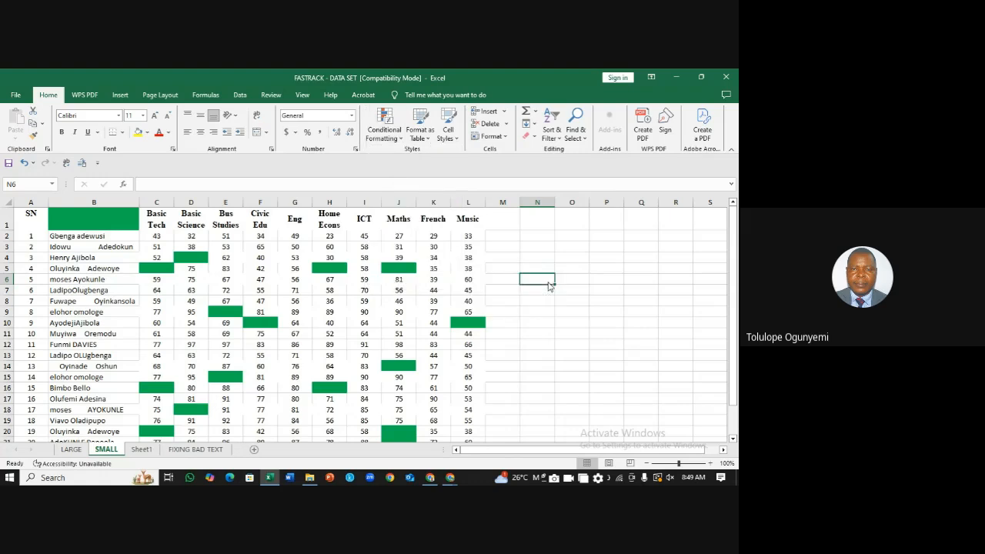
pyautogui.click(565, 314)
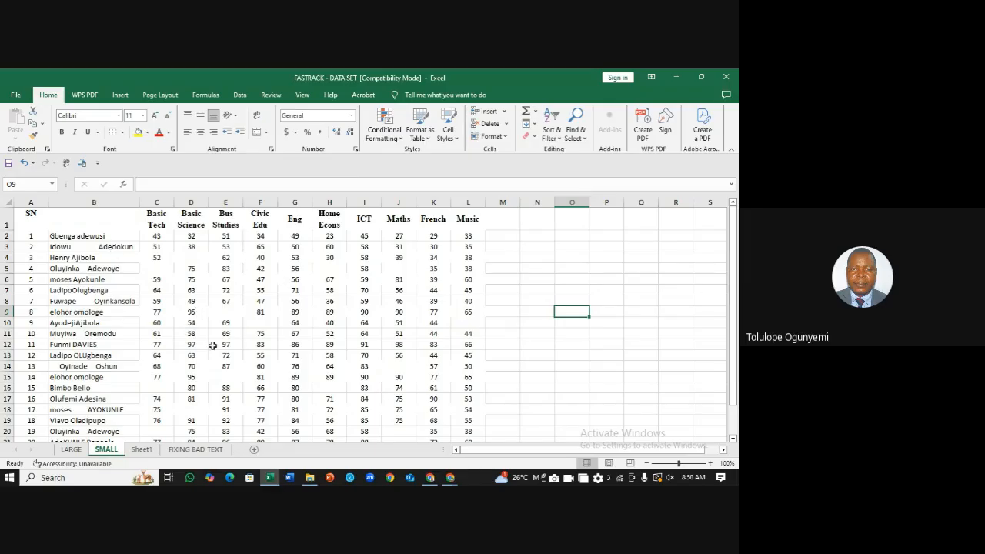
pyautogui.click(72, 450)
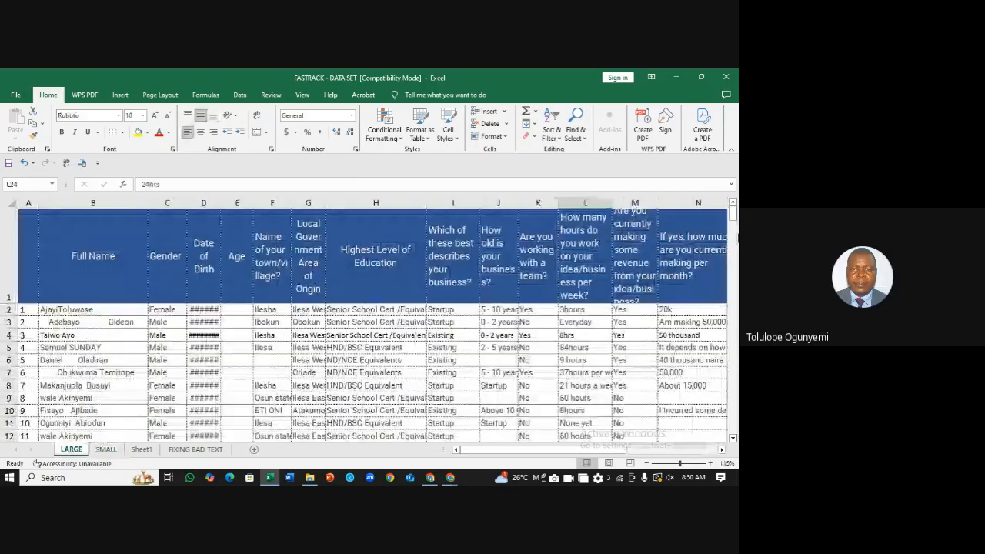
pyautogui.moveTo(734, 222)
pyautogui.mouseDown()
pyautogui.moveTo(736, 264)
pyautogui.moveTo(730, 218)
pyautogui.mouseUp()
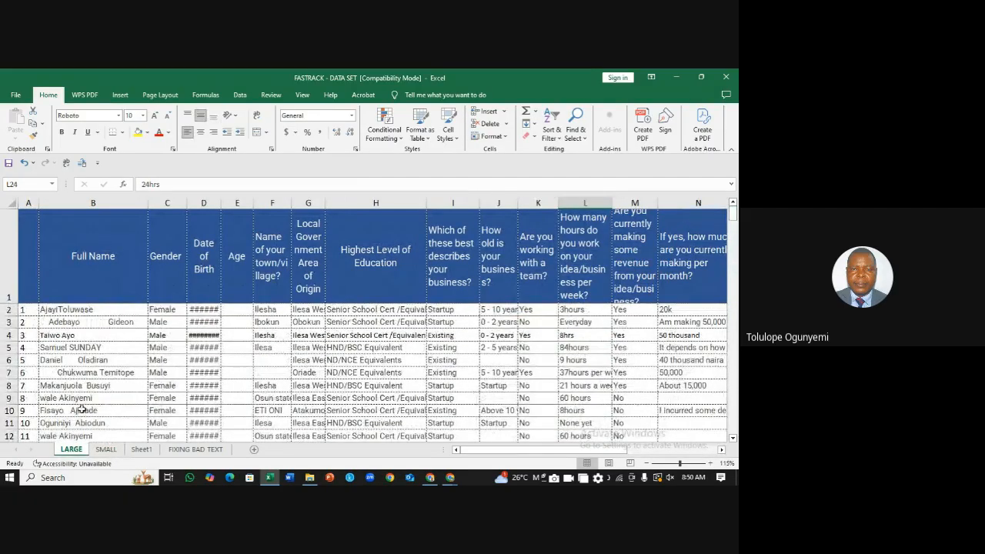
pyautogui.click(106, 450)
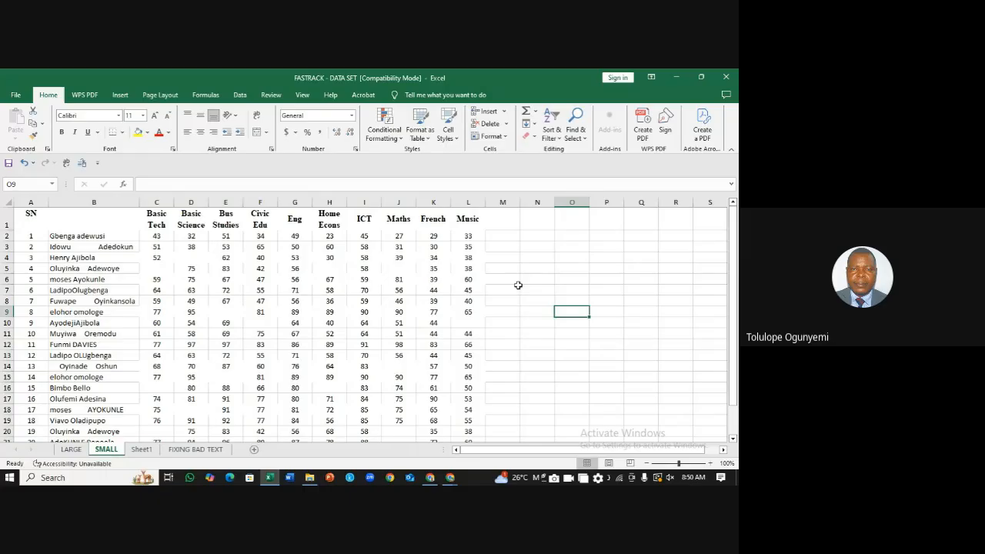
pyautogui.press('Up')
pyautogui.press('Up')
pyautogui.press('Up')
pyautogui.press('Right')
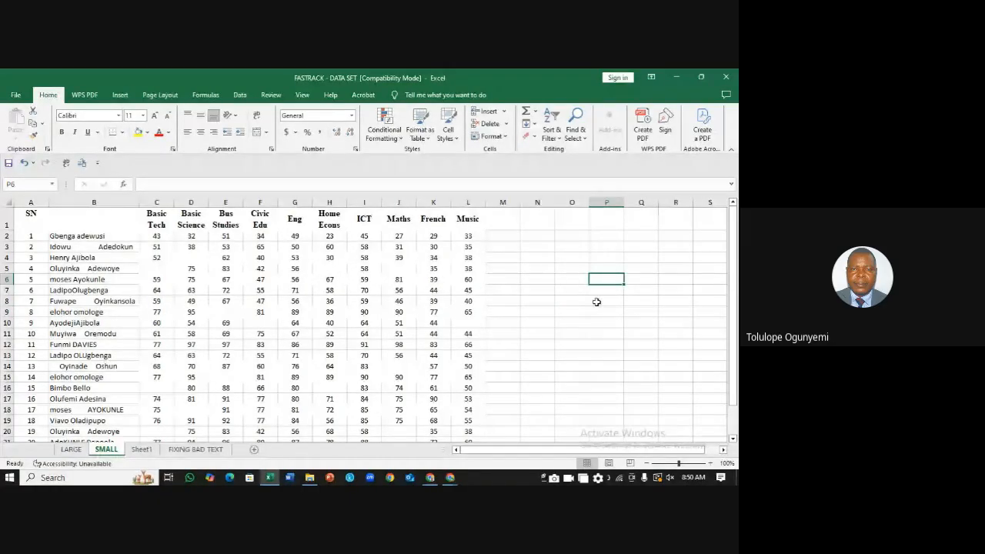
pyautogui.press('Up')
pyautogui.press('Up')
pyautogui.press('Up')
pyautogui.press('Left')
pyautogui.press('Left')
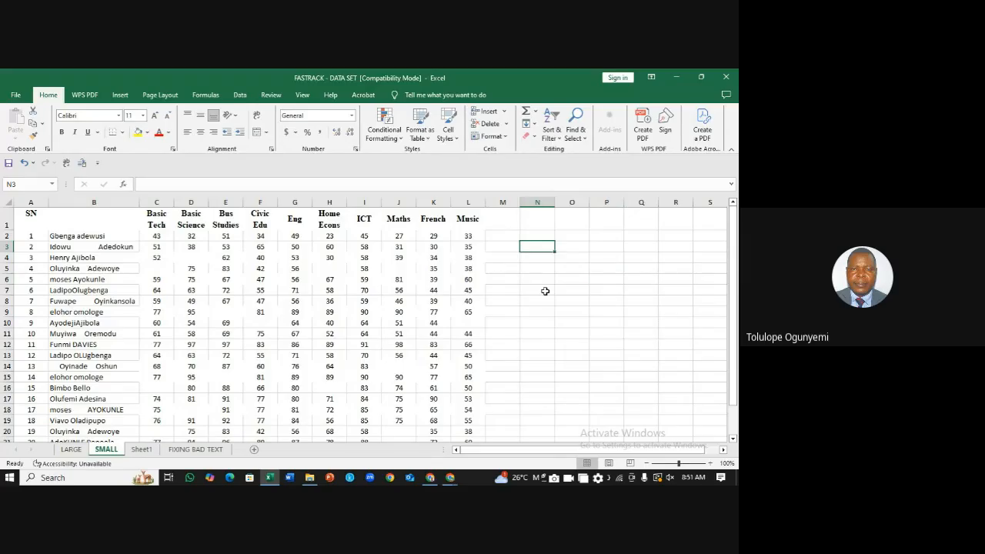
pyautogui.click(193, 259)
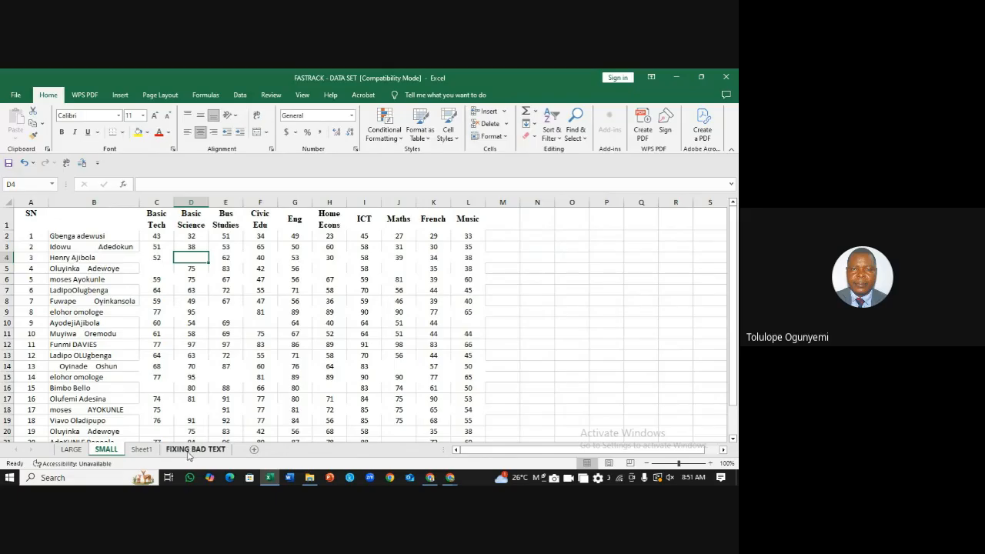
# Step: Type NAMES into cell B1 as the column B header, then reselect column B
pyautogui.click(113, 203)
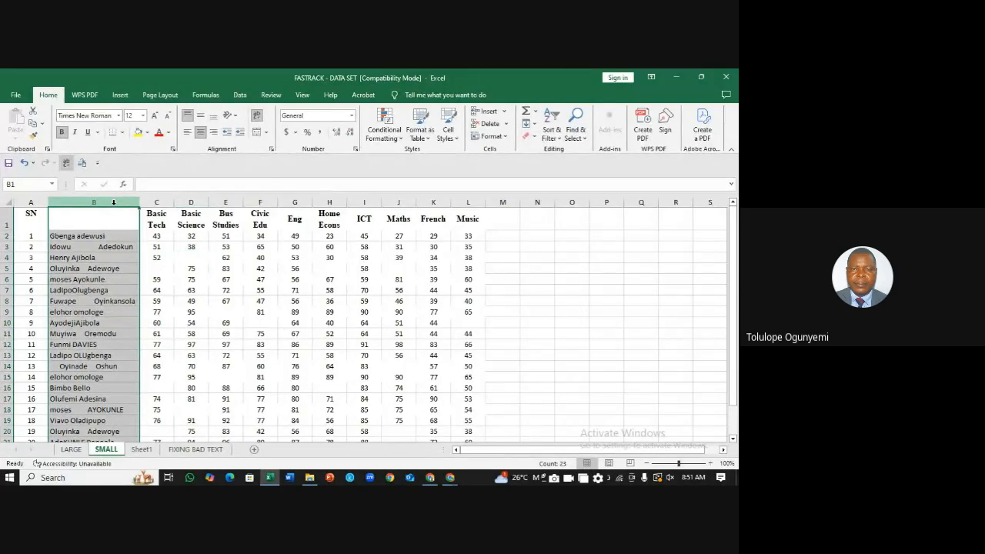
pyautogui.click(100, 213)
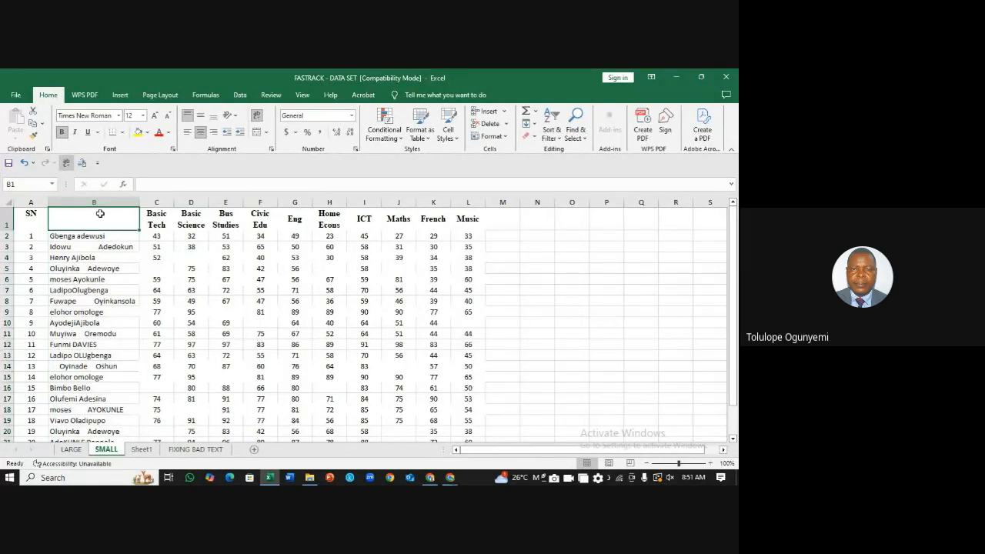
pyautogui.write('NAMES')
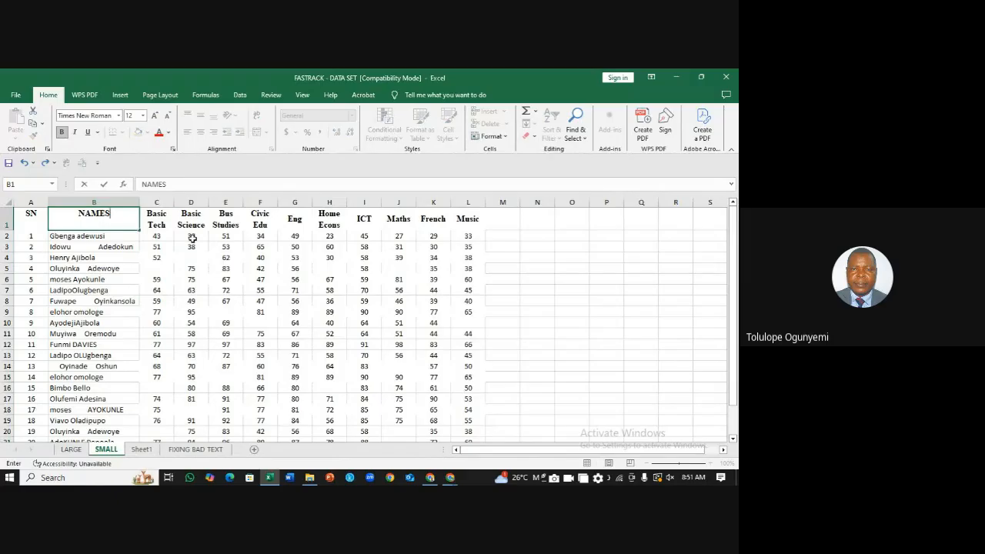
pyautogui.click(191, 239)
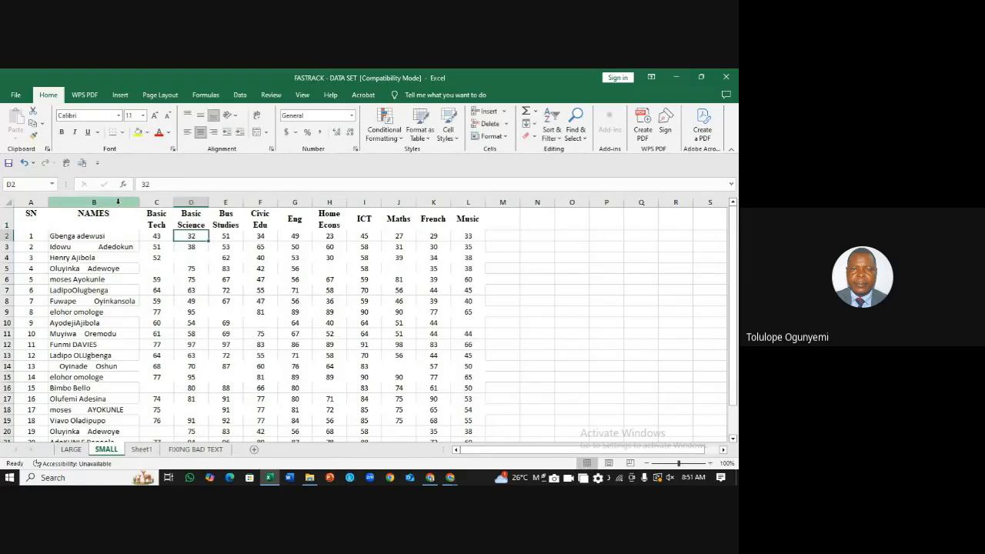
pyautogui.click(115, 202)
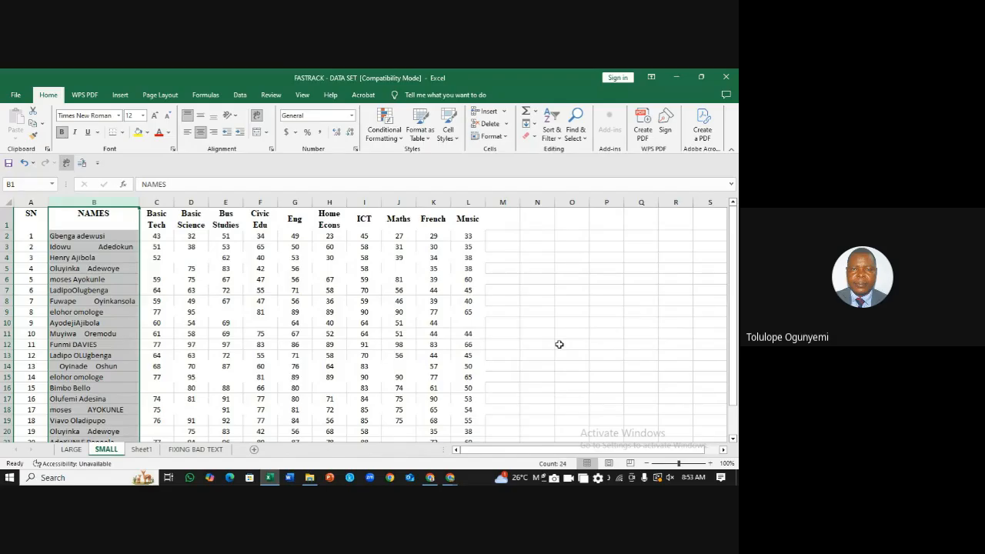
# Step: Compare the name spacing in B3 and B4, then enter a sample first and last name in O4
pyautogui.click(85, 247)
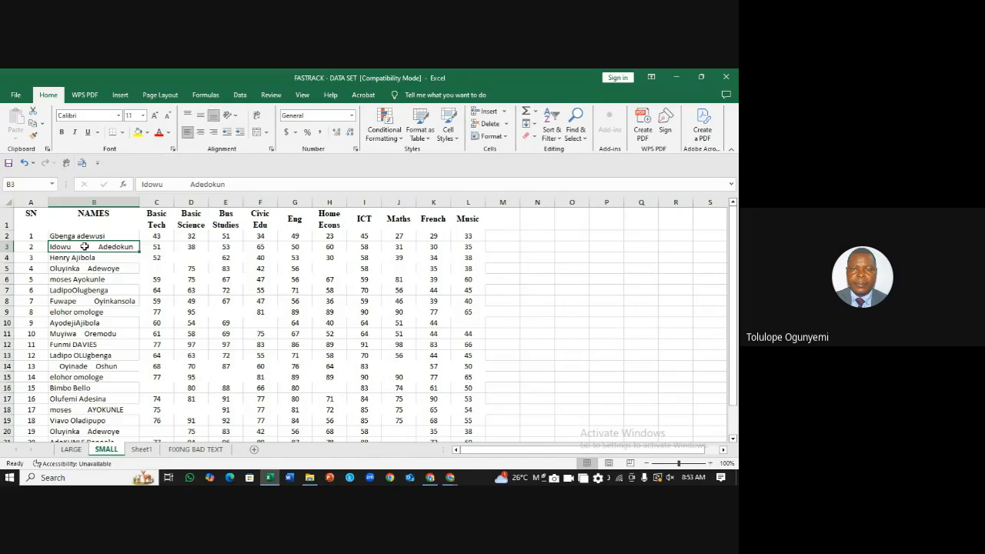
pyautogui.click(72, 259)
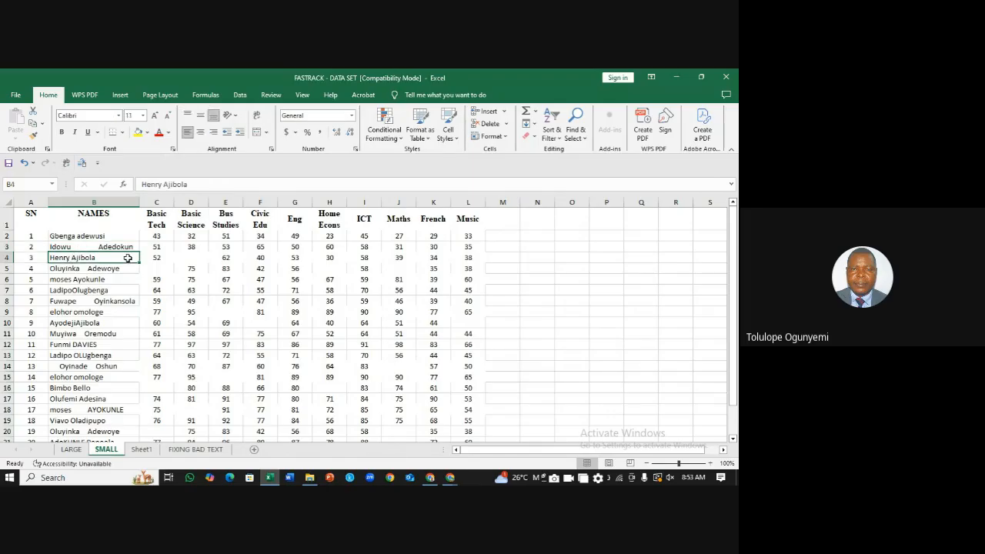
pyautogui.click(557, 256)
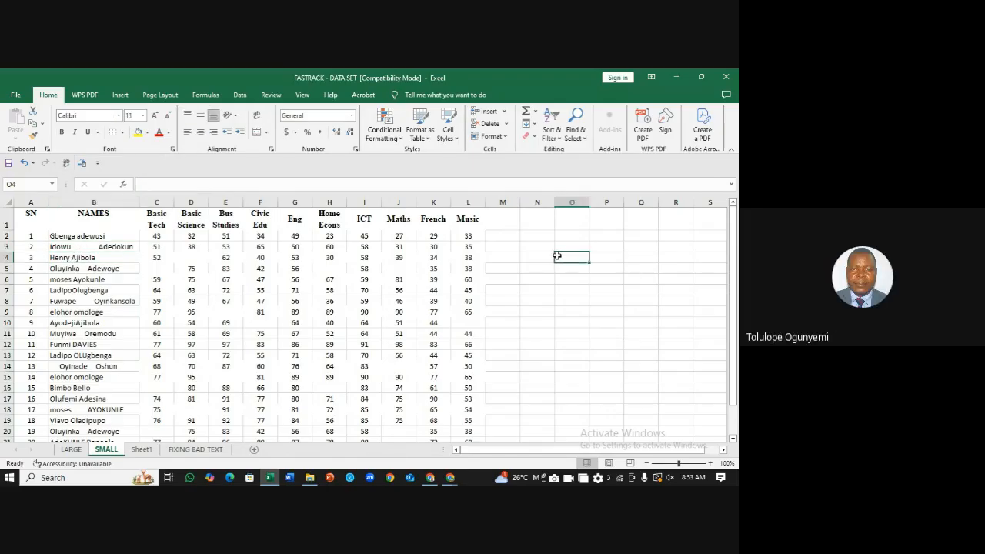
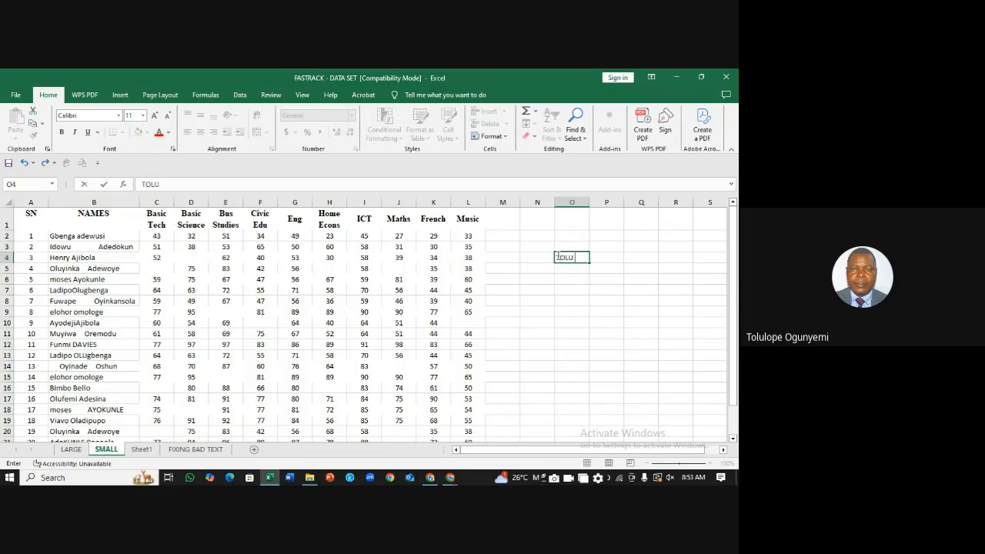
pyautogui.click(642, 284)
# Step: Replace the O4 entry with the same name, now with several extra spaces between the words
pyautogui.click(577, 258)
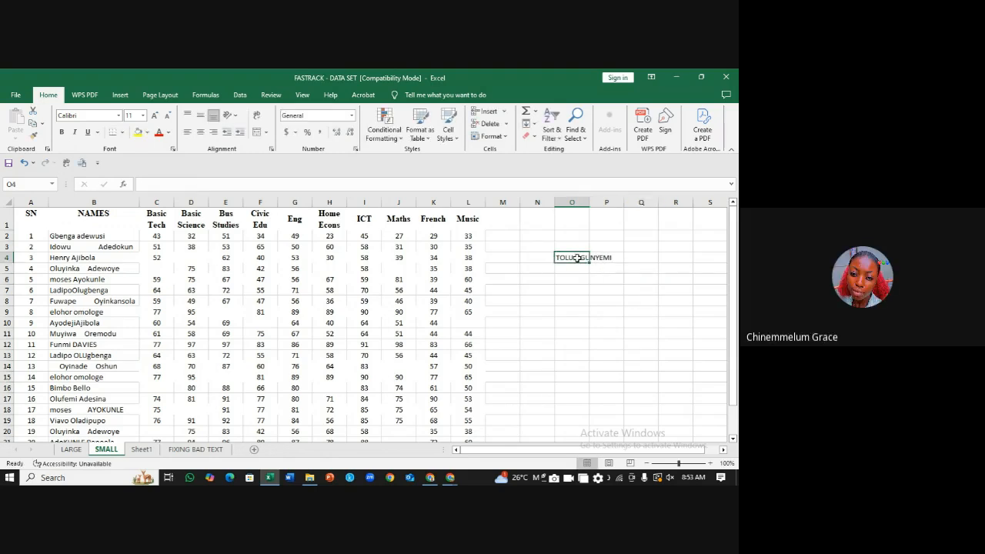
pyautogui.press('Delete')
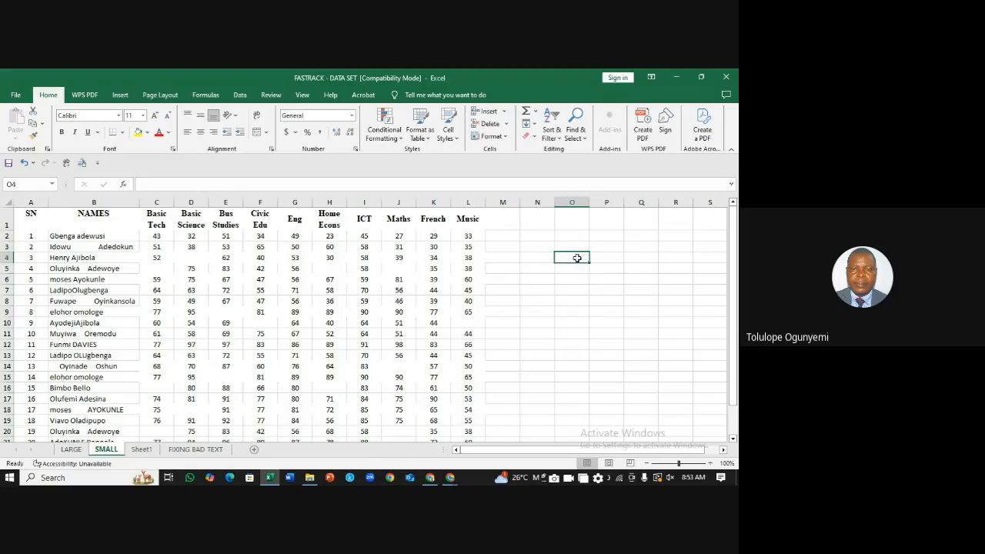
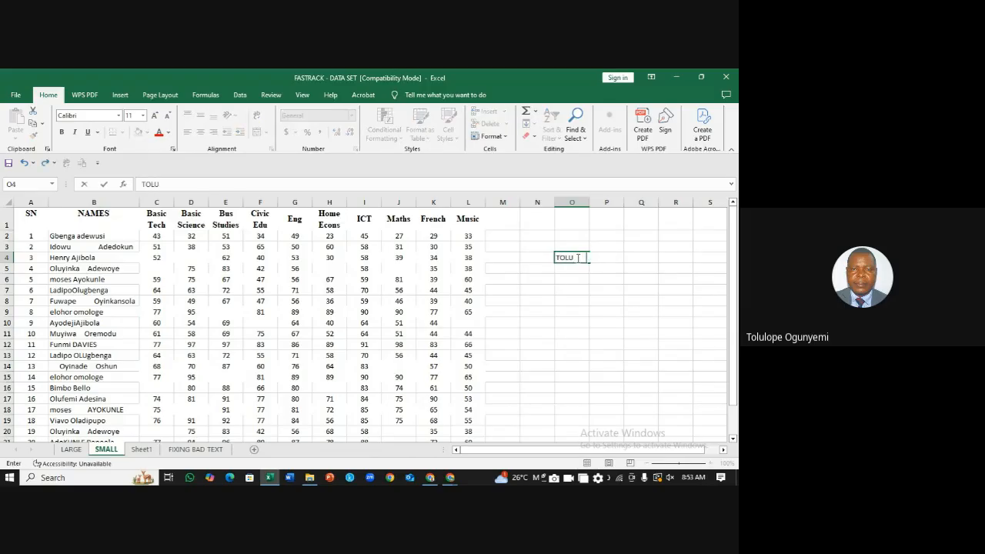
pyautogui.click(632, 271)
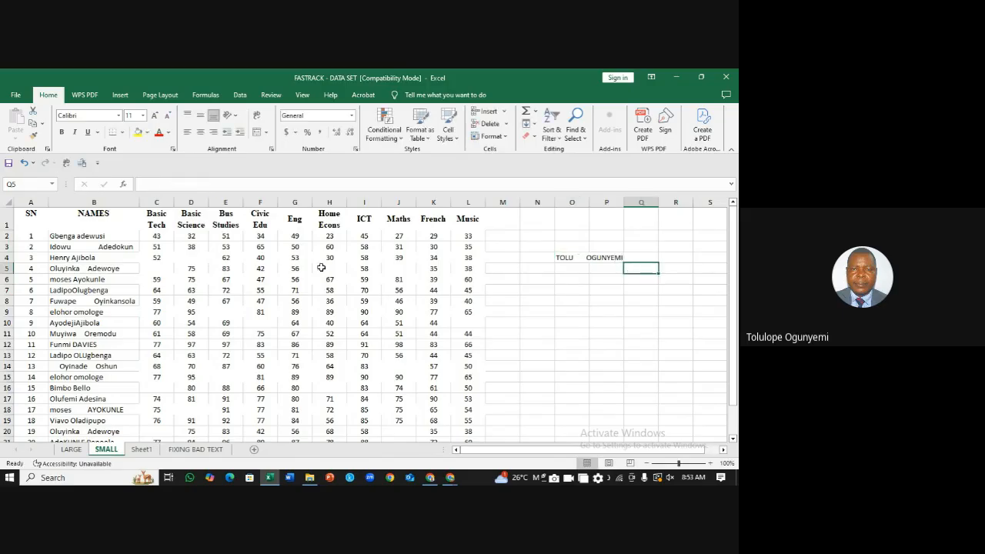
pyautogui.click(81, 247)
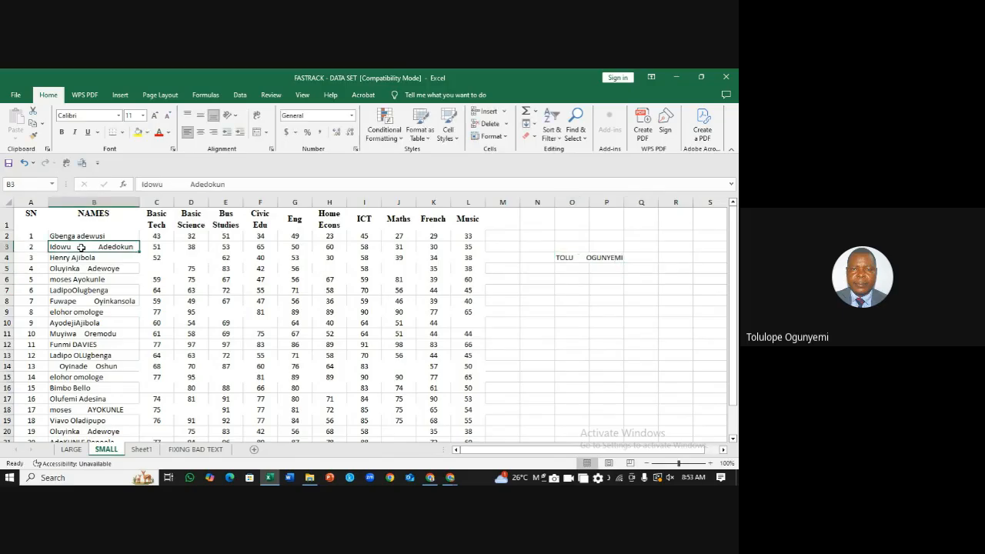
# Step: Review the spacing and casing faults in B7, B6, B18 and B14, then move to the FIXING BAD TEXT sheet
pyautogui.click(79, 293)
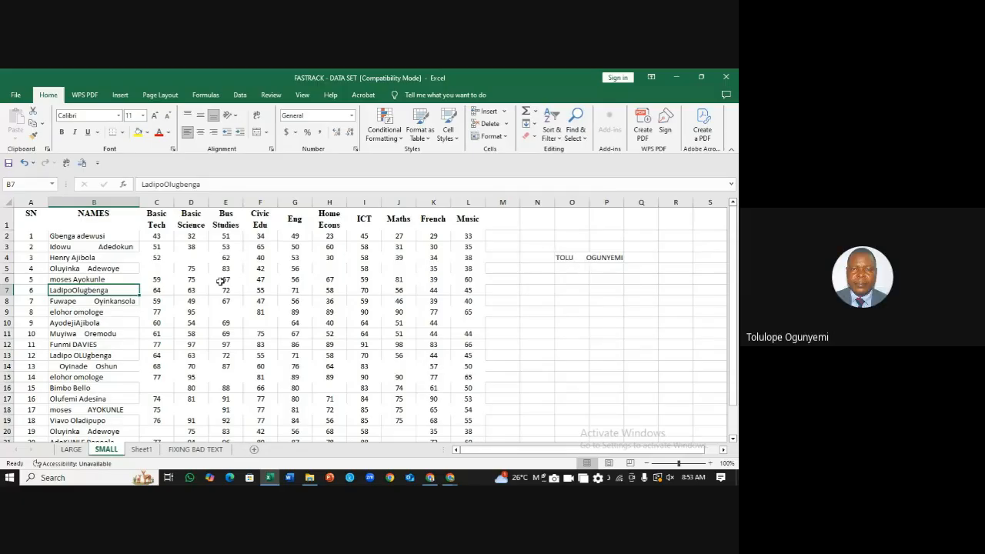
pyautogui.click(65, 280)
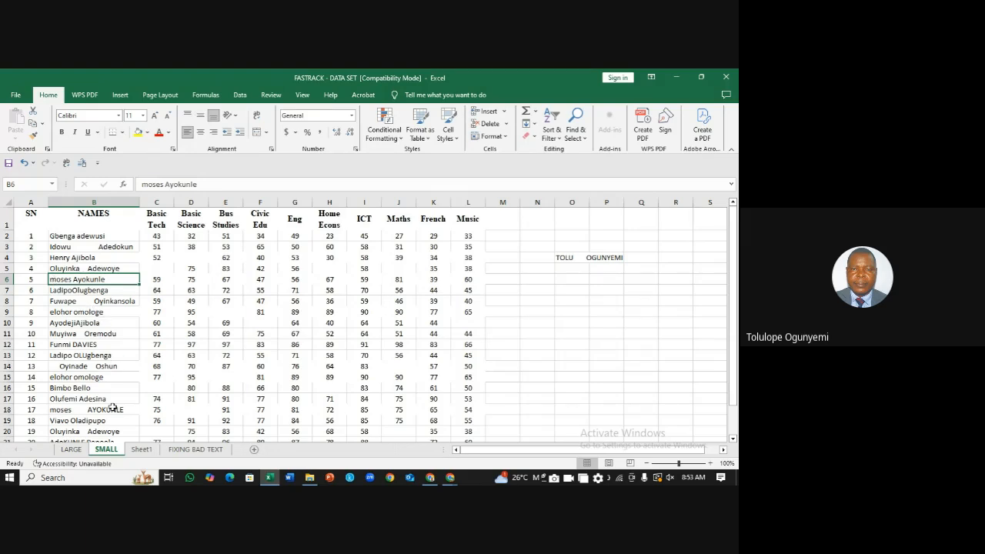
pyautogui.click(69, 411)
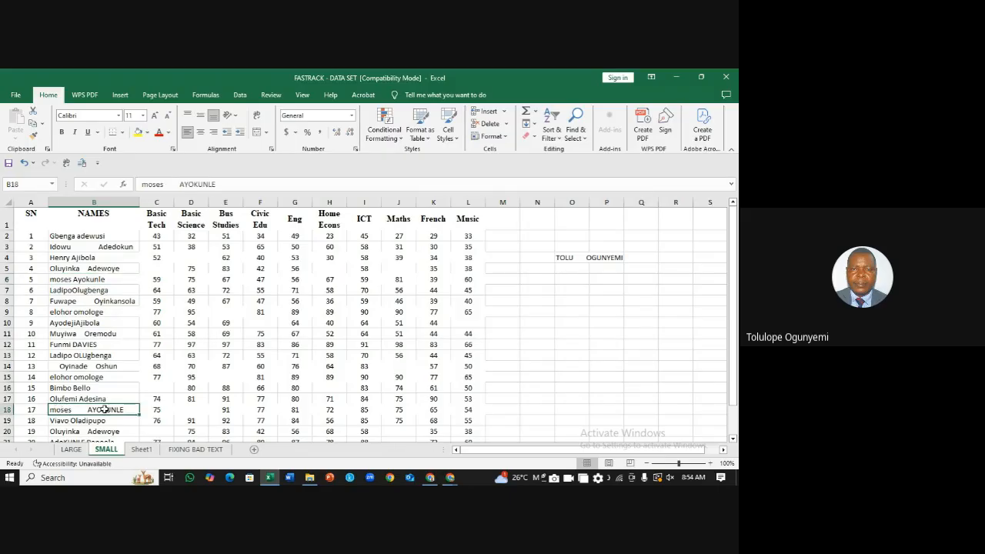
pyautogui.click(585, 321)
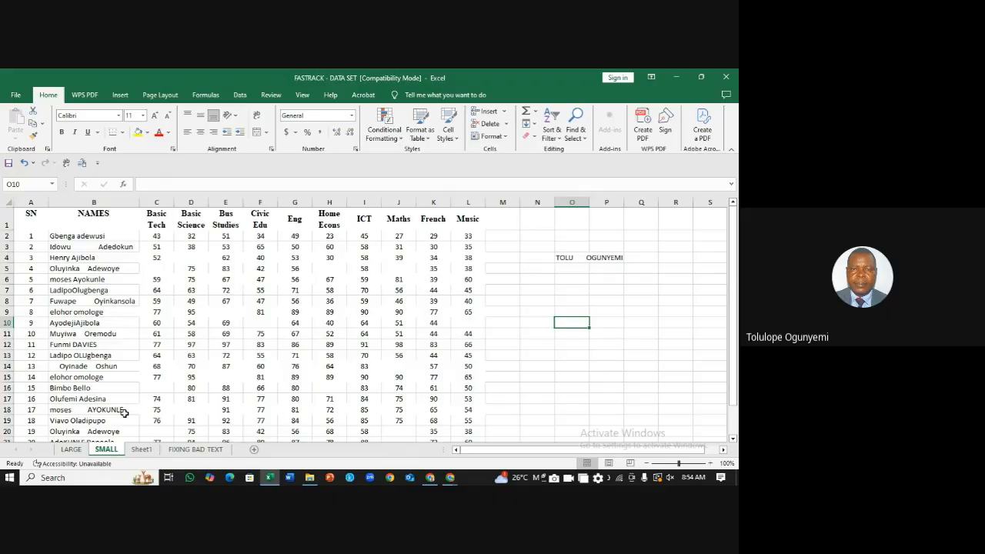
pyautogui.doubleClick(61, 367)
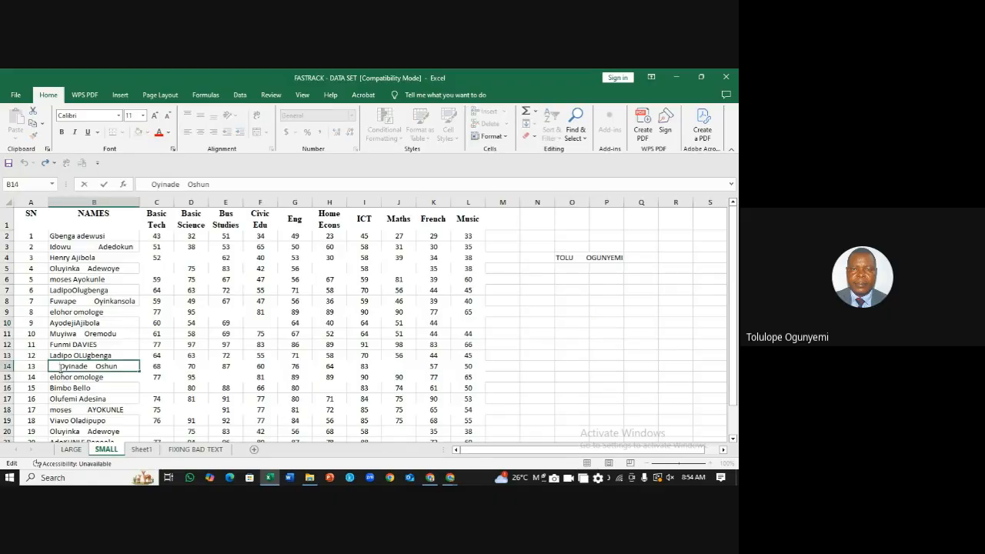
pyautogui.click(236, 367)
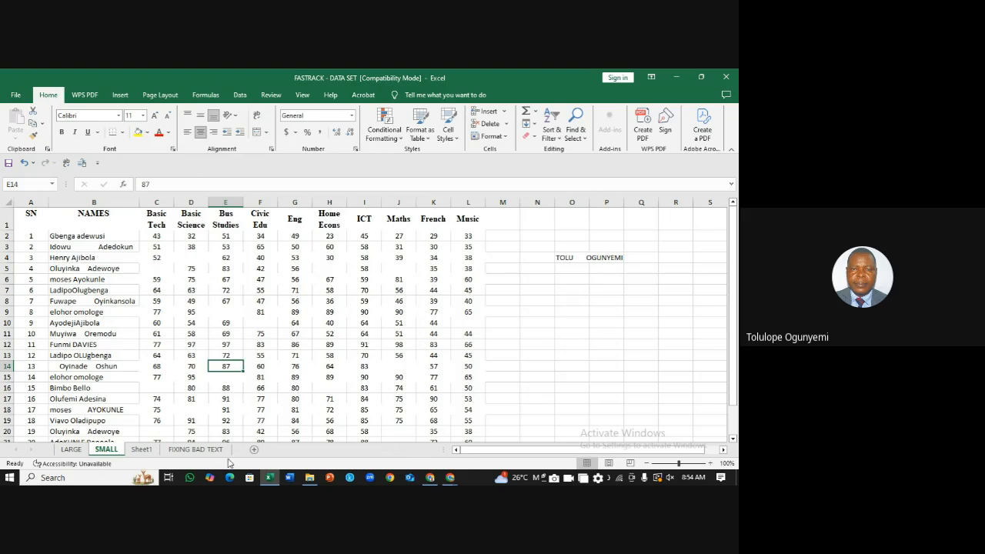
pyautogui.click(195, 452)
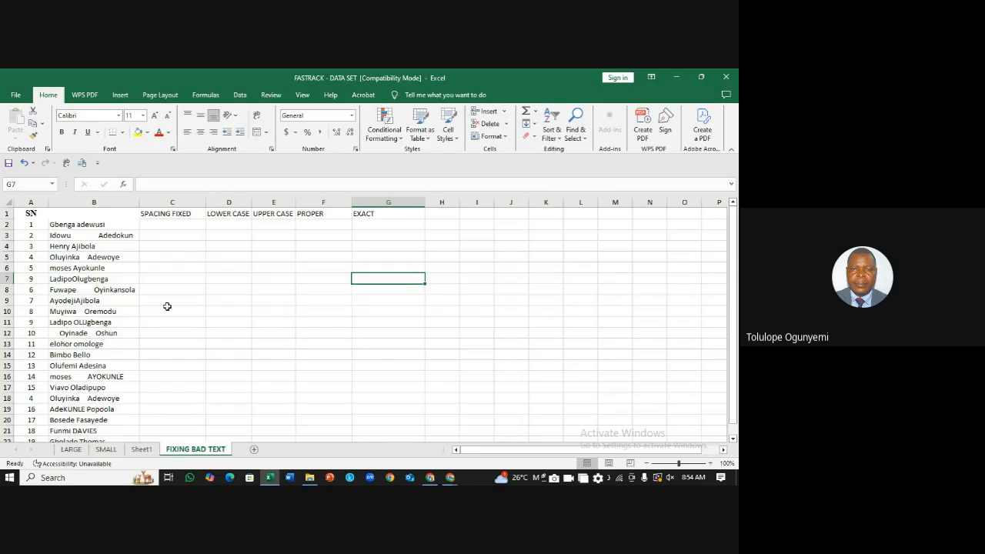
pyautogui.click(118, 202)
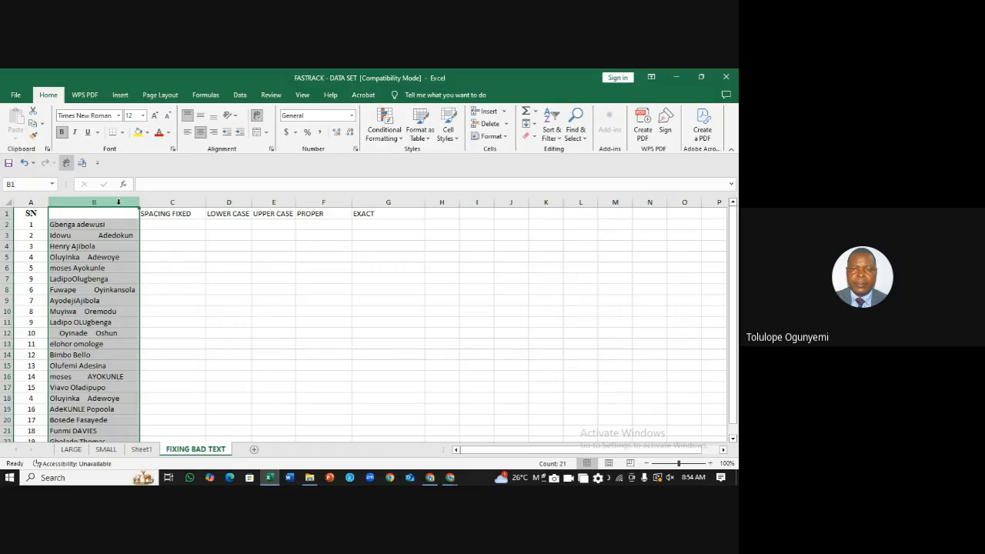
pyautogui.click(228, 267)
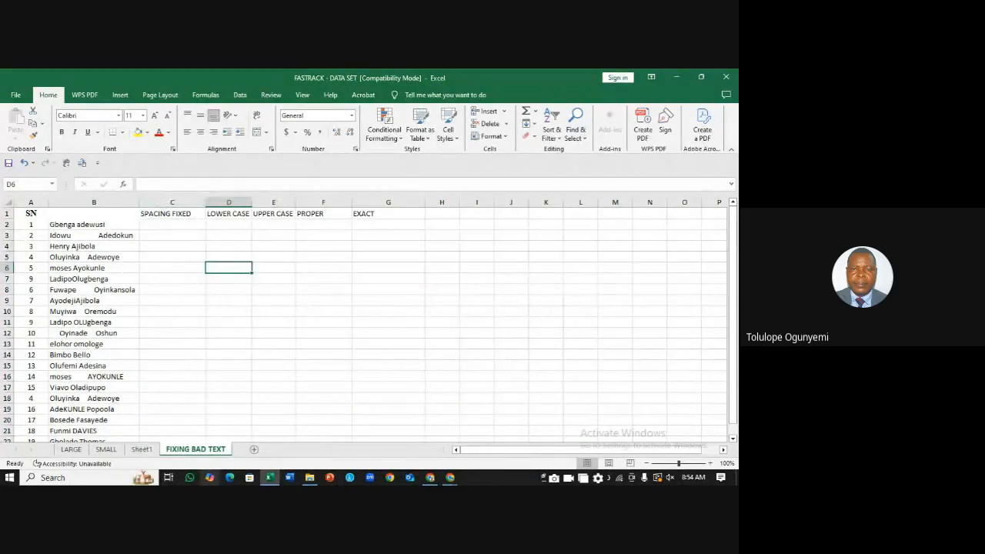
pyautogui.click(73, 449)
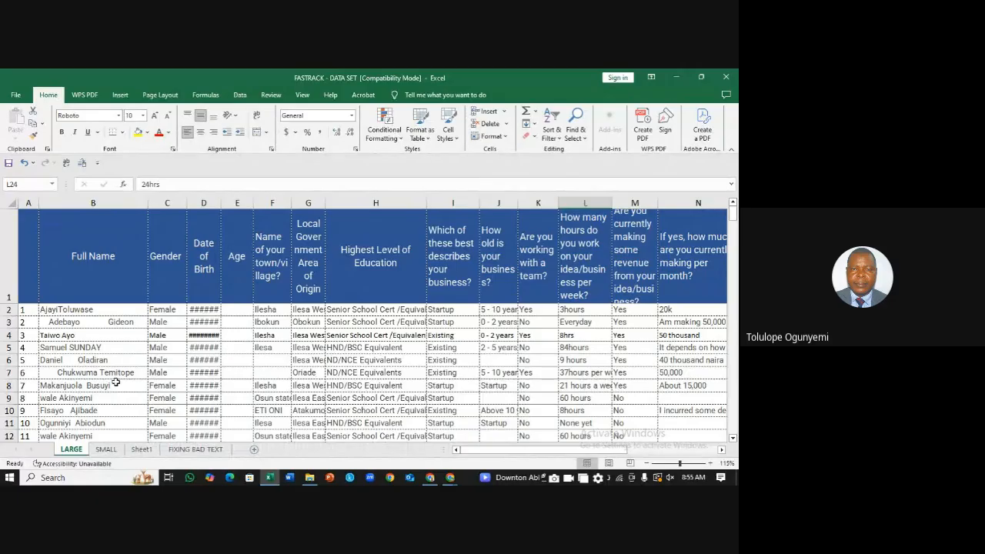
pyautogui.click(146, 451)
pyautogui.click(181, 451)
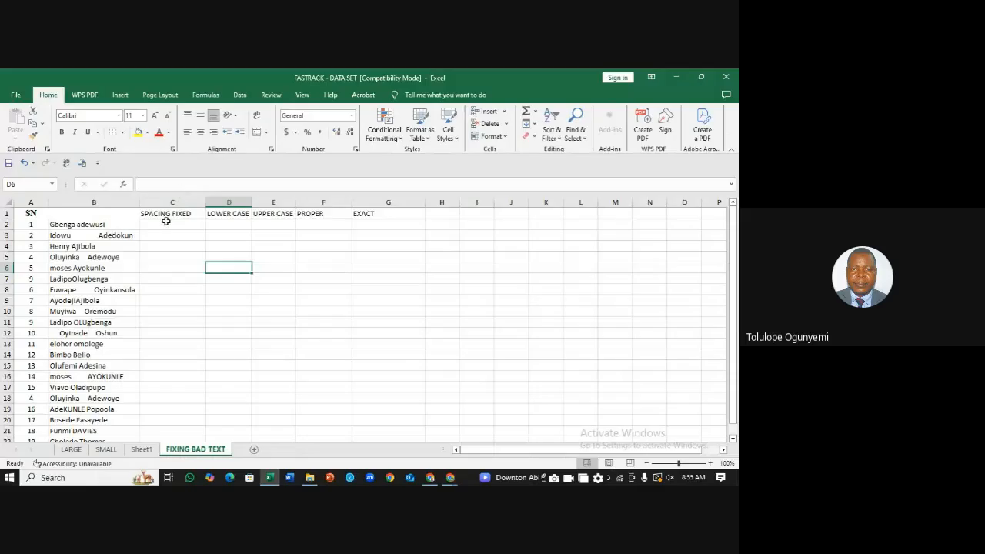
# Step: Enter the heading NAMES in cell B1
pyautogui.click(127, 216)
pyautogui.write('NAMES')
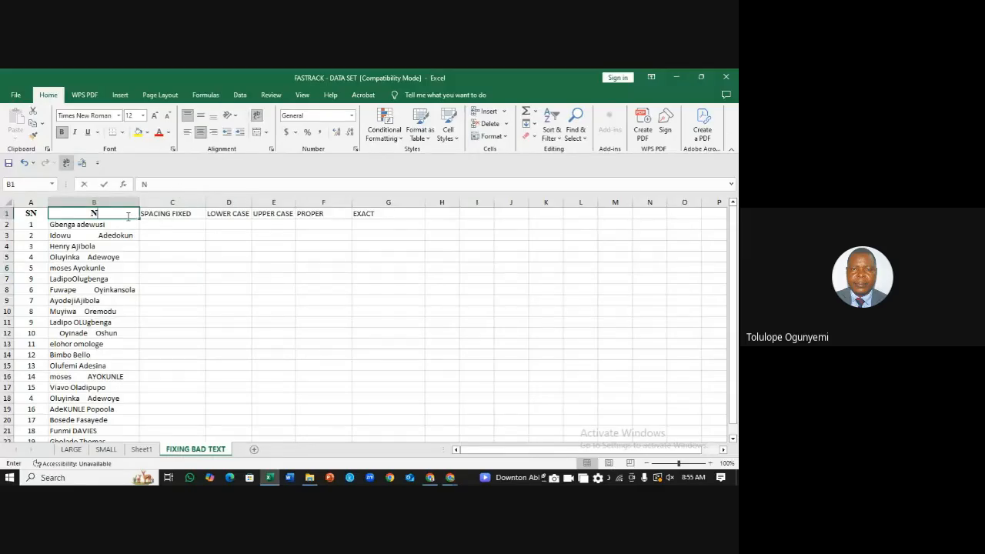
pyautogui.click(182, 225)
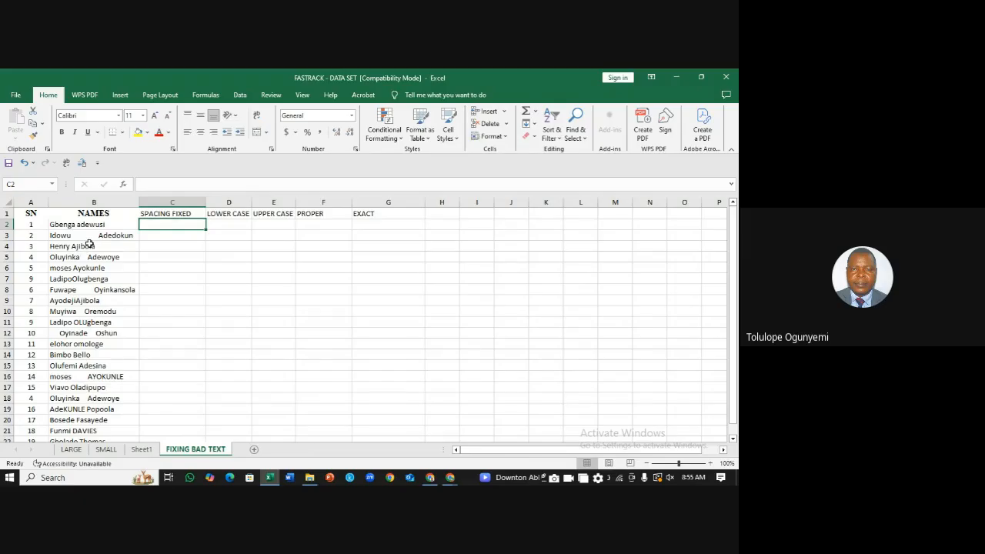
# Step: Enter =TRIM(D15) in cell C2 under SPACING FIXED
pyautogui.click(85, 199)
pyautogui.click(171, 228)
pyautogui.write('=')
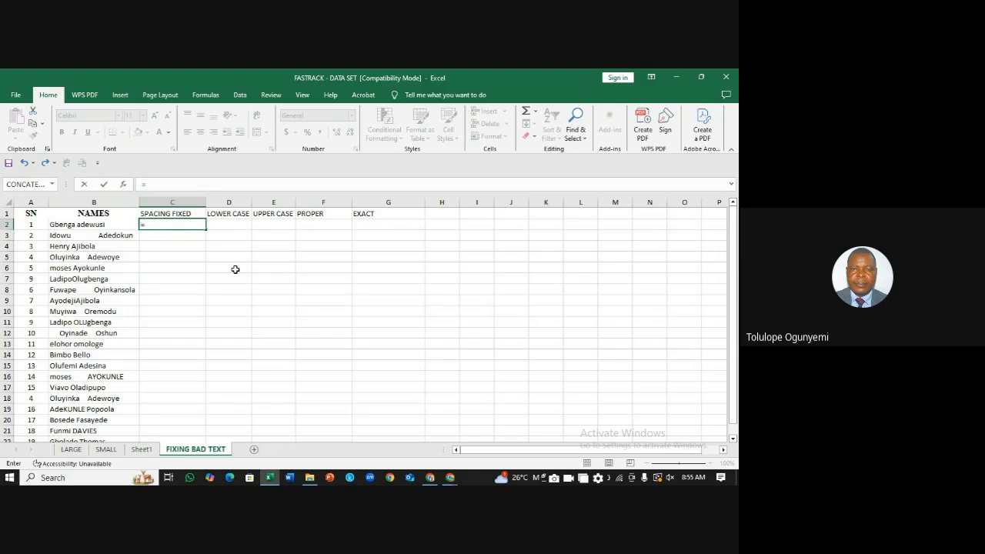
pyautogui.write('trim')
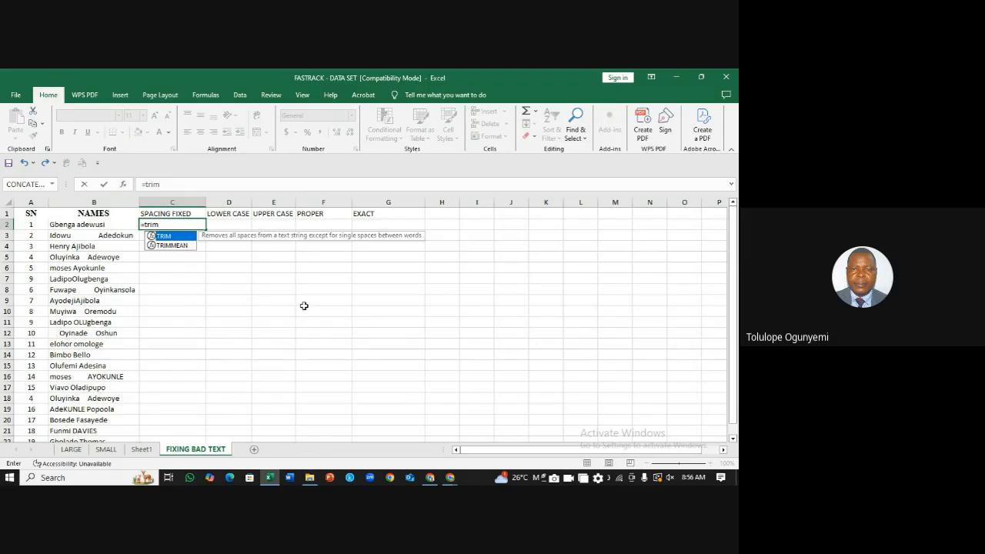
pyautogui.write('(')
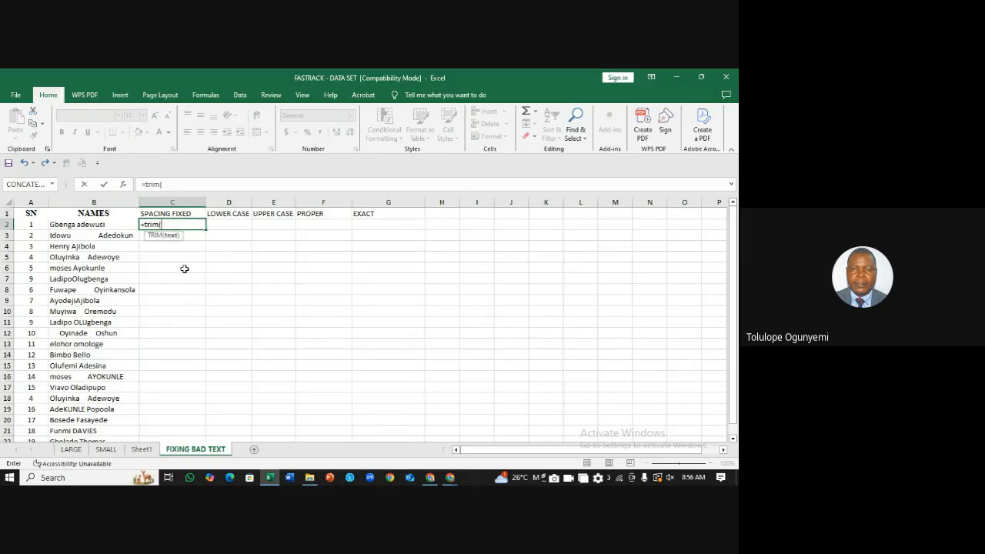
pyautogui.click(89, 224)
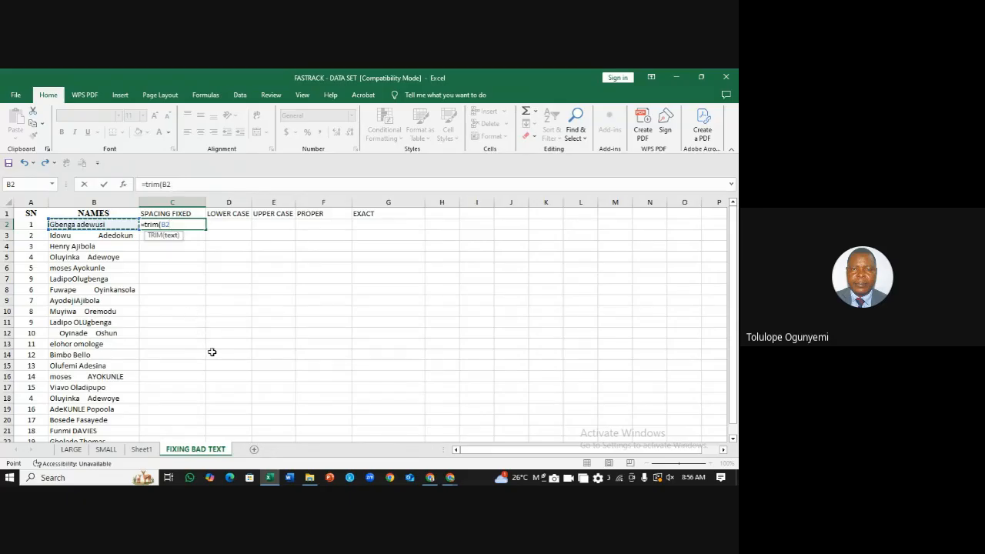
pyautogui.click(112, 223)
pyautogui.click(222, 367)
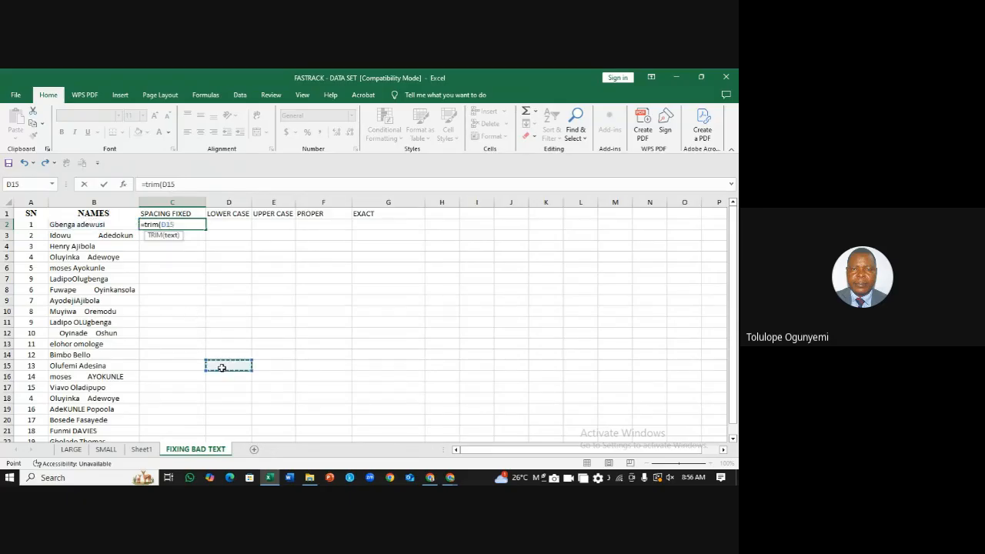
pyautogui.write(')')
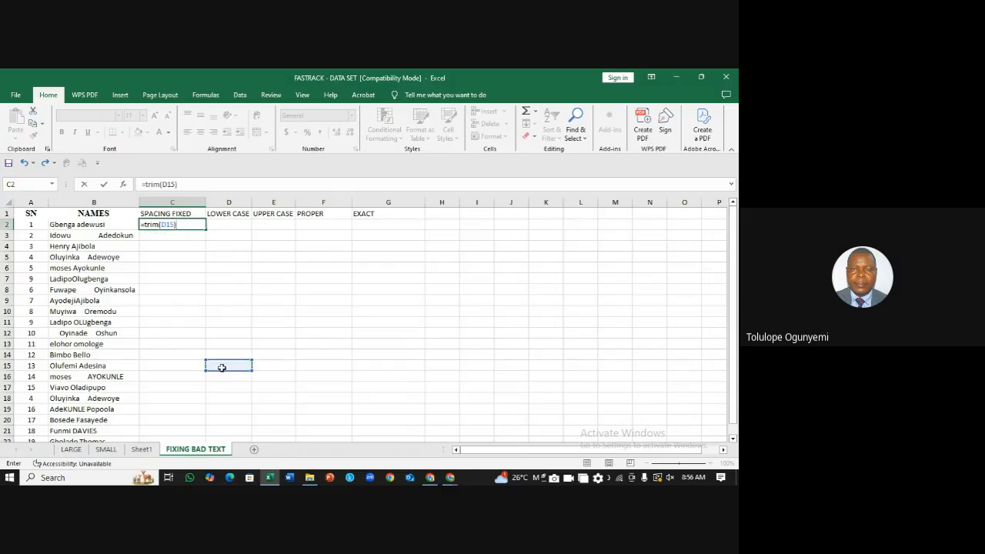
pyautogui.press('Return')
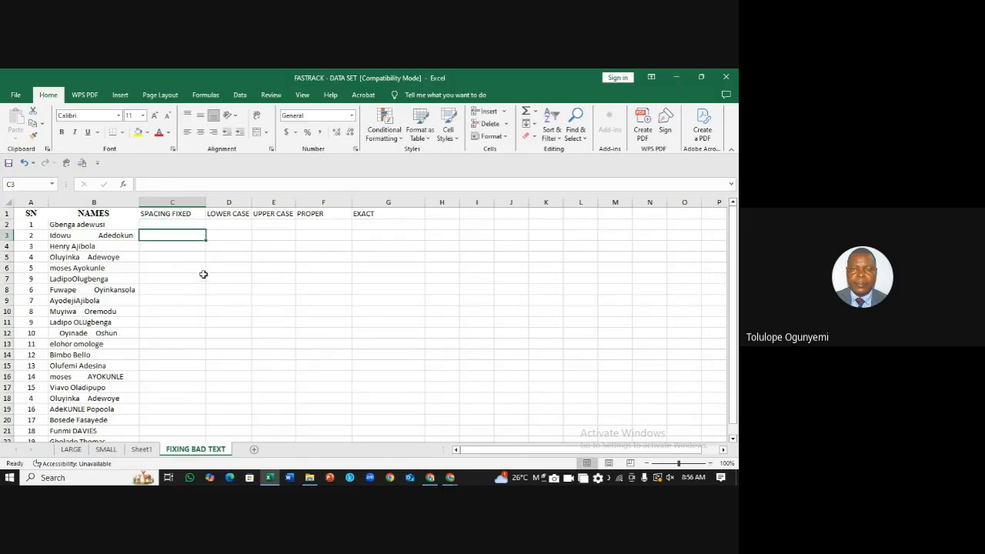
pyautogui.click(188, 225)
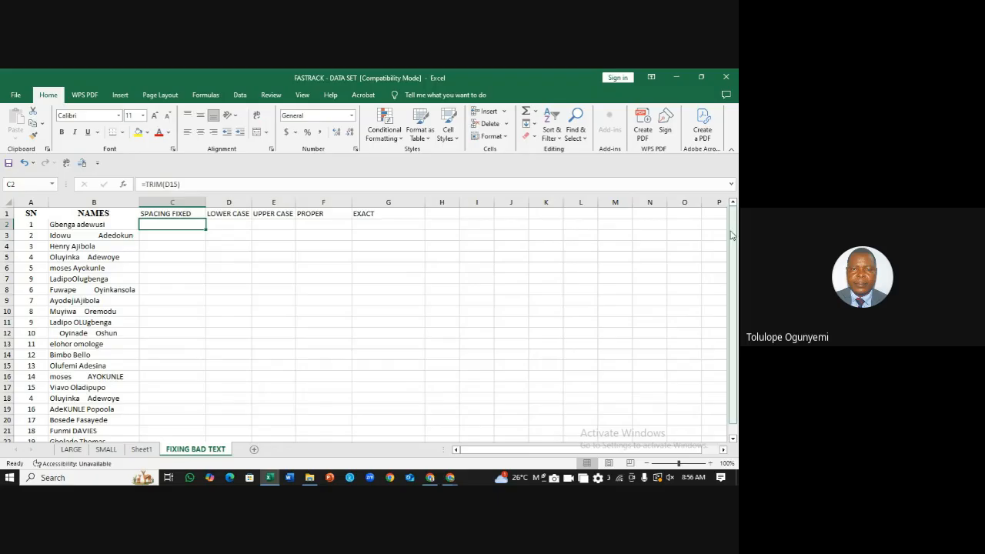
# Step: Insert a blank column C before SPACING FIXED and enter =TRIM(B2) in C2
pyautogui.click(190, 200)
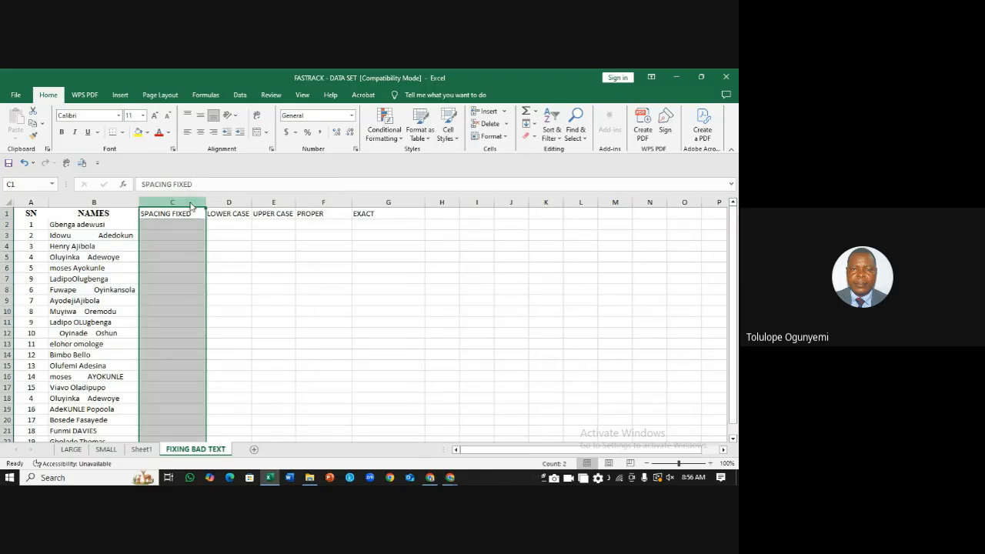
pyautogui.rightClick(189, 202)
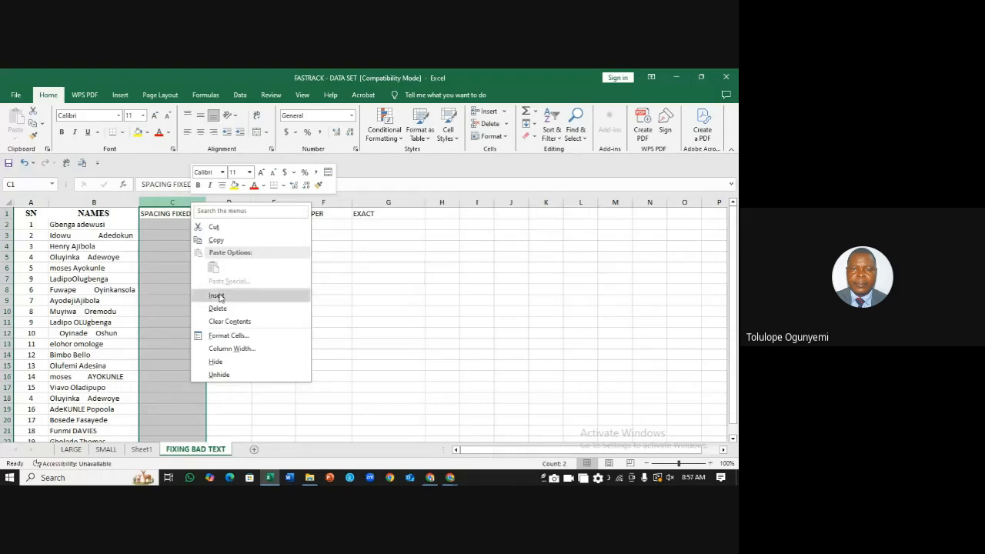
pyautogui.click(218, 295)
pyautogui.click(187, 225)
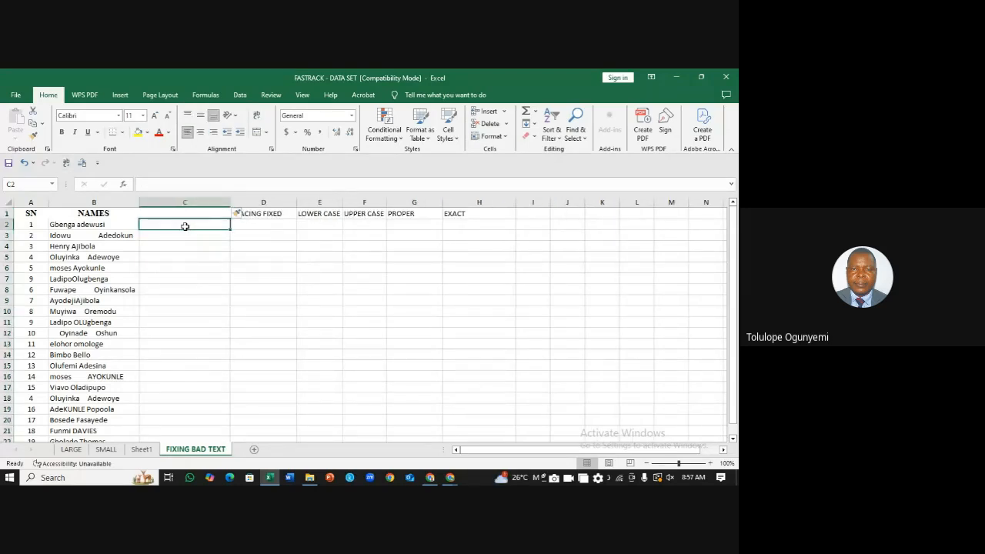
pyautogui.write('=trim')
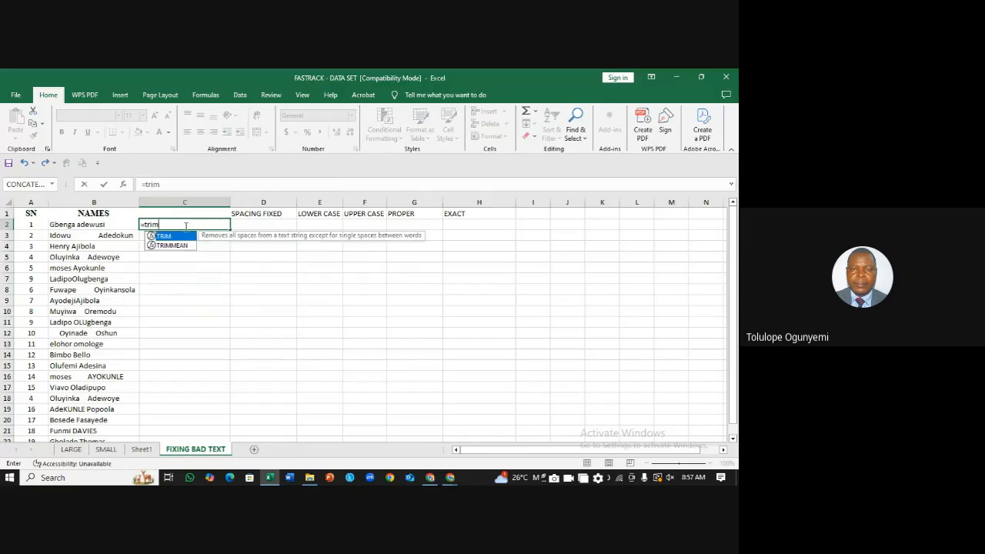
pyautogui.click(100, 225)
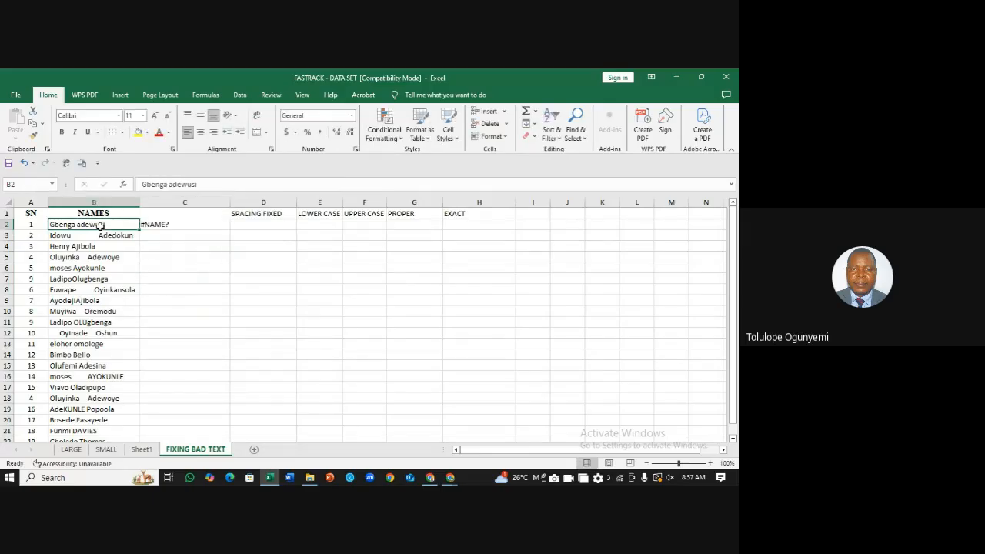
pyautogui.click(158, 226)
pyautogui.write('=')
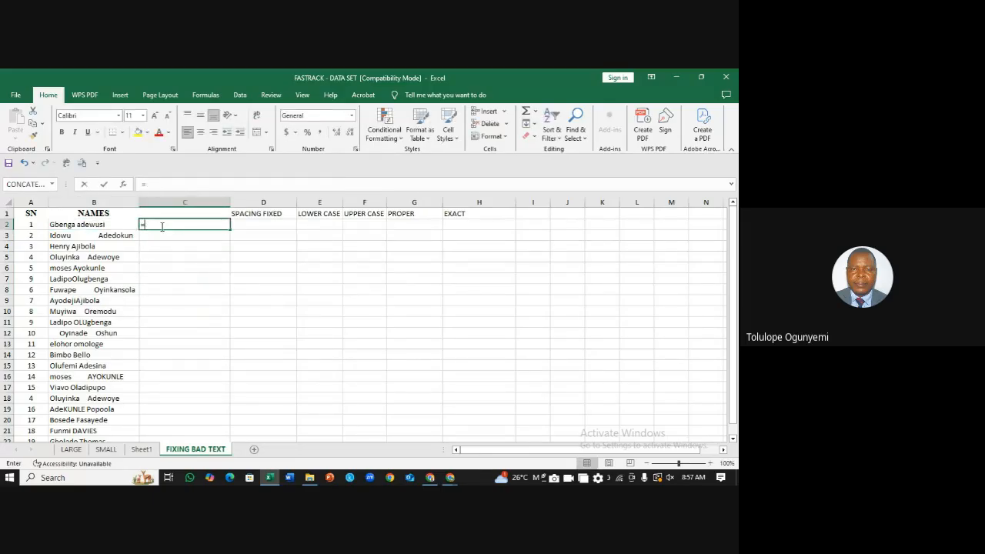
pyautogui.write('trim')
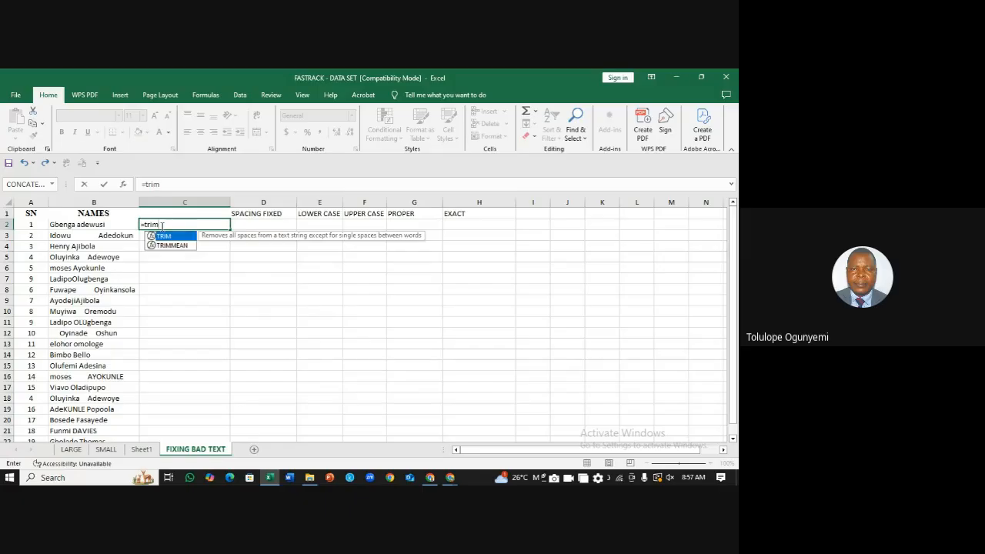
pyautogui.write('(')
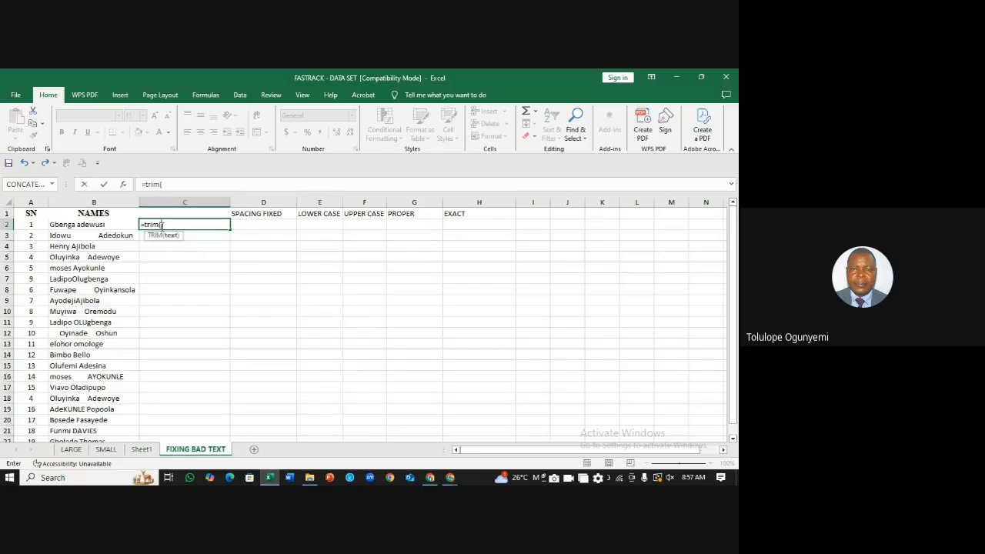
pyautogui.click(106, 224)
pyautogui.write(')')
pyautogui.press('Return')
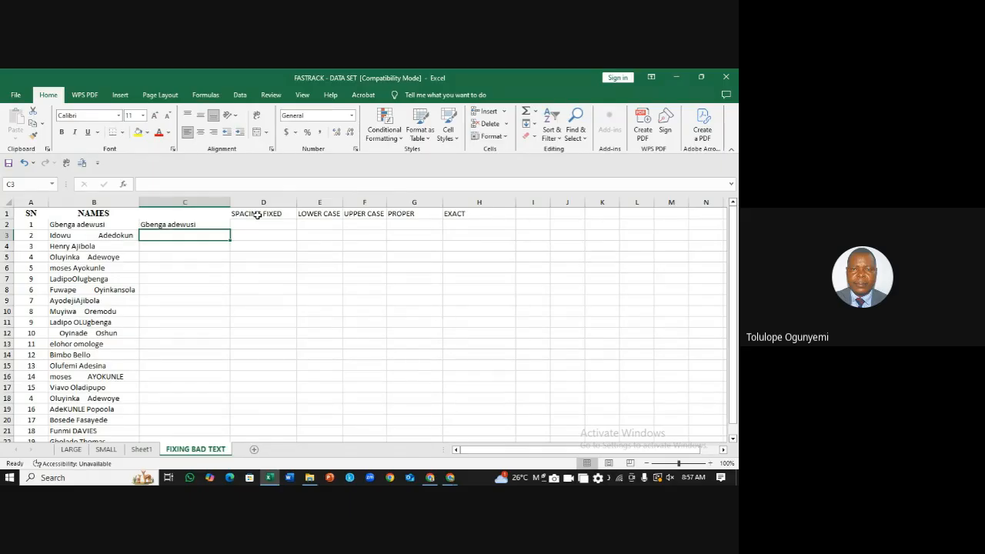
# Step: Test a TRIM formula in C3, then clear it so only C2 keeps its formula
pyautogui.click(220, 227)
pyautogui.click(211, 236)
pyautogui.write('=tr')
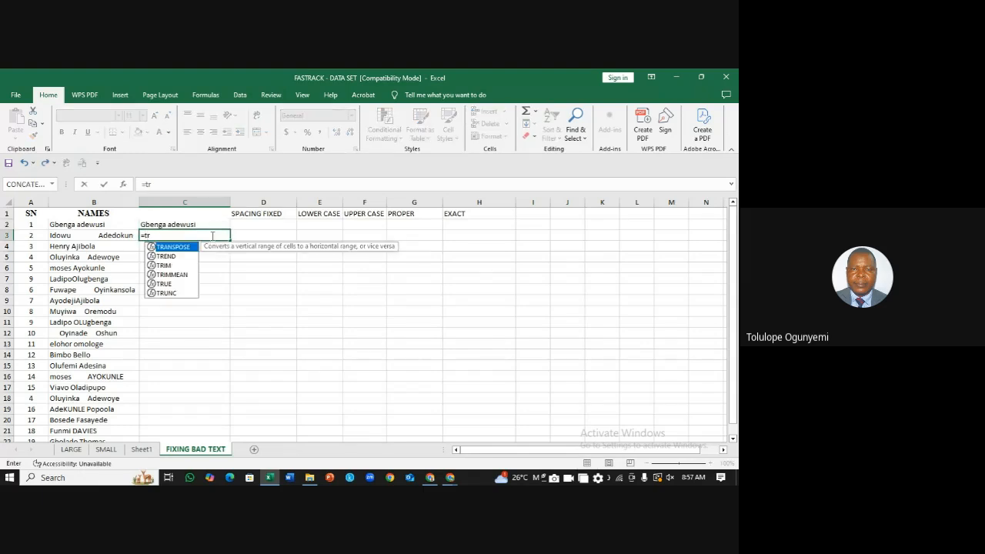
pyautogui.write('im(')
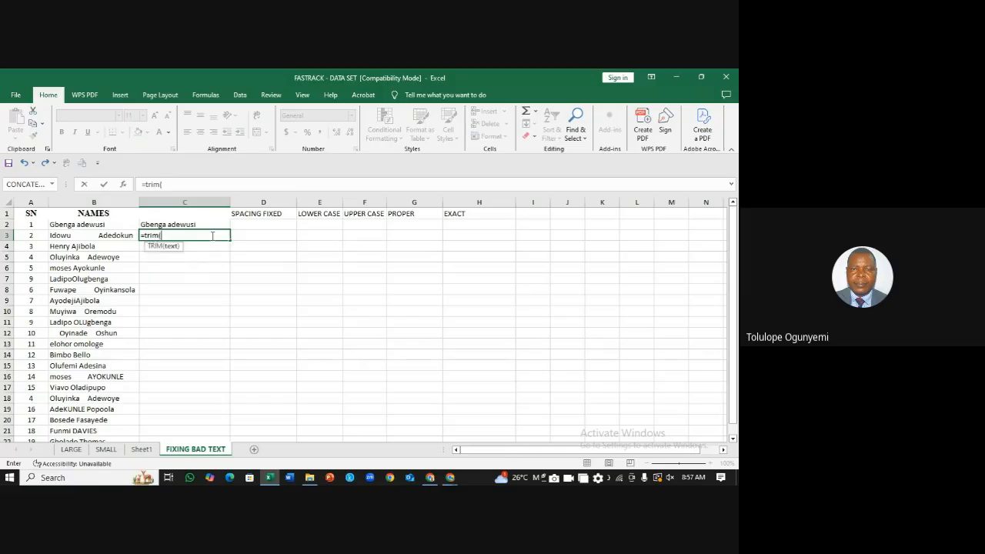
pyautogui.click(86, 235)
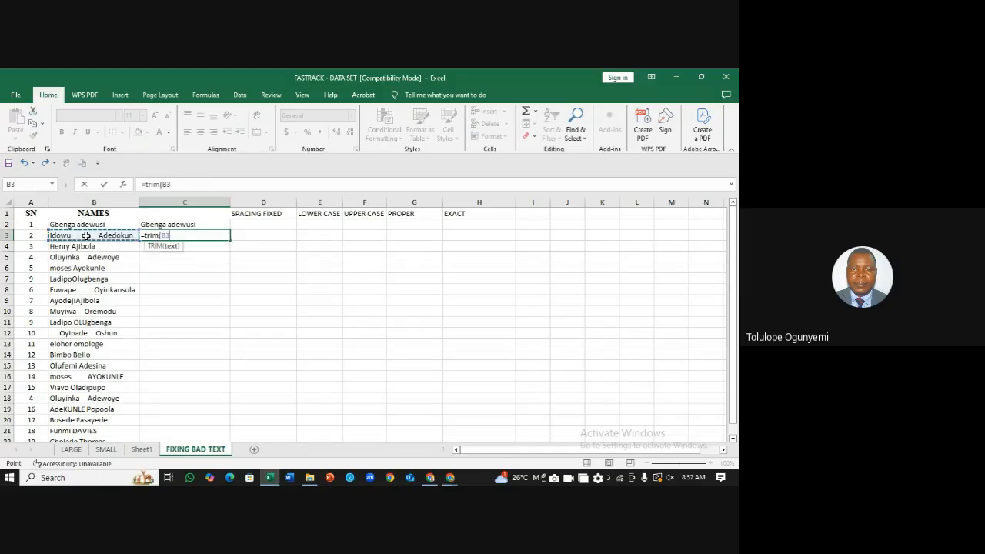
pyautogui.press('Return')
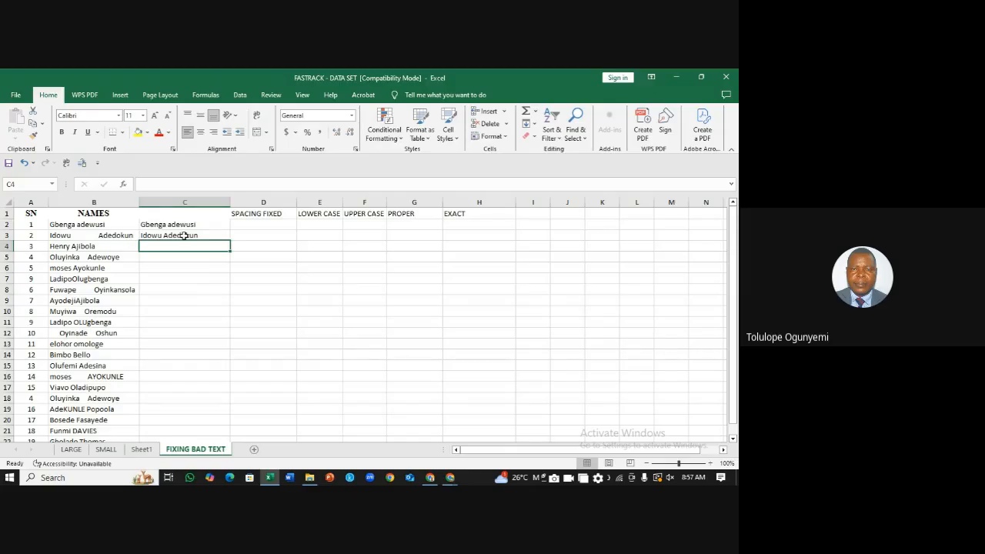
pyautogui.write('=tr')
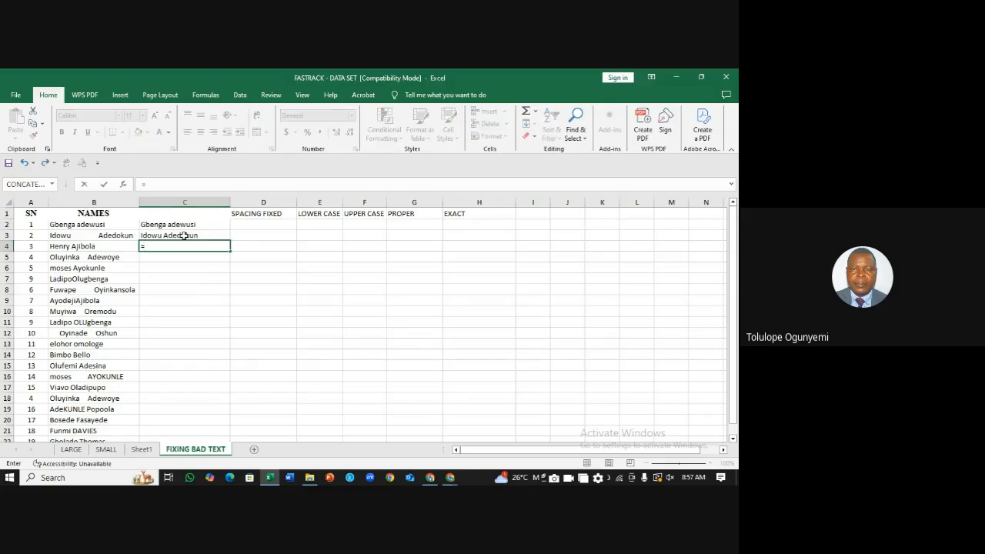
pyautogui.press('Escape')
pyautogui.press('Escape')
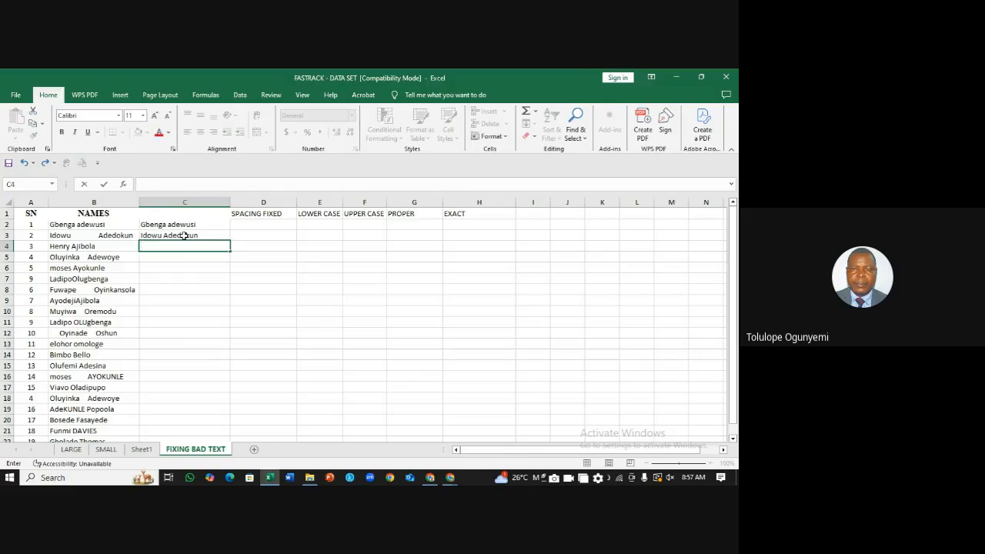
pyautogui.click(331, 252)
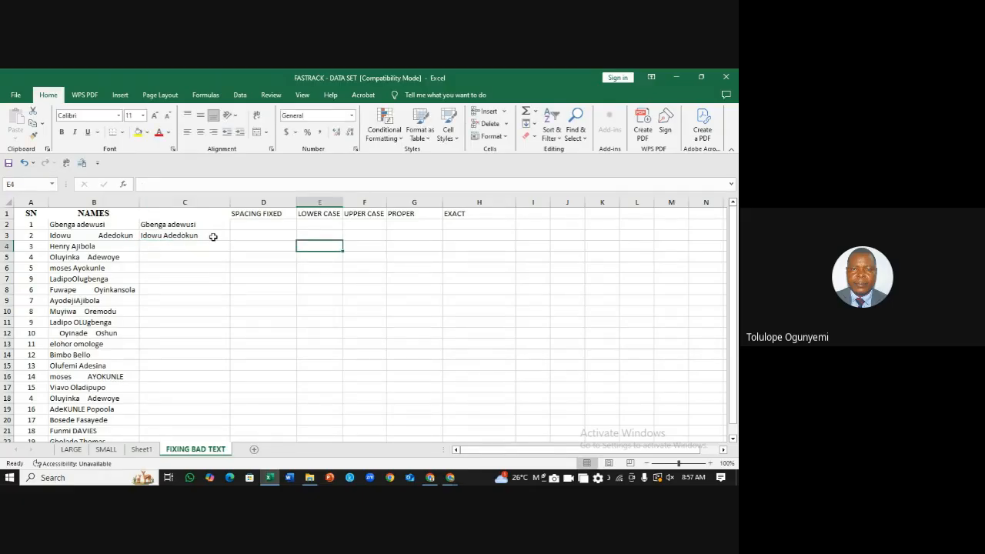
pyautogui.click(201, 237)
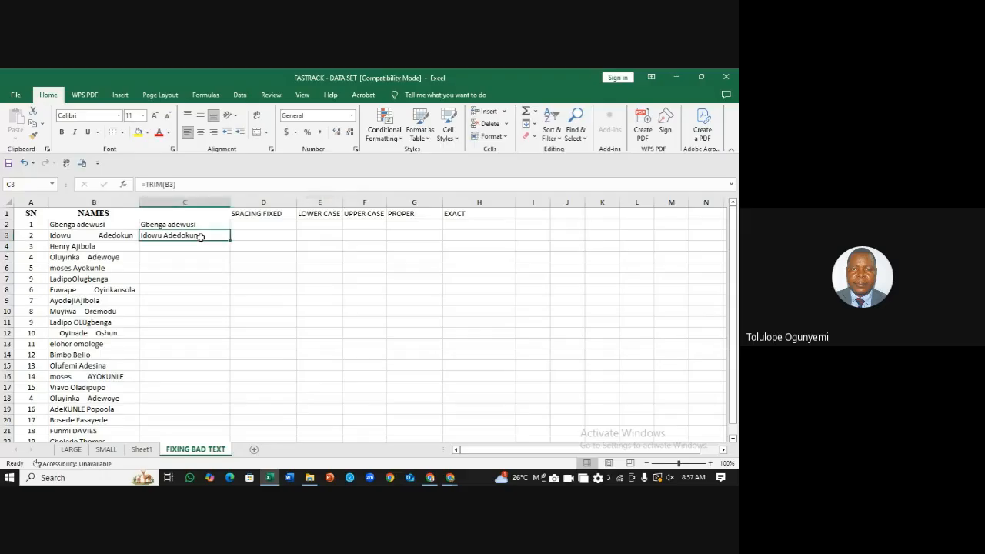
pyautogui.press('Delete')
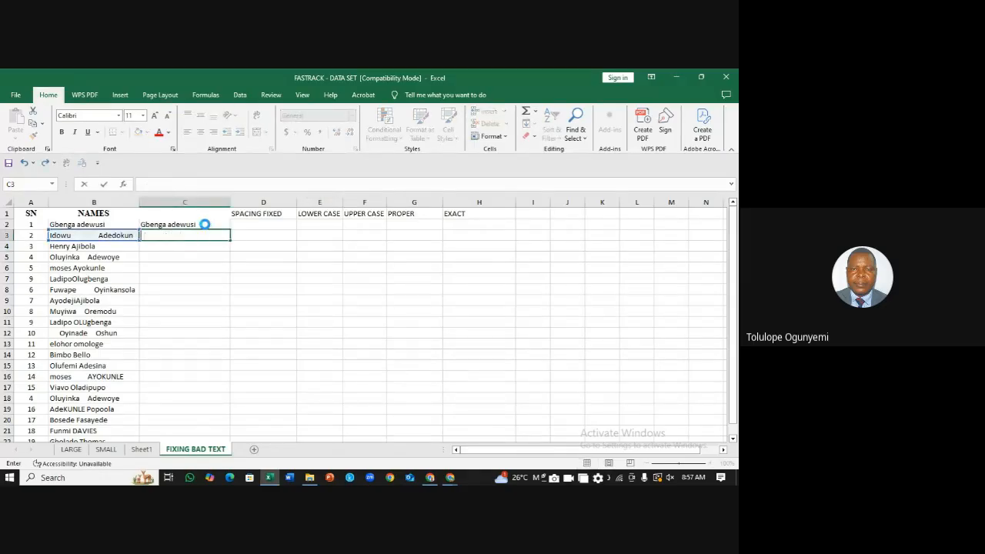
pyautogui.click(204, 224)
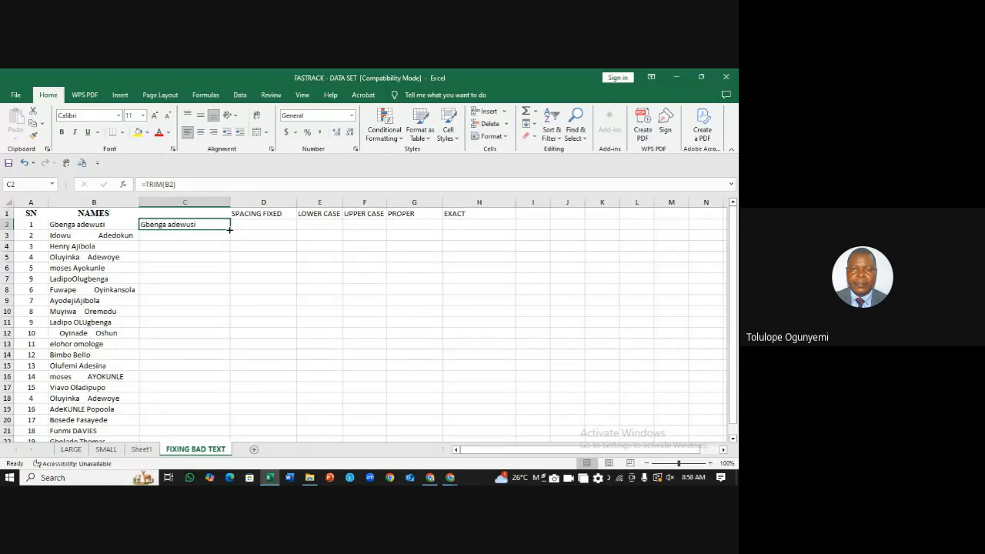
# Step: Fill =TRIM(B2) down column C to row 22 and compare the results with the original names
pyautogui.doubleClick(229, 229)
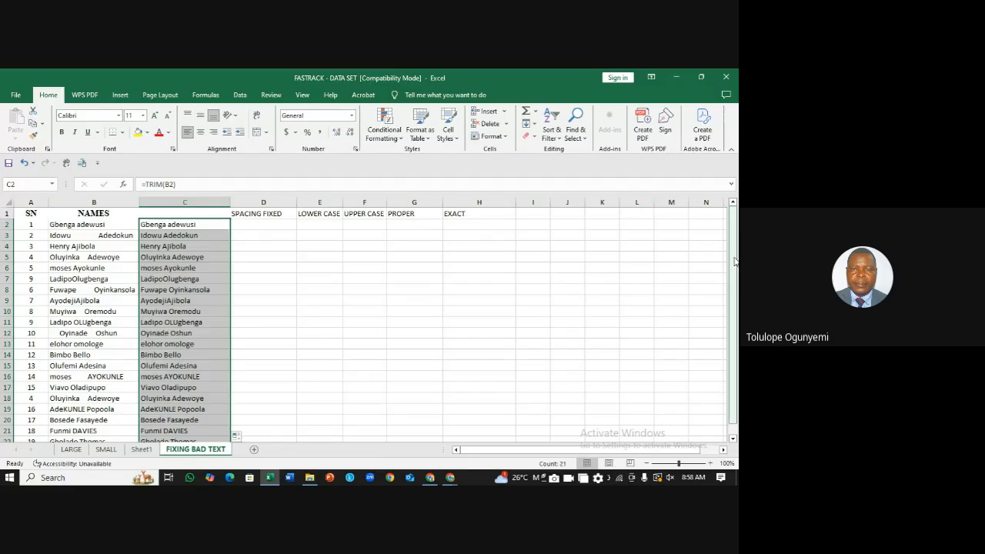
pyautogui.scroll(-1, 735, 262)
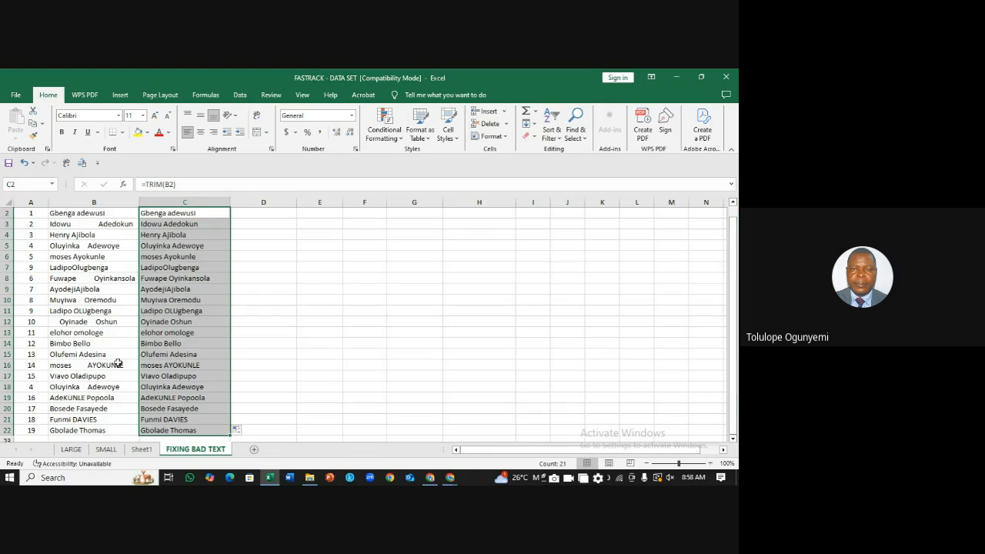
pyautogui.click(91, 366)
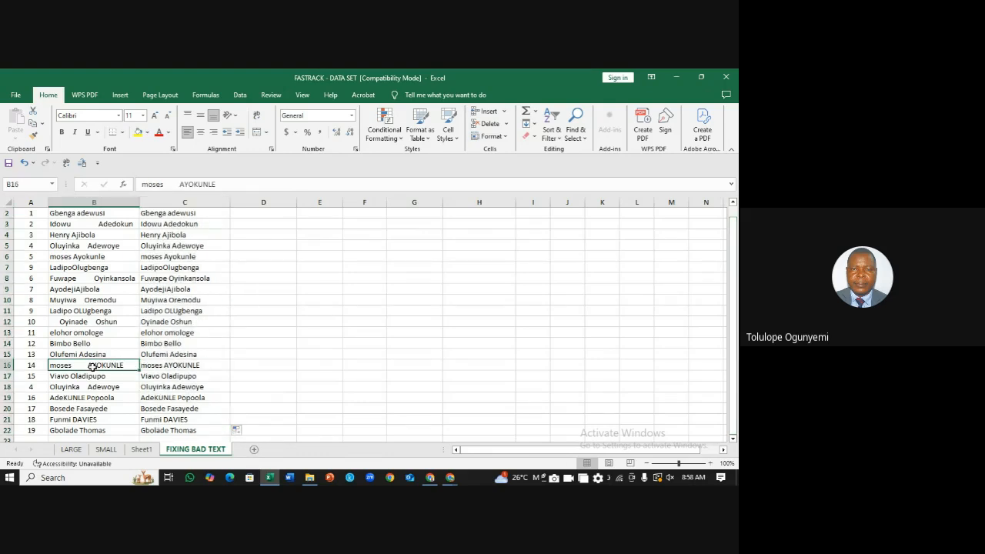
pyautogui.press('Up')
pyautogui.press('Up')
pyautogui.press('Up')
pyautogui.press('Up')
pyautogui.press('Up')
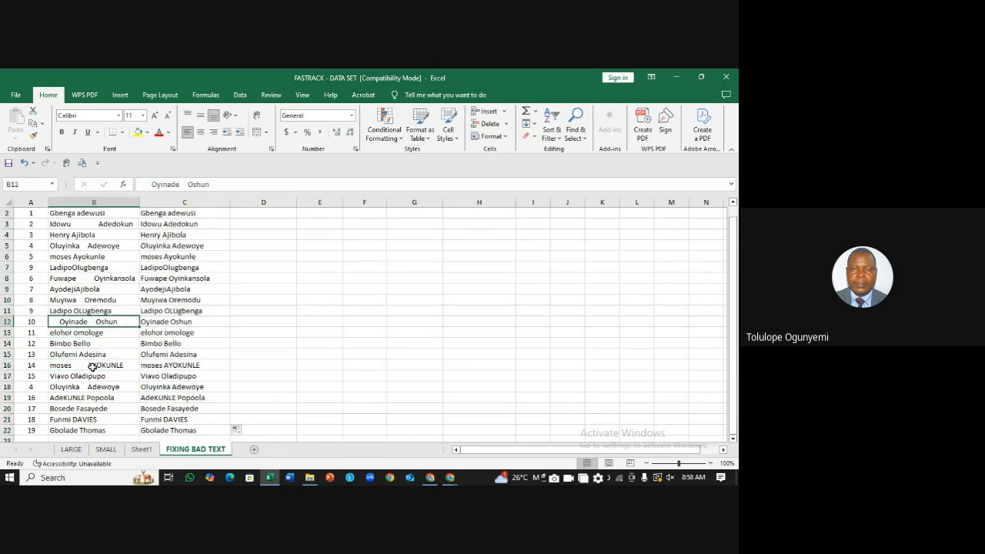
pyautogui.press('Up')
pyautogui.press('Up')
pyautogui.press('Up')
pyautogui.press('Up')
pyautogui.press('Up')
pyautogui.press('Up')
pyautogui.press('Up')
pyautogui.press('Up')
pyautogui.press('Up')
pyautogui.press('Up')
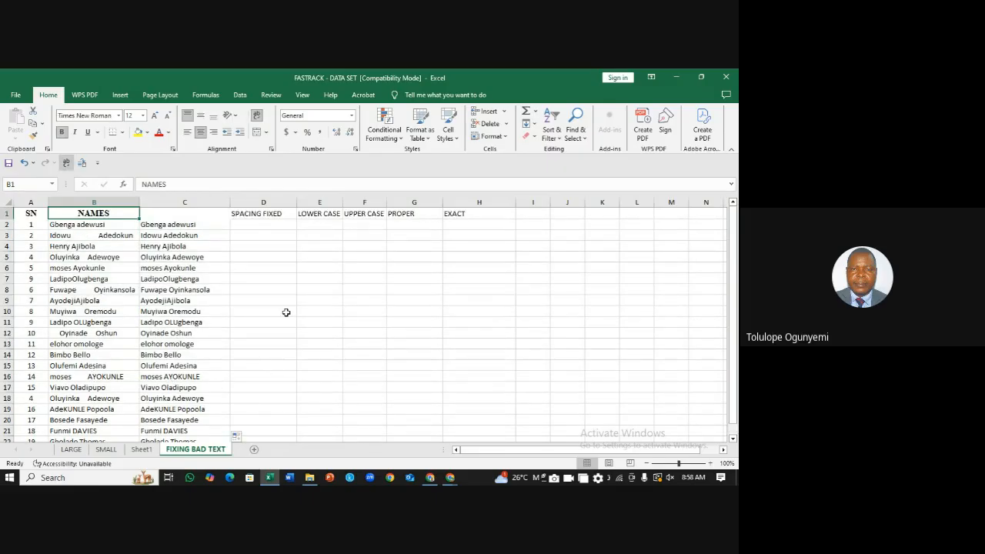
# Step: Head column C with SPACING above the trimmed names
pyautogui.click(182, 214)
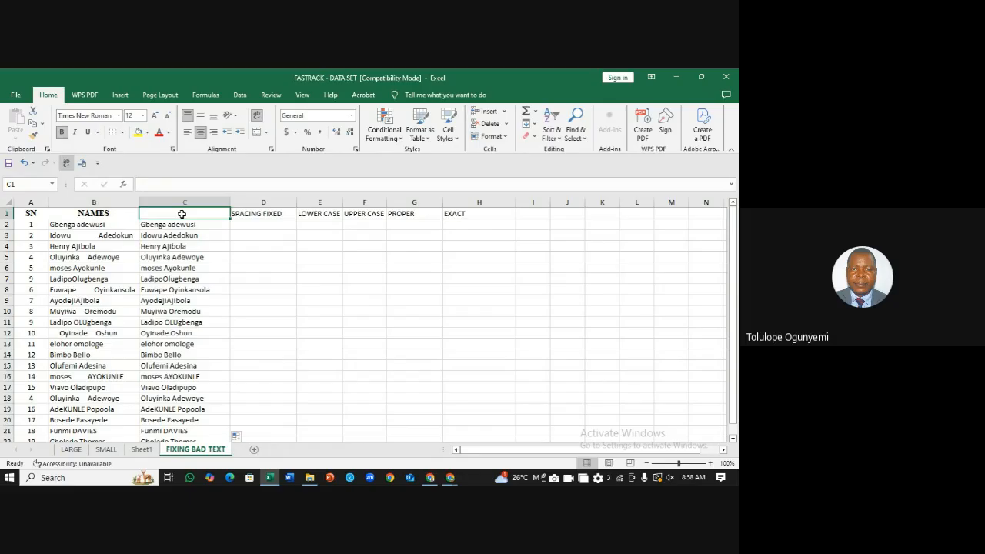
pyautogui.write('SPA')
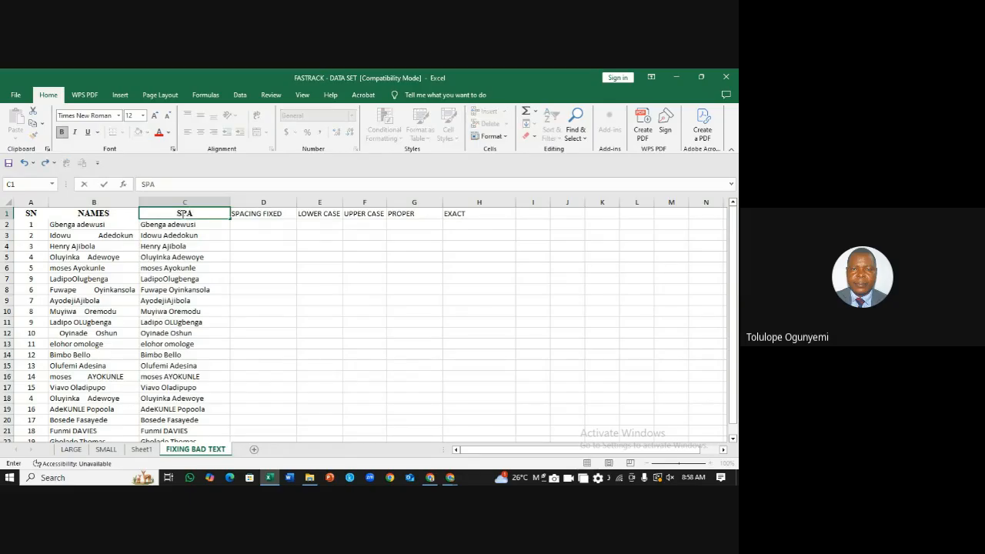
pyautogui.write('CING')
pyautogui.click(246, 243)
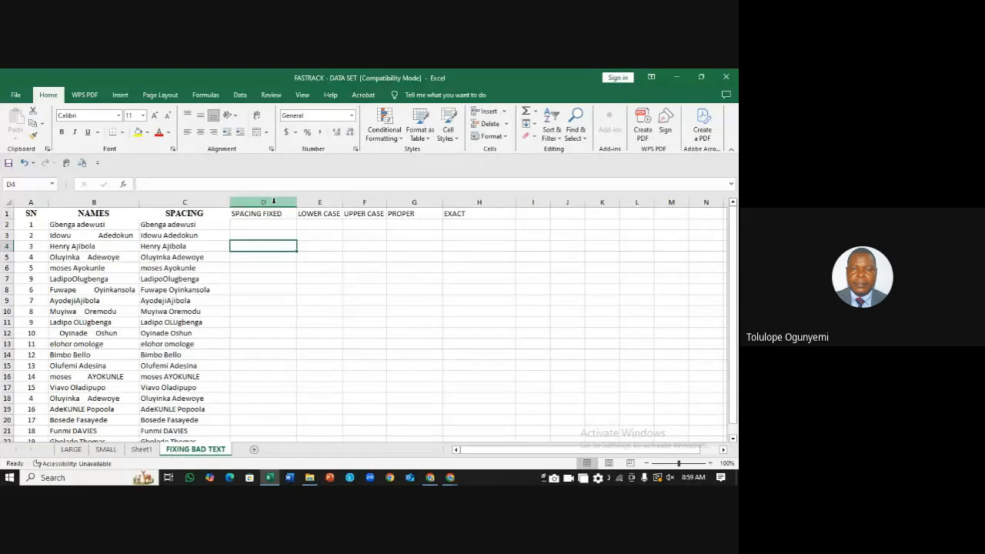
pyautogui.rightClick(273, 201)
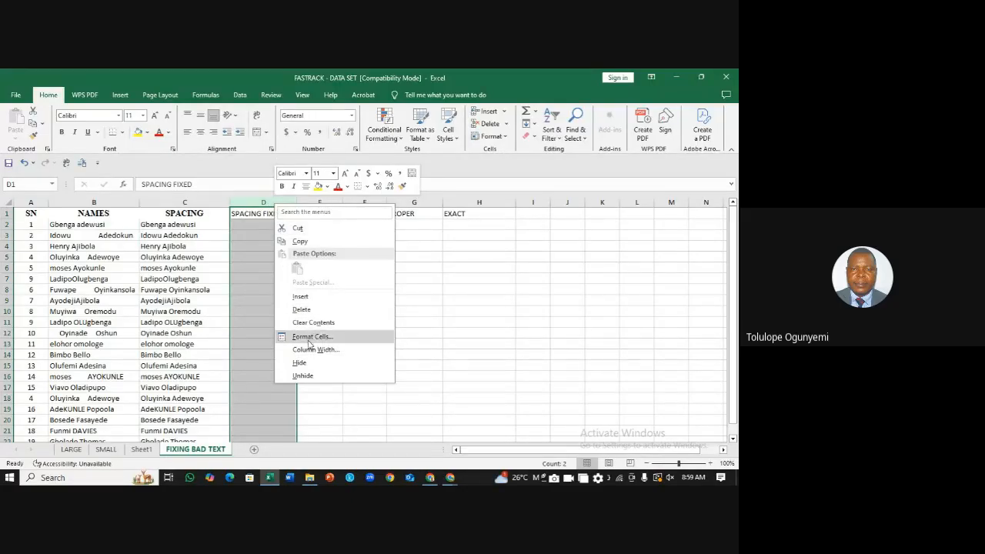
# Step: Delete the SPACING FIXED column and insert an empty column D before LOWER CASE
pyautogui.click(303, 310)
pyautogui.click(322, 284)
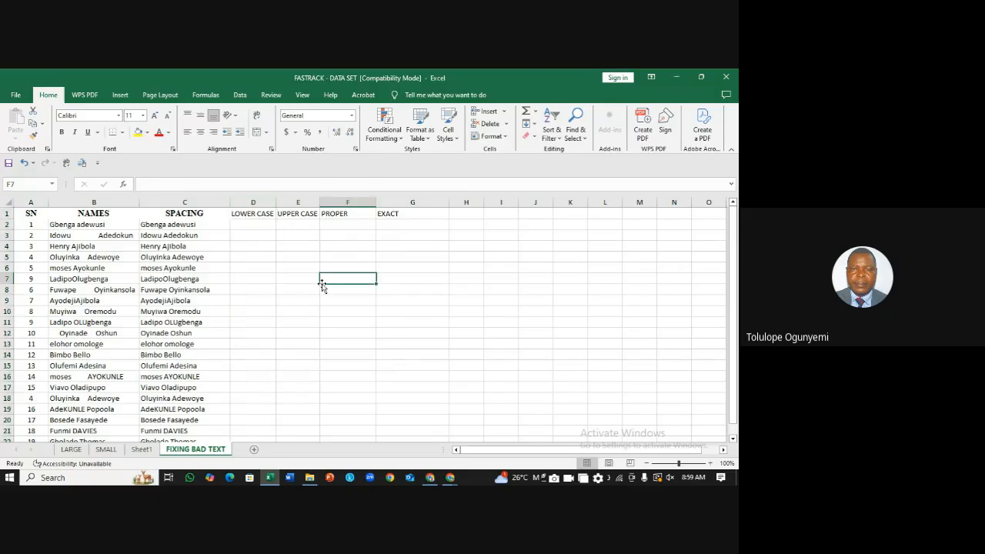
pyautogui.click(248, 202)
pyautogui.rightClick(248, 202)
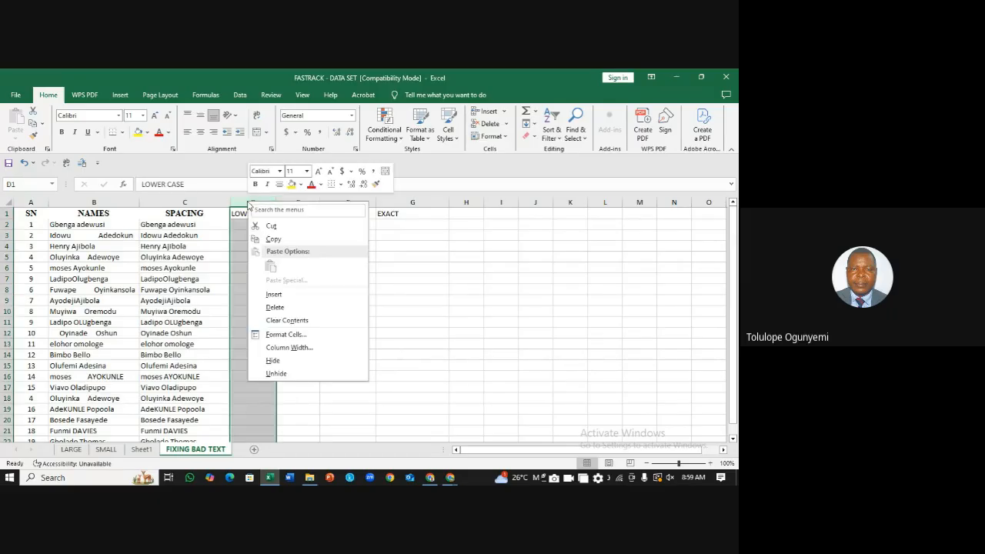
pyautogui.click(312, 292)
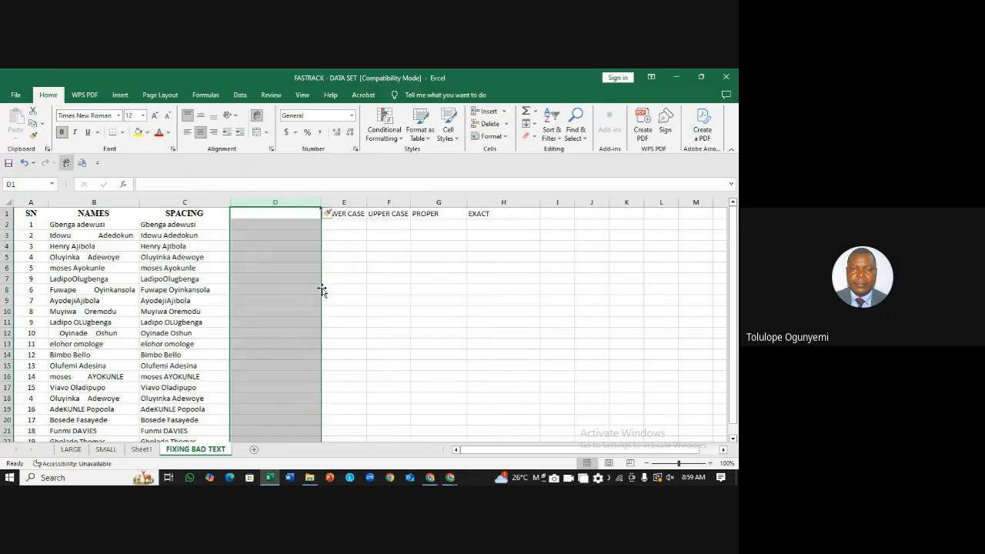
pyautogui.click(382, 280)
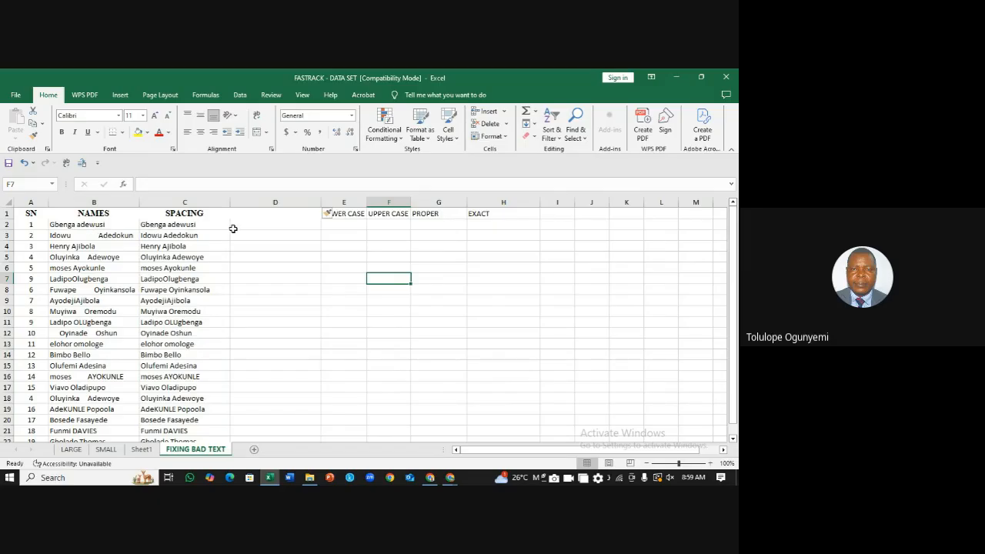
pyautogui.click(262, 223)
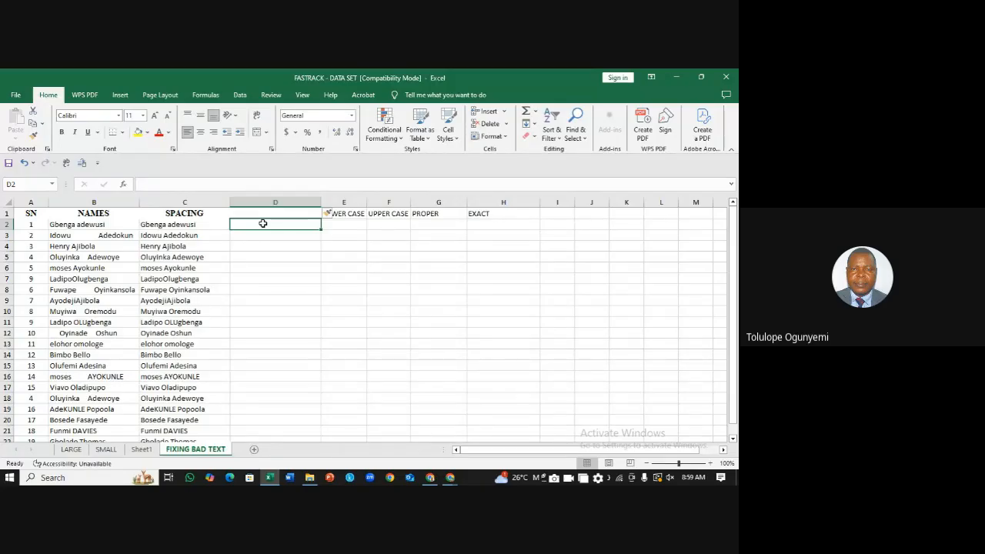
pyautogui.click(155, 224)
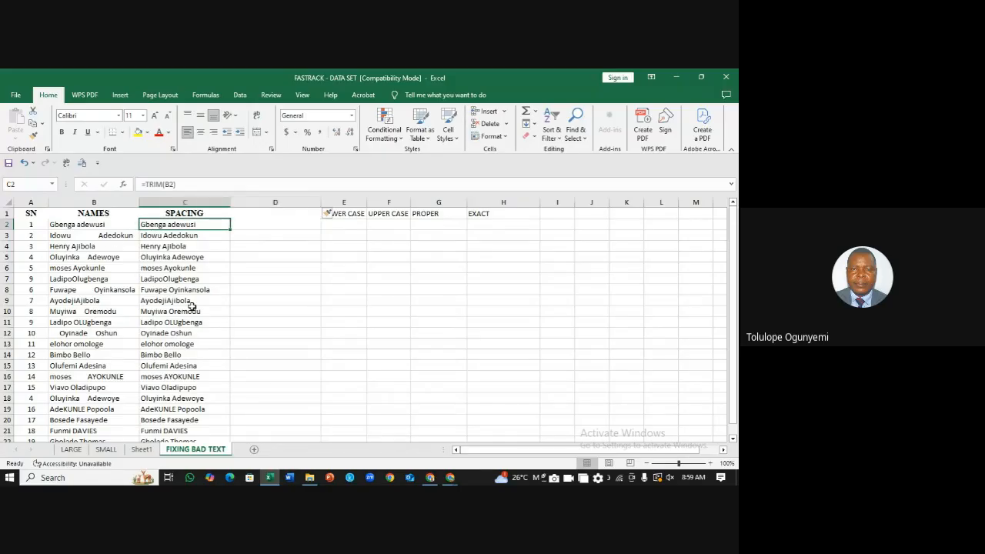
pyautogui.click(275, 223)
# Step: Enter the heading LOWER CASE in D1, fixing the 'LOWWER' typo
pyautogui.click(277, 213)
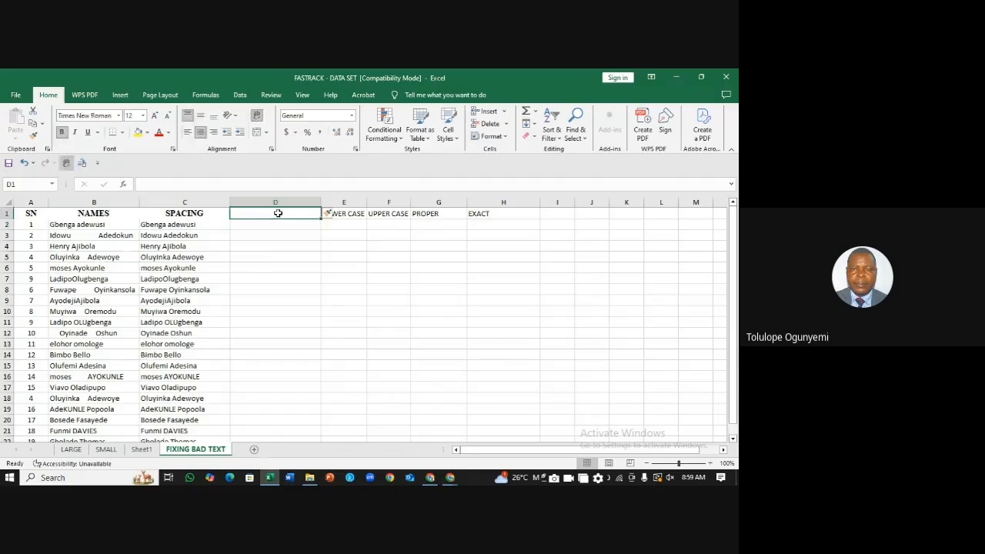
pyautogui.write('L')
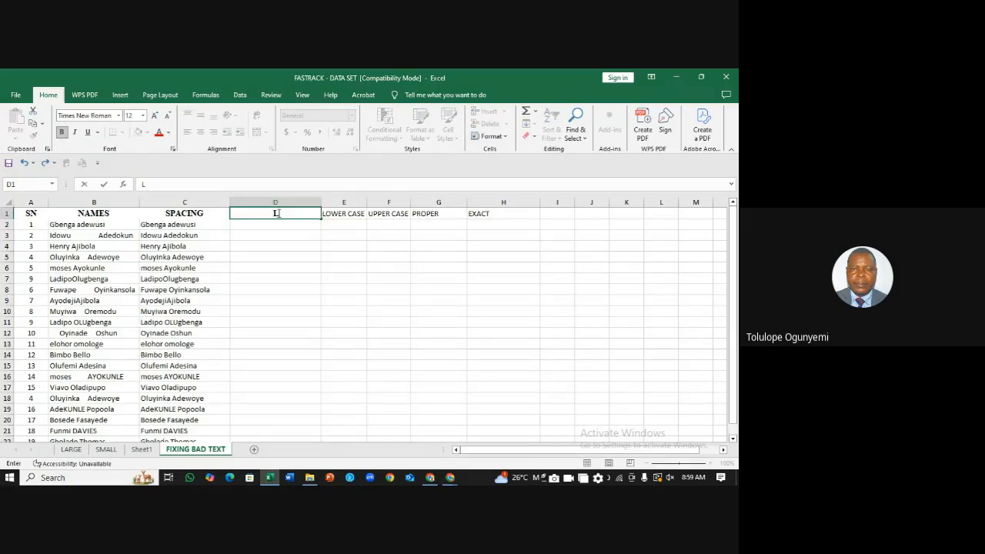
pyautogui.write('OWWER CASE')
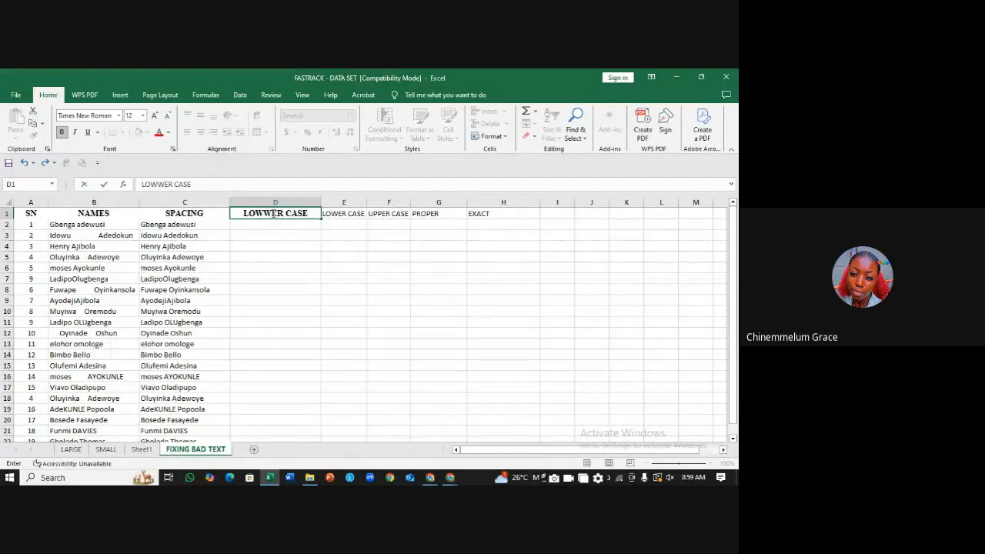
pyautogui.click(273, 214)
pyautogui.press('BackSpace')
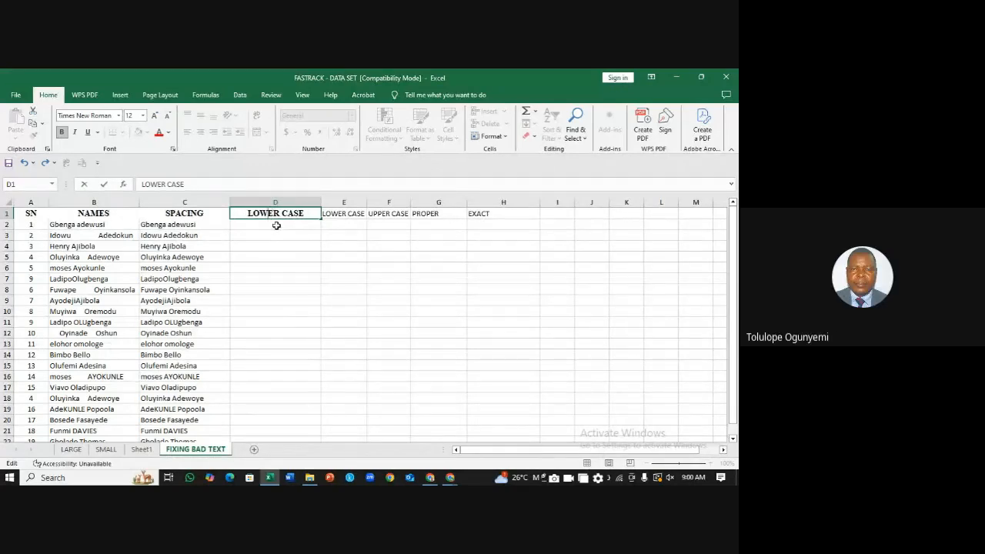
pyautogui.click(276, 225)
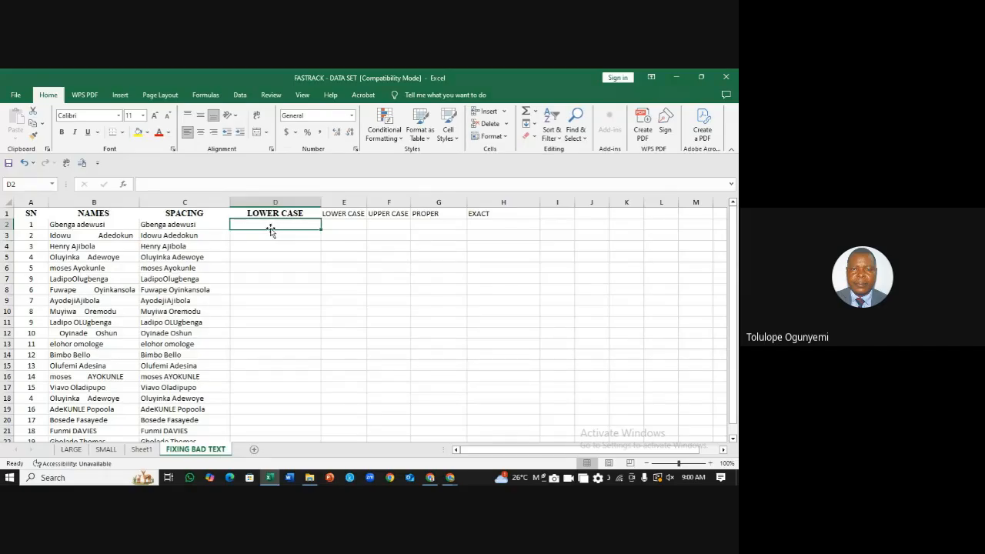
# Step: Enter =LOWER(C2) in D2 and copy it down the column
pyautogui.write('=')
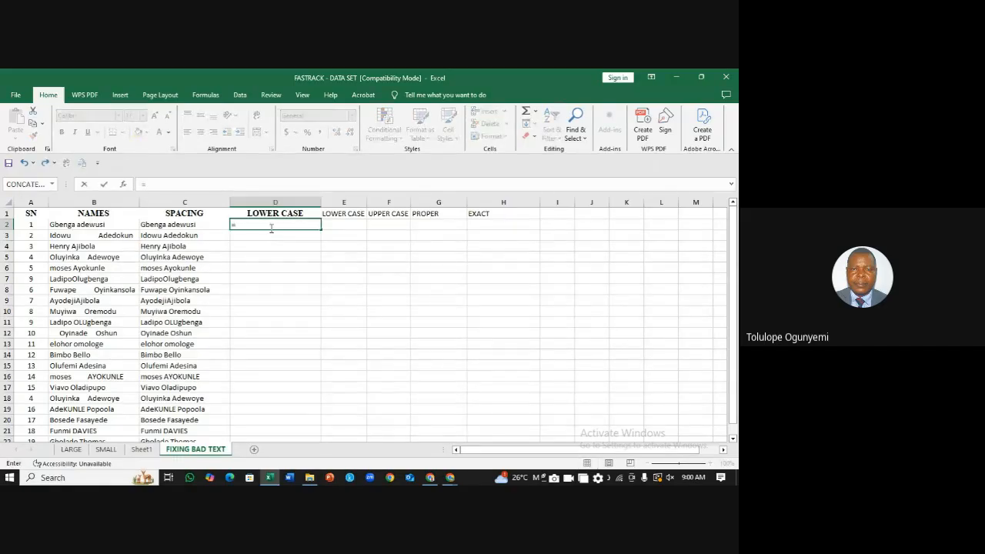
pyautogui.write('lower')
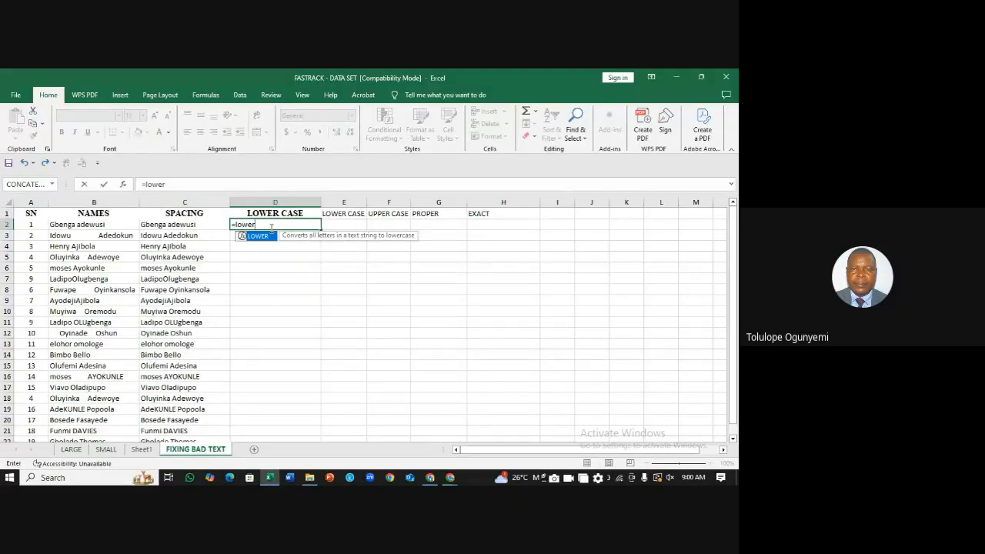
pyautogui.write('(')
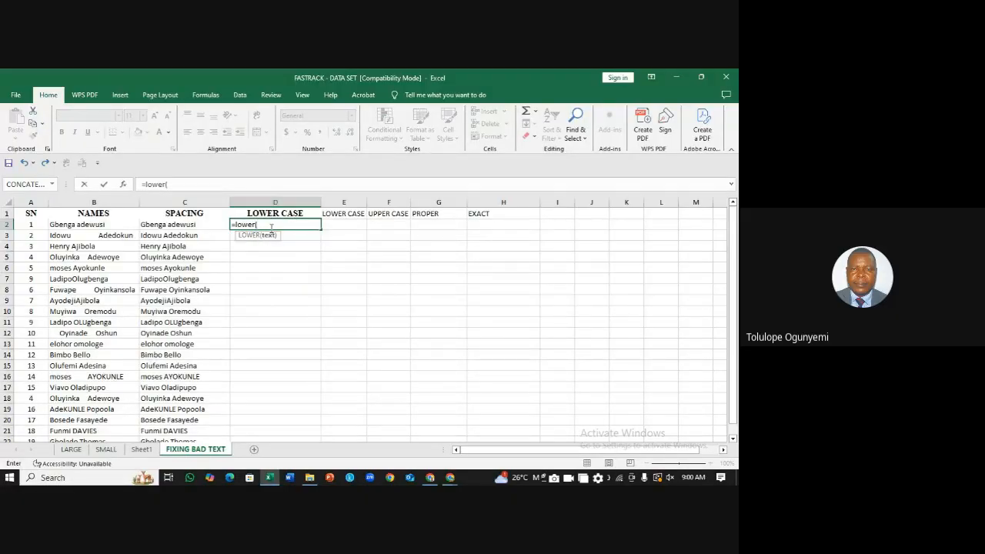
pyautogui.click(185, 225)
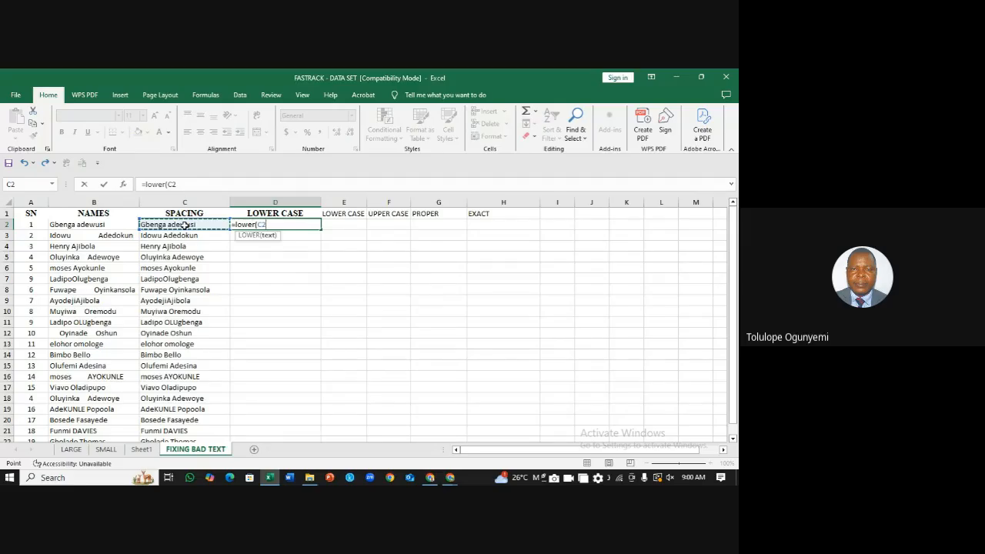
pyautogui.write(')')
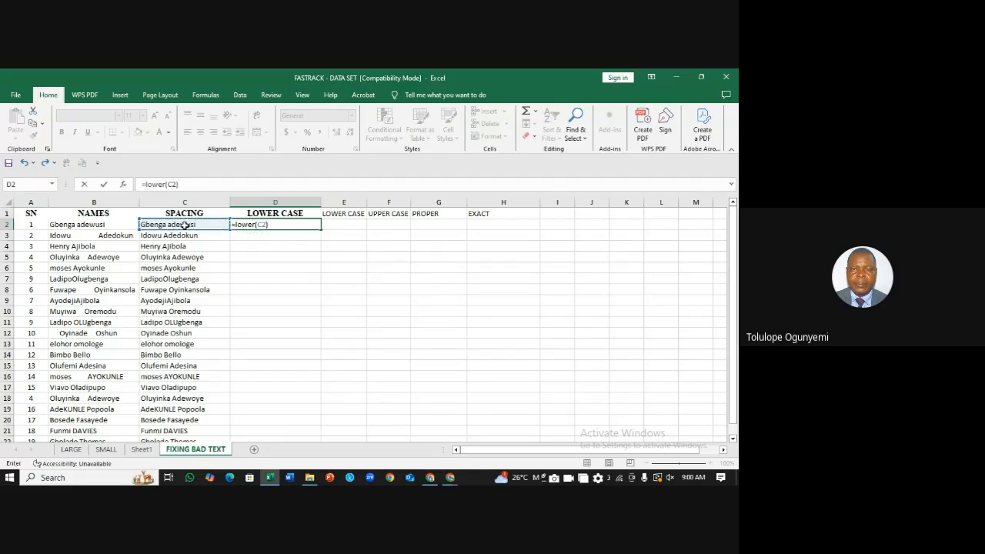
pyautogui.press('Return')
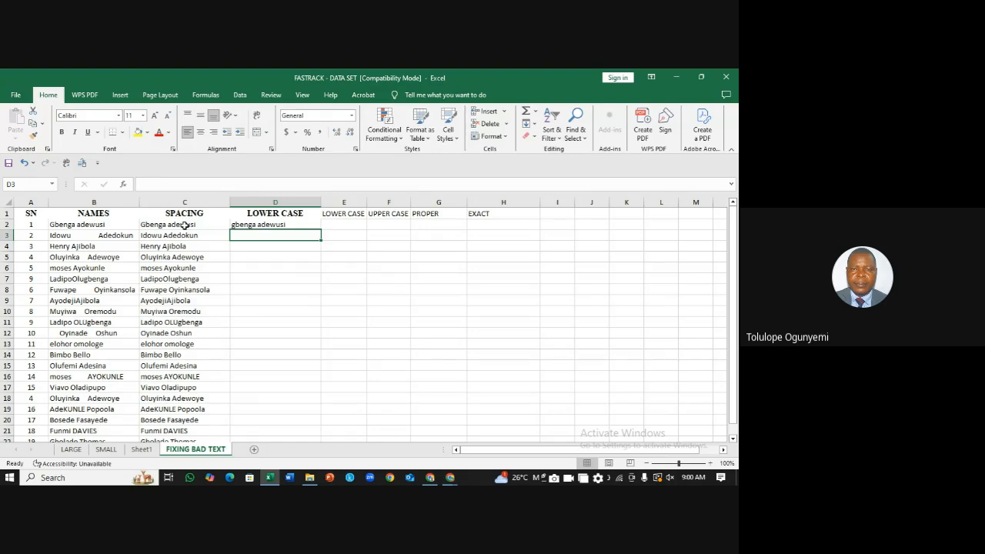
pyautogui.click(299, 225)
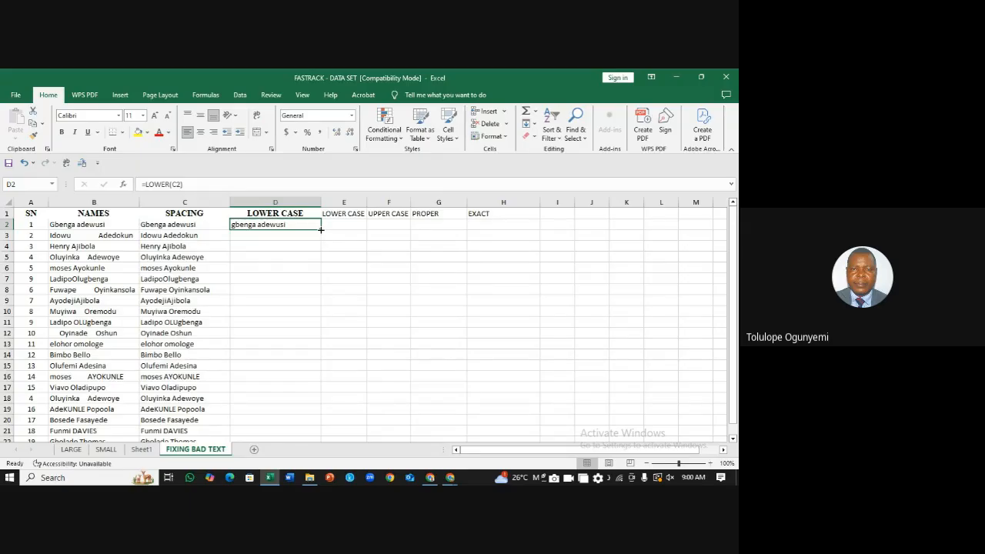
pyautogui.moveTo(321, 230); pyautogui.dragTo(321, 229)
pyautogui.doubleClick(321, 230)
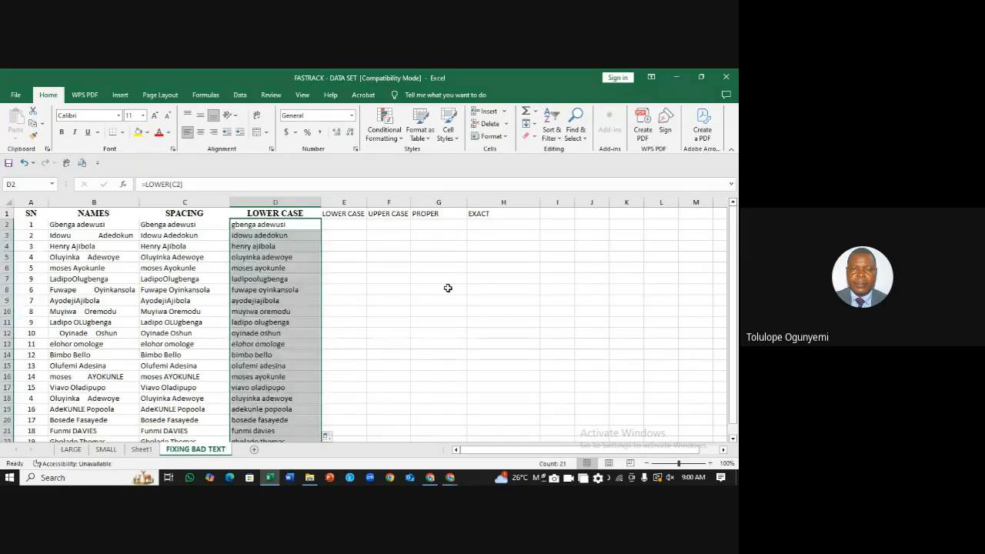
pyautogui.click(459, 299)
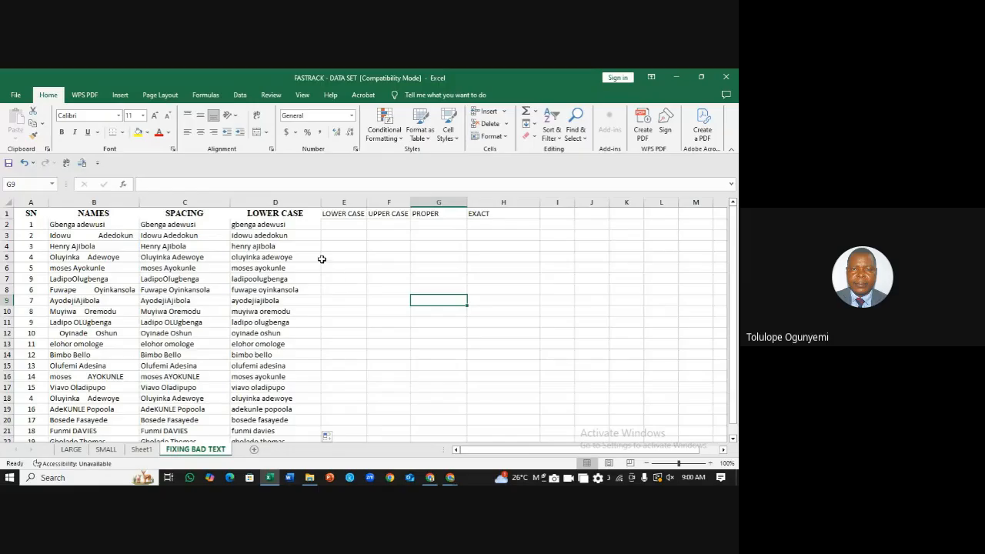
pyautogui.hotkey('ctrl', 'z')
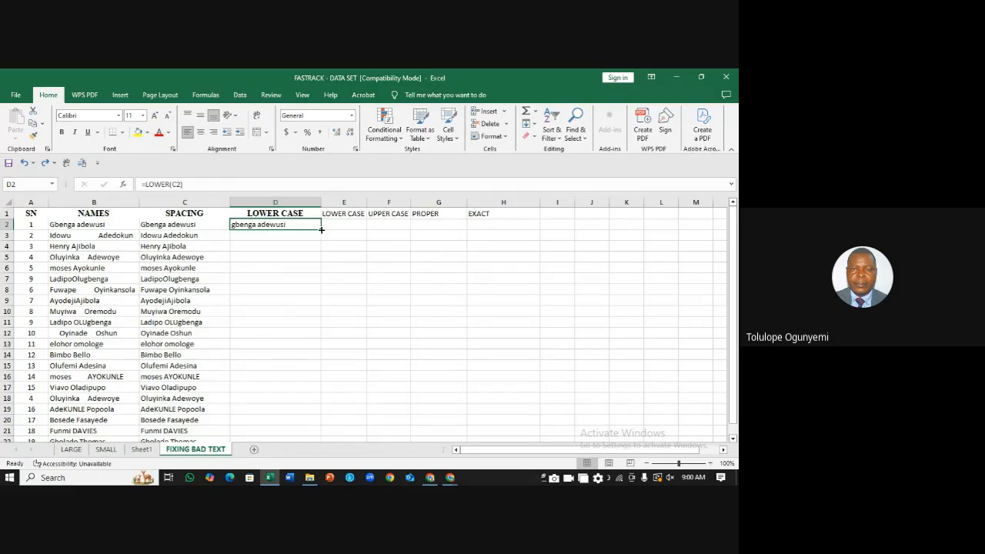
pyautogui.moveTo(322, 229); pyautogui.dragTo(322, 230)
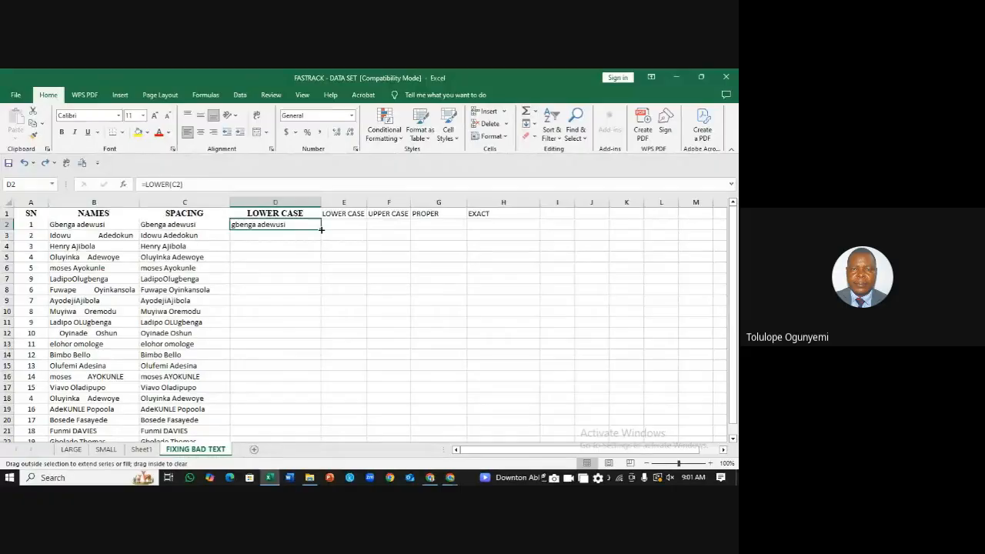
pyautogui.moveTo(321, 230); pyautogui.dragTo(314, 424)
pyautogui.click(462, 343)
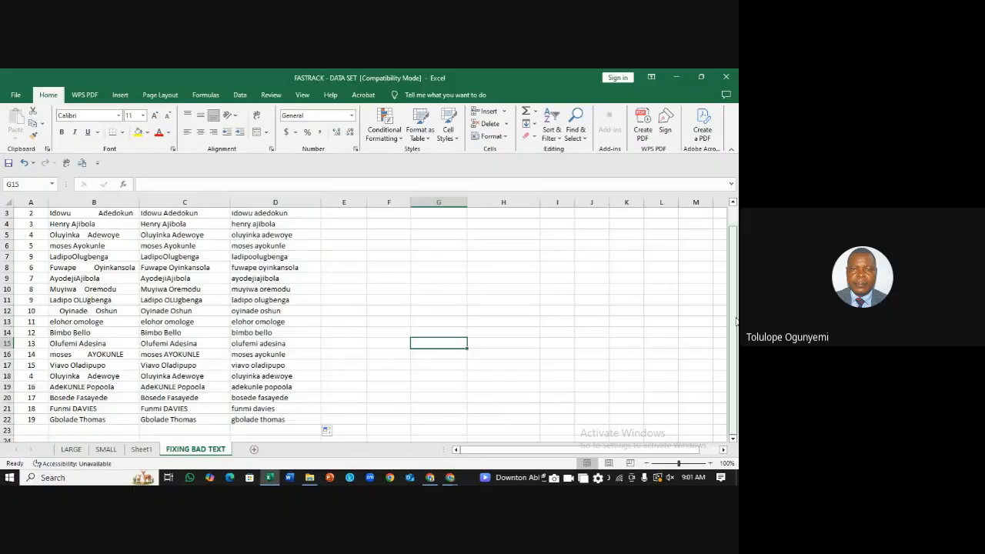
pyautogui.moveTo(737, 322); pyautogui.dragTo(737, 314)
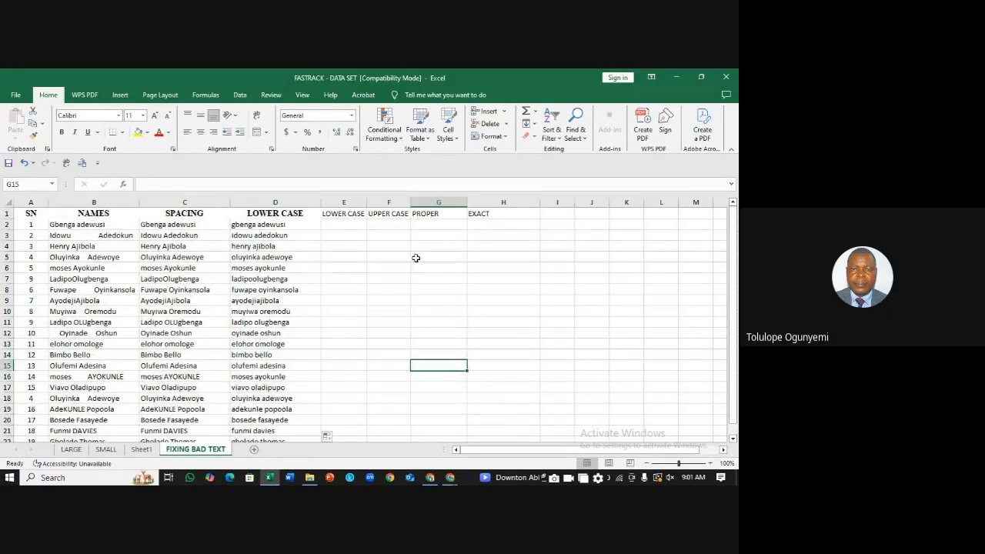
# Step: Delete the duplicate LOWER CASE label column E, insert a blank column before UPPER CASE, and select E1
pyautogui.click(355, 202)
pyautogui.rightClick(355, 203)
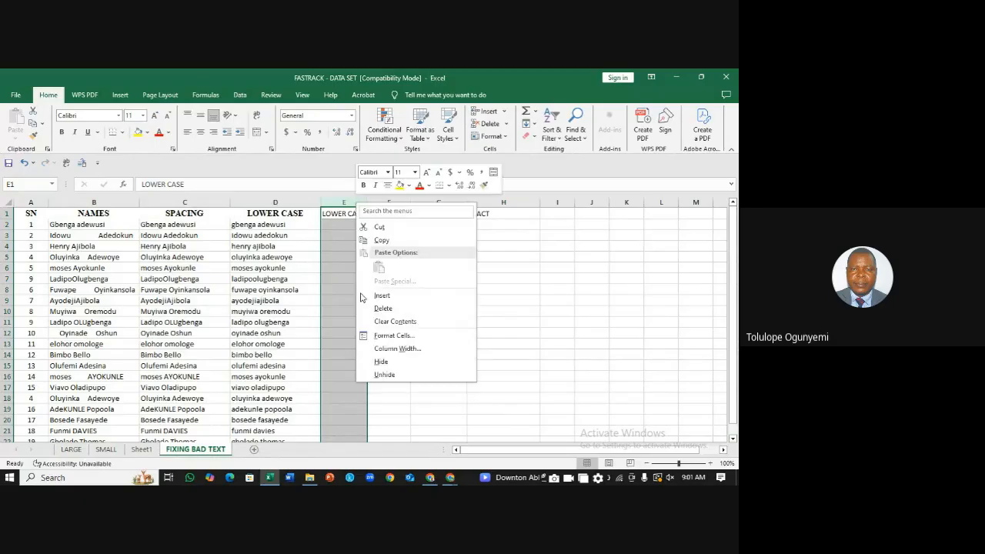
pyautogui.click(389, 308)
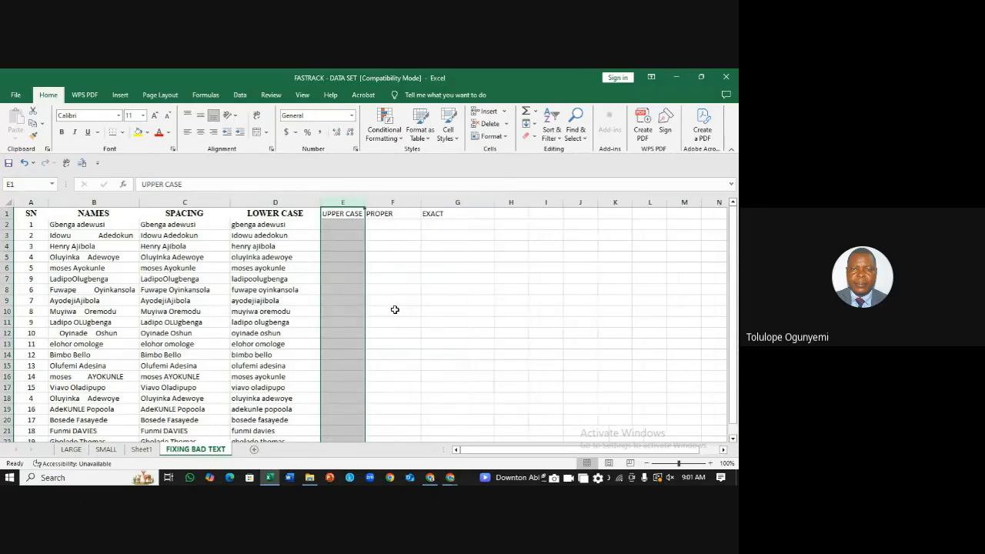
pyautogui.rightClick(332, 200)
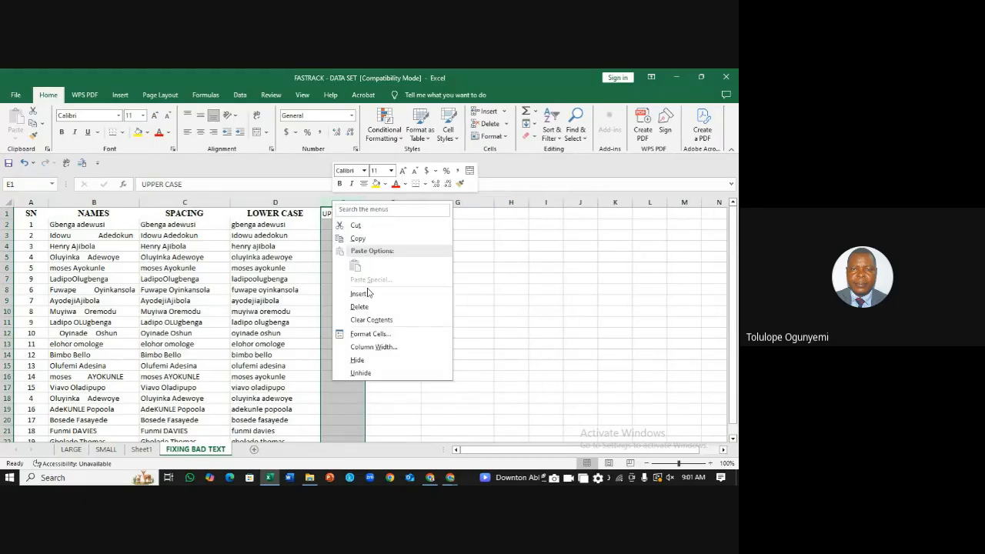
pyautogui.click(363, 297)
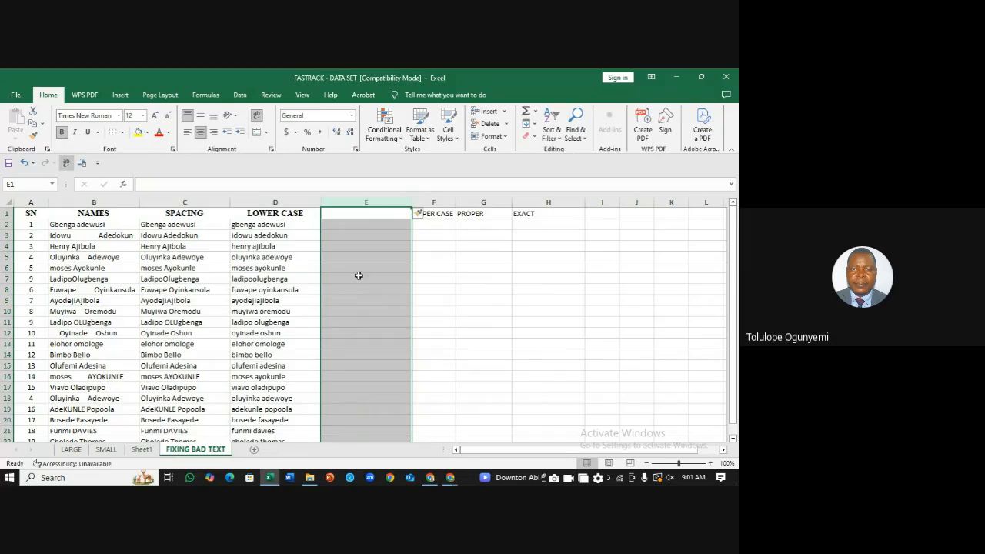
pyautogui.click(351, 223)
pyautogui.click(349, 213)
# Step: Give column E the heading 'UPPER CASE'
pyautogui.write('upper')
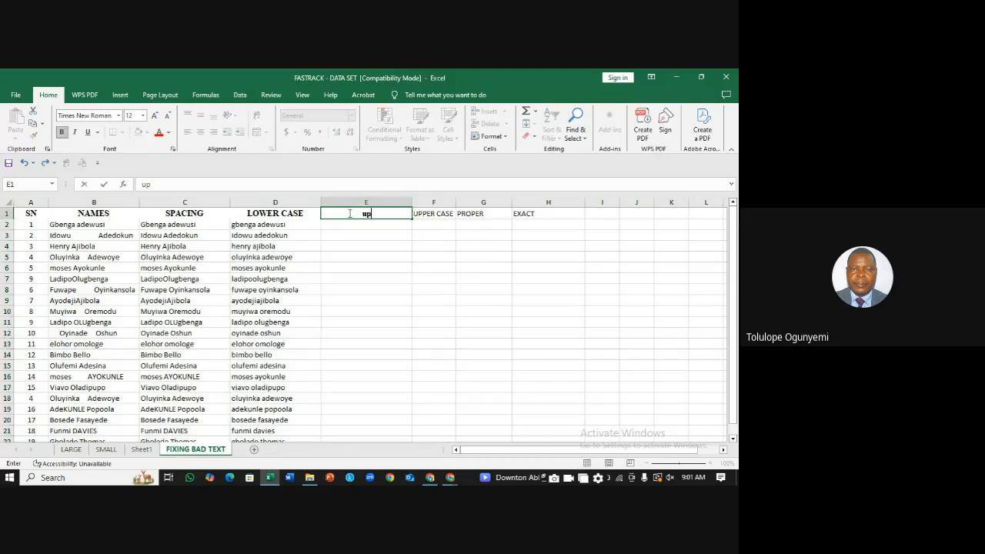
pyautogui.press('BackSpace')
pyautogui.press('BackSpace')
pyautogui.press('BackSpace')
pyautogui.press('BackSpace')
pyautogui.press('BackSpace')
pyautogui.write('UPPER CASE')
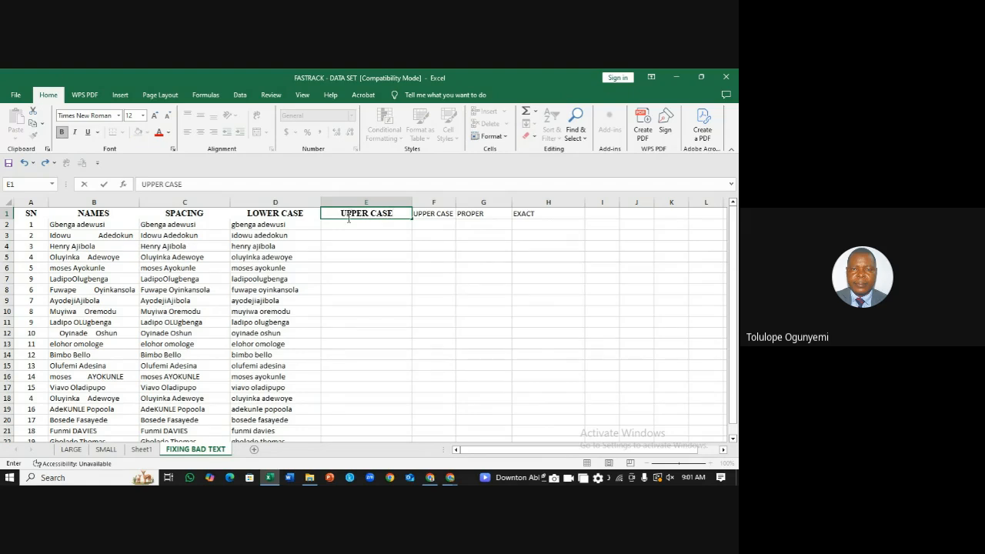
pyautogui.press('Return')
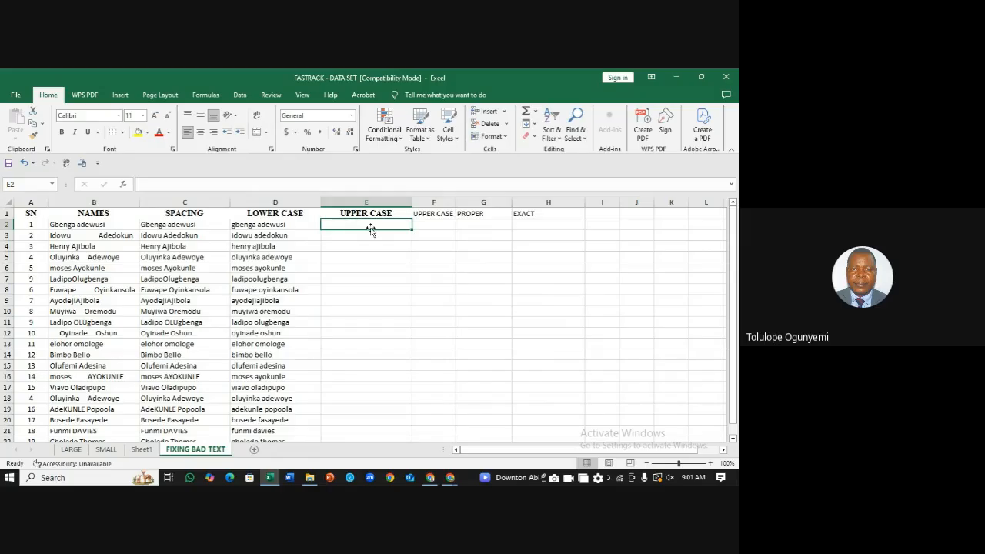
# Step: Enter =UPPER(D2) in E2 and fill it down the whole name list
pyautogui.write('=')
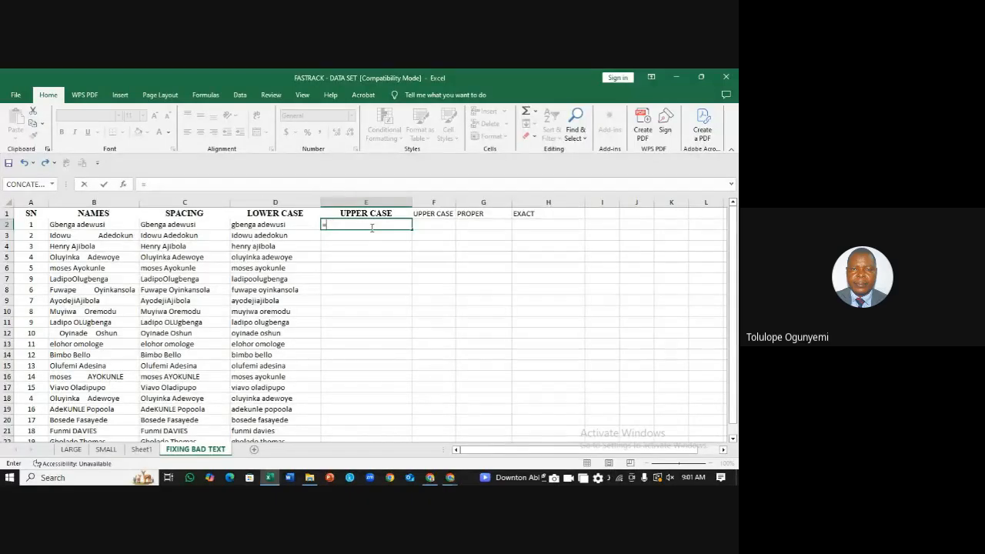
pyautogui.write('upper')
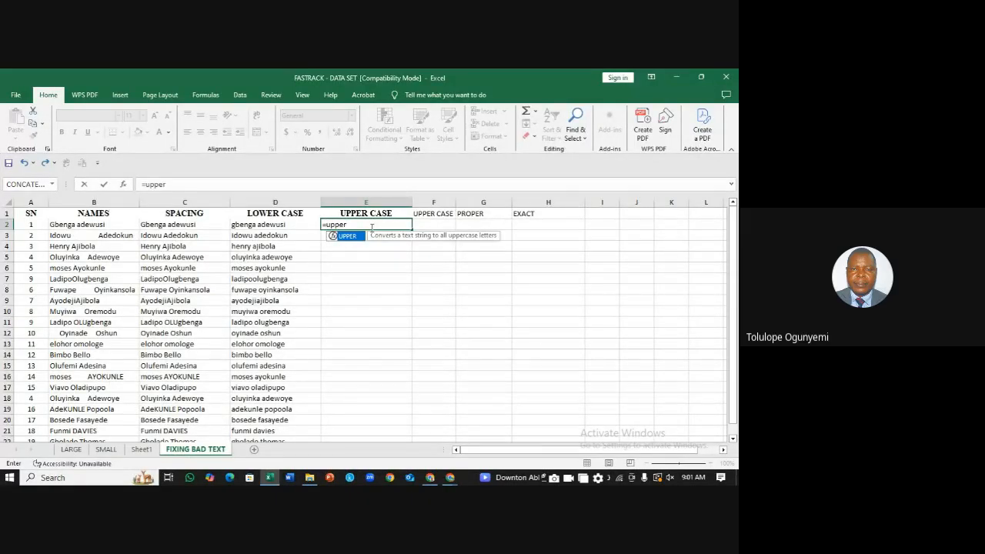
pyautogui.write('(')
pyautogui.click(267, 225)
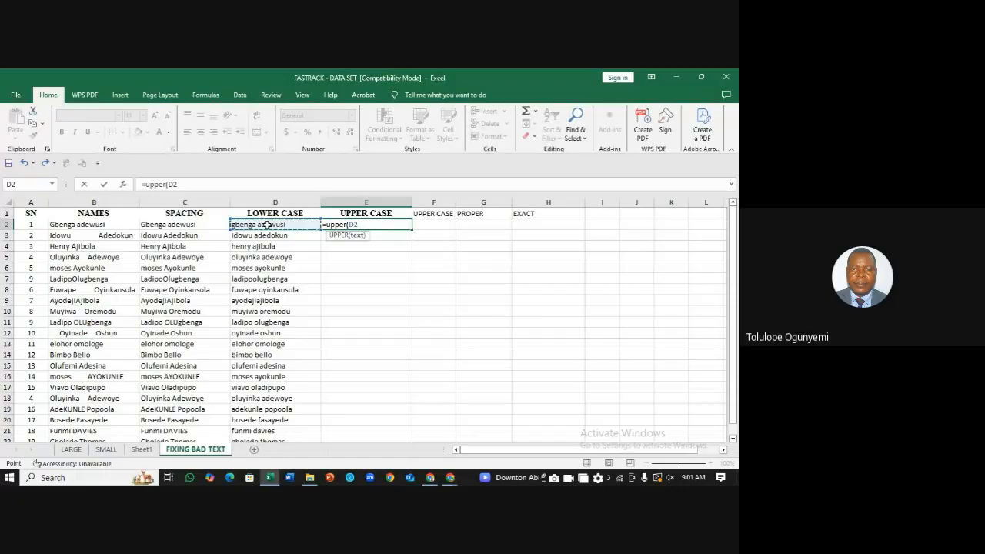
pyautogui.press('Return')
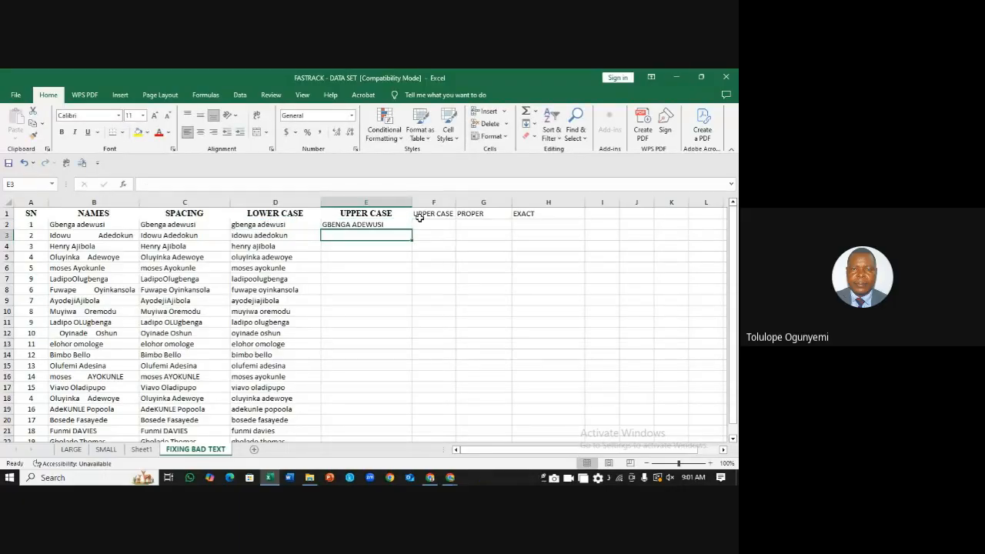
pyautogui.click(394, 224)
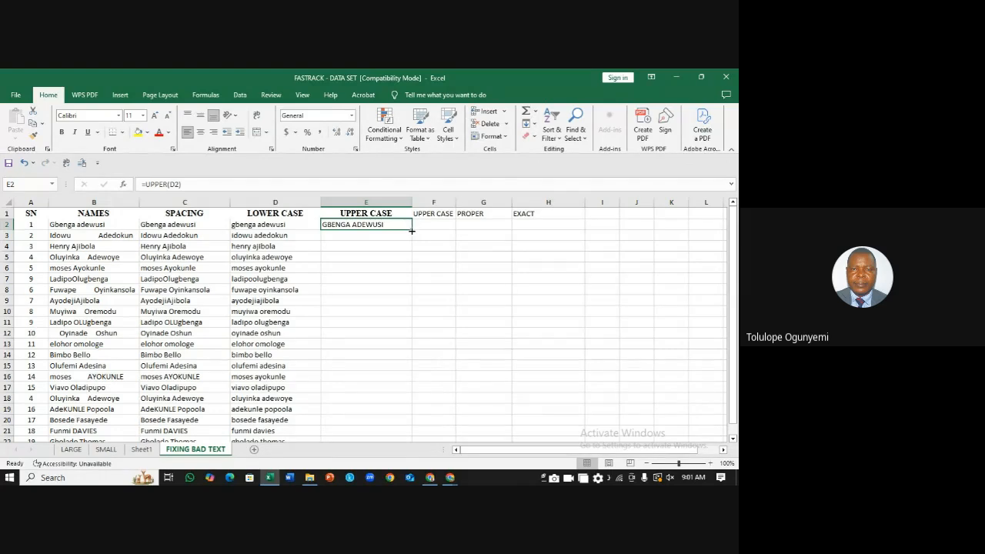
pyautogui.doubleClick(412, 230)
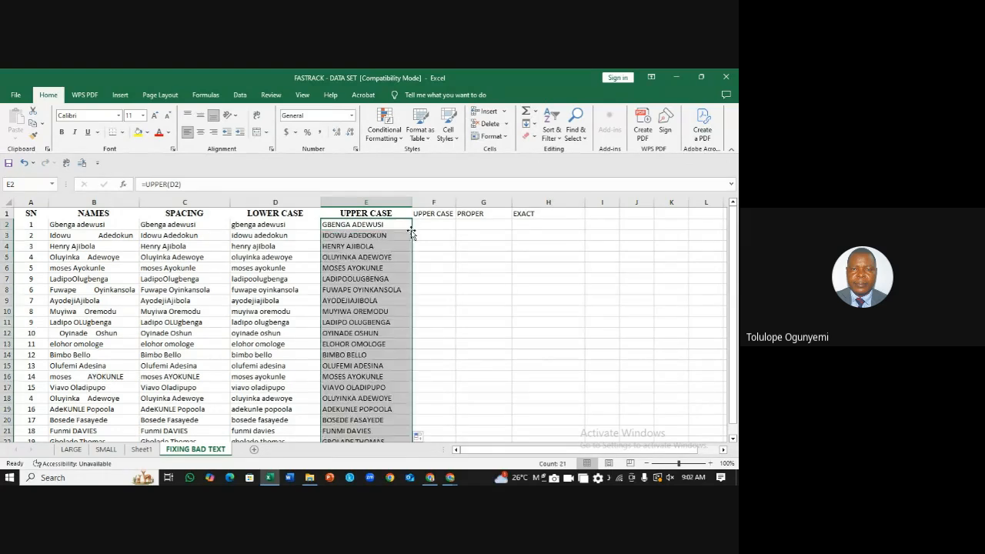
pyautogui.click(447, 203)
# Step: Delete the stray UPPER CASE label column F and insert a blank column in its place
pyautogui.rightClick(447, 204)
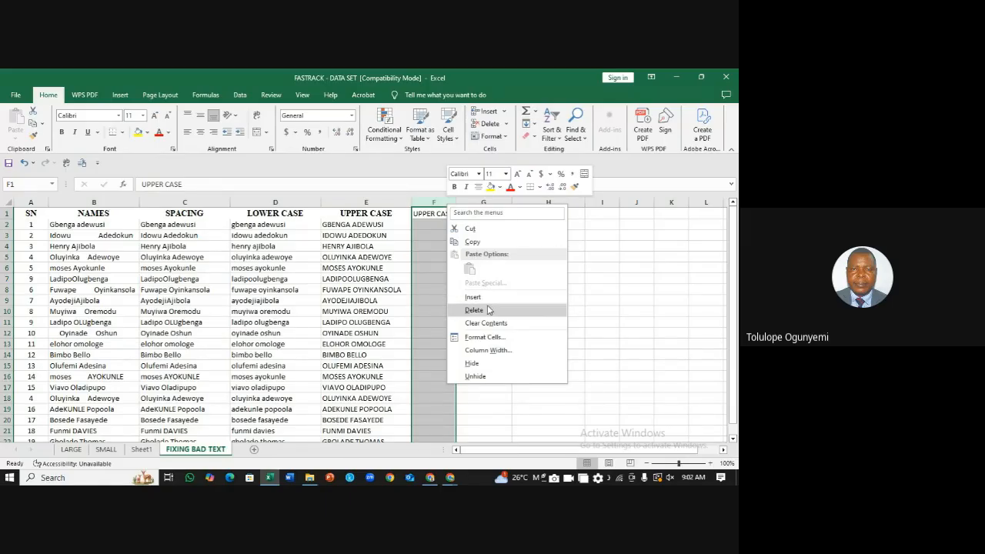
pyautogui.click(488, 310)
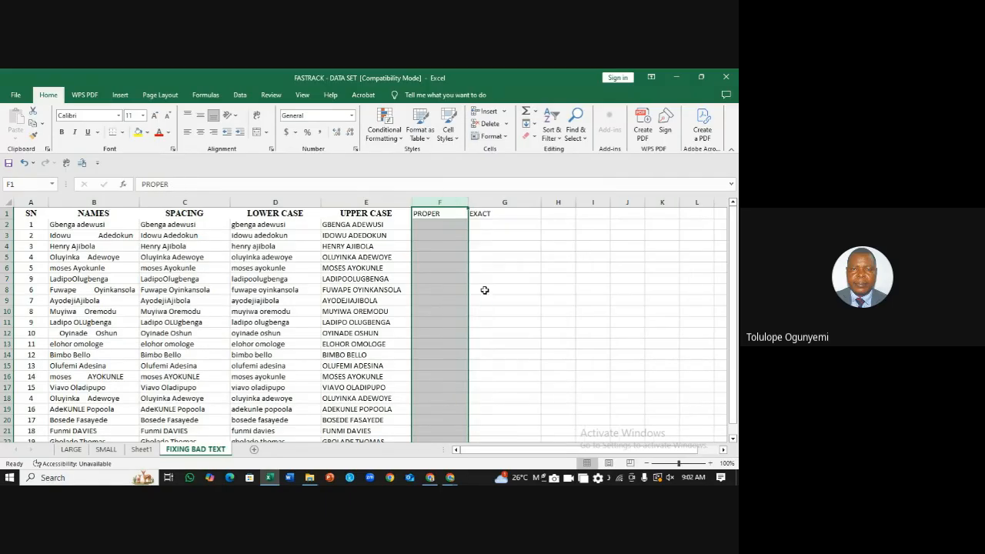
pyautogui.rightClick(431, 205)
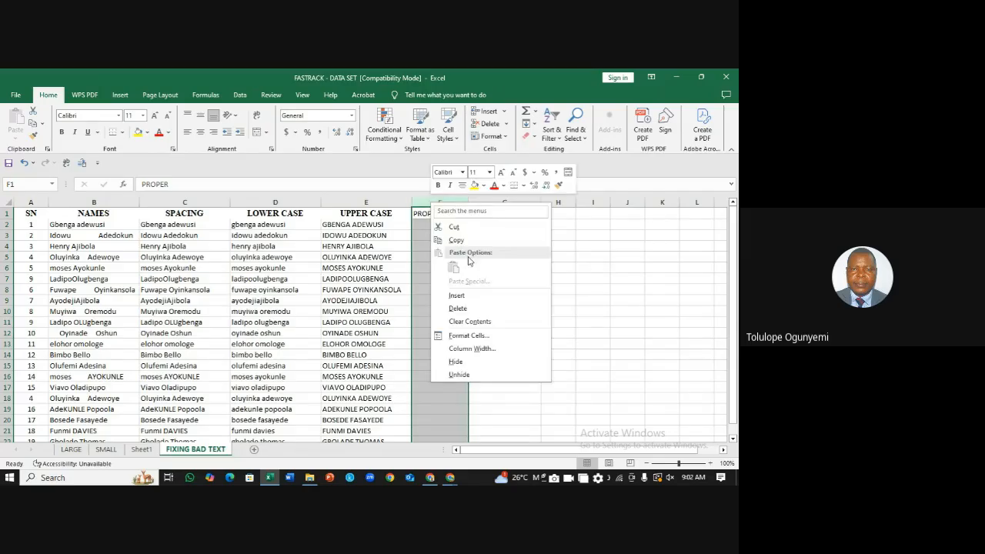
pyautogui.click(462, 295)
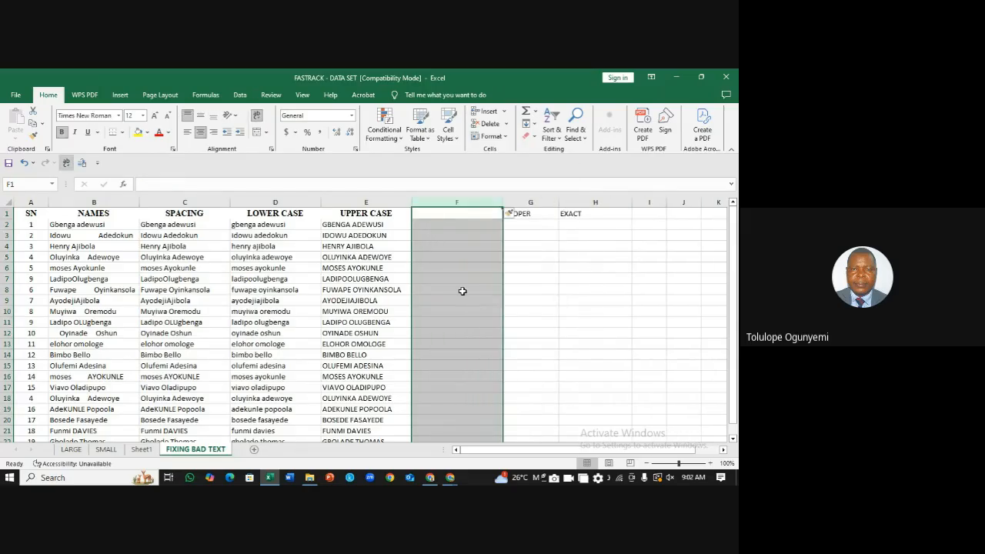
pyautogui.click(445, 224)
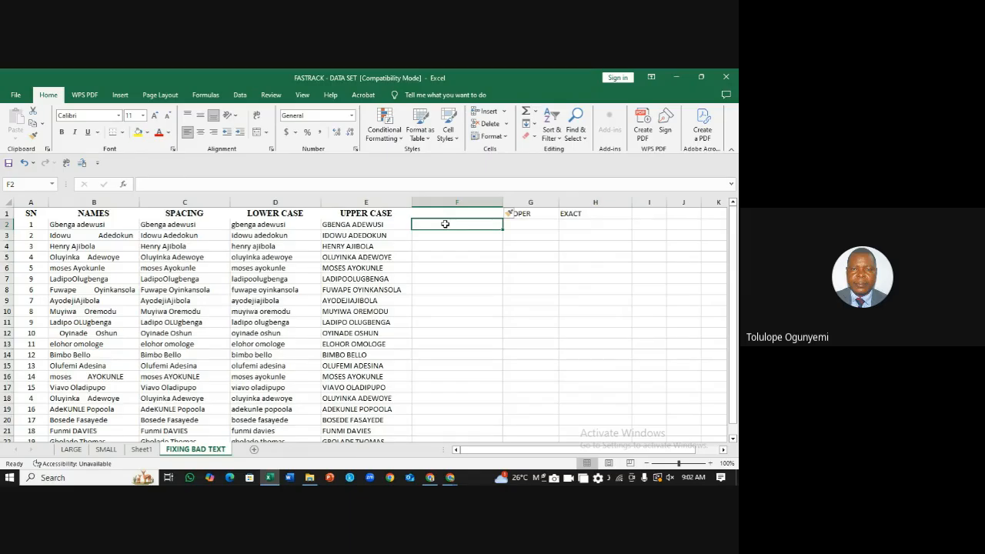
# Step: Give column F the heading 'PROPER'
pyautogui.click(453, 213)
pyautogui.write('p')
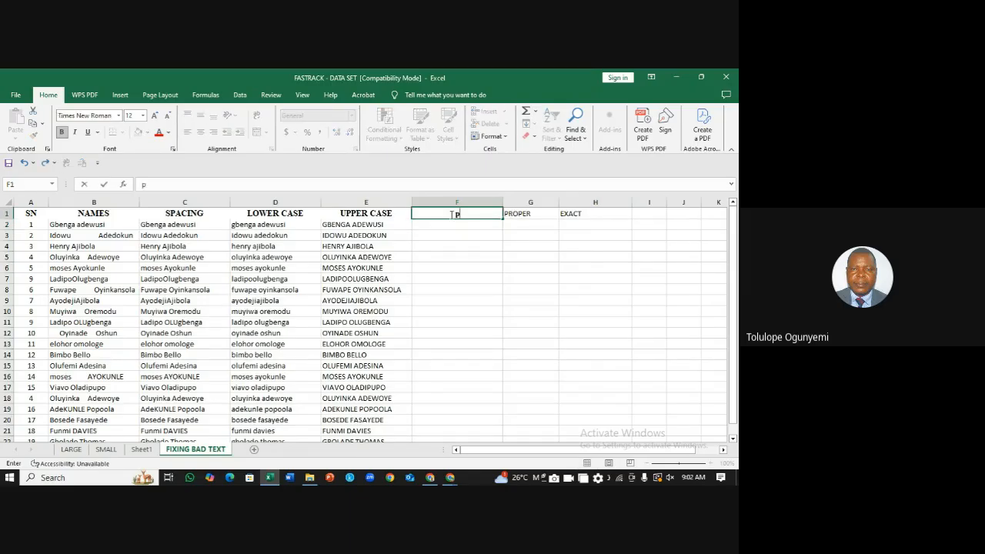
pyautogui.press('BackSpace')
pyautogui.write('PROPER')
pyautogui.click(441, 224)
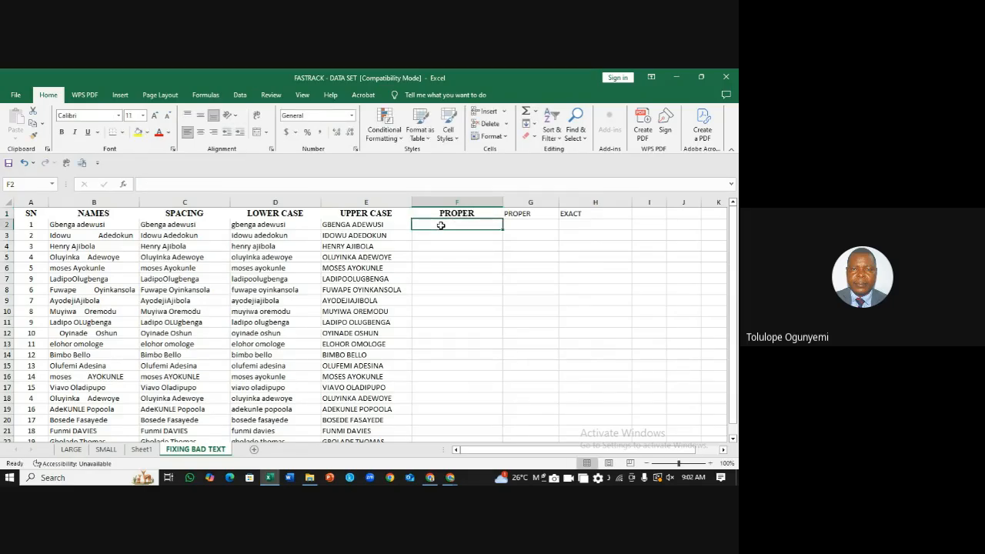
# Step: Enter =PROPER(E2) in F2 and fill it down the name list
pyautogui.write('=')
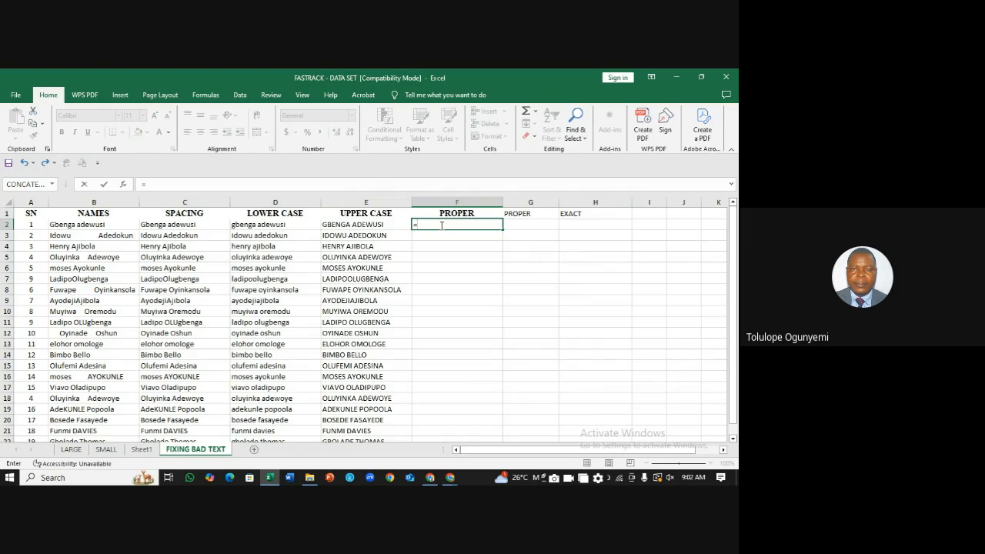
pyautogui.write('PROP')
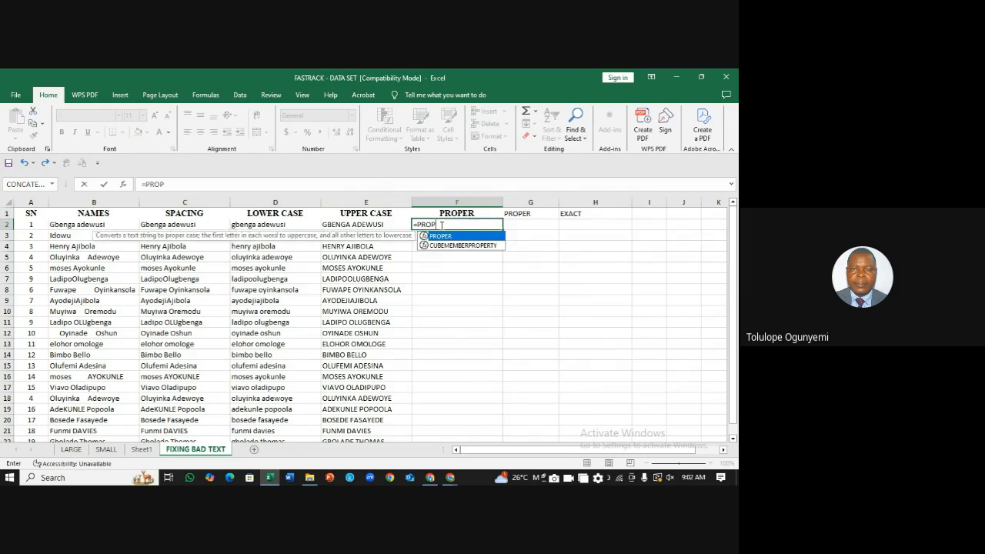
pyautogui.write('ER(')
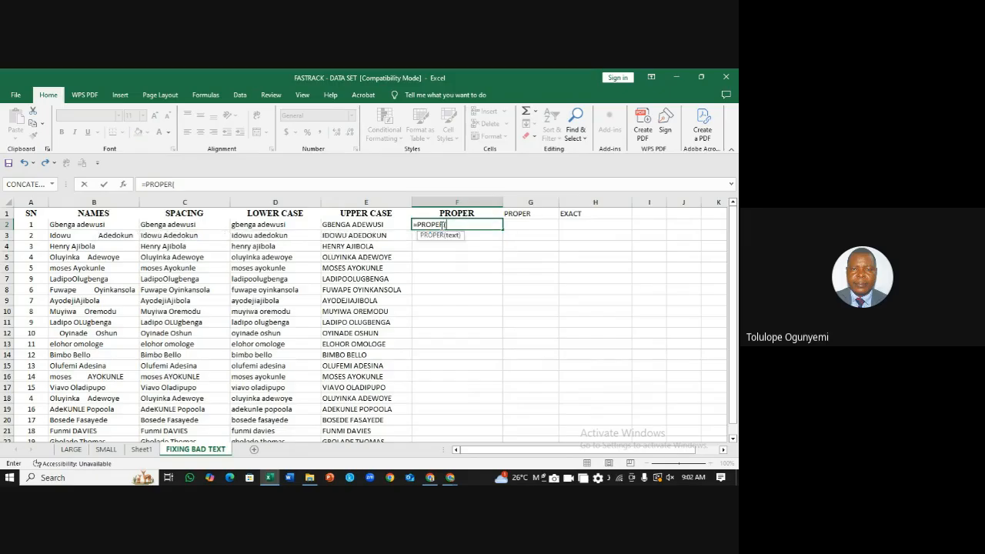
pyautogui.click(366, 224)
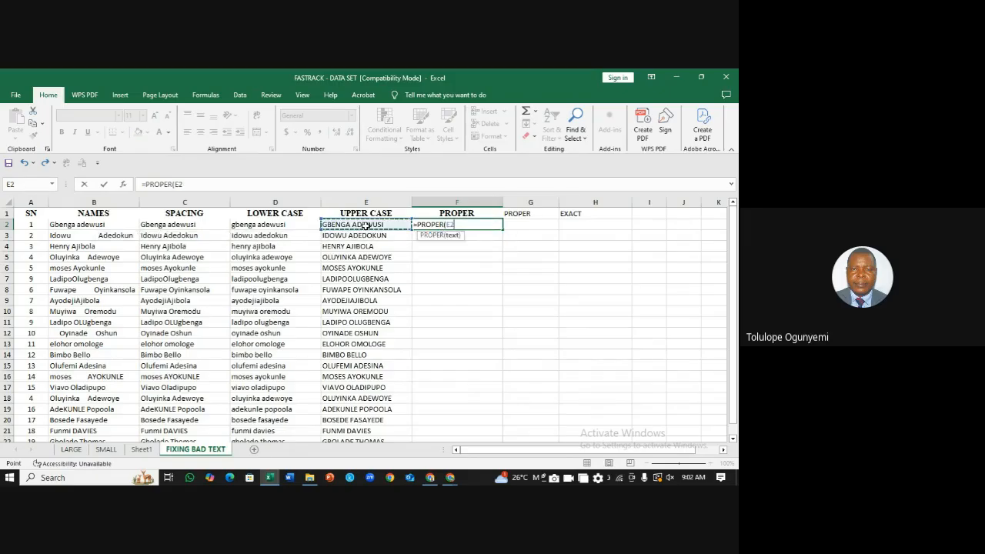
pyautogui.write(')')
pyautogui.press('Return')
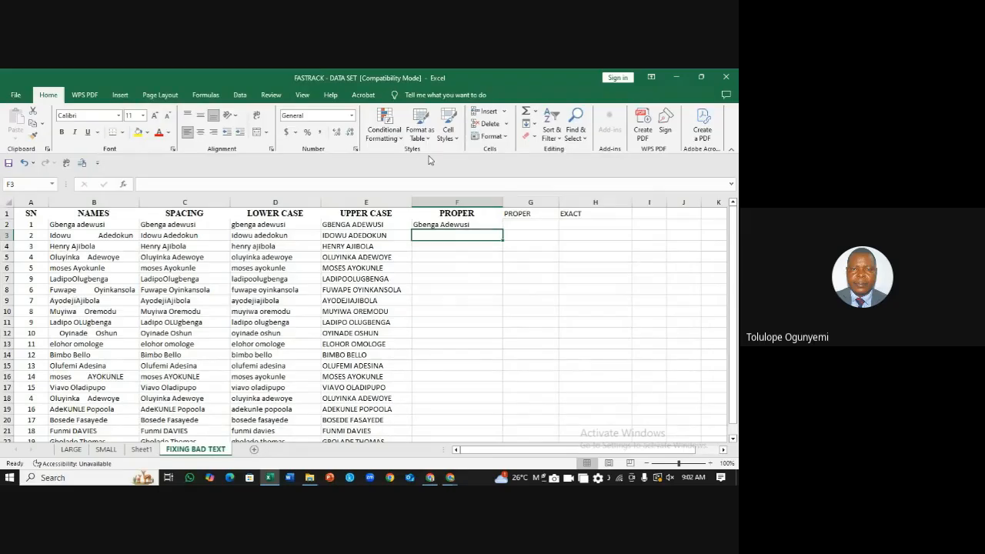
pyautogui.click(462, 224)
pyautogui.doubleClick(501, 230)
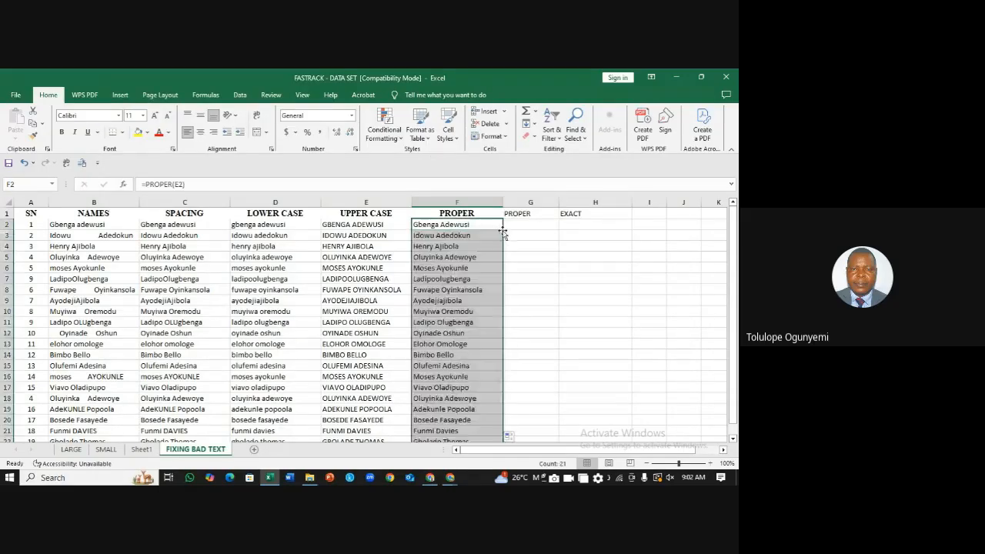
pyautogui.click(588, 265)
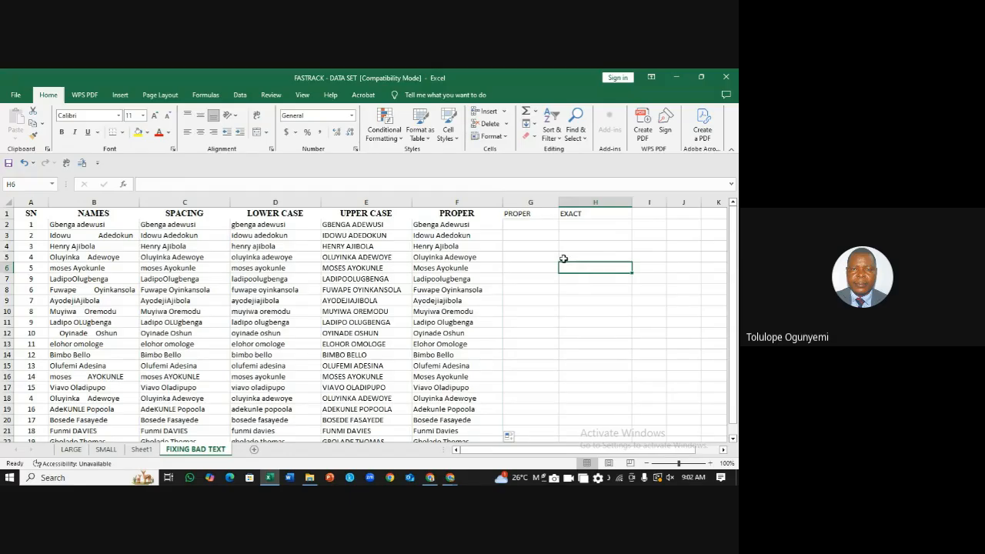
# Step: Delete the leftover PROPER label column G
pyautogui.click(515, 202)
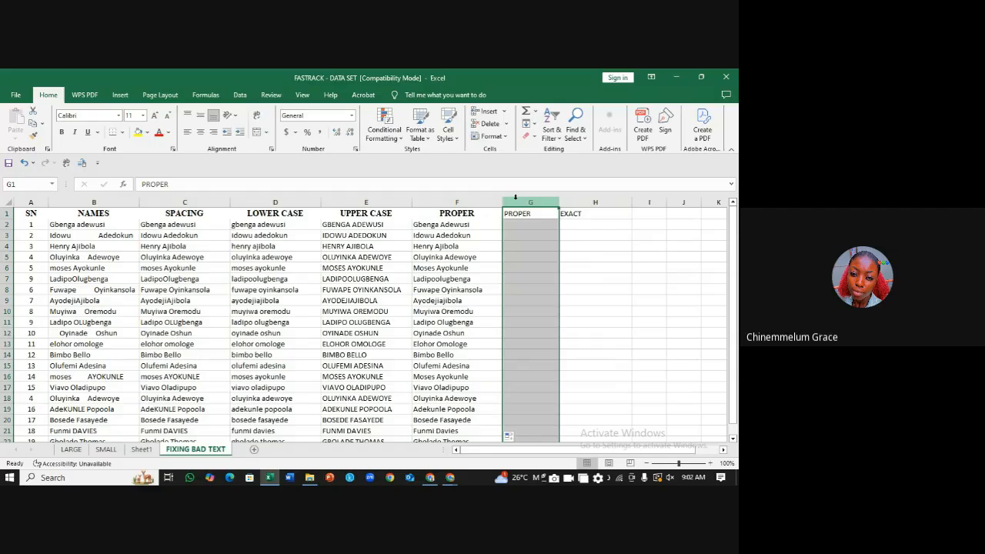
pyautogui.rightClick(515, 200)
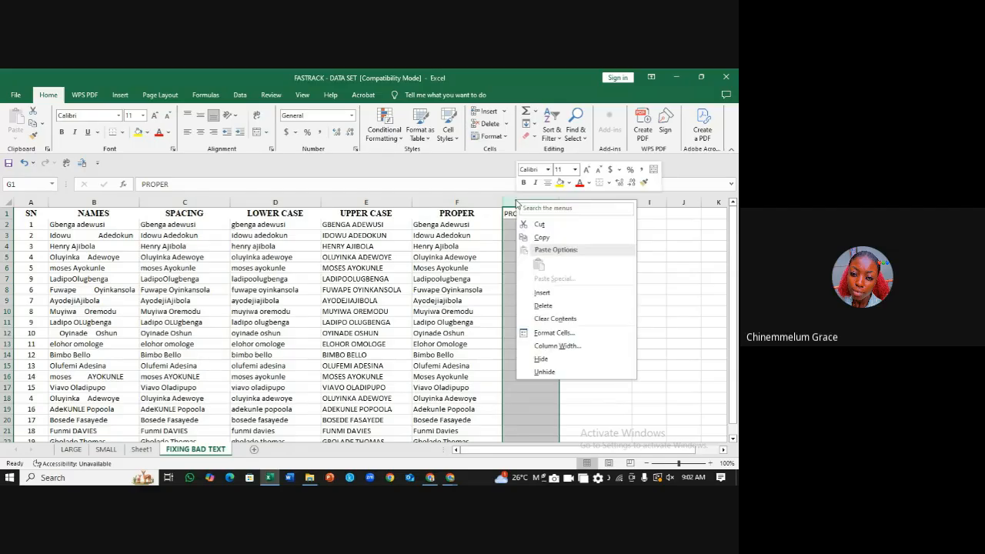
pyautogui.click(553, 306)
# Step: Review the original names and the TRIM, LOWER, UPPER and PROPER formulas across row 2
pyautogui.click(78, 232)
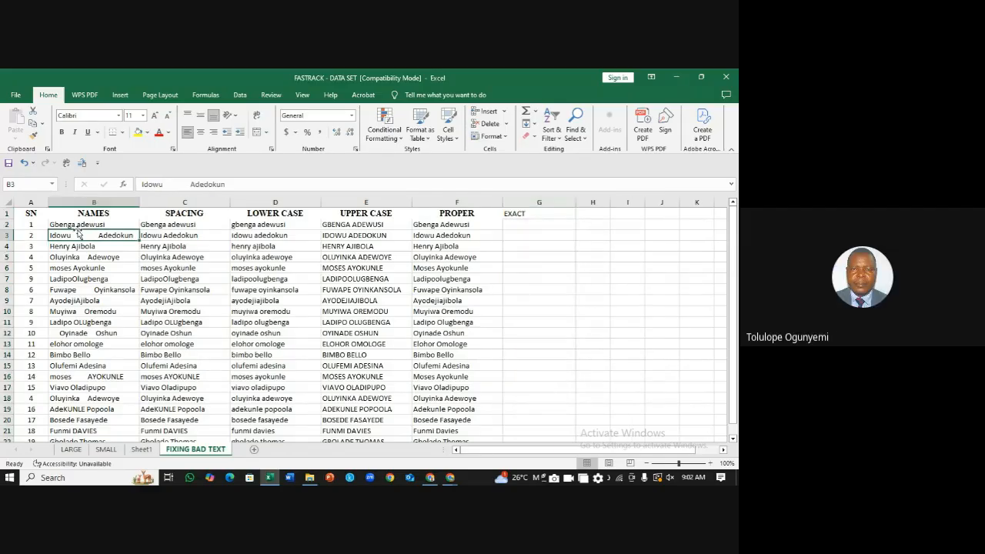
pyautogui.click(78, 222)
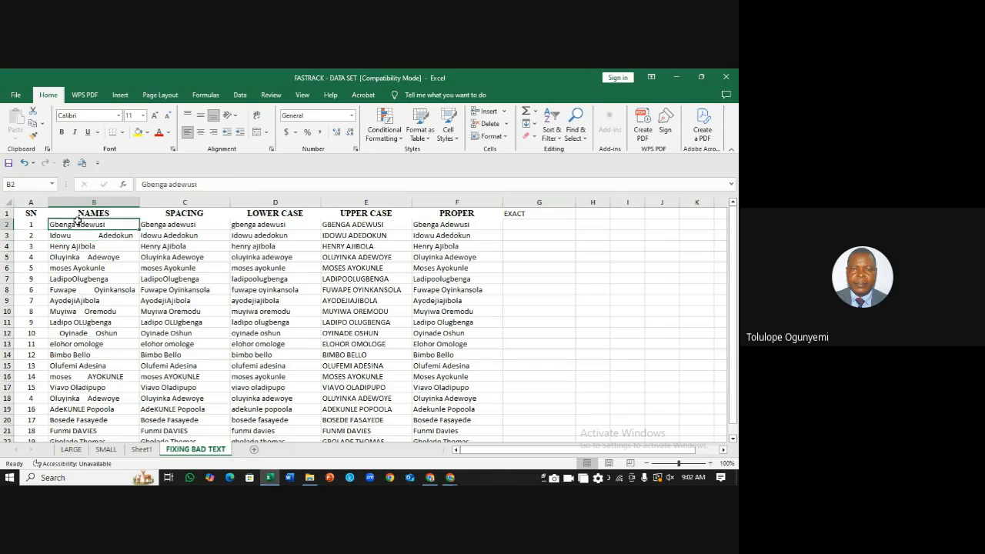
pyautogui.press('Right')
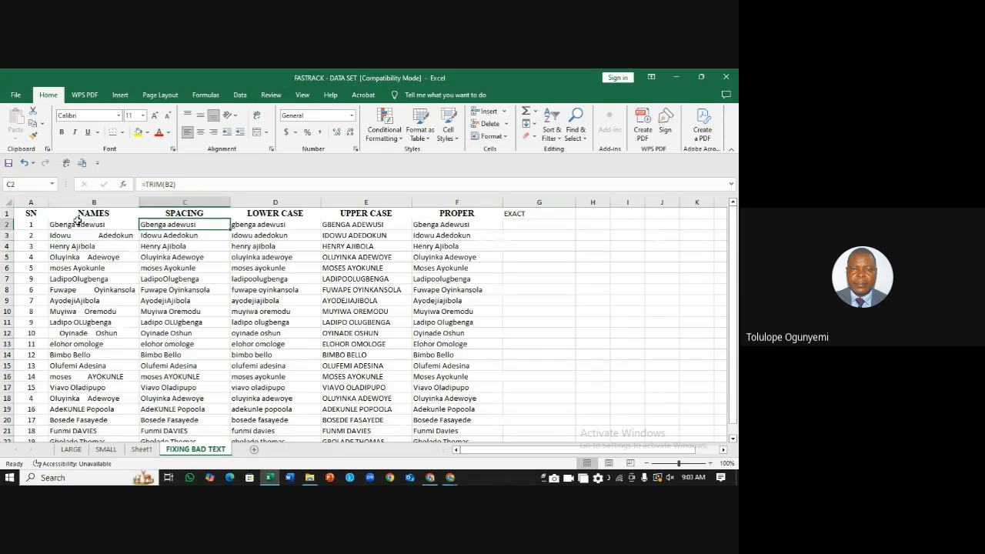
pyautogui.press('Right')
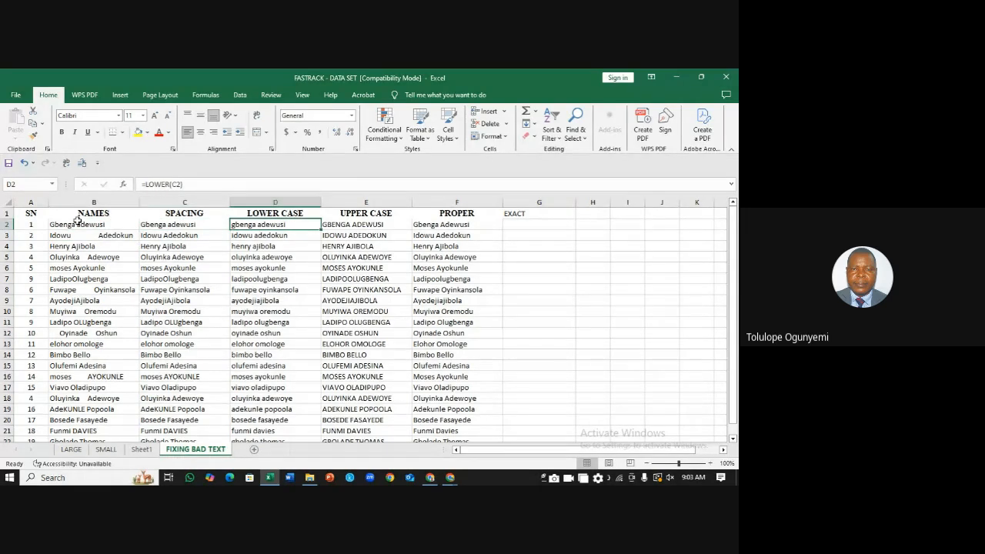
pyautogui.press('Right')
pyautogui.press('Right')
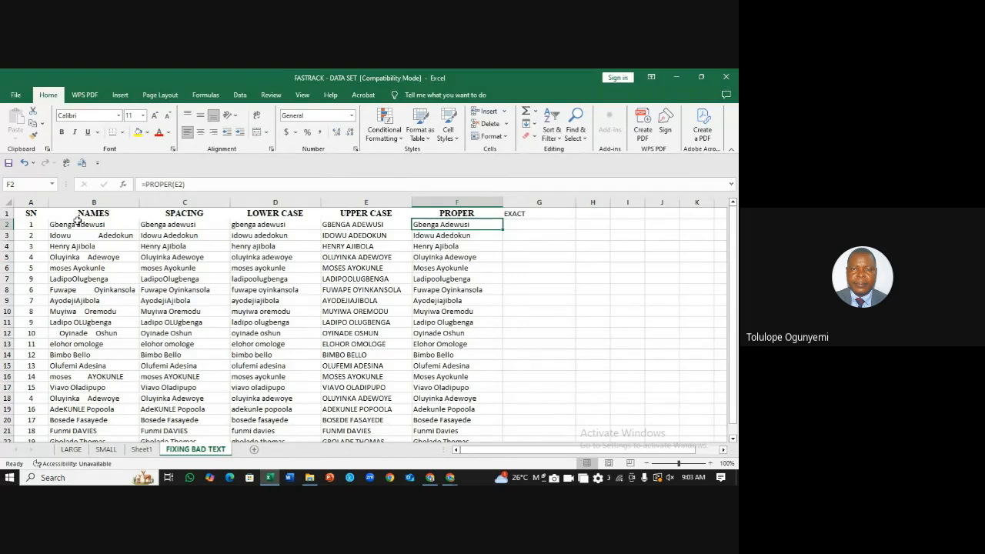
pyautogui.click(449, 200)
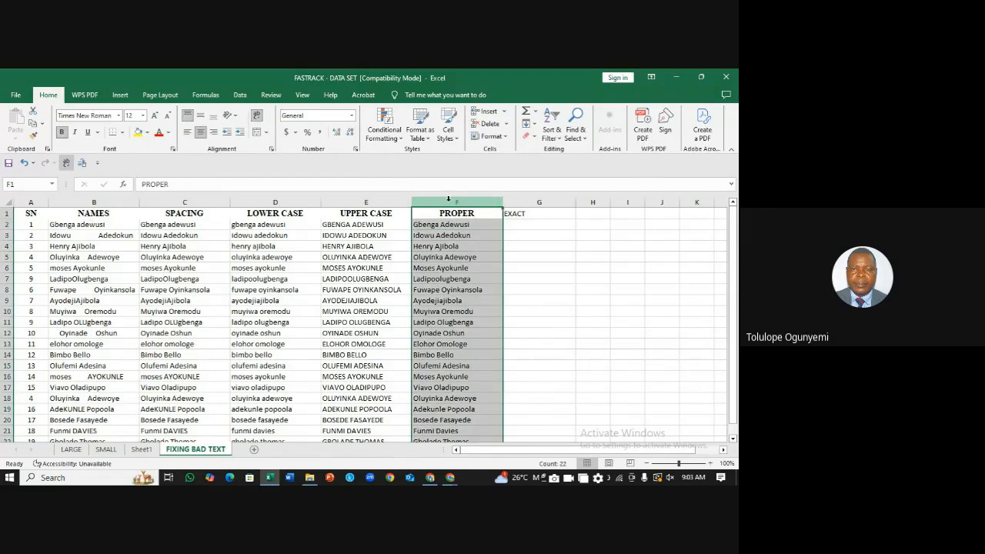
pyautogui.click(81, 200)
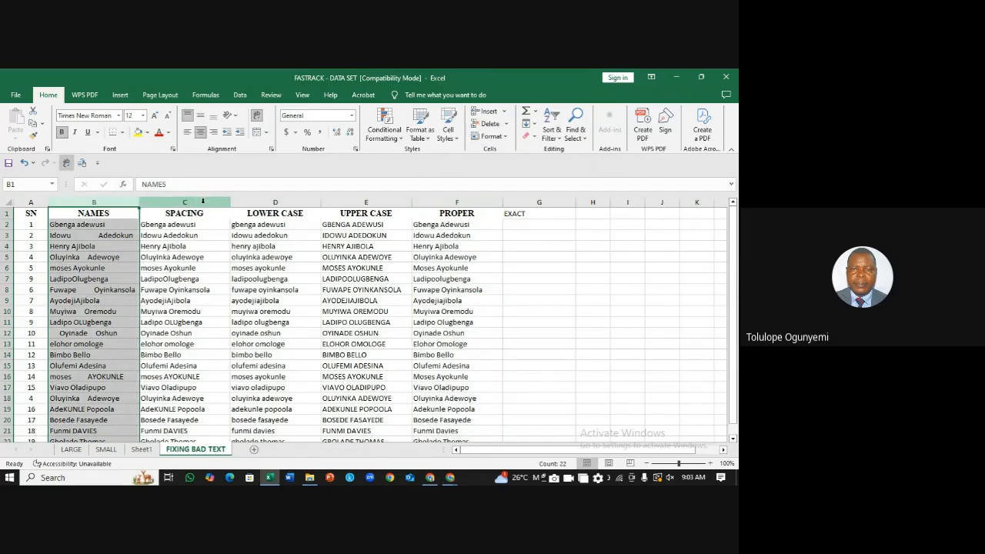
pyautogui.click(202, 201)
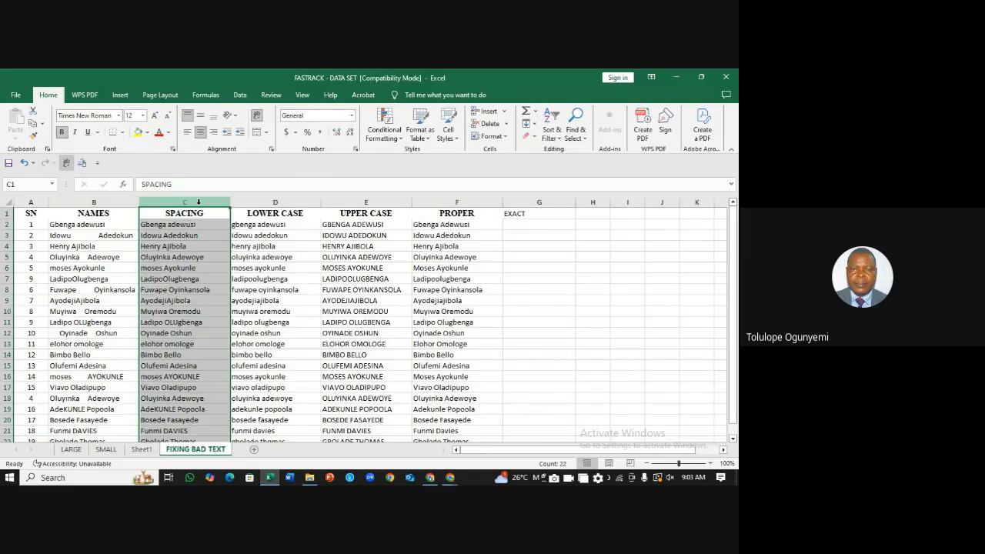
pyautogui.click(441, 202)
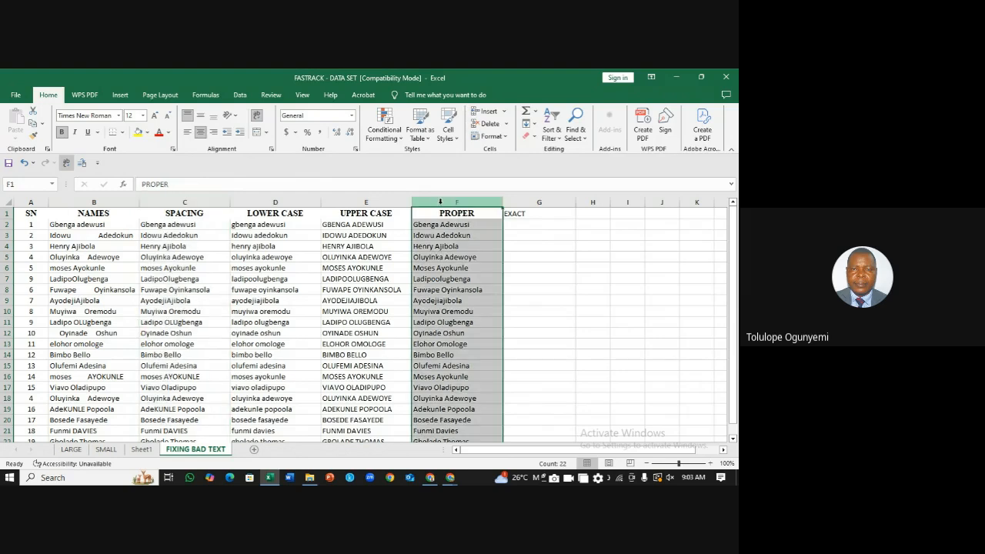
pyautogui.click(176, 201)
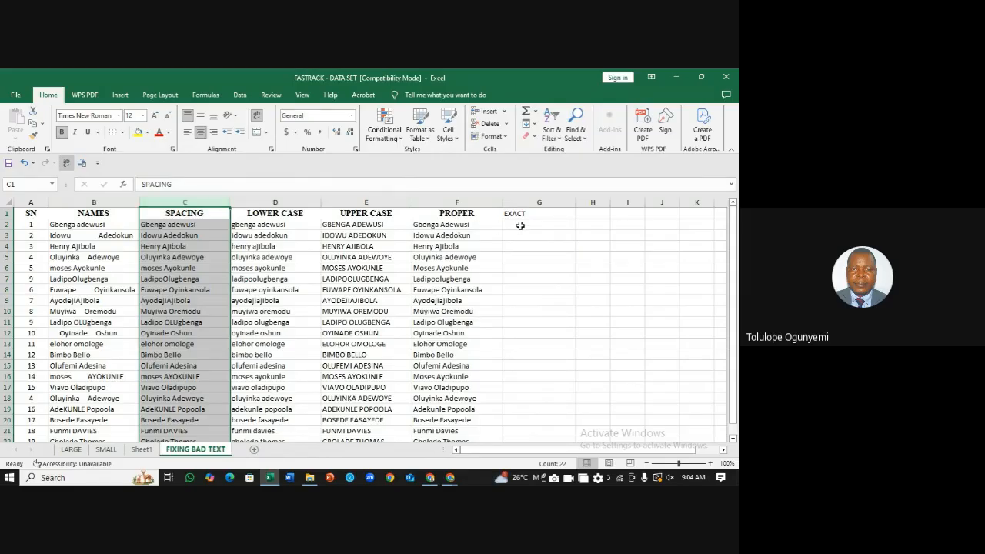
# Step: Insert a blank column G and give it the heading 'EXACT'
pyautogui.click(524, 203)
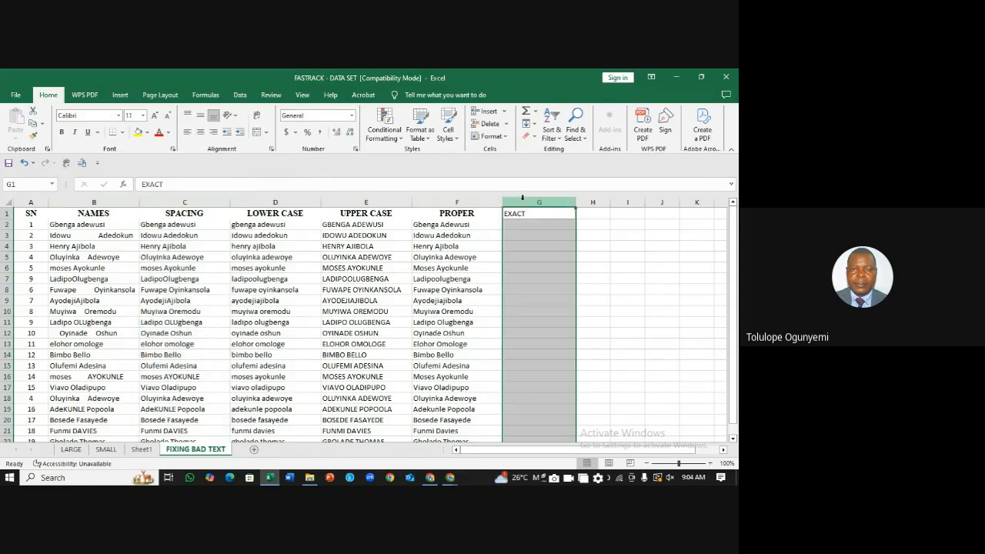
pyautogui.rightClick(524, 204)
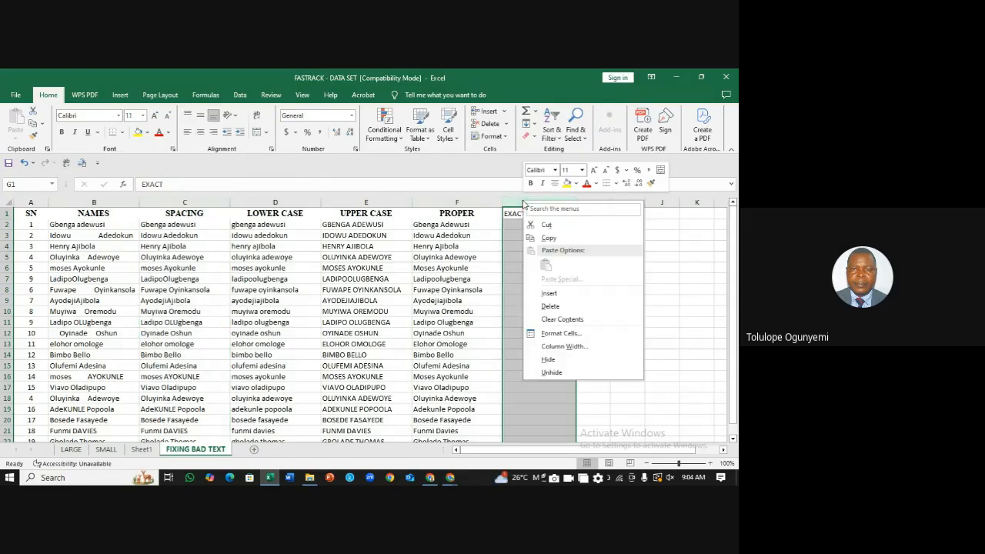
pyautogui.click(558, 296)
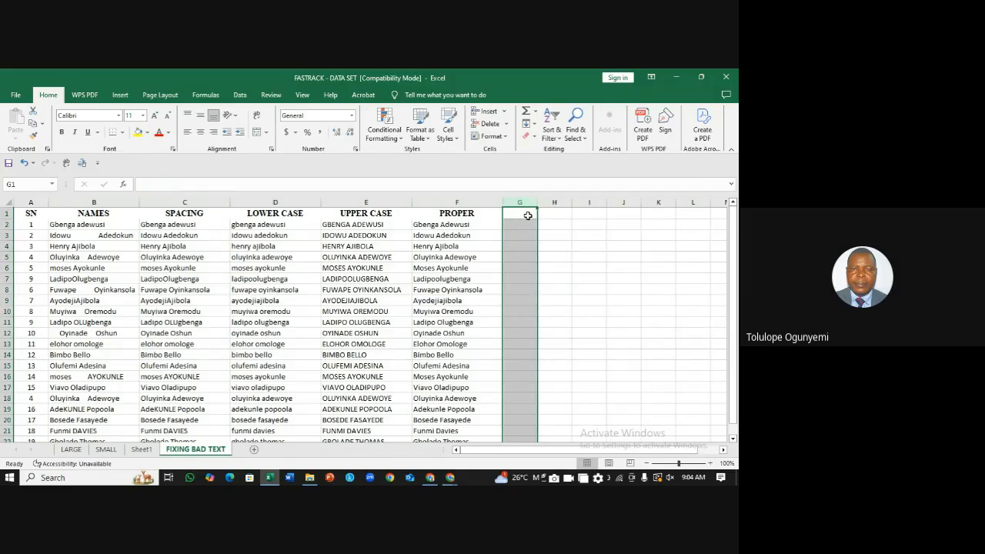
pyautogui.click(521, 215)
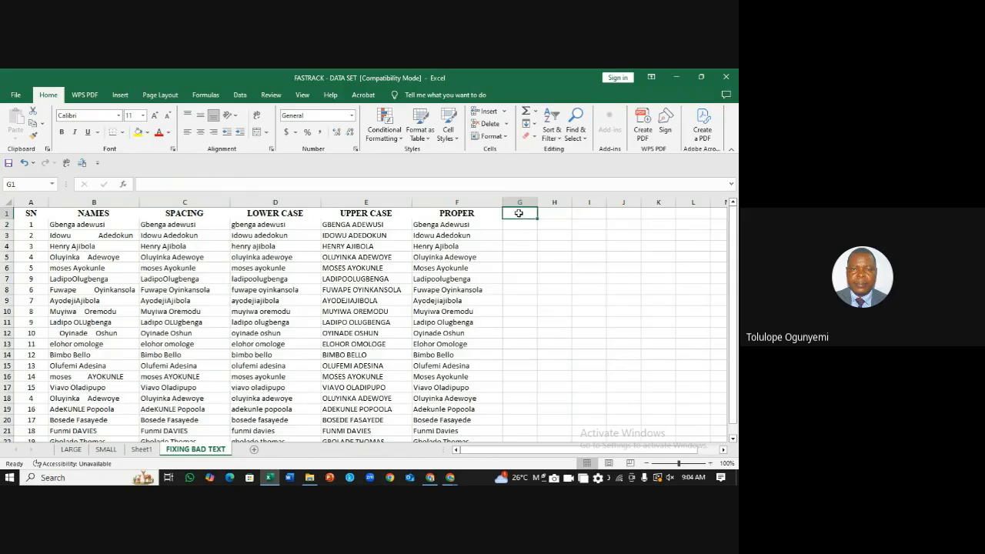
pyautogui.write('EXACT')
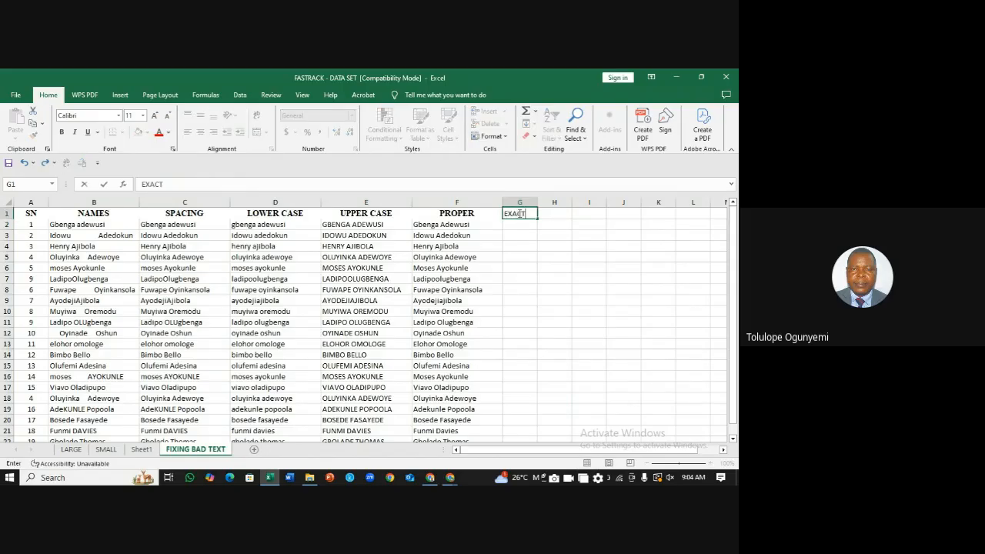
pyautogui.click(526, 224)
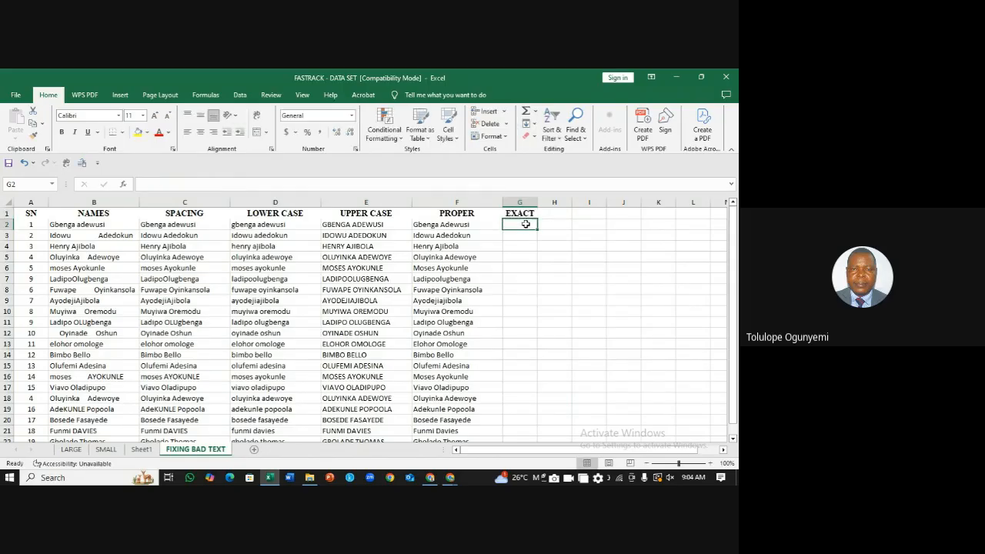
# Step: Enter =EXACT(C2,F2) in G2 and fill it down to row 22
pyautogui.write('=')
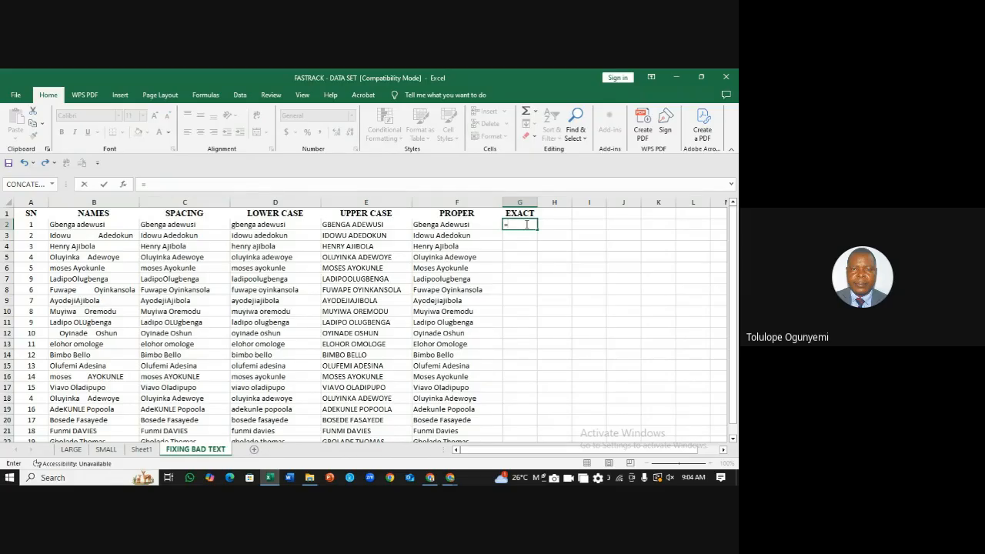
pyautogui.write('exact')
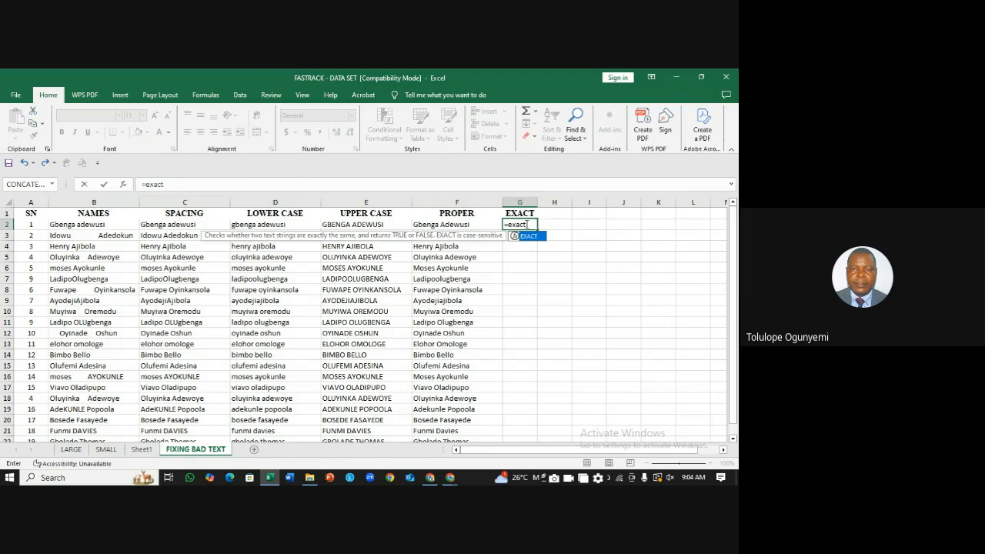
pyautogui.write('(')
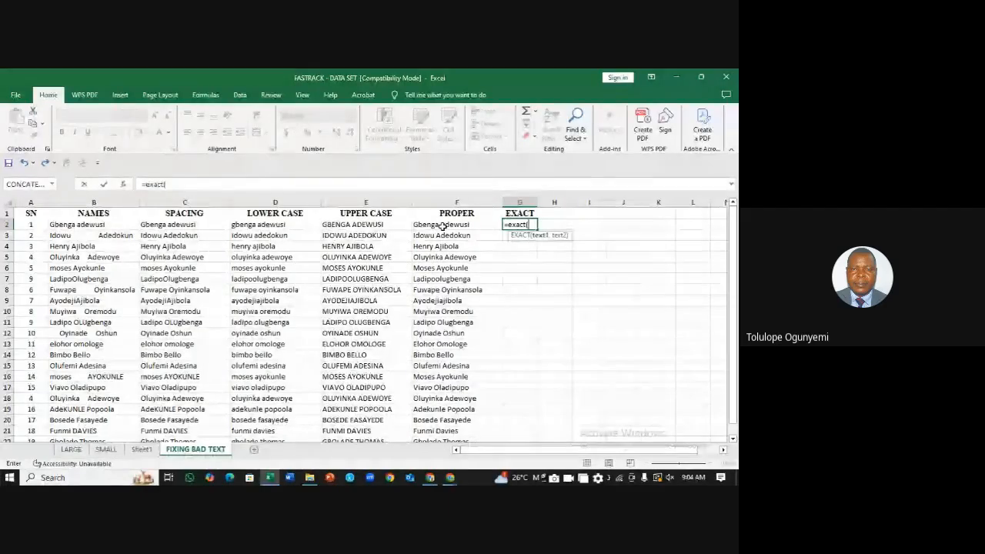
pyautogui.click(172, 226)
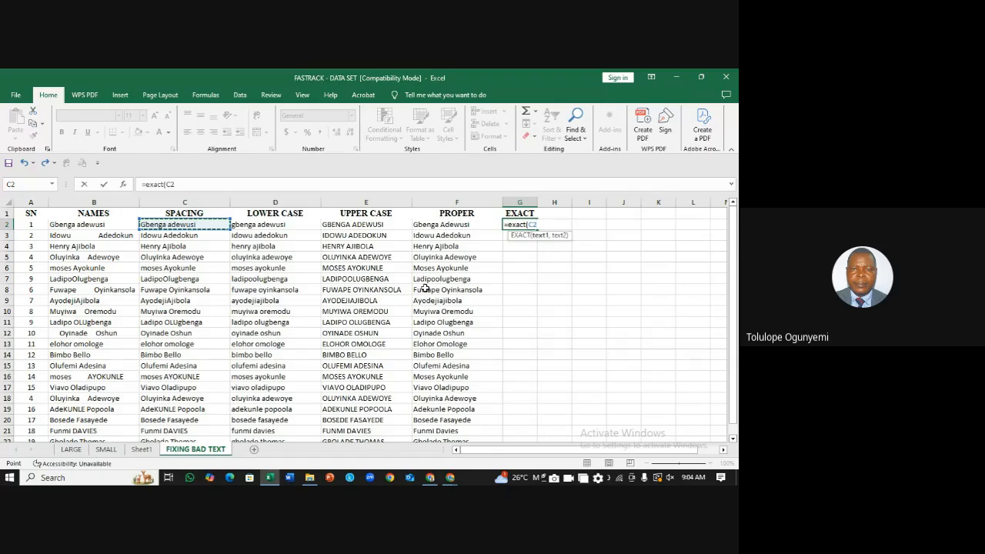
pyautogui.write(',')
pyautogui.click(451, 225)
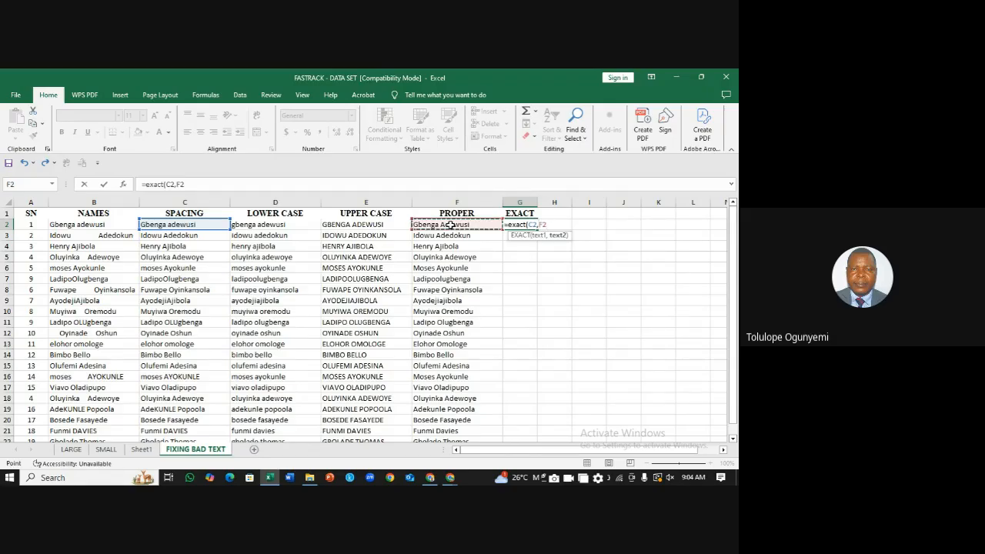
pyautogui.write(')')
pyautogui.press('Return')
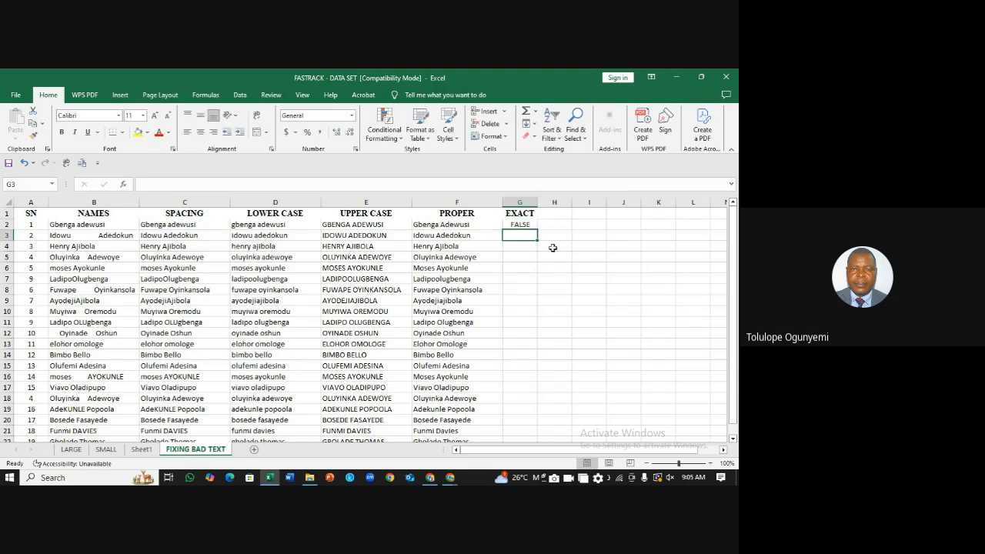
pyautogui.click(530, 224)
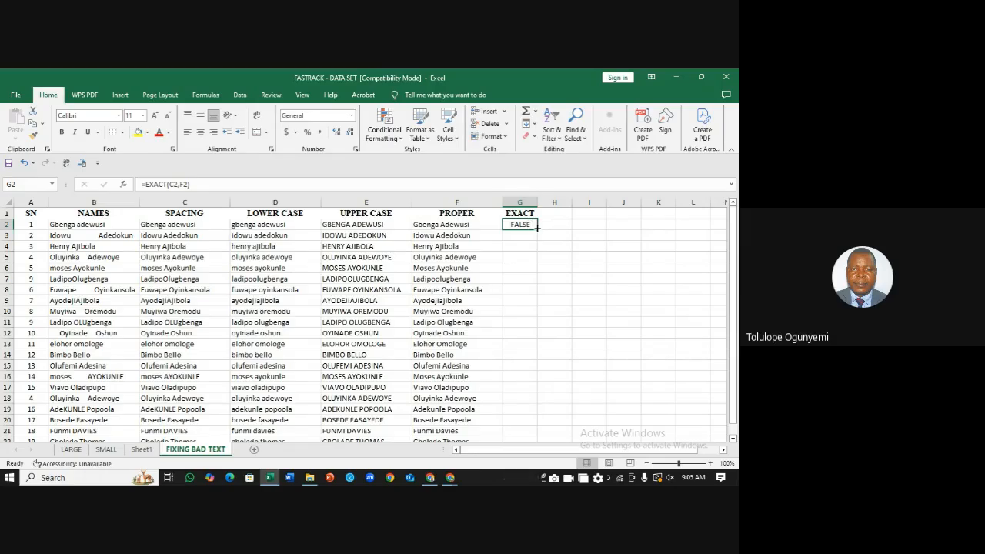
pyautogui.doubleClick(536, 229)
pyautogui.click(645, 278)
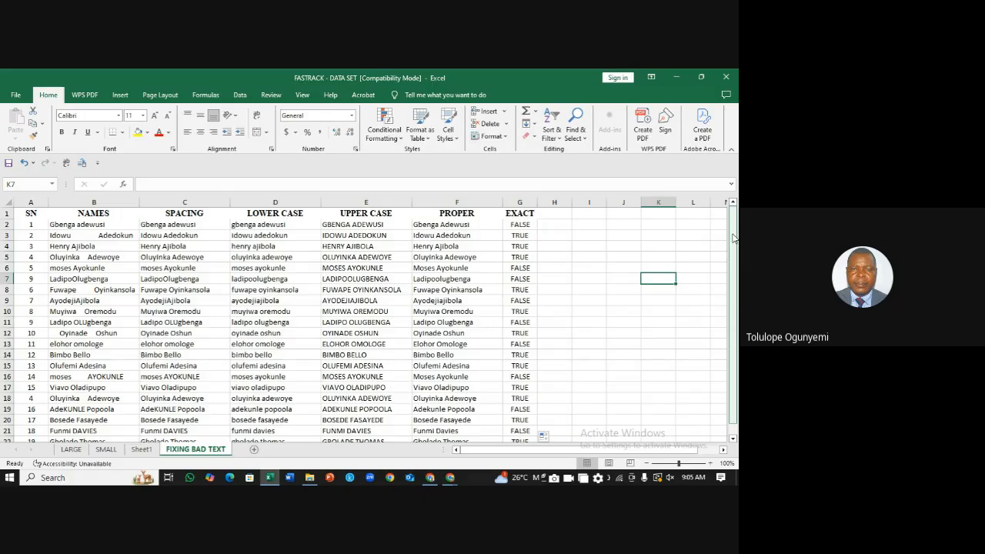
pyautogui.moveTo(734, 239)
pyautogui.mouseDown()
pyautogui.moveTo(733, 254)
pyautogui.moveTo(725, 222)
pyautogui.mouseUp()
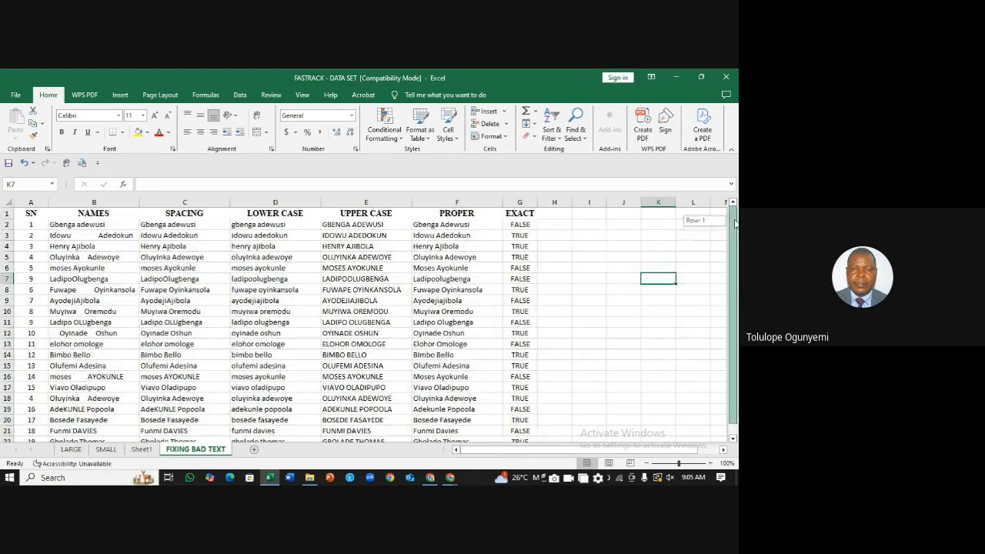
pyautogui.click(522, 225)
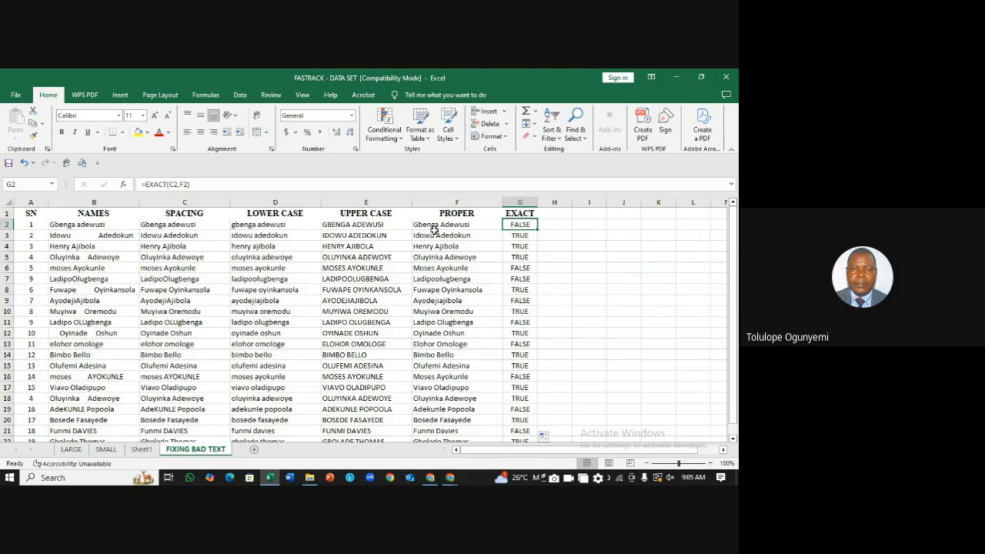
pyautogui.click(451, 224)
pyautogui.click(191, 224)
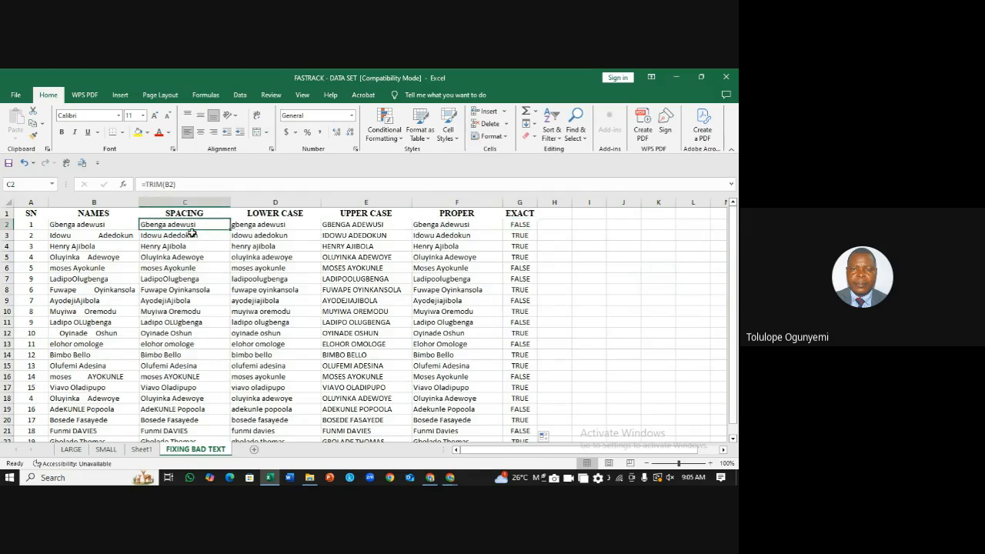
pyautogui.click(453, 228)
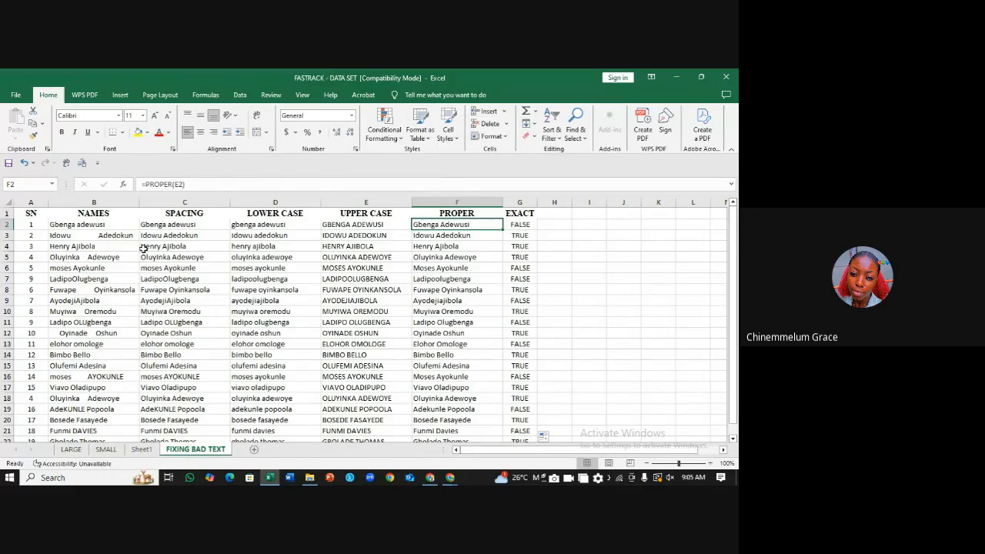
pyautogui.click(163, 226)
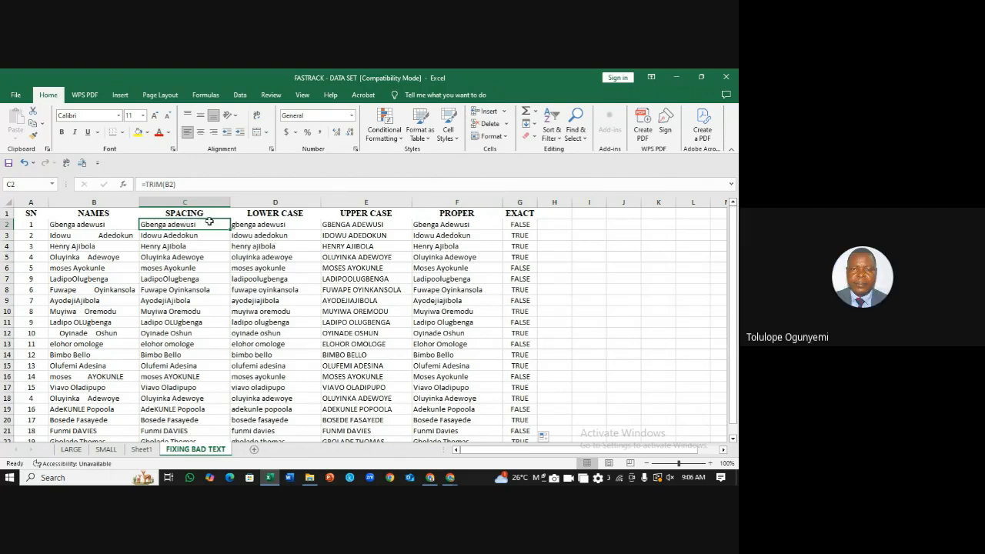
pyautogui.click(454, 225)
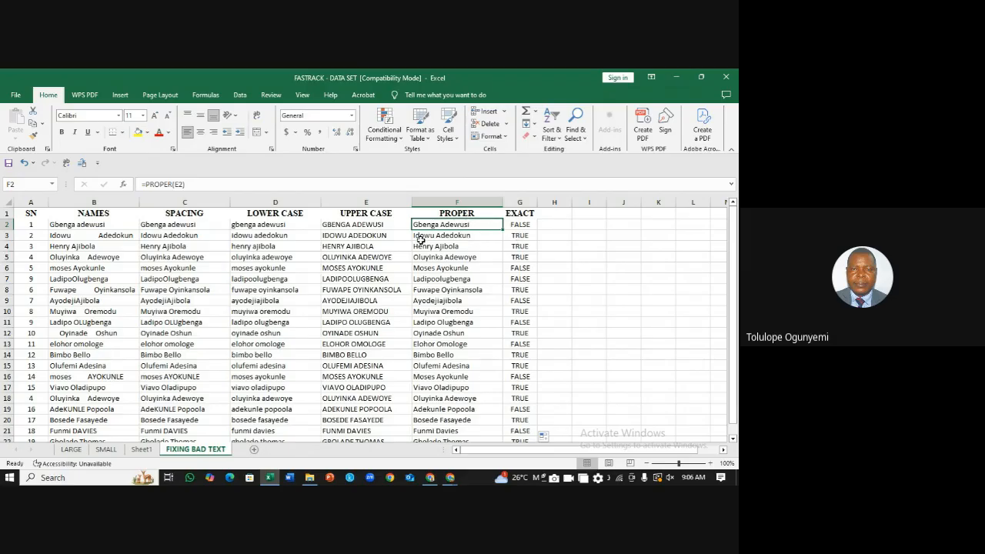
pyautogui.click(458, 235)
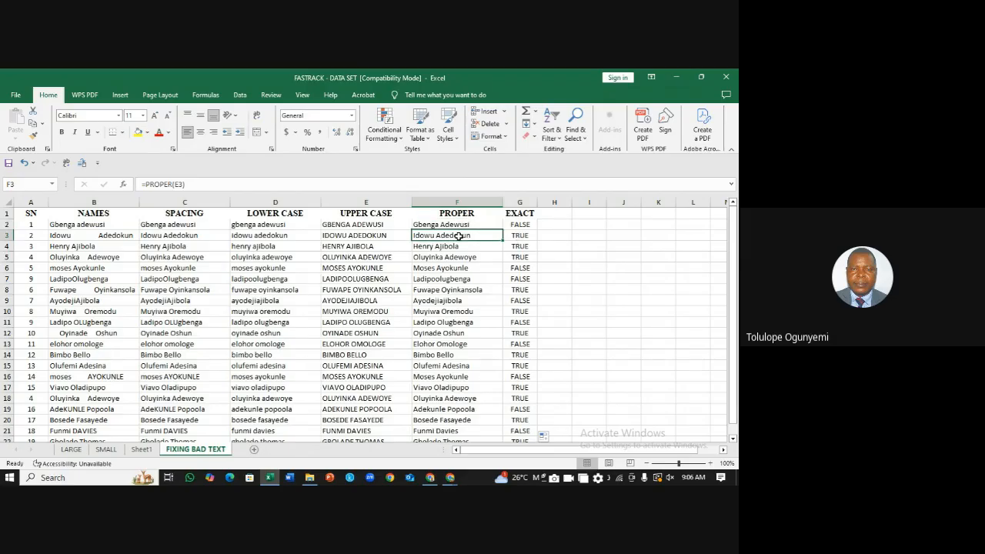
pyautogui.click(165, 237)
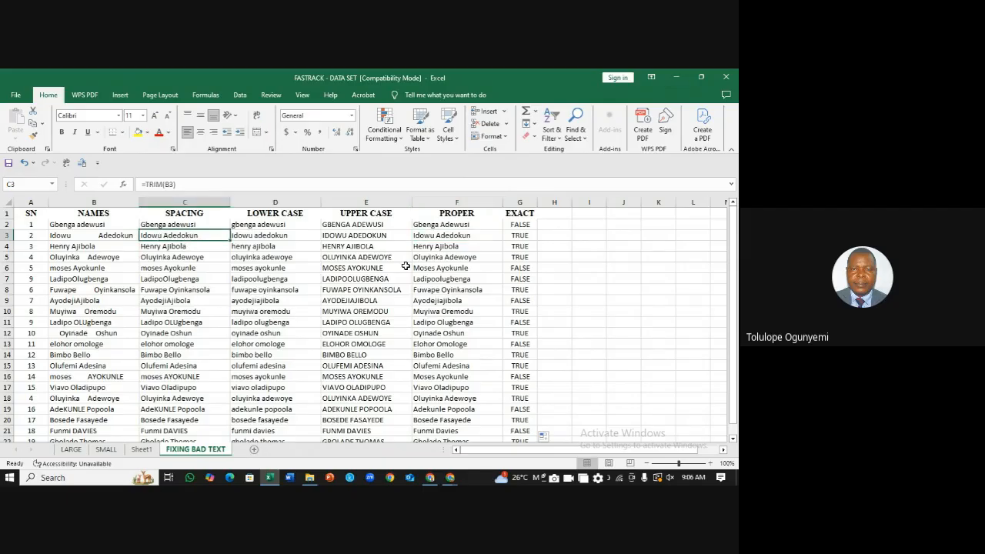
pyautogui.click(452, 236)
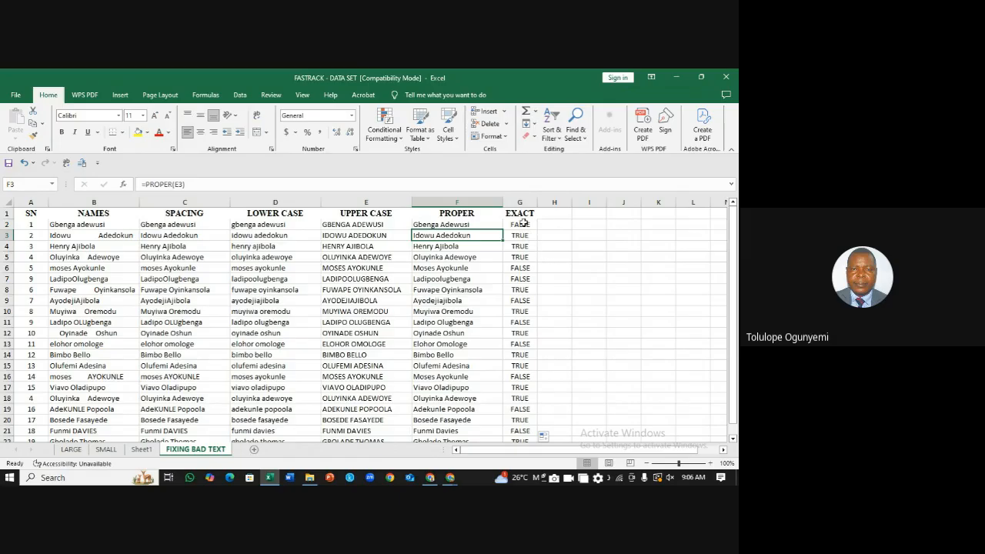
pyautogui.click(559, 232)
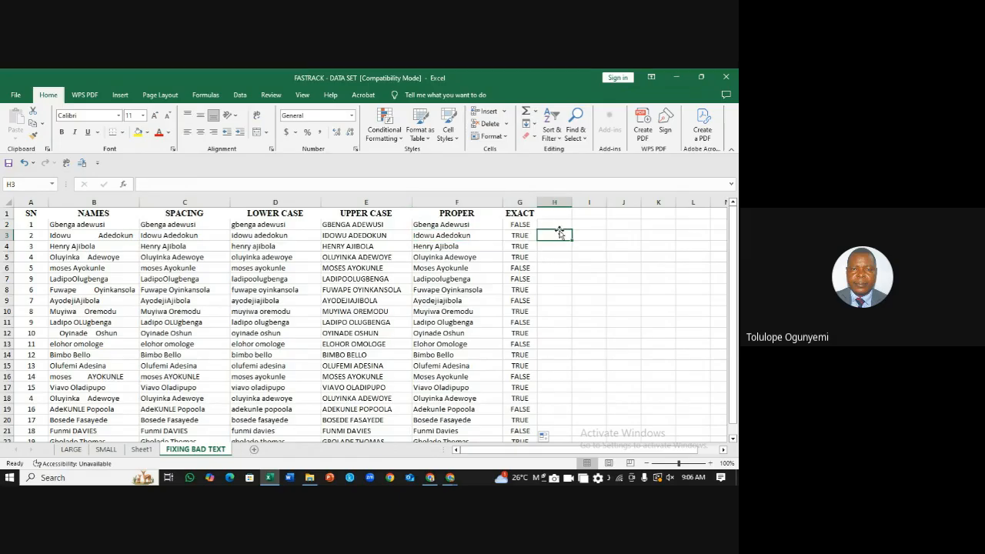
# Step: Inspect the PROPER and EXACT columns and the EXACT formula in G2
pyautogui.click(453, 199)
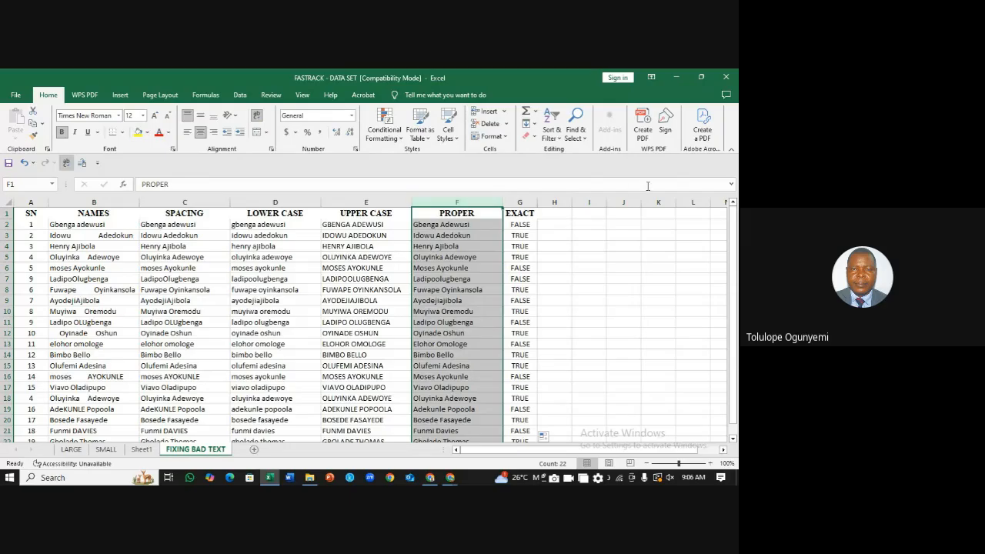
pyautogui.click(528, 201)
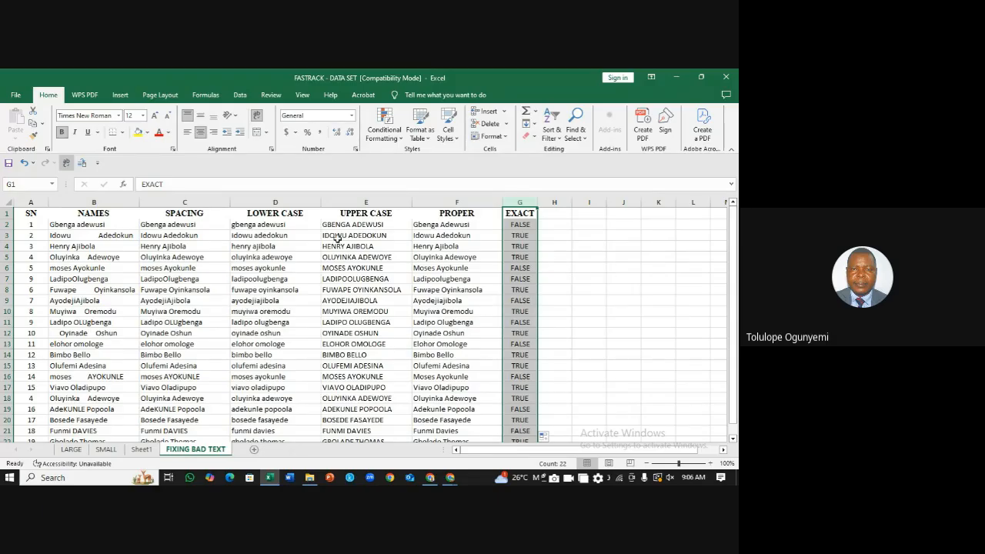
pyautogui.click(561, 265)
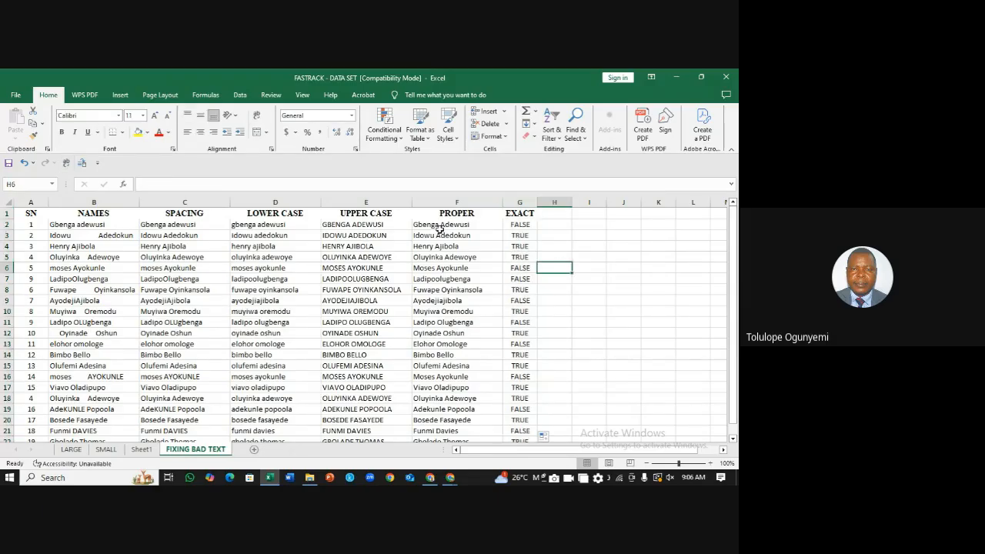
pyautogui.click(448, 203)
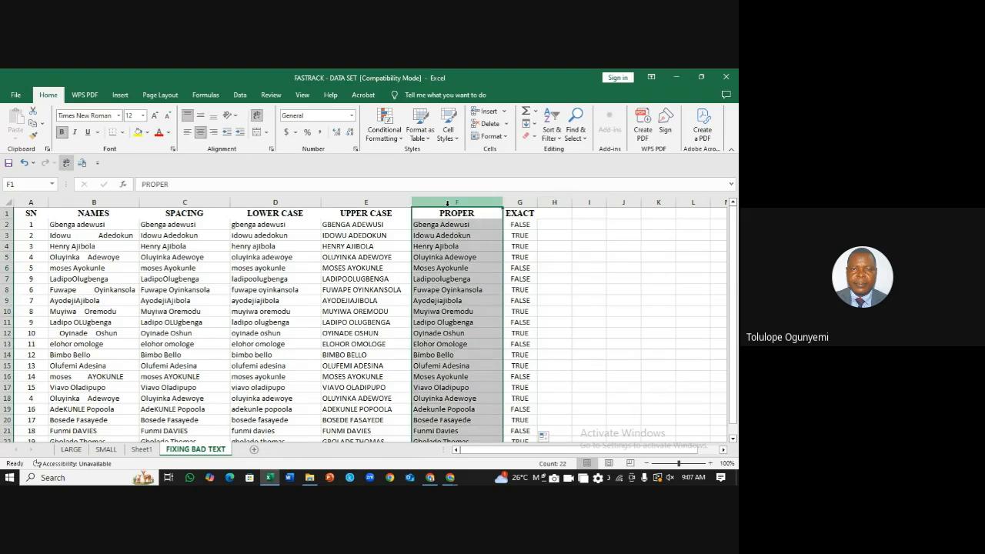
pyautogui.click(524, 225)
pyautogui.click(592, 243)
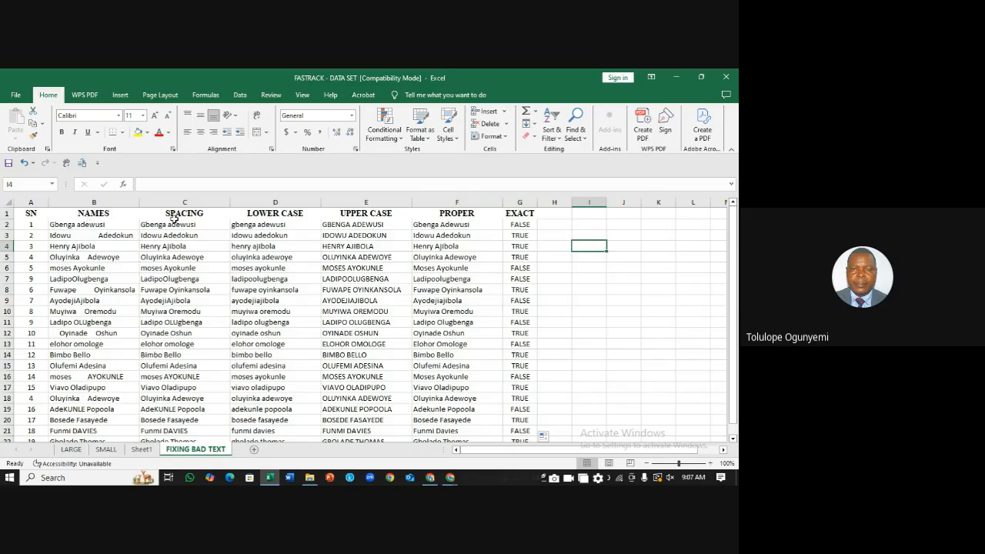
# Step: Review the B3 name and the LOWER, UPPER, PROPER formulas, then switch to the LARGE sheet
pyautogui.click(91, 234)
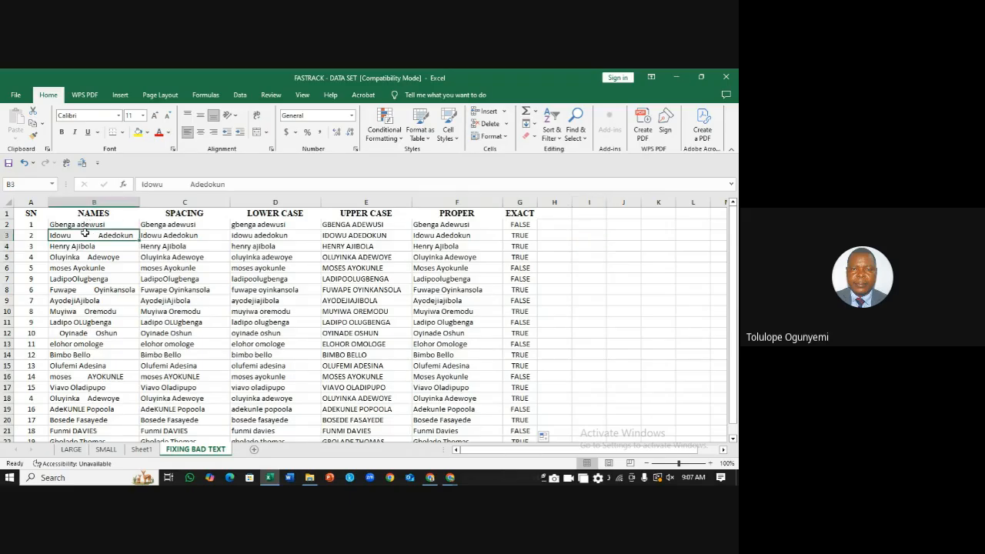
pyautogui.click(274, 224)
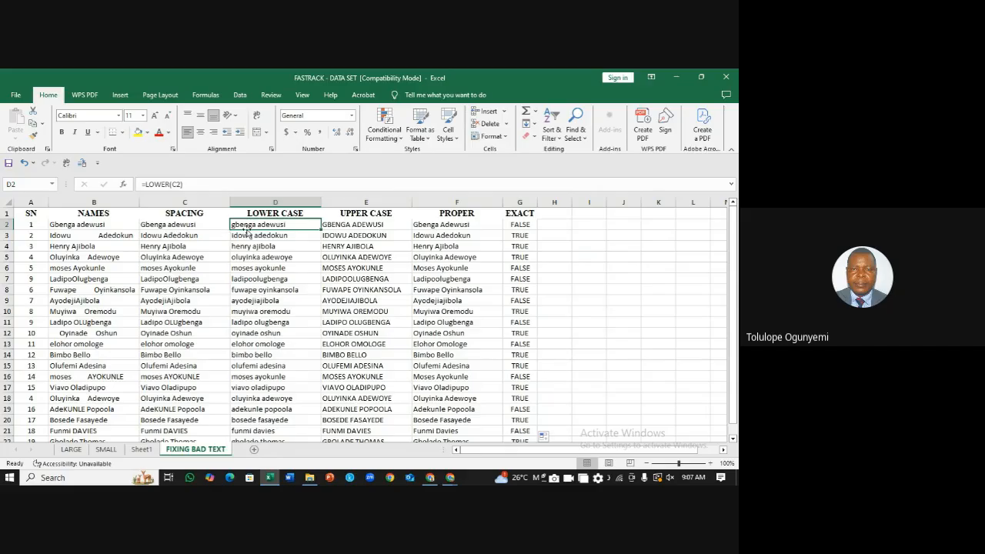
pyautogui.click(349, 224)
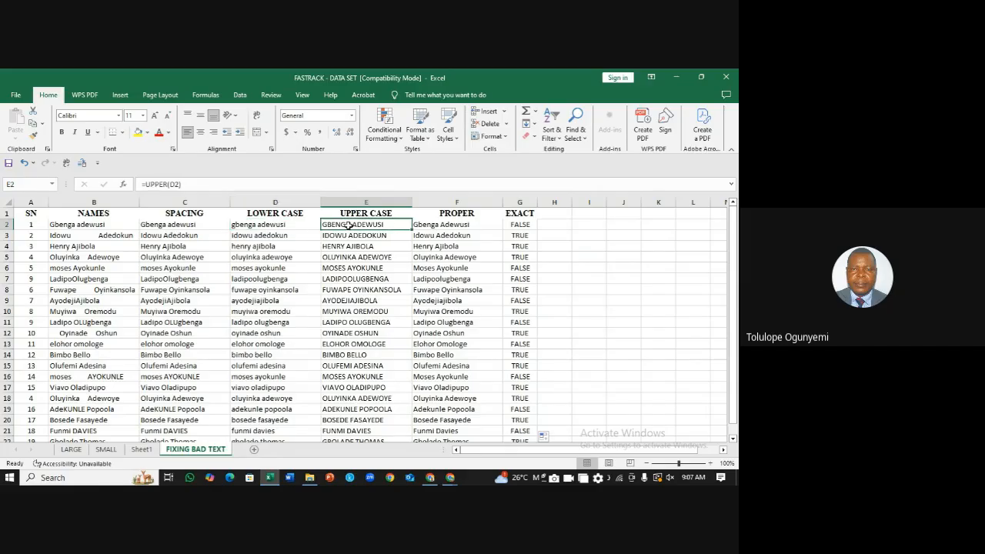
pyautogui.click(448, 227)
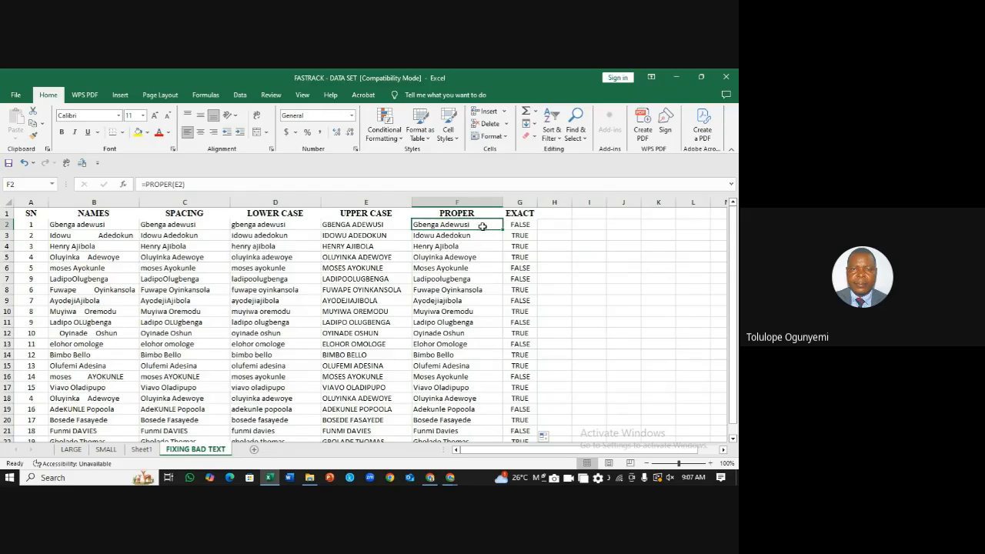
pyautogui.click(520, 215)
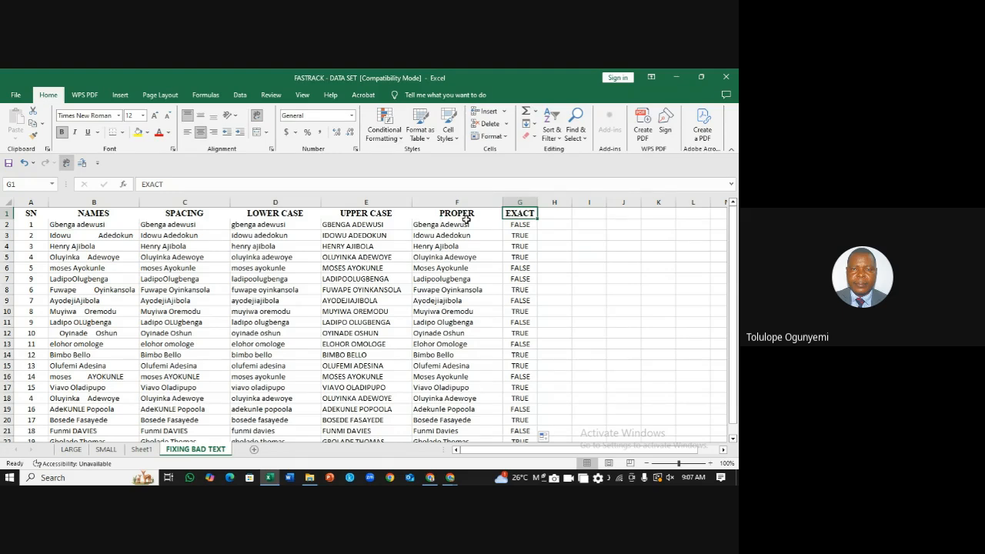
pyautogui.click(592, 249)
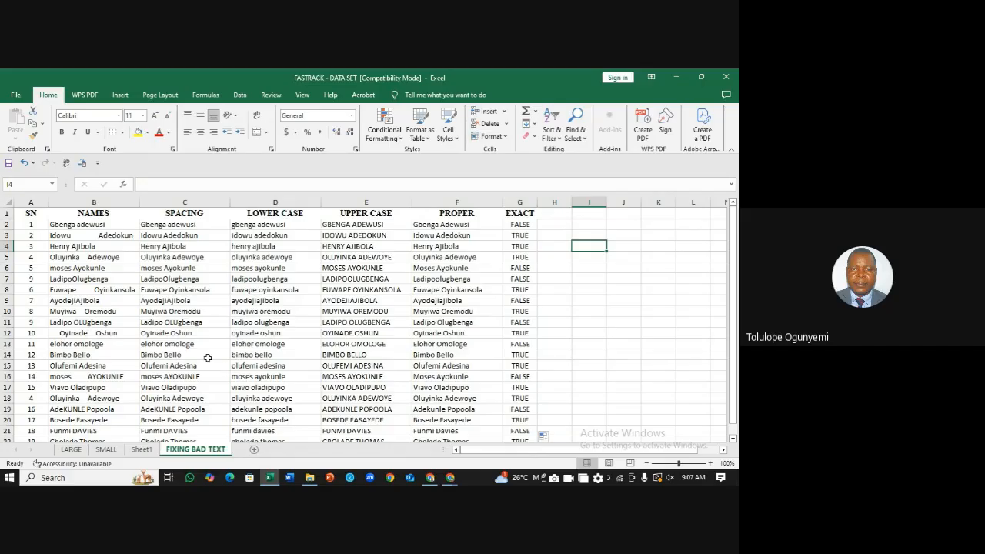
pyautogui.click(73, 449)
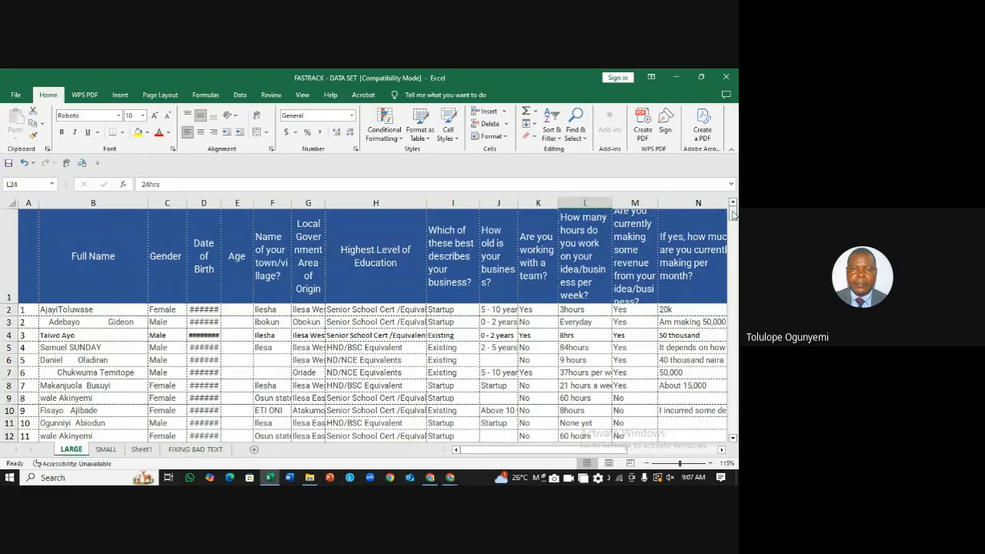
pyautogui.moveTo(734, 214)
pyautogui.mouseDown()
pyautogui.moveTo(733, 225)
pyautogui.moveTo(733, 214)
pyautogui.mouseUp()
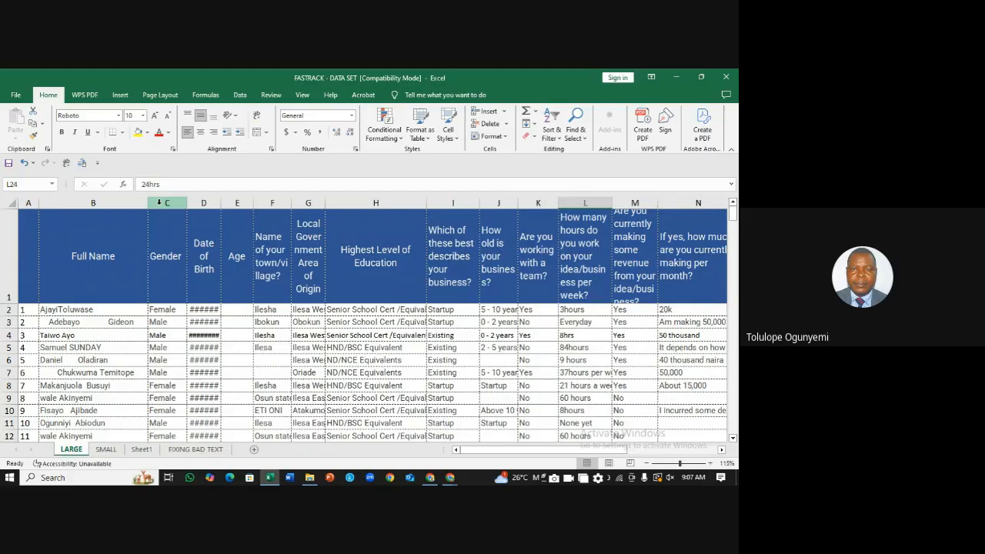
pyautogui.click(132, 333)
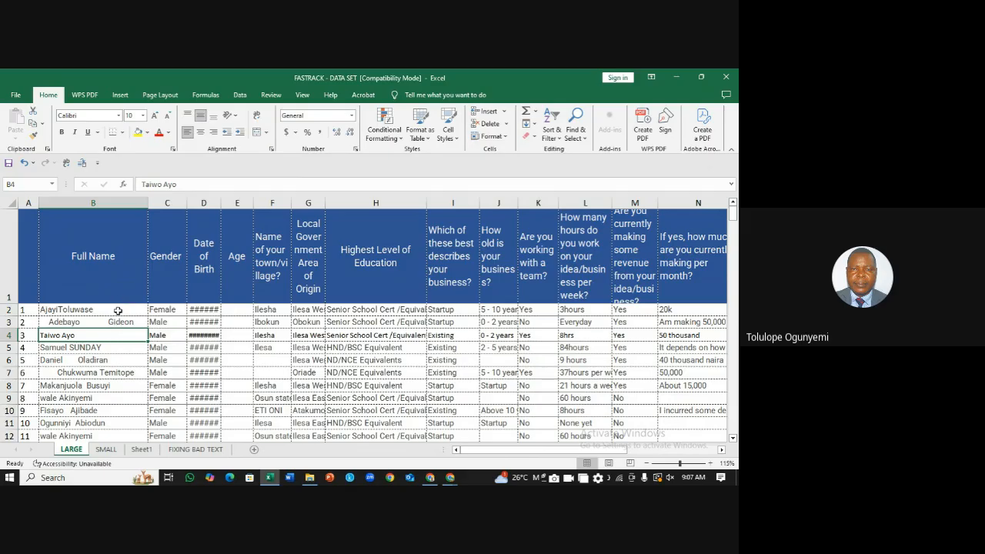
pyautogui.click(117, 310)
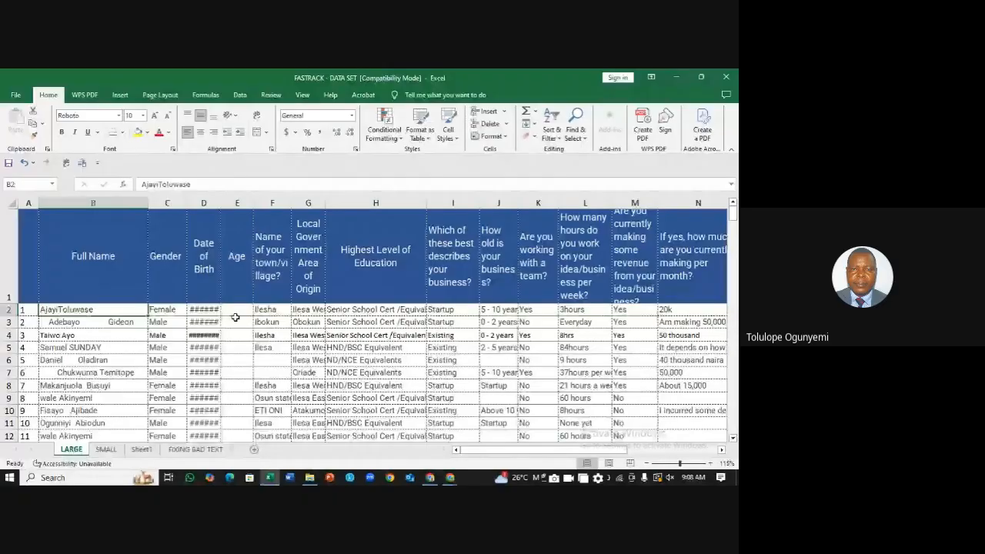
pyautogui.click(174, 203)
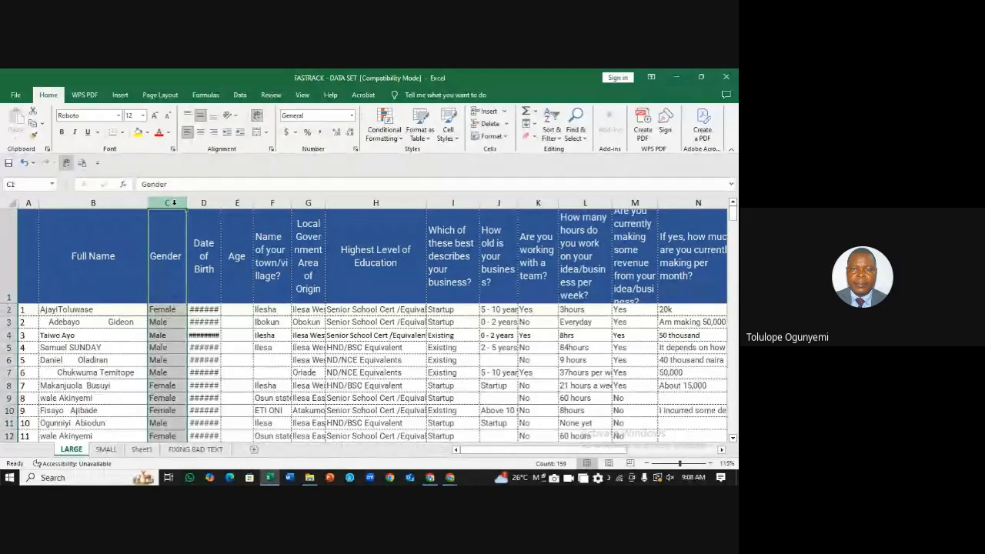
pyautogui.rightClick(175, 203)
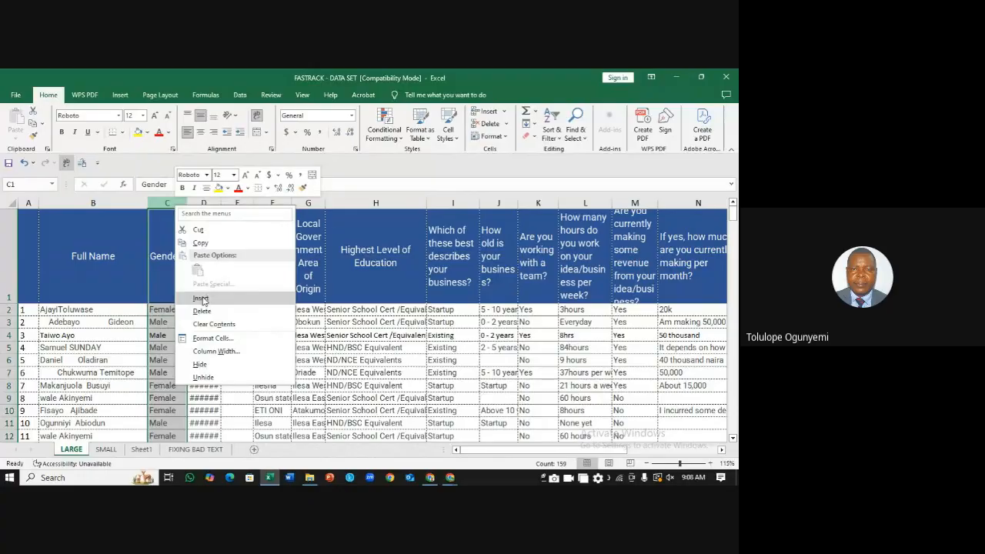
# Step: Insert a blank column C between Full Name and Gender and select C2
pyautogui.click(201, 298)
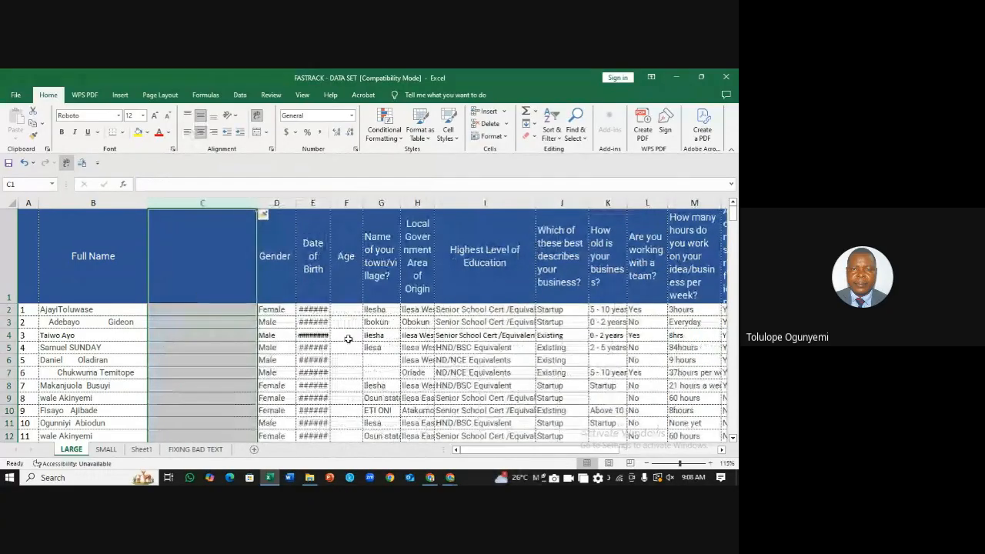
pyautogui.click(348, 339)
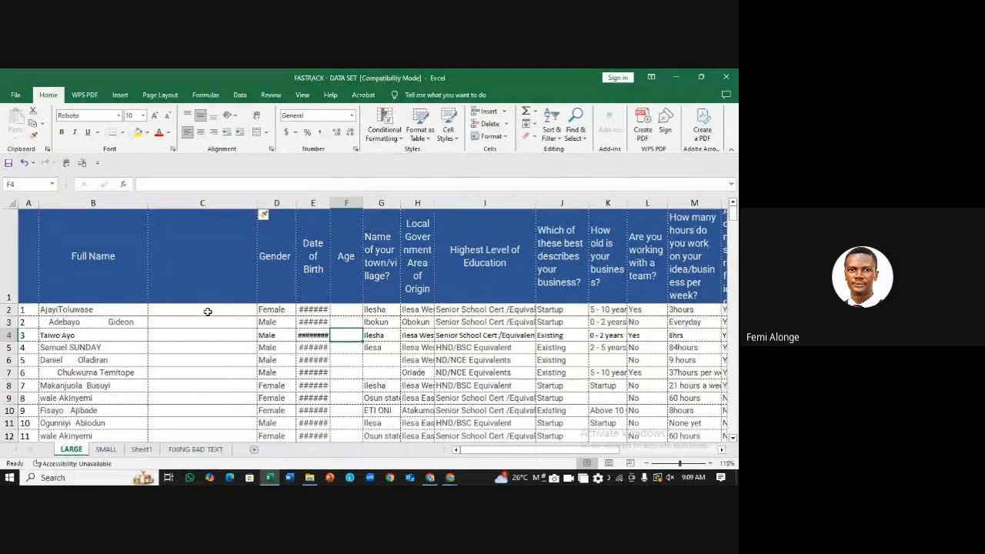
pyautogui.click(208, 311)
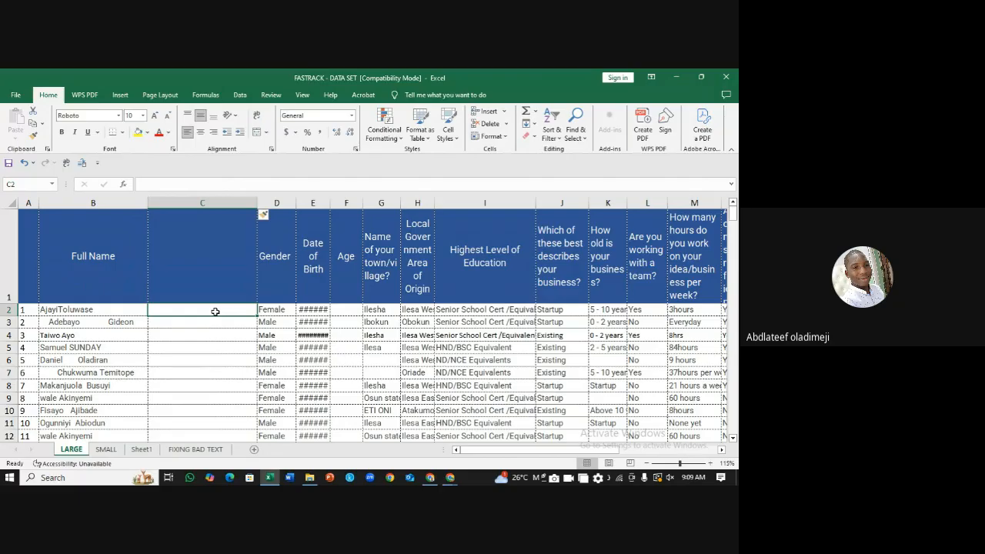
# Step: Enter =TRIM(B2) in C2 to strip extra spaces from the first full name
pyautogui.write('=')
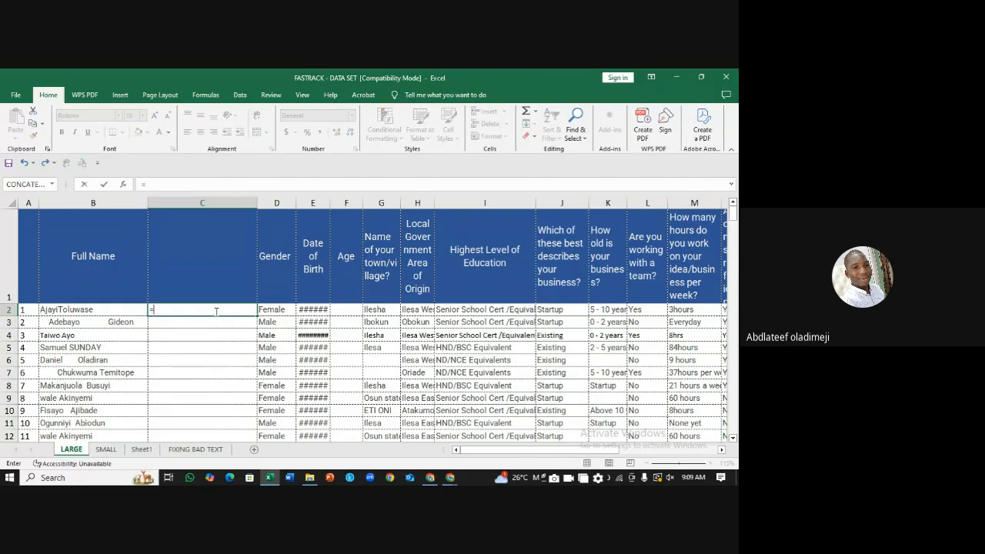
pyautogui.write('trim')
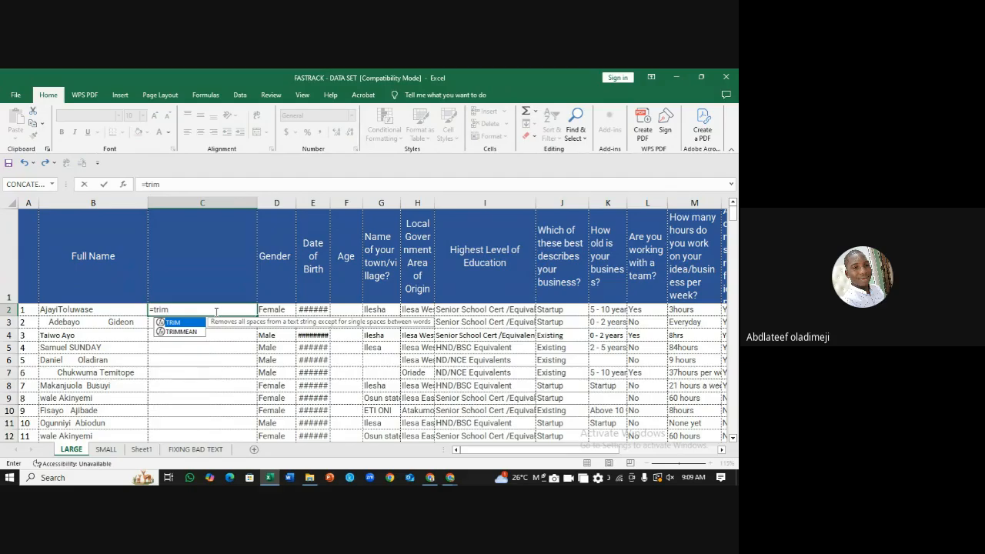
pyautogui.write('(')
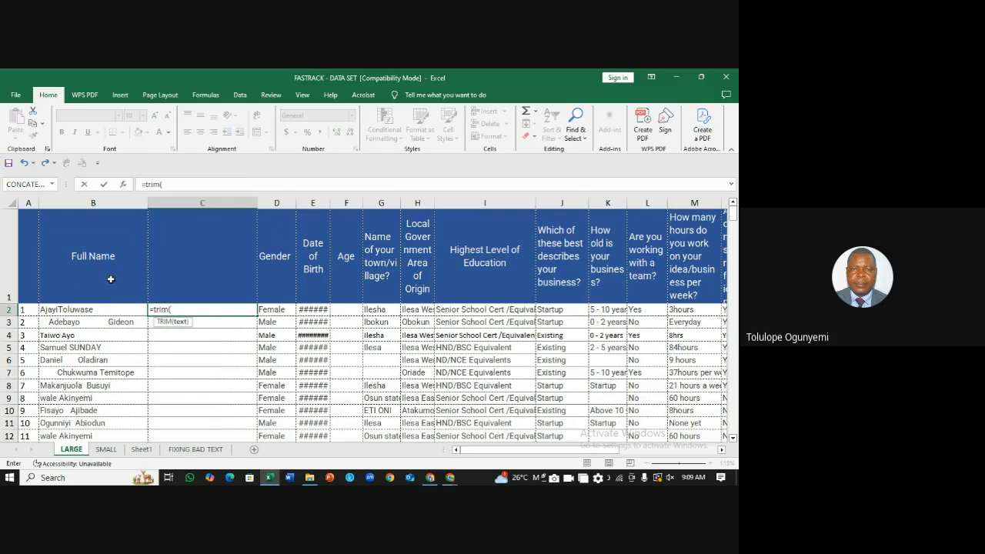
pyautogui.click(107, 309)
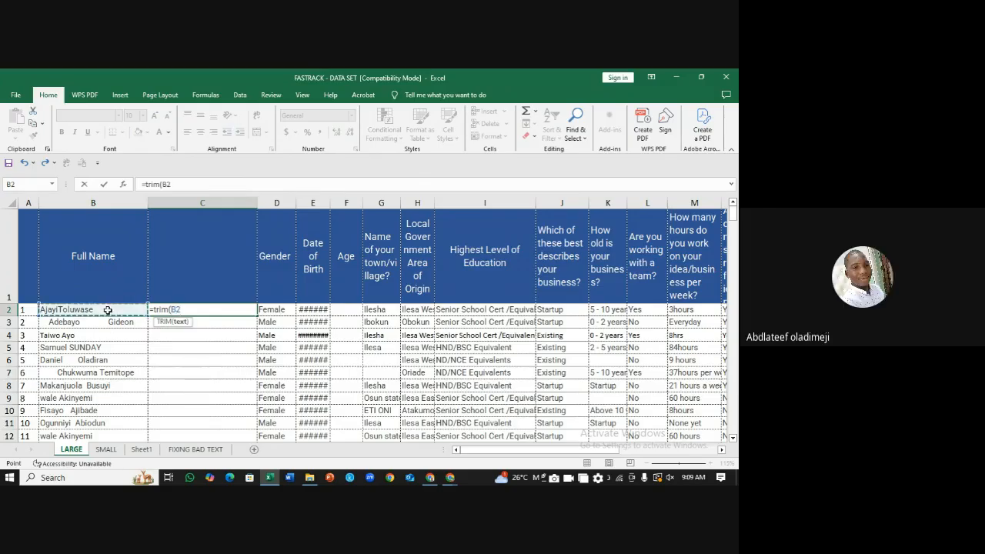
pyautogui.write(')')
pyautogui.press('Return')
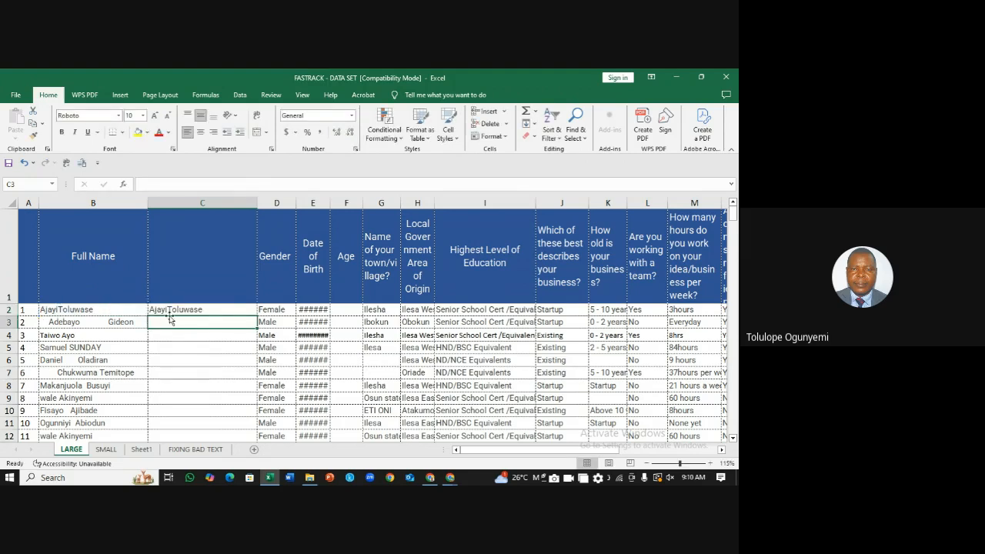
pyautogui.click(215, 312)
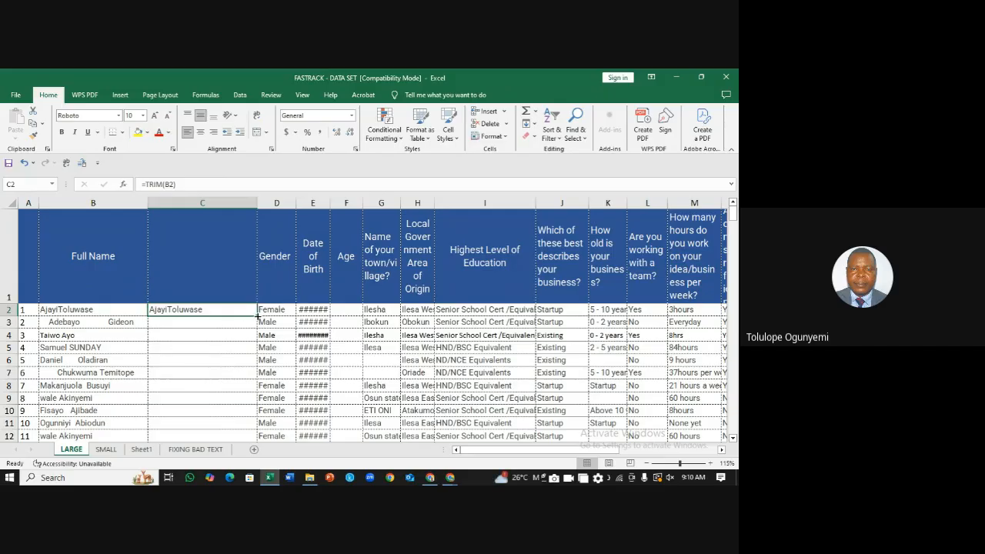
# Step: Fill =TRIM(B2) down column C, insert a blank column D before Gender, and start a formula in D2
pyautogui.doubleClick(258, 316)
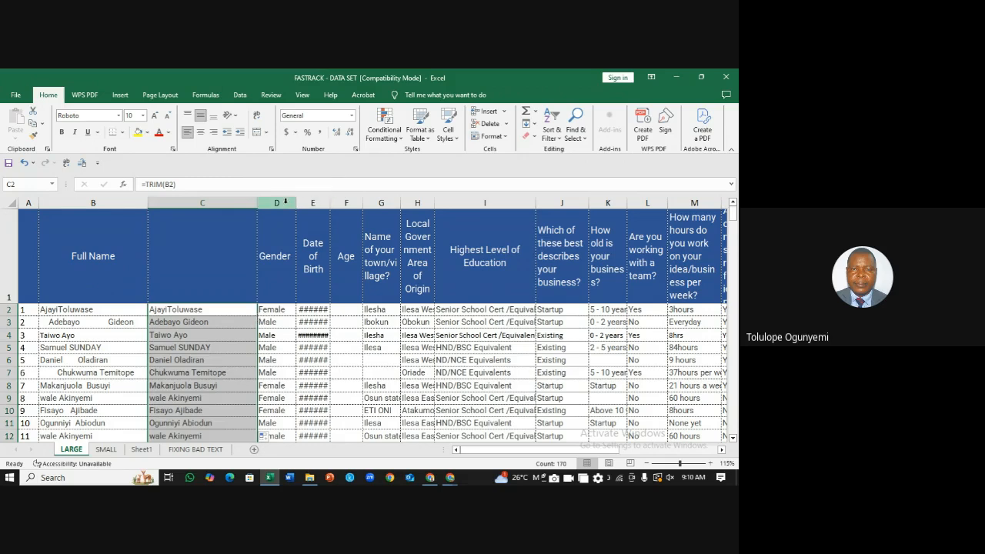
pyautogui.click(285, 201)
pyautogui.rightClick(285, 203)
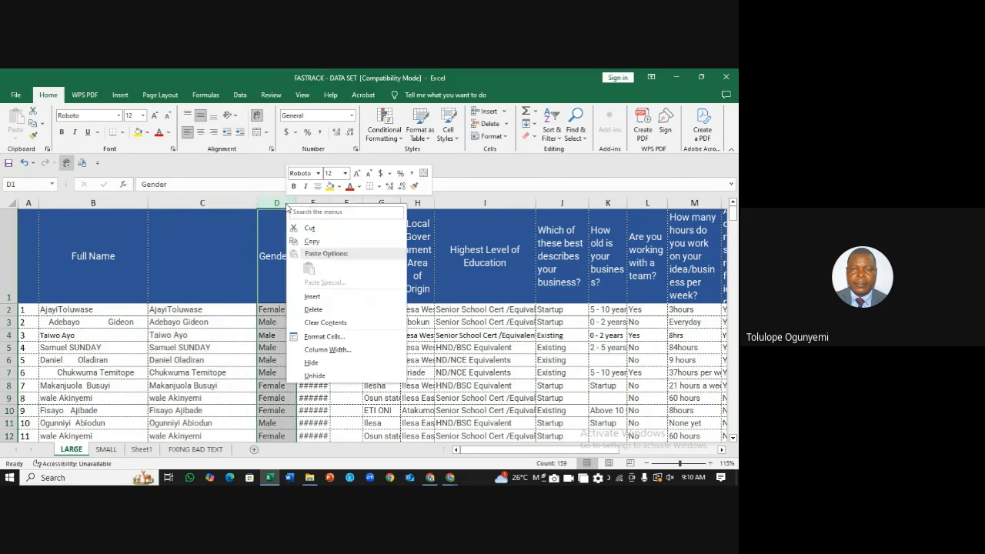
pyautogui.click(311, 296)
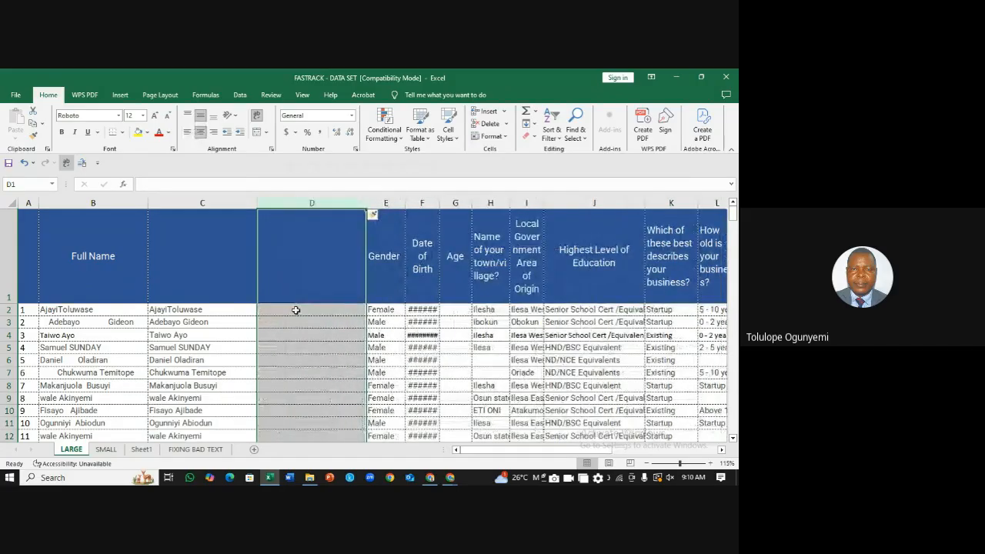
pyautogui.click(295, 310)
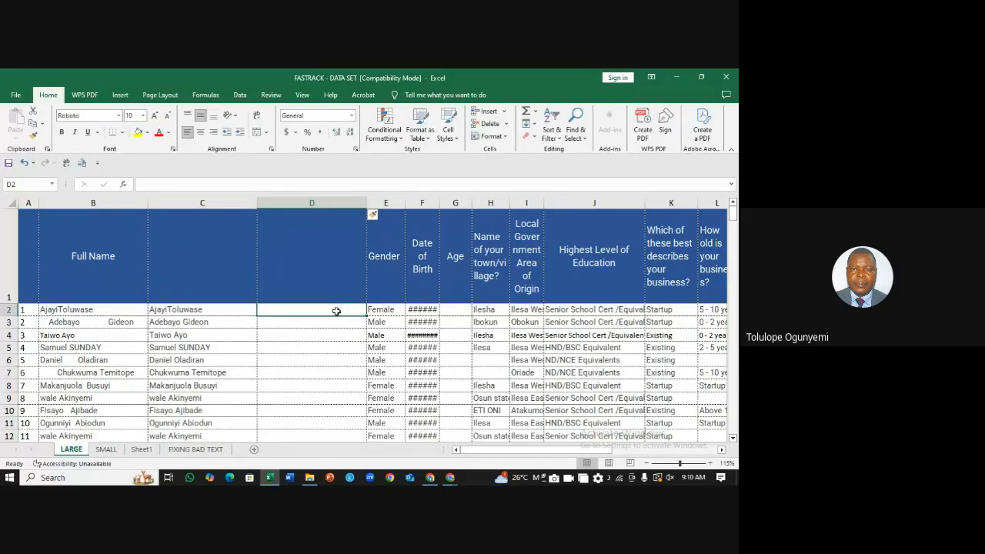
pyautogui.write('=')
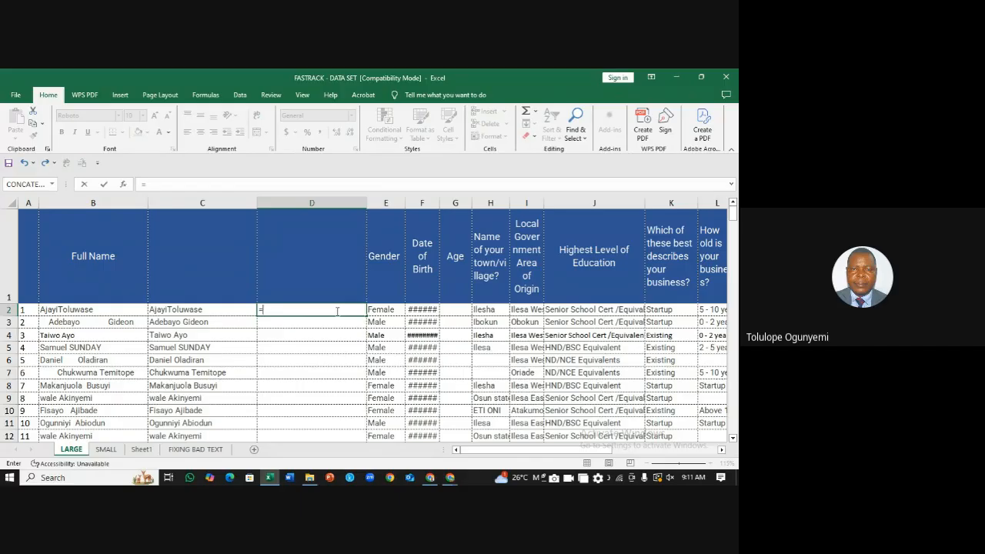
# Step: Enter =LOWER(C2) in D2 and fill it down column D
pyautogui.write('lower')
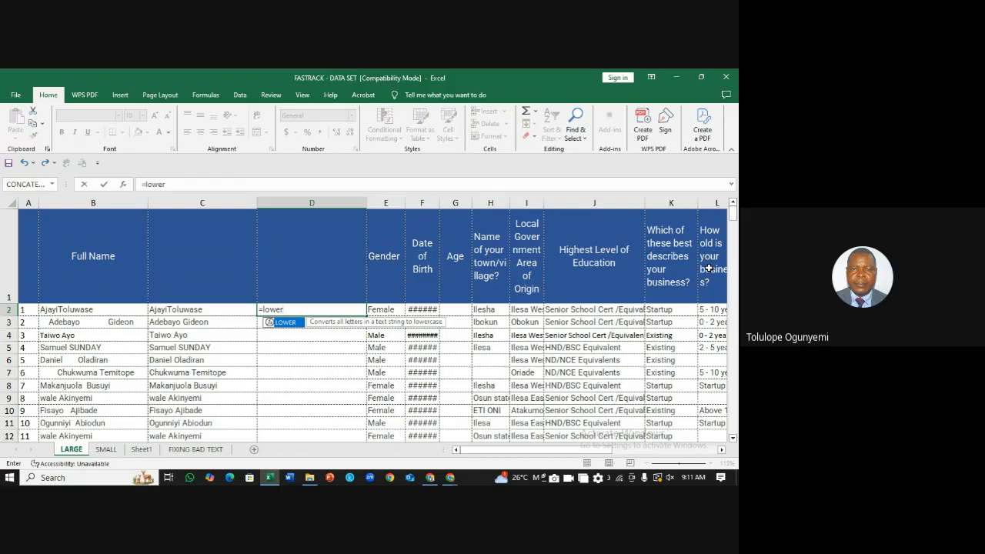
pyautogui.write('(')
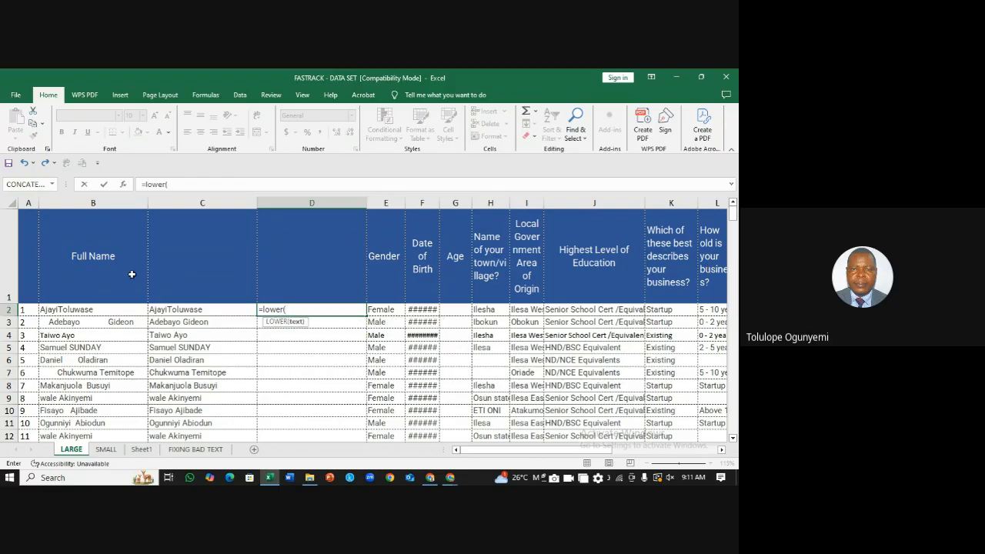
pyautogui.click(175, 311)
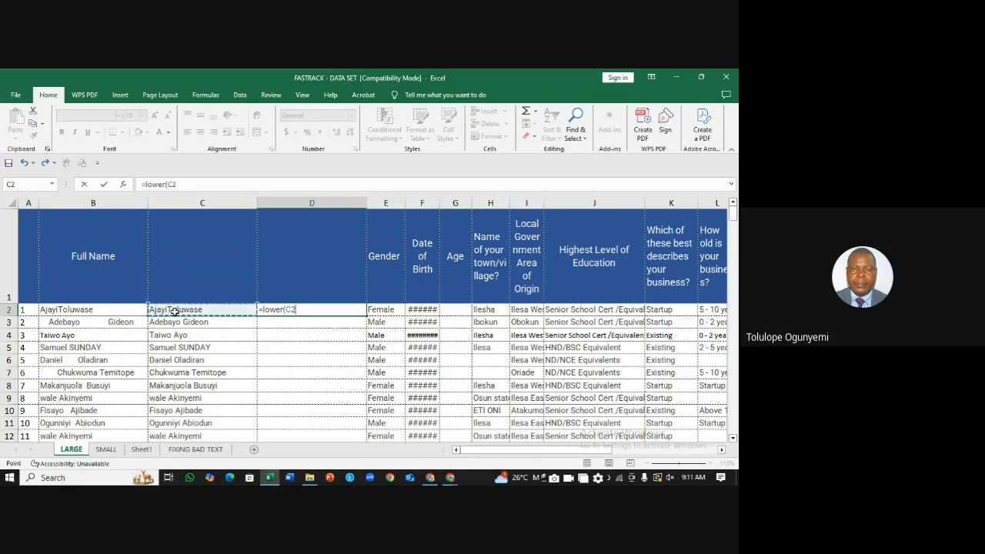
pyautogui.press('Return')
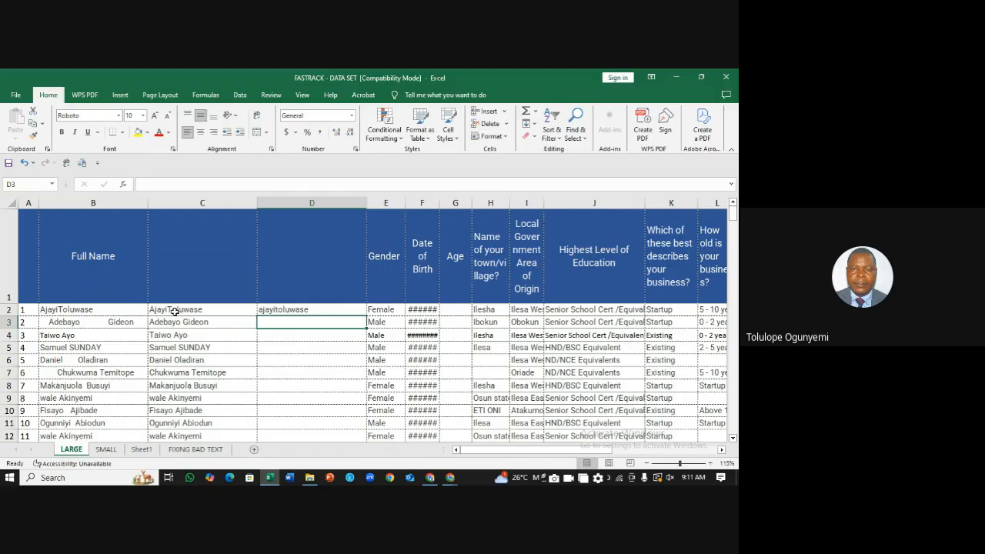
pyautogui.click(323, 310)
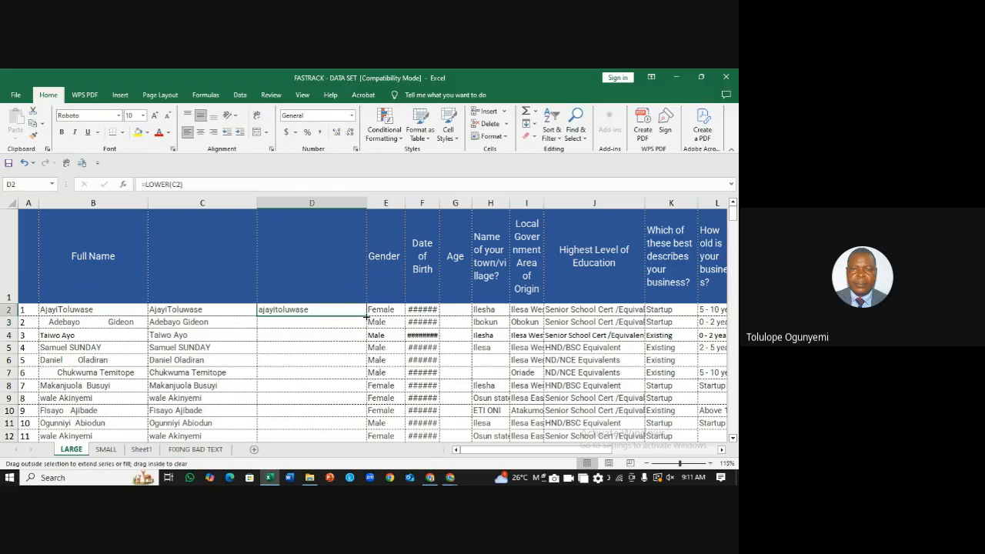
pyautogui.doubleClick(371, 316)
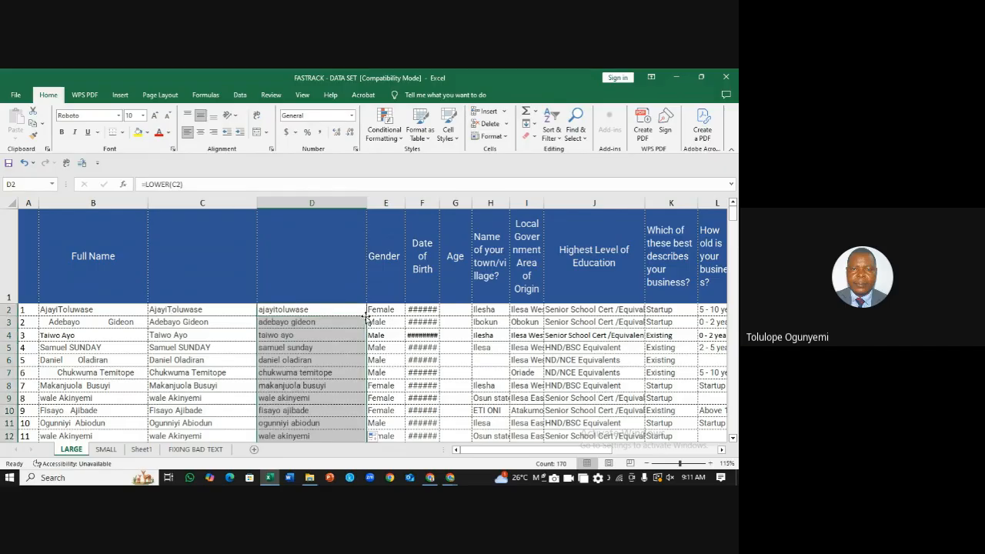
# Step: Cancel the Gender column menu, check C2's TRIM formula, and start rewriting D2's formula
pyautogui.click(375, 204)
pyautogui.rightClick(375, 204)
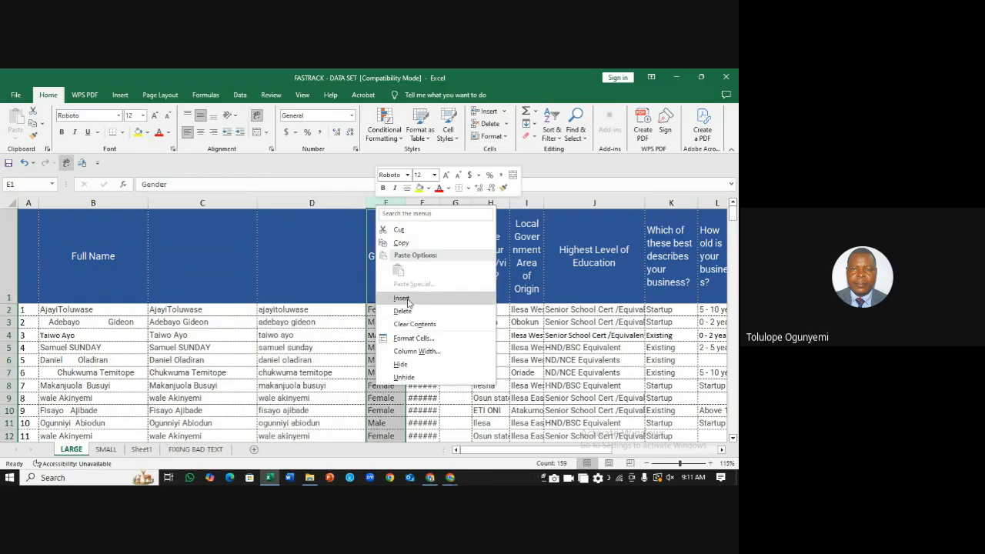
pyautogui.press('Escape')
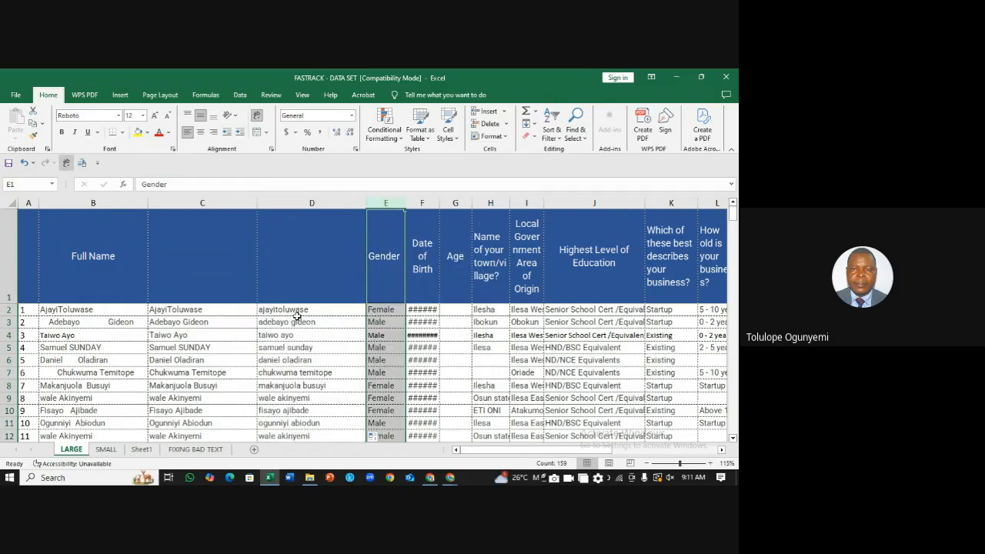
pyautogui.click(185, 310)
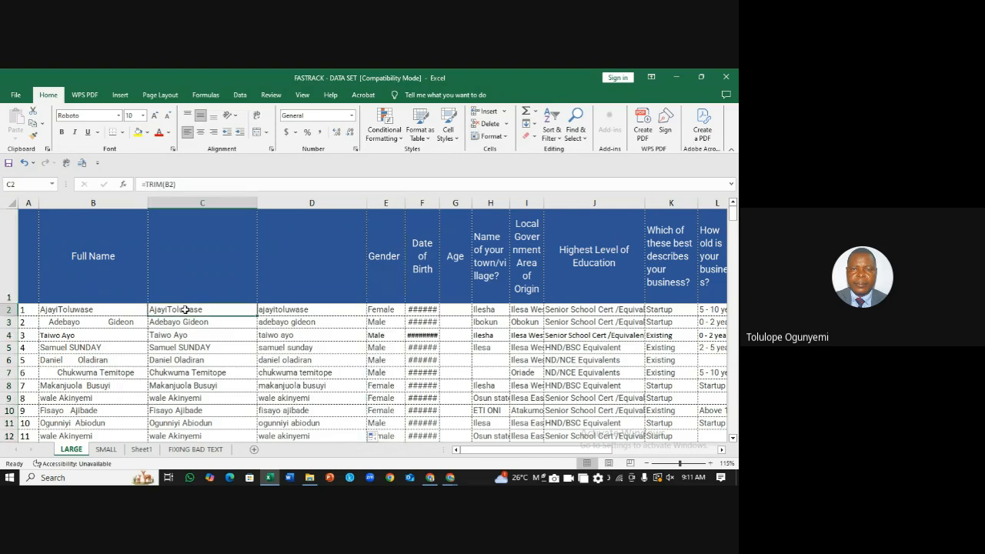
pyautogui.click(299, 309)
pyautogui.write('=')
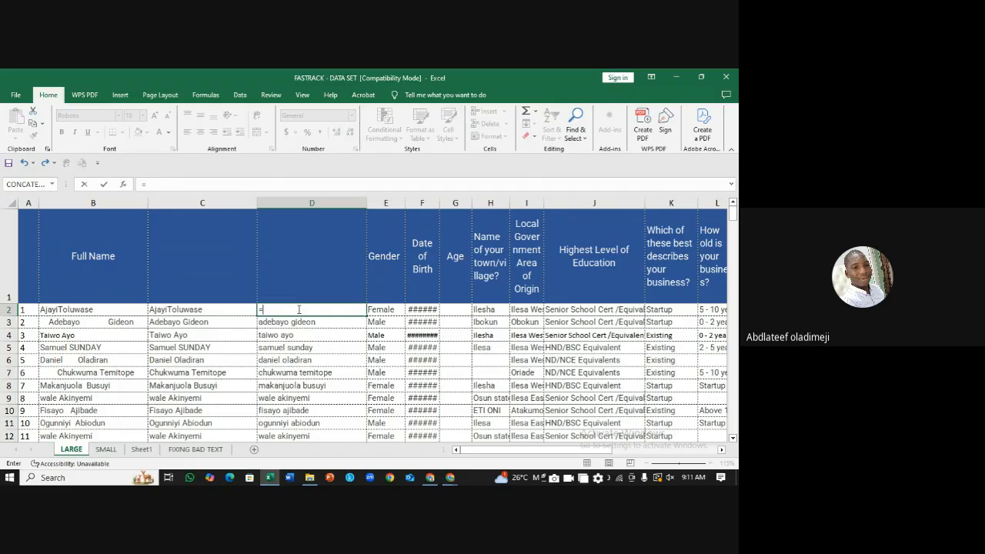
# Step: Enter =UPPER(C2) in D2 and fill it down column D to capitalise every trimmed name
pyautogui.write('upper')
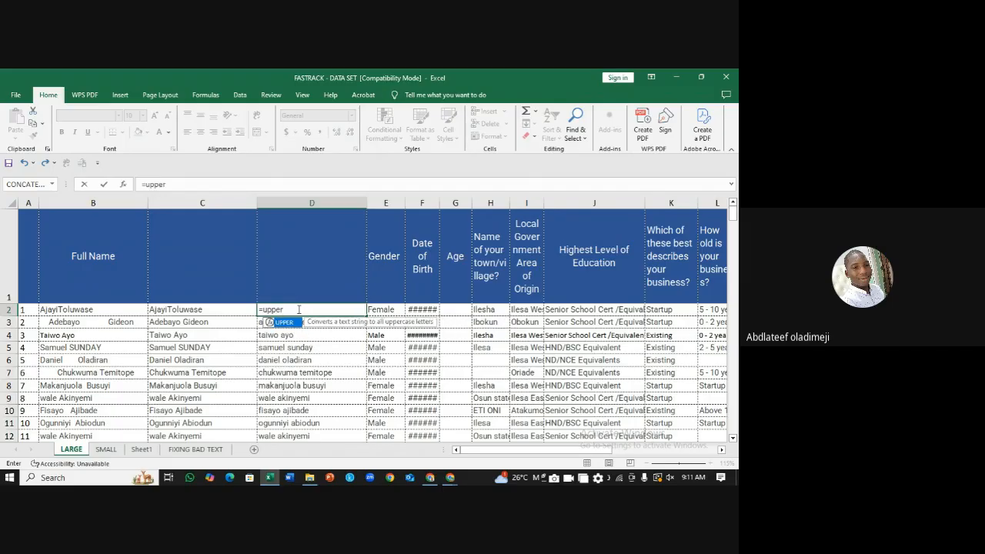
pyautogui.write('(')
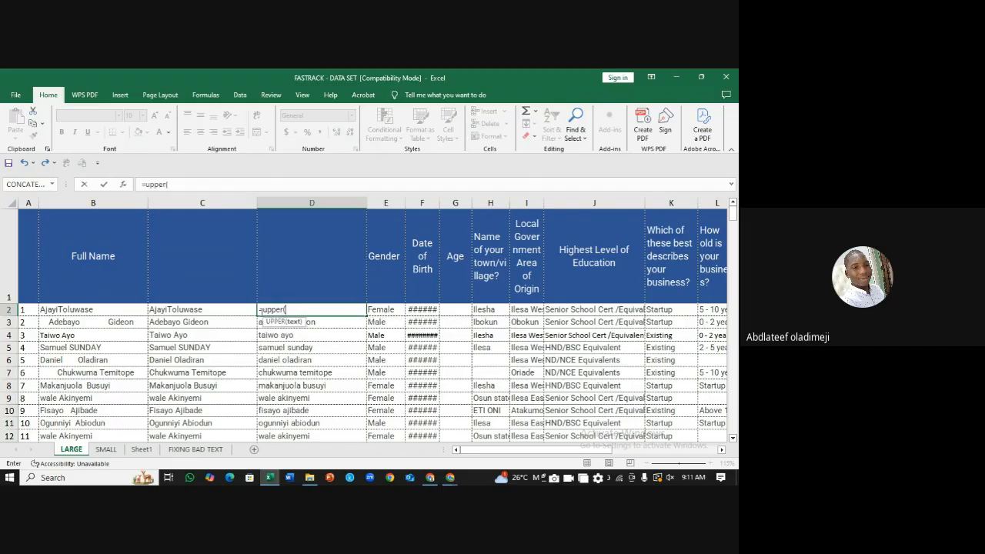
pyautogui.click(216, 311)
pyautogui.press('Return')
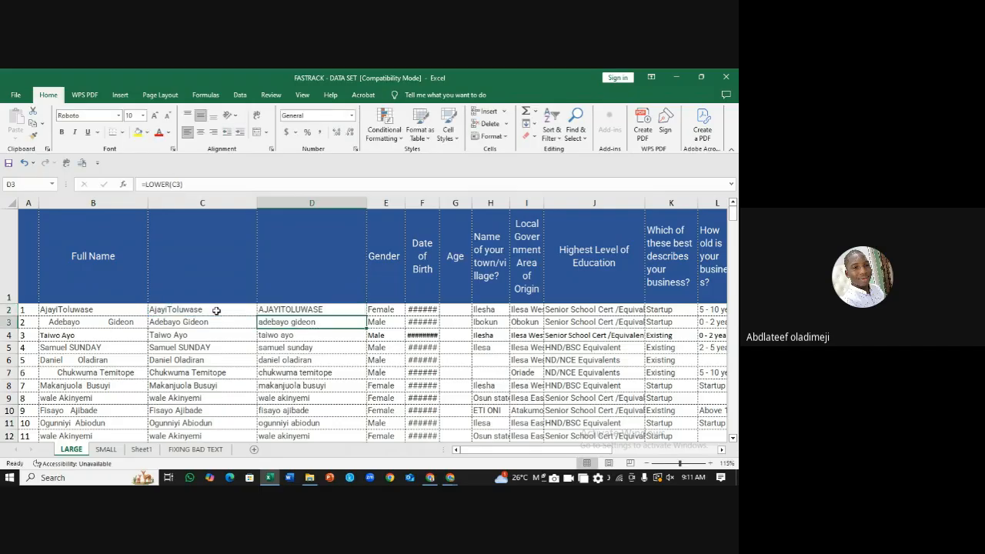
pyautogui.click(358, 310)
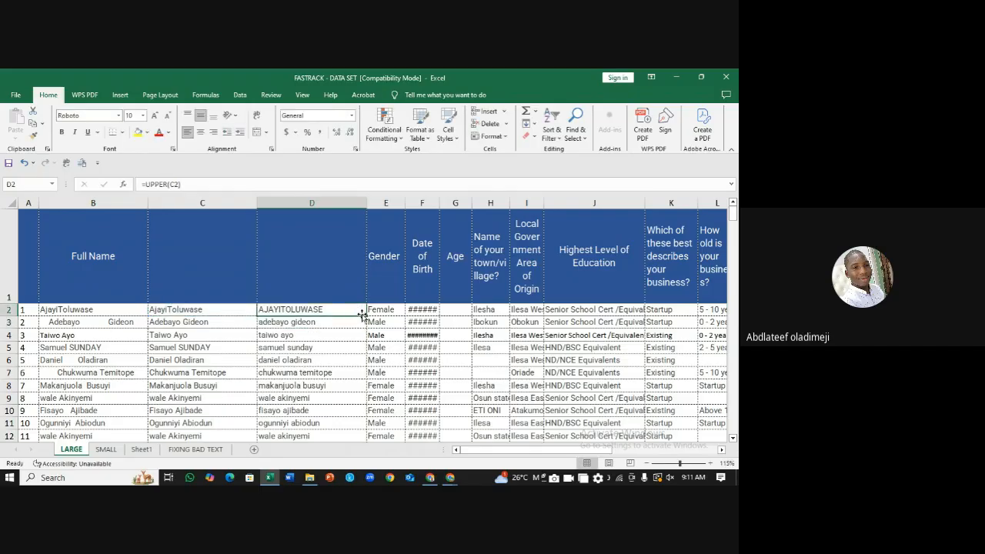
pyautogui.doubleClick(366, 315)
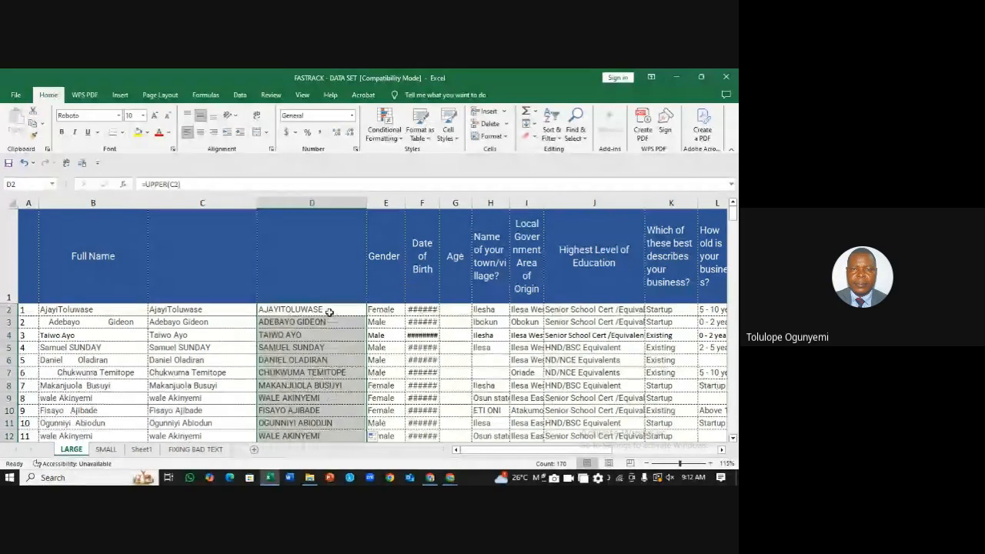
# Step: Replace D2 with =PROPER(C2) and fill it down column D
pyautogui.click(330, 312)
pyautogui.write('=')
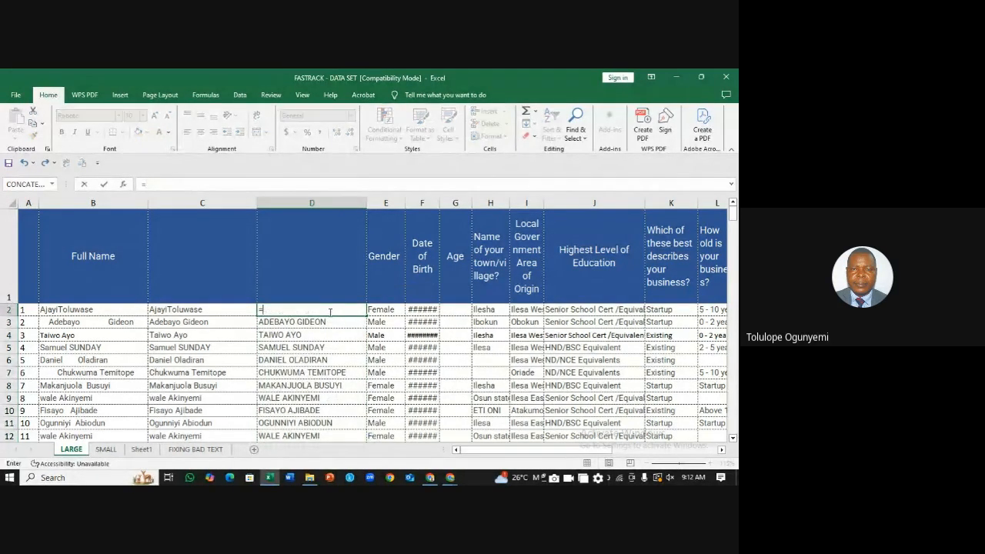
pyautogui.write('proper')
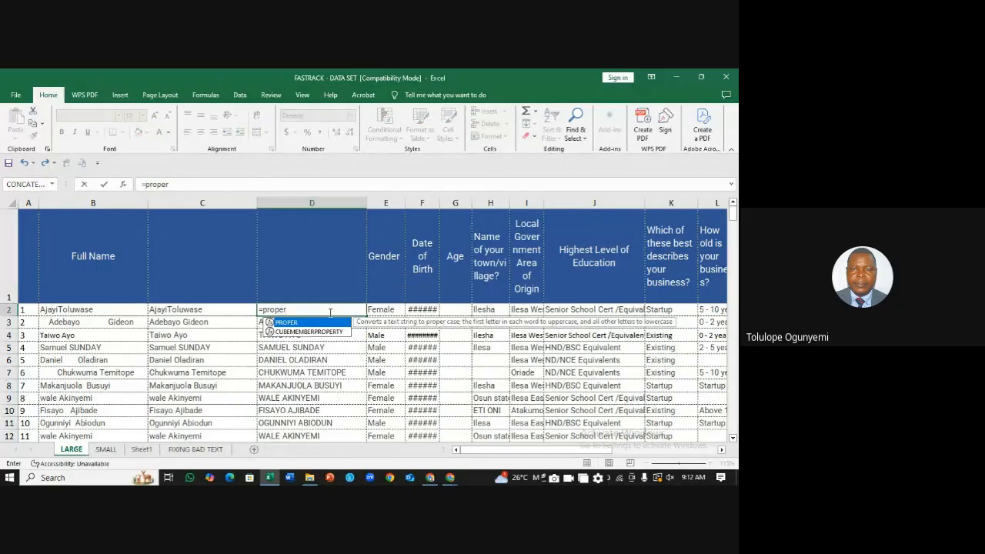
pyautogui.write('(')
pyautogui.click(228, 308)
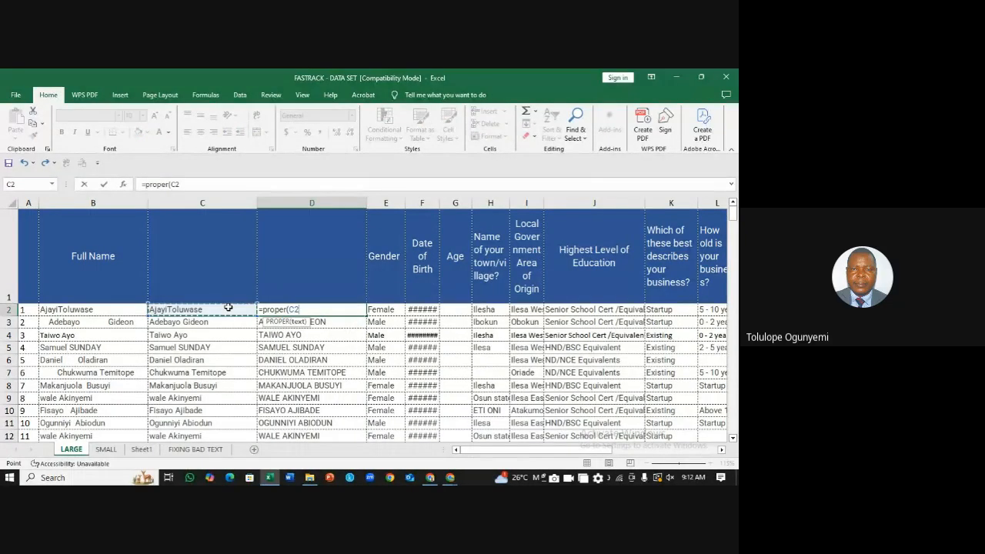
pyautogui.press('Return')
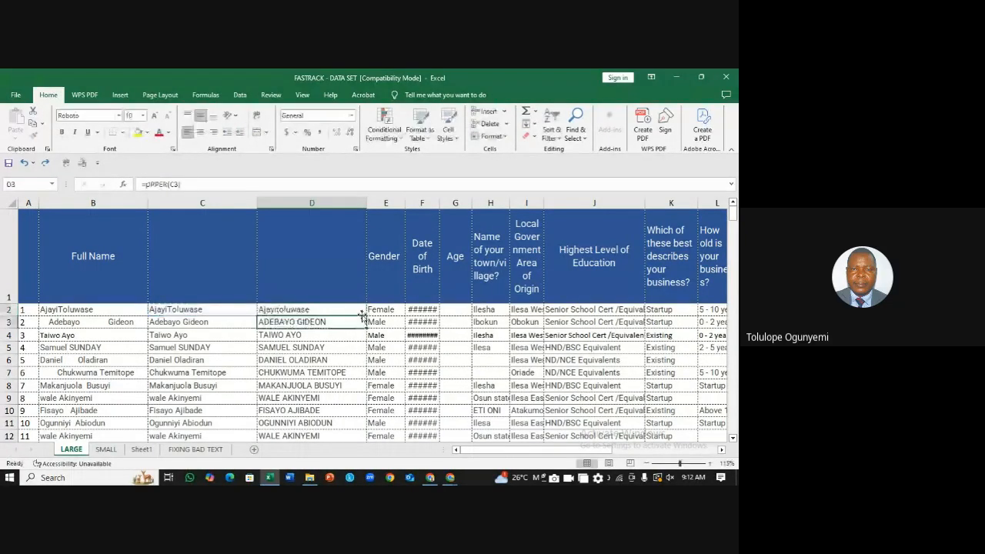
pyautogui.click(362, 311)
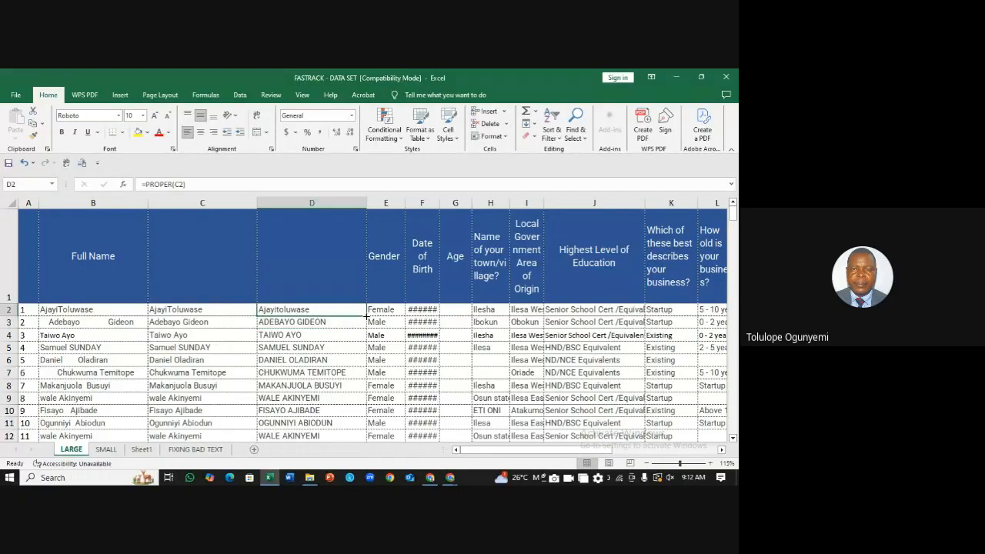
pyautogui.doubleClick(367, 315)
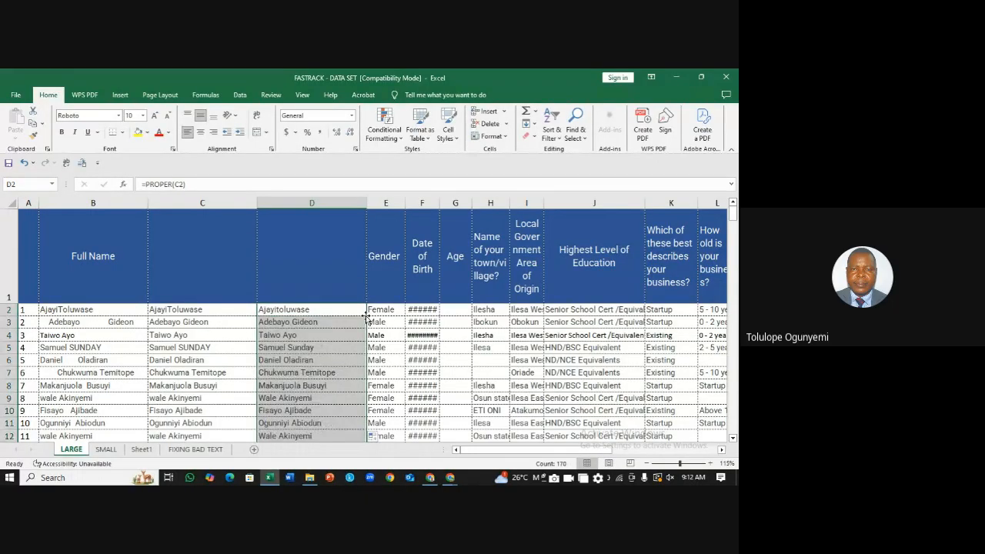
# Step: Check the trimmed and proper-case results, then add the missing space between the first and last names in B2
pyautogui.click(184, 435)
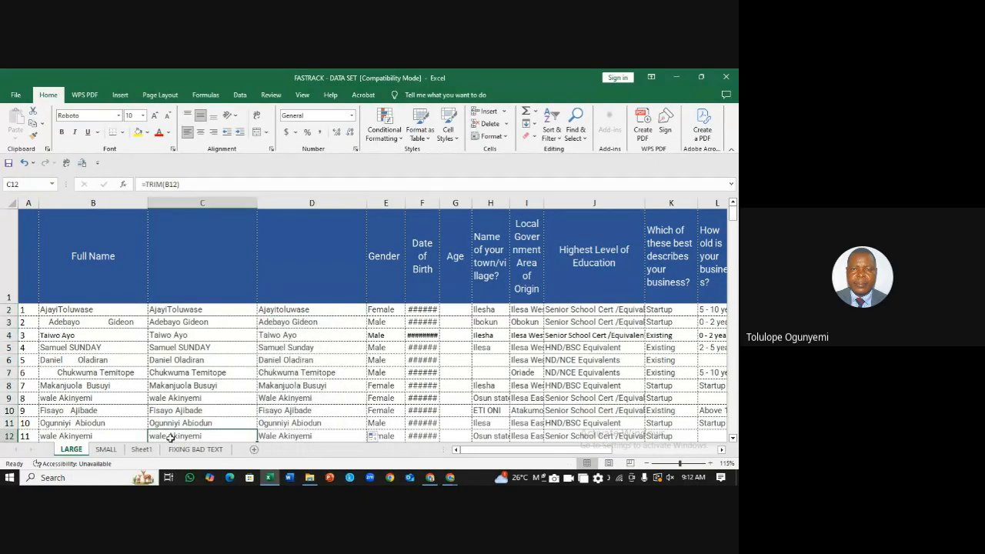
pyautogui.click(298, 436)
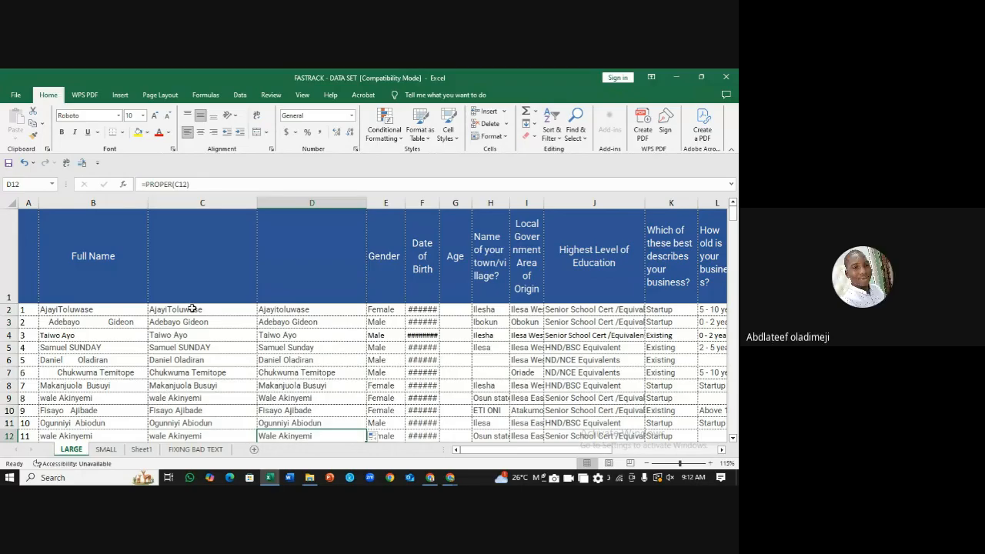
pyautogui.click(167, 310)
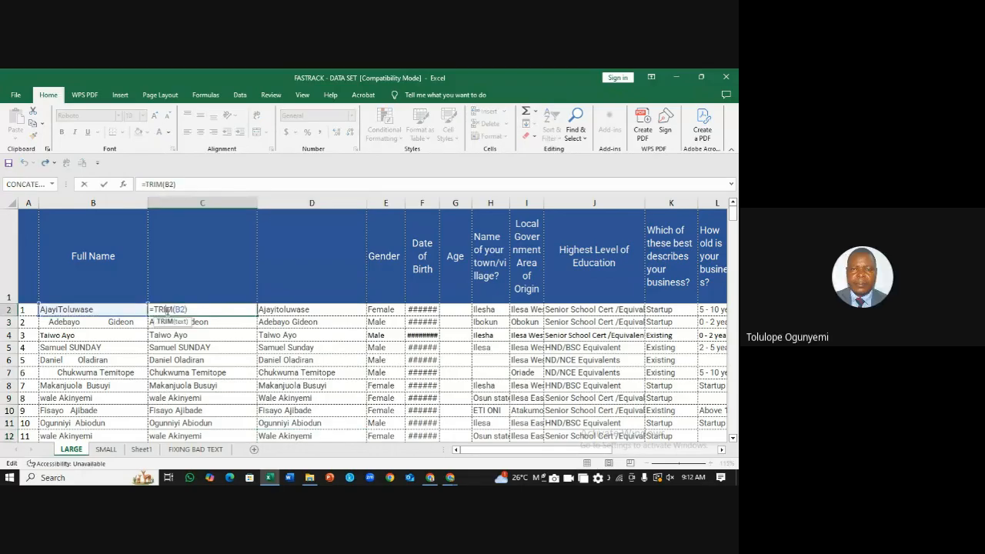
pyautogui.click(243, 350)
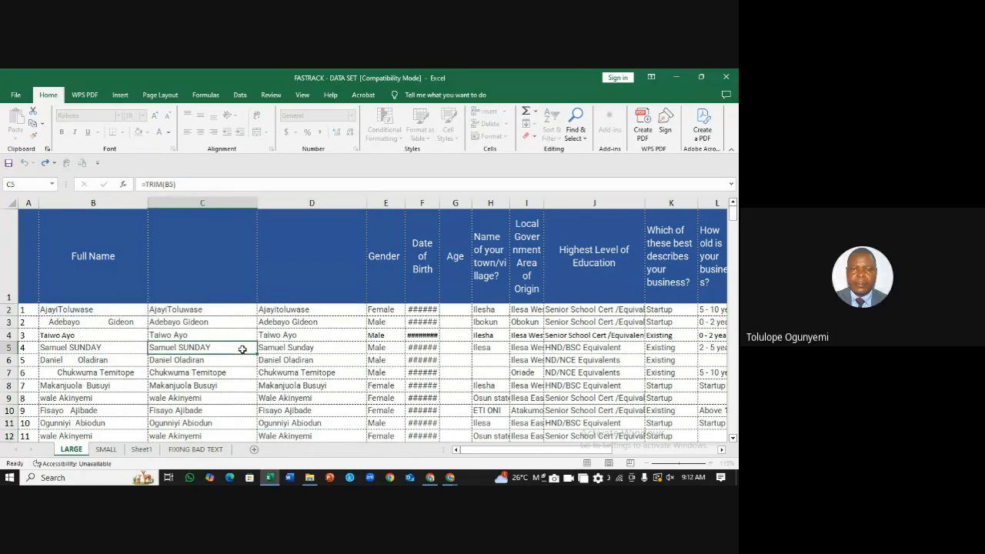
pyautogui.doubleClick(60, 310)
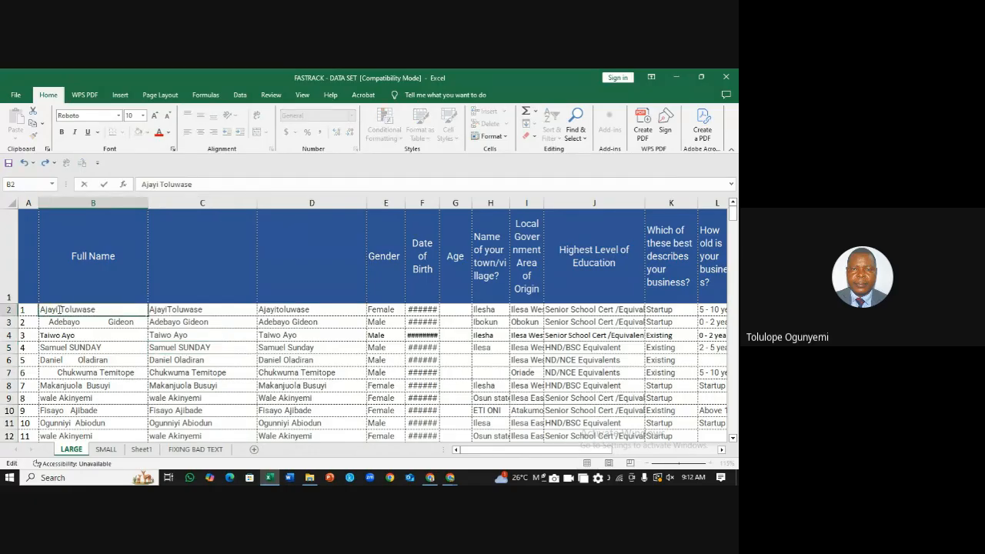
pyautogui.click(353, 337)
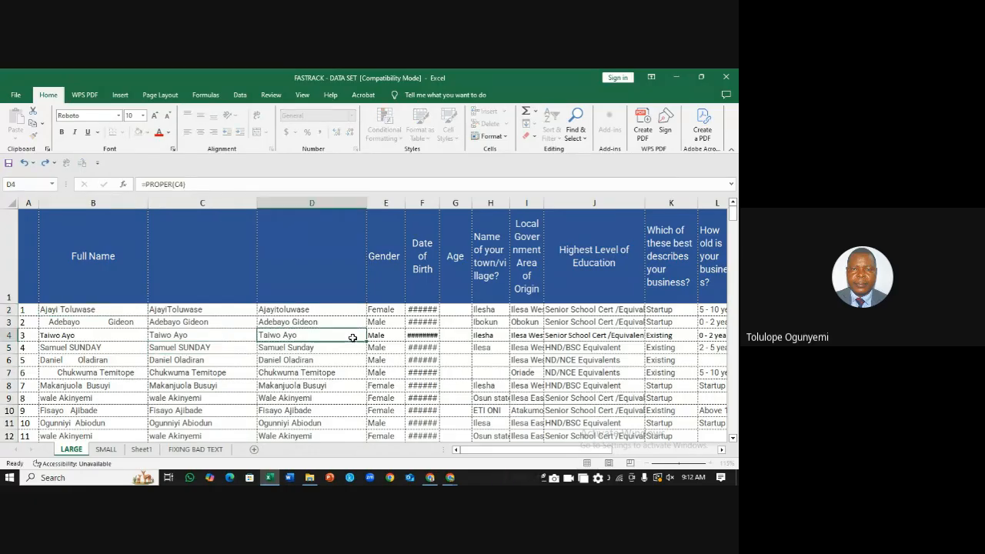
pyautogui.click(282, 311)
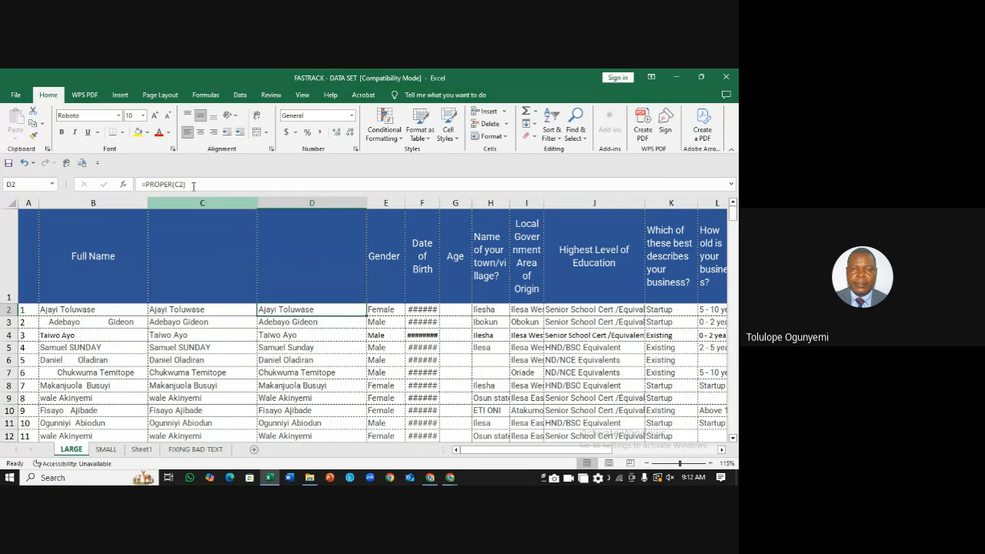
# Step: Delete helper columns C and D so Gender returns to column C
pyautogui.moveTo(183, 200); pyautogui.dragTo(272, 200)
pyautogui.rightClick(273, 202)
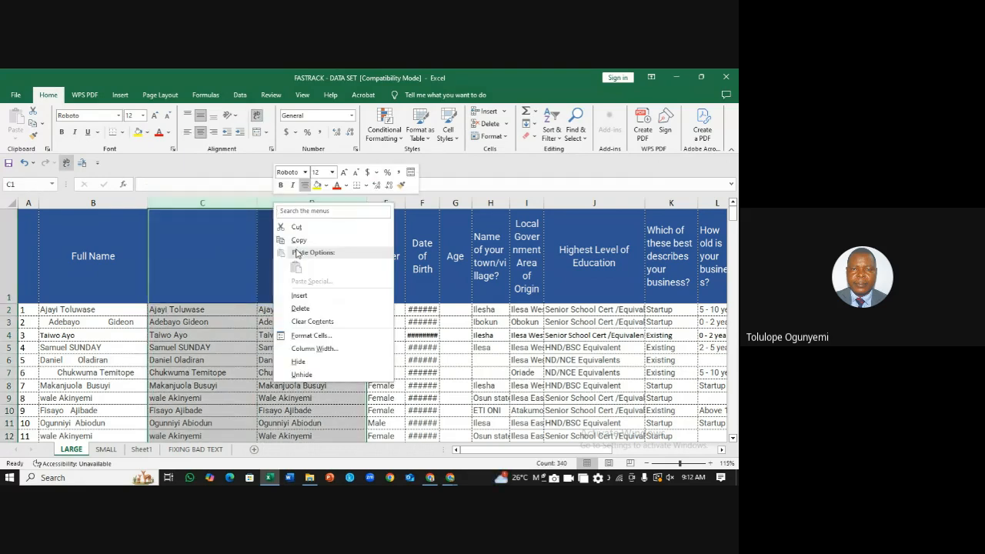
pyautogui.click(300, 309)
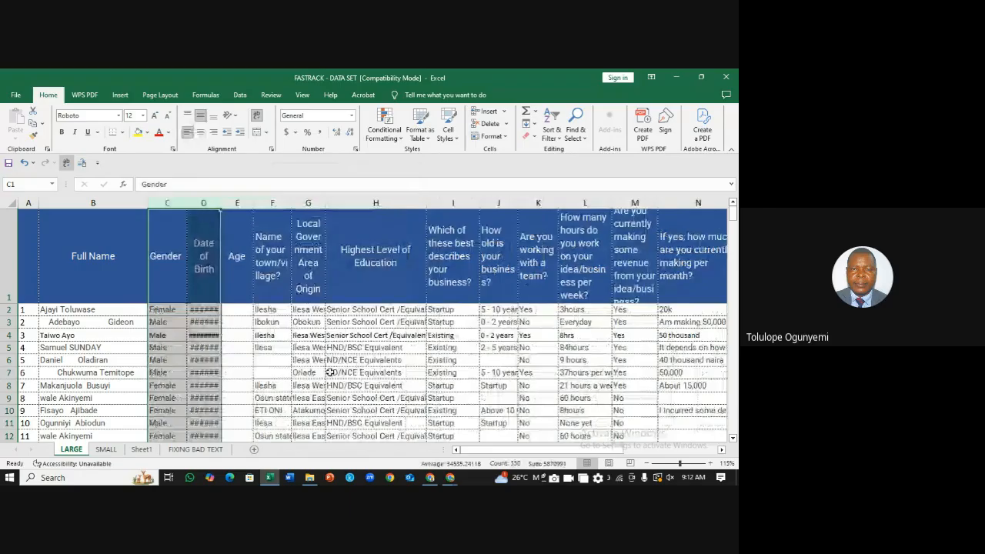
pyautogui.click(362, 373)
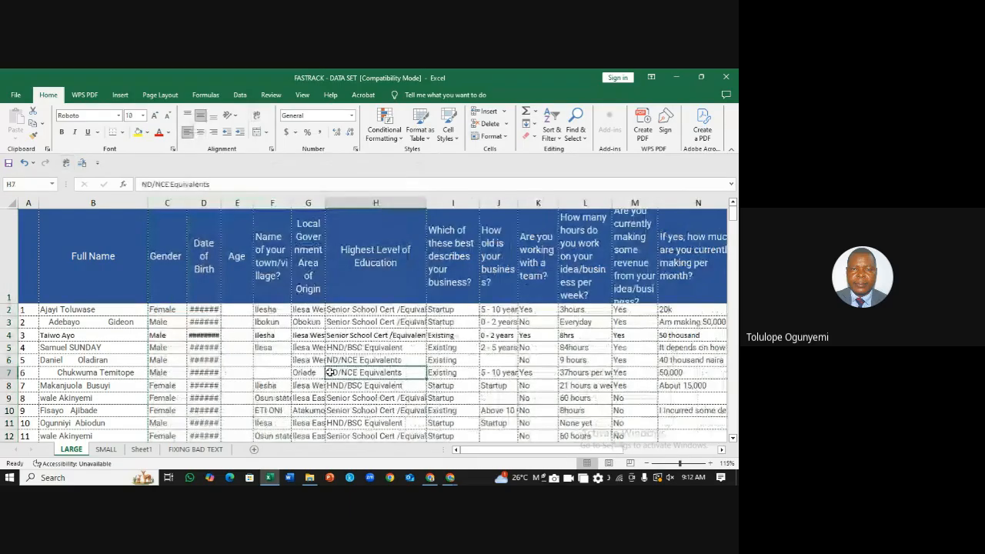
# Step: On the FIXING BAD TEXT sheet, delete the EXACT column
pyautogui.click(107, 451)
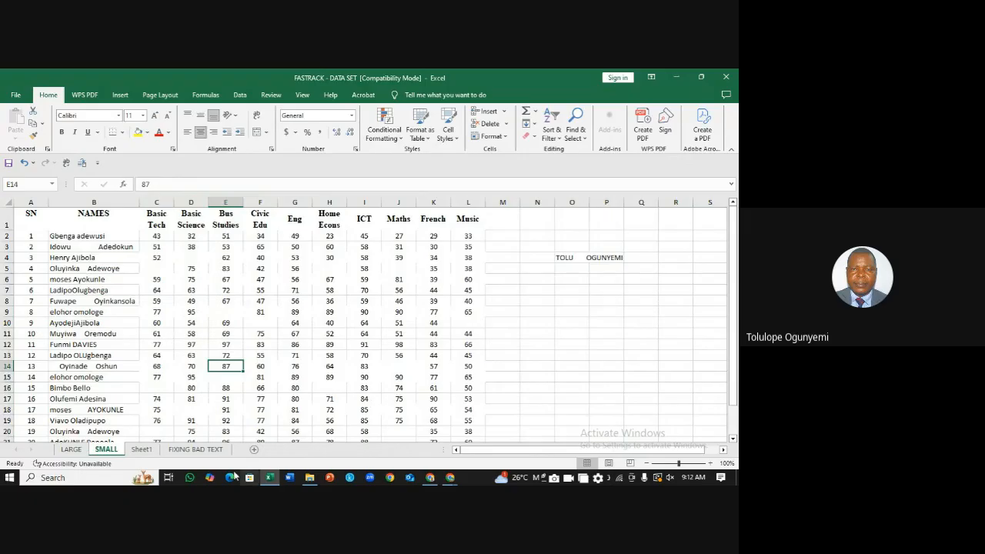
pyautogui.click(207, 450)
pyautogui.click(242, 228)
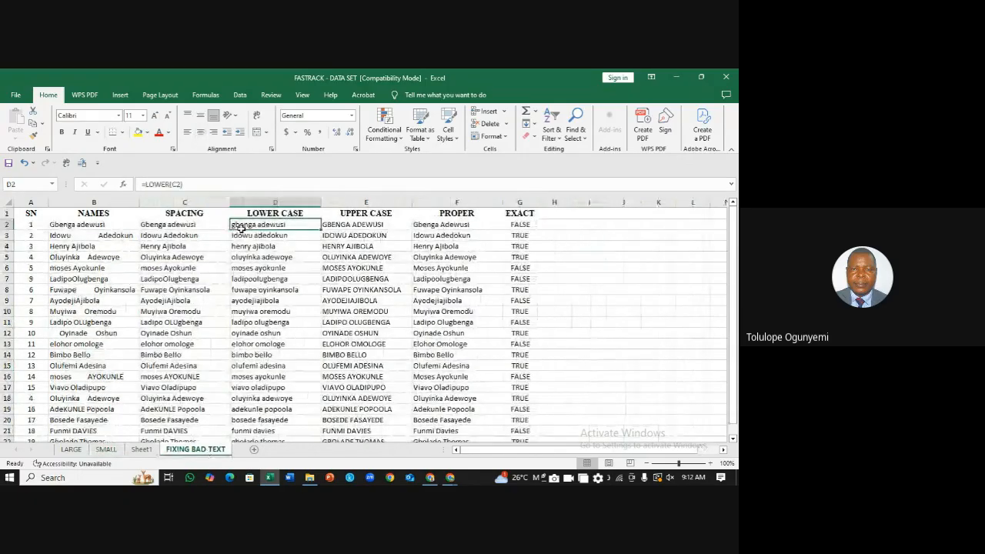
pyautogui.rightClick(520, 202)
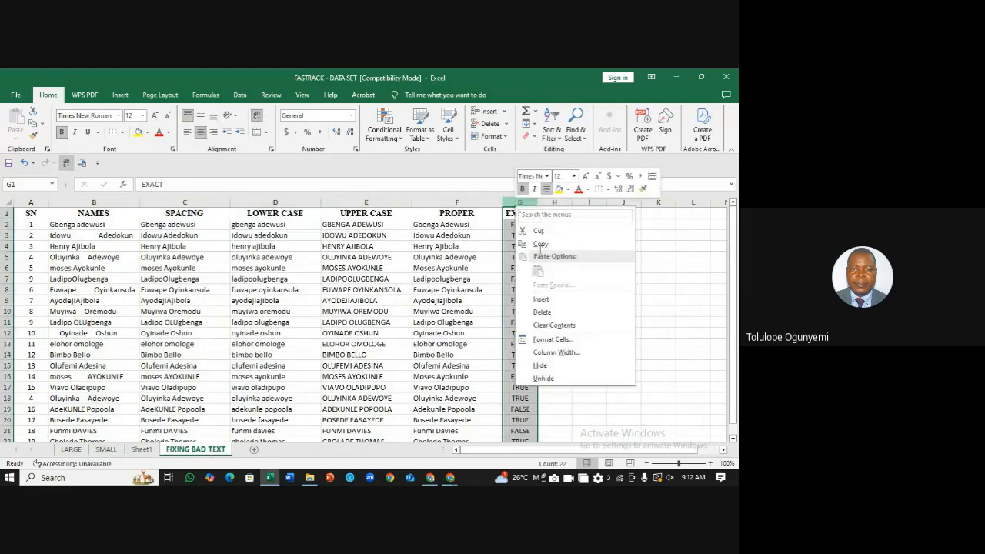
pyautogui.click(549, 314)
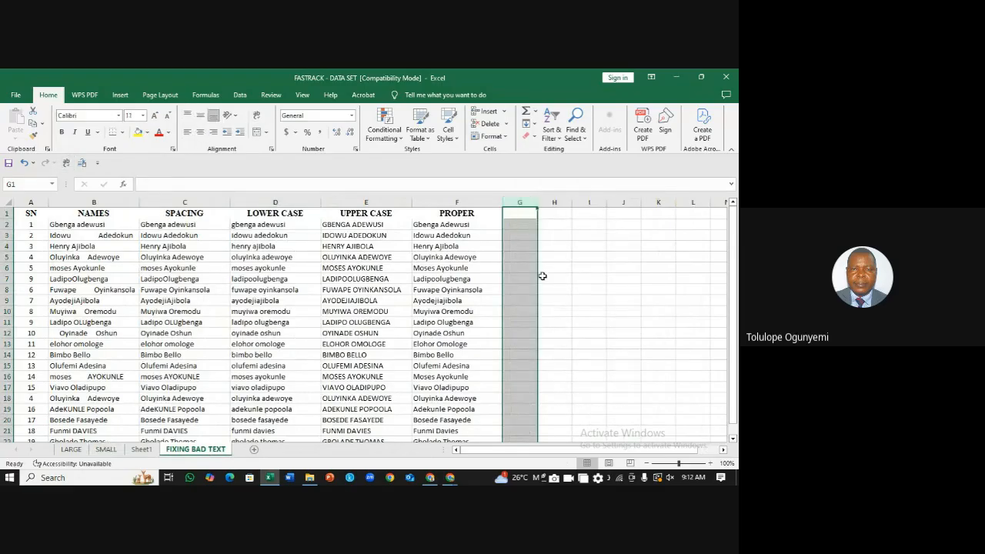
pyautogui.click(582, 277)
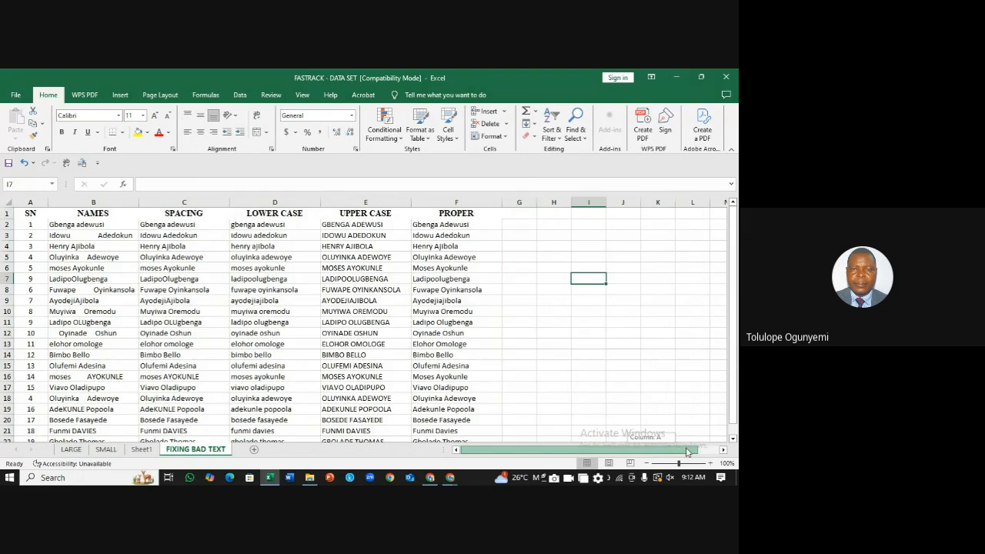
# Step: Widen the now-empty column G to about 15.86
pyautogui.hscroll(1, 538, 334)
pyautogui.click(490, 229)
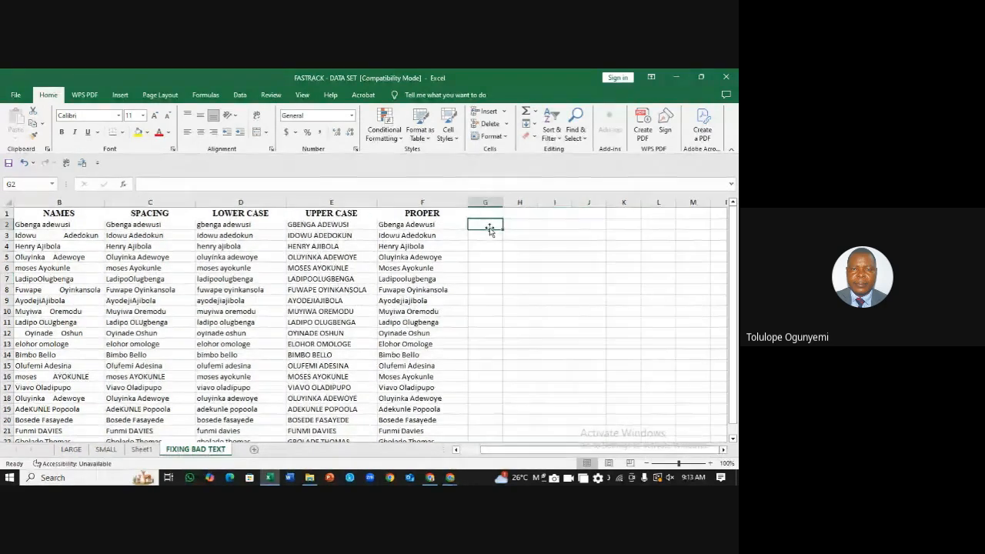
pyautogui.click(412, 224)
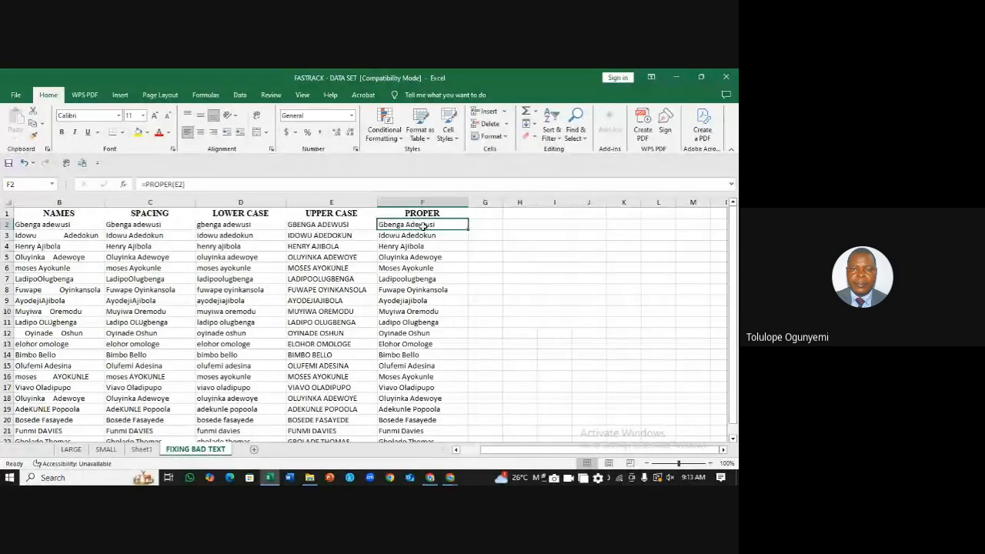
pyautogui.moveTo(502, 202); pyautogui.dragTo(524, 203)
pyautogui.click(496, 227)
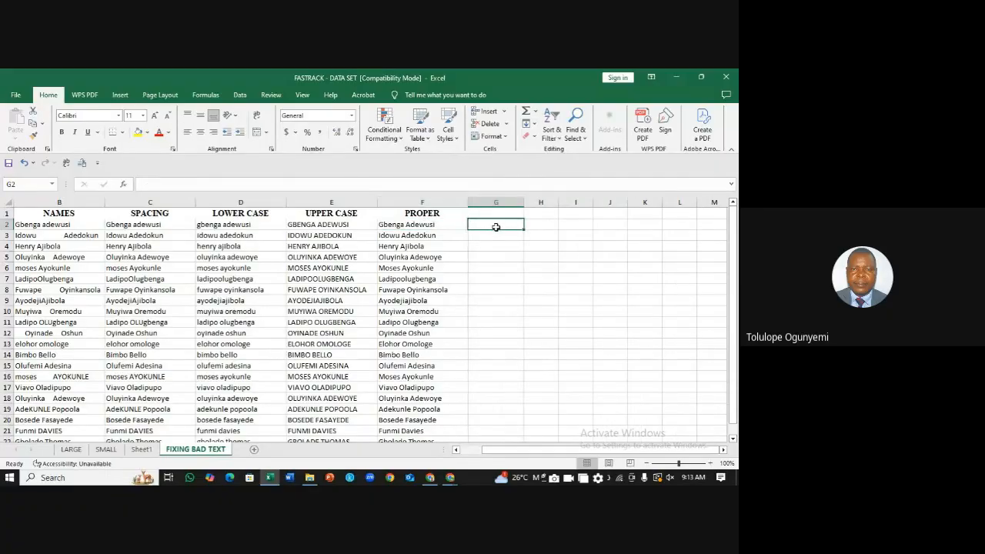
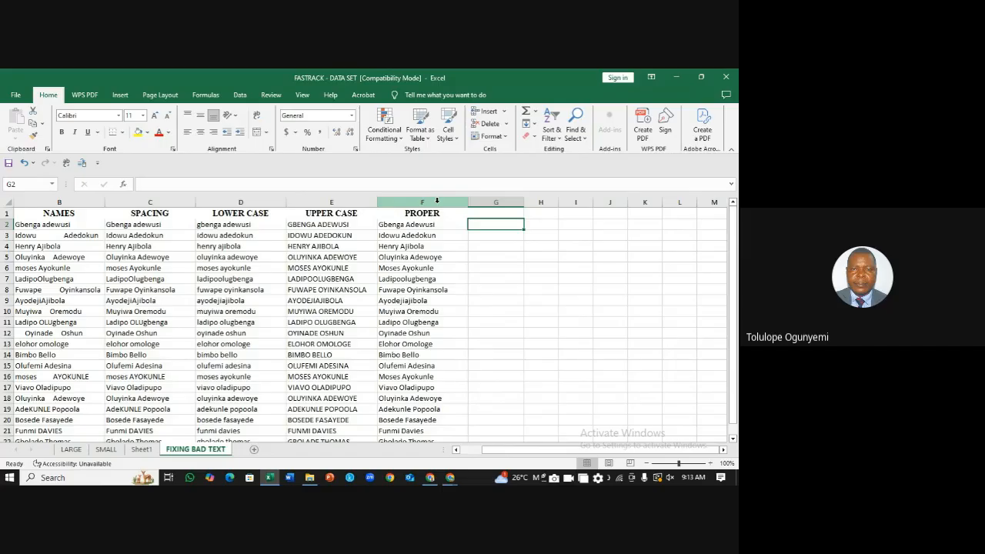
# Step: Enter the headings 'first name' in G1 and 'surname' in H1 beside PROPER
pyautogui.moveTo(436, 200); pyautogui.dragTo(514, 201)
pyautogui.click(499, 214)
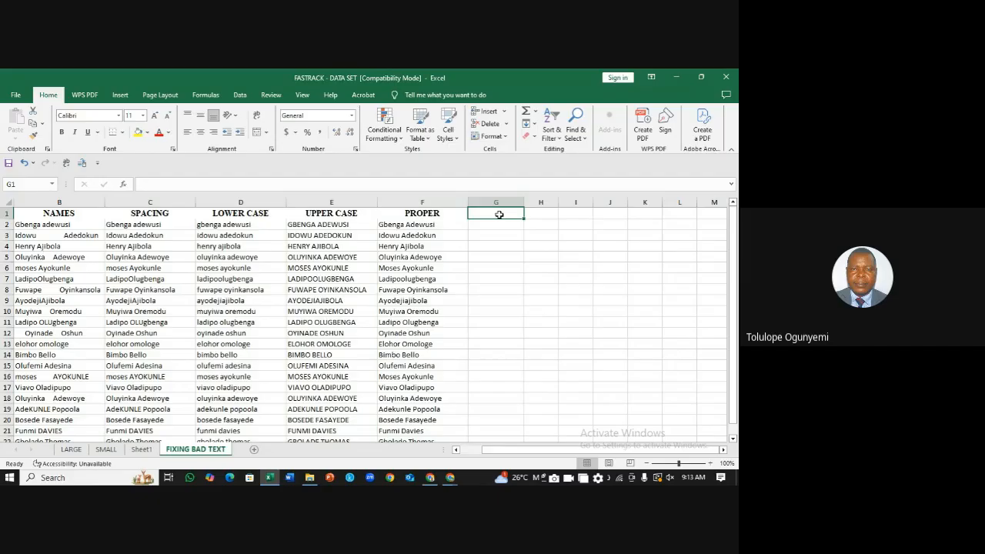
pyautogui.write('fir')
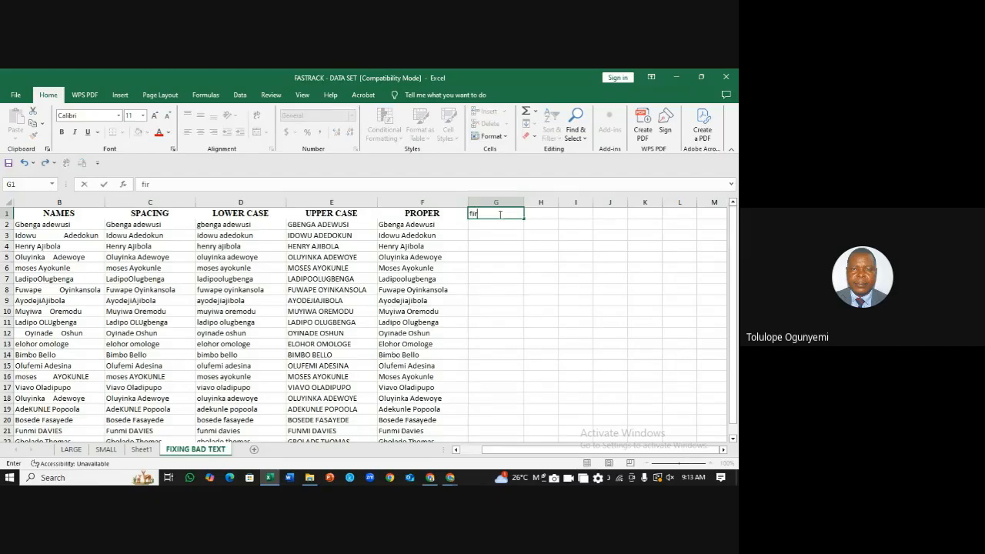
pyautogui.write('st name')
pyautogui.click(500, 214)
pyautogui.press('Right')
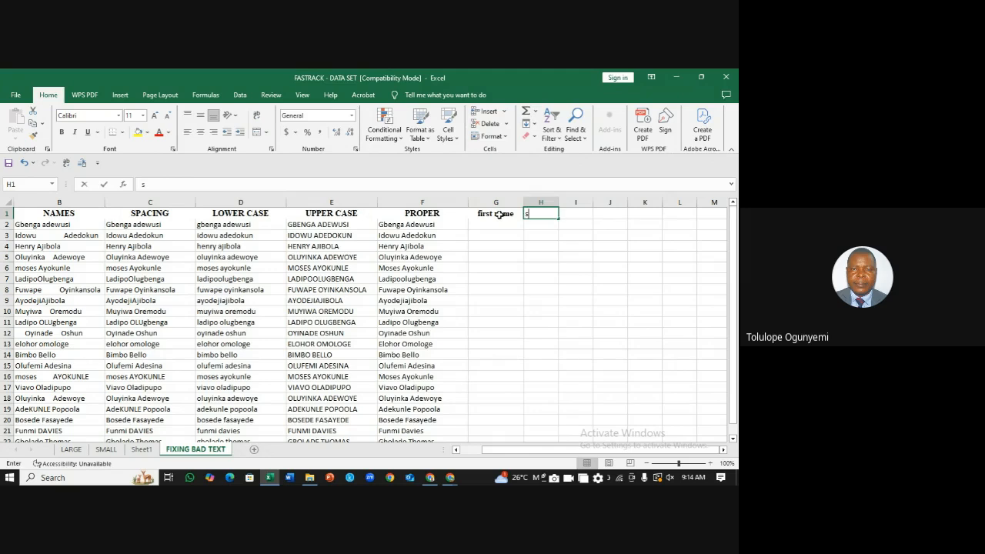
pyautogui.write('surname')
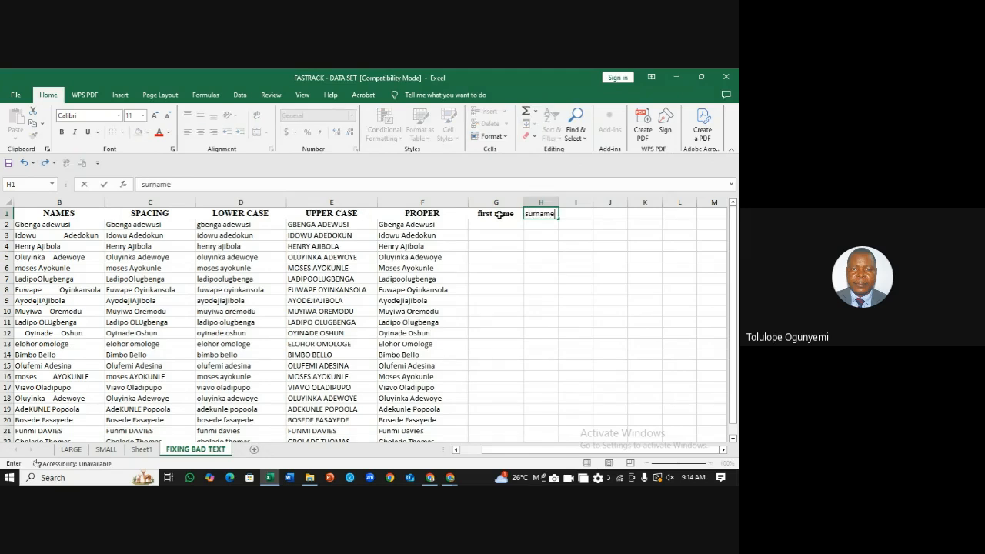
pyautogui.click(529, 245)
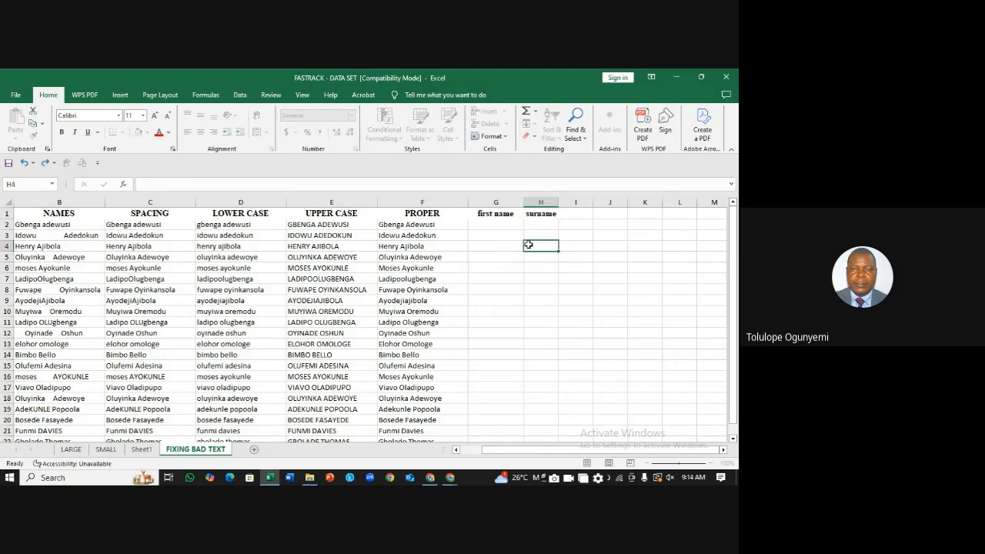
pyautogui.click(432, 213)
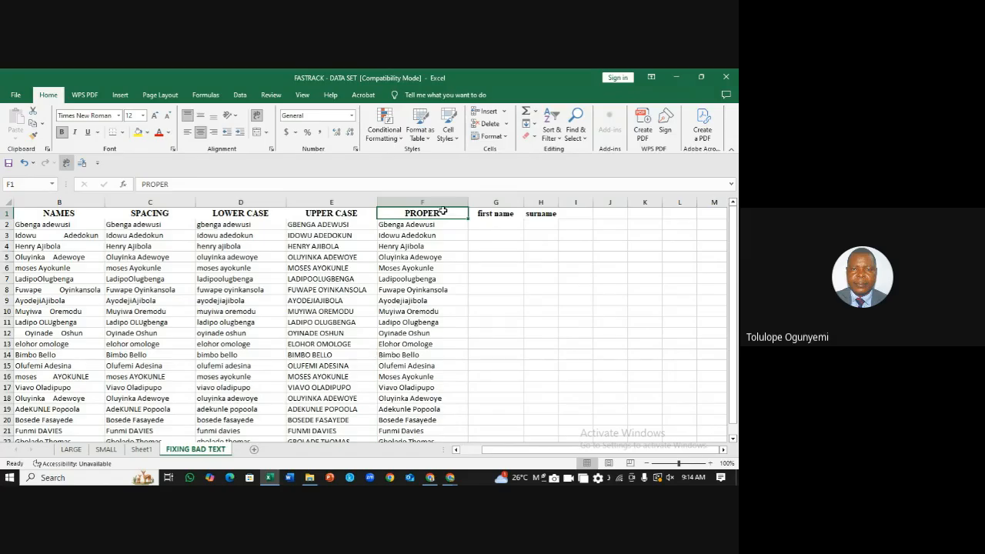
# Step: Convert F1:H22 into a table with 'My table has headers' left checked
pyautogui.moveTo(443, 211); pyautogui.dragTo(544, 413)
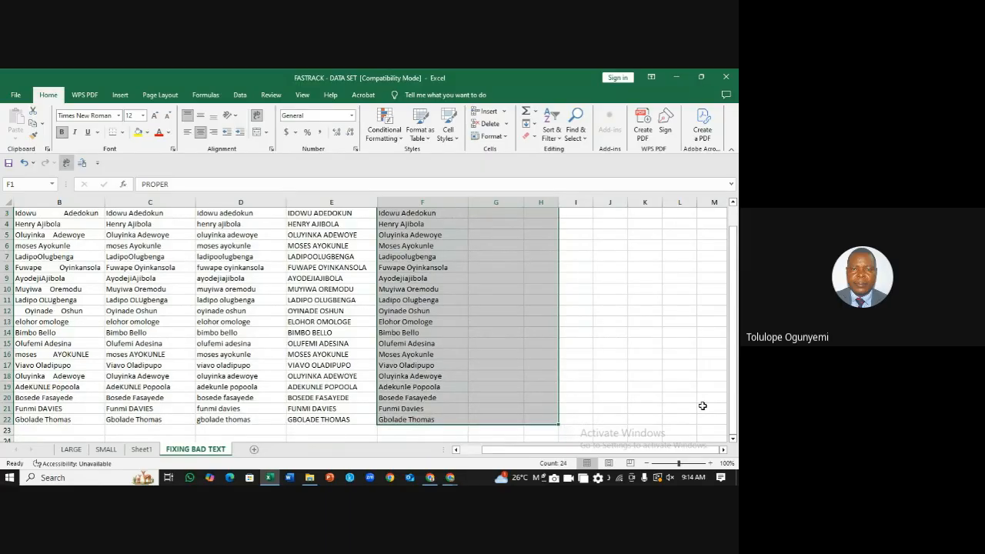
pyautogui.hotkey('ctrl', 'q')
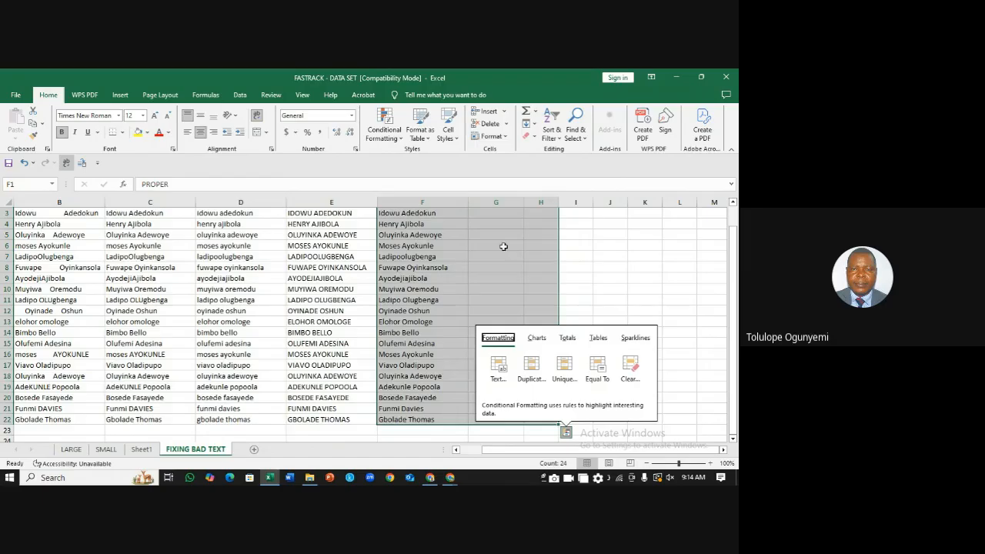
pyautogui.click(647, 281)
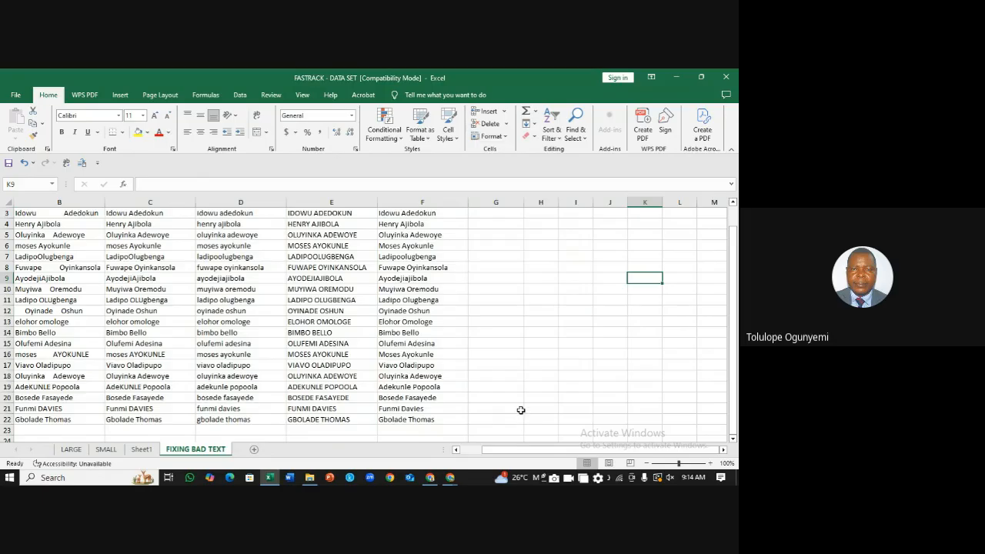
pyautogui.moveTo(541, 420); pyautogui.dragTo(433, 215)
pyautogui.hotkey('ctrl', 't')
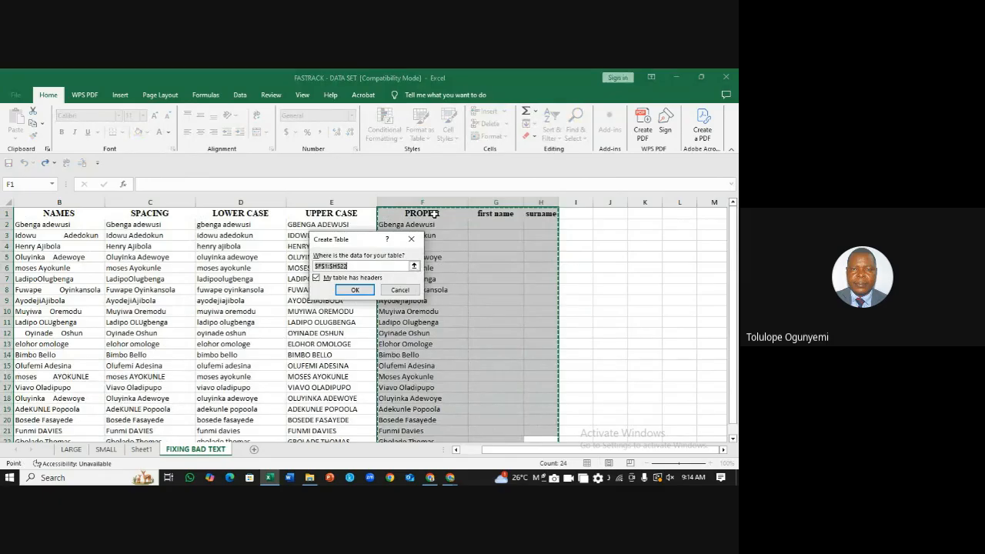
pyautogui.click(318, 279)
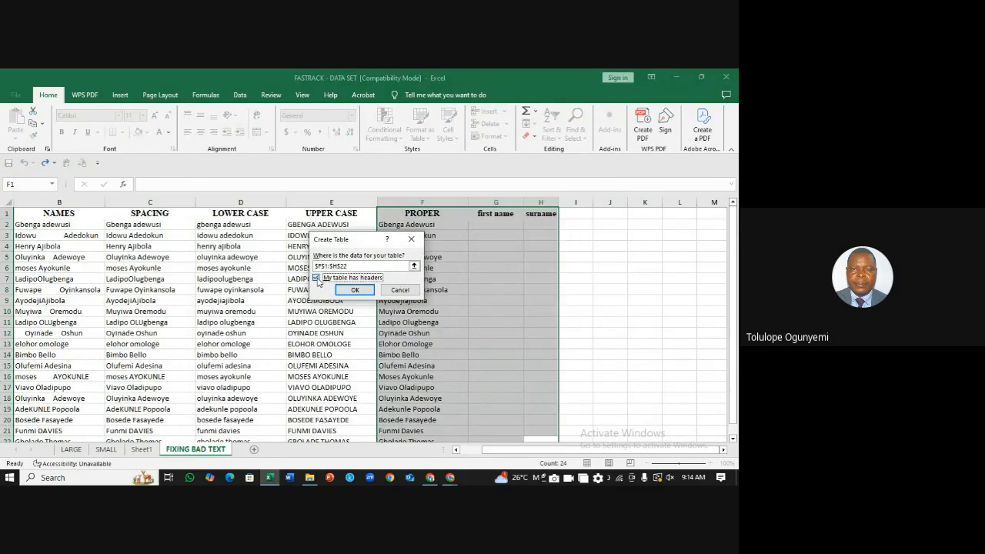
pyautogui.click(317, 279)
pyautogui.click(316, 278)
pyautogui.click(316, 278)
pyautogui.click(356, 290)
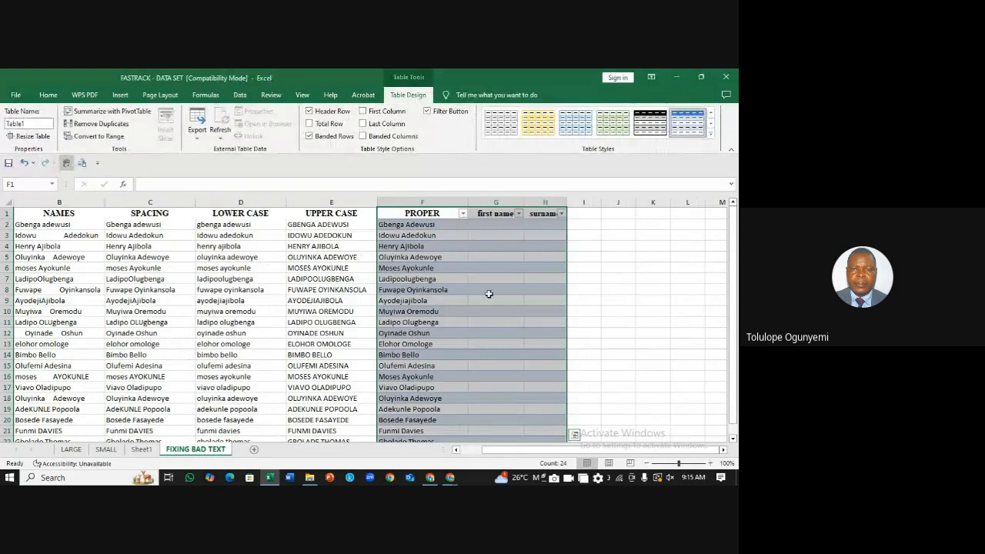
pyautogui.click(679, 290)
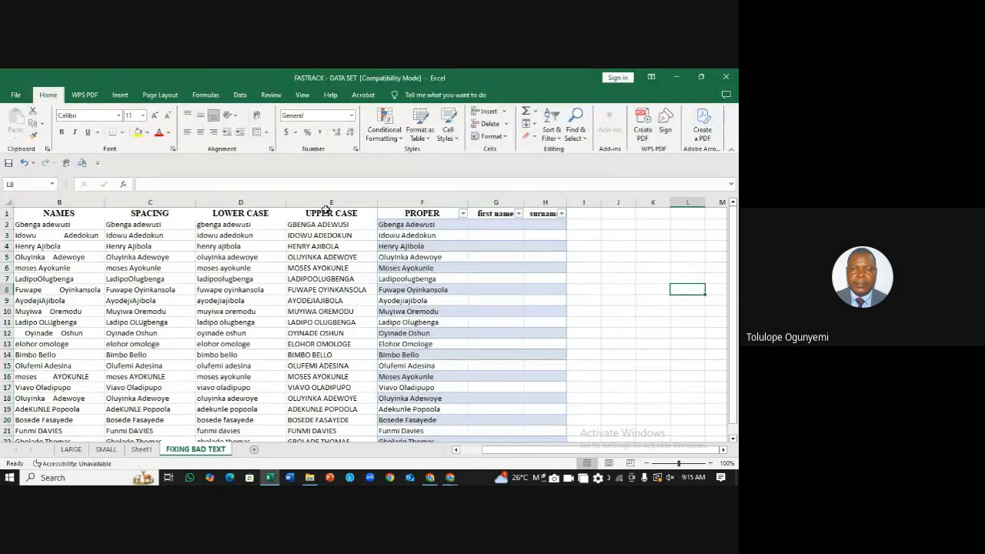
pyautogui.moveTo(322, 201); pyautogui.dragTo(130, 206)
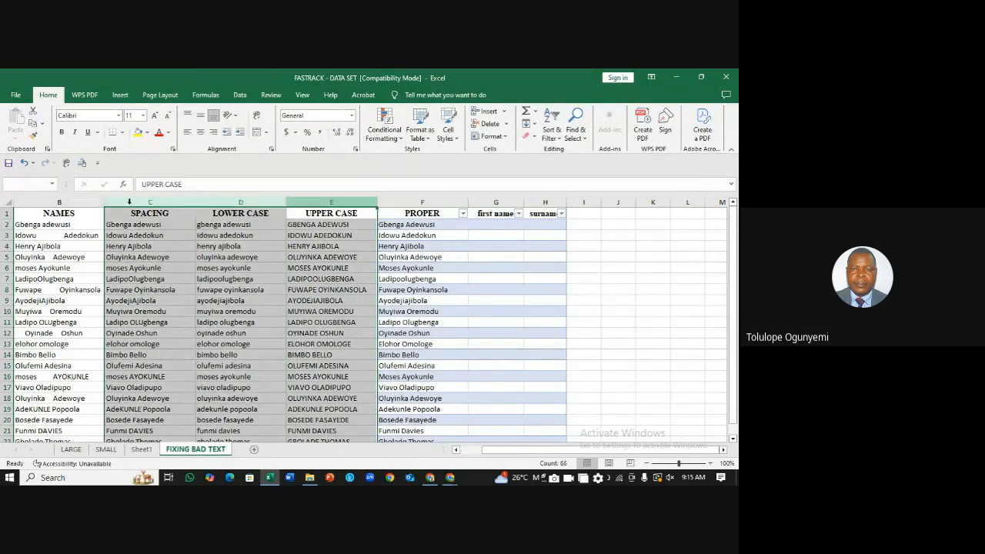
pyautogui.rightClick(130, 208)
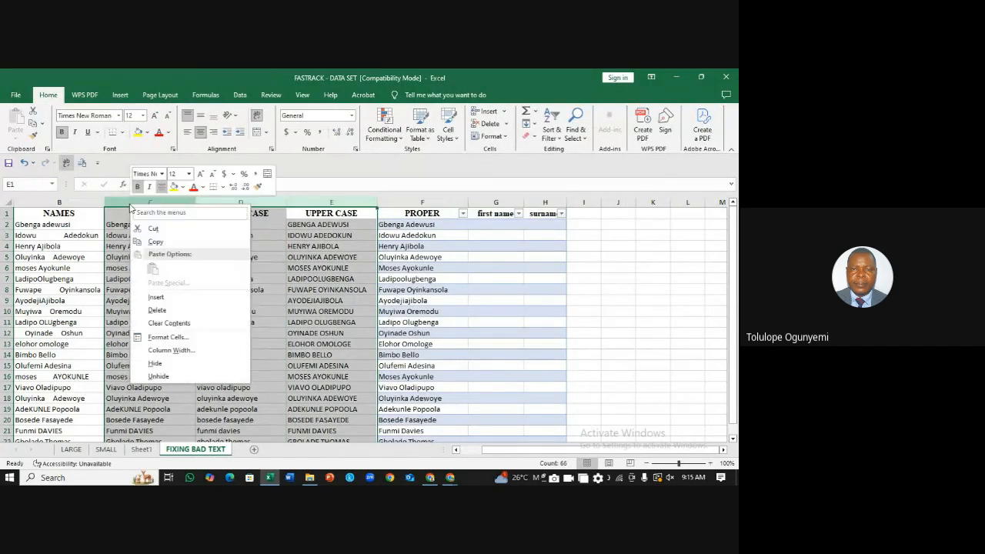
pyautogui.click(165, 311)
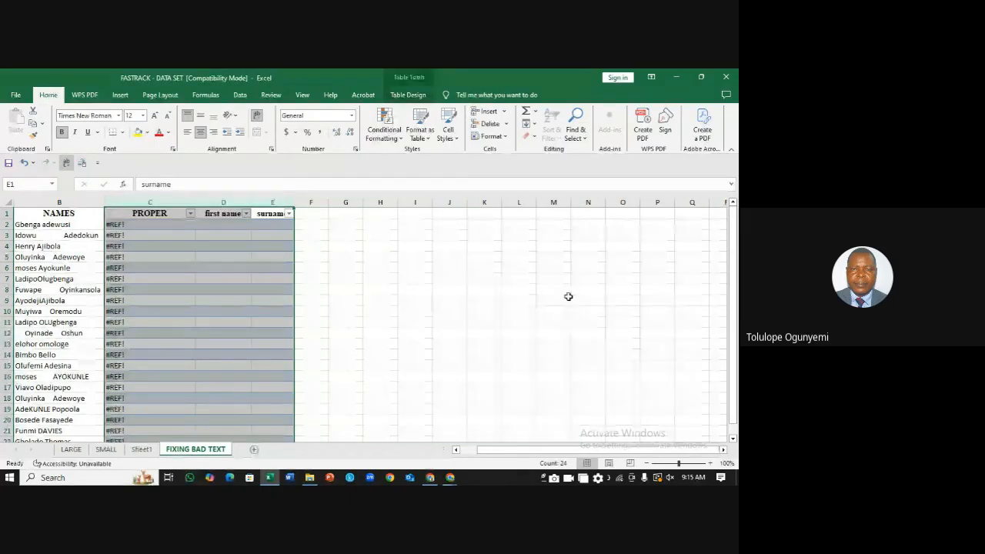
pyautogui.hotkey('ctrl', 'z')
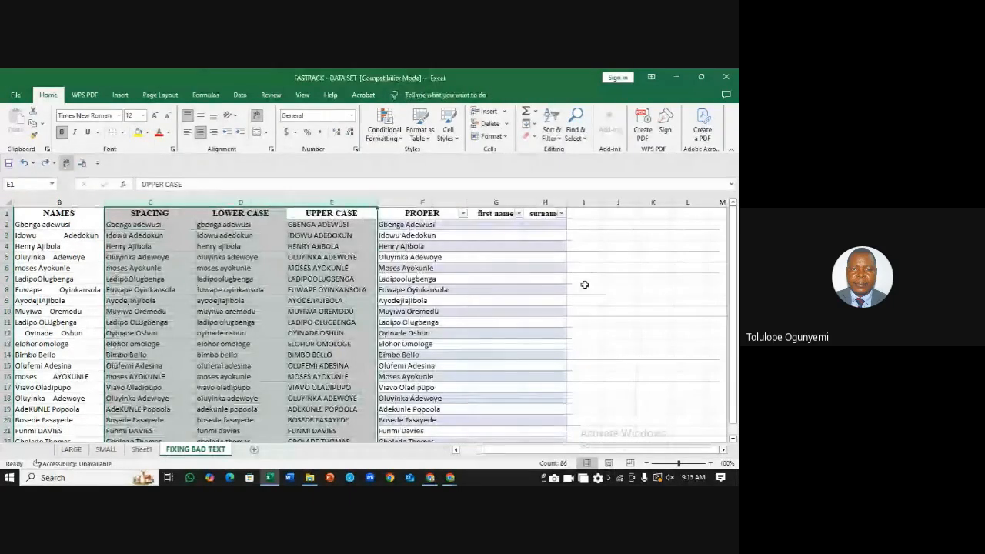
pyautogui.click(665, 270)
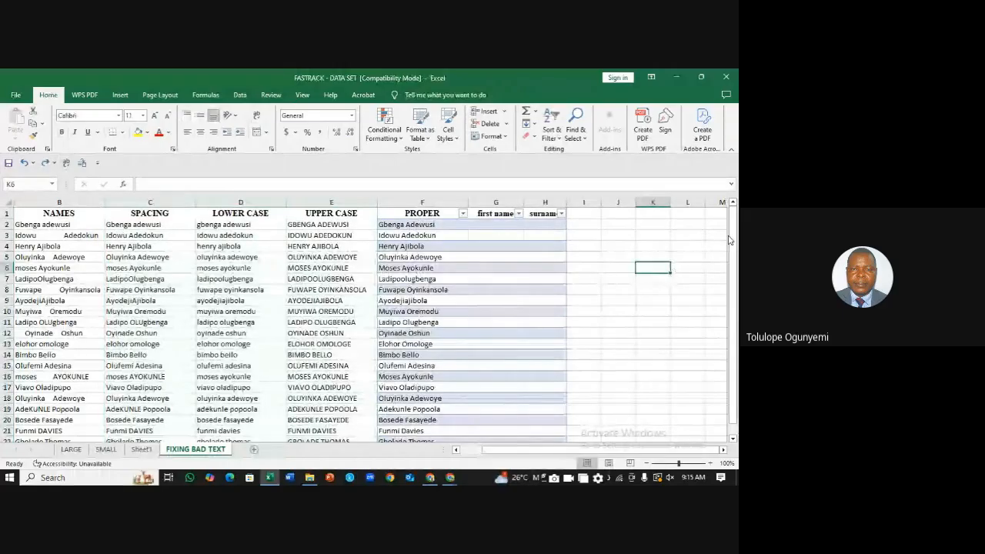
pyautogui.moveTo(733, 266); pyautogui.dragTo(724, 191)
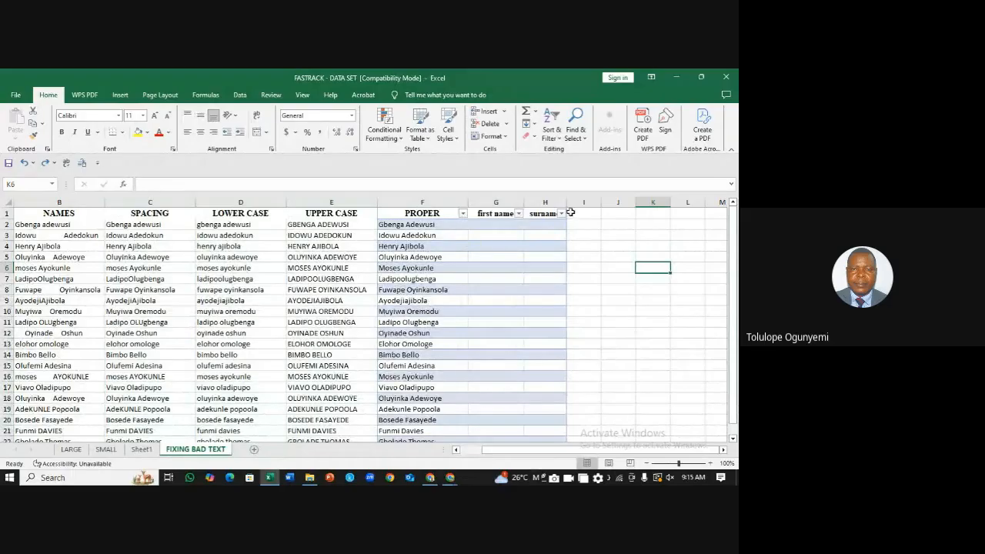
# Step: Enter first names Gbenga and Idowu in G2:G3 and accept the Flash Fill suggestion
pyautogui.click(485, 225)
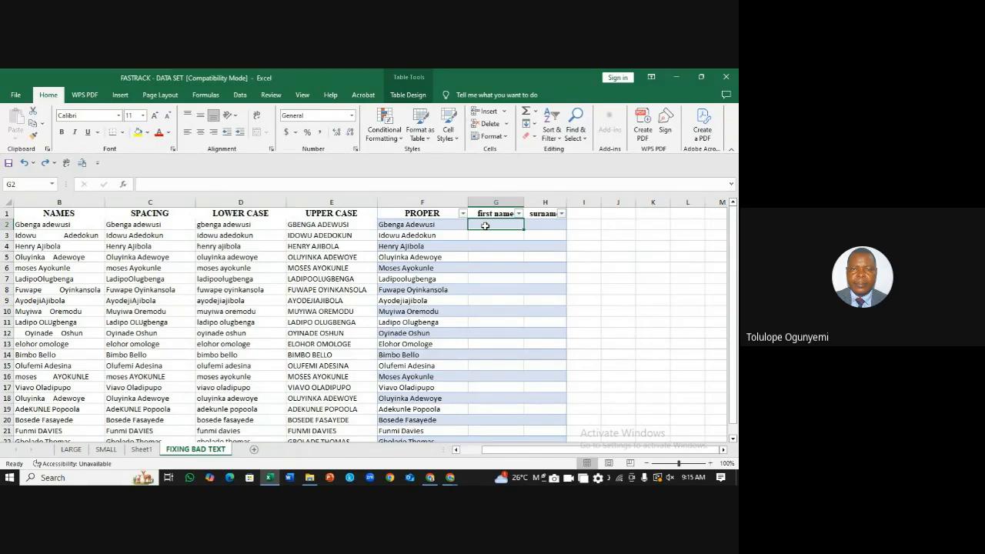
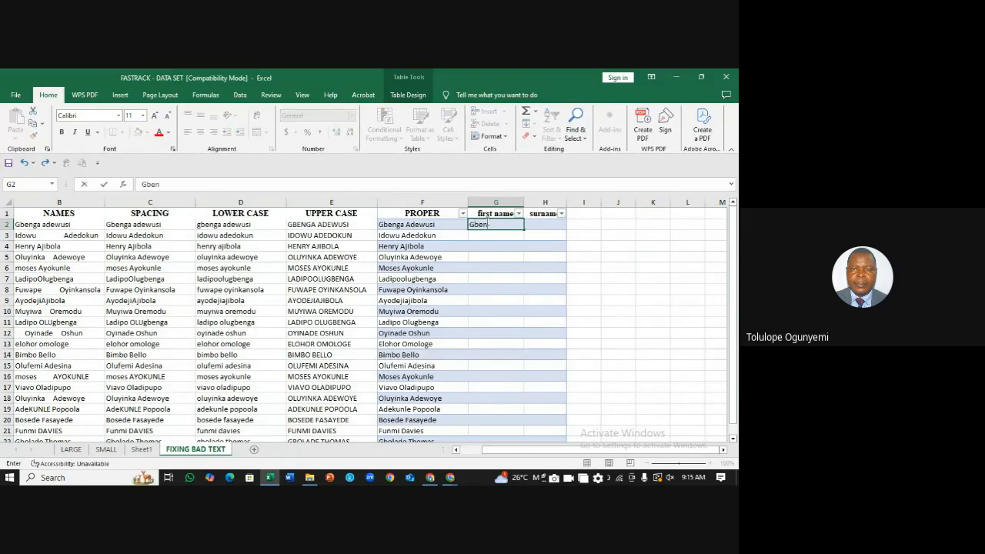
pyautogui.click(488, 235)
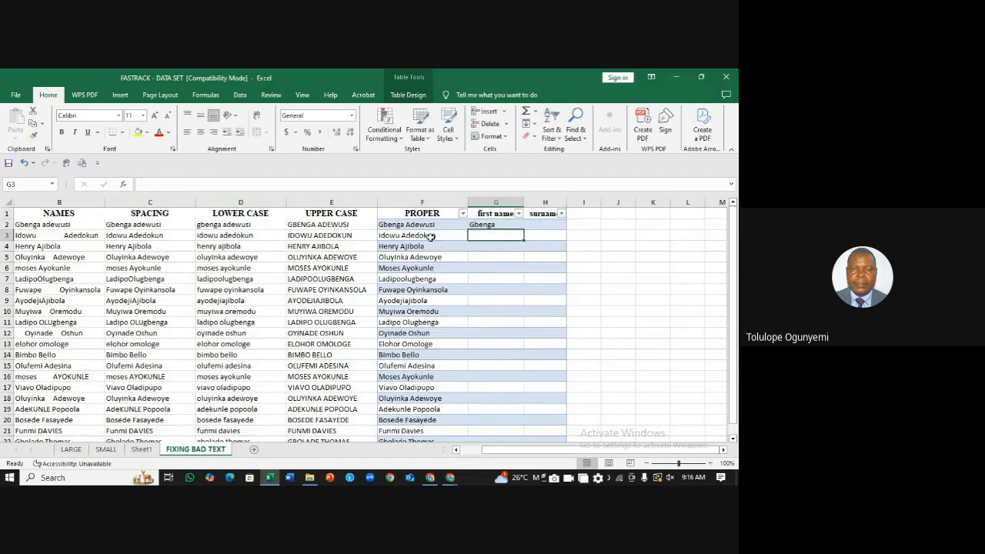
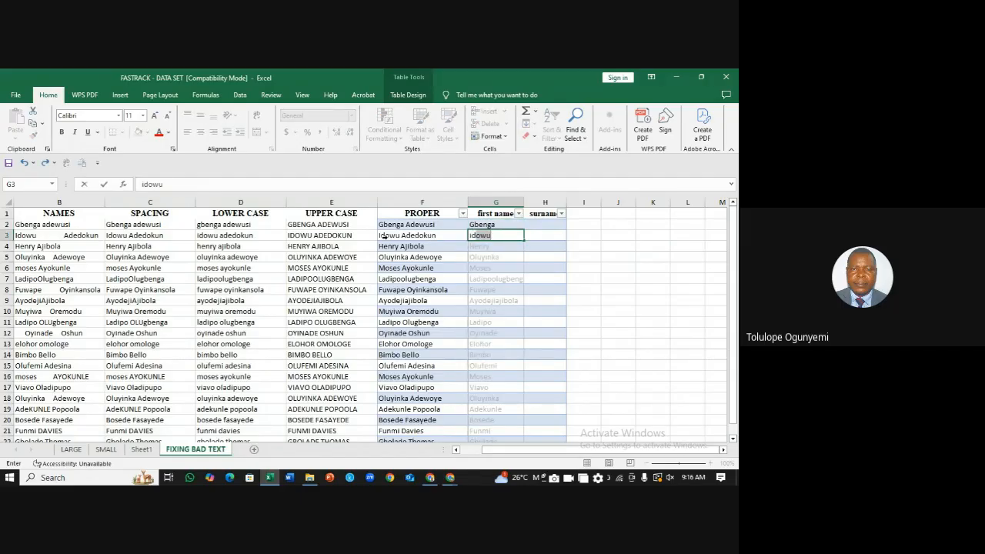
pyautogui.press('Return')
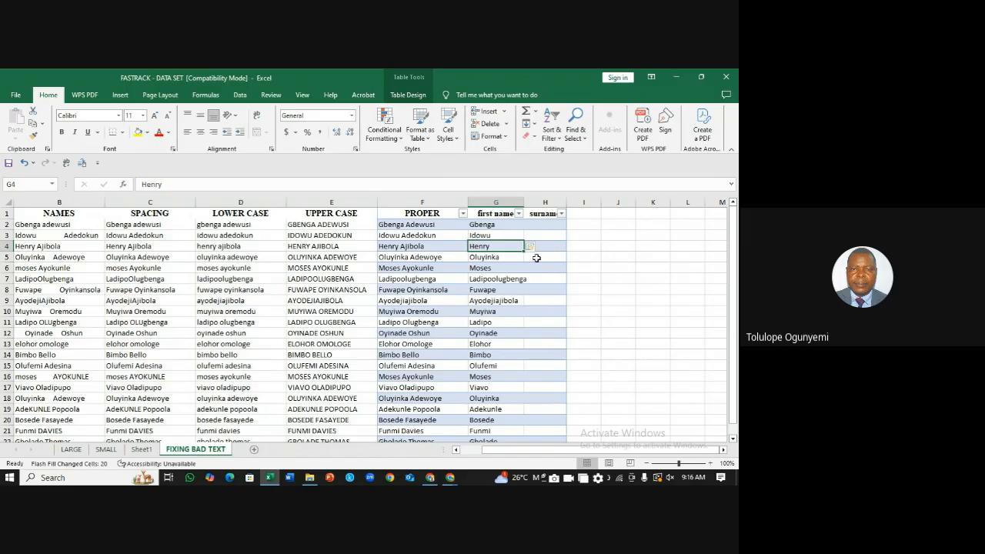
pyautogui.click(543, 224)
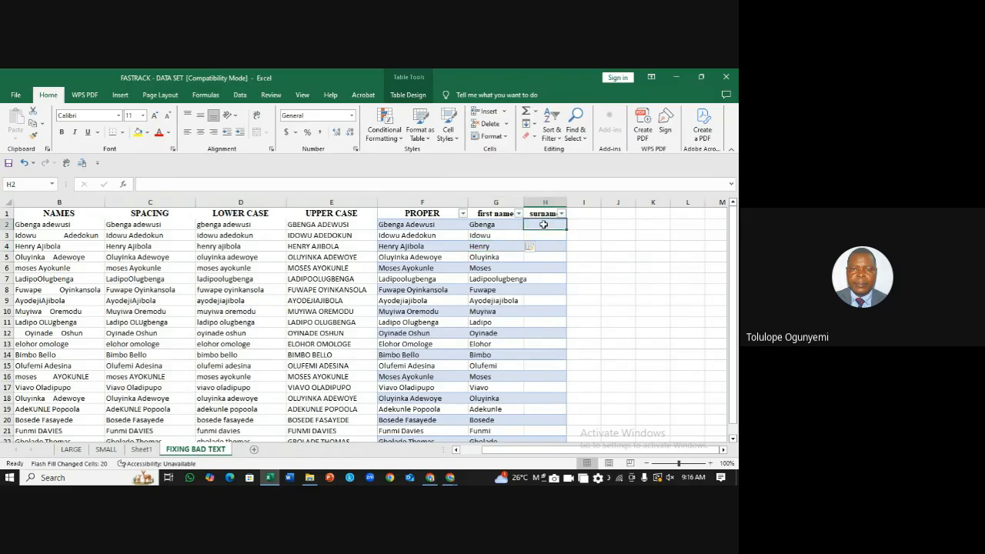
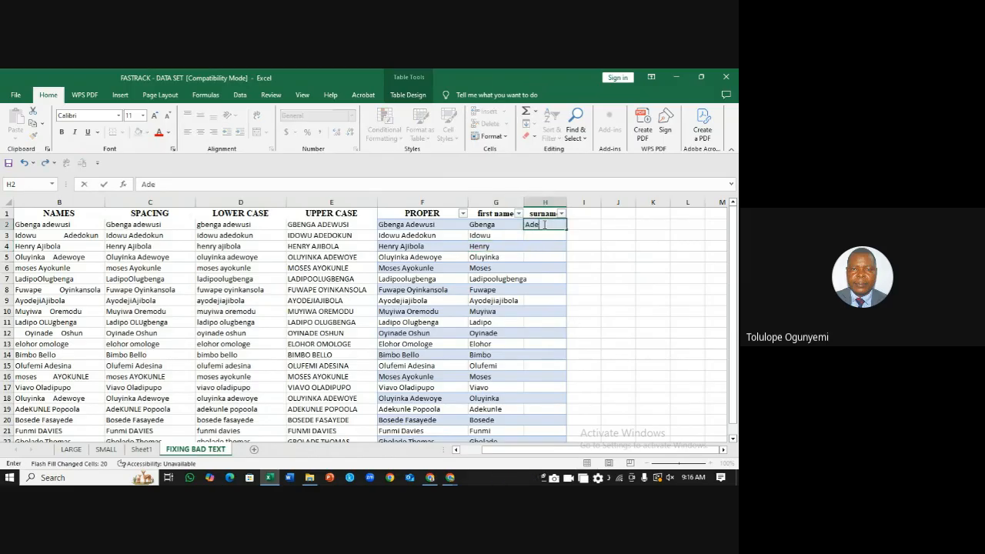
# Step: Enter surname examples starting with Adewusi in H2:H3, let Flash Fill run, then undo it
pyautogui.click(551, 237)
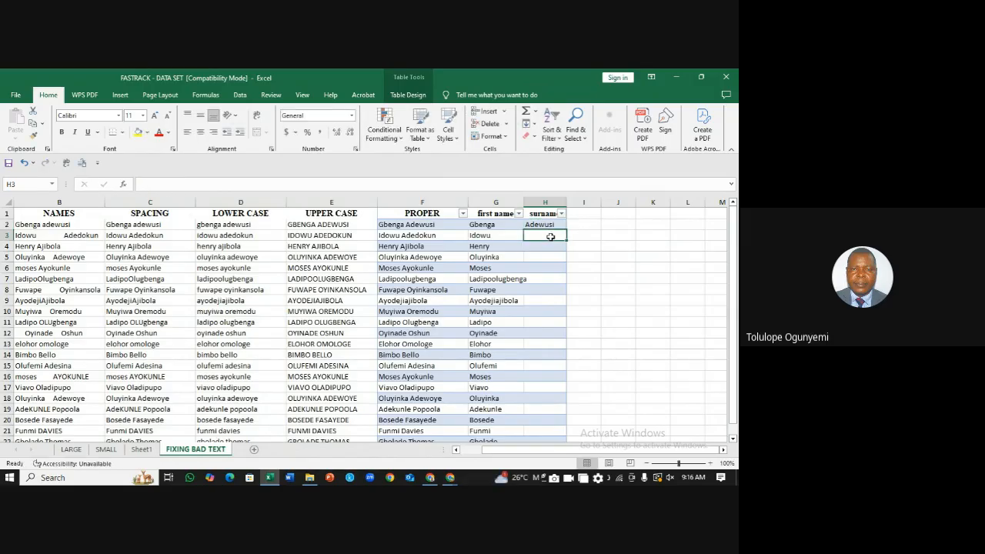
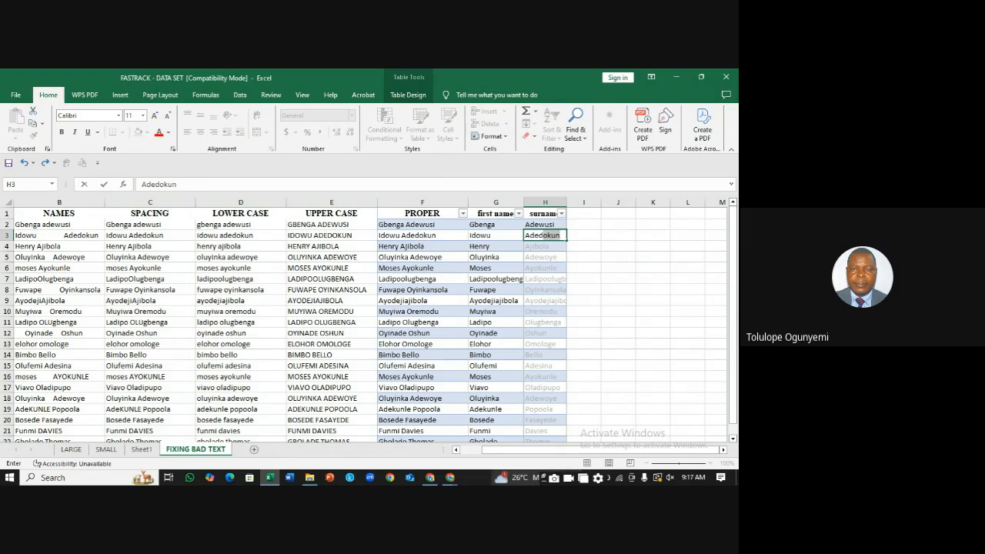
pyautogui.press('Return')
pyautogui.moveTo(501, 478)
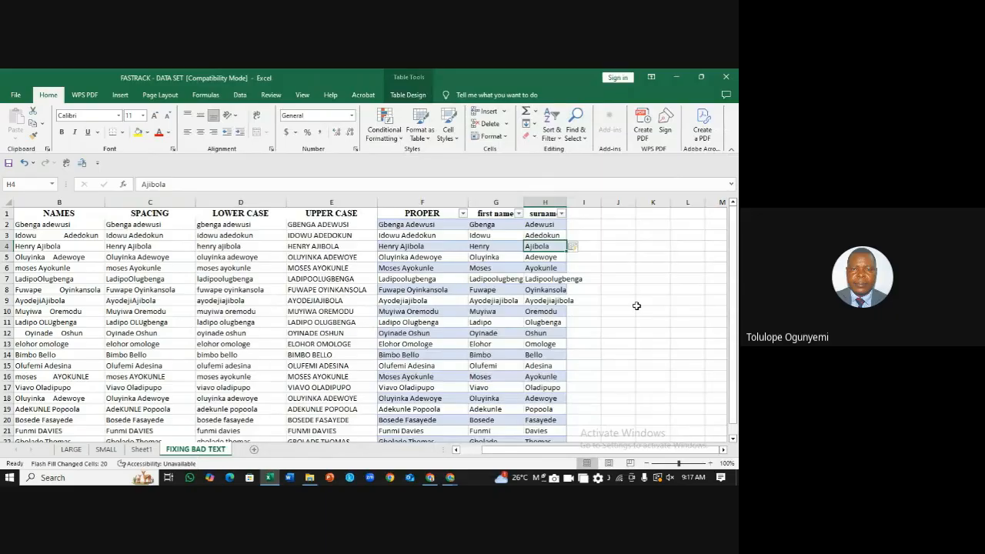
pyautogui.hotkey('ctrl', 'z')
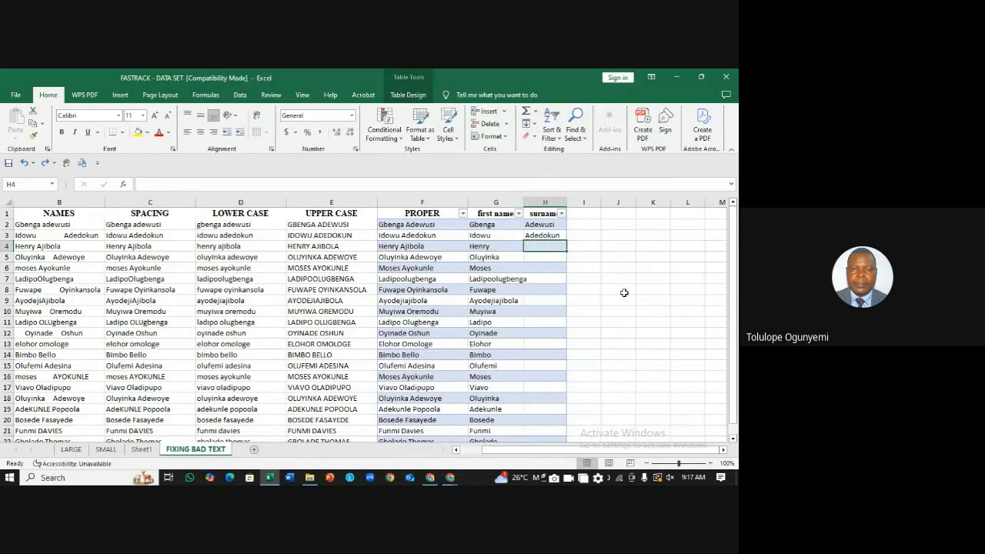
pyautogui.hotkey('ctrl', 'z')
# Step: Undo the old fill, enter Gbenge in G2 and Flash Fill first names with Ctrl+E
pyautogui.hotkey('ctrl', 'z')
pyautogui.hotkey('ctrl', 'z')
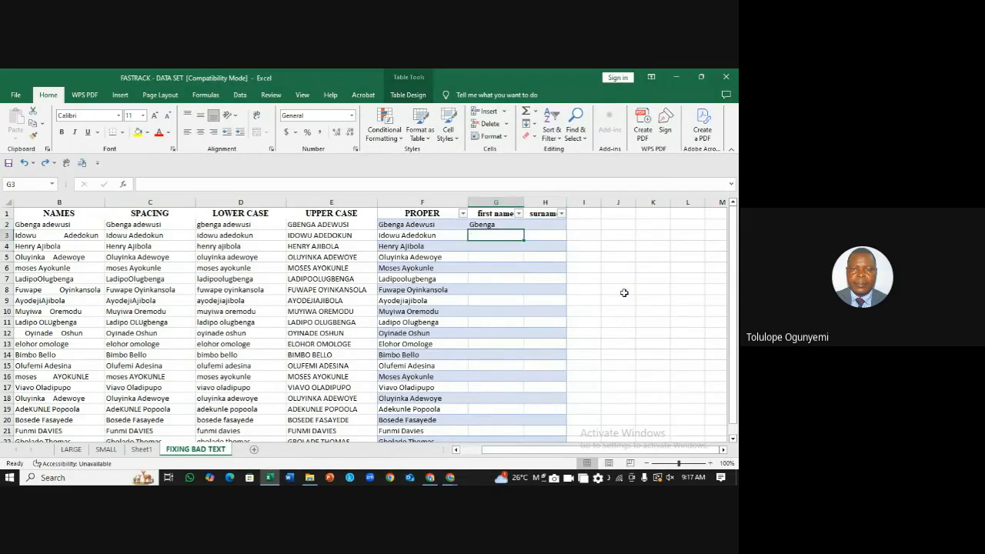
pyautogui.hotkey('ctrl', 'z')
pyautogui.hotkey('ctrl', 'z')
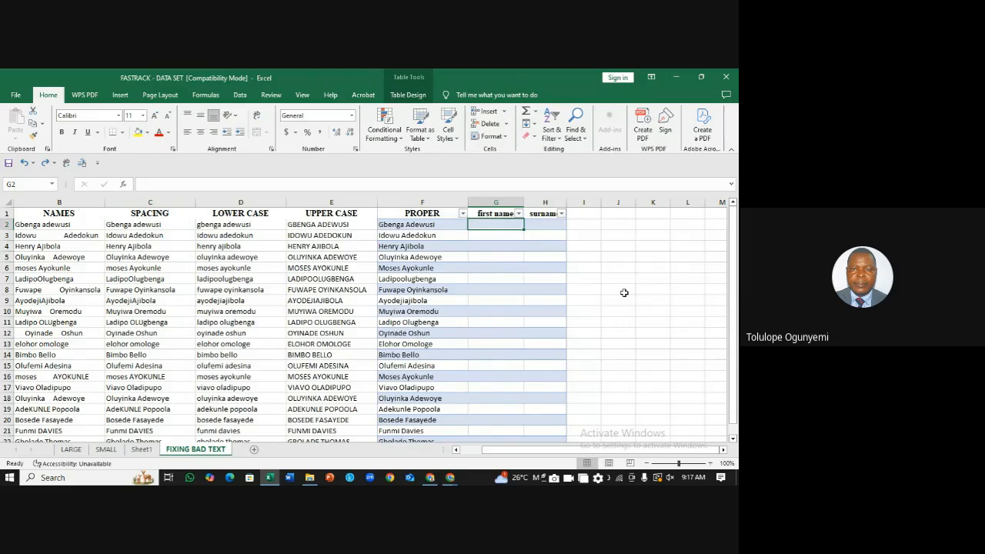
pyautogui.write('Gben')
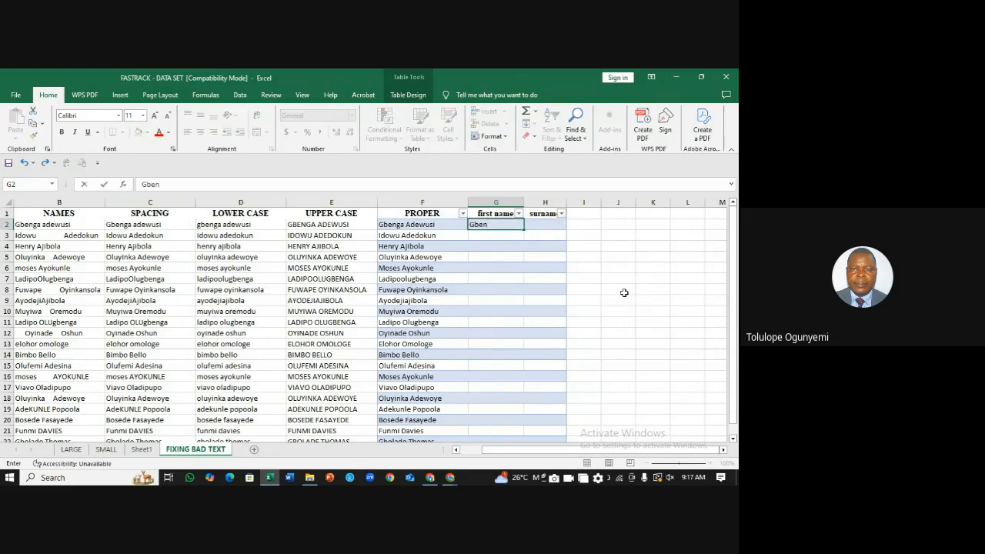
pyautogui.write('ge')
pyautogui.click(490, 236)
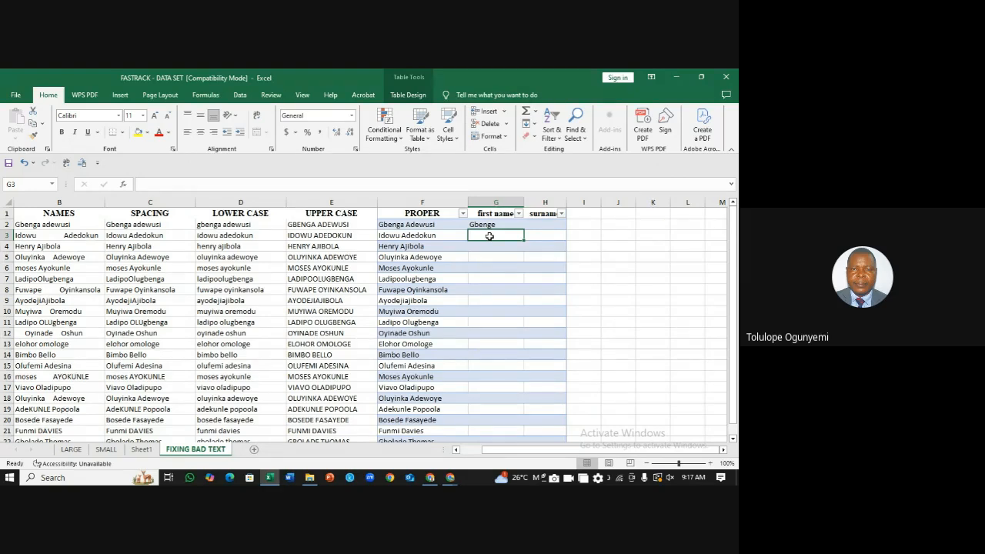
pyautogui.hotkey('ctrl', 'e')
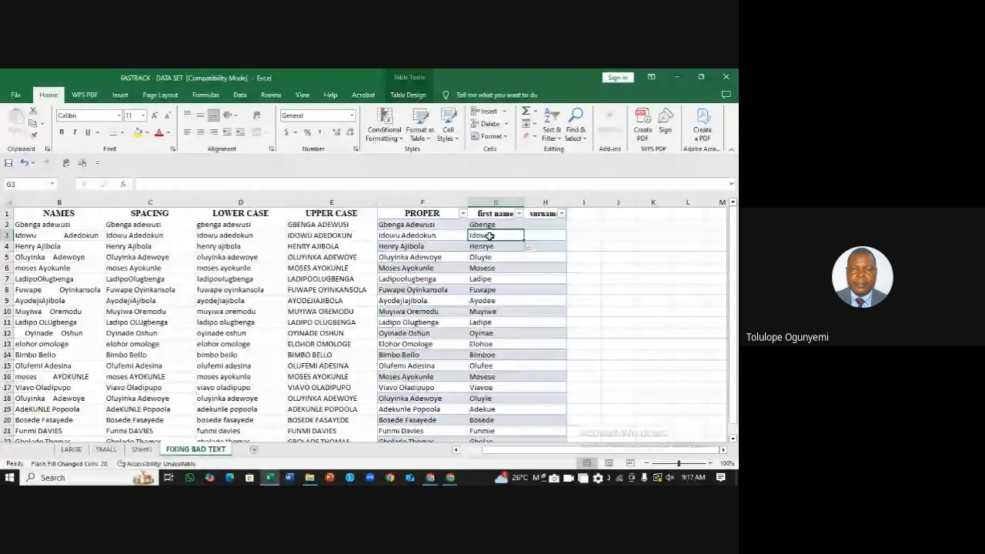
# Step: Enter surname examples Adewusi and Adedokun in H2:H3 so surnames fill column H
pyautogui.click(544, 226)
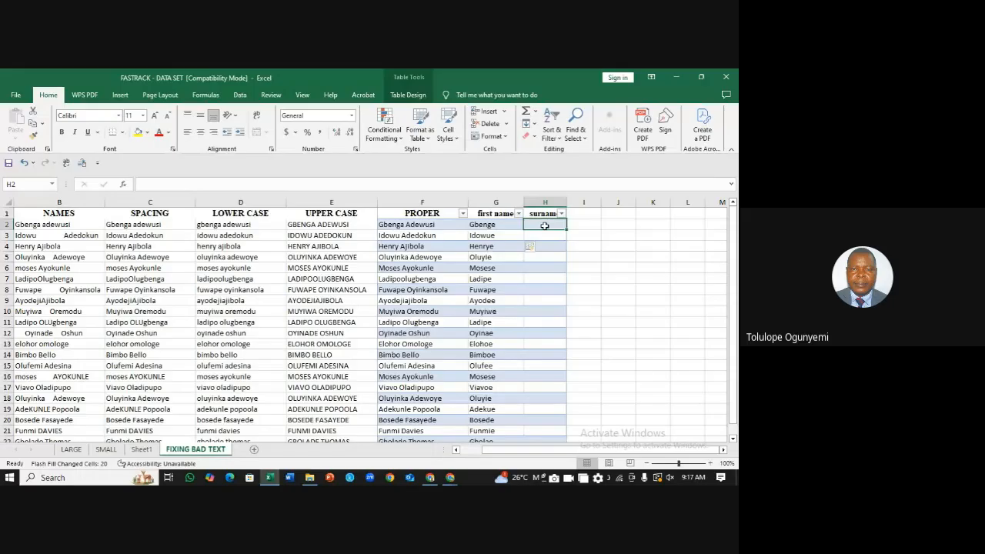
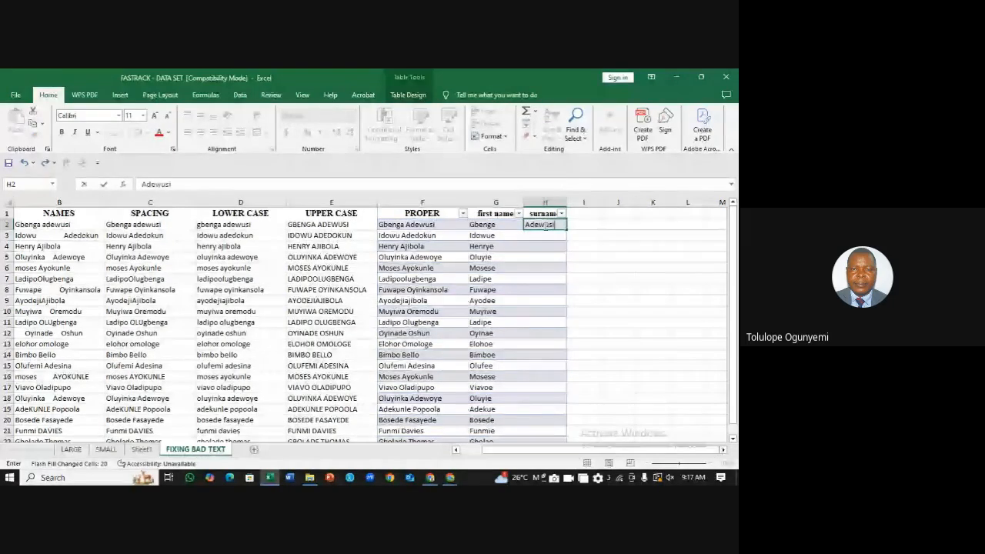
pyautogui.click(552, 237)
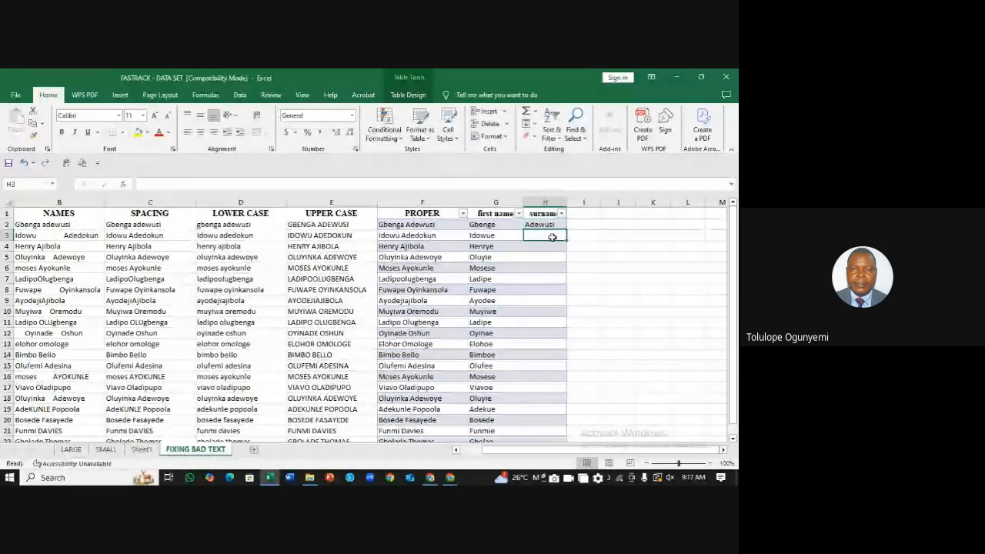
pyautogui.press('Return')
pyautogui.click(631, 248)
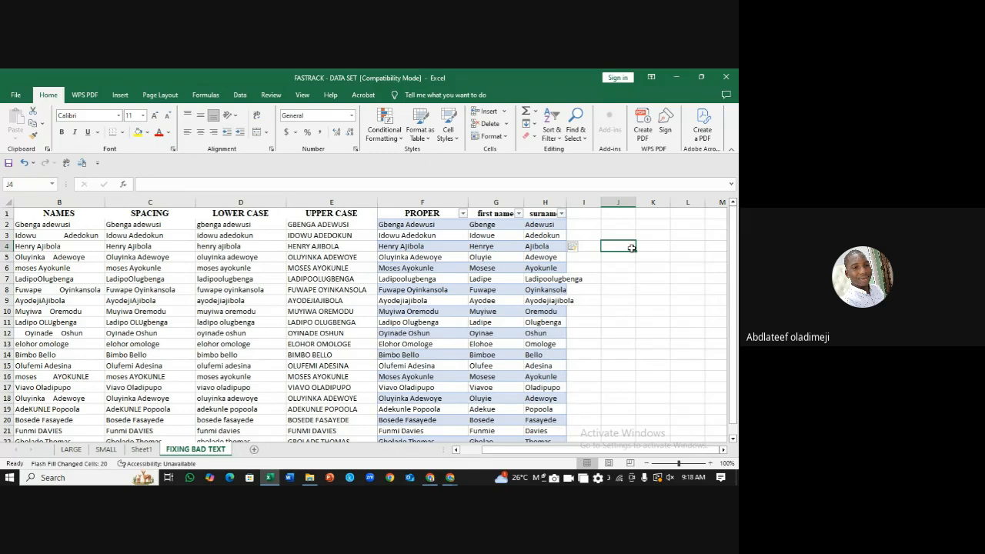
# Step: Undo the surname Flash Fill so column H is blank below its header
pyautogui.click(638, 267)
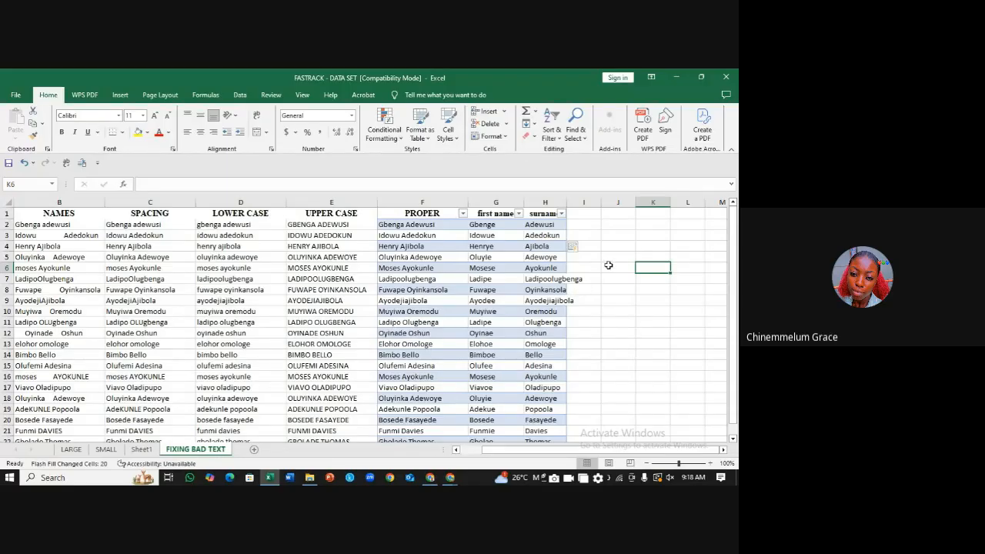
pyautogui.hotkey('ctrl', 'z')
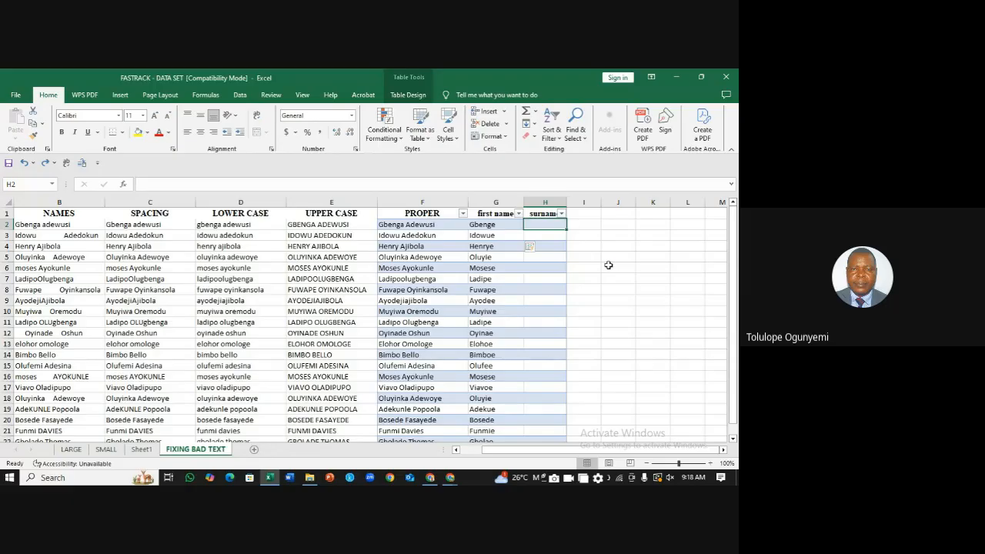
# Step: Redo the first-name fill, inspect the misspelled Idowue in G3, then undo the fill
pyautogui.hotkey('ctrl', 'z')
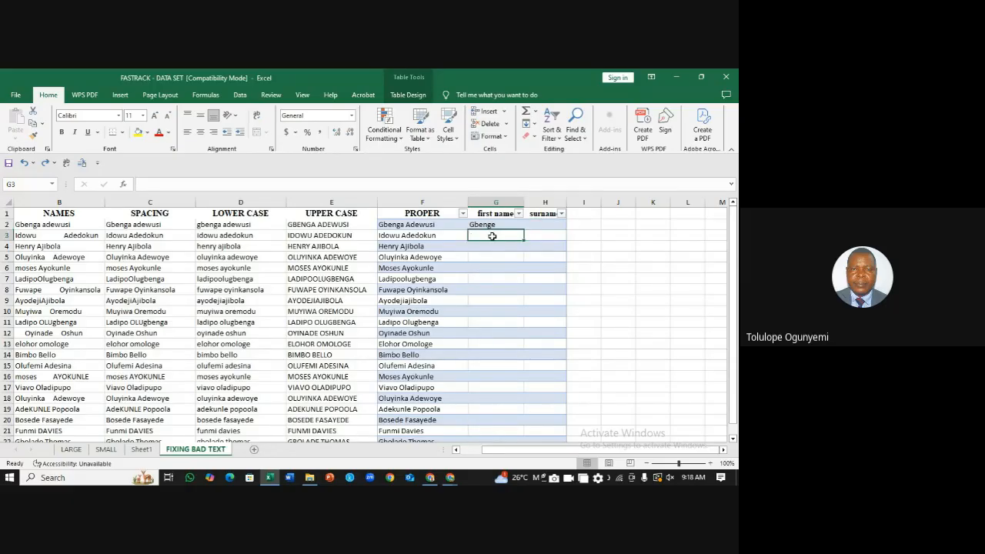
pyautogui.hotkey('ctrl', 'e')
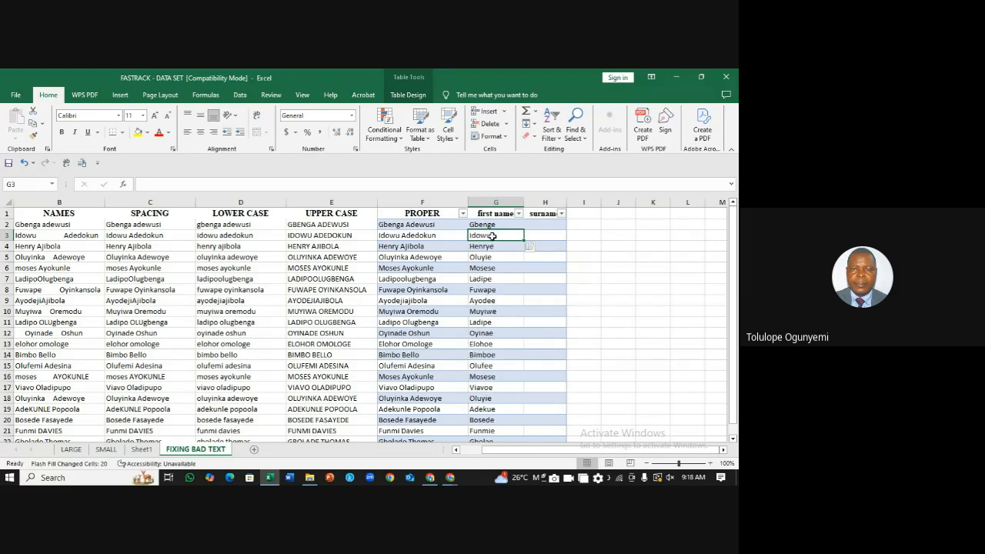
pyautogui.click(545, 235)
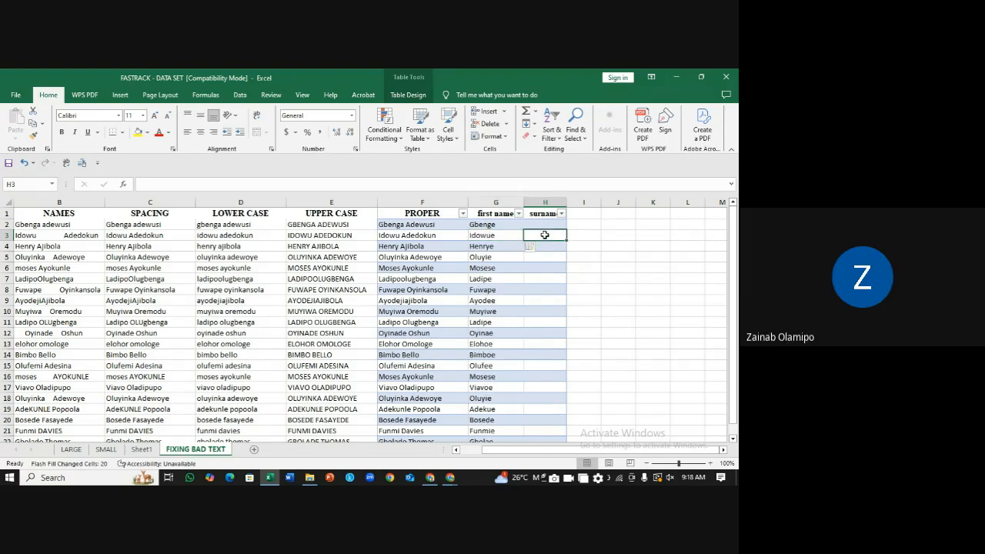
pyautogui.doubleClick(497, 237)
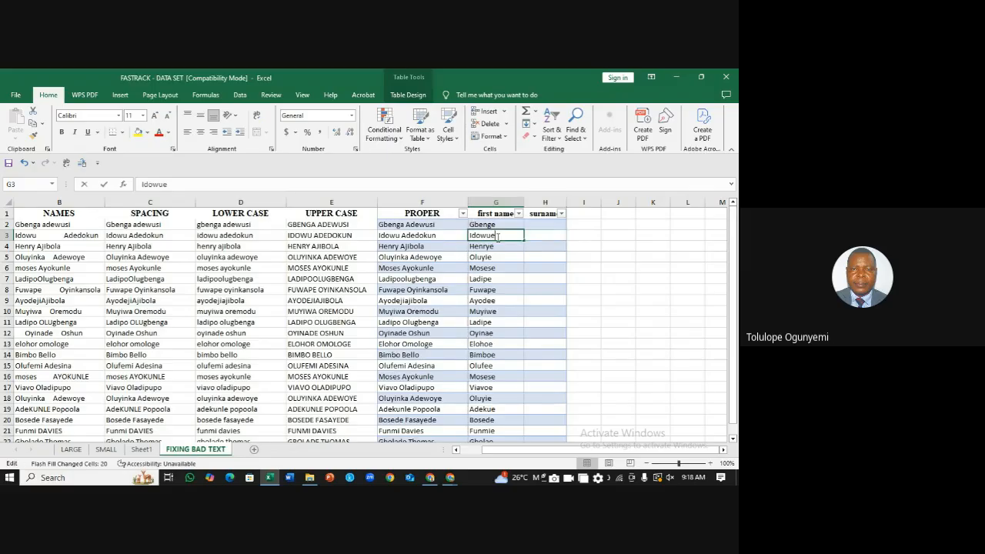
pyautogui.click(572, 245)
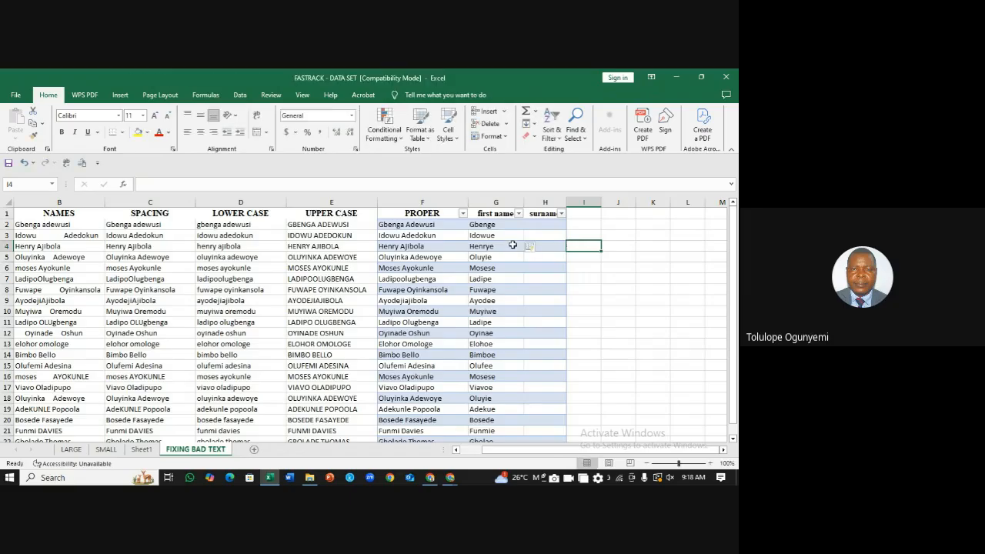
pyautogui.press('Left')
pyautogui.press('Left')
pyautogui.press('Up')
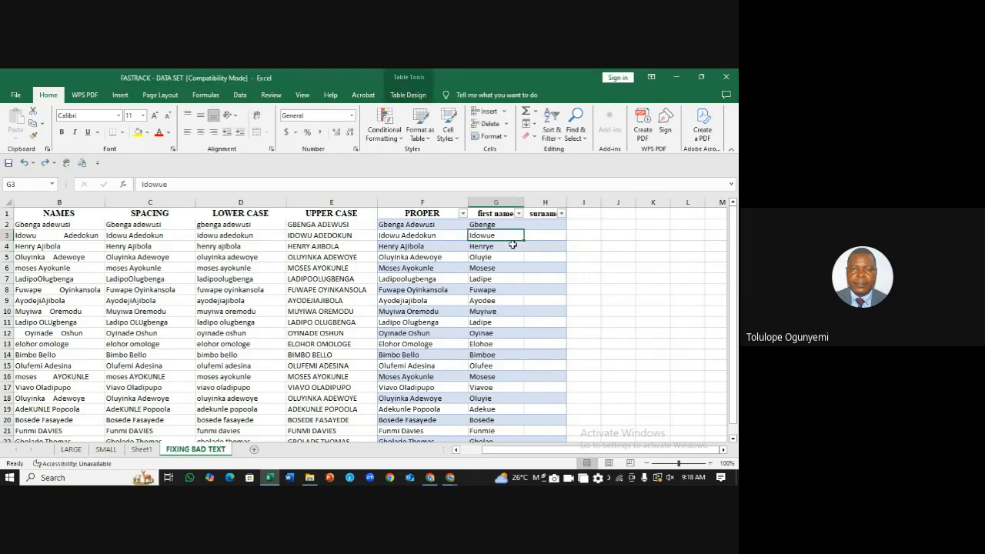
pyautogui.hotkey('ctrl', 'z')
# Step: Correct the G2 example to Gbenga and Flash Fill first names down column G
pyautogui.doubleClick(501, 224)
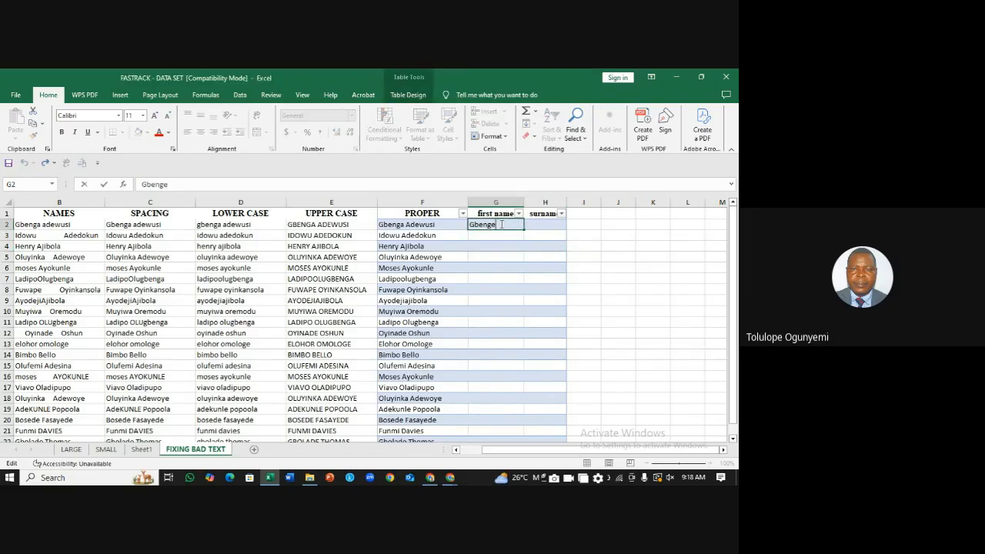
pyautogui.press('BackSpace')
pyautogui.write('a')
pyautogui.click(599, 266)
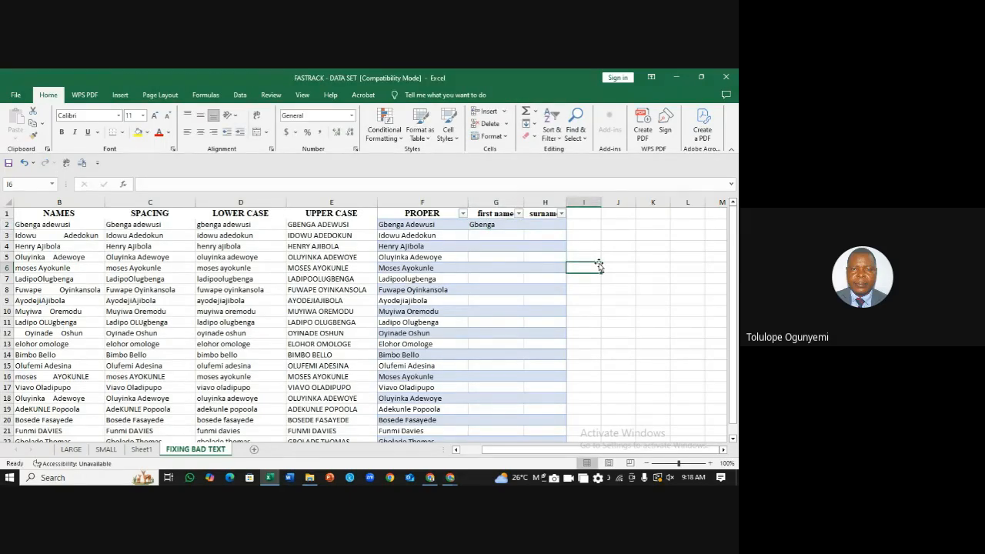
pyautogui.click(499, 232)
pyautogui.hotkey('ctrl', 'e')
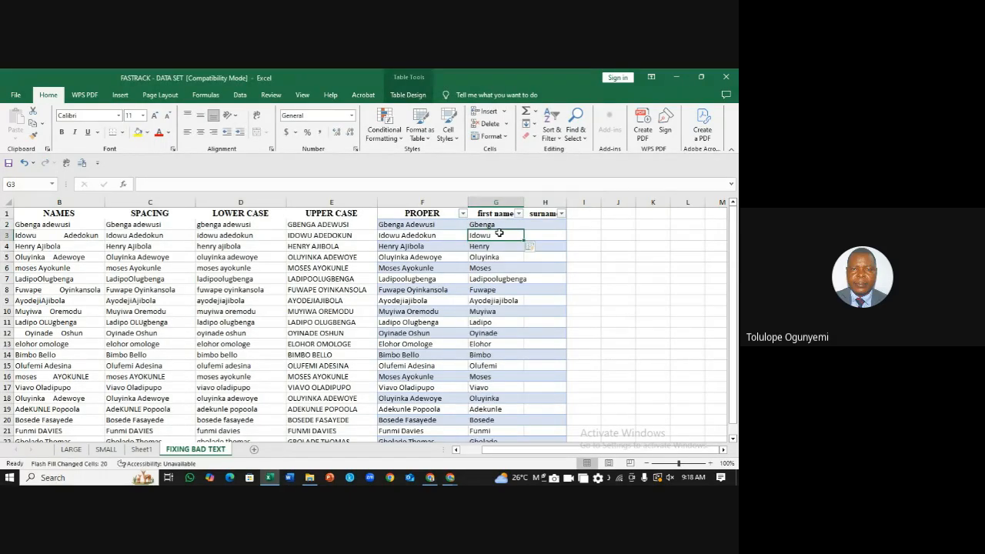
pyautogui.click(618, 277)
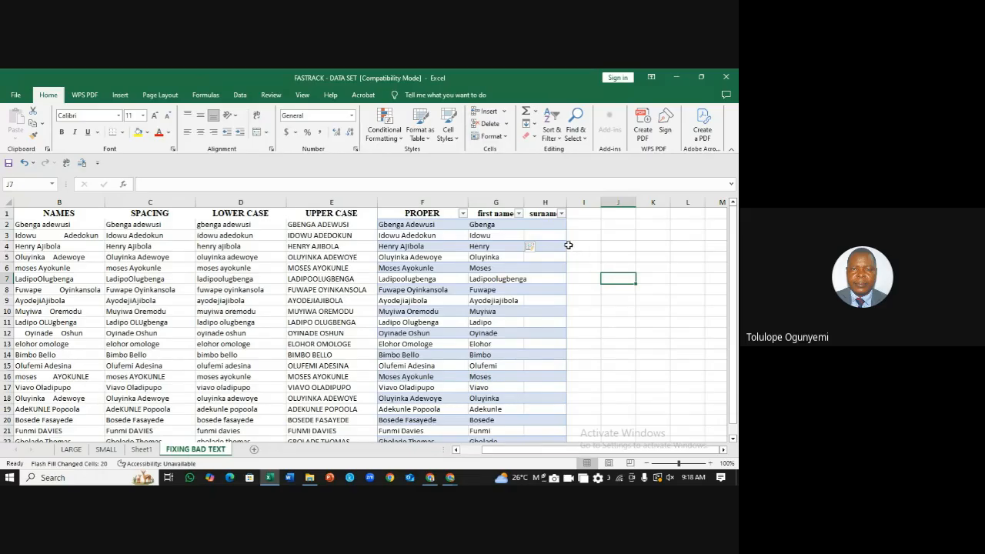
pyautogui.click(547, 226)
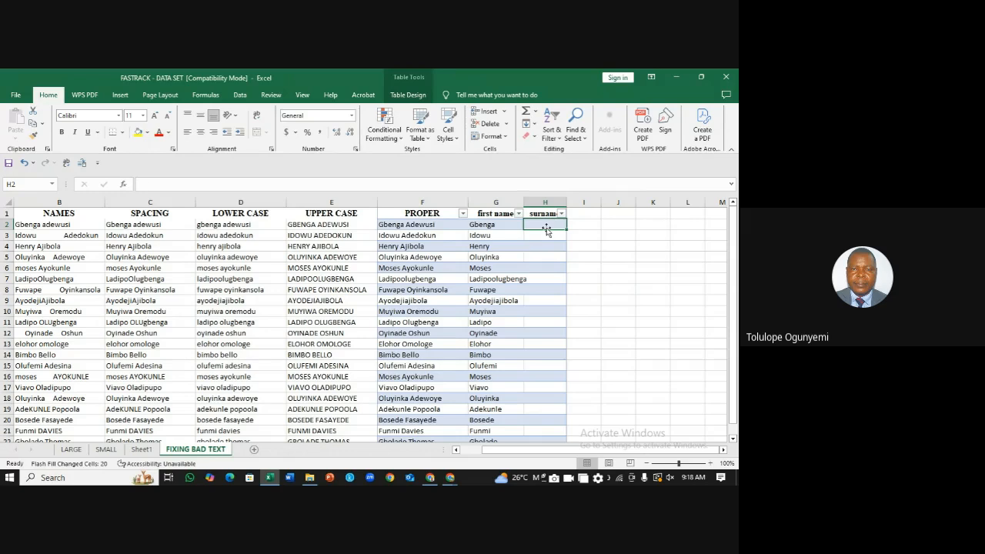
# Step: Enter Adewusi in H2 and Flash Fill the surnames down column H with Ctrl+E
pyautogui.write('Adewus')
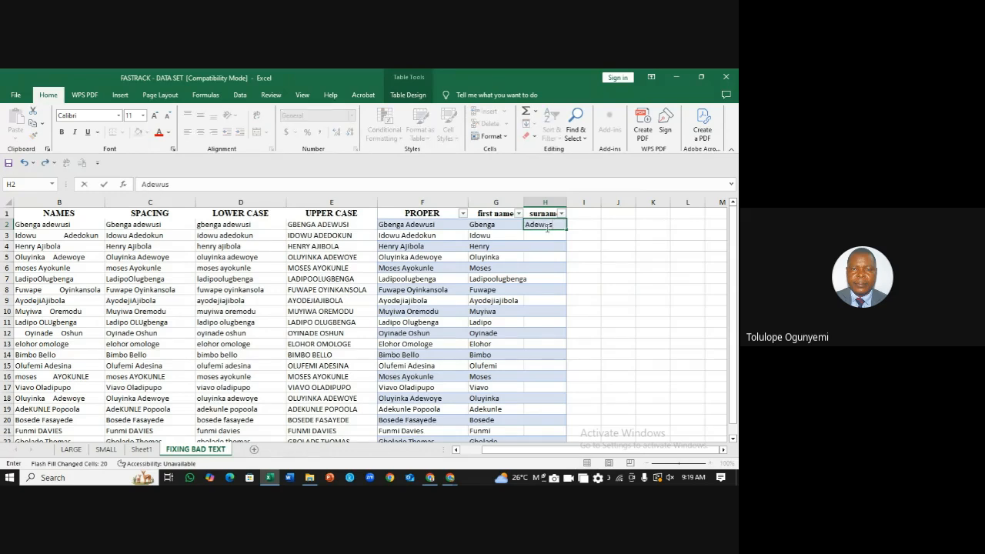
pyautogui.write('i')
pyautogui.press('Return')
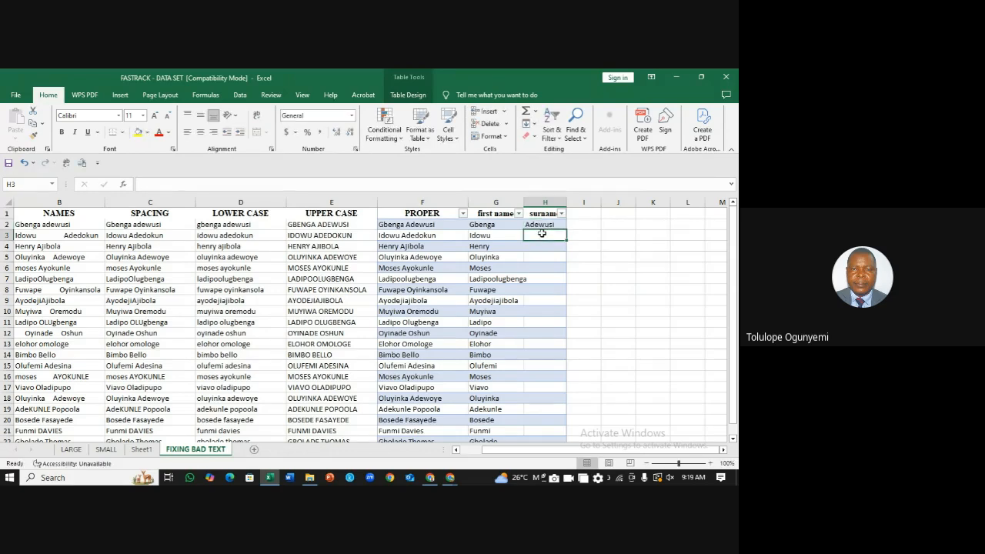
pyautogui.hotkey('ctrl', 'e')
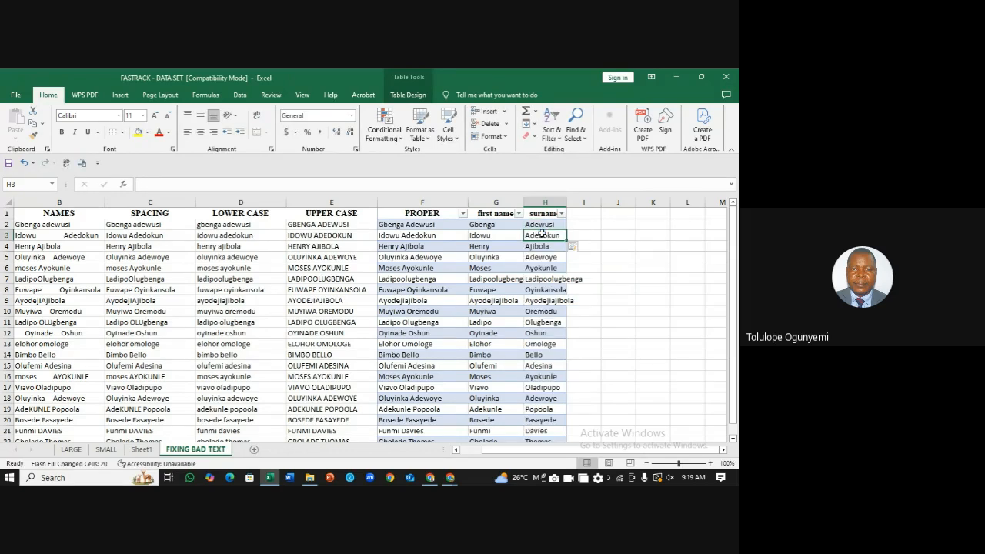
pyautogui.click(652, 286)
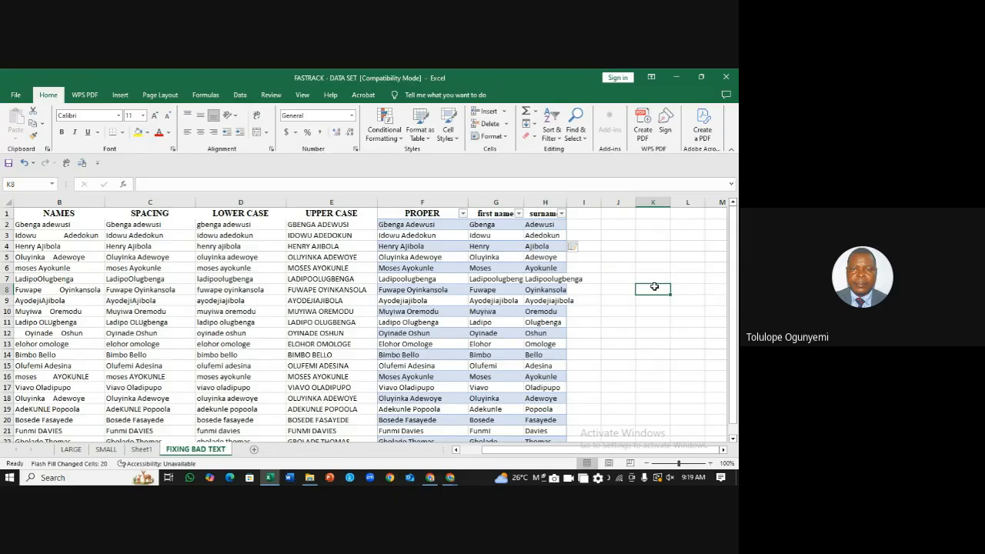
pyautogui.click(585, 232)
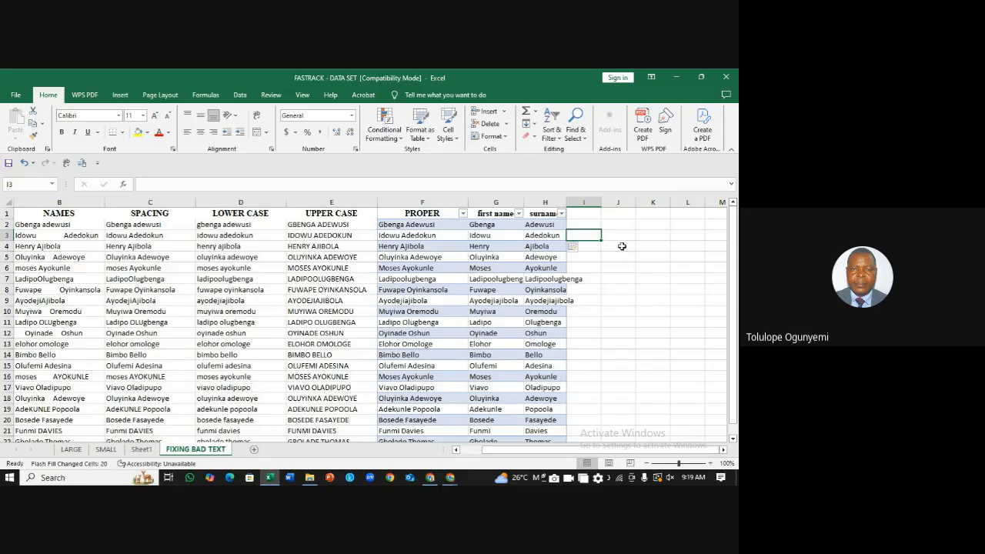
pyautogui.click(620, 248)
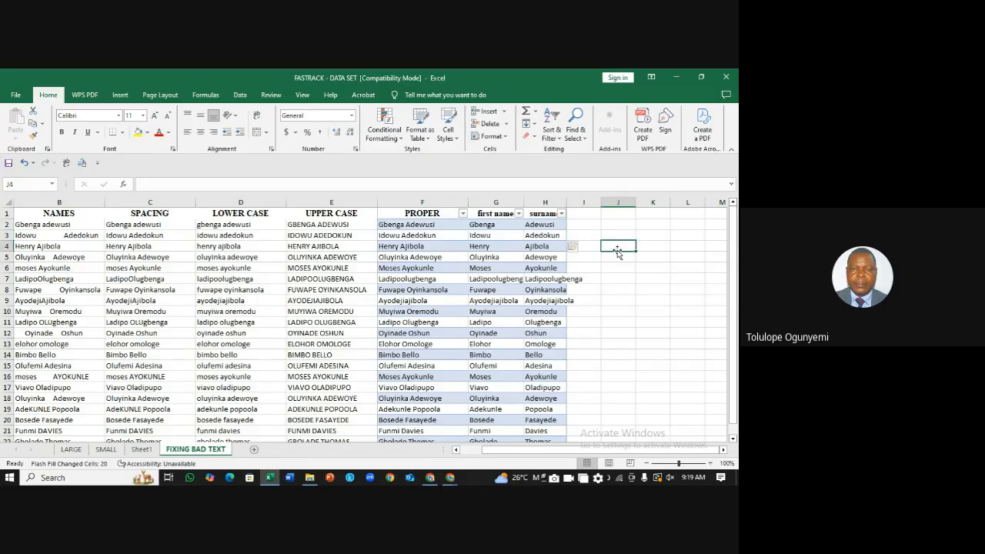
pyautogui.click(479, 200)
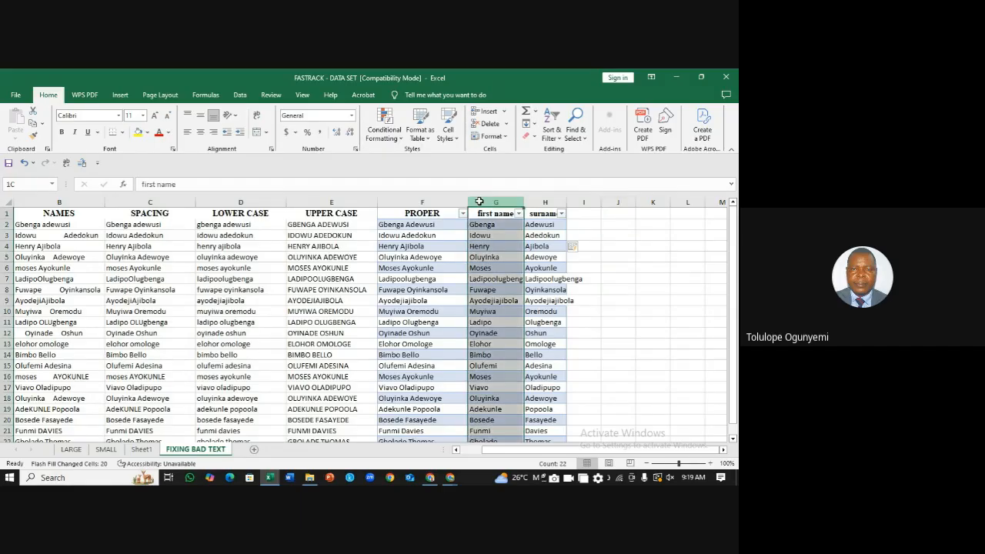
pyautogui.click(409, 203)
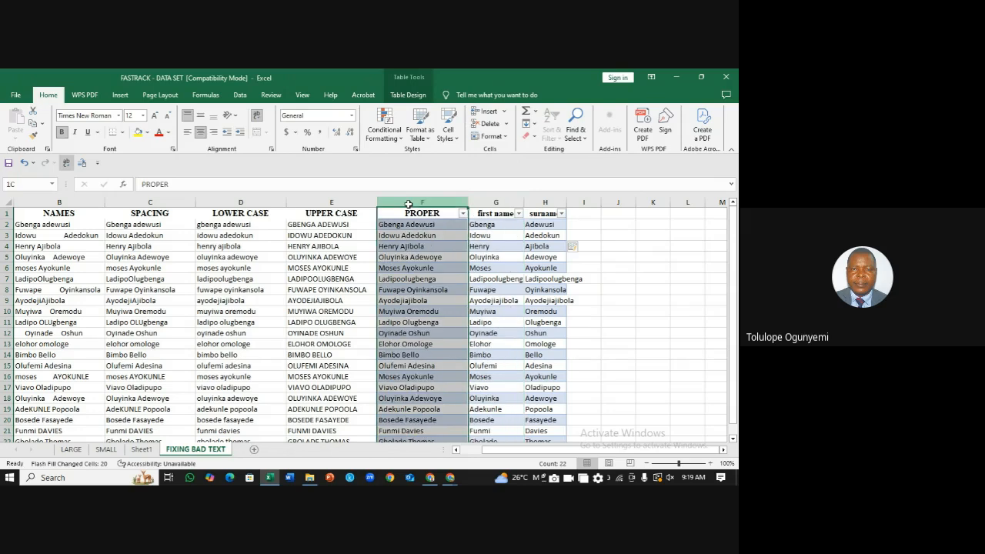
pyautogui.moveTo(409, 204); pyautogui.dragTo(545, 199)
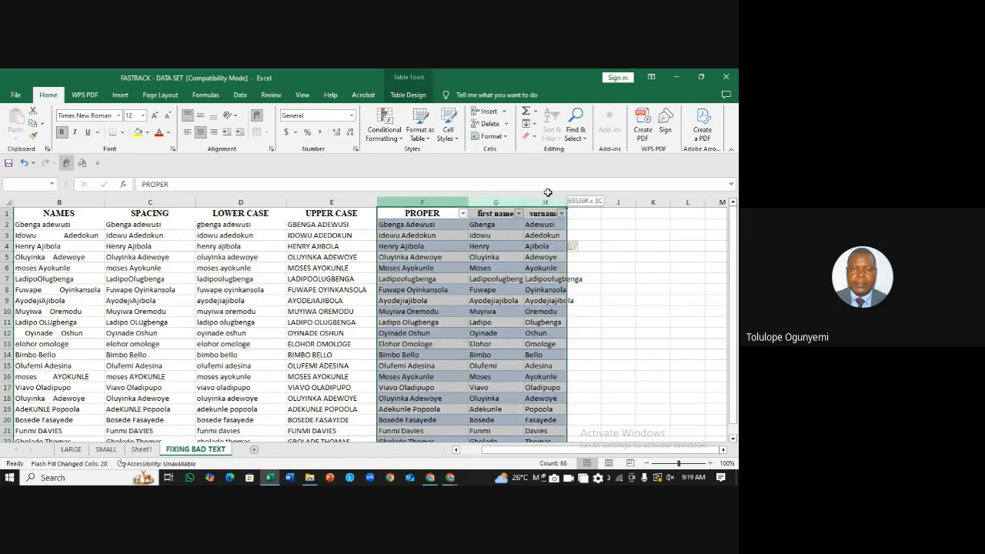
pyautogui.rightClick(435, 203)
pyautogui.click(462, 300)
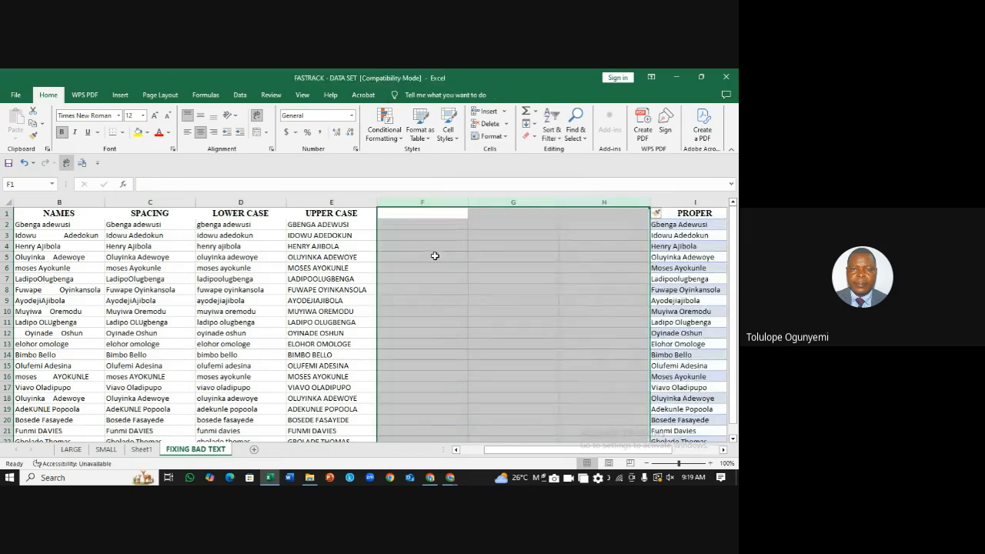
pyautogui.click(429, 235)
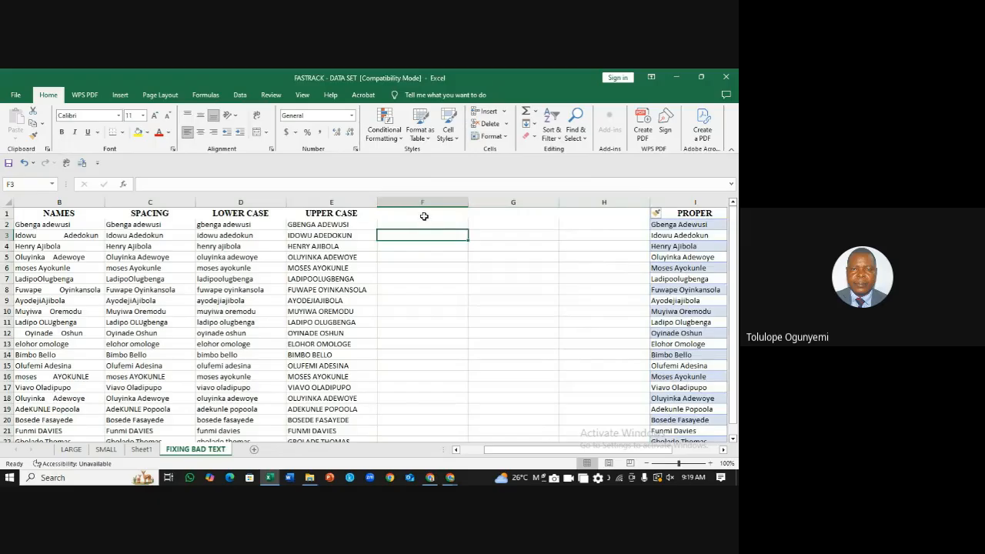
pyautogui.click(424, 216)
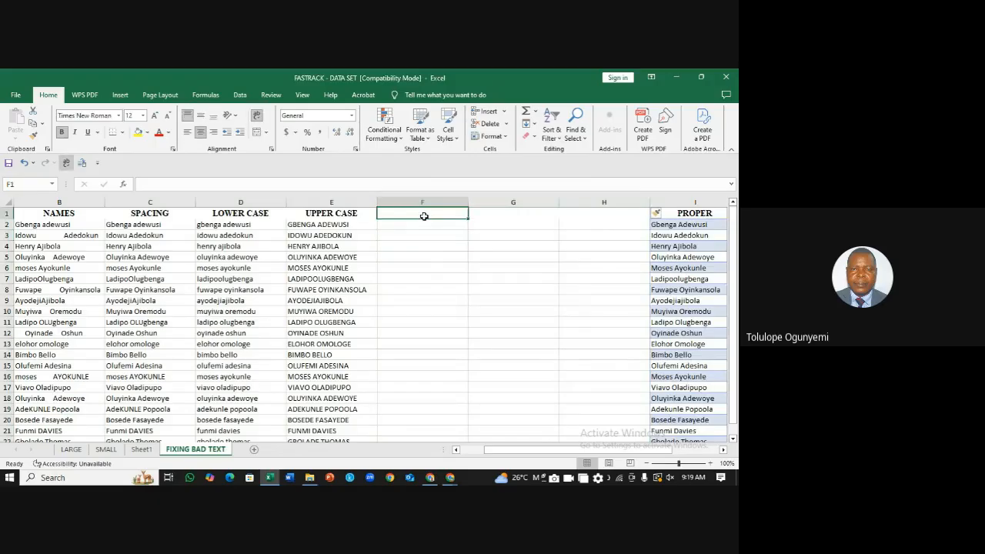
pyautogui.click(348, 232)
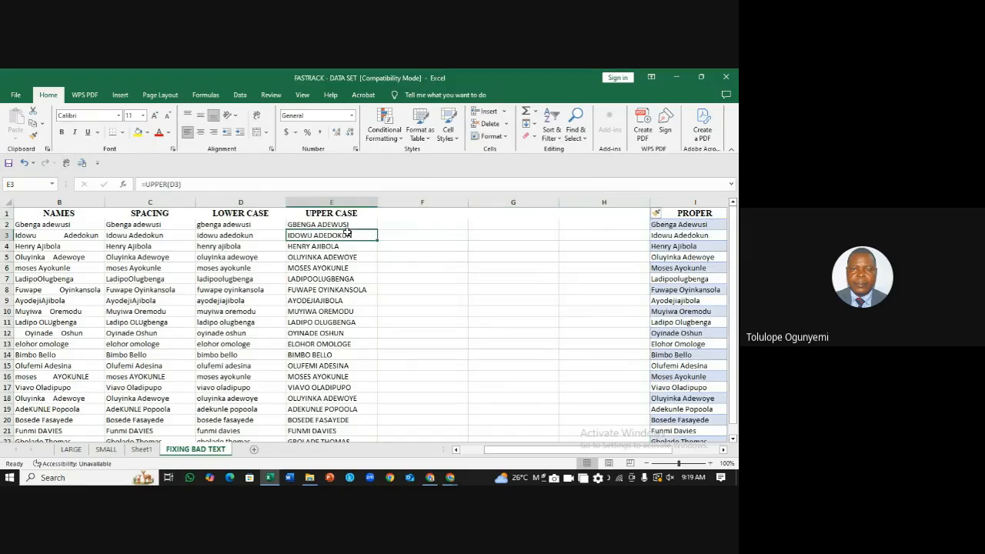
# Step: Check E2's formula, select the UPPER CASE names in E2:E22, and show the Data tab
pyautogui.click(348, 224)
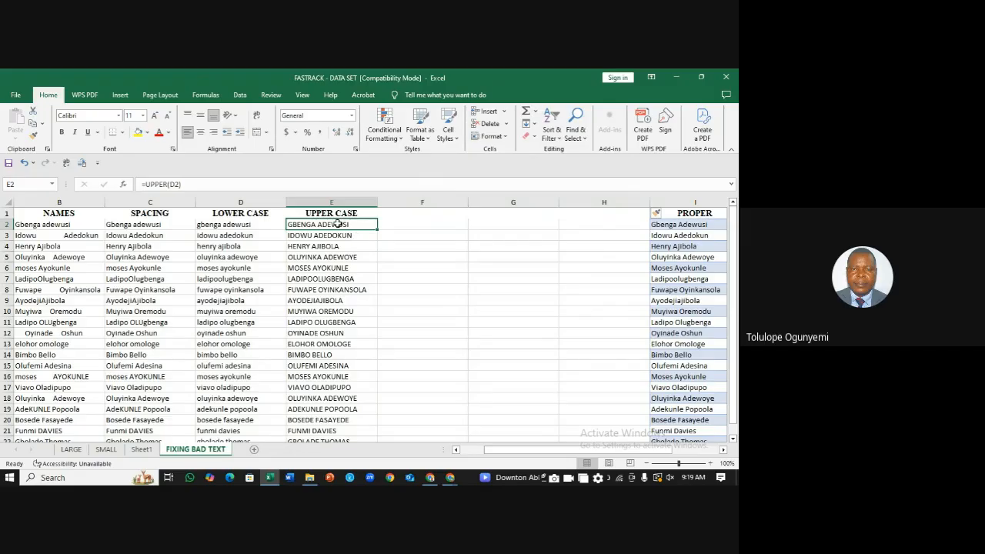
pyautogui.moveTo(337, 224); pyautogui.dragTo(322, 419)
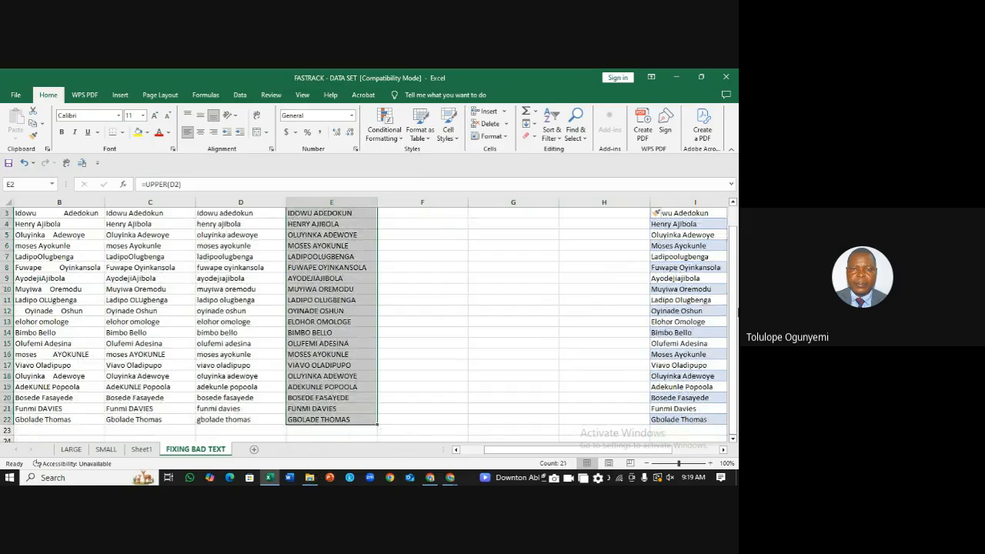
pyautogui.moveTo(735, 305); pyautogui.dragTo(737, 237)
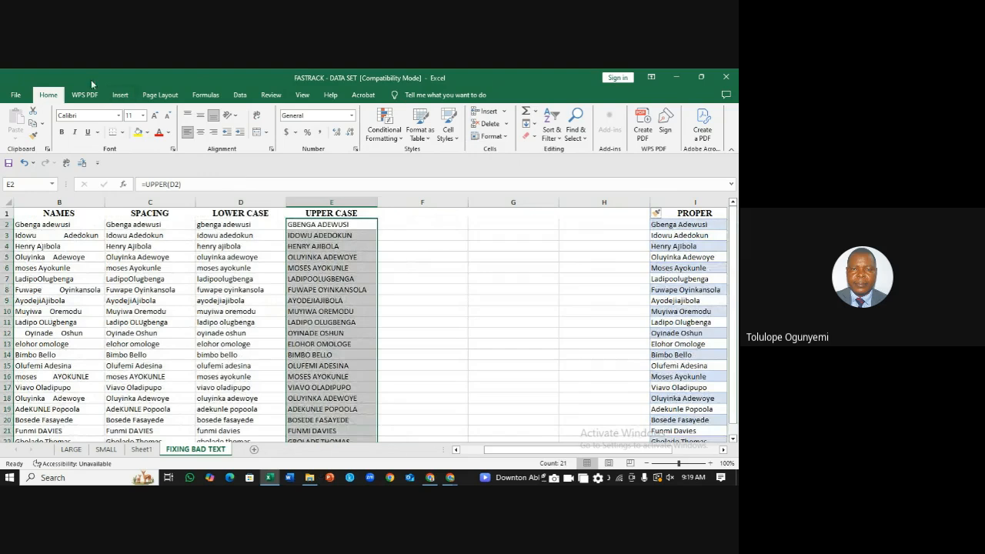
pyautogui.click(240, 96)
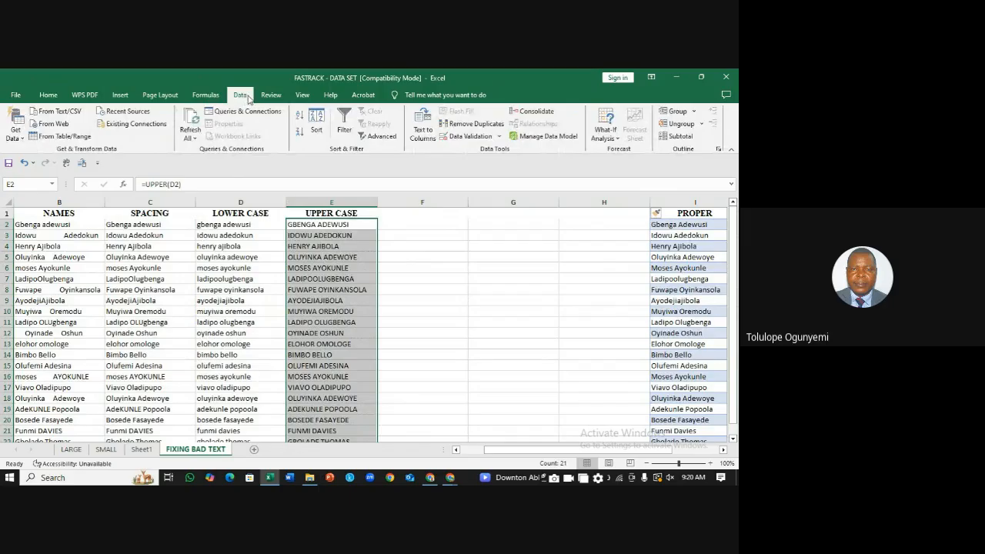
# Step: Run Text to Columns on E2:E22, splitting on Space with consecutive delimiters treated as one
pyautogui.click(428, 131)
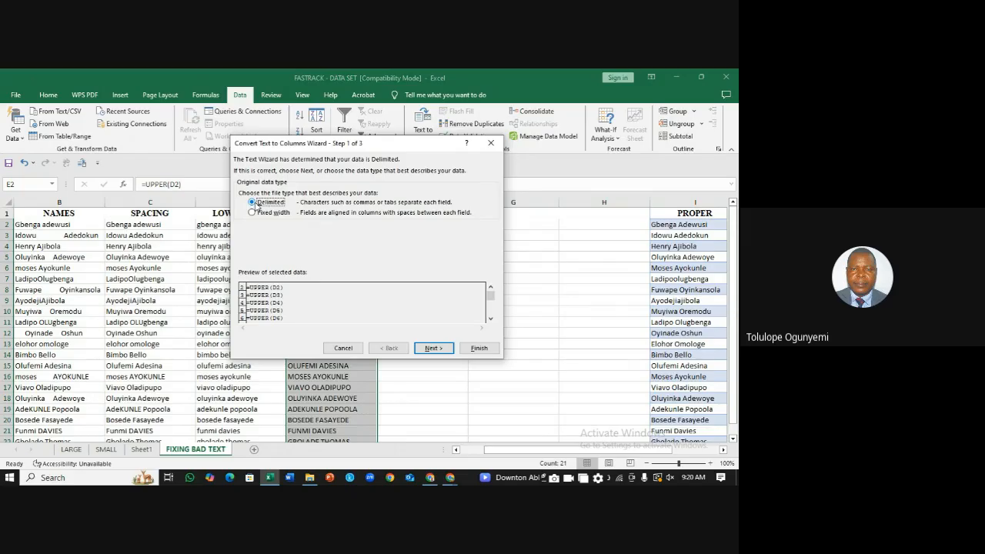
pyautogui.click(434, 349)
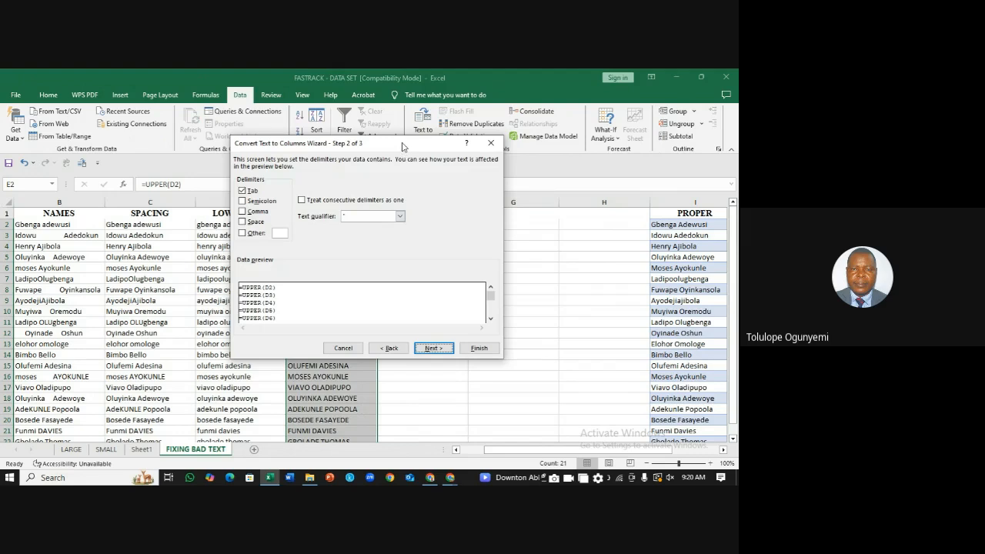
pyautogui.moveTo(402, 146); pyautogui.dragTo(583, 176)
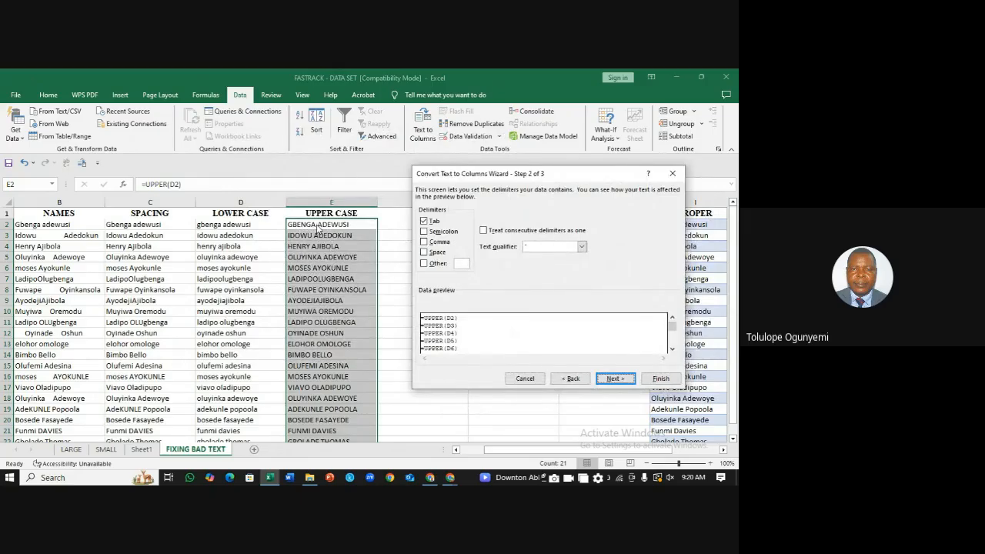
pyautogui.click(425, 252)
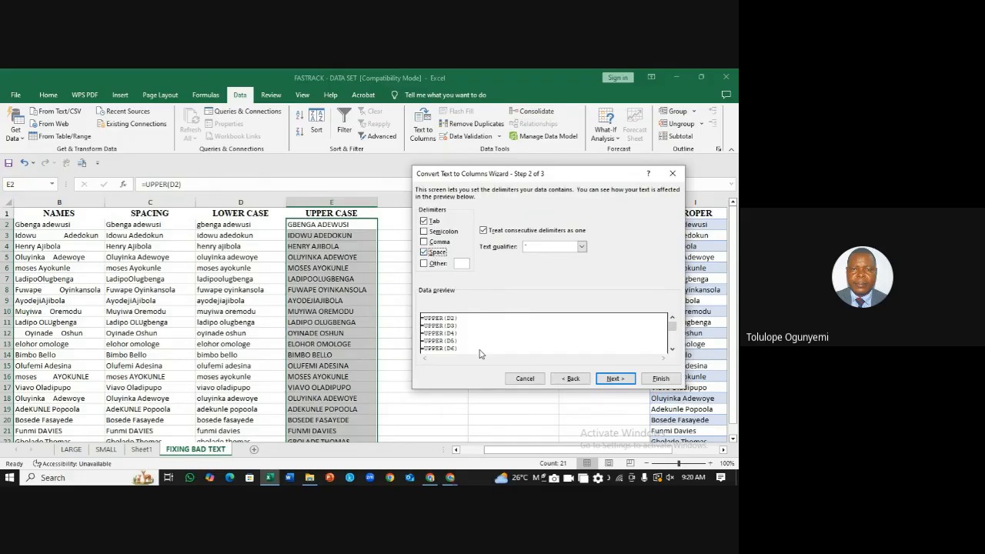
pyautogui.click(616, 379)
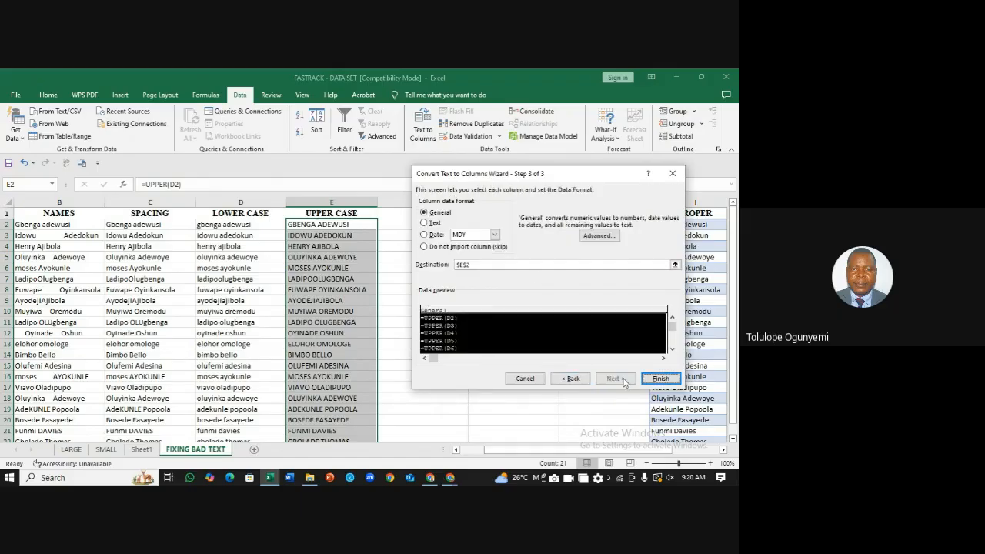
pyautogui.click(660, 378)
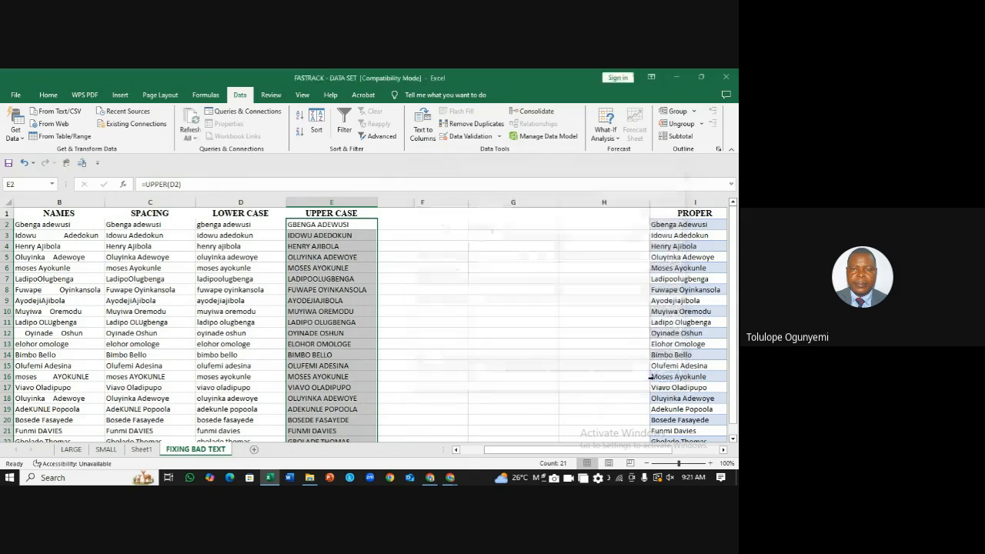
pyautogui.click(409, 234)
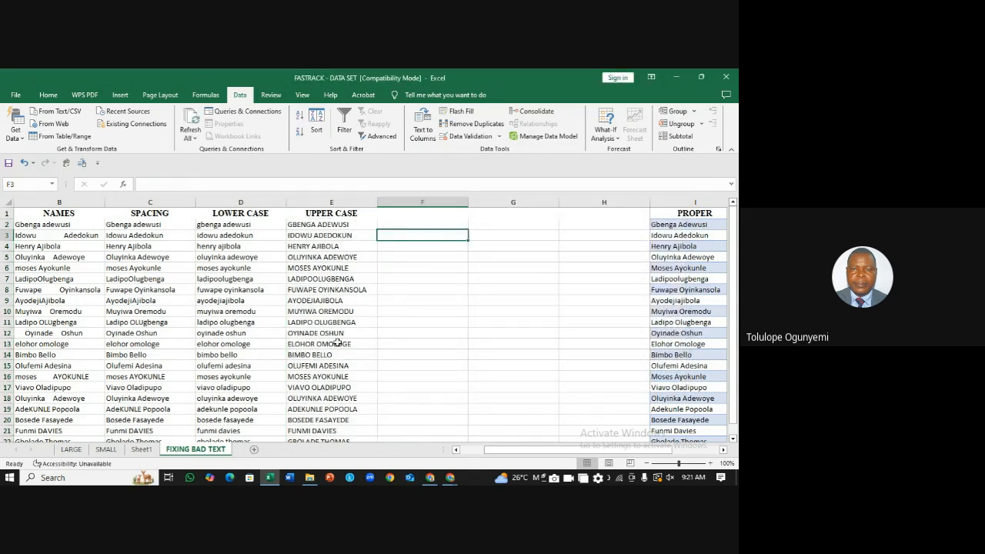
# Step: Try repointing E9's formula to column F cells, then undo to restore it
pyautogui.doubleClick(317, 301)
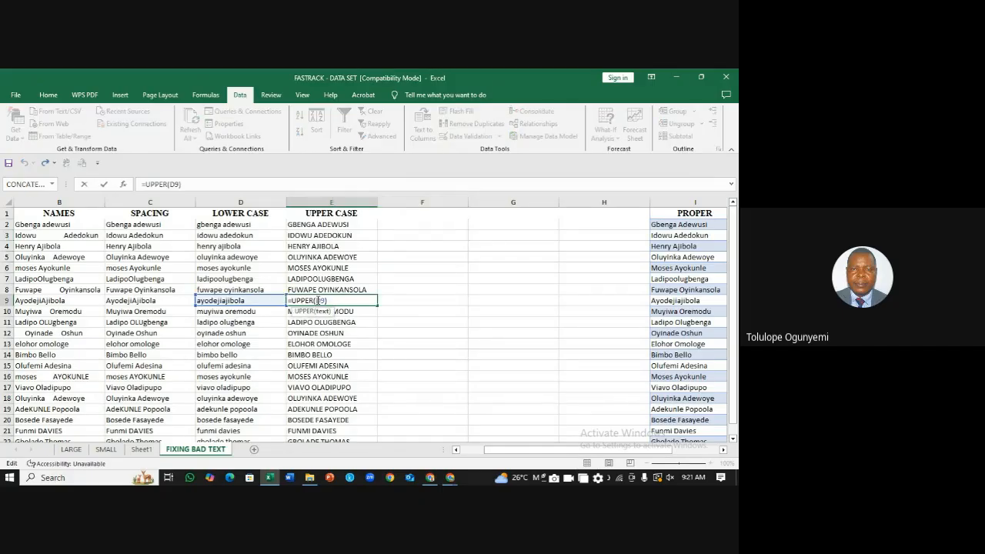
pyautogui.click(402, 352)
pyautogui.click(383, 299)
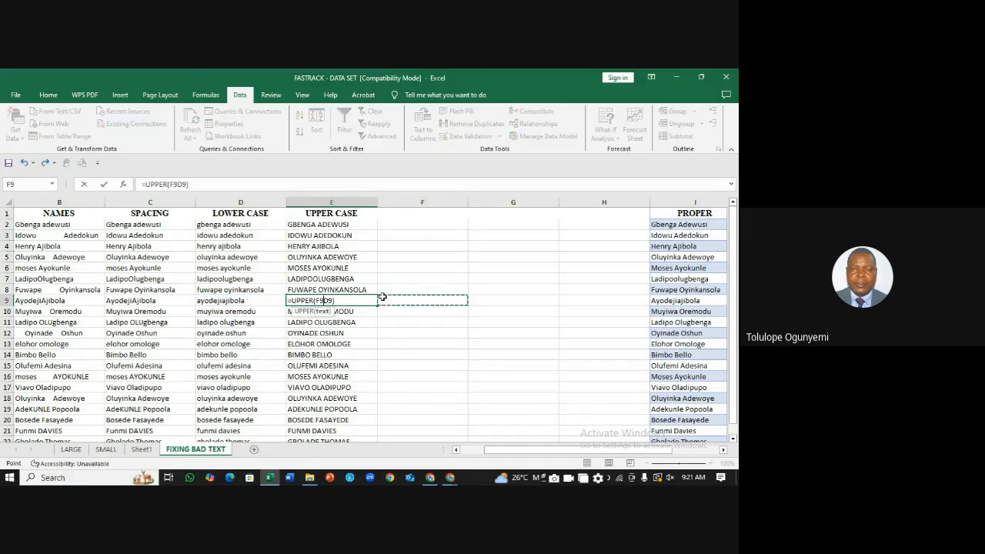
pyautogui.click(431, 272)
pyautogui.press('F2')
pyautogui.click(432, 271)
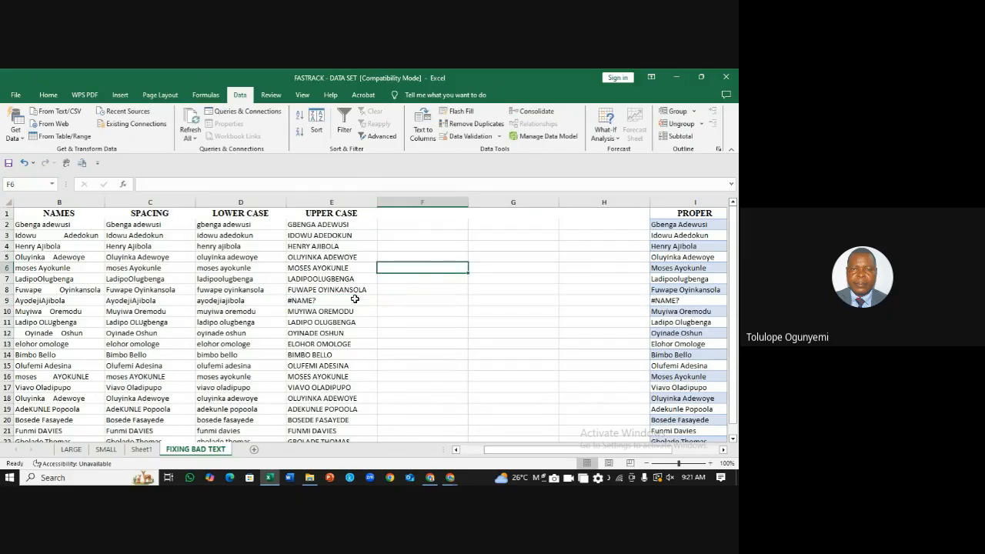
pyautogui.hotkey('ctrl', 'z')
# Step: Inspect the UPPER formulas in cells E2 through E10
pyautogui.click(477, 258)
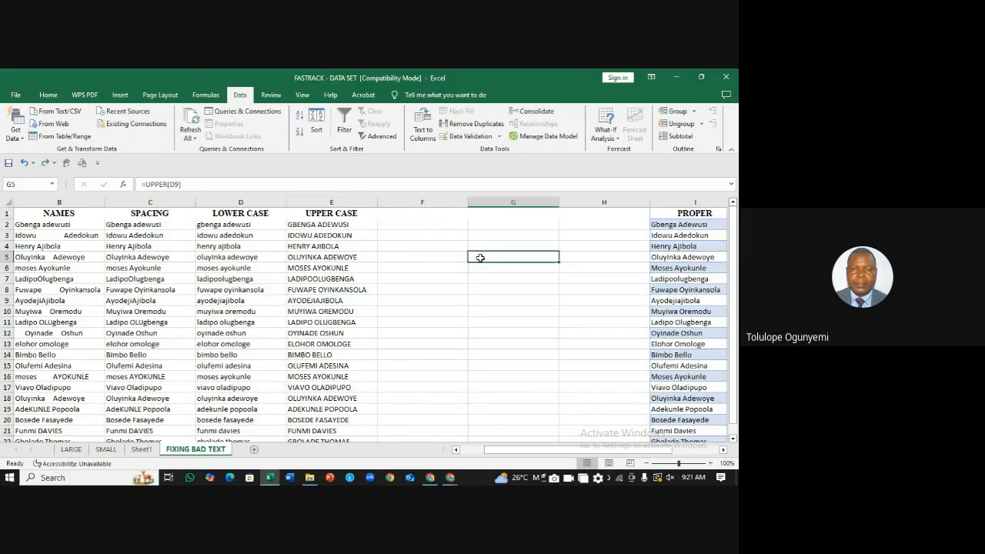
pyautogui.click(342, 225)
pyautogui.click(342, 244)
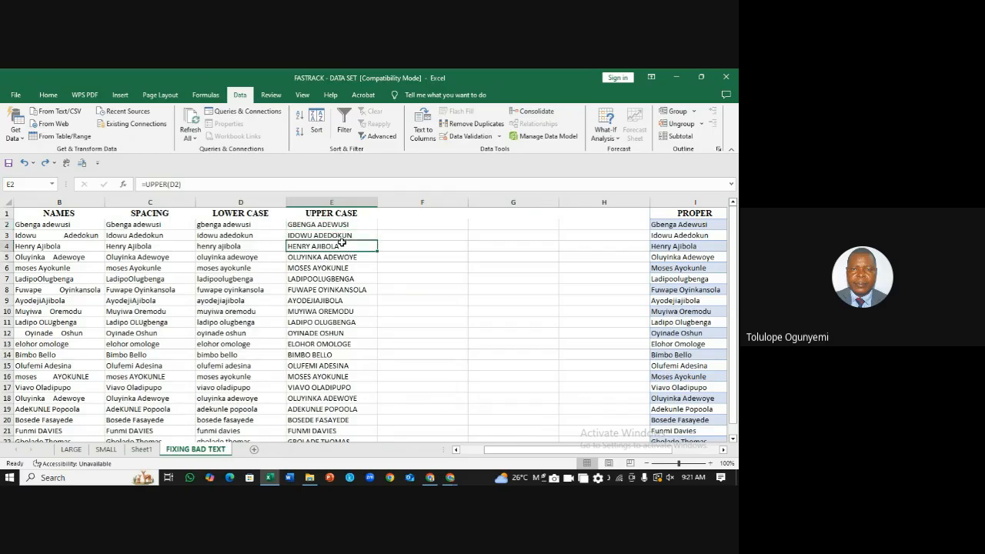
pyautogui.click(338, 265)
pyautogui.click(319, 226)
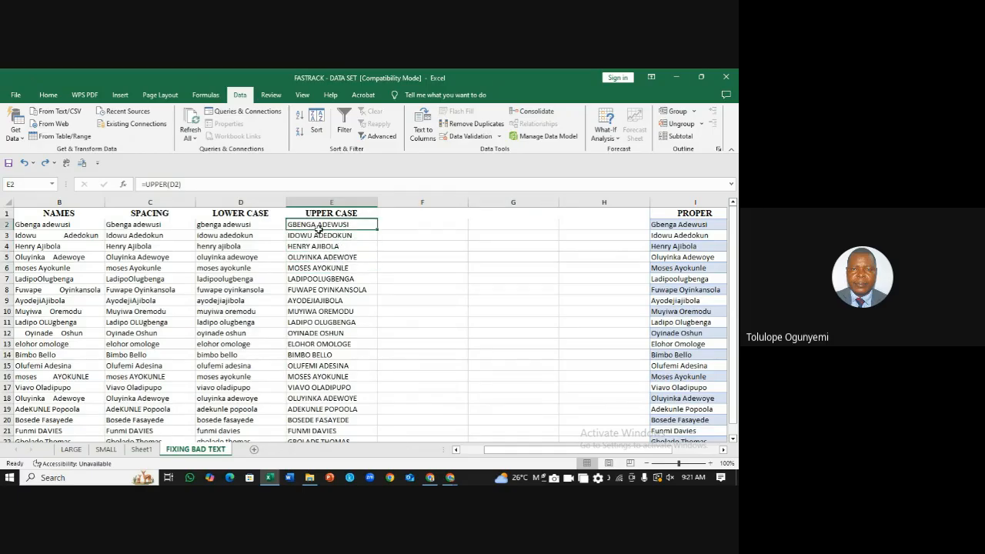
pyautogui.click(319, 234)
pyautogui.click(318, 247)
pyautogui.click(320, 267)
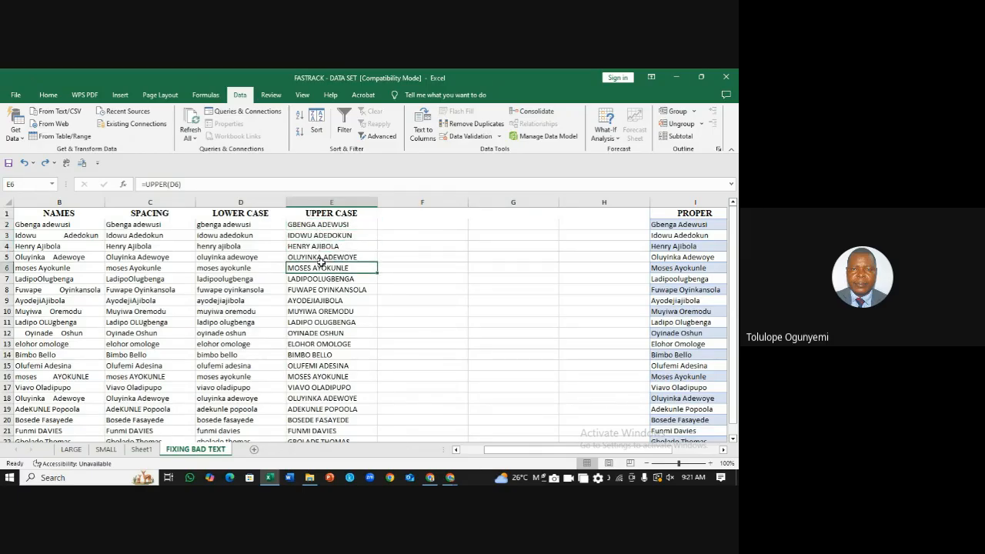
pyautogui.click(324, 278)
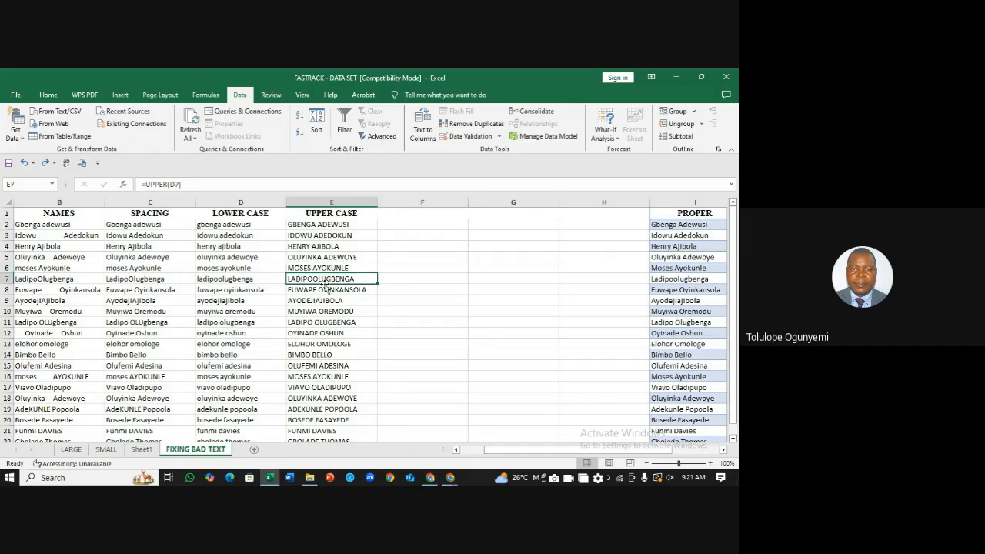
pyautogui.click(324, 289)
pyautogui.click(326, 312)
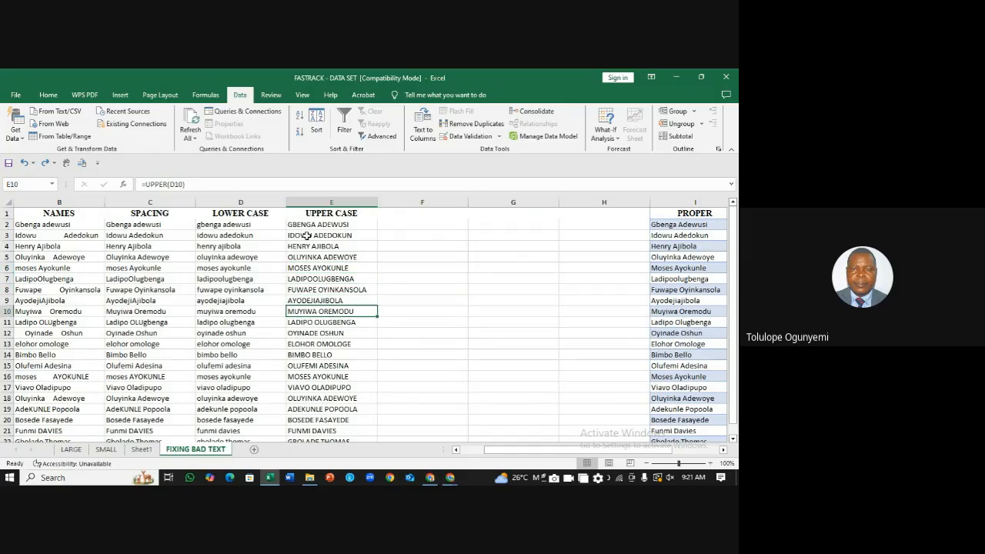
pyautogui.click(303, 224)
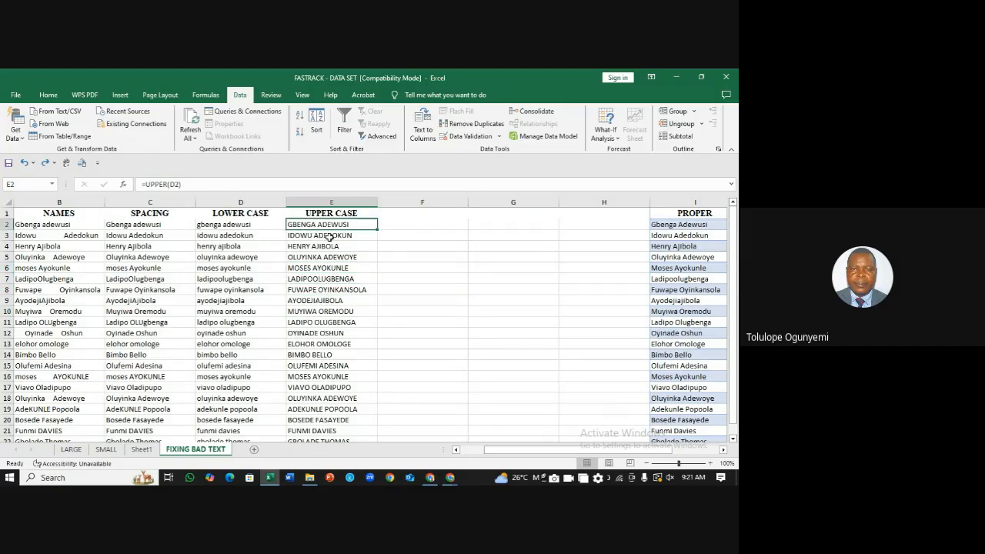
pyautogui.click(329, 236)
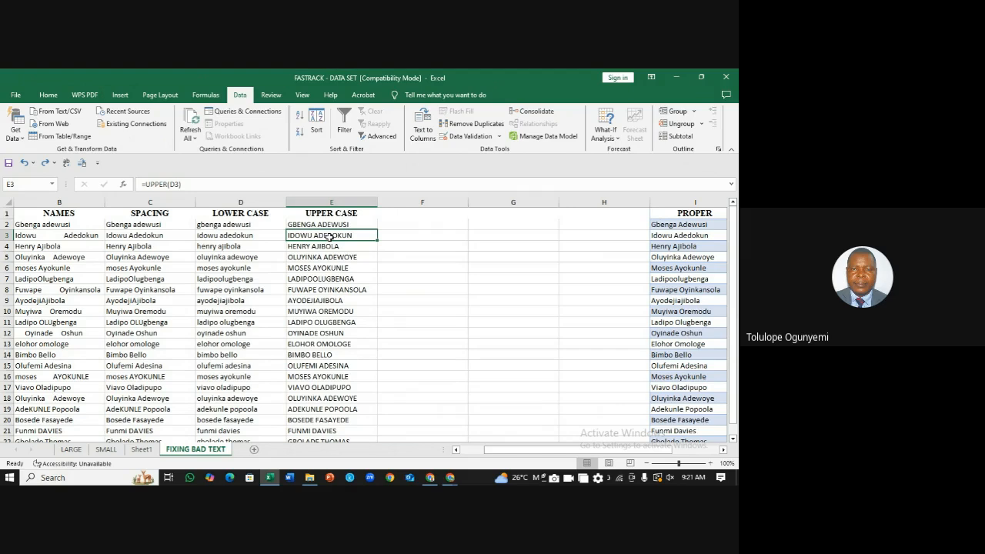
pyautogui.click(324, 224)
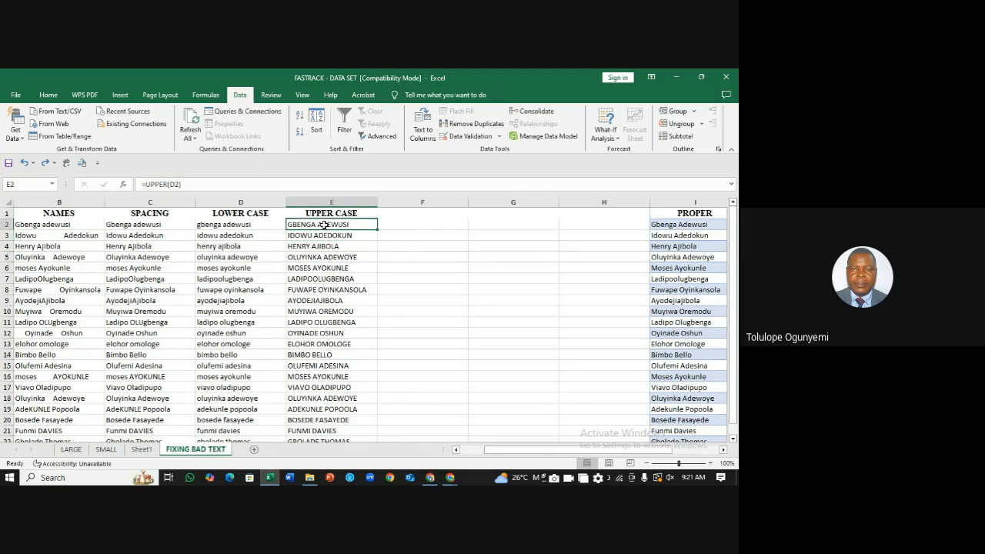
# Step: Try replacing E2's formula with a cell reference, then undo to keep its UPPER formula
pyautogui.moveTo(181, 184); pyautogui.dragTo(139, 184)
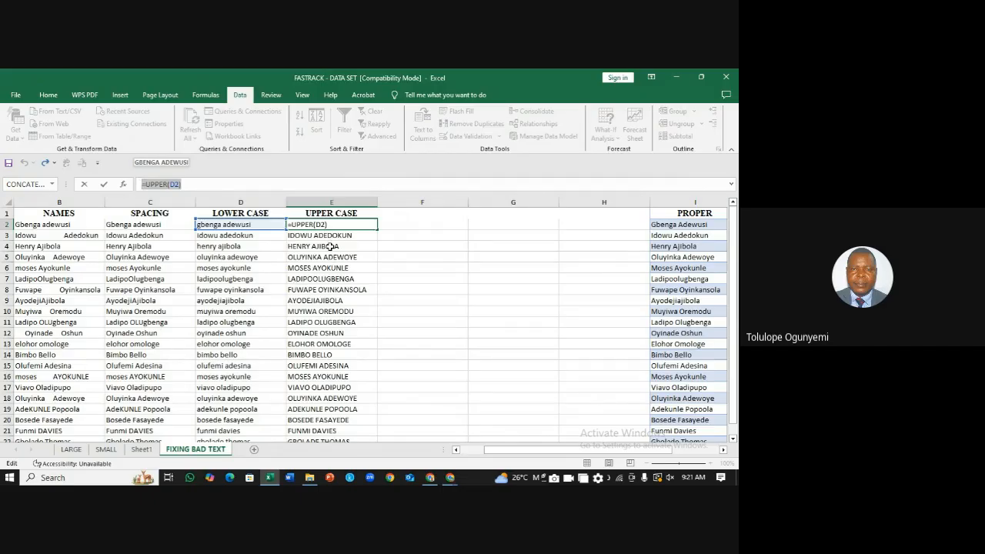
pyautogui.write('=')
pyautogui.click(329, 246)
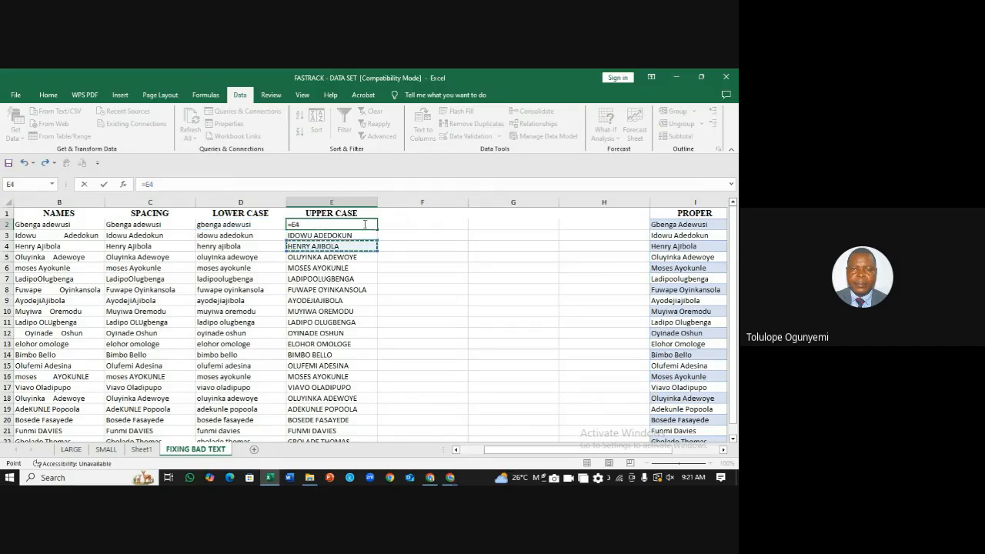
pyautogui.click(445, 264)
pyautogui.press('BackSpace')
pyautogui.press('BackSpace')
pyautogui.press('BackSpace')
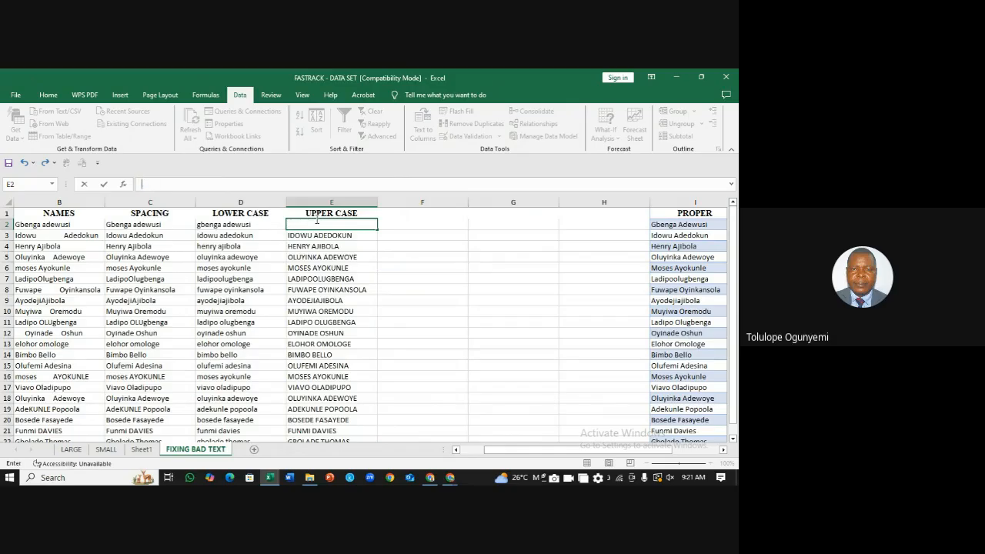
pyautogui.click(472, 278)
pyautogui.hotkey('ctrl', 'z')
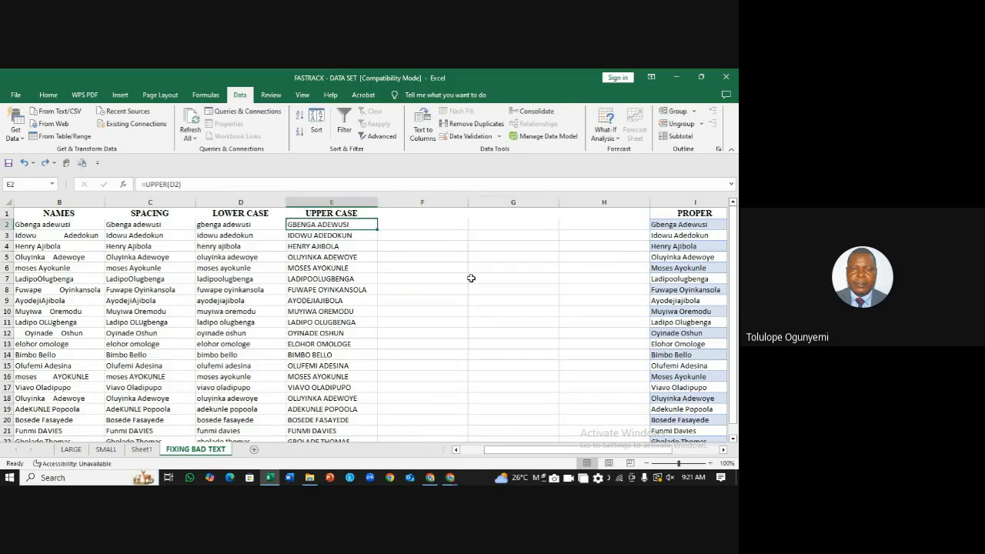
# Step: Cancel the mistaken =F9 entry in E3 so it keeps =UPPER(D3)
pyautogui.click(335, 236)
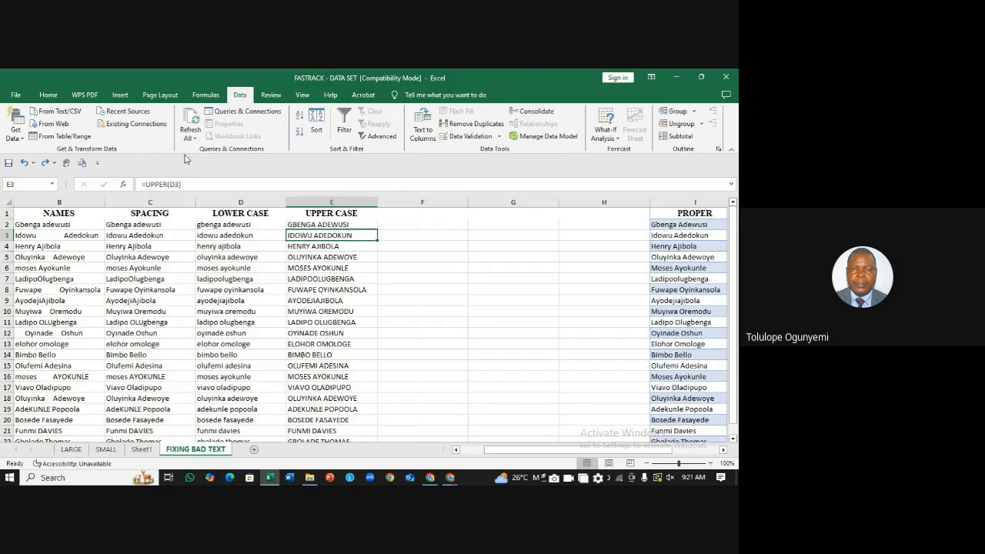
pyautogui.moveTo(191, 184); pyautogui.dragTo(135, 179)
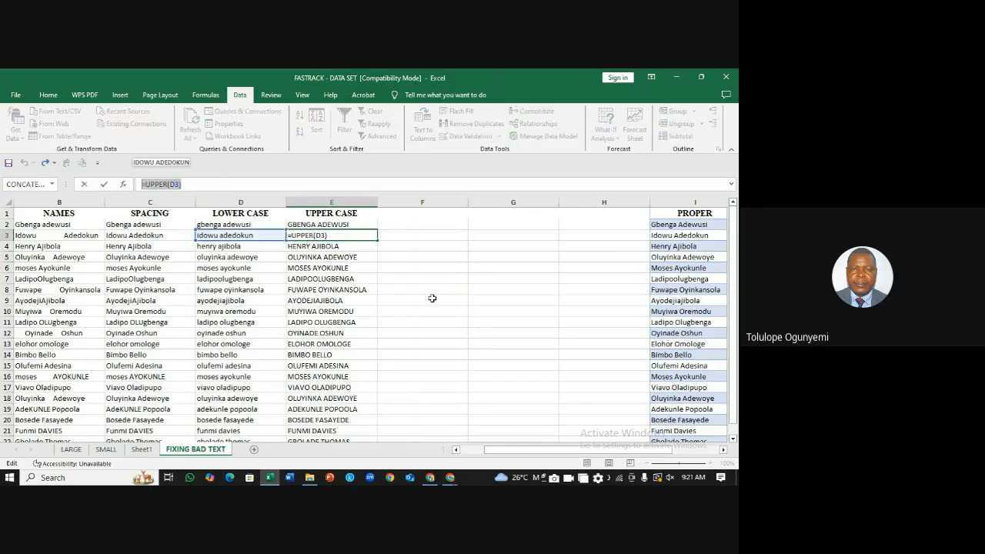
pyautogui.write('=')
pyautogui.click(429, 299)
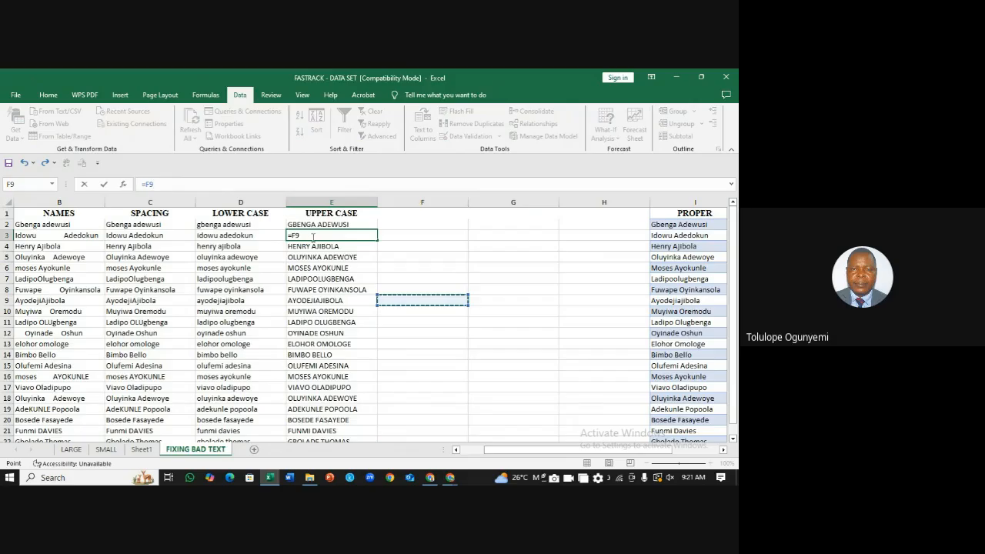
pyautogui.click(313, 236)
pyautogui.press('BackSpace')
pyautogui.press('BackSpace')
pyautogui.press('BackSpace')
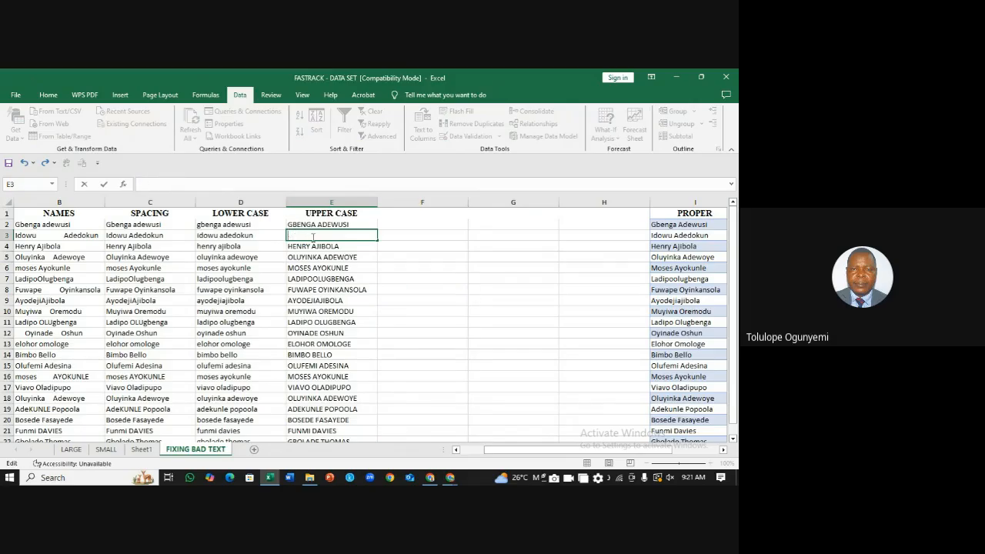
pyautogui.press('Escape')
pyautogui.hotkey('ctrl', 'z')
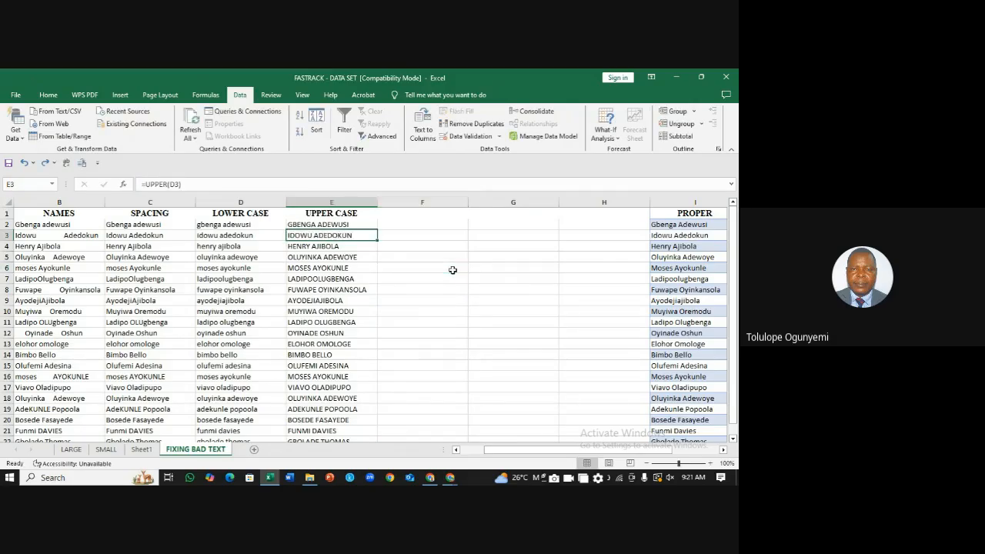
pyautogui.click(443, 258)
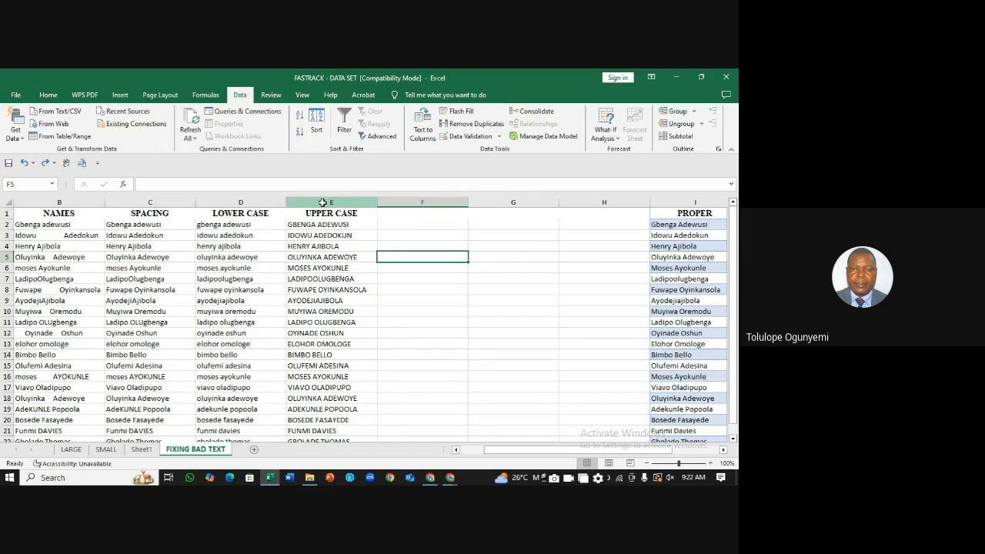
# Step: Copy column E, pick column F, and close the accidentally opened Print screen
pyautogui.click(323, 202)
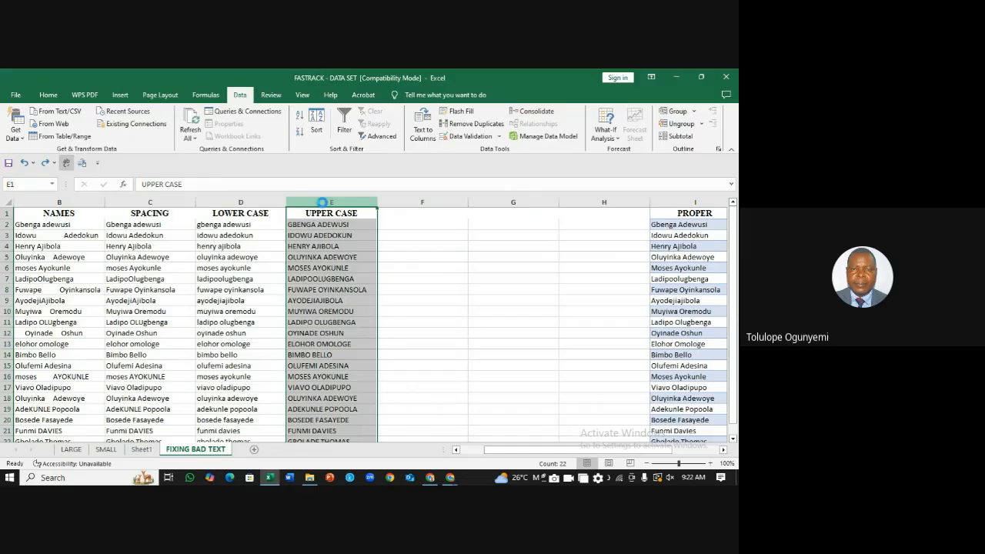
pyautogui.hotkey('ctrl', 'c')
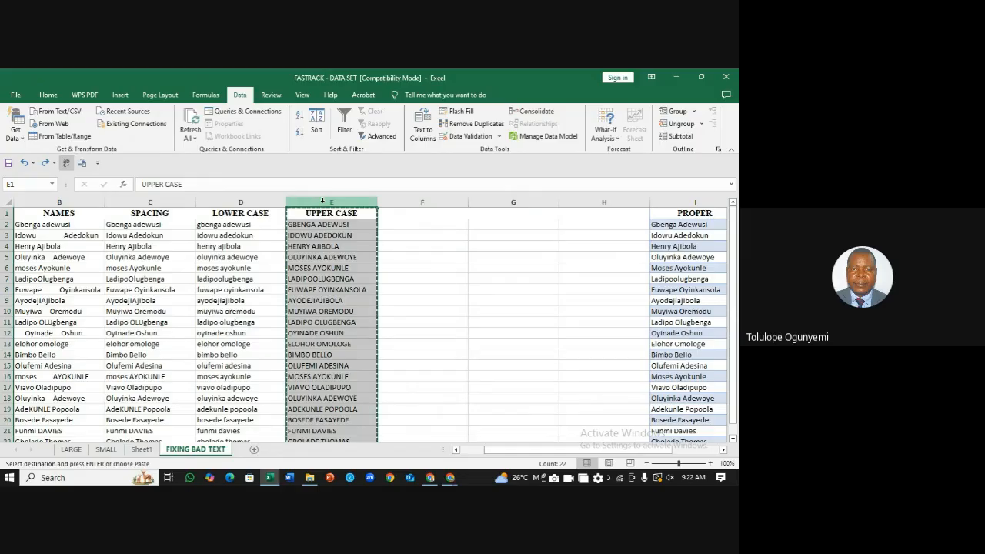
pyautogui.click(418, 203)
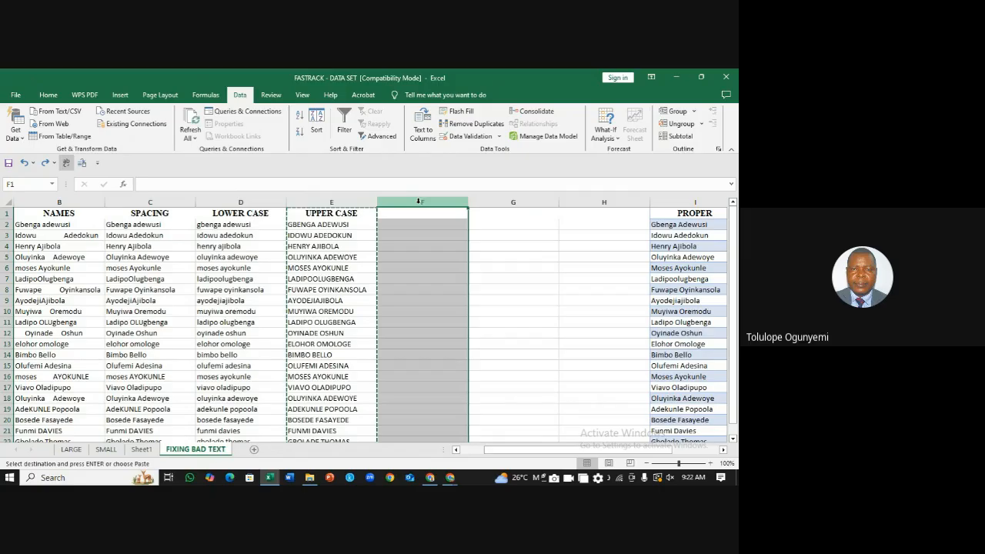
pyautogui.press('Return')
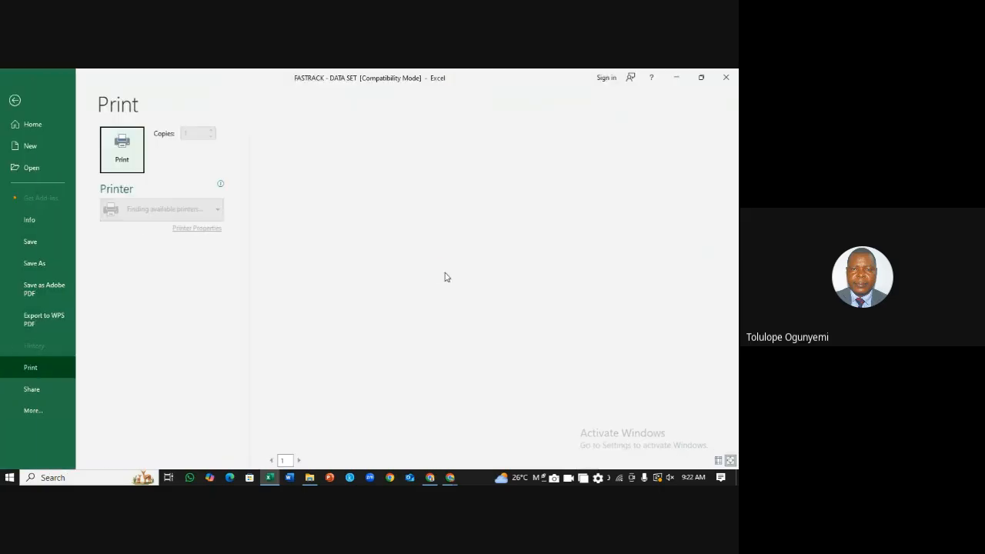
pyautogui.click(15, 100)
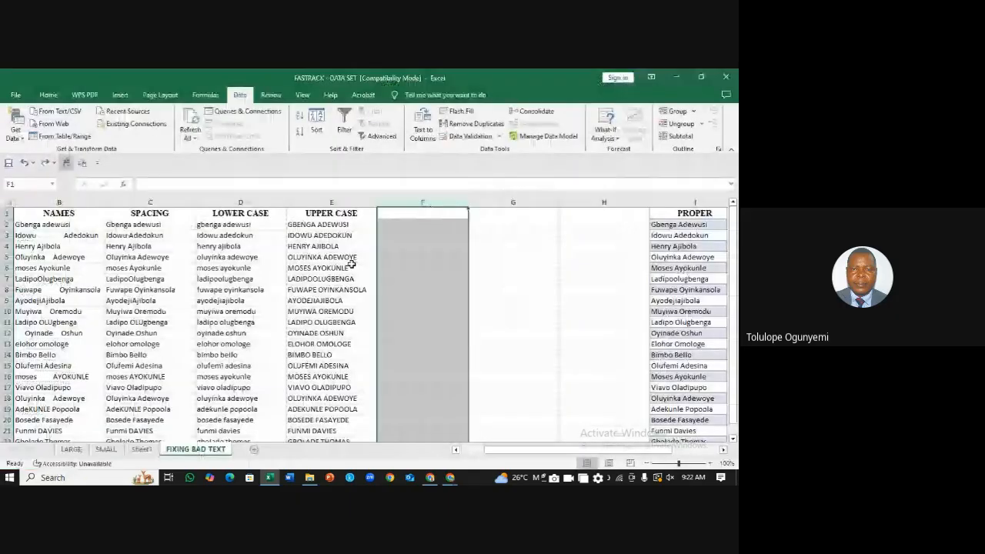
pyautogui.moveTo(734, 244); pyautogui.dragTo(415, 216)
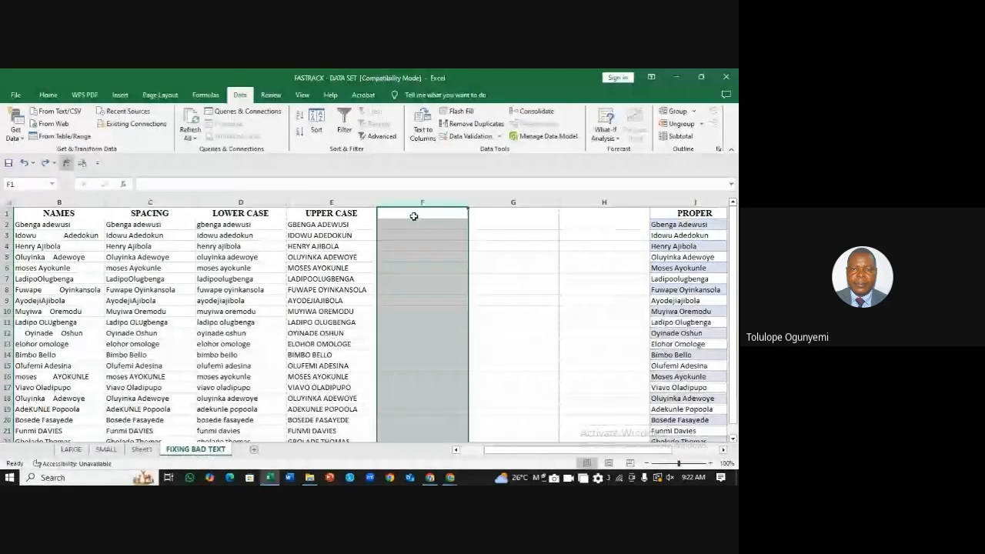
# Step: Copy column E again and paste it into column F
pyautogui.click(347, 201)
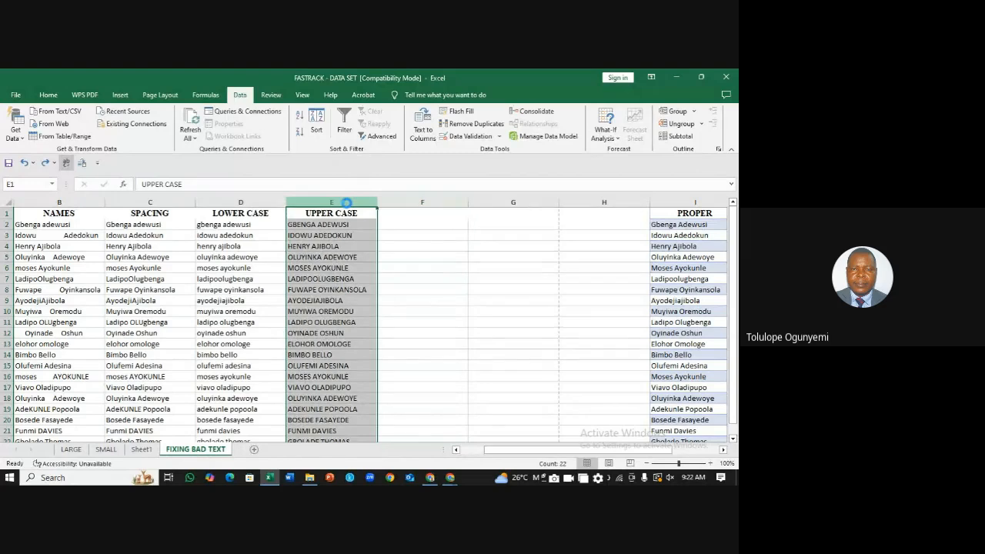
pyautogui.hotkey('ctrl', 'c')
pyautogui.click(422, 201)
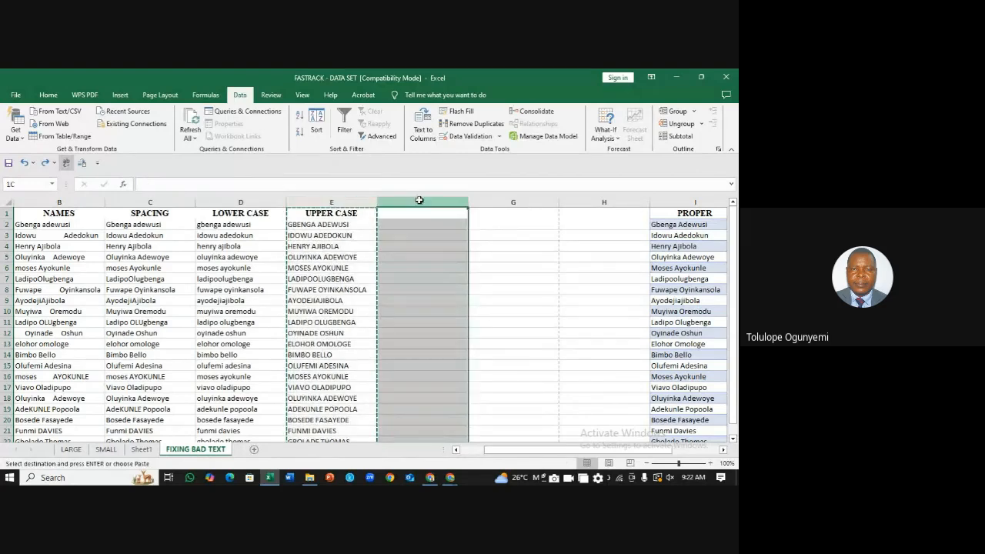
pyautogui.hotkey('ctrl', 'v')
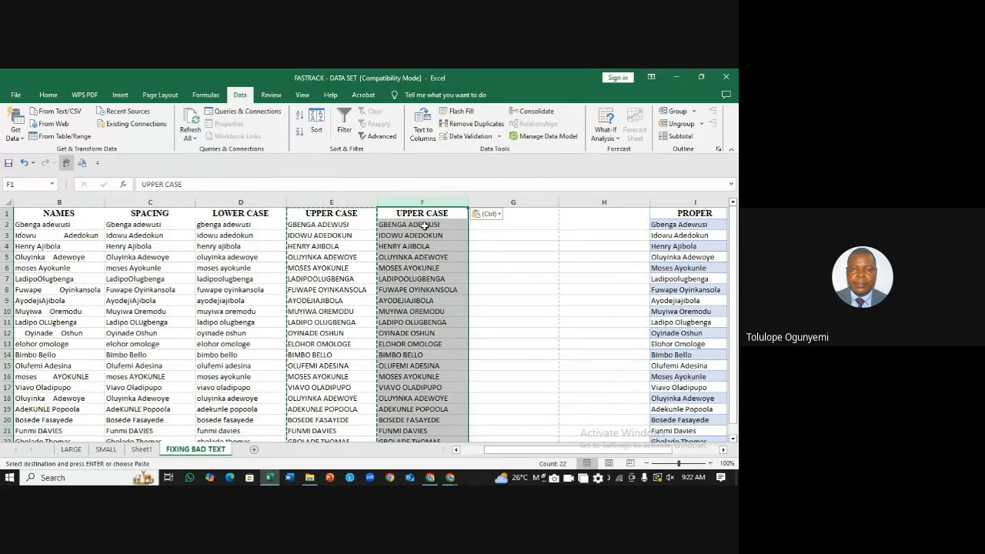
# Step: Switch column F's paste to Values and compare cells F2–F5 with column E
pyautogui.click(500, 215)
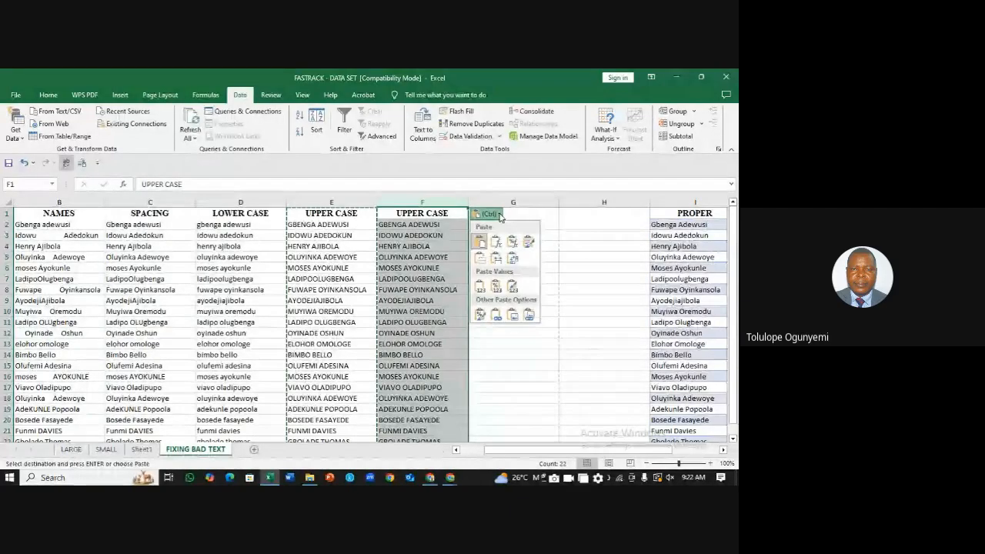
pyautogui.click(480, 288)
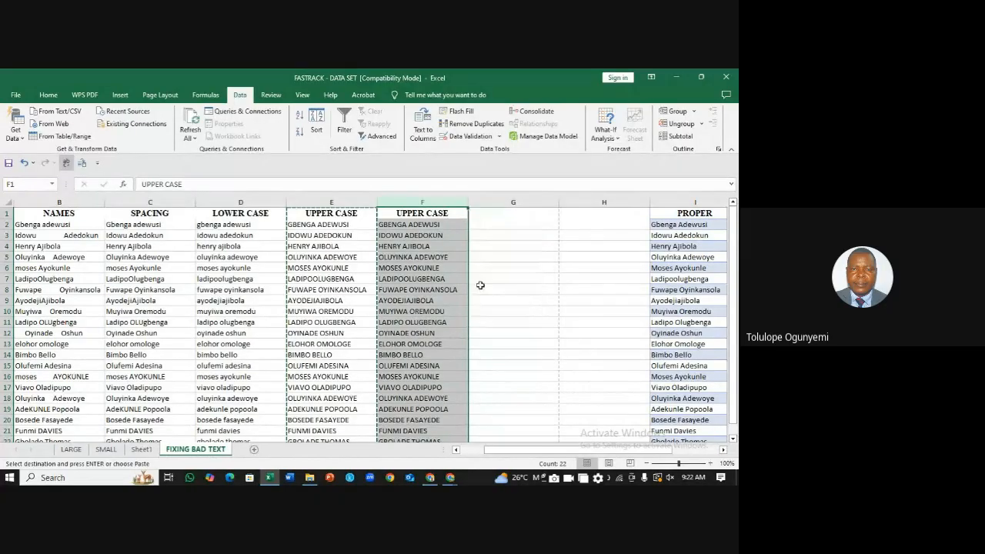
pyautogui.click(442, 224)
pyautogui.click(437, 235)
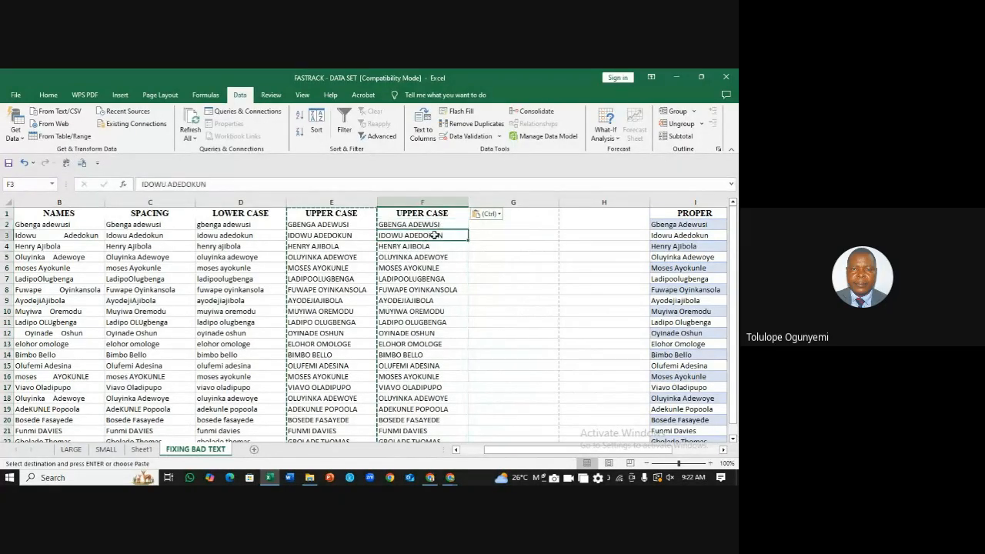
pyautogui.click(426, 247)
pyautogui.click(421, 257)
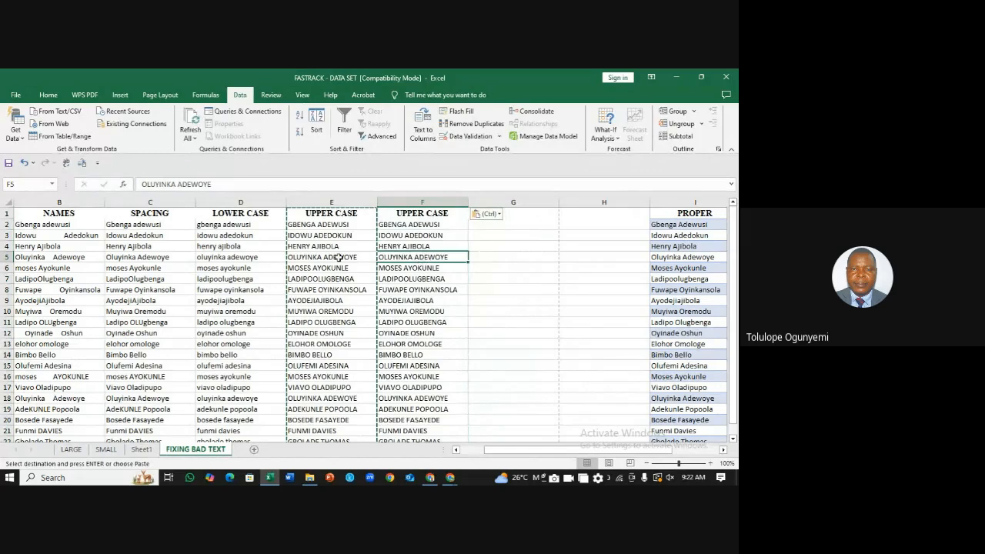
pyautogui.click(343, 257)
pyautogui.click(423, 257)
pyautogui.click(414, 235)
pyautogui.click(415, 225)
# Step: Undo the paste to empty column F, then select column E and column F
pyautogui.click(528, 280)
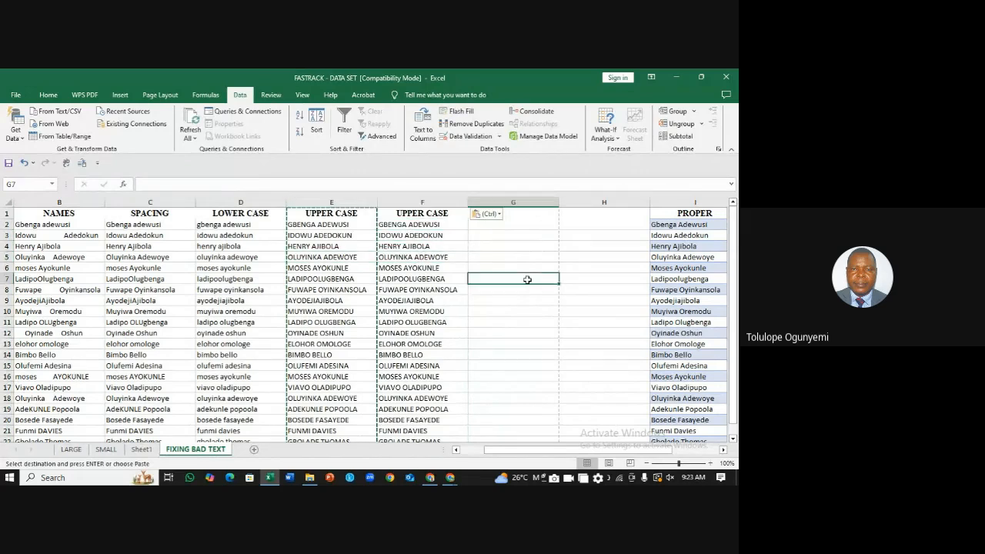
pyautogui.hotkey('ctrl', 'z')
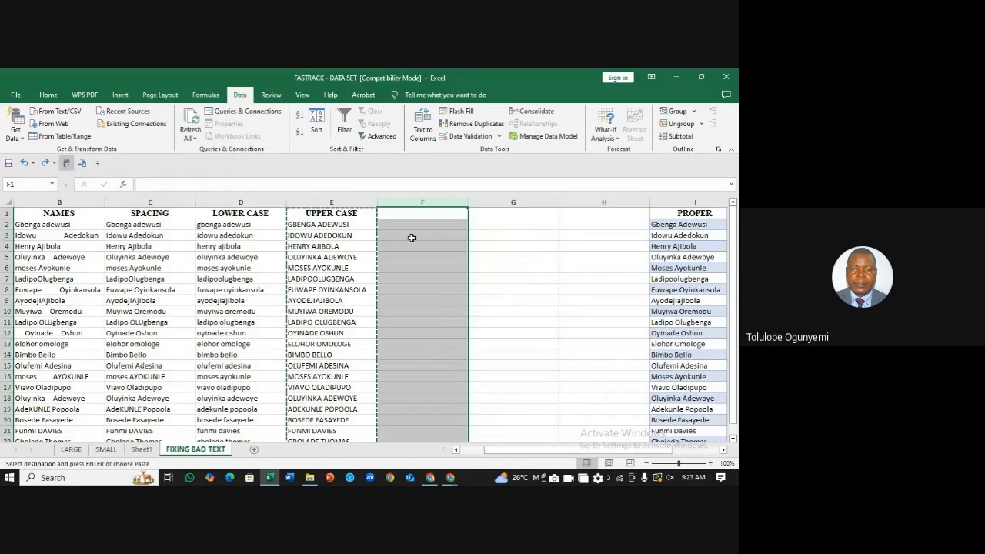
pyautogui.click(323, 203)
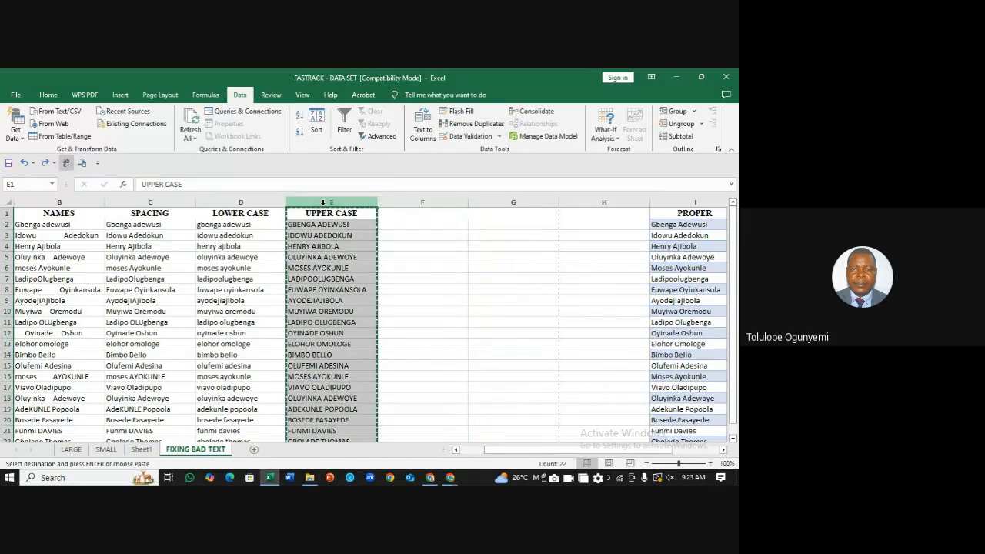
pyautogui.click(414, 202)
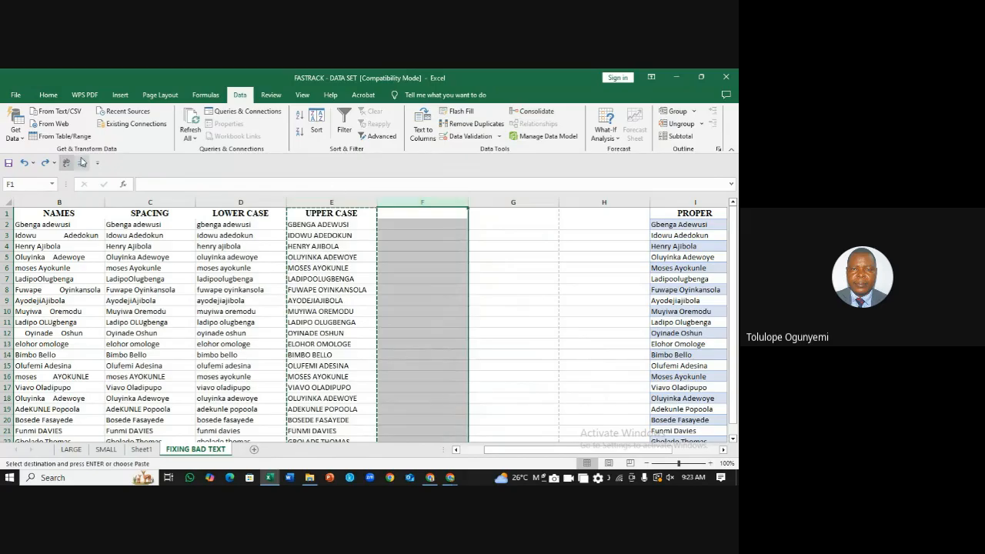
# Step: Paste the copied column into F as Values and confirm F2 and F3 hold plain text
pyautogui.click(48, 95)
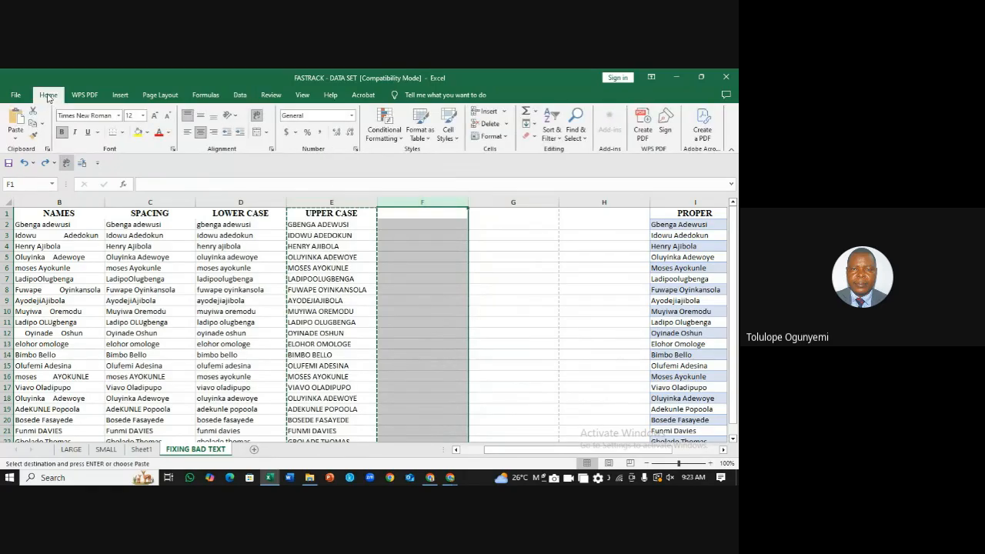
pyautogui.click(15, 138)
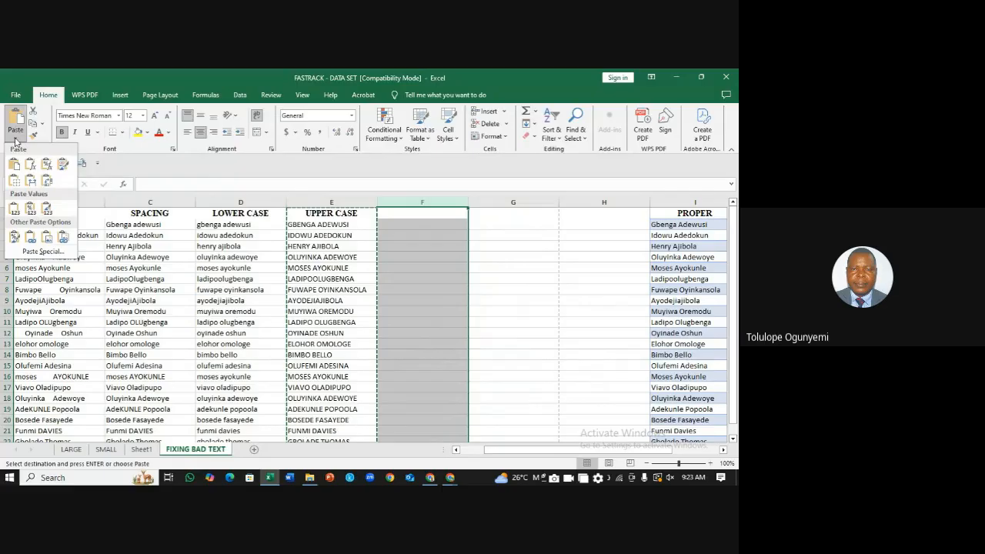
pyautogui.click(14, 211)
pyautogui.click(550, 260)
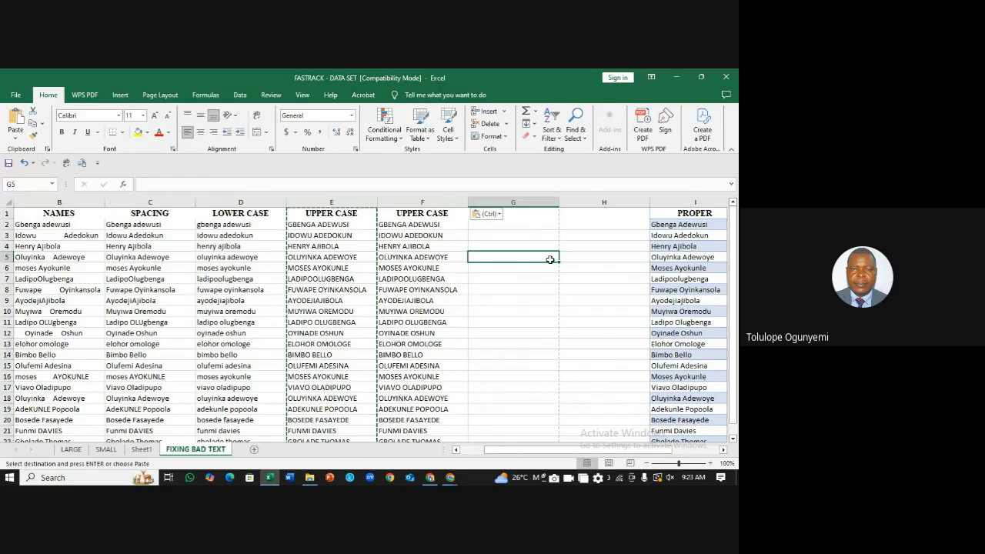
pyautogui.click(428, 234)
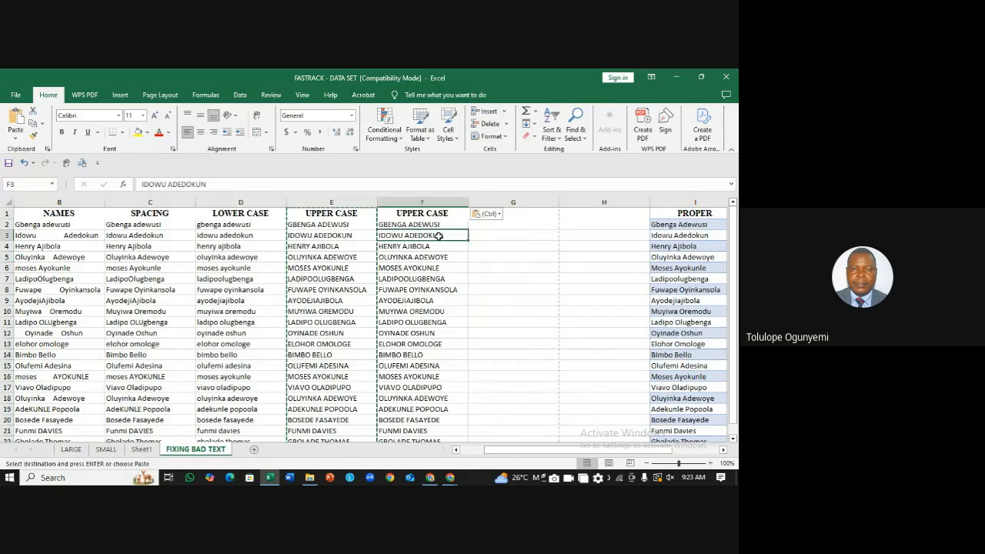
pyautogui.click(433, 224)
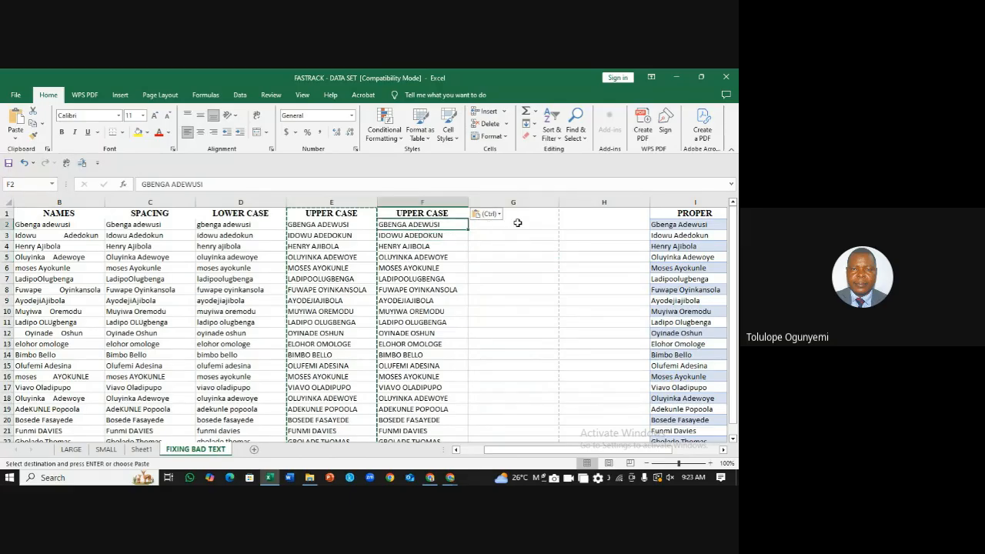
pyautogui.click(517, 224)
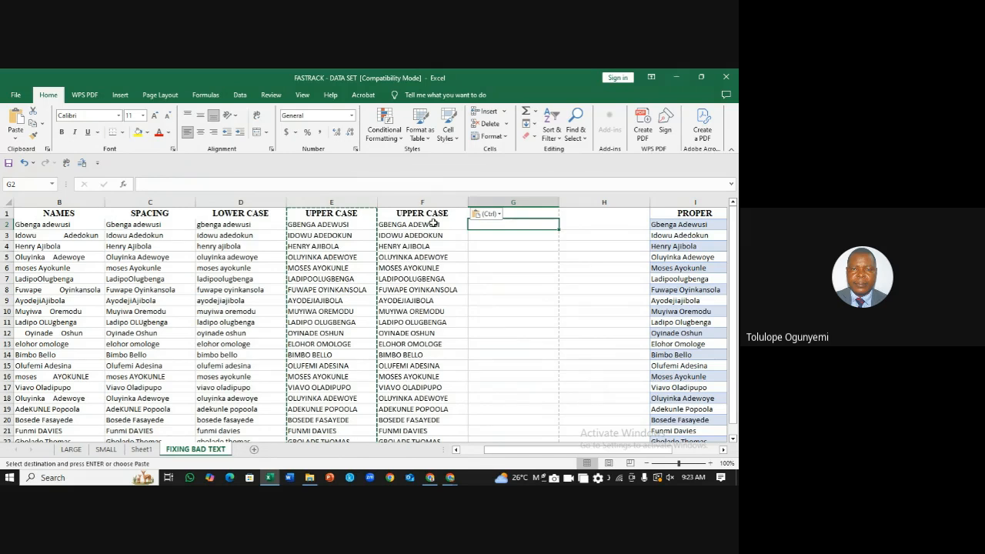
# Step: Select the names in F2:F22 and paste over them again
pyautogui.moveTo(433, 223); pyautogui.dragTo(431, 422)
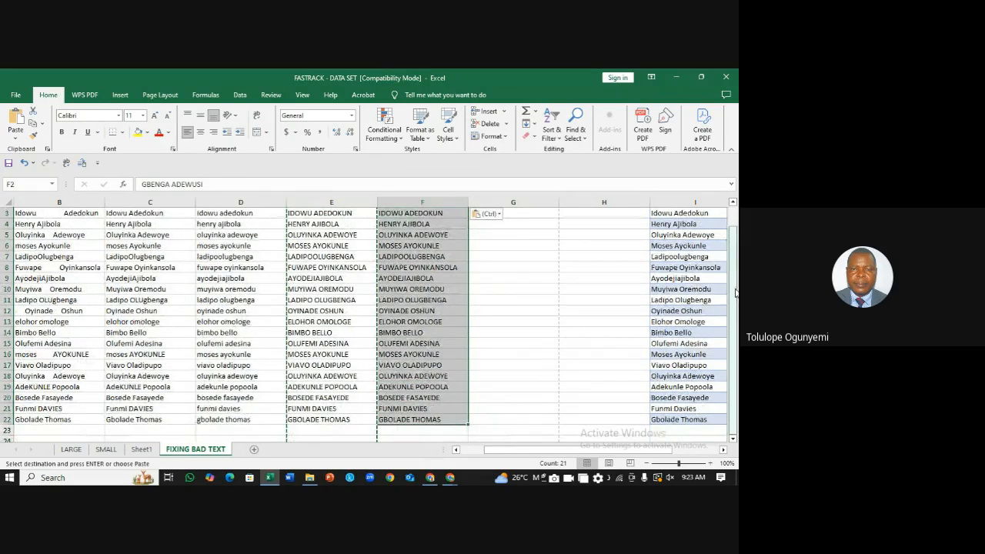
pyautogui.moveTo(735, 292); pyautogui.dragTo(735, 166)
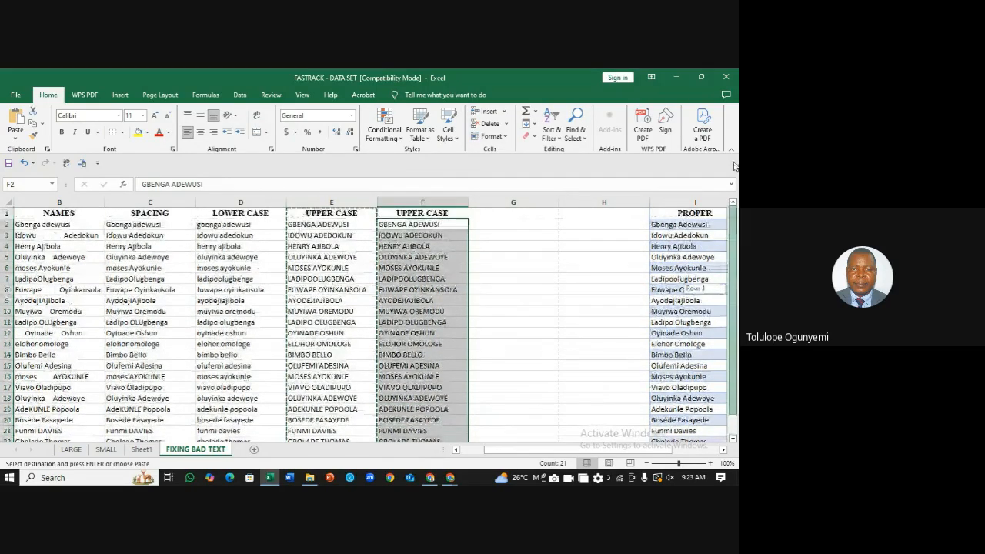
pyautogui.hotkey('ctrl', 'v')
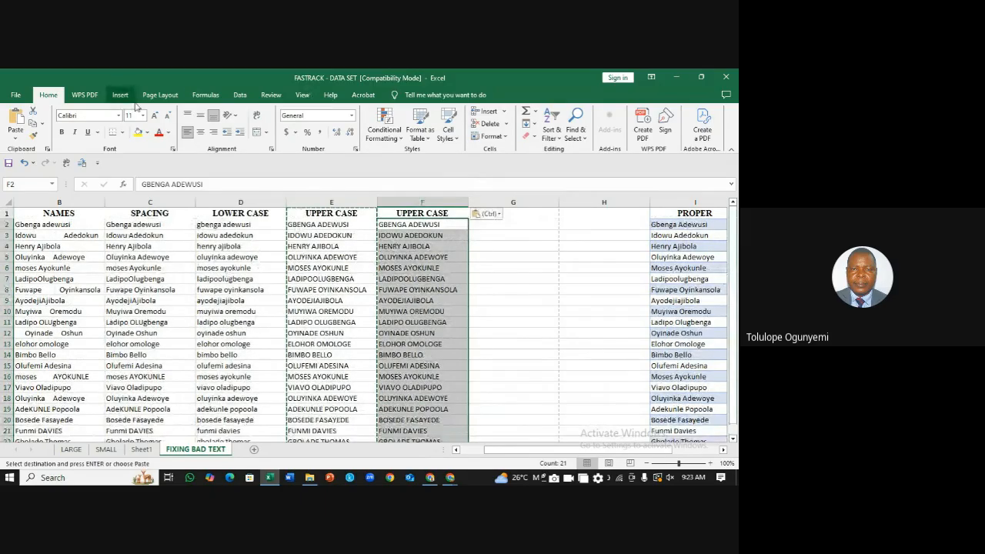
pyautogui.click(239, 94)
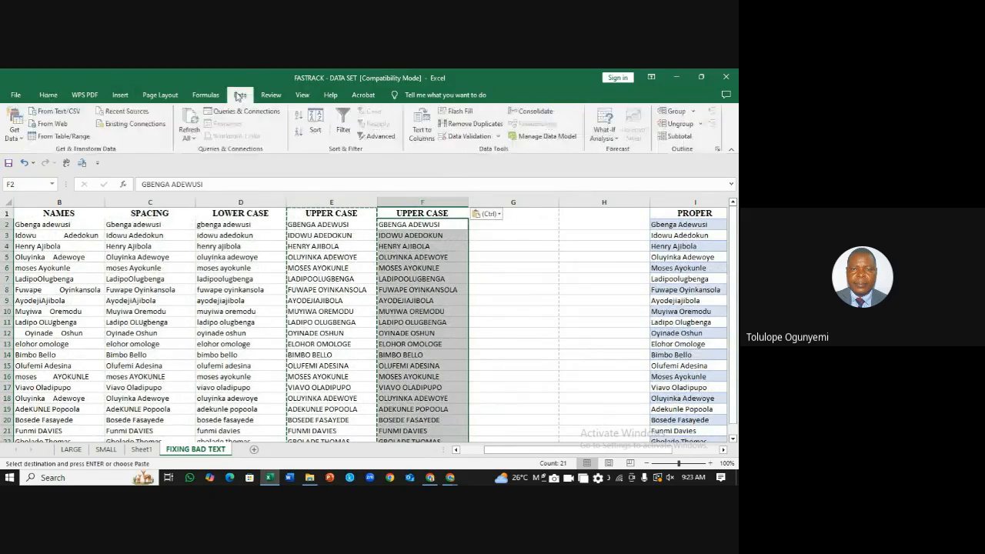
# Step: Run Text to Columns on column F with Space delimiter, moving surnames into column G
pyautogui.click(425, 129)
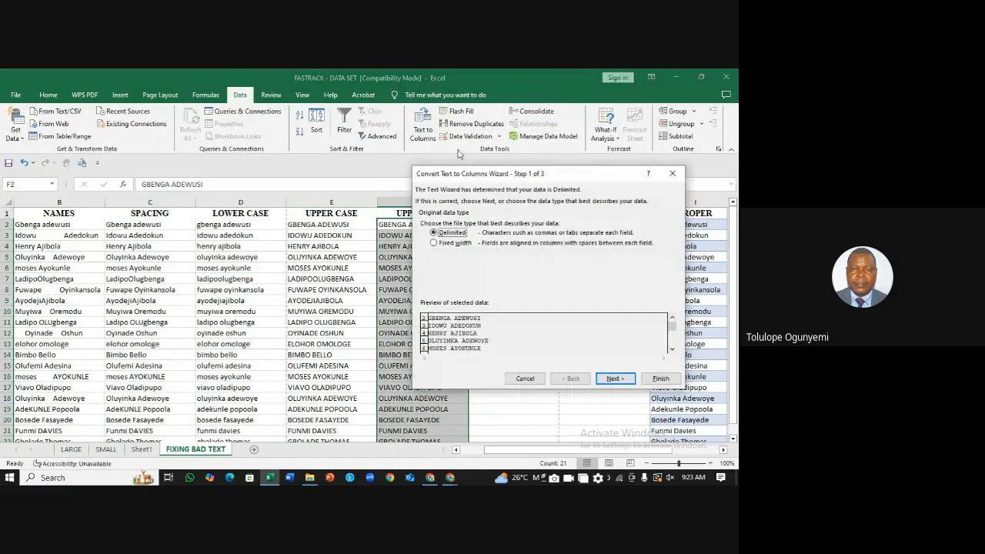
pyautogui.click(625, 379)
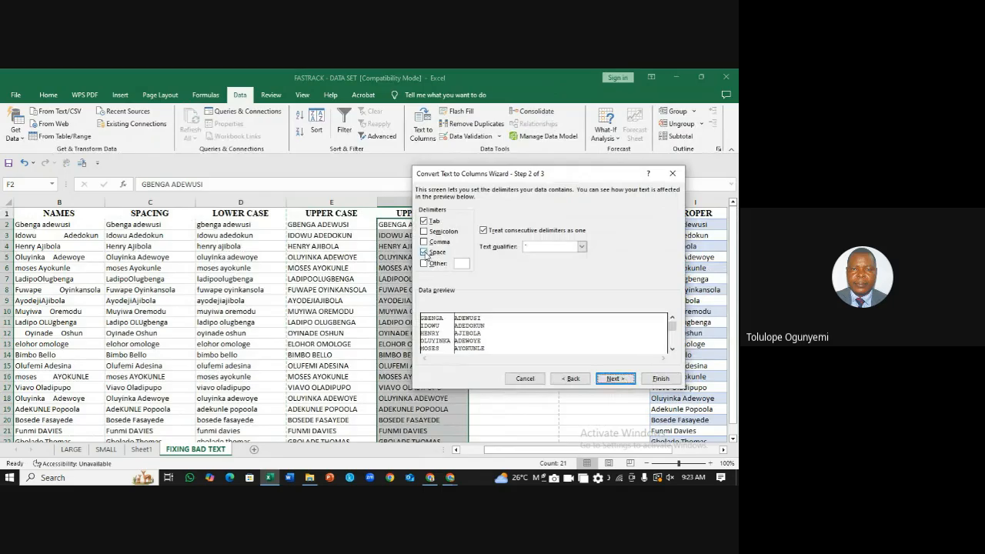
pyautogui.click(658, 378)
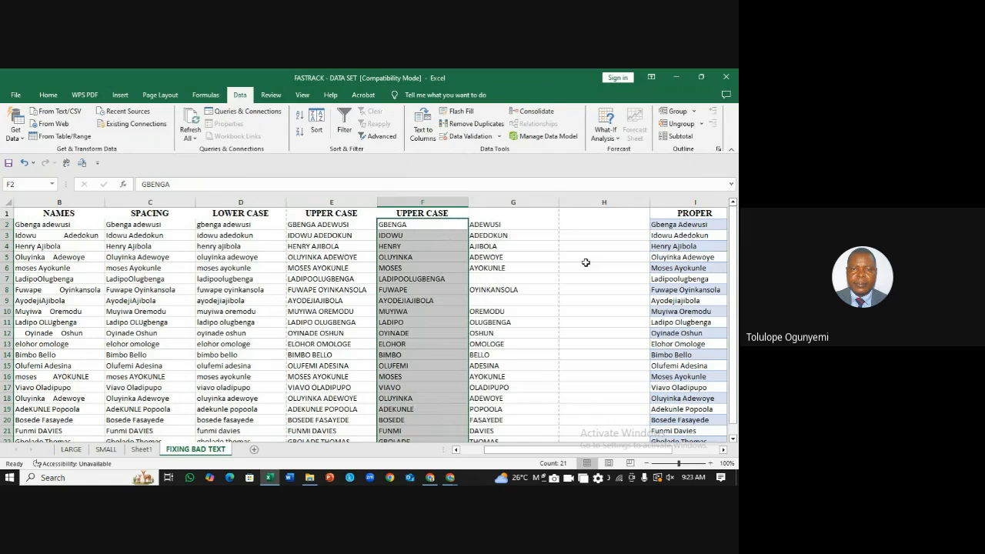
# Step: Enter the heading 'FIRST NAME' in F1 and 'SURNAME' in G1
pyautogui.click(539, 218)
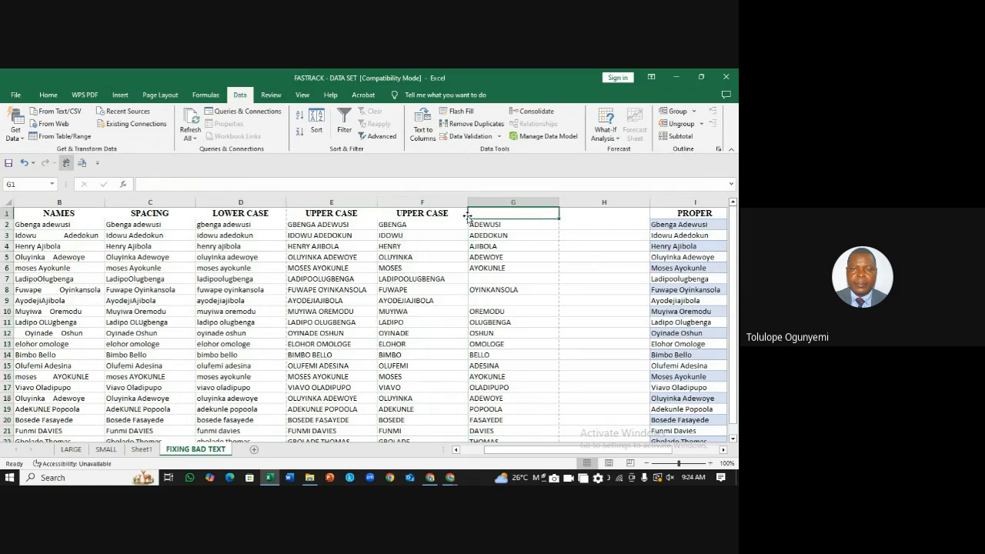
pyautogui.click(438, 215)
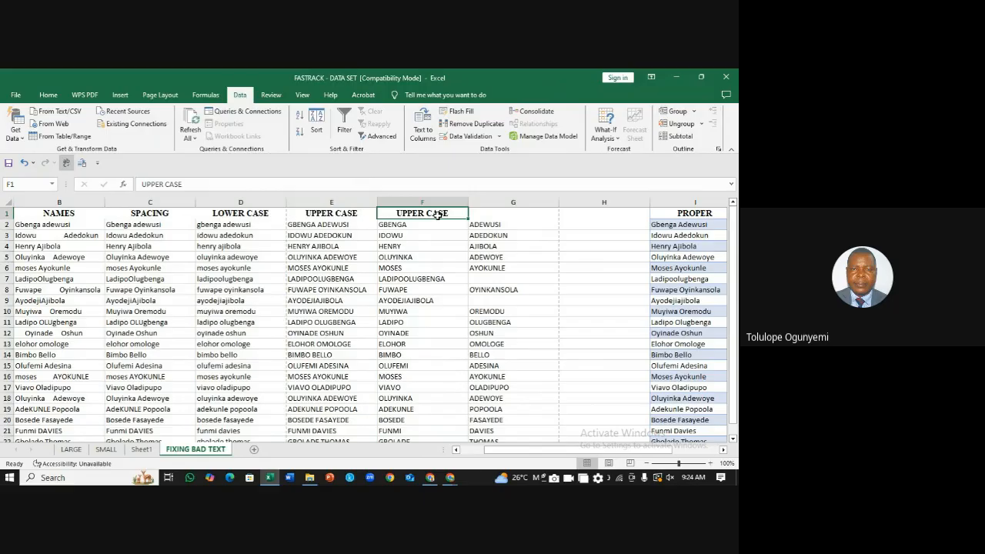
pyautogui.write('FIRS')
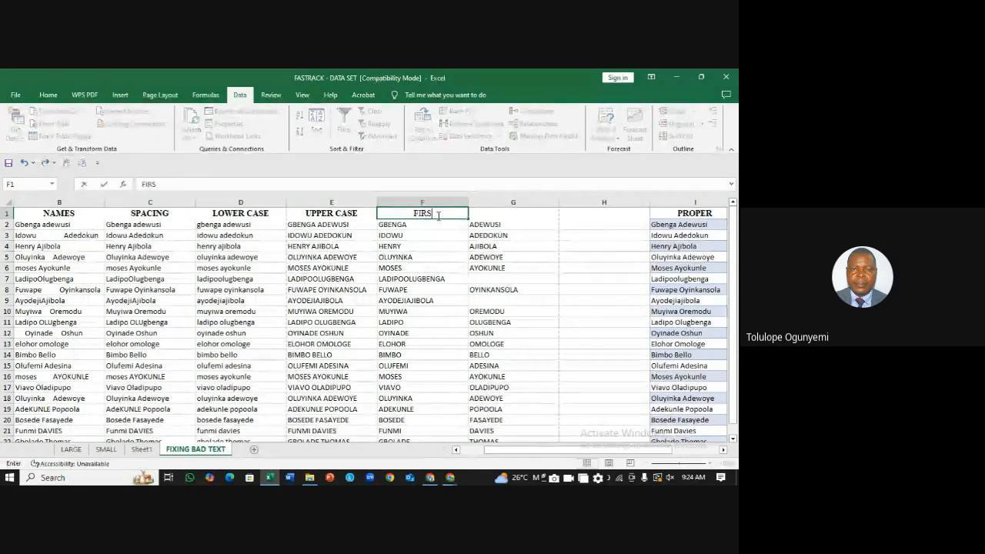
pyautogui.write('TNAME')
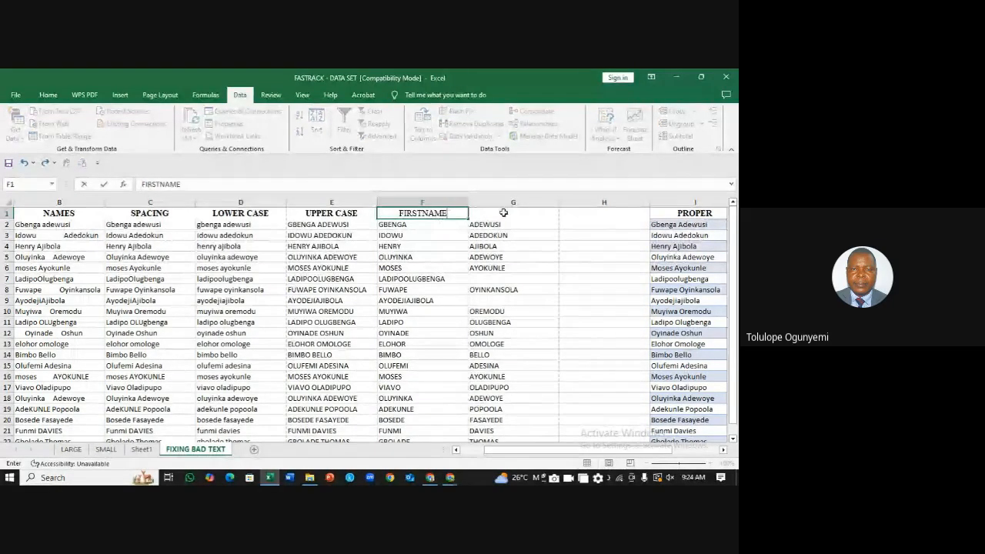
pyautogui.click(504, 212)
pyautogui.doubleClick(416, 213)
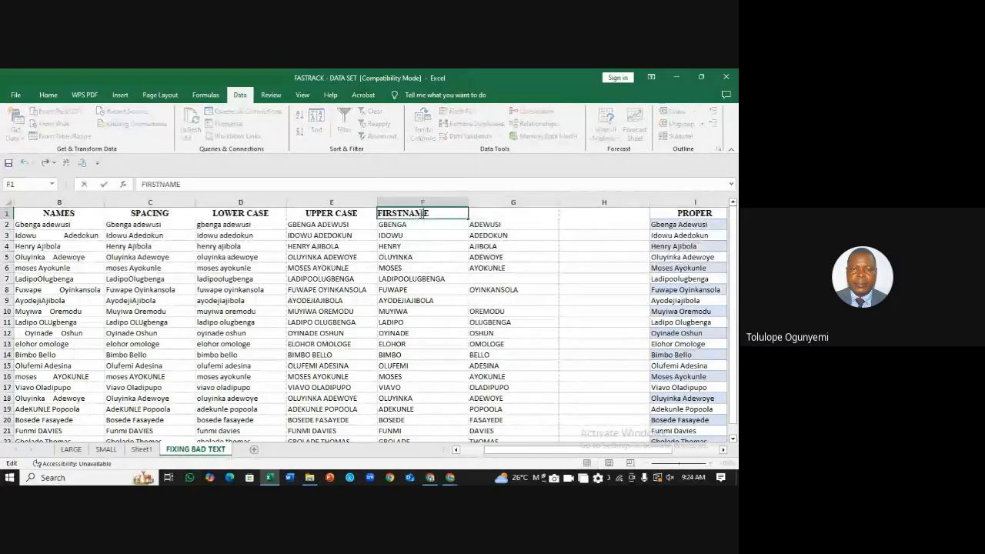
pyautogui.click(403, 213)
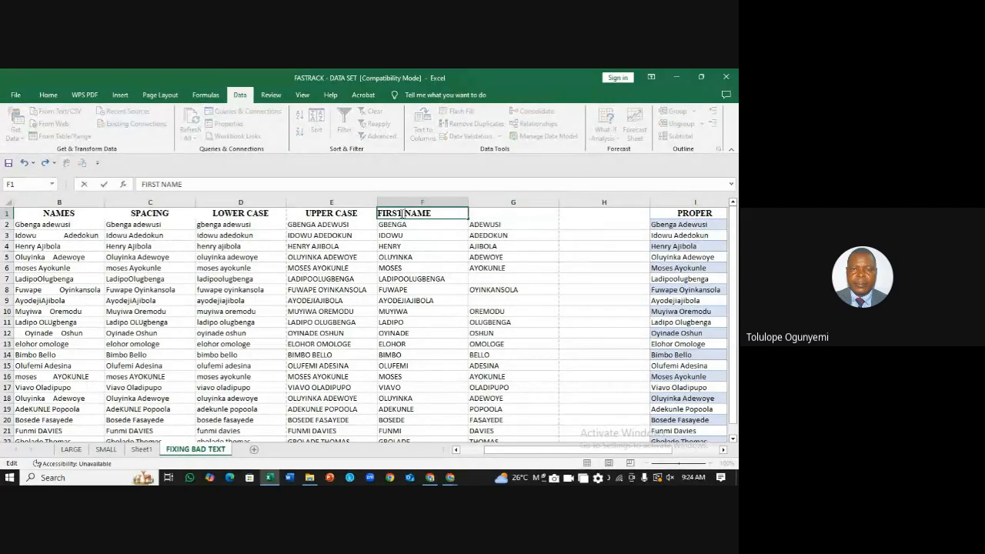
pyautogui.click(484, 214)
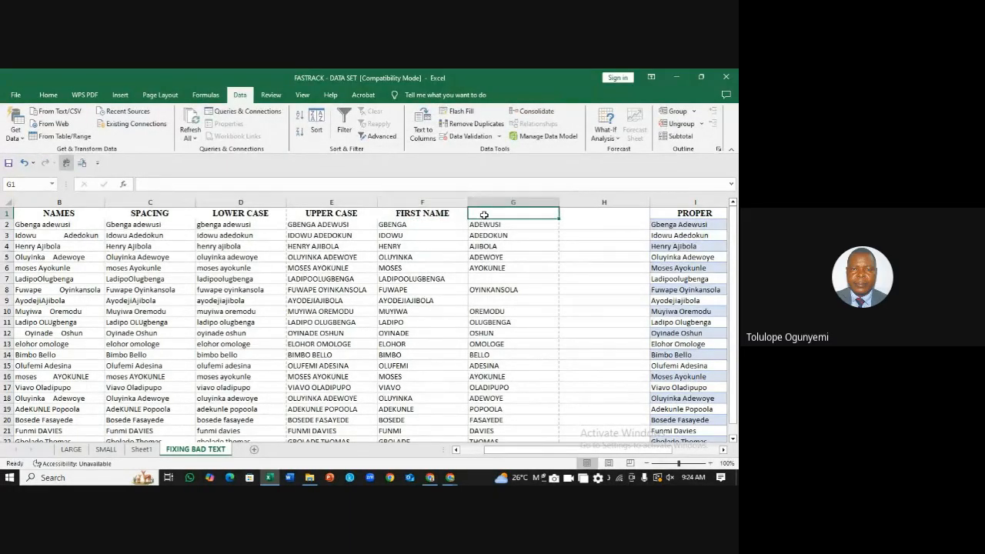
pyautogui.write('SURNAME')
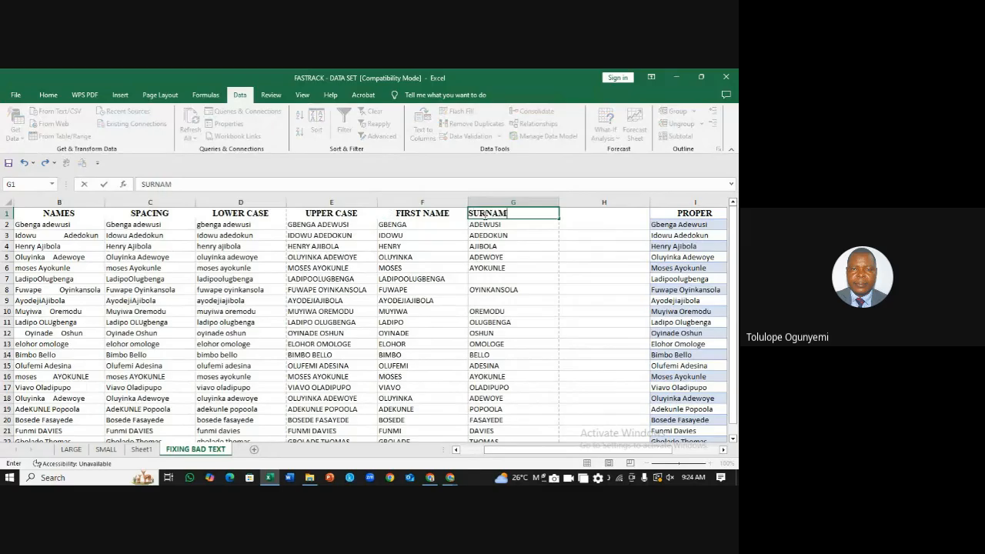
pyautogui.click(579, 259)
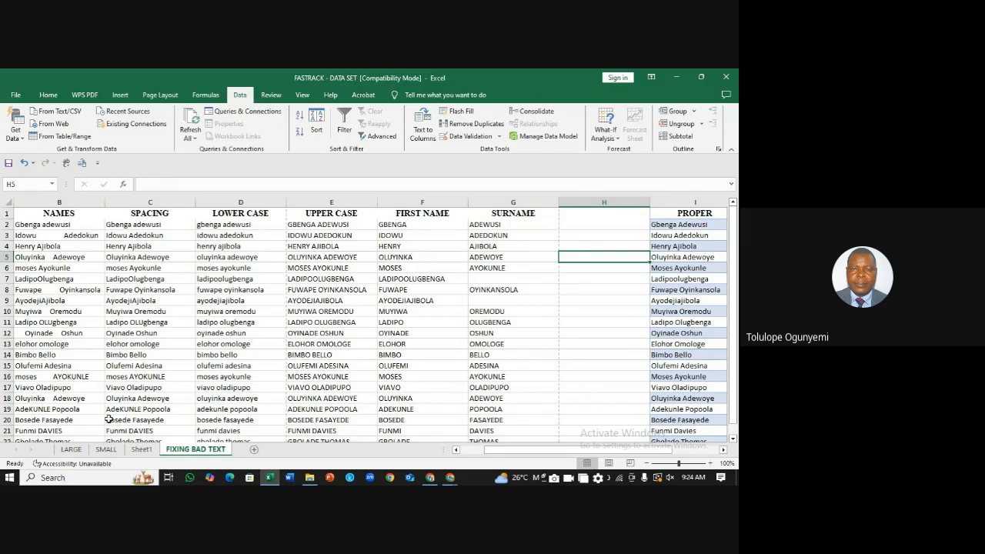
# Step: On the LARGE sheet, insert a blank column C before Gender
pyautogui.click(71, 449)
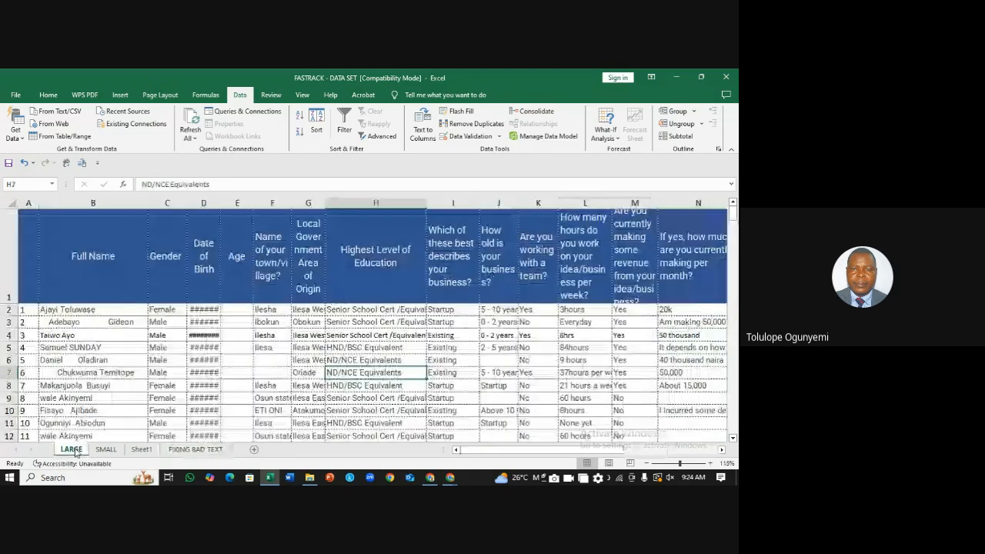
pyautogui.click(162, 202)
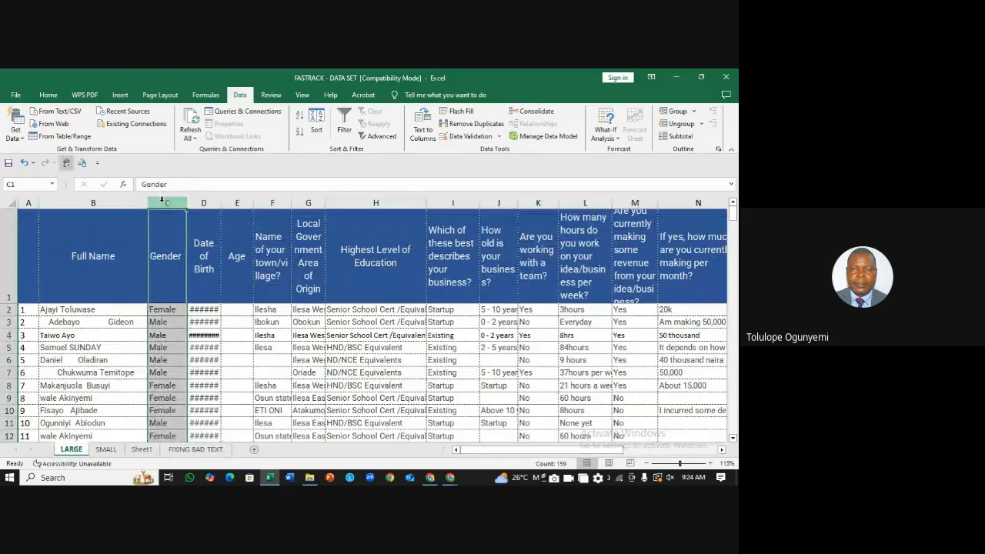
pyautogui.rightClick(164, 203)
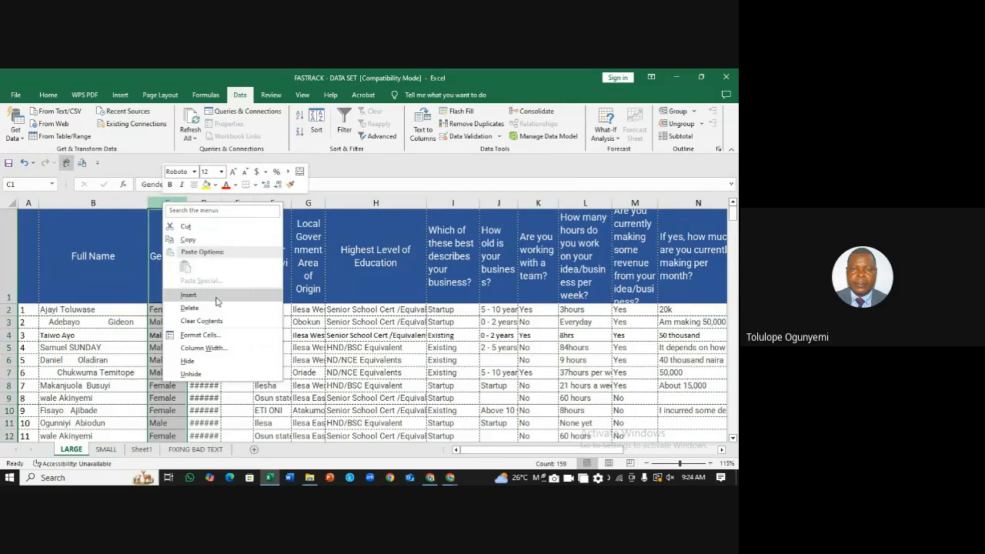
pyautogui.click(217, 300)
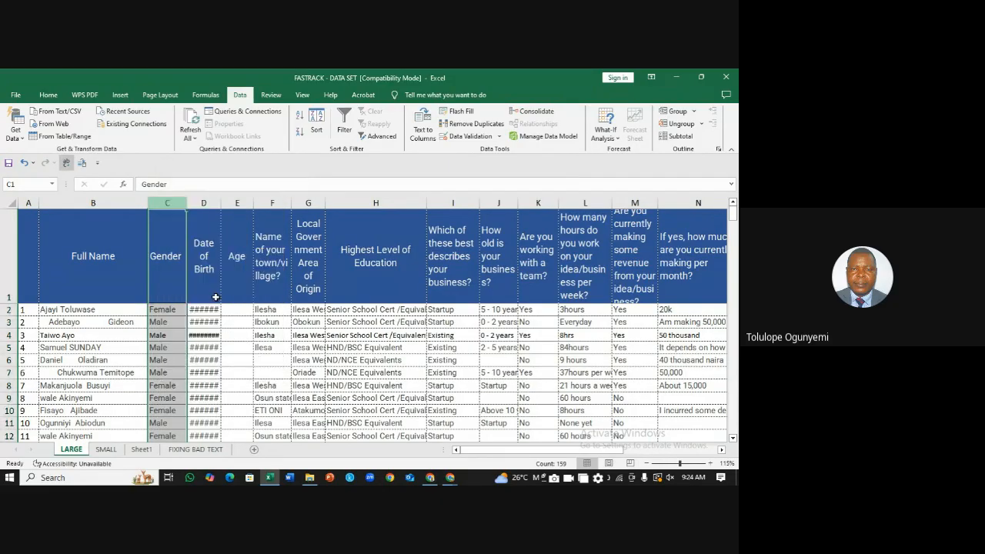
# Step: Type tidied, single-spaced respondent names into C2, C3 and C6
pyautogui.click(193, 311)
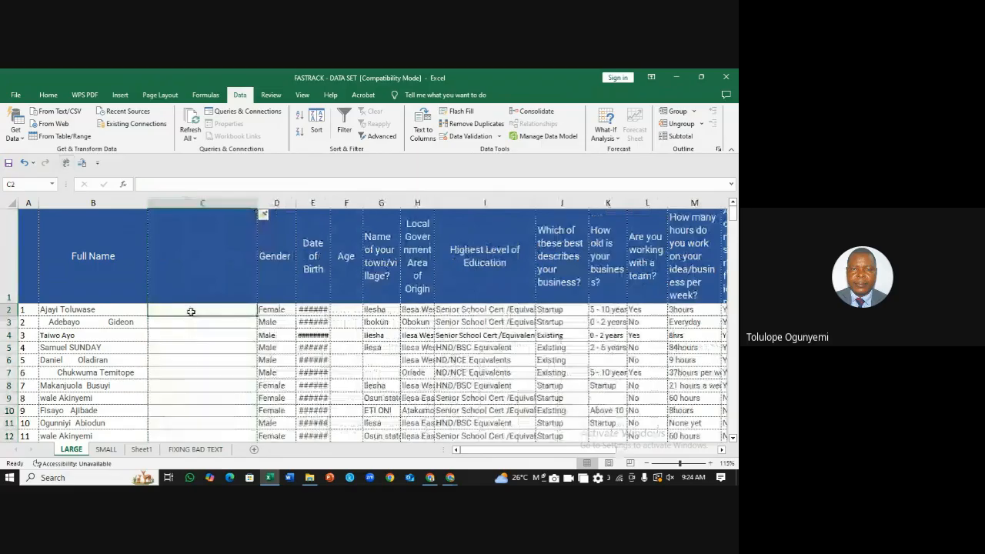
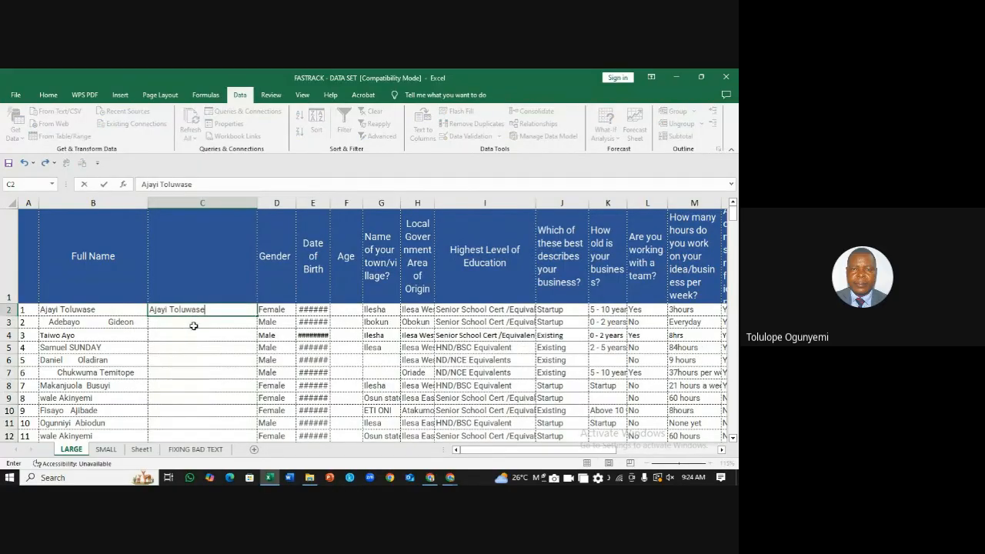
pyautogui.click(194, 326)
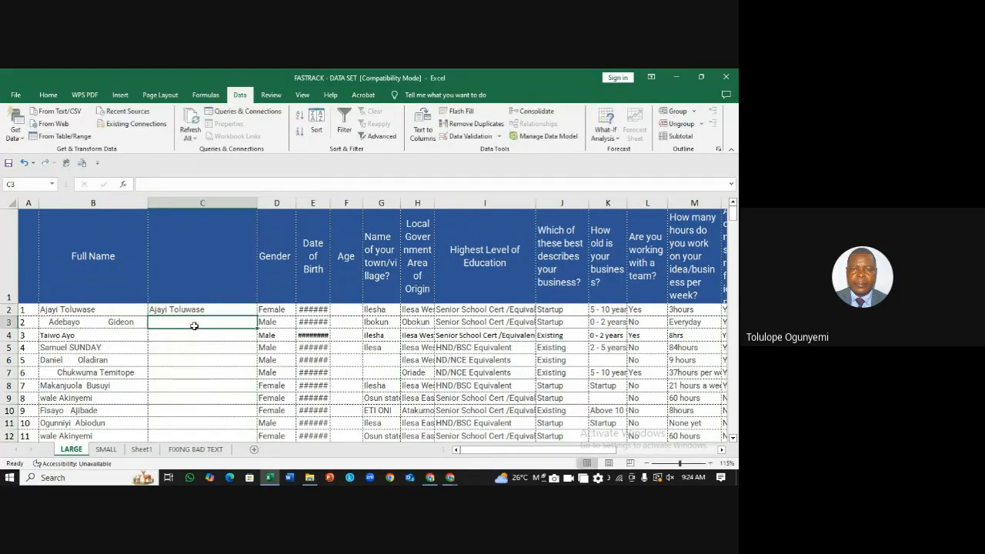
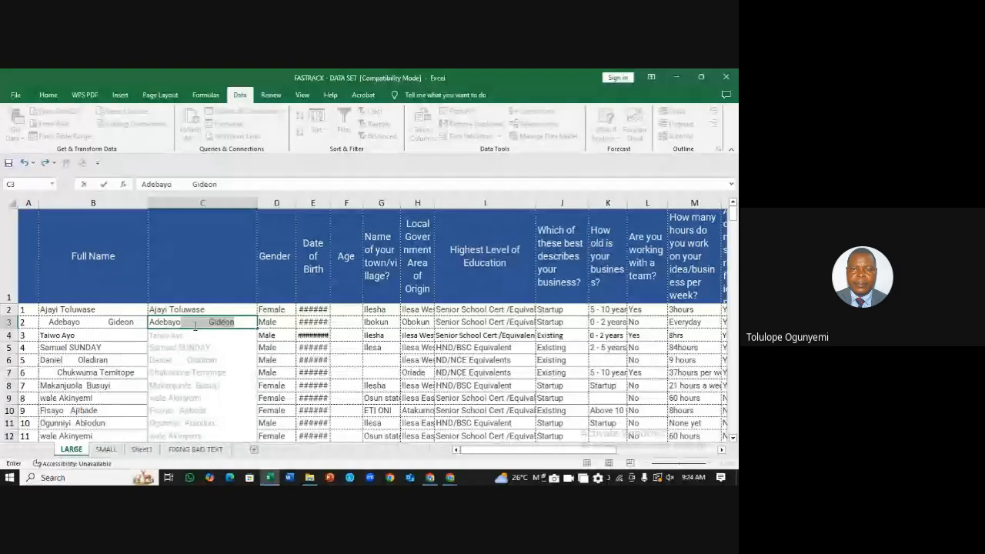
pyautogui.click(195, 326)
pyautogui.press('BackSpace')
pyautogui.press('BackSpace')
pyautogui.press('BackSpace')
pyautogui.press('BackSpace')
pyautogui.press('BackSpace')
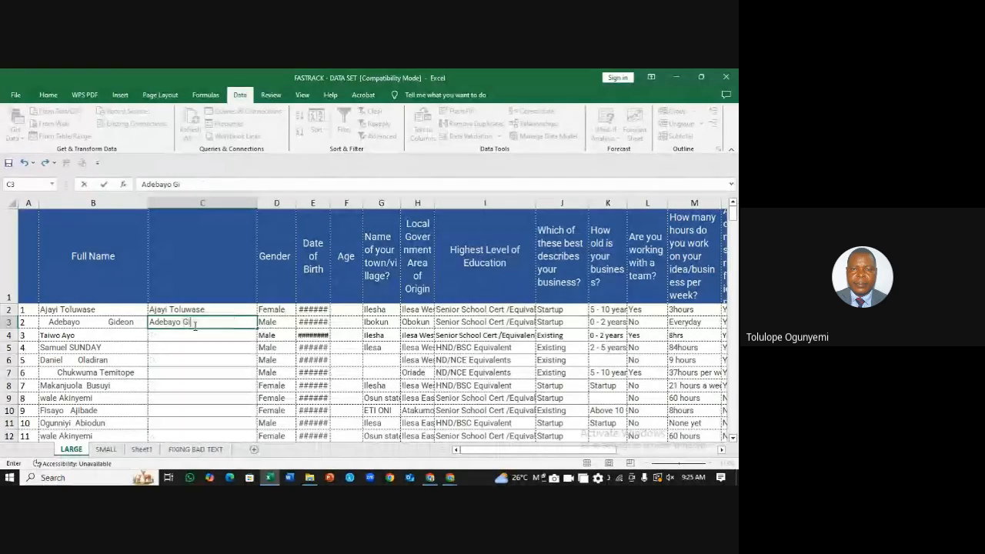
pyautogui.press('Return')
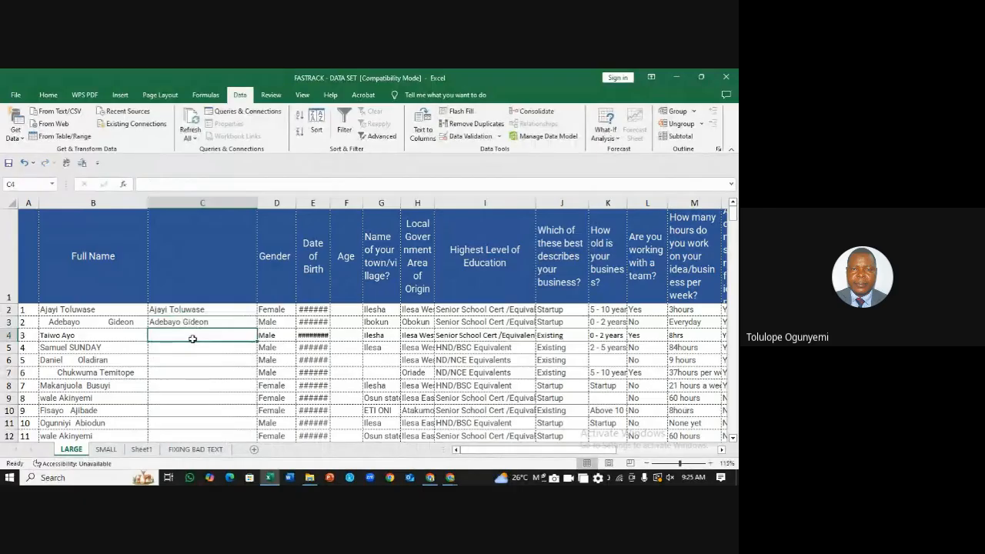
pyautogui.click(170, 360)
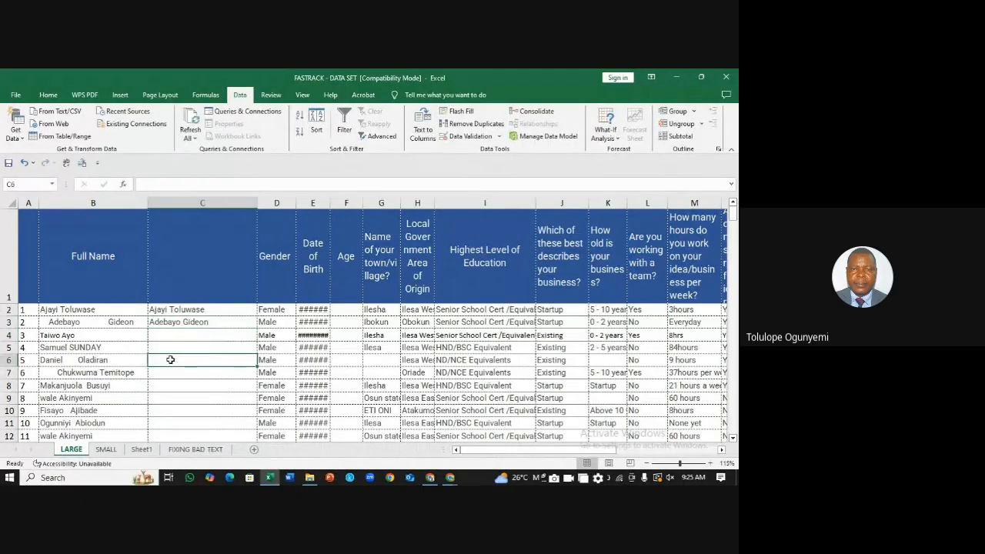
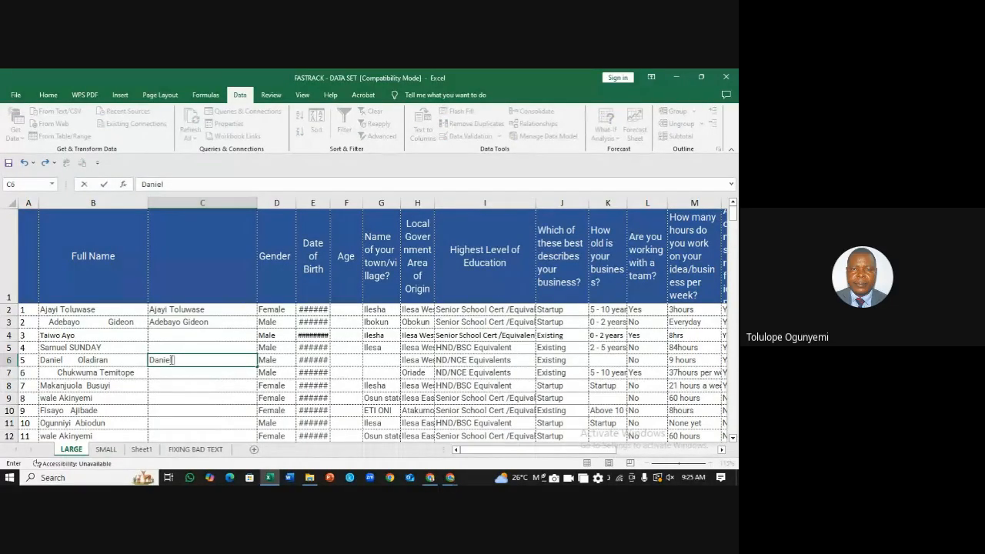
pyautogui.click(304, 359)
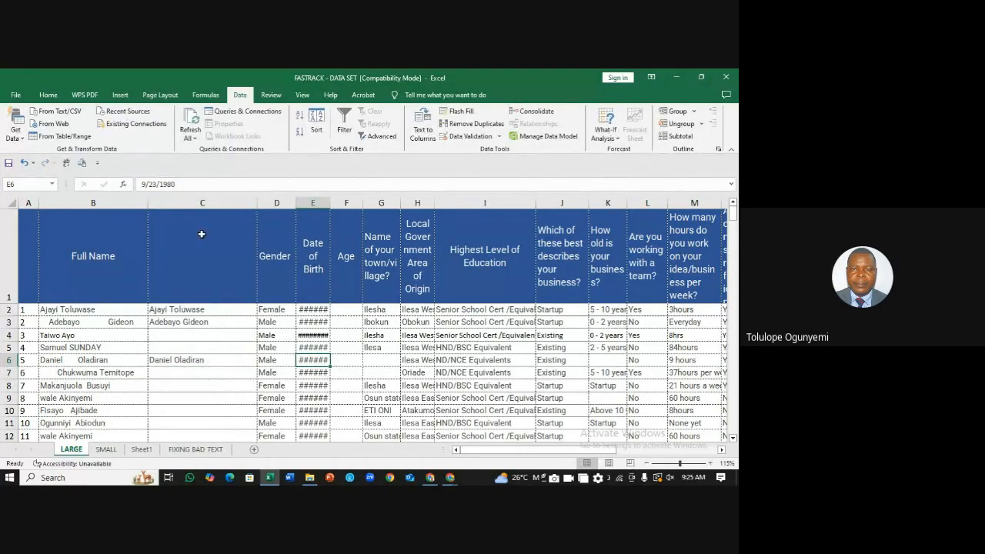
pyautogui.click(226, 200)
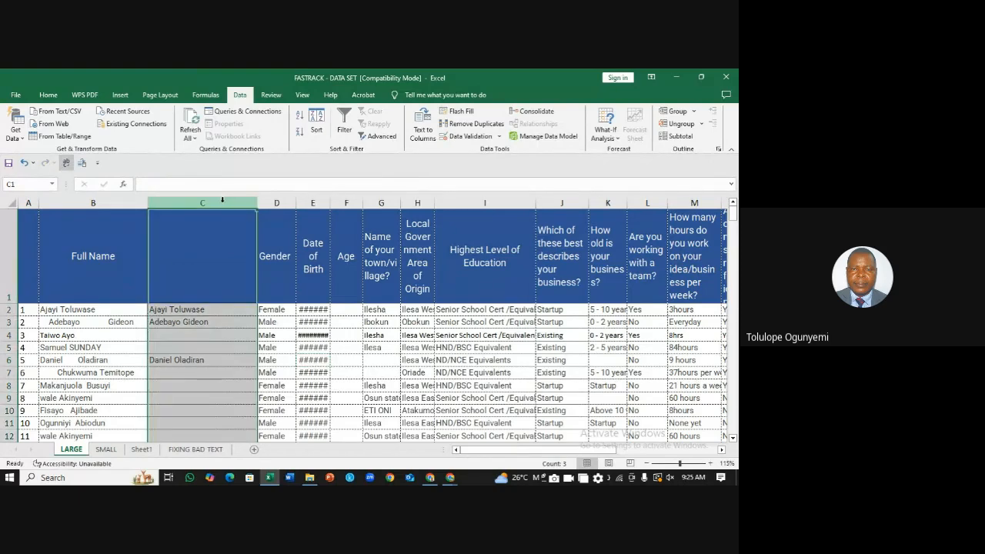
# Step: Delete column C of retyped names on LARGE, then go via Sheet1 to FIXING BAD TEXT
pyautogui.rightClick(222, 201)
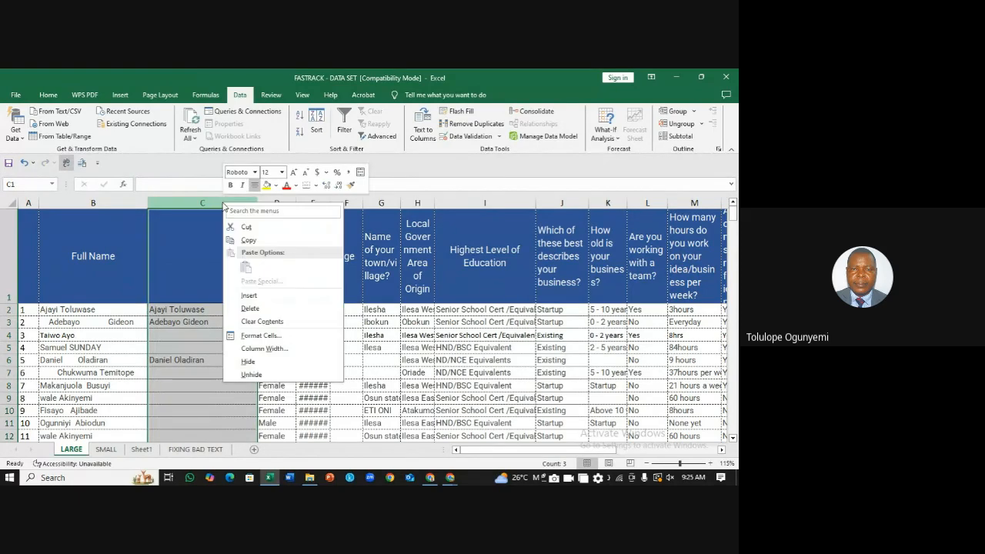
pyautogui.click(251, 308)
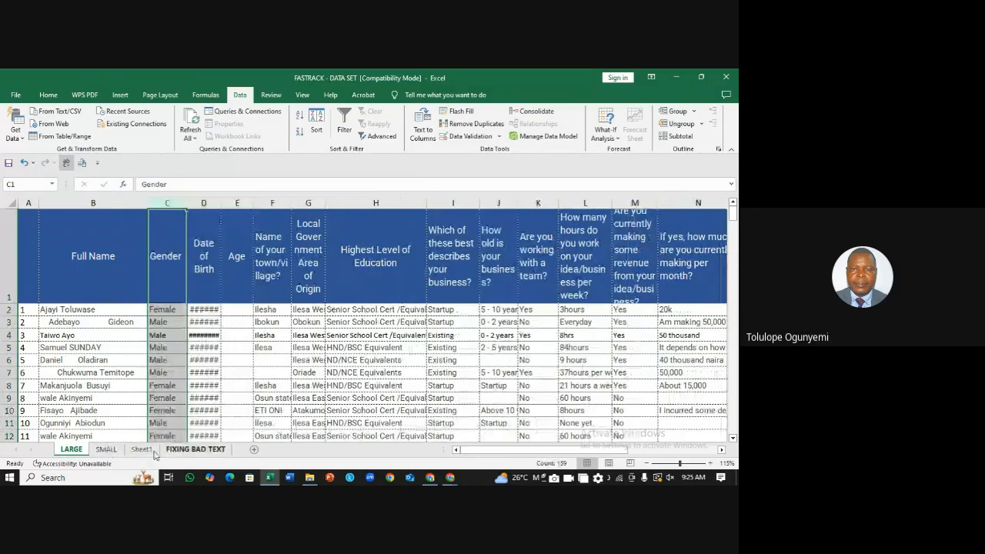
pyautogui.click(266, 347)
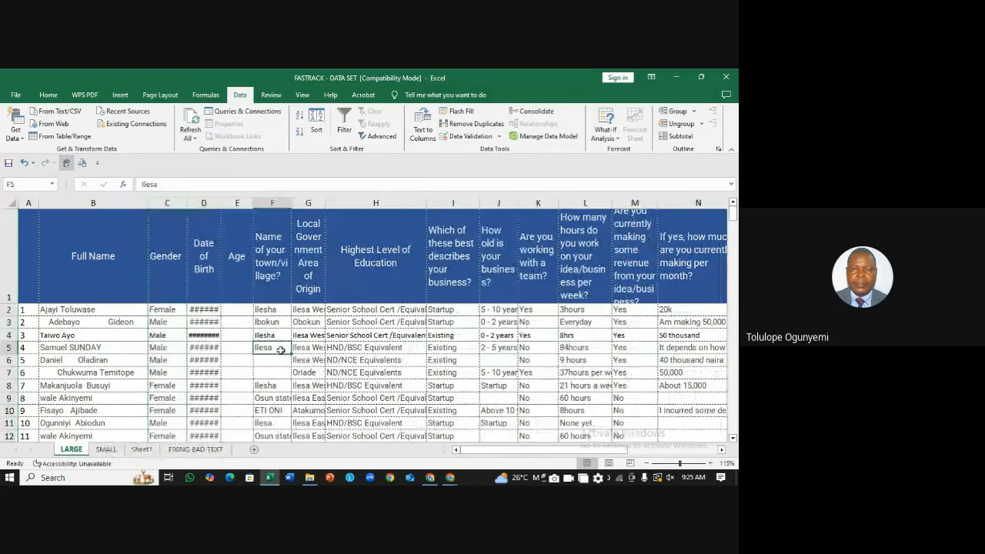
pyautogui.click(151, 451)
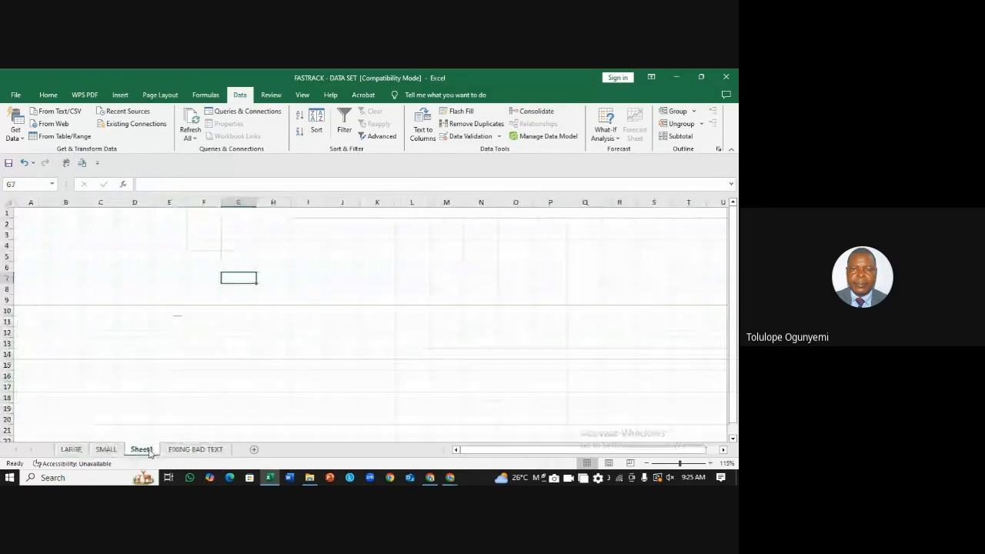
pyautogui.click(195, 452)
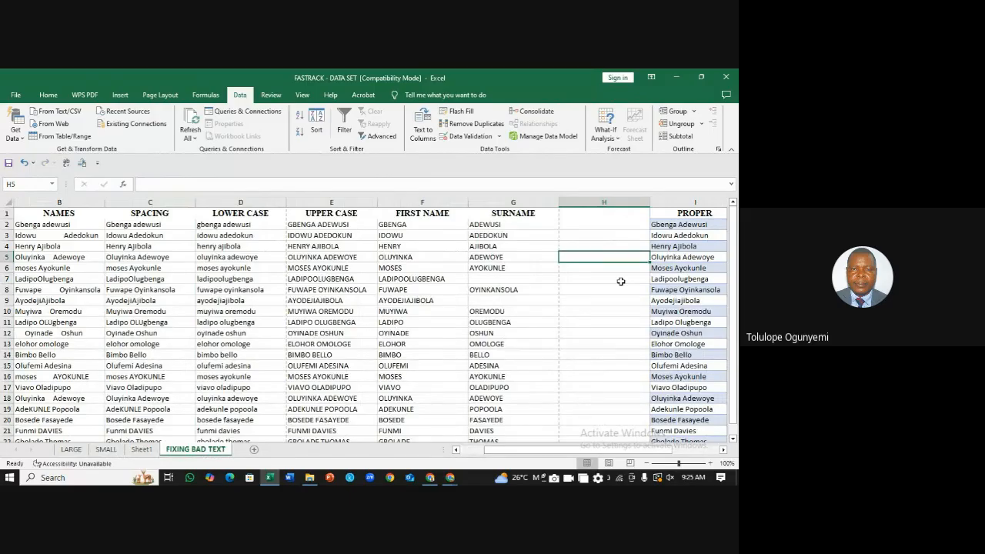
pyautogui.click(605, 232)
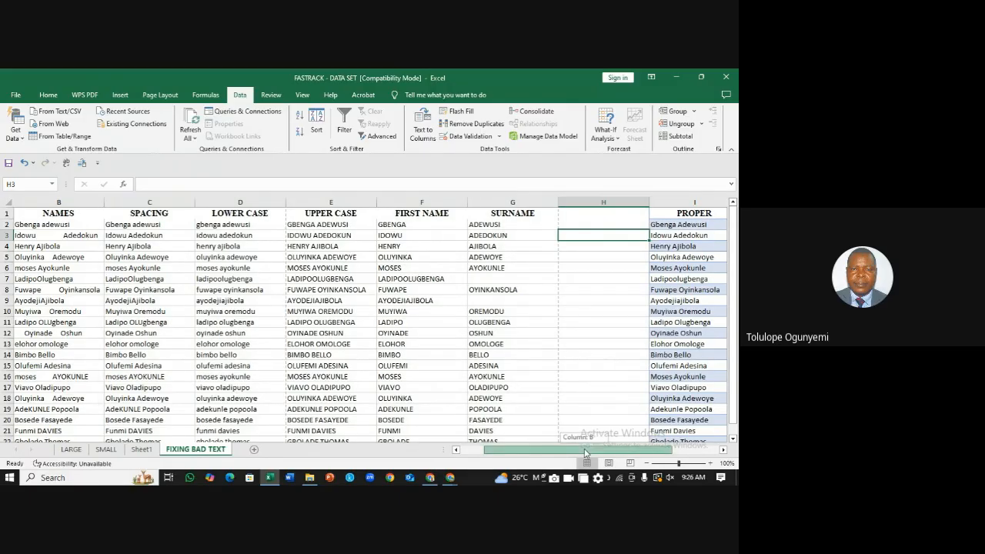
# Step: Delete the SPACING/LOWER CASE columns, the PROPER helper columns, and the #REF! UPPER CASE column
pyautogui.moveTo(585, 452); pyautogui.dragTo(507, 444)
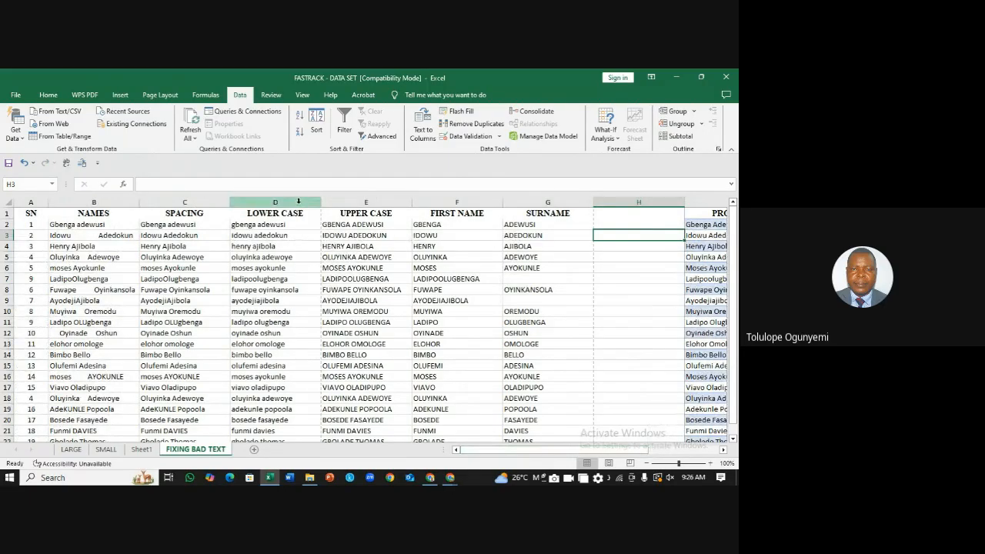
pyautogui.moveTo(299, 201); pyautogui.dragTo(201, 197)
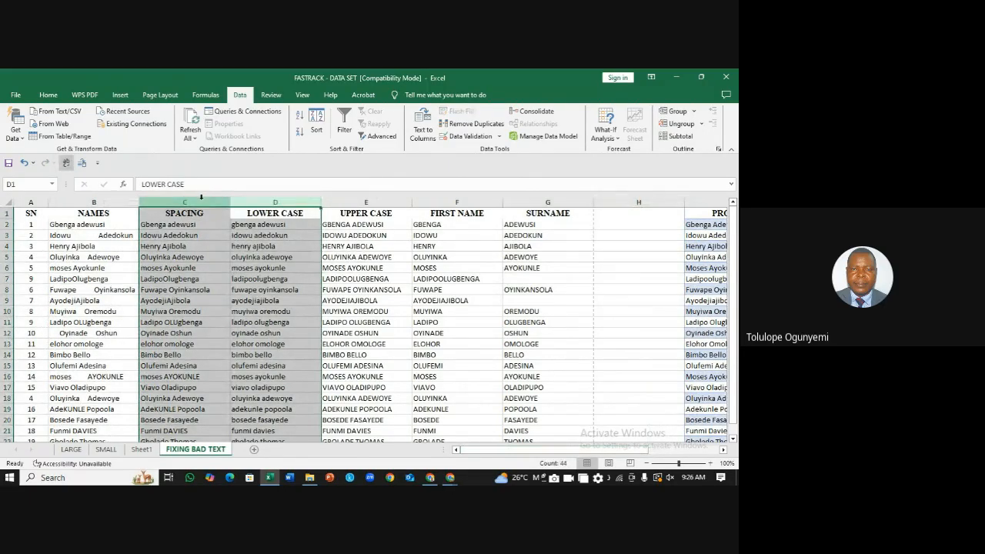
pyautogui.rightClick(201, 202)
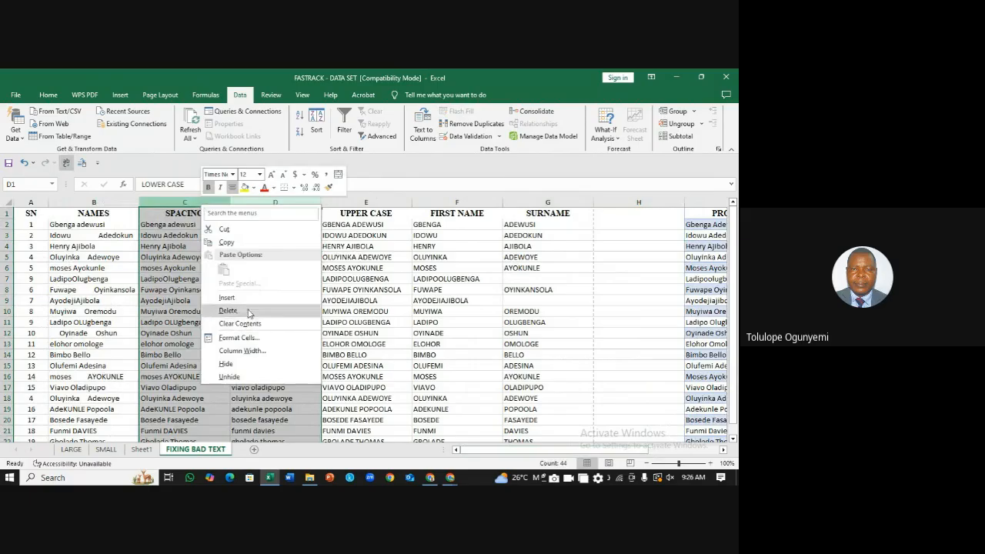
pyautogui.click(229, 311)
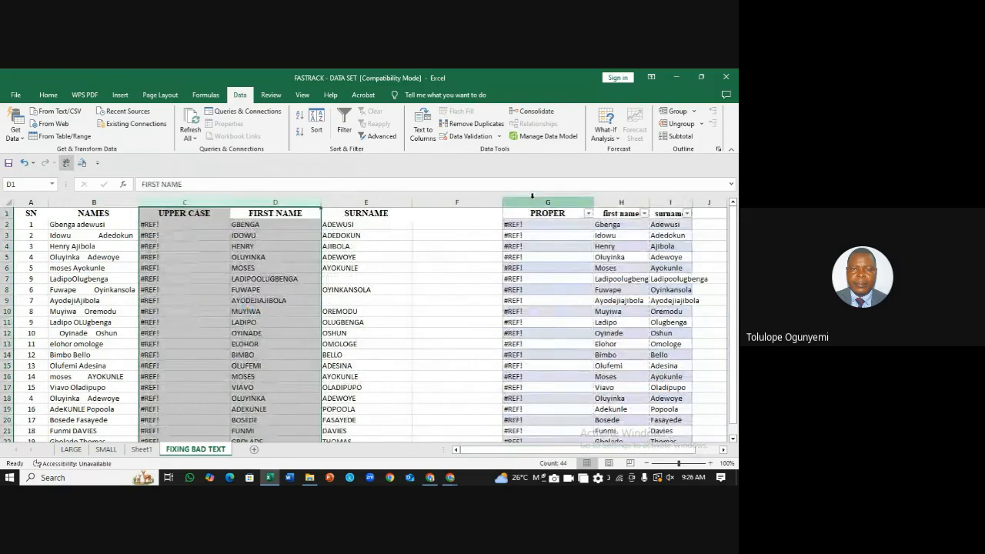
pyautogui.moveTo(546, 201); pyautogui.dragTo(656, 192)
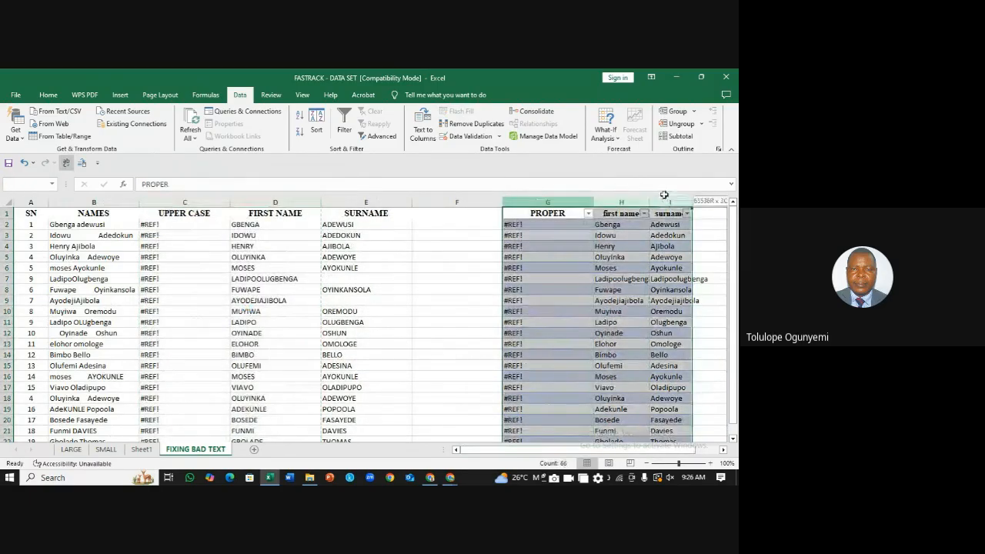
pyautogui.rightClick(576, 202)
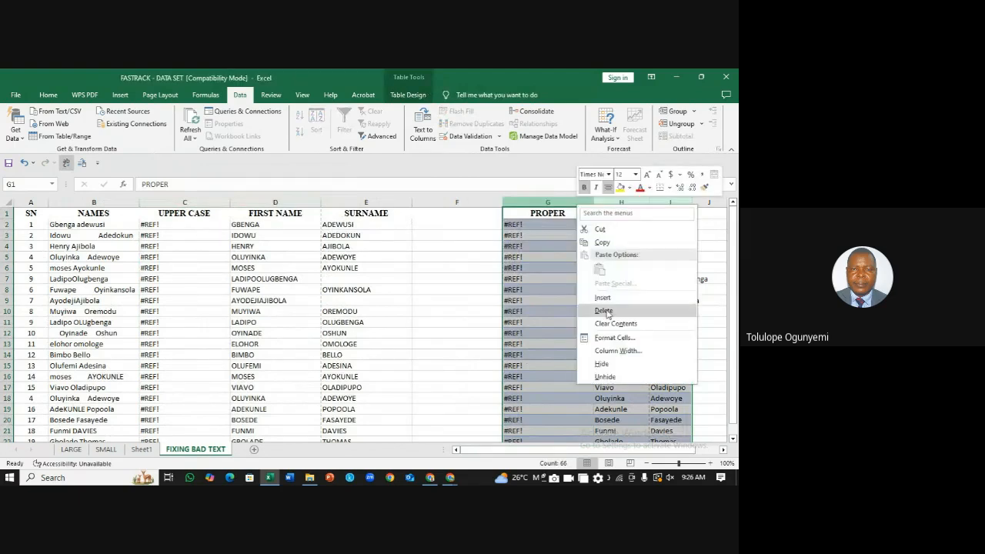
pyautogui.click(604, 311)
pyautogui.rightClick(202, 203)
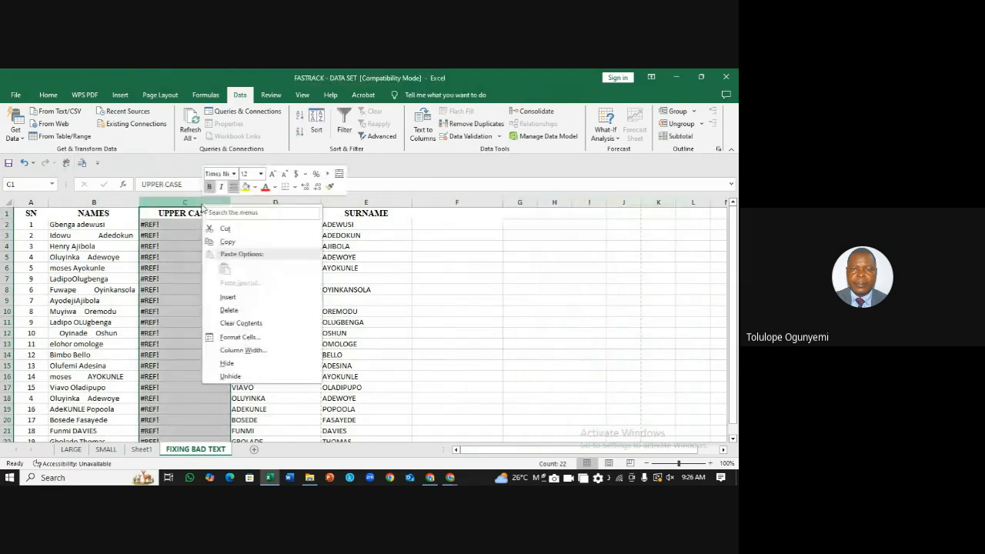
pyautogui.click(230, 311)
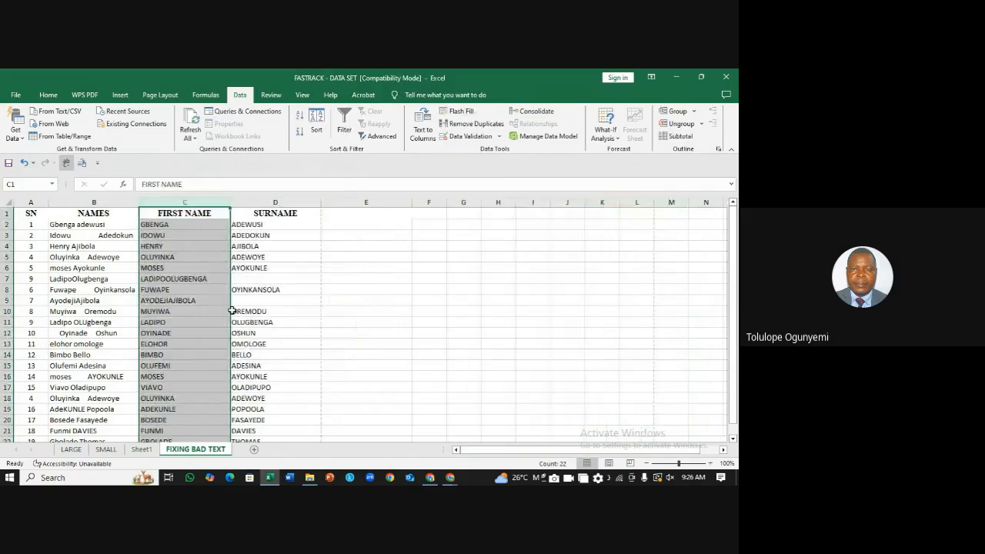
pyautogui.click(402, 298)
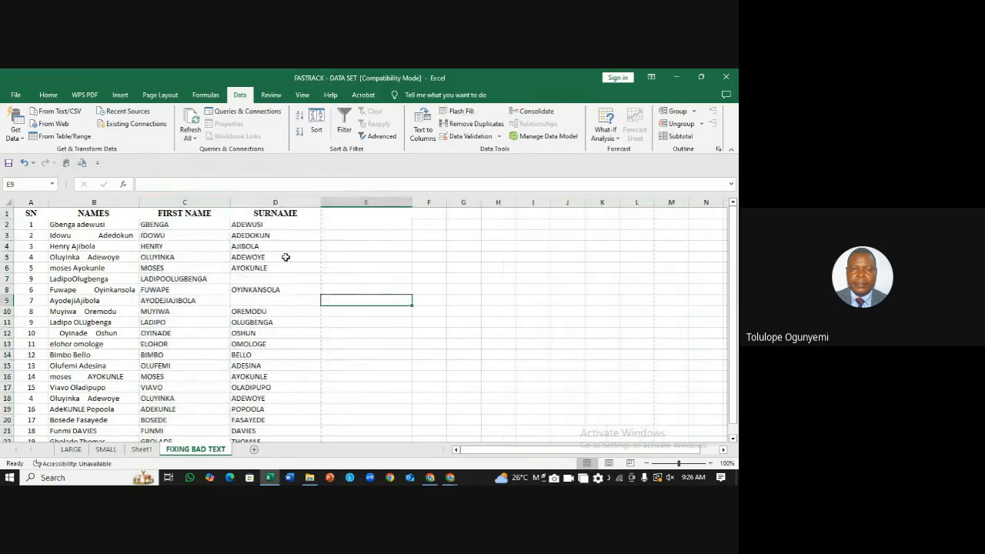
# Step: Insert a blank column before the FIRST NAME column
pyautogui.click(161, 203)
pyautogui.rightClick(164, 204)
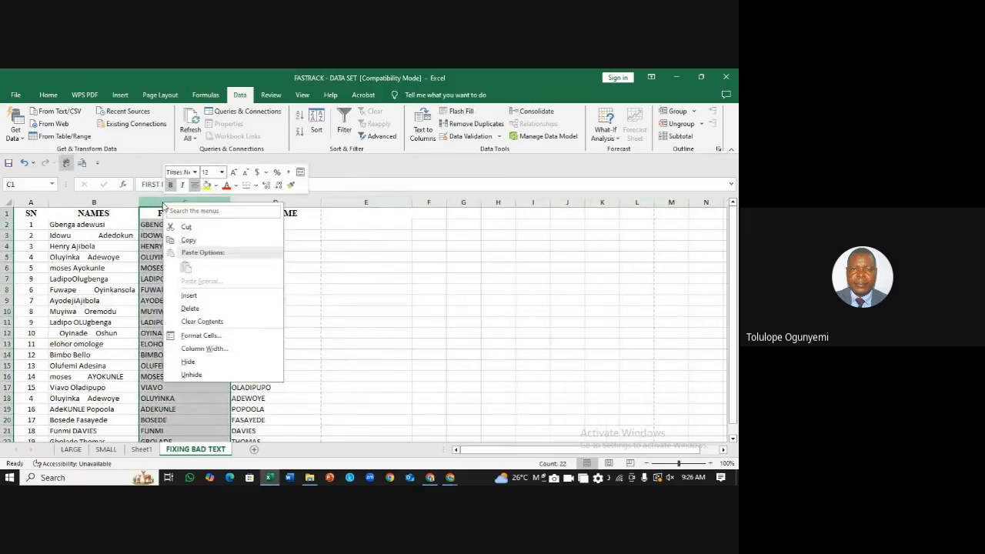
pyautogui.click(189, 296)
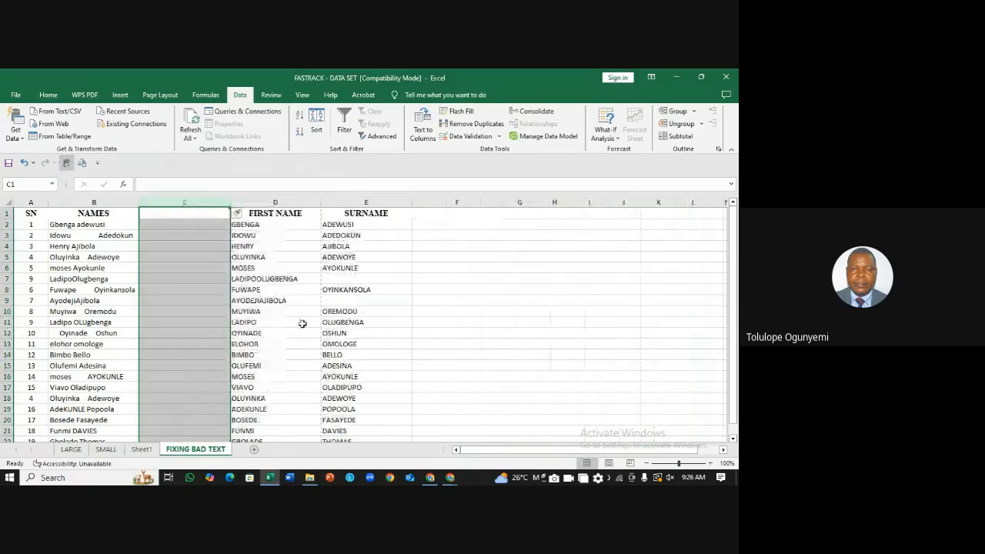
pyautogui.click(417, 333)
# Step: Check the NAMES column and the shifted FIRST NAME values
pyautogui.click(70, 202)
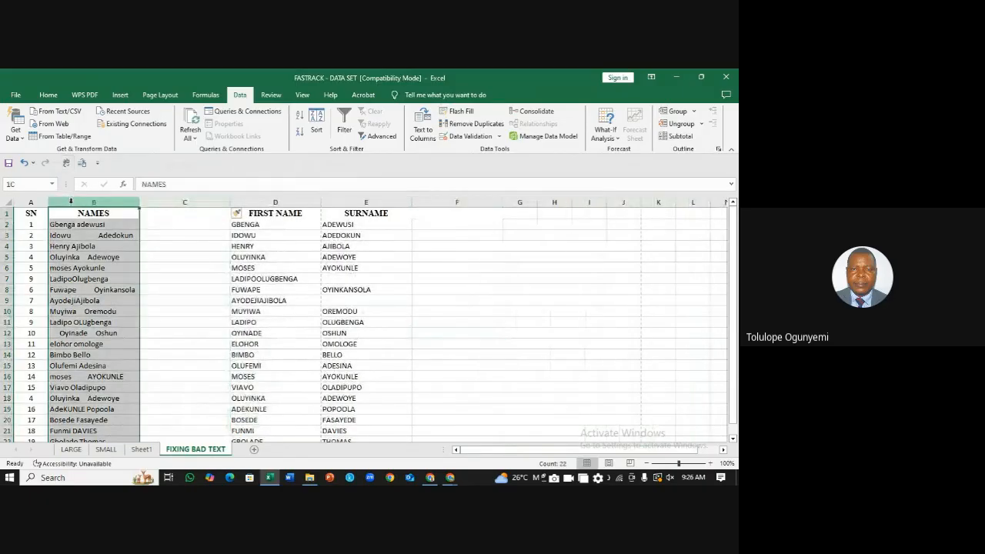
pyautogui.moveTo(735, 277); pyautogui.dragTo(733, 303)
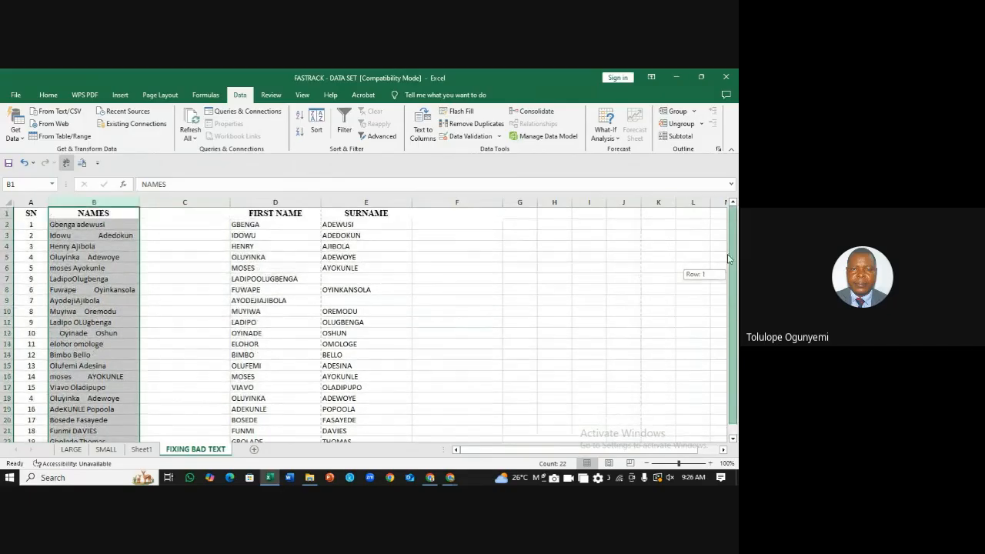
pyautogui.click(266, 196)
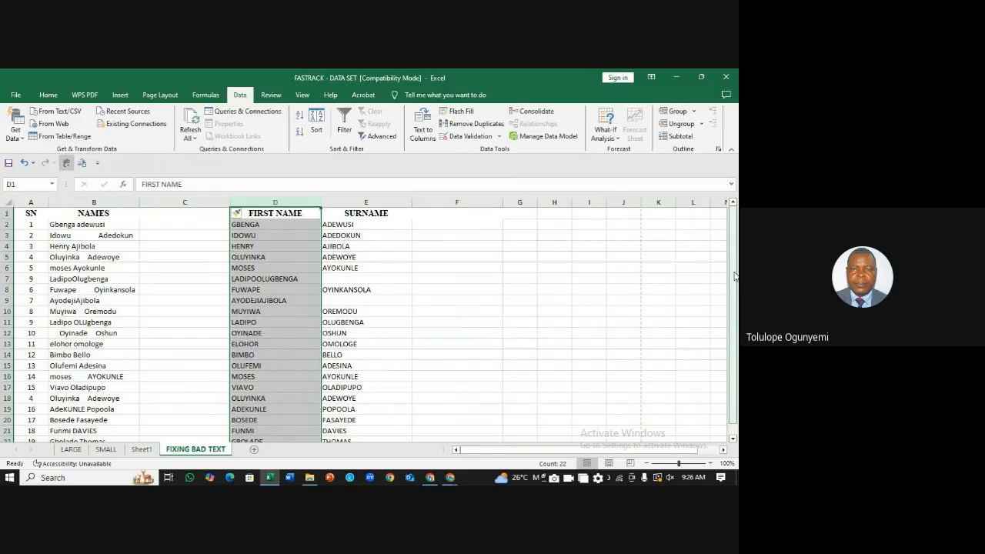
pyautogui.moveTo(735, 276); pyautogui.dragTo(736, 282)
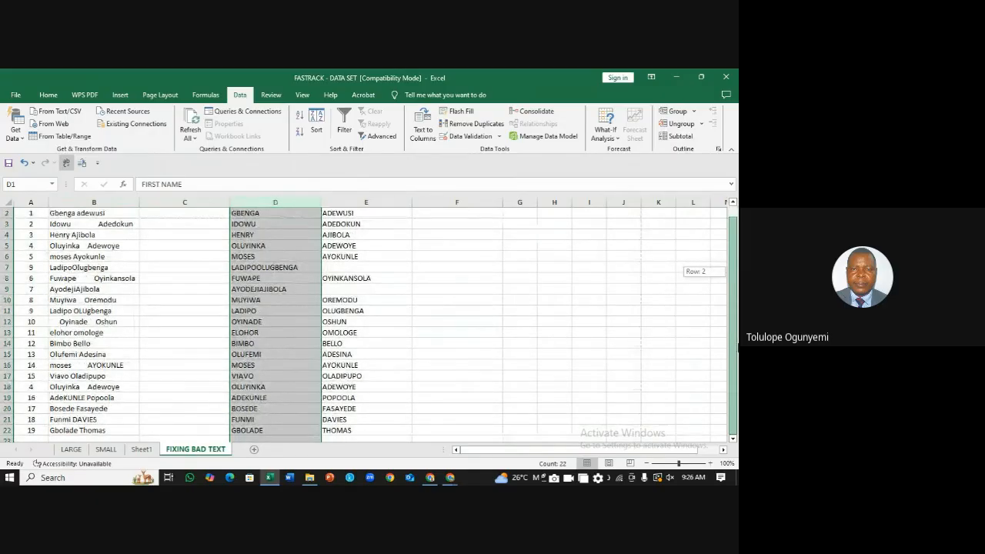
pyautogui.moveTo(737, 347); pyautogui.dragTo(735, 314)
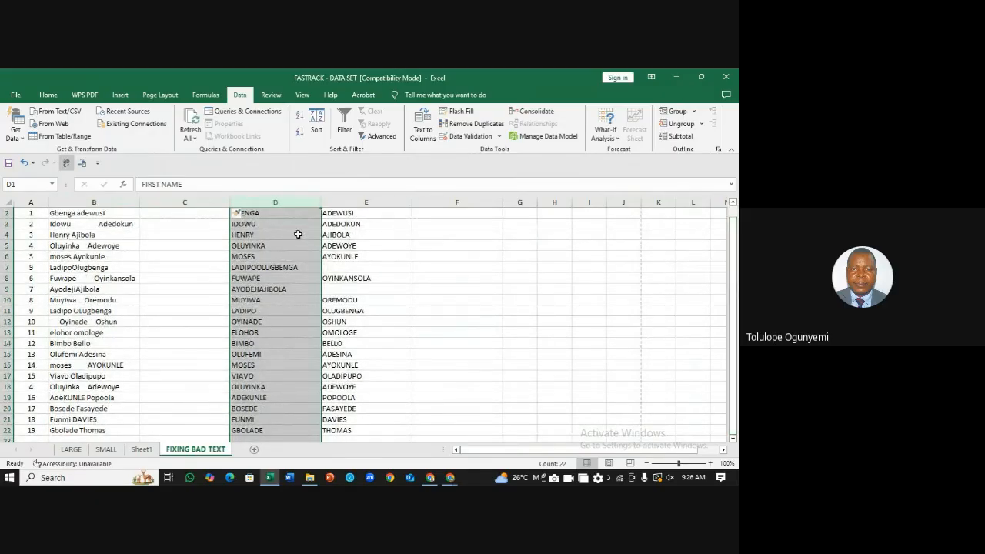
pyautogui.click(283, 213)
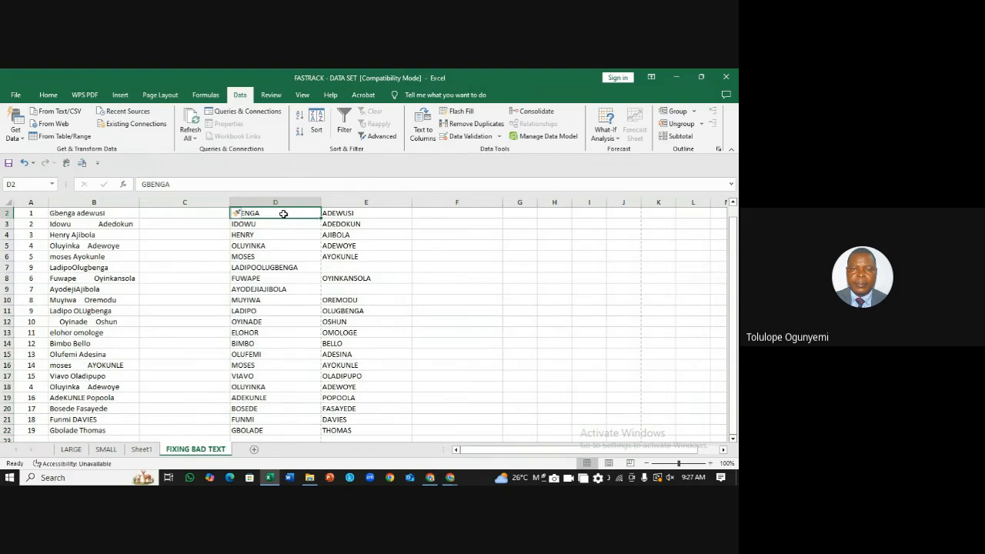
pyautogui.press('Up')
pyautogui.press('Down')
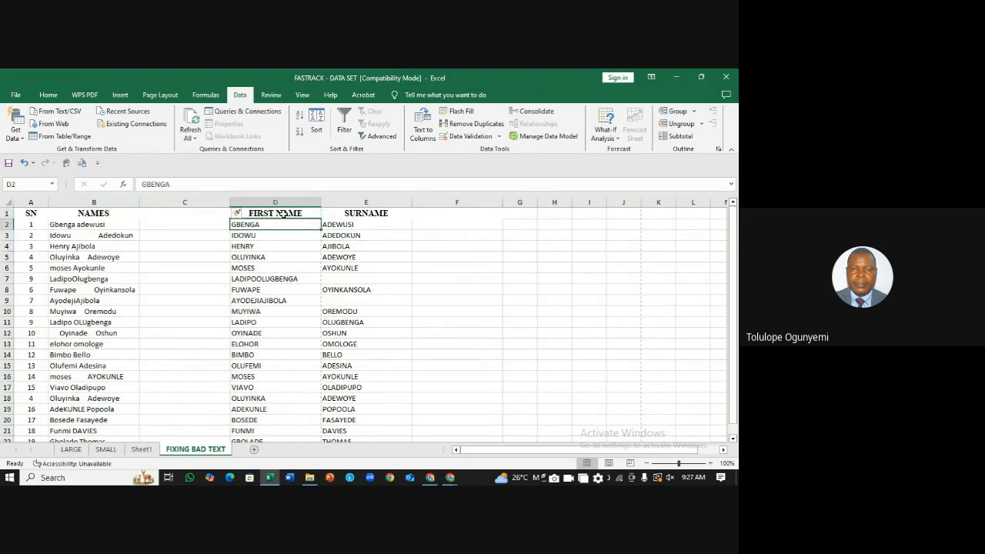
pyautogui.press('Down')
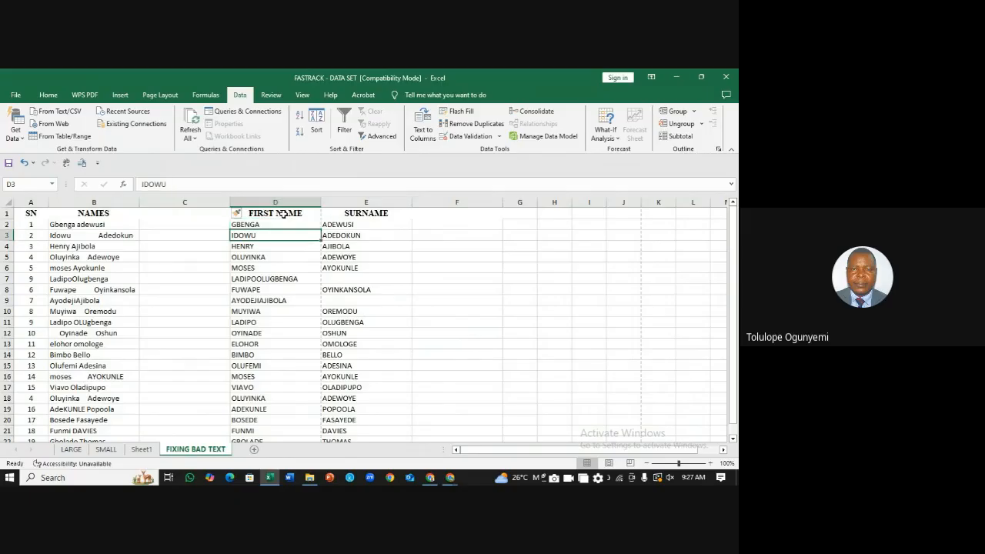
pyautogui.press('Down')
pyautogui.press('Down')
pyautogui.press('Down')
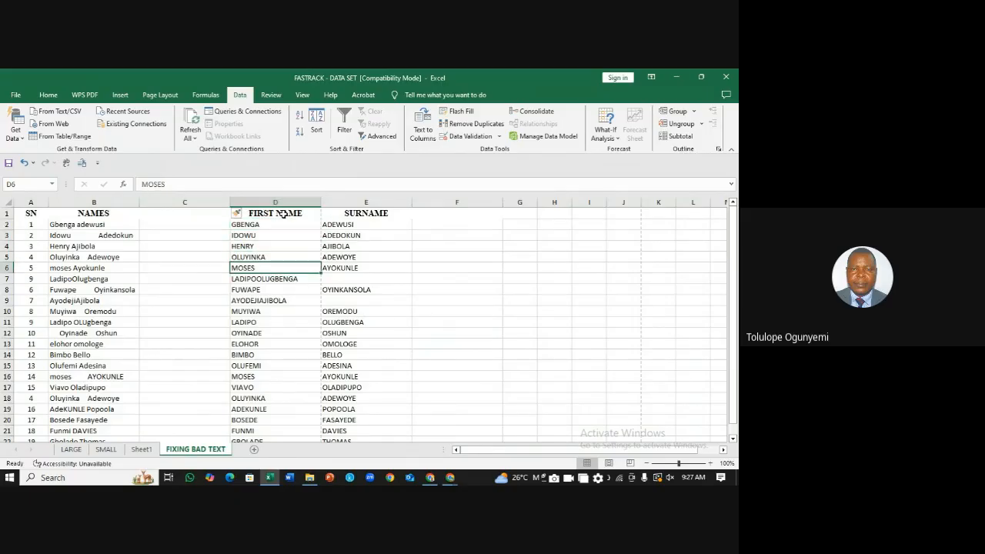
pyautogui.press('Down')
pyautogui.press('Down')
pyautogui.press('Down')
pyautogui.press('Down')
pyautogui.press('Down')
pyautogui.press('Down')
pyautogui.press('Down')
pyautogui.press('Down')
pyautogui.press('Down')
pyautogui.press('Down')
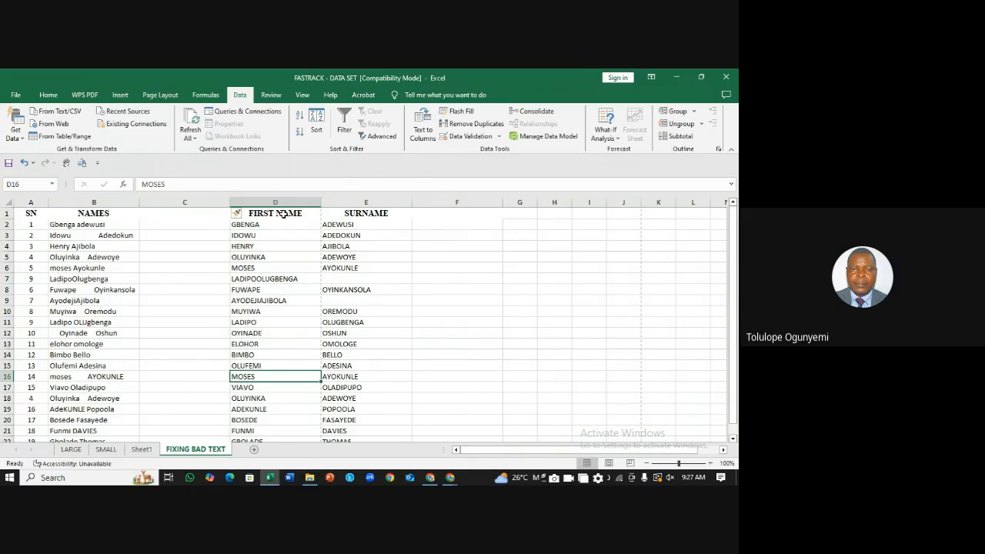
pyautogui.press('Down')
pyautogui.press('Down')
pyautogui.press('Down')
pyautogui.press('Down')
pyautogui.press('Down')
pyautogui.press('Down')
pyautogui.press('Down')
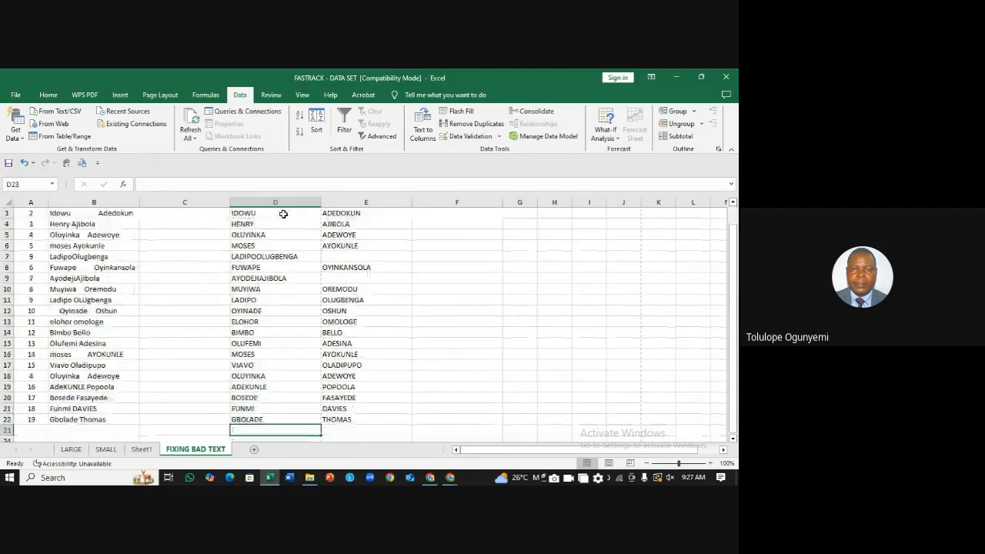
pyautogui.press('Down')
pyautogui.press('Up')
pyautogui.press('Up')
pyautogui.press('Up')
pyautogui.press('Up')
pyautogui.press('Up')
pyautogui.press('Up')
pyautogui.press('Up')
pyautogui.press('Up')
pyautogui.press('Up')
pyautogui.press('Up')
pyautogui.press('Up')
pyautogui.press('Up')
pyautogui.press('Up')
pyautogui.press('Up')
pyautogui.press('Up')
pyautogui.press('Up')
pyautogui.press('Up')
pyautogui.press('Up')
pyautogui.press('Up')
pyautogui.press('Up')
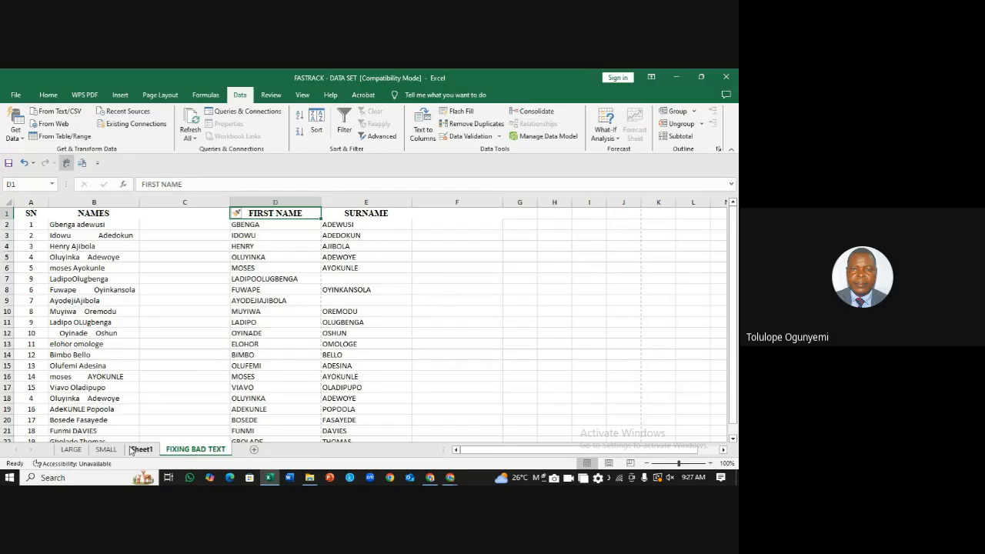
# Step: Switch to the LARGE sheet and select the entire Full Name column B
pyautogui.click(71, 450)
pyautogui.click(108, 360)
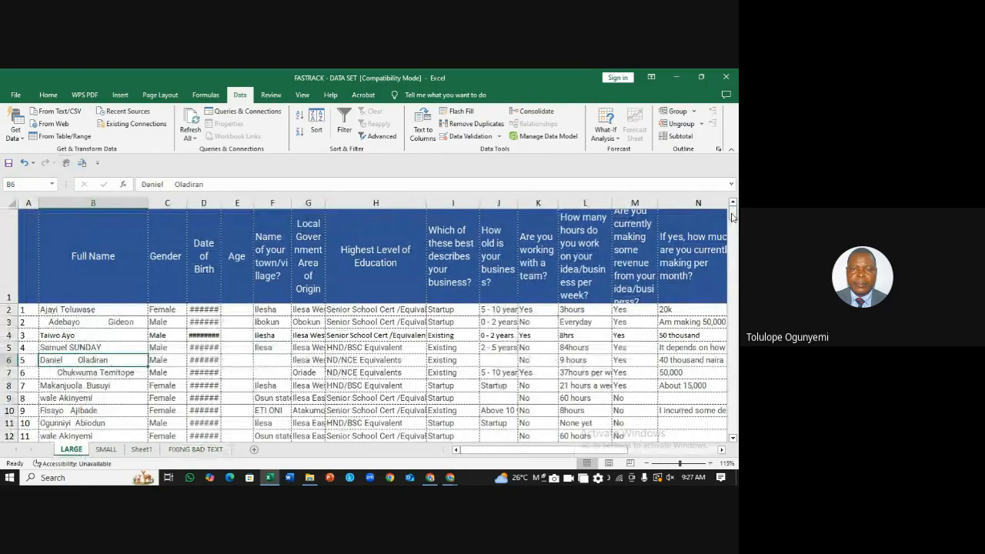
pyautogui.moveTo(733, 217); pyautogui.dragTo(738, 73)
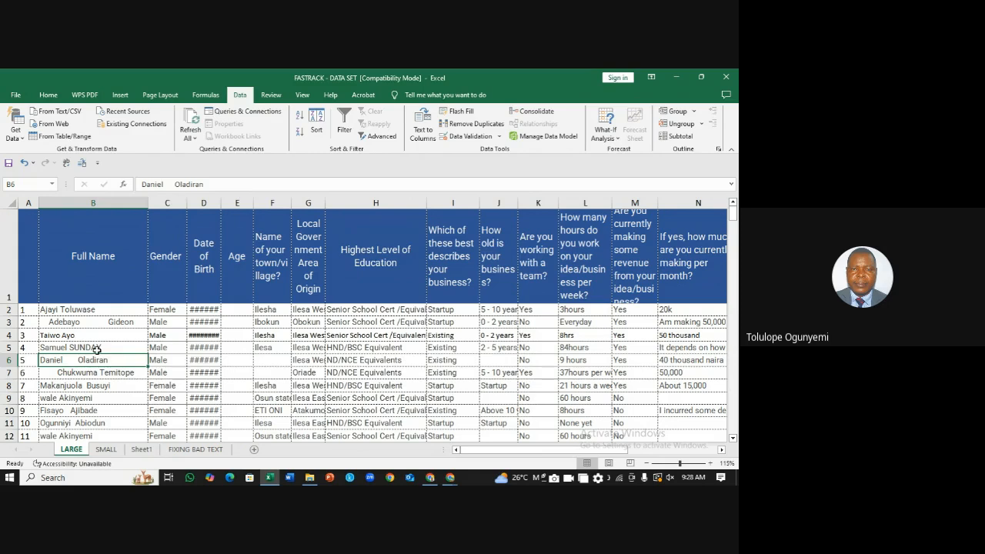
pyautogui.click(113, 348)
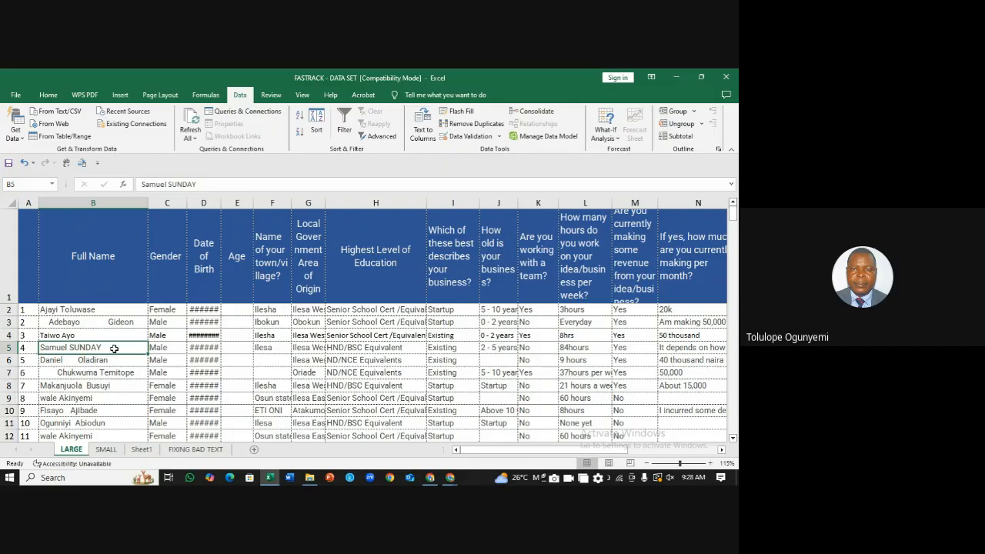
pyautogui.click(115, 202)
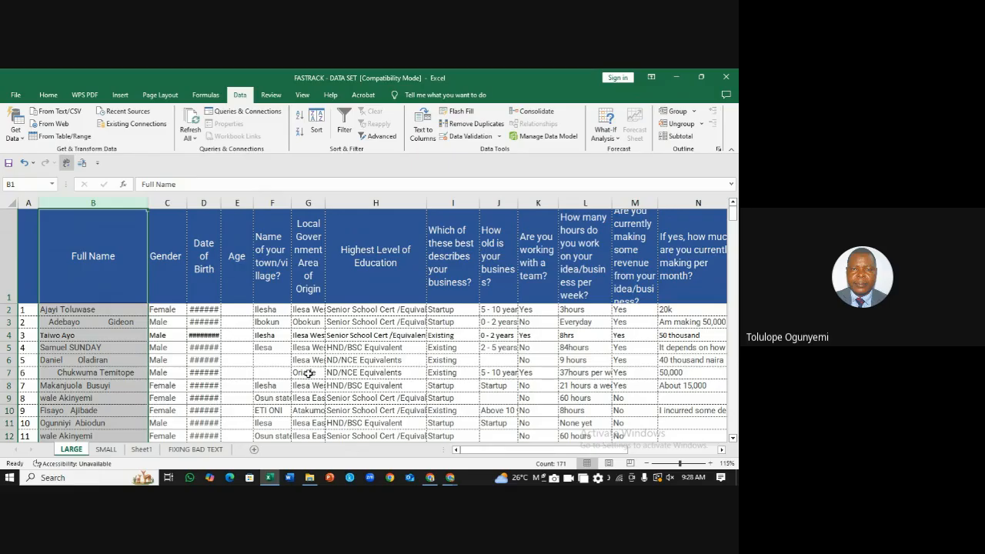
# Step: Start a Highlight Duplicate Values conditional formatting rule on the Full Name column
pyautogui.click(47, 96)
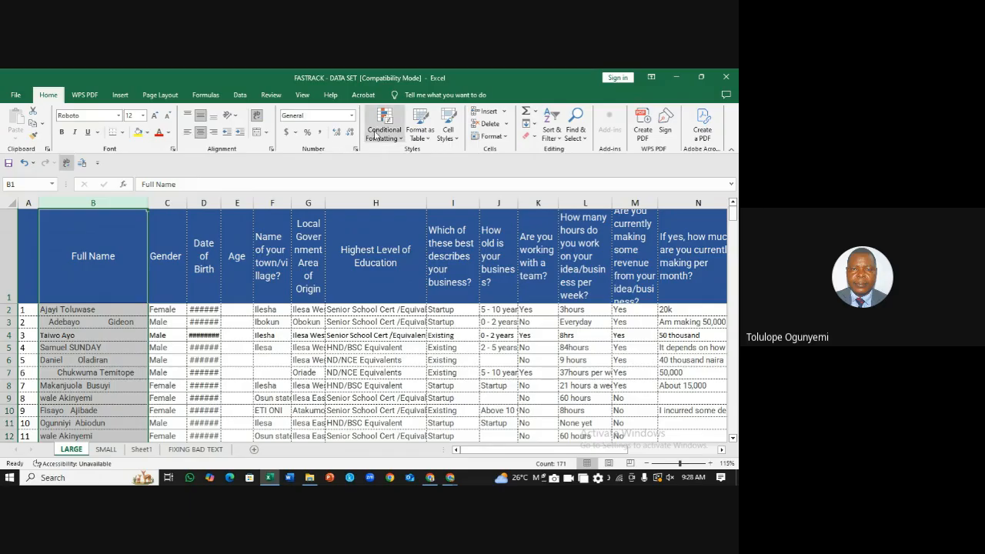
pyautogui.click(397, 142)
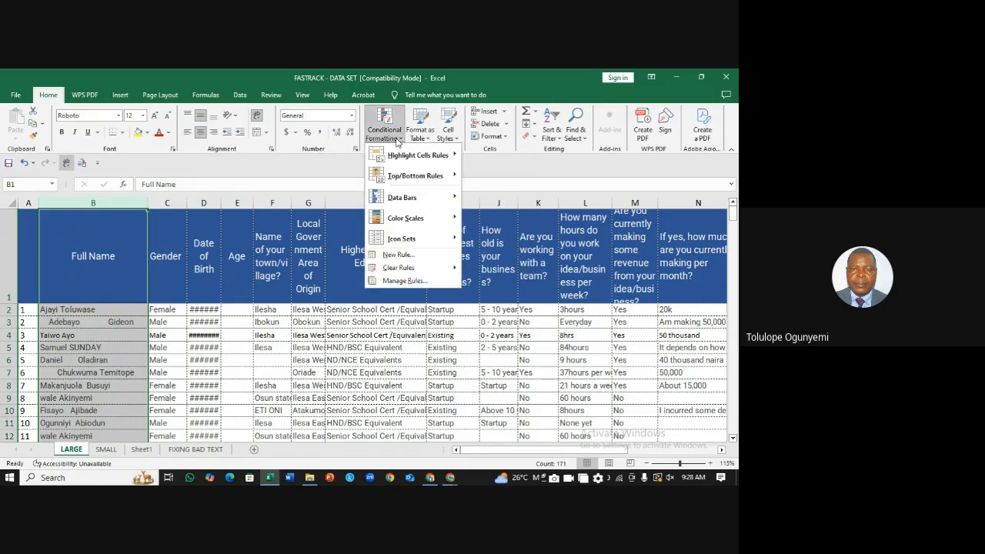
pyautogui.moveTo(427, 158)
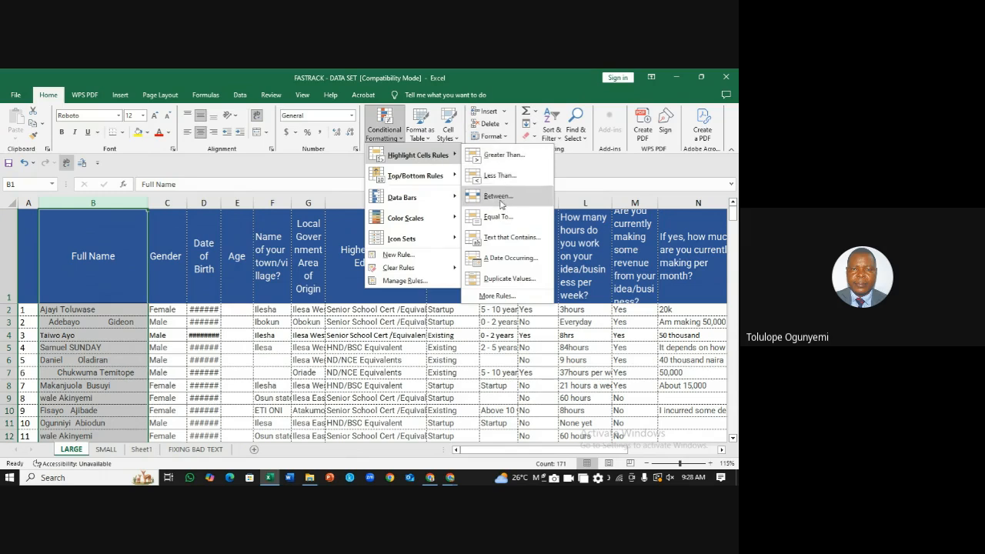
pyautogui.click(509, 280)
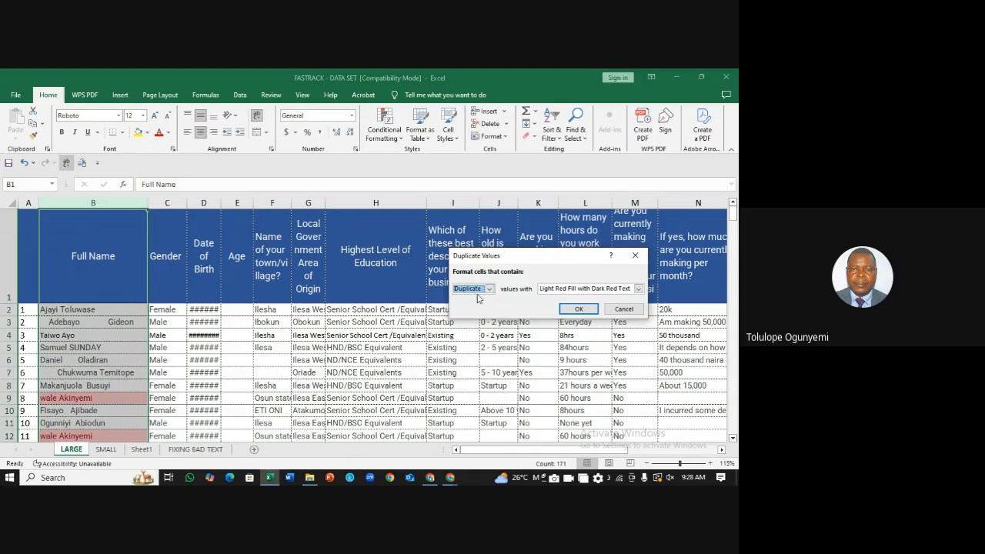
# Step: Set duplicates to Light Red Fill with Dark Red Text and apply the rule
pyautogui.click(638, 289)
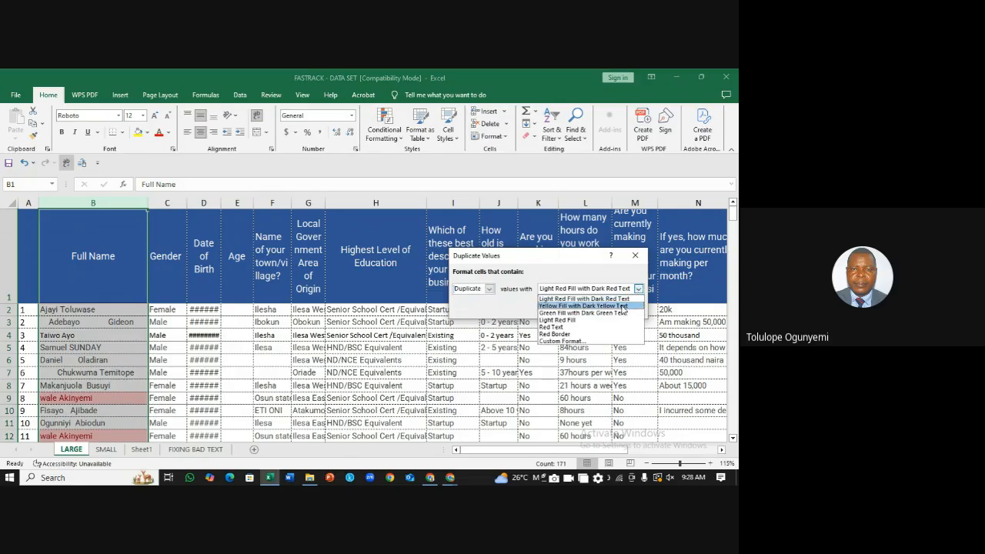
pyautogui.click(624, 306)
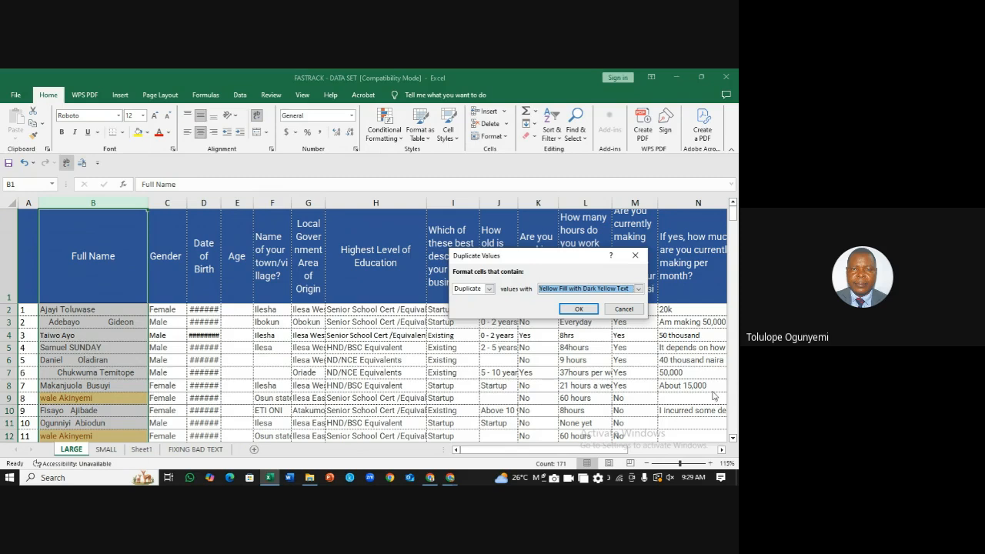
pyautogui.click(639, 289)
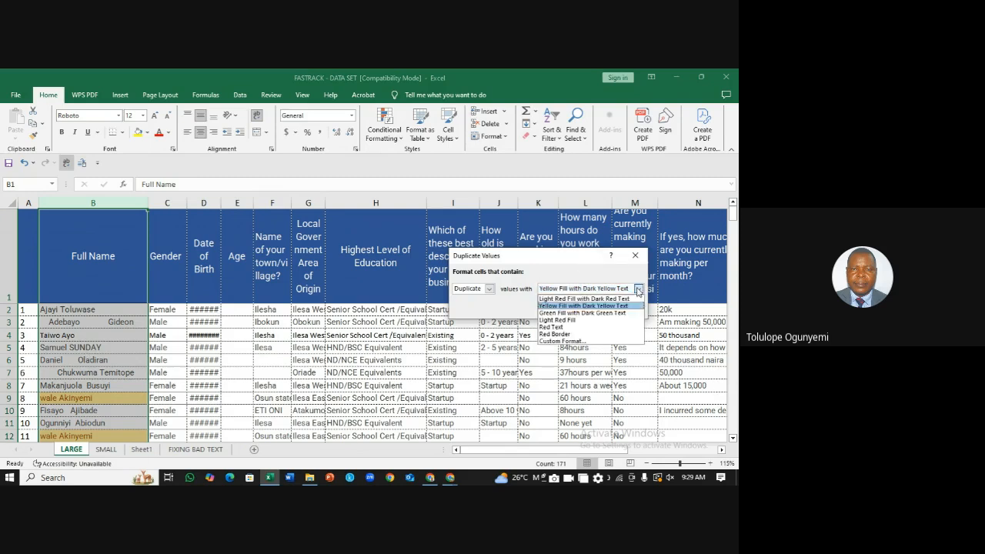
pyautogui.click(570, 320)
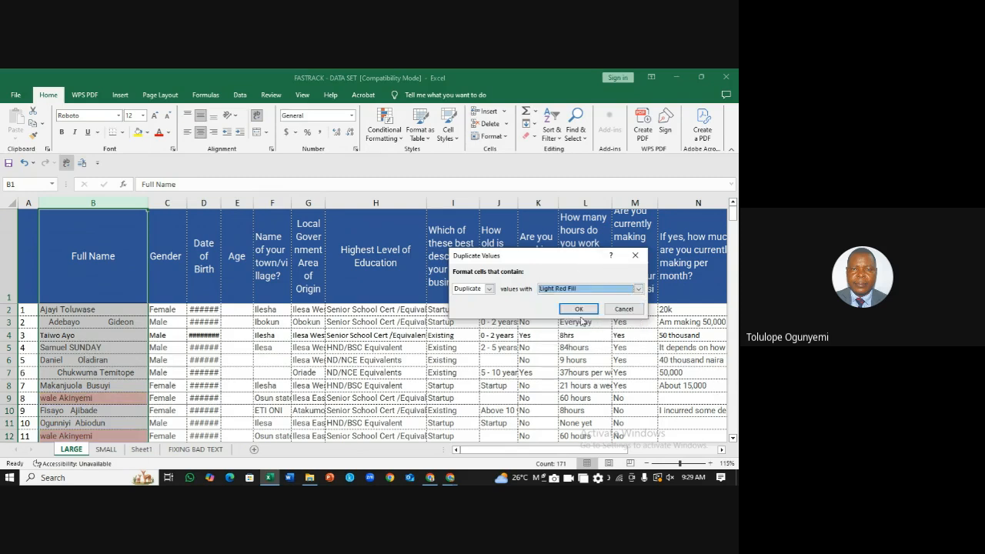
pyautogui.click(638, 288)
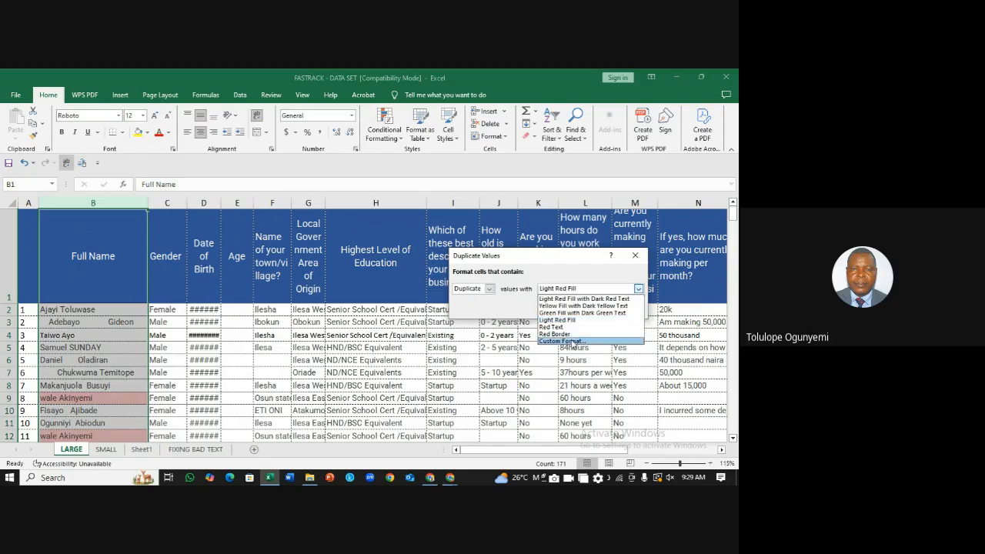
pyautogui.click(584, 299)
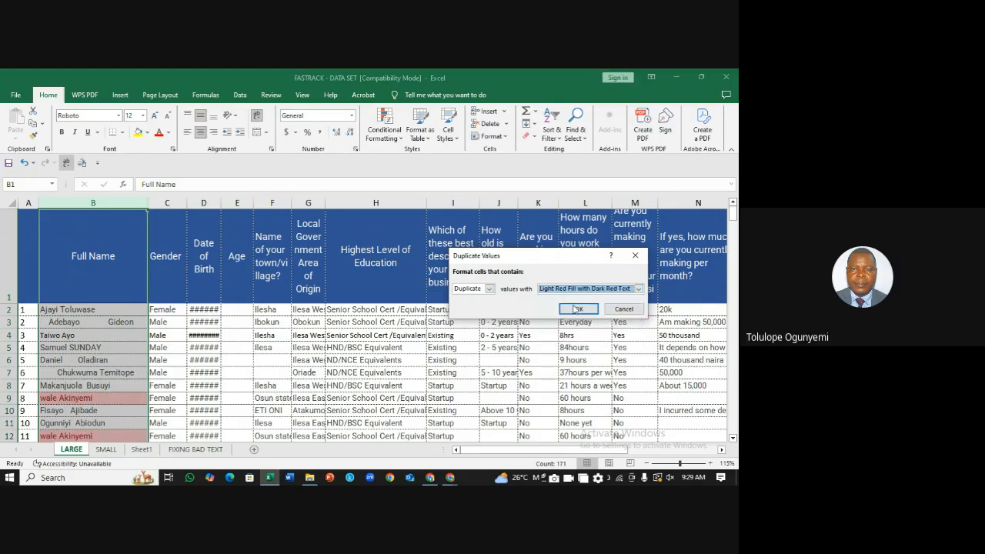
pyautogui.click(591, 310)
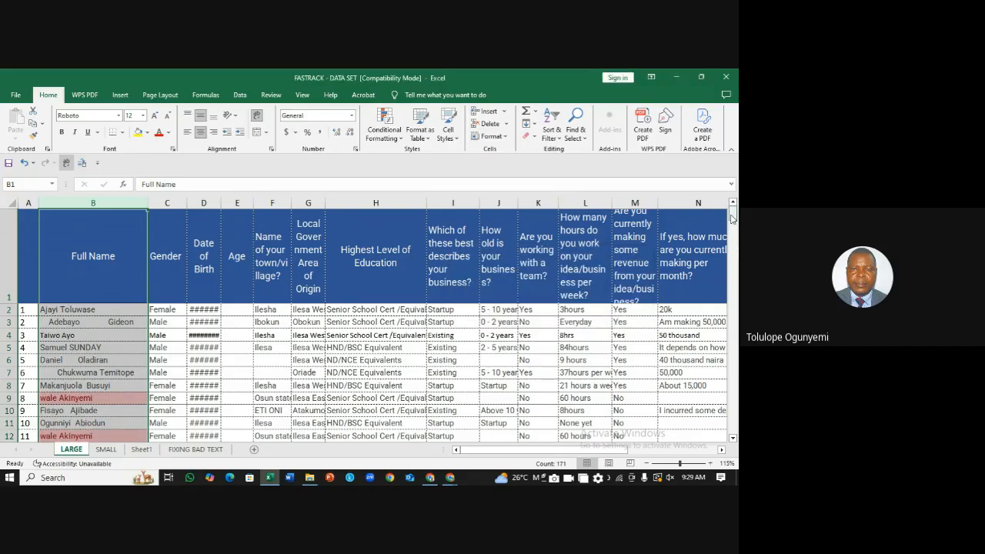
pyautogui.moveTo(732, 218); pyautogui.dragTo(733, 221)
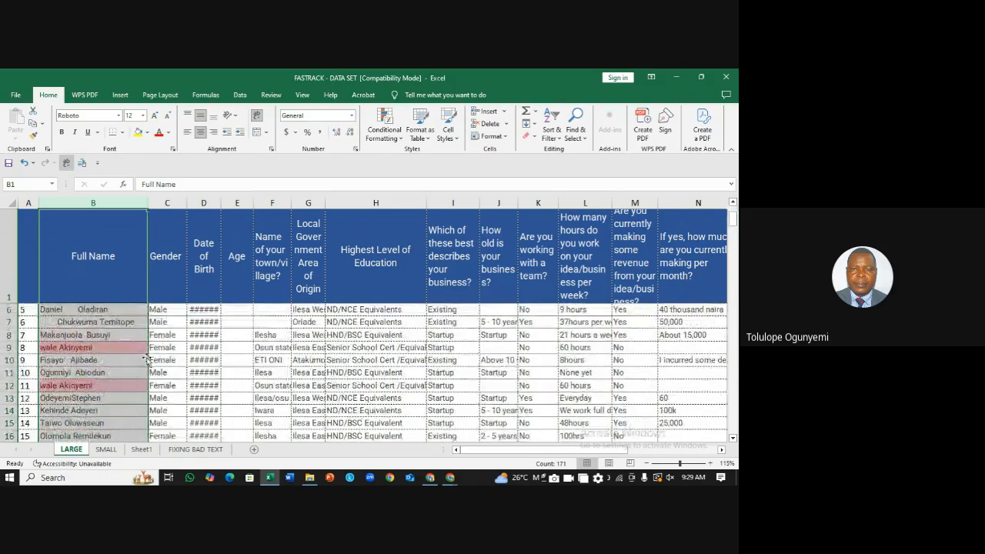
pyautogui.click(119, 351)
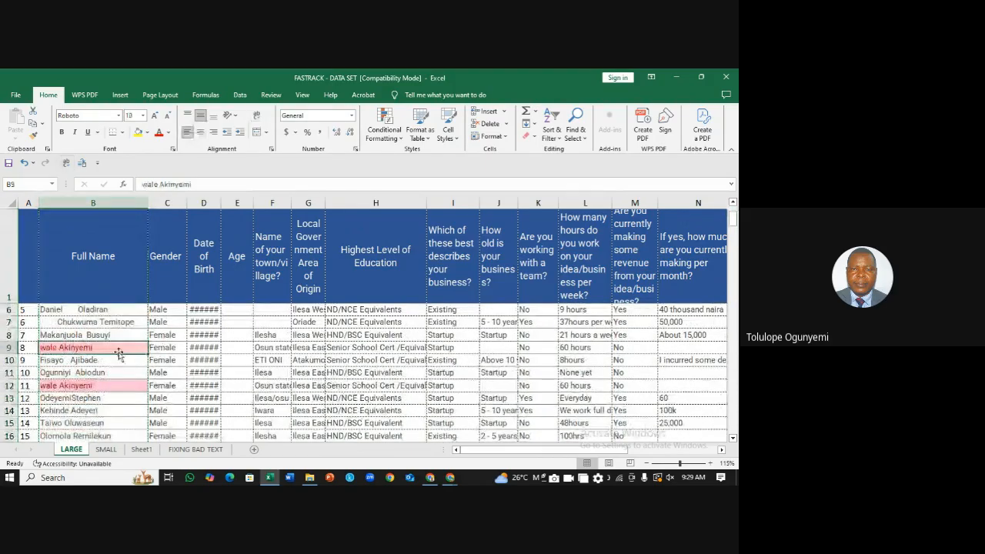
pyautogui.click(119, 385)
pyautogui.moveTo(733, 222); pyautogui.dragTo(734, 276)
pyautogui.click(91, 329)
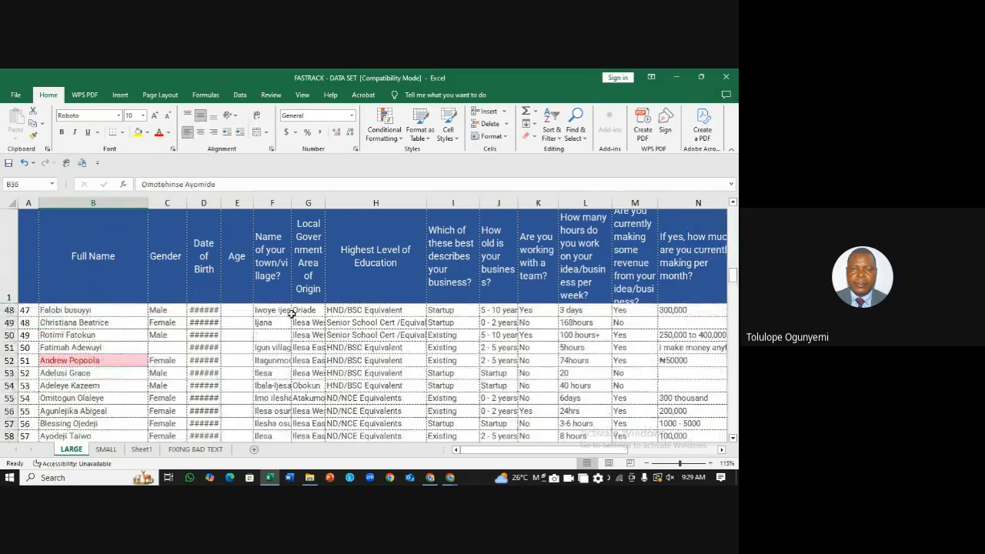
pyautogui.moveTo(735, 279); pyautogui.dragTo(700, 217)
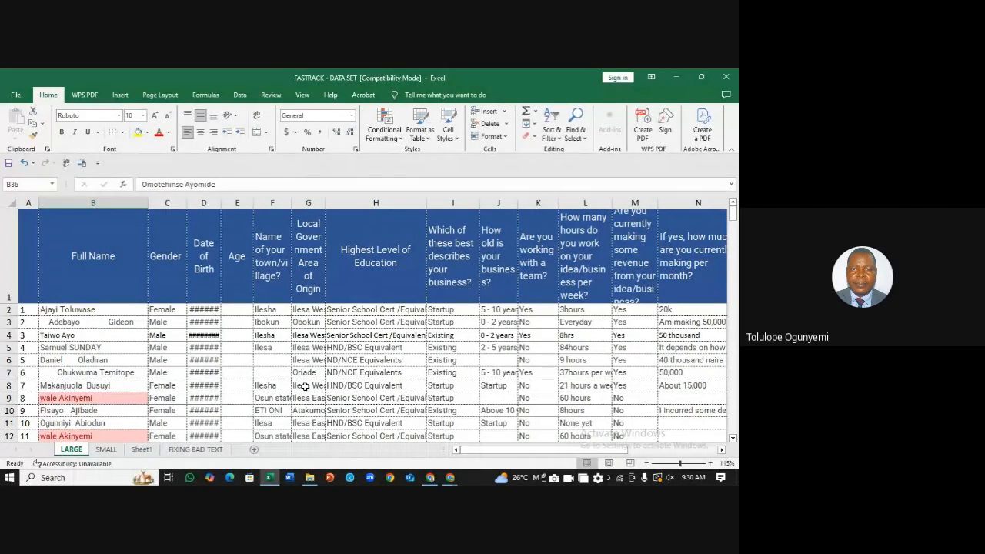
pyautogui.click(167, 203)
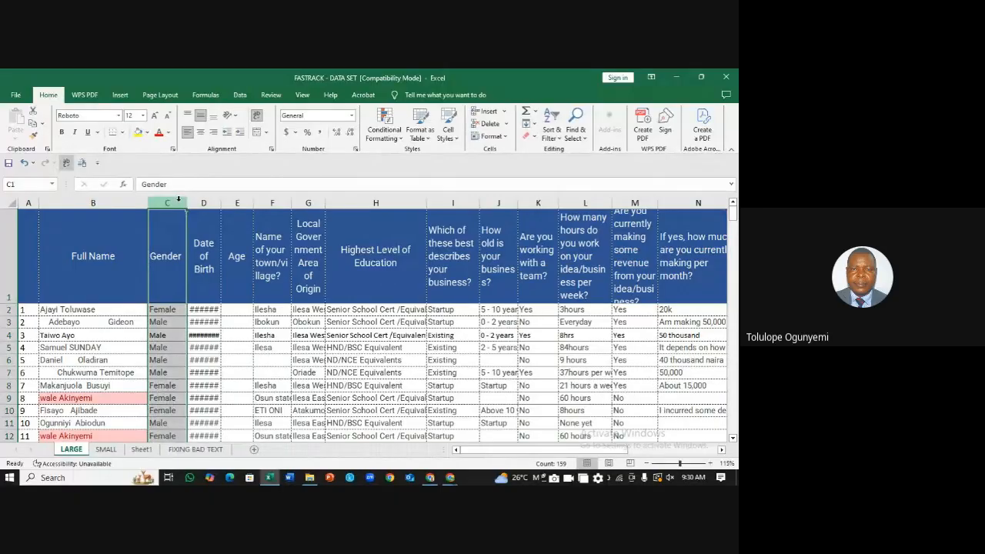
pyautogui.moveTo(178, 199)
pyautogui.mouseDown()
pyautogui.moveTo(591, 257)
pyautogui.moveTo(696, 256)
pyautogui.mouseUp()
pyautogui.click(313, 325)
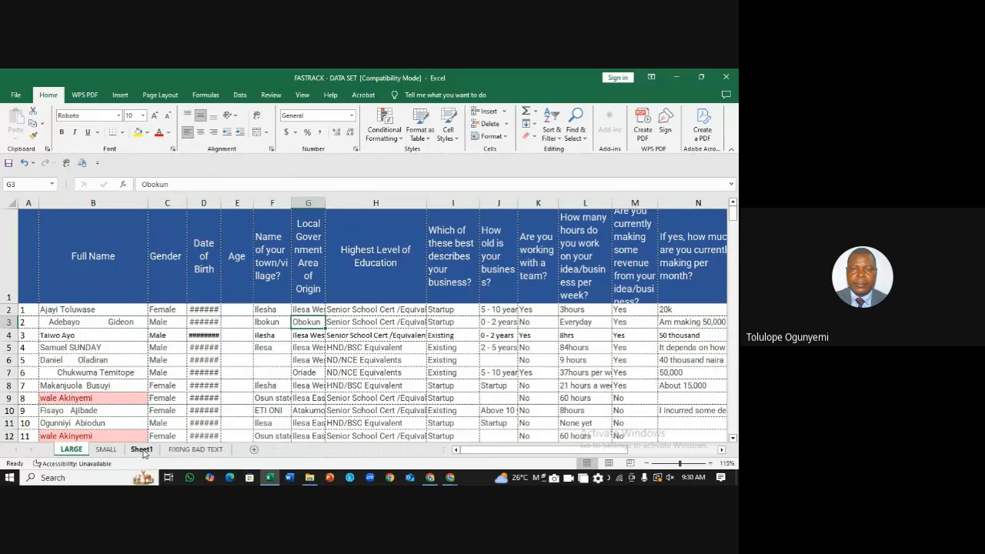
# Step: Switch to the SMALL sheet and look over the student score table
pyautogui.click(108, 451)
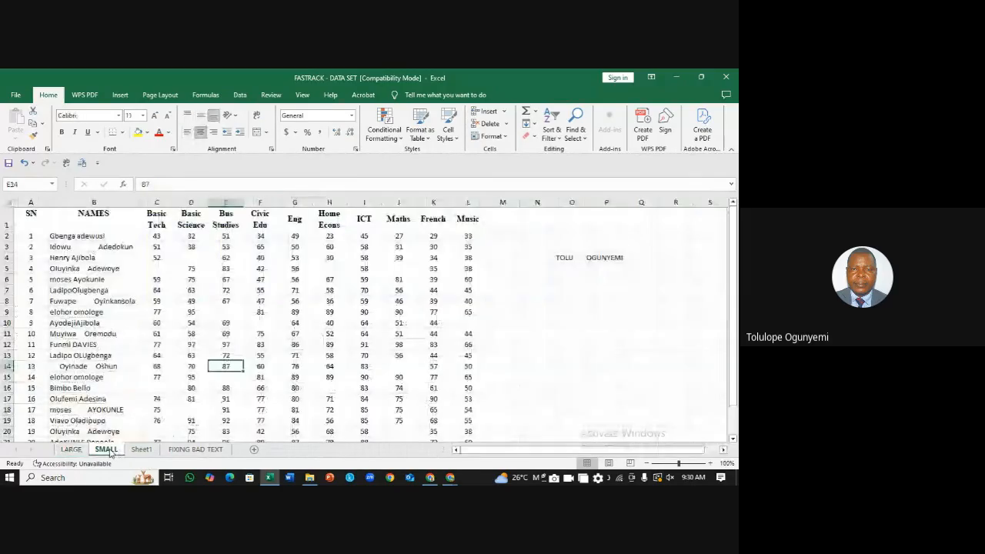
pyautogui.click(572, 311)
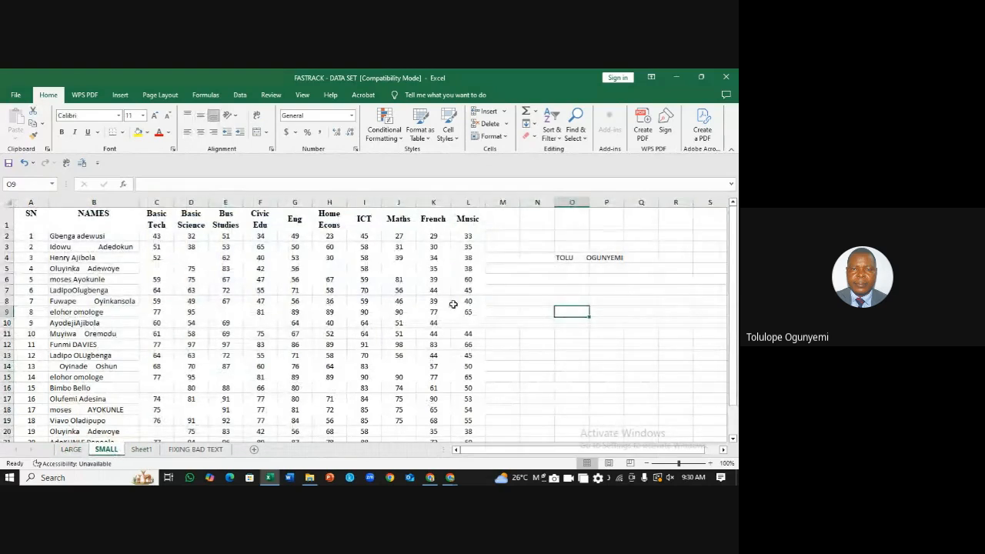
pyautogui.click(543, 277)
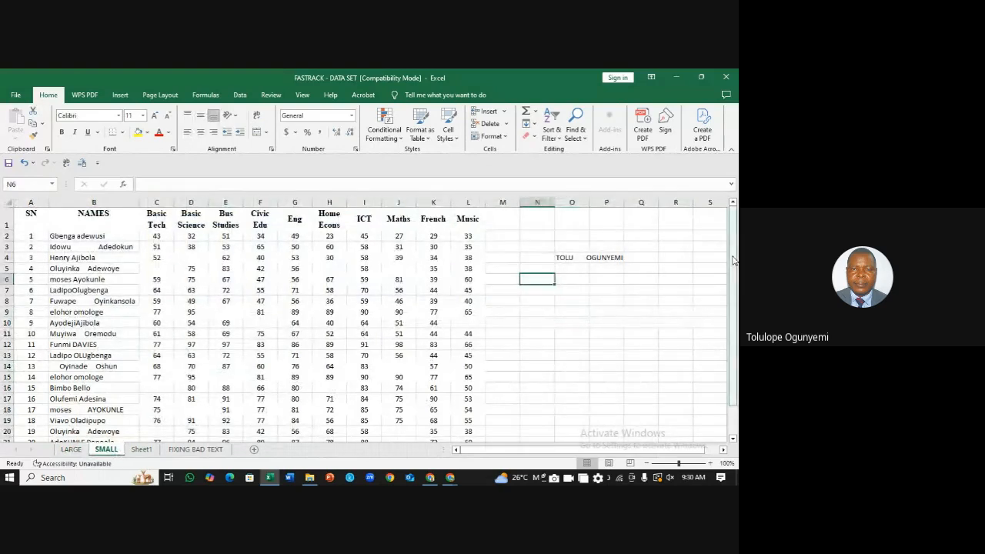
pyautogui.moveTo(733, 260); pyautogui.dragTo(730, 234)
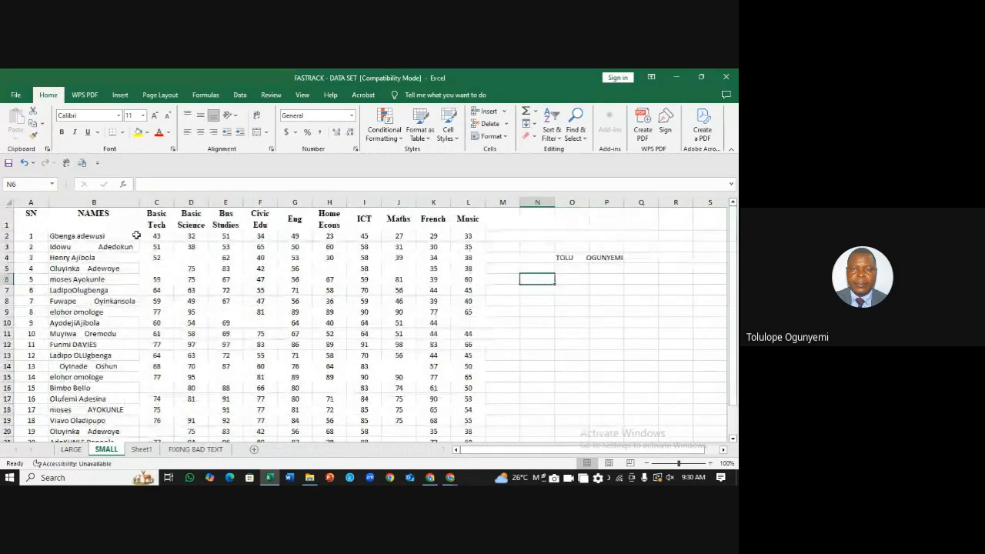
pyautogui.click(168, 277)
pyautogui.click(296, 323)
pyautogui.click(267, 322)
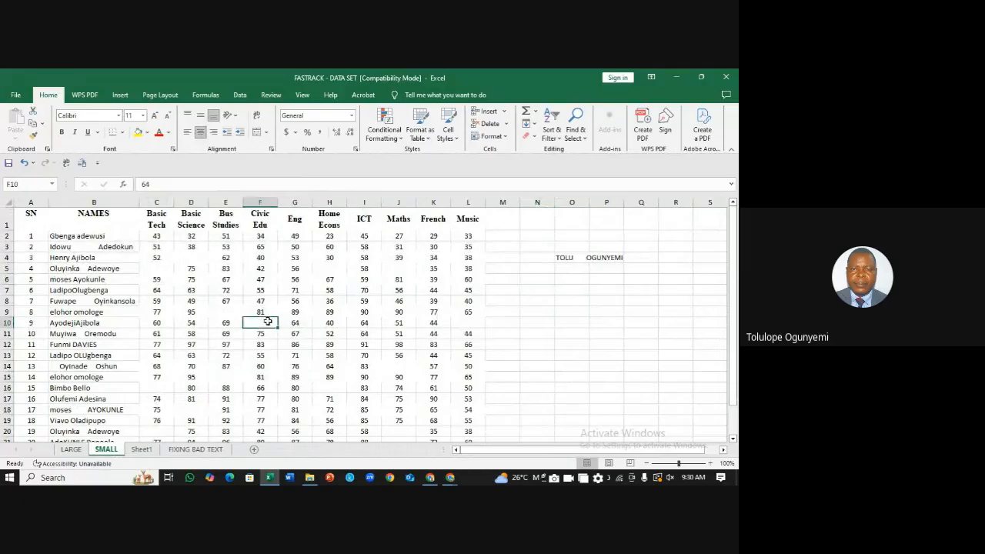
pyautogui.click(331, 387)
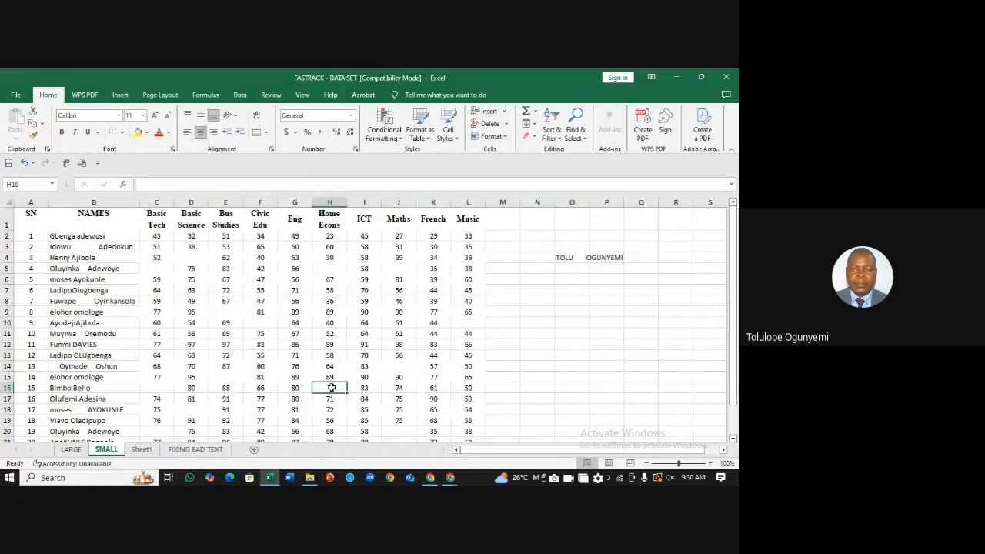
pyautogui.click(406, 365)
pyautogui.click(551, 355)
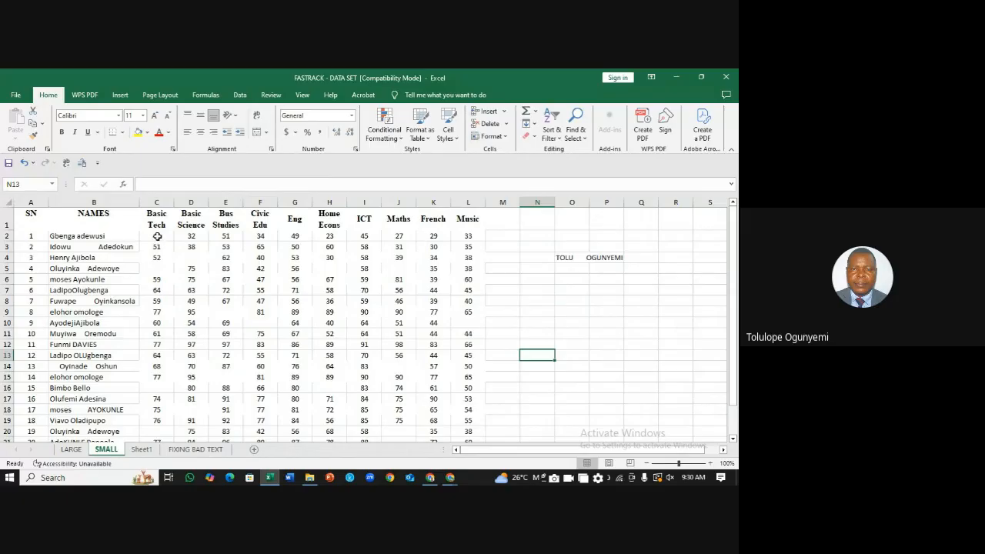
# Step: Select the scores C2:L24 to confirm the status bar Count of 214
pyautogui.moveTo(157, 235); pyautogui.dragTo(467, 420)
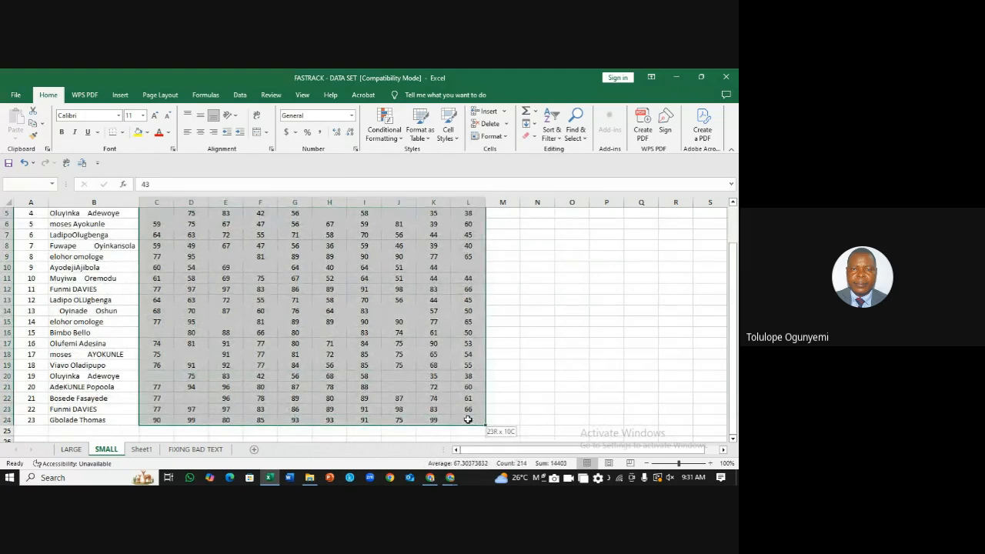
pyautogui.moveTo(468, 419); pyautogui.dragTo(482, 422)
pyautogui.moveTo(482, 422); pyautogui.dragTo(482, 423)
pyautogui.moveTo(483, 423); pyautogui.dragTo(482, 423)
pyautogui.moveTo(482, 423); pyautogui.dragTo(482, 422)
pyautogui.moveTo(482, 424); pyautogui.dragTo(482, 423)
pyautogui.moveTo(482, 424); pyautogui.dragTo(482, 424)
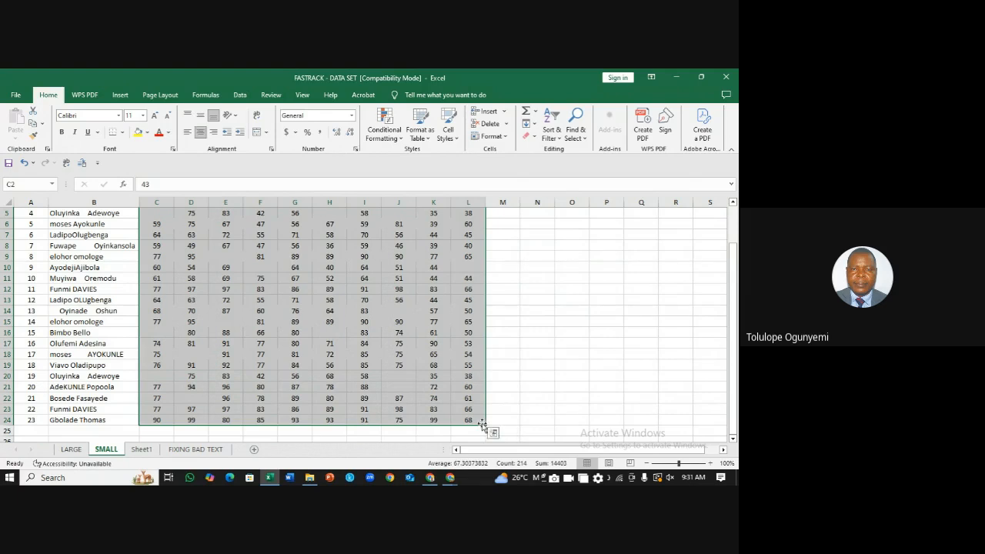
pyautogui.click(540, 284)
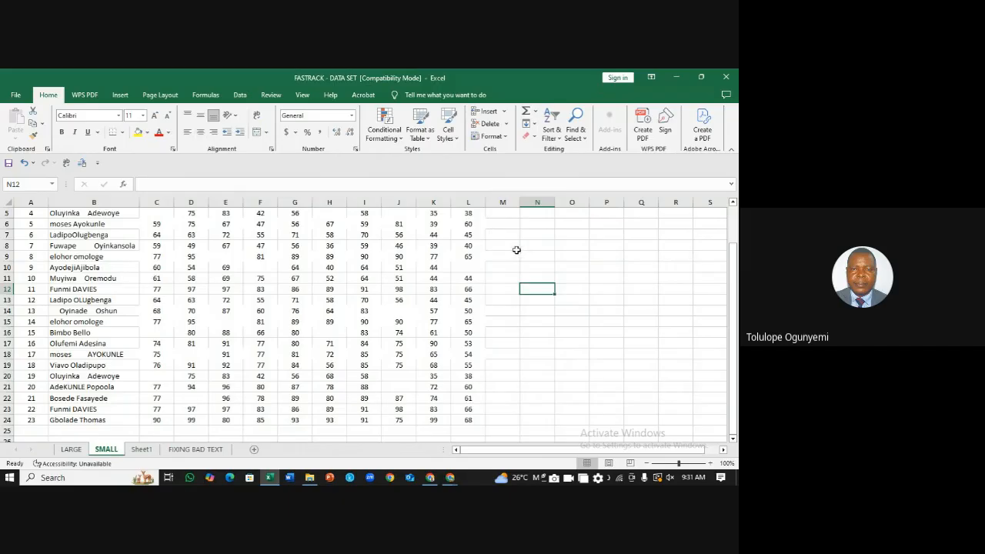
# Step: Enter =COUNT(C2:L24) in N8, returning 214
pyautogui.click(535, 248)
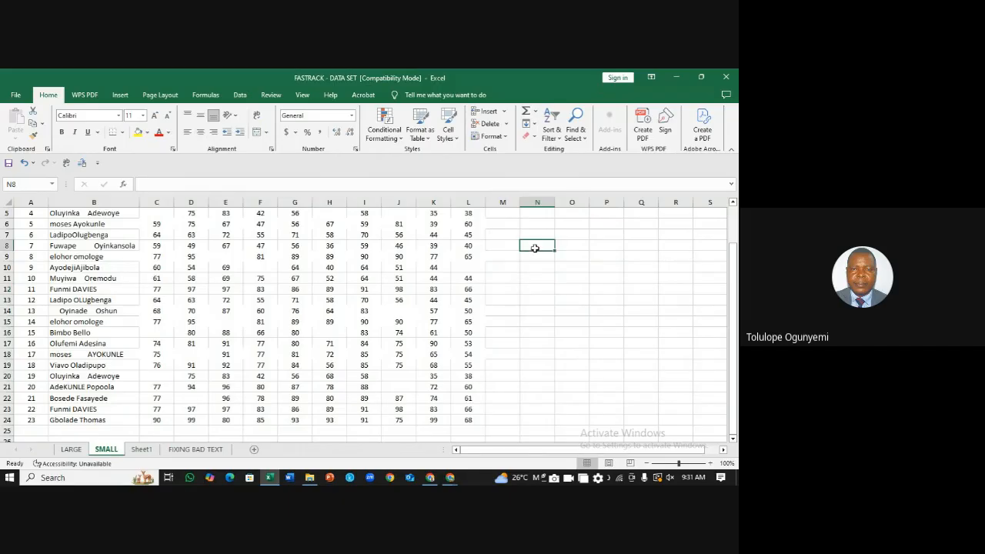
pyautogui.write('=')
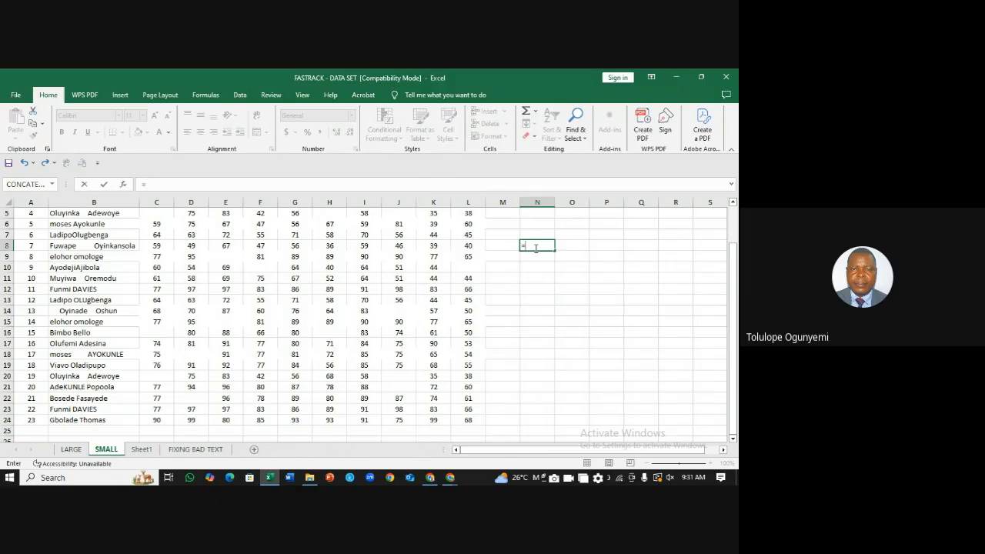
pyautogui.write('Count')
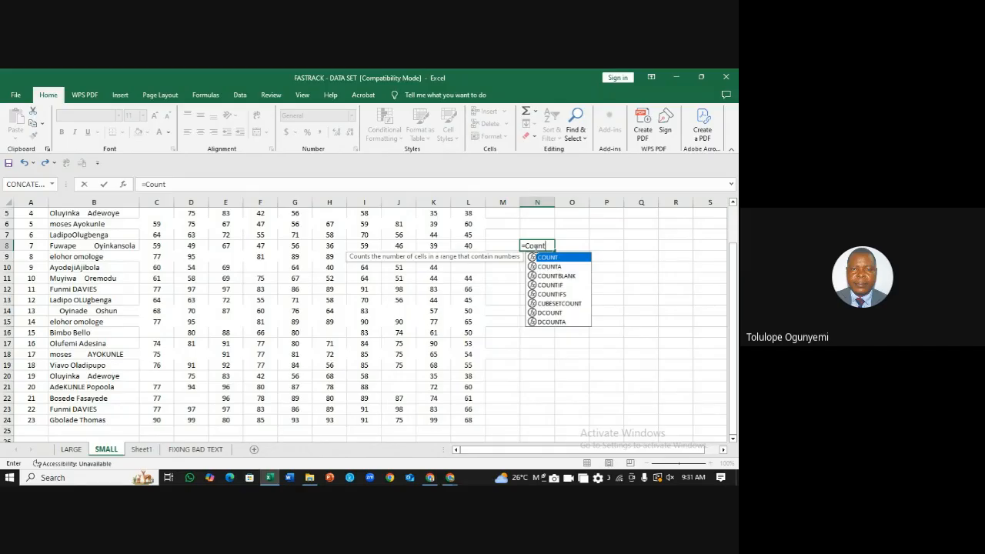
pyautogui.write('(')
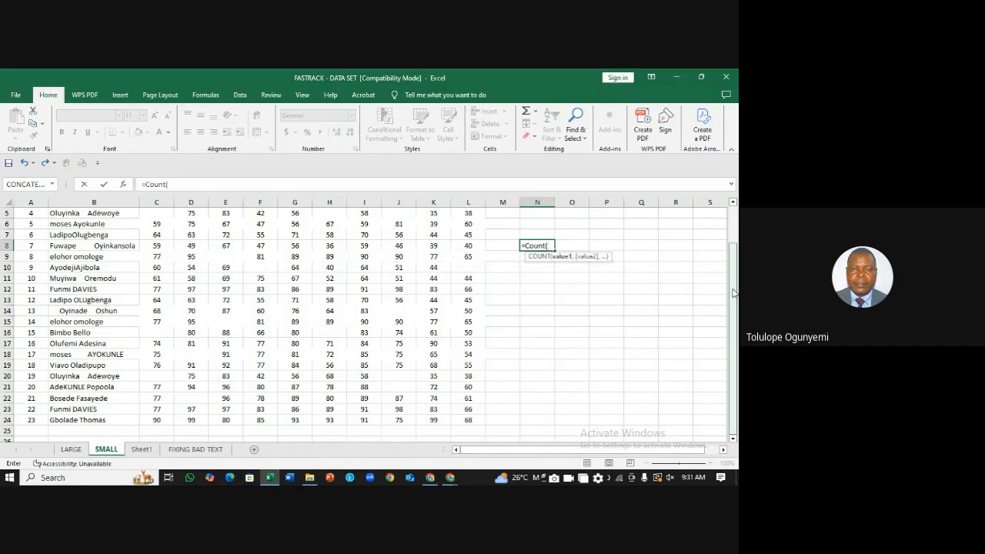
pyautogui.moveTo(734, 293); pyautogui.dragTo(733, 257)
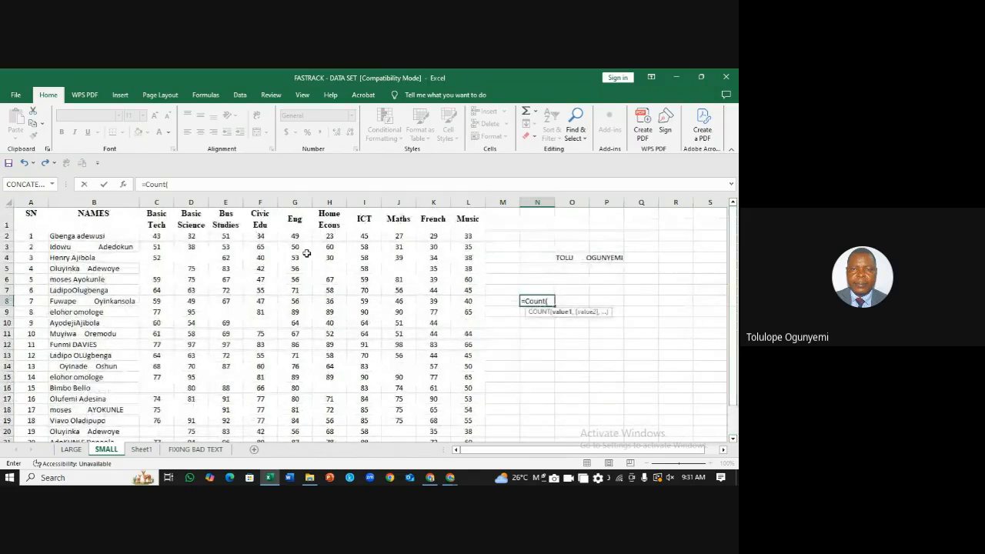
pyautogui.moveTo(161, 236); pyautogui.dragTo(476, 400)
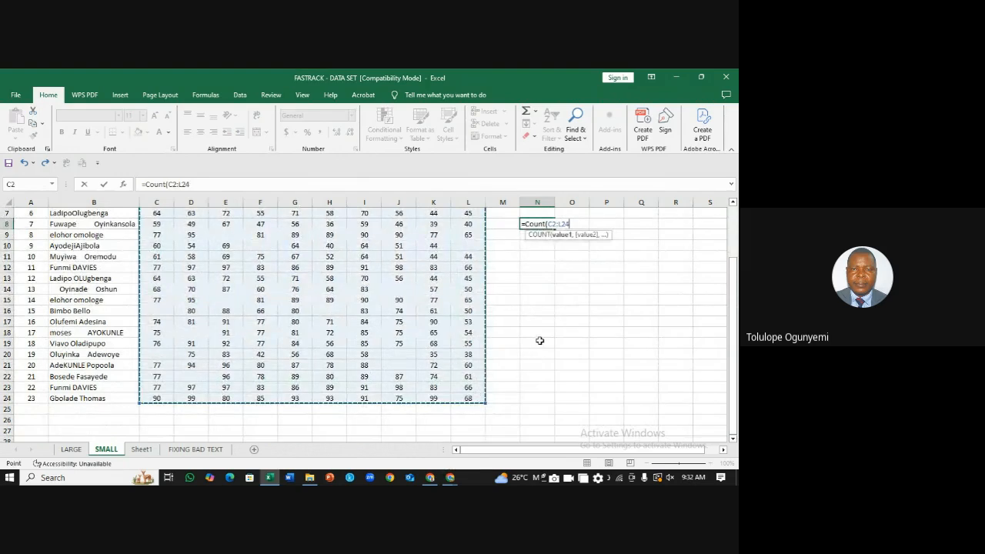
pyautogui.press('Return')
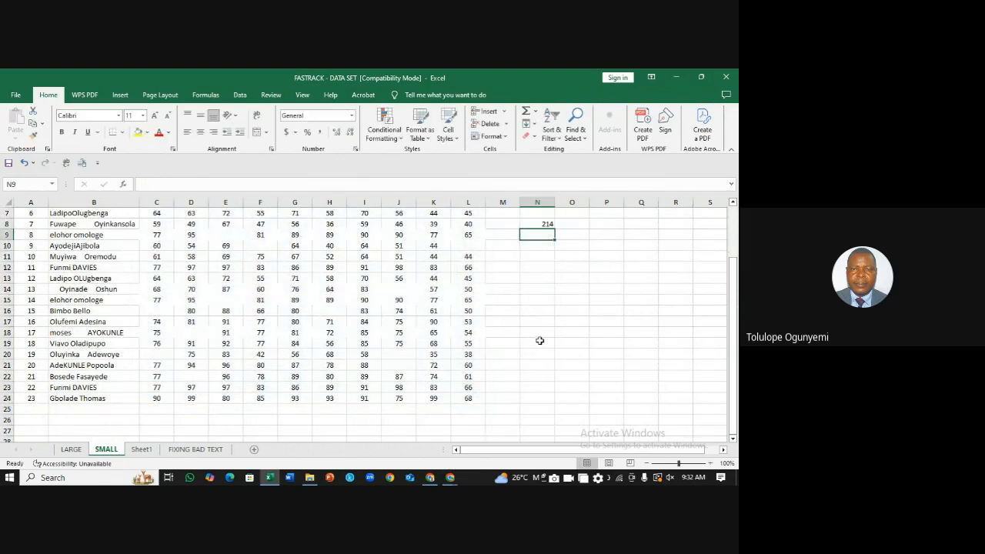
# Step: Recheck the COUNT formula in N8 and move to N9 below it
pyautogui.click(541, 224)
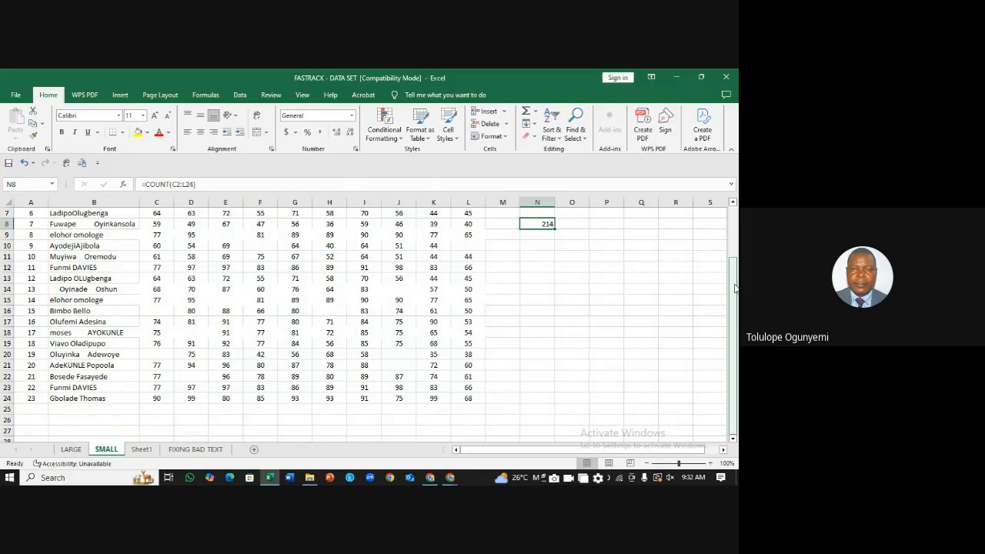
pyautogui.moveTo(735, 291); pyautogui.dragTo(730, 231)
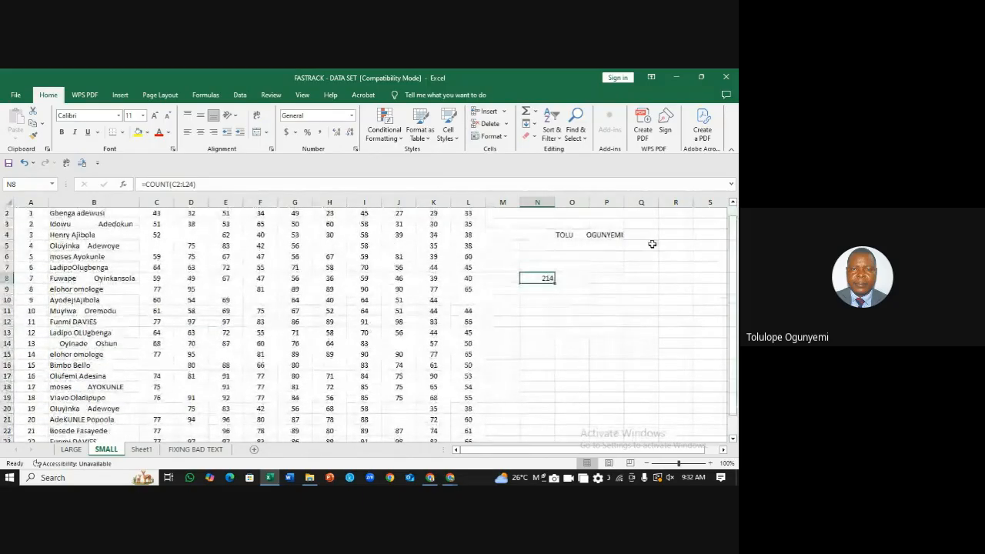
pyautogui.click(674, 255)
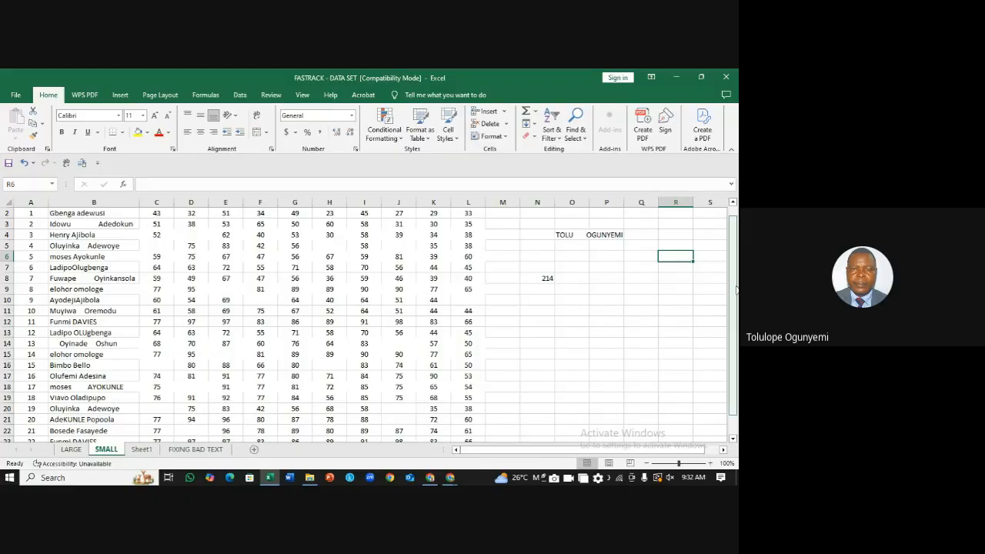
pyautogui.click(533, 278)
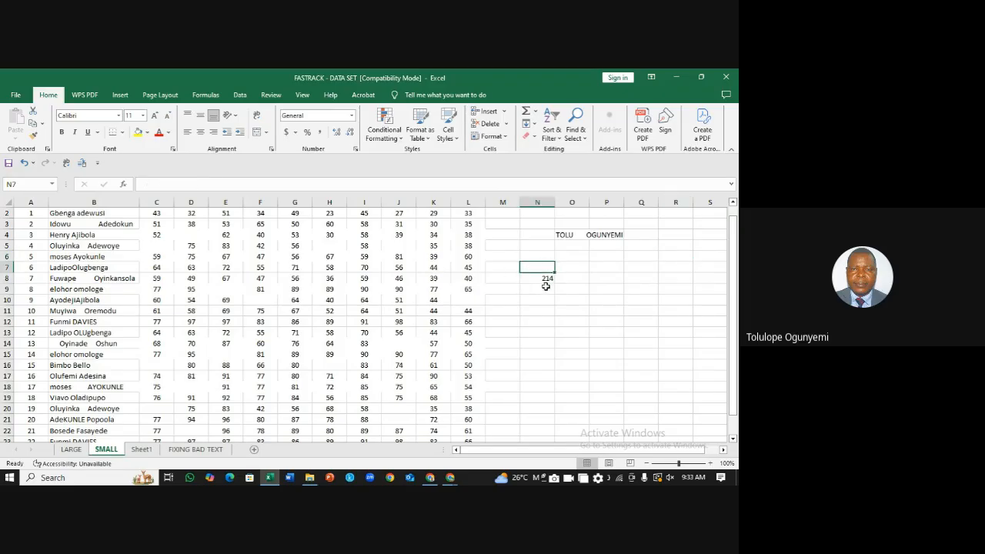
pyautogui.click(546, 290)
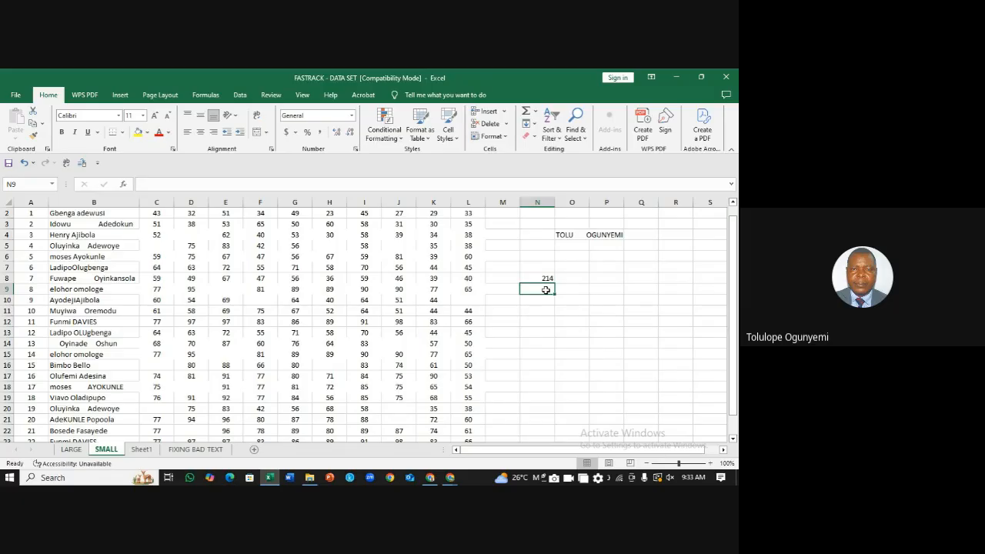
# Step: Enter =COUNTBLANK(C2:L24) in N9, returning 16 empty score cells
pyautogui.write('=')
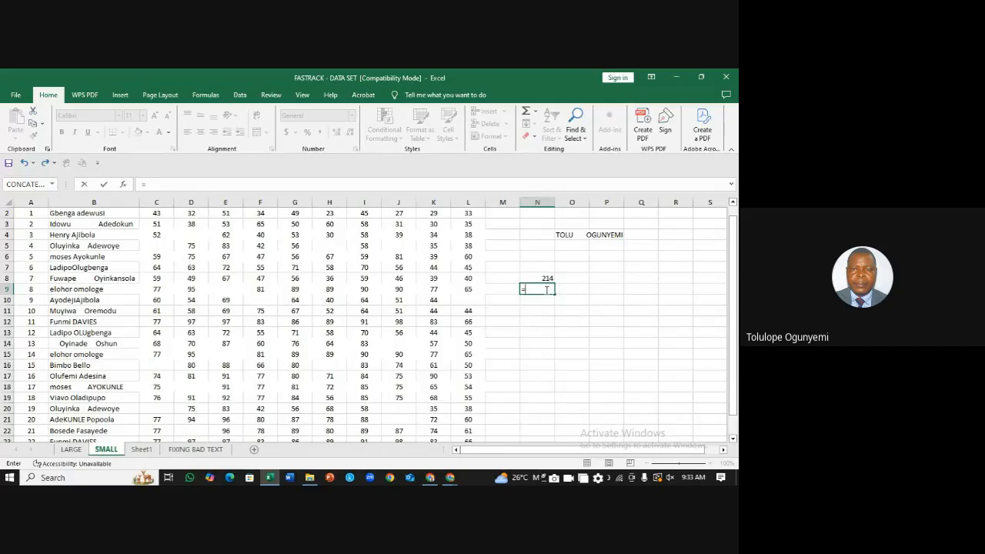
pyautogui.write('Coun')
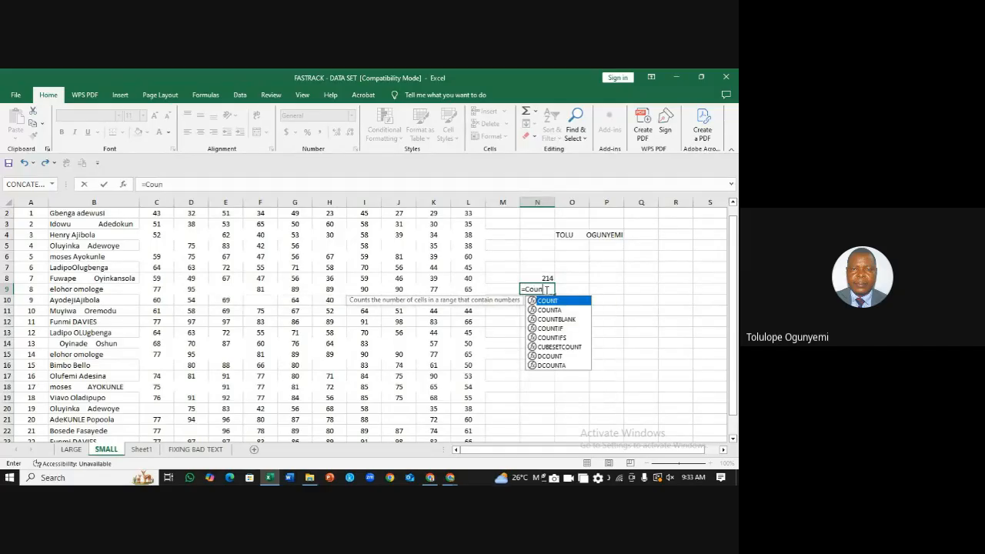
pyautogui.write('tb')
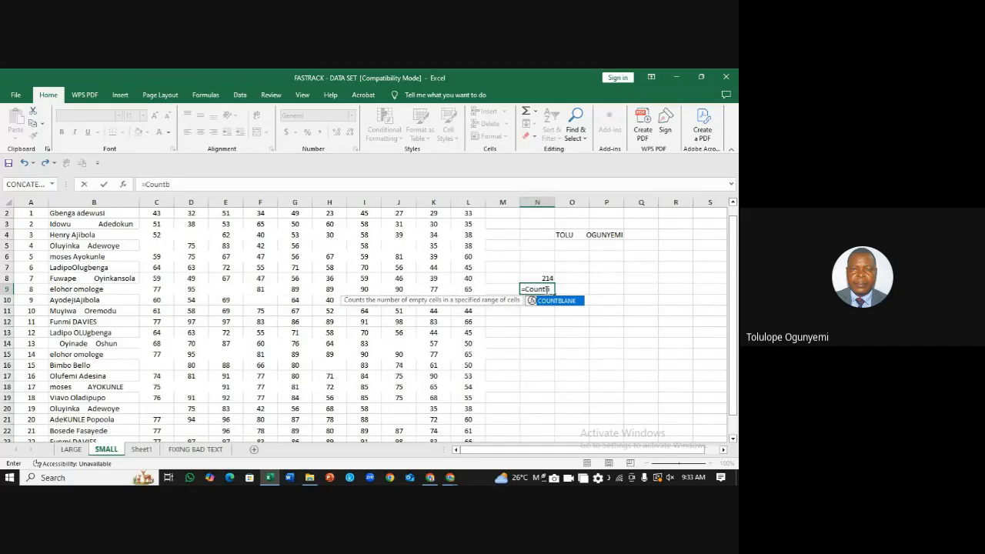
pyautogui.write('lank(')
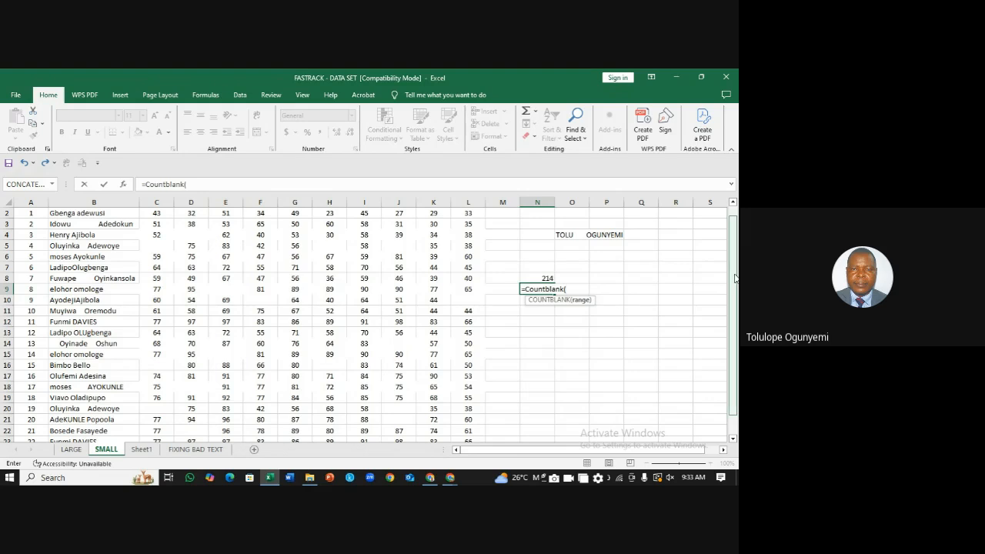
pyautogui.scroll(1, 269, 245)
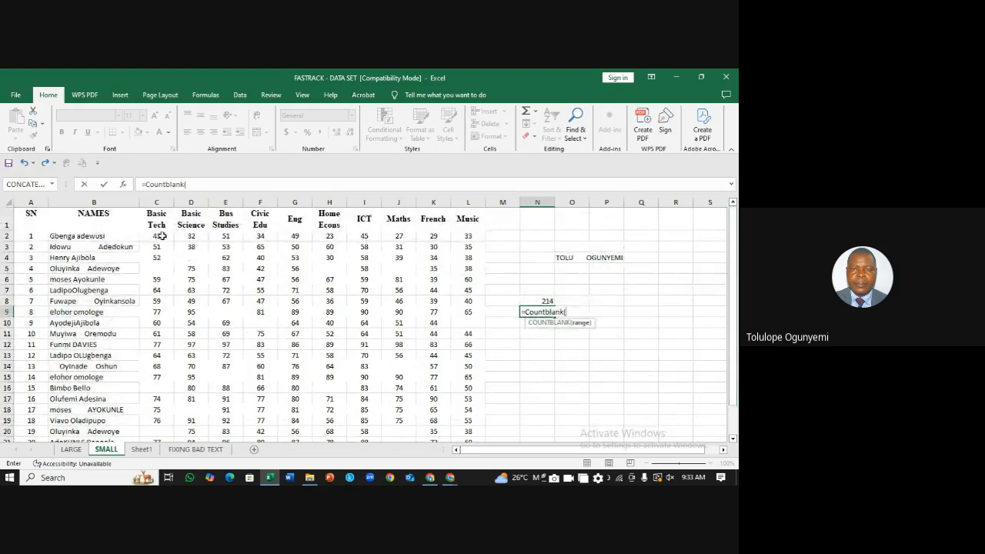
pyautogui.moveTo(157, 236); pyautogui.dragTo(464, 418)
pyautogui.press('Return')
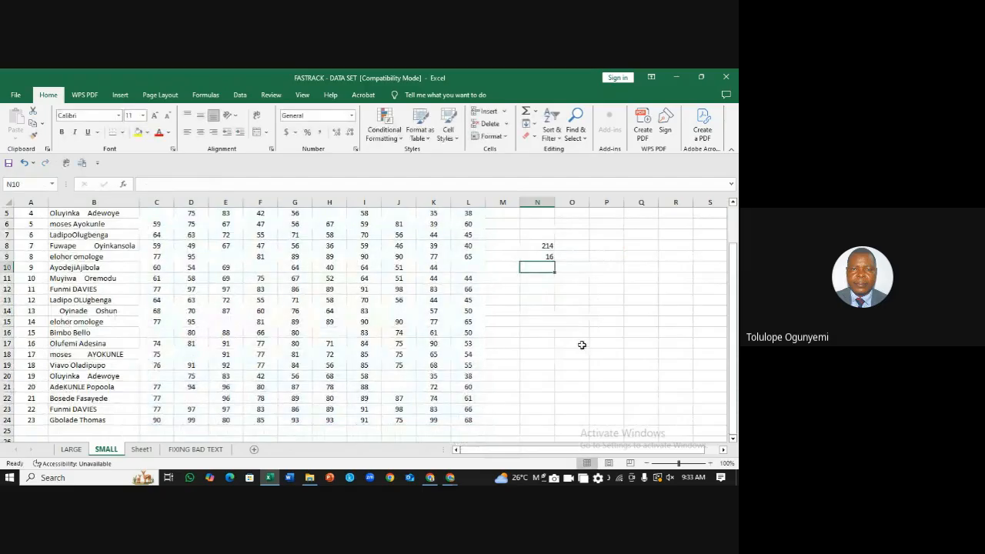
pyautogui.click(545, 255)
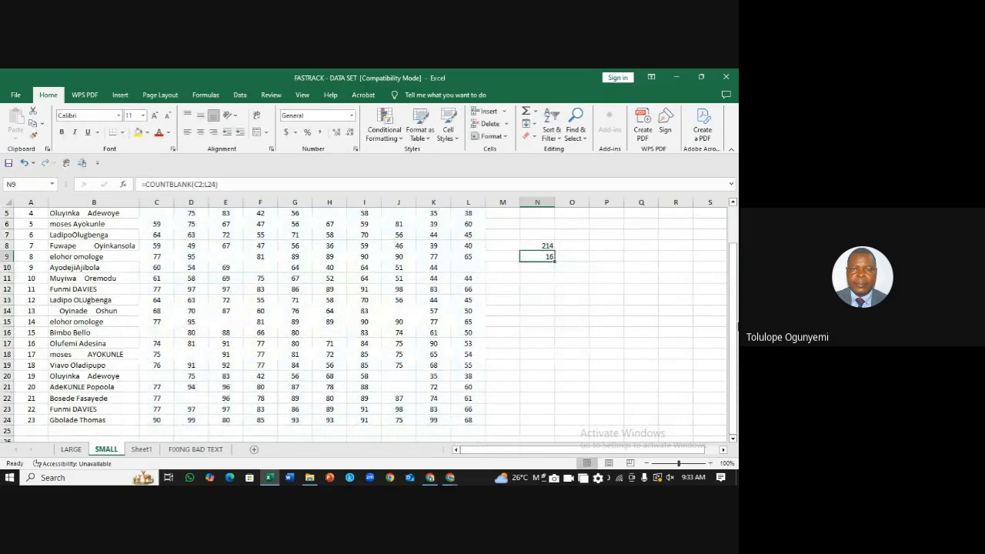
pyautogui.moveTo(737, 322); pyautogui.dragTo(706, 221)
# Step: Enter =SUM(C2:L2) in M2, giving the first student's total of 366
pyautogui.click(585, 303)
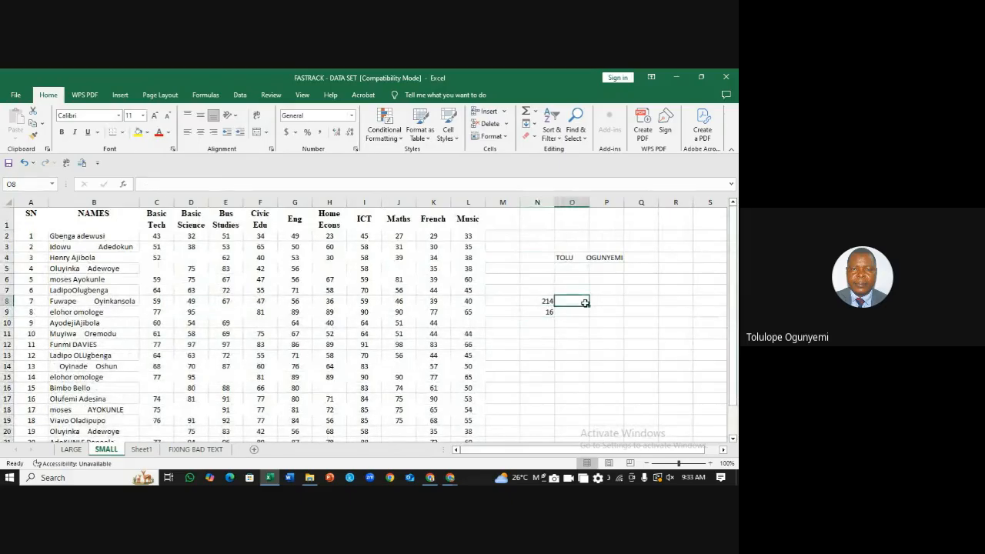
pyautogui.click(507, 224)
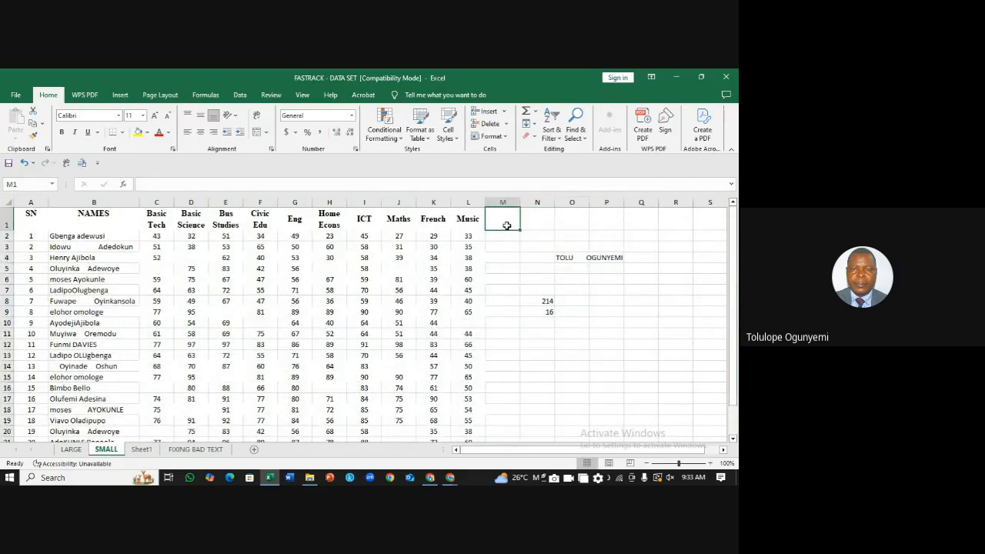
pyautogui.click(504, 238)
pyautogui.write('=')
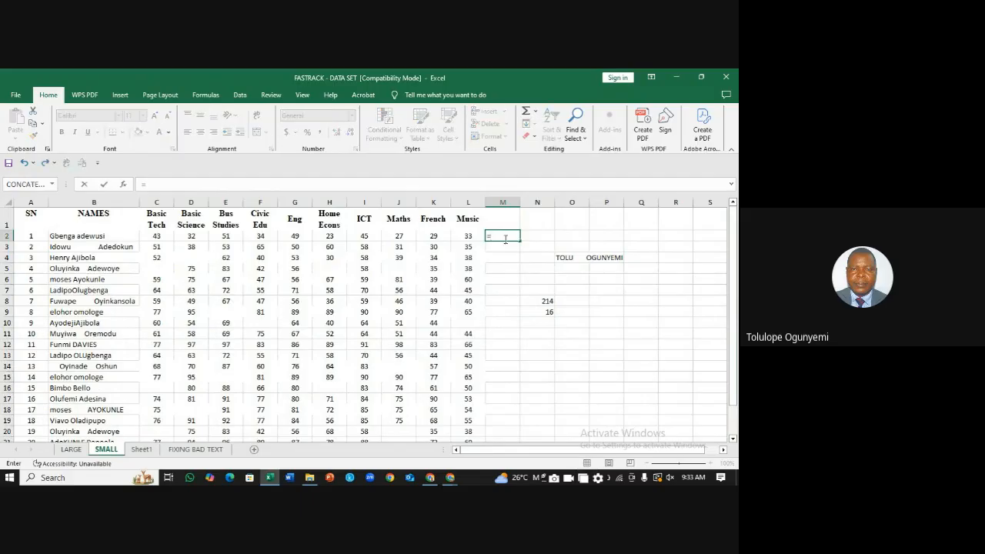
pyautogui.write('sum(')
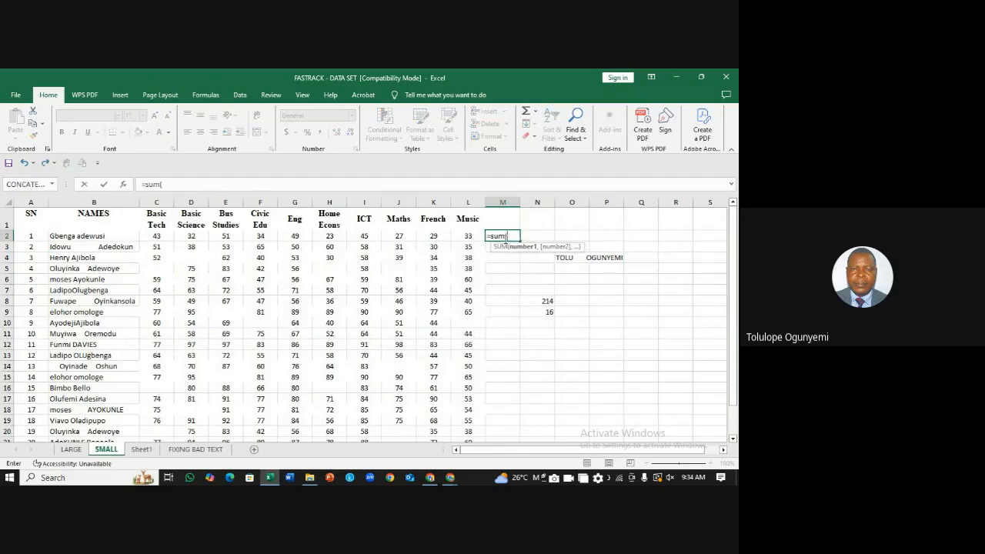
pyautogui.moveTo(163, 235); pyautogui.dragTo(453, 239)
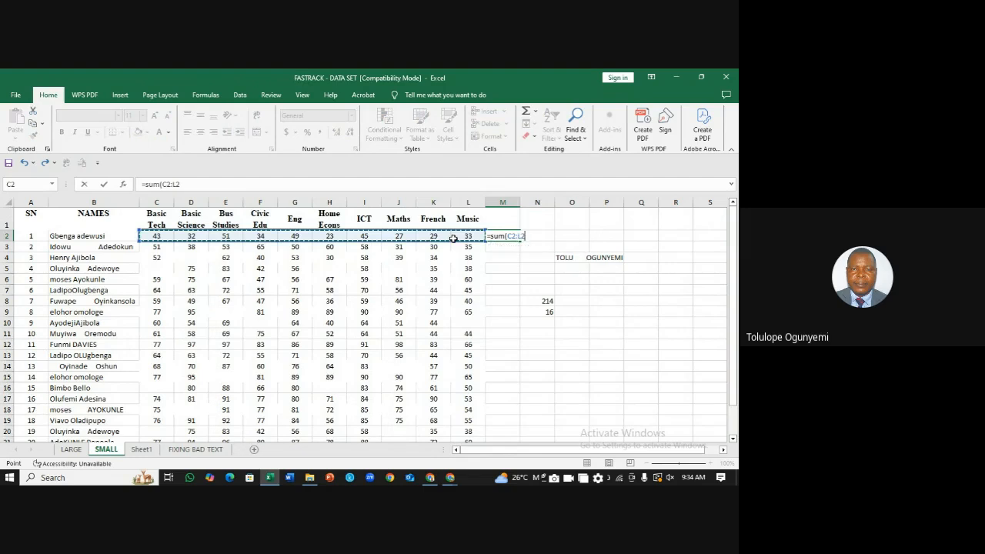
pyautogui.press('Return')
pyautogui.click(513, 238)
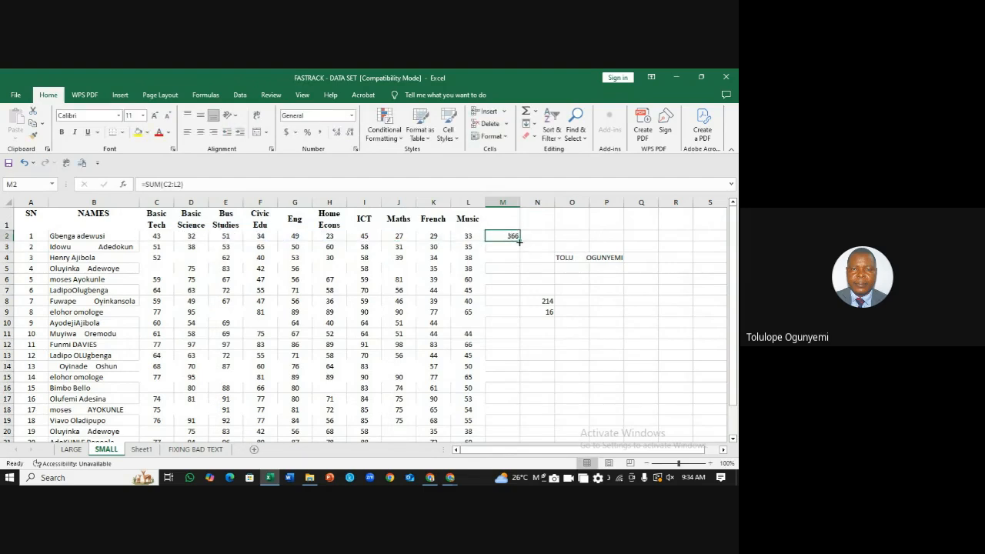
# Step: Fill the total down column M, note the blank scores C5, H5 and J5, then undo the fill
pyautogui.doubleClick(514, 240)
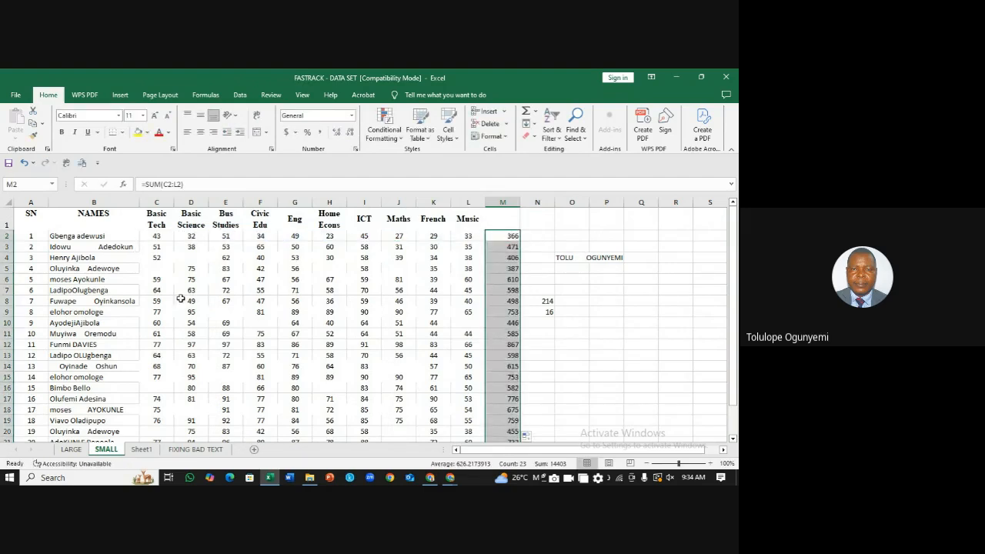
pyautogui.click(161, 269)
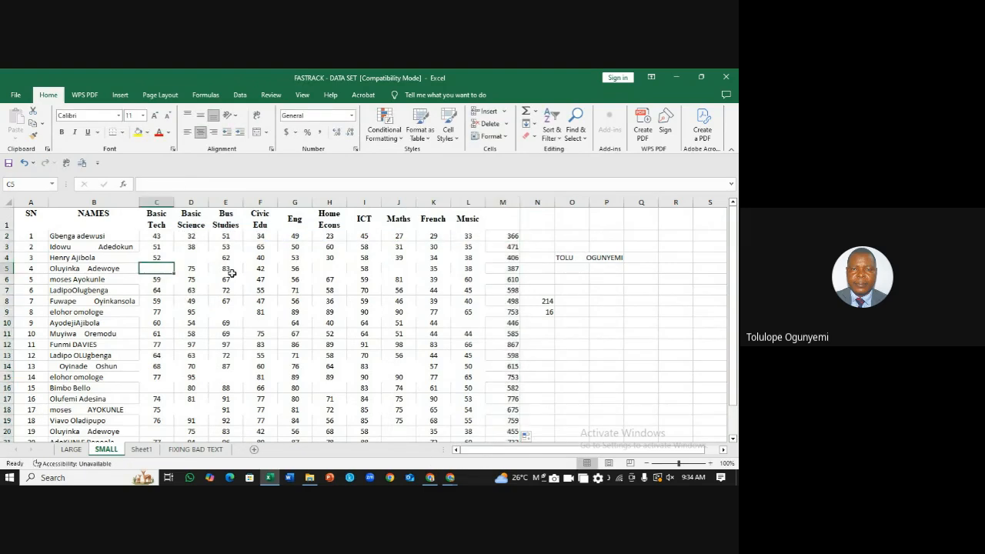
pyautogui.click(331, 267)
pyautogui.click(399, 268)
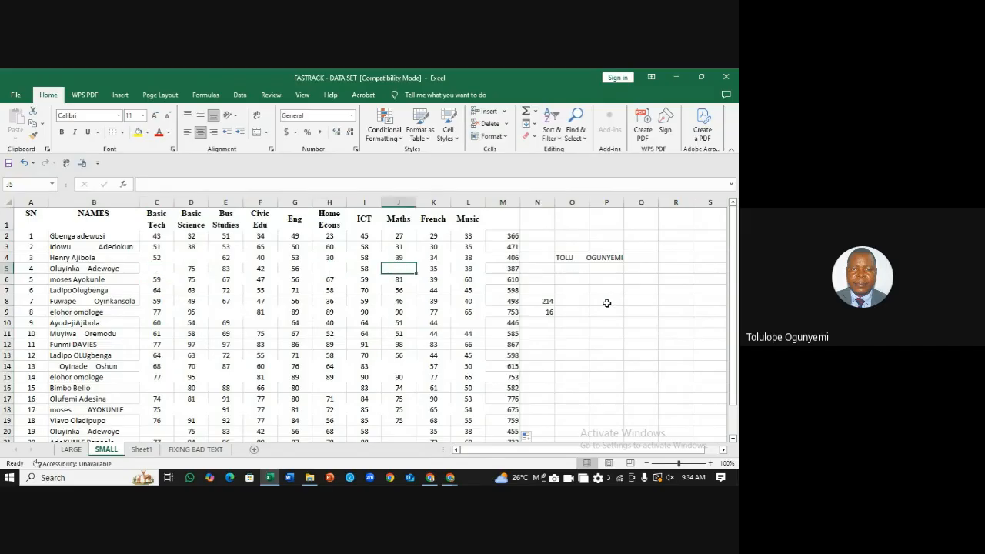
pyautogui.hotkey('ctrl', 'z')
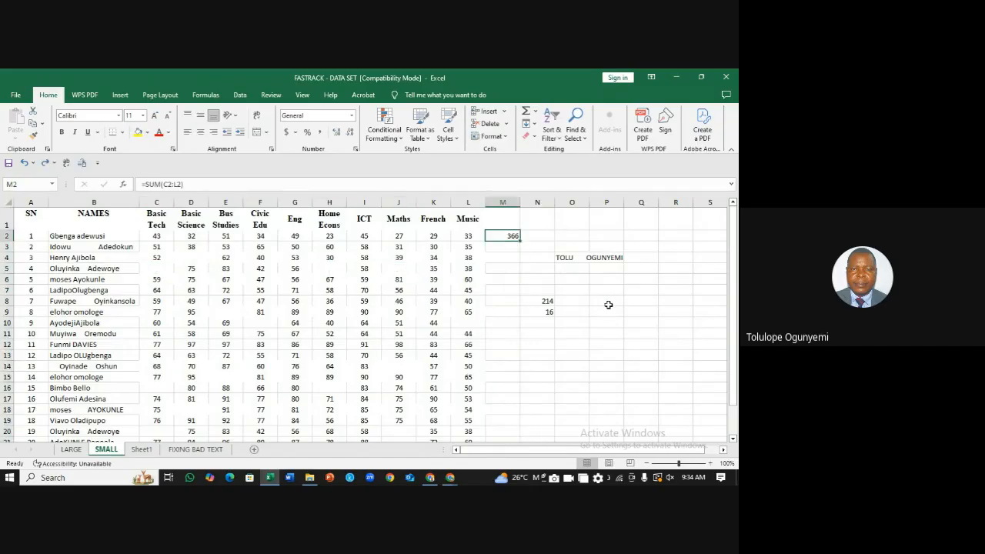
# Step: Delete the 366 SUM formula from M2
pyautogui.press('Delete')
pyautogui.click(550, 240)
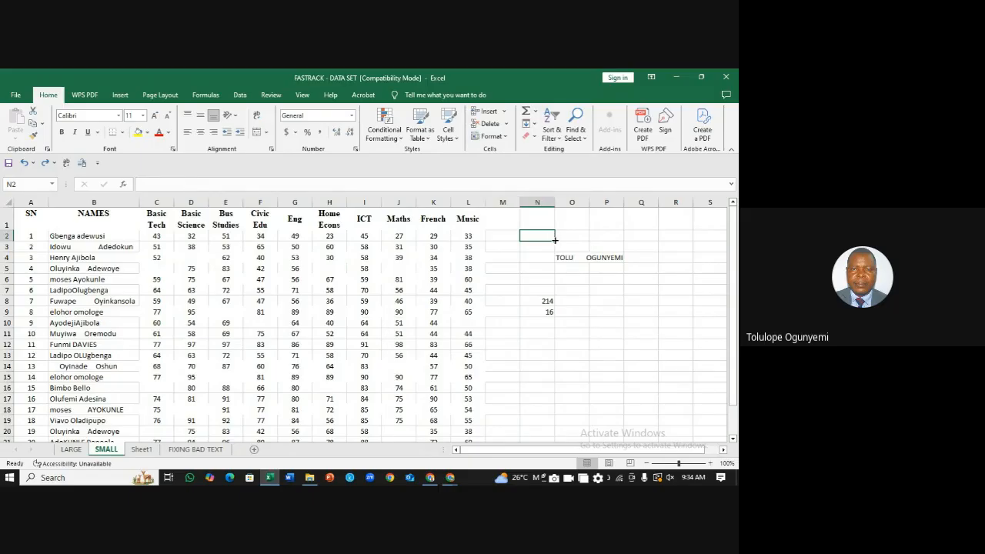
pyautogui.click(609, 245)
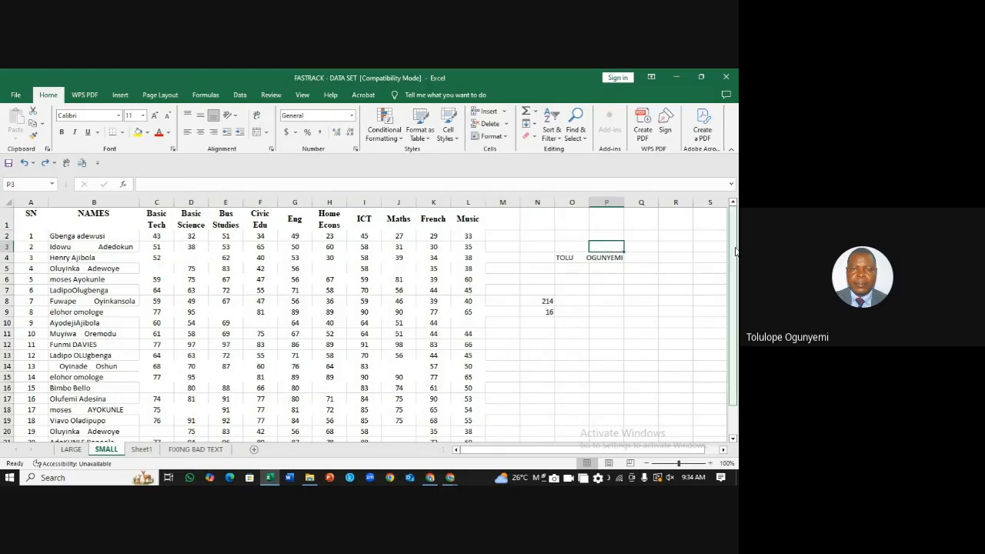
pyautogui.moveTo(736, 251)
pyautogui.mouseDown()
pyautogui.moveTo(735, 266)
pyautogui.moveTo(722, 243)
pyautogui.mouseUp()
# Step: Review the cells around the results and the blank score cells D4, C5 and H5
pyautogui.click(531, 248)
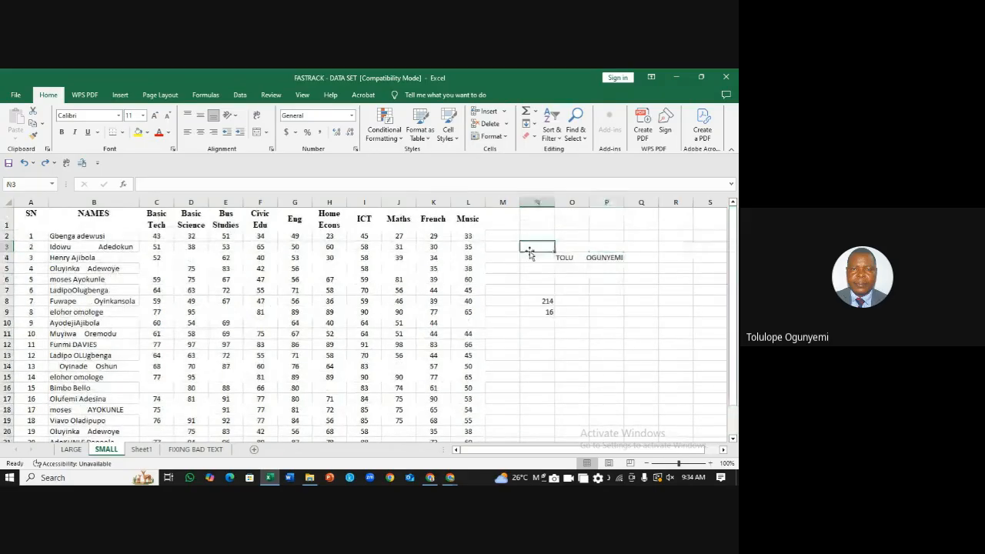
pyautogui.click(529, 235)
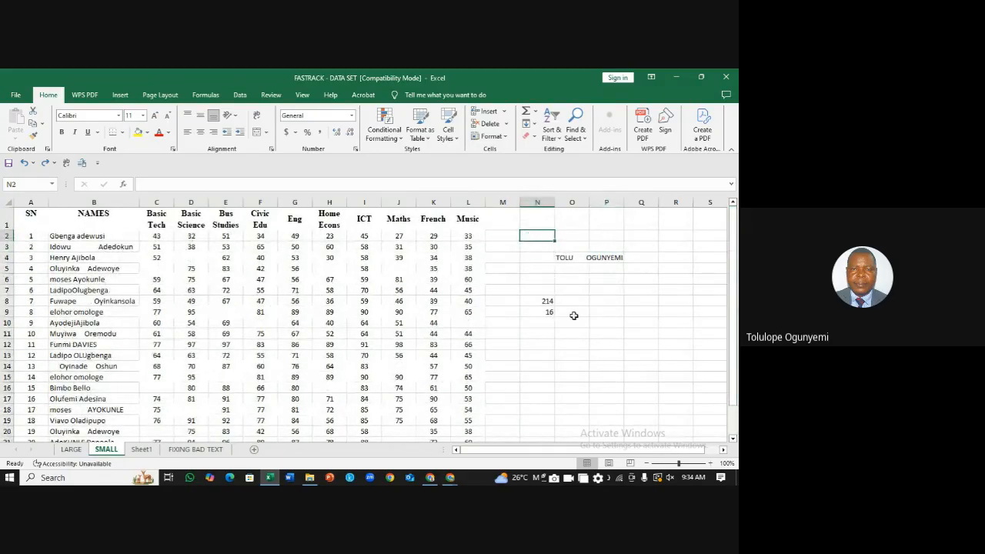
pyautogui.click(623, 334)
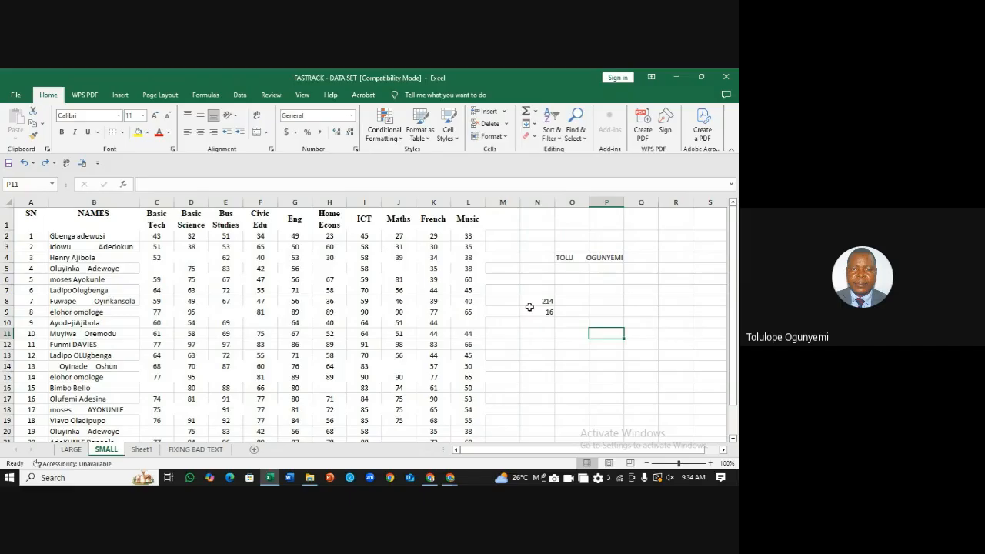
pyautogui.click(182, 260)
pyautogui.click(158, 266)
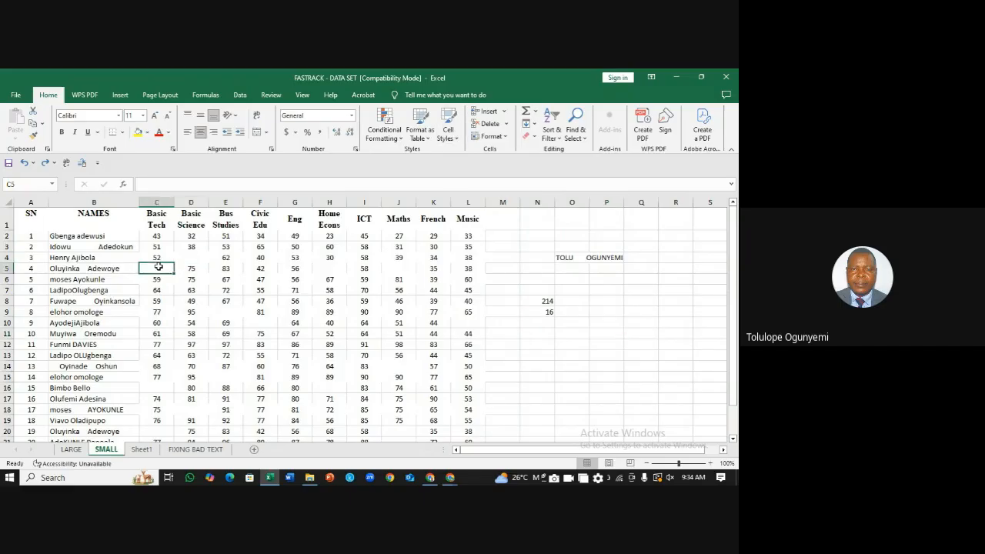
pyautogui.click(332, 268)
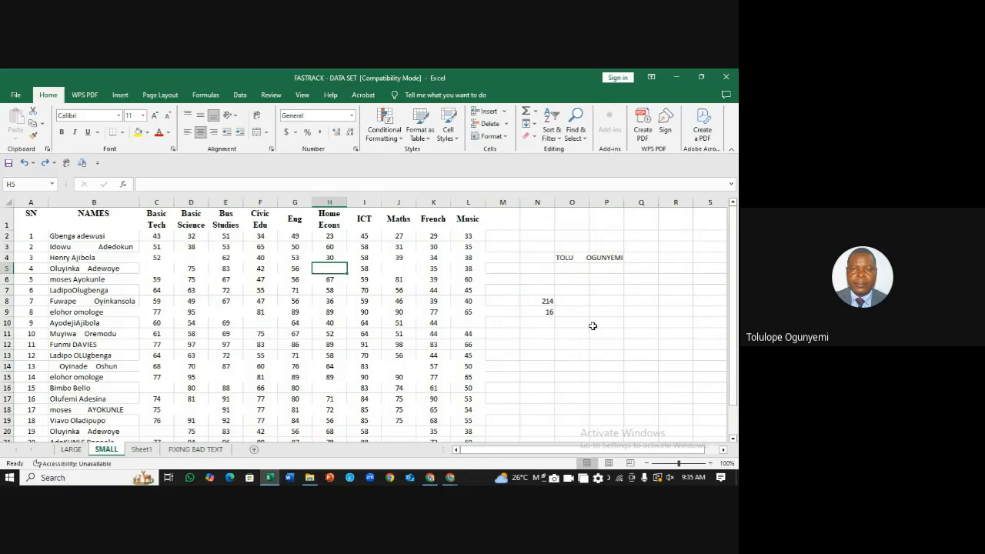
# Step: Pick cell M1, just right of the Music column, for the new heading
pyautogui.click(593, 323)
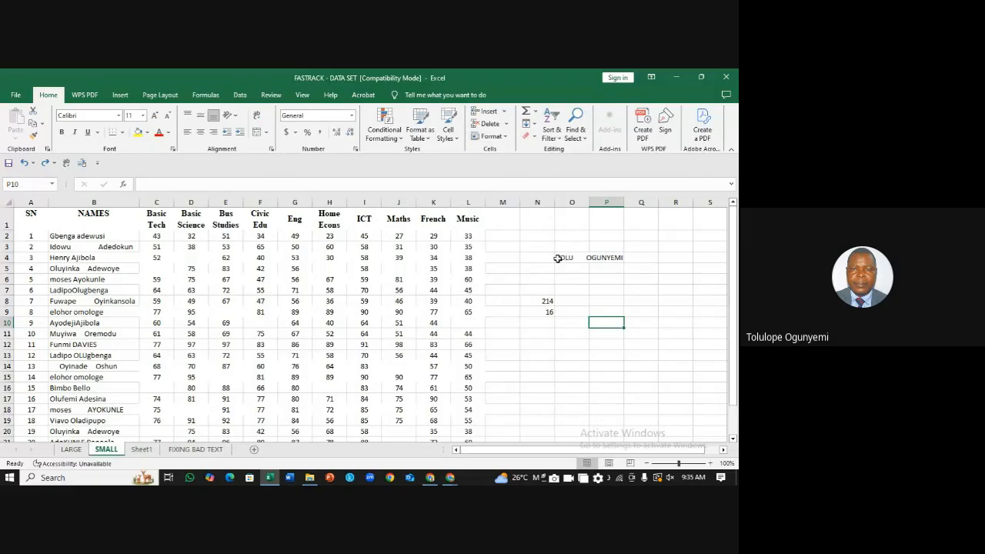
pyautogui.click(506, 238)
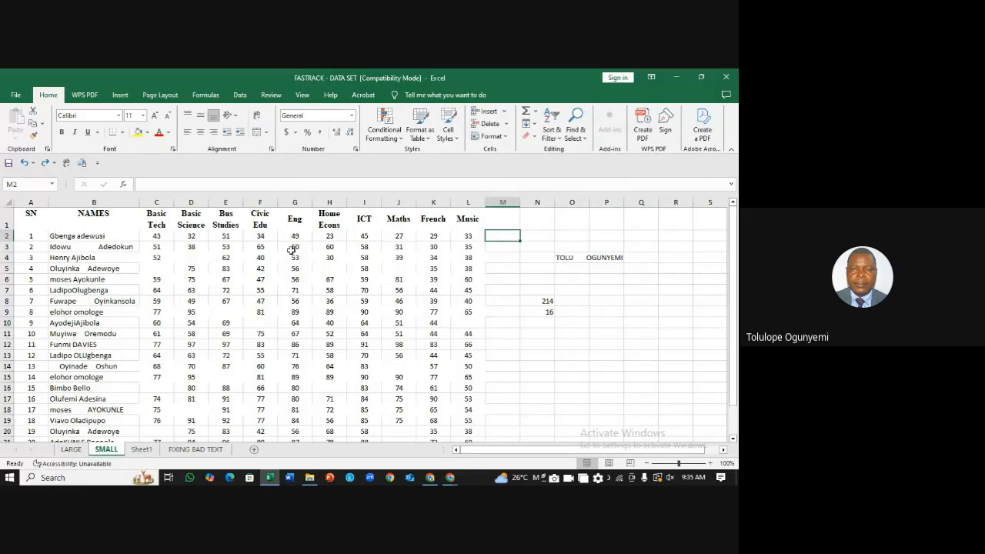
pyautogui.click(508, 237)
pyautogui.click(514, 225)
pyautogui.click(535, 227)
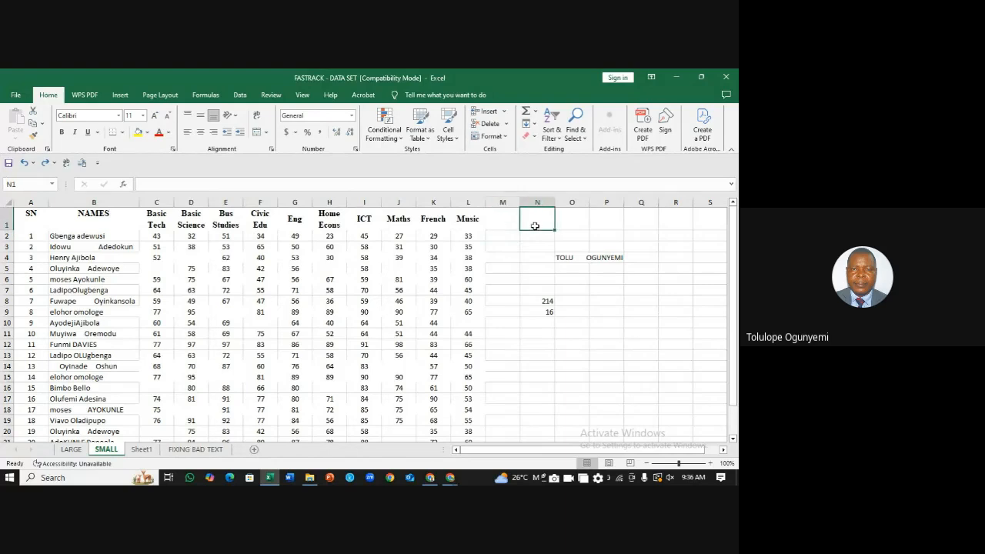
pyautogui.click(501, 223)
# Step: Head M1 'total' and N1 'average'
pyautogui.write('to')
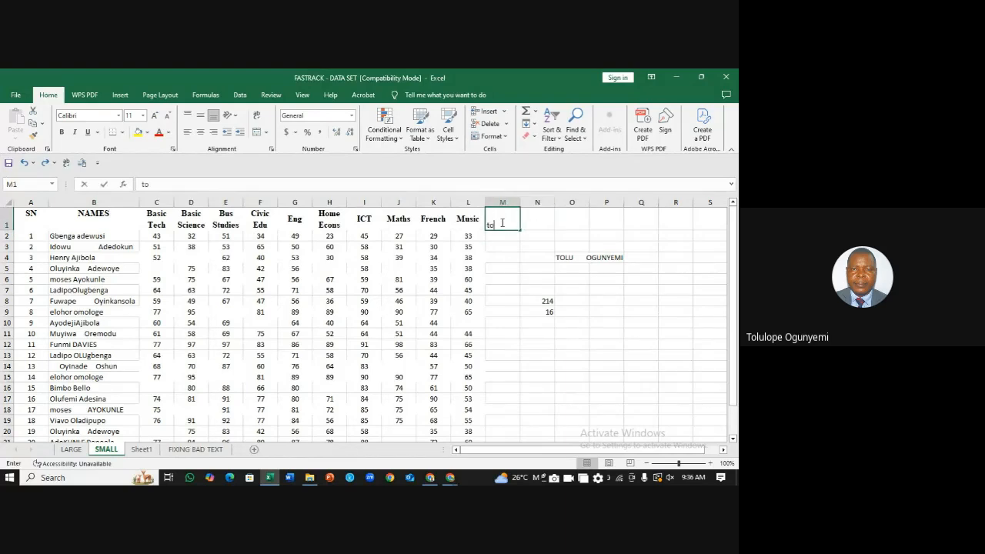
pyautogui.write('tal')
pyautogui.press('Tab')
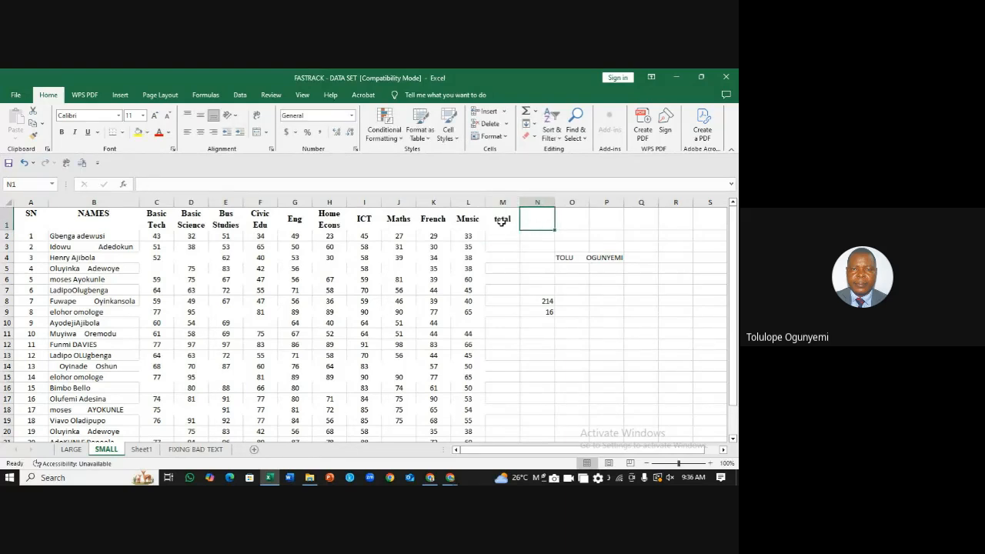
pyautogui.write('averag')
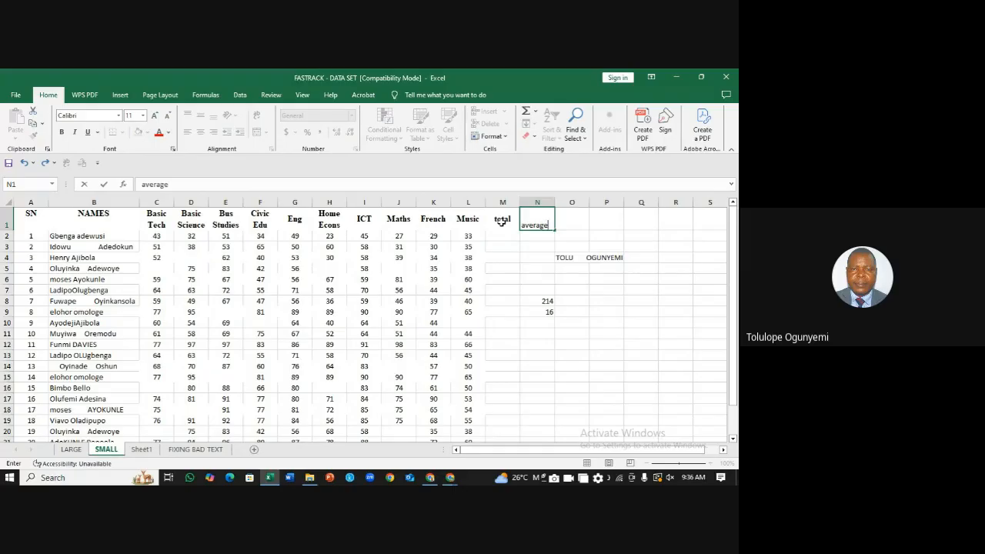
pyautogui.write('e')
pyautogui.click(572, 228)
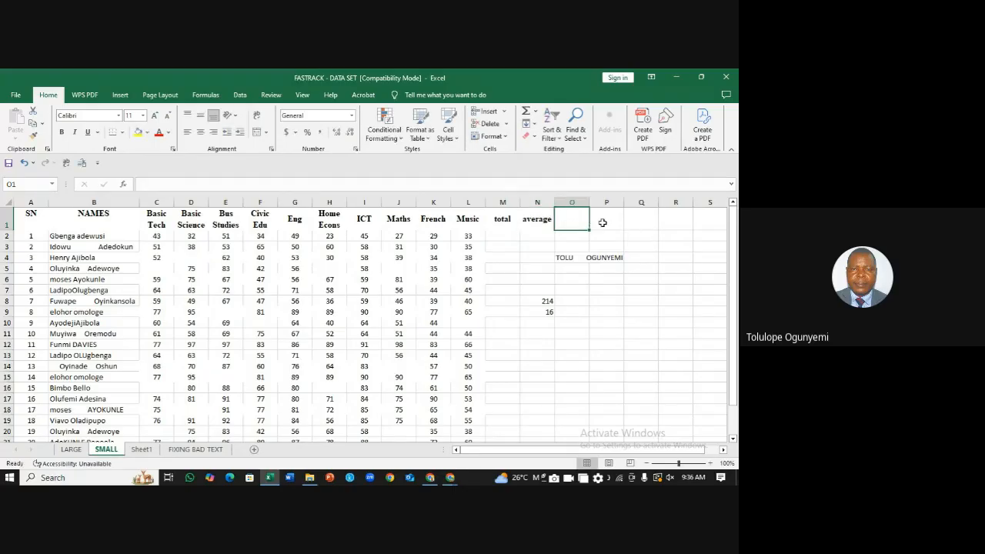
# Step: Look over the cells beside the table, selecting the block N4:O10
pyautogui.click(602, 223)
pyautogui.click(632, 221)
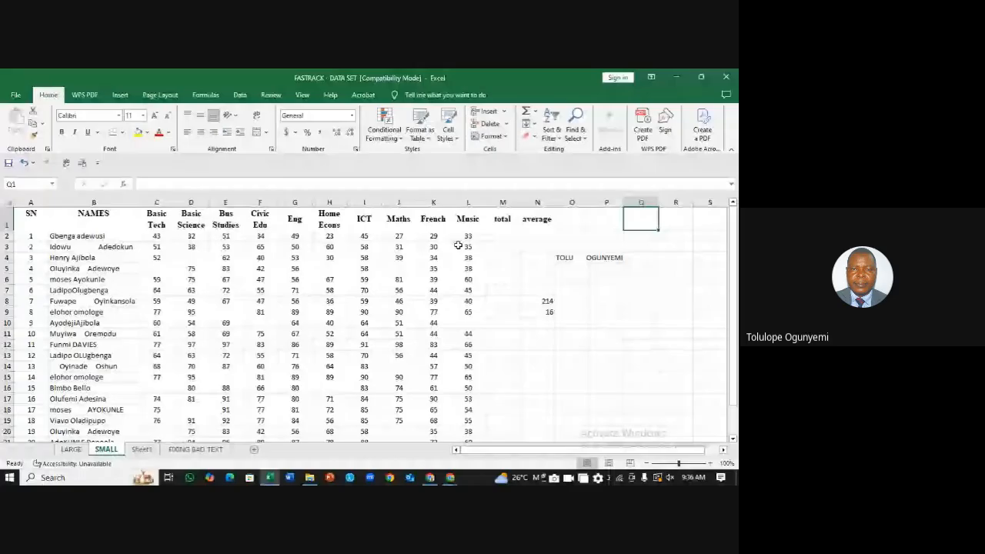
pyautogui.click(573, 236)
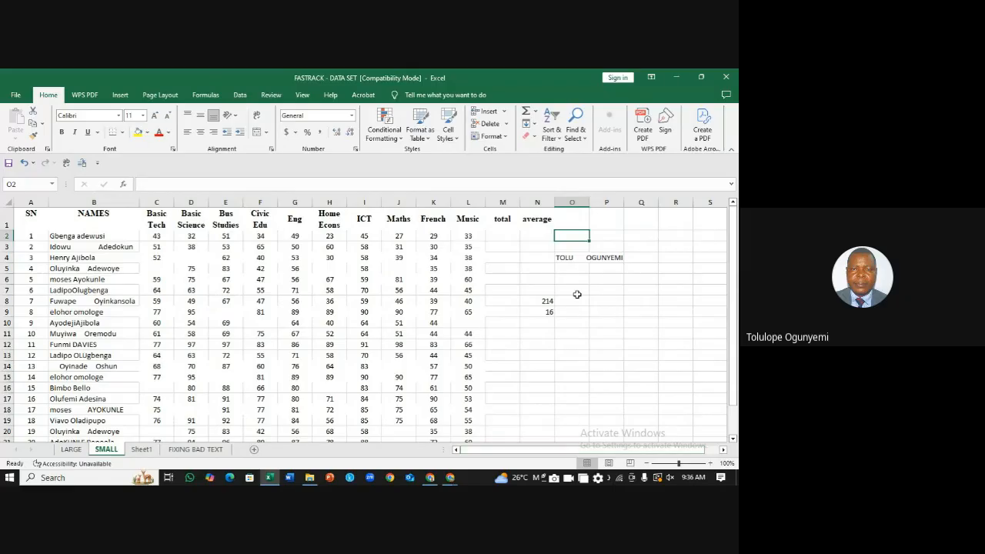
pyautogui.moveTo(565, 257); pyautogui.dragTo(553, 318)
pyautogui.click(618, 323)
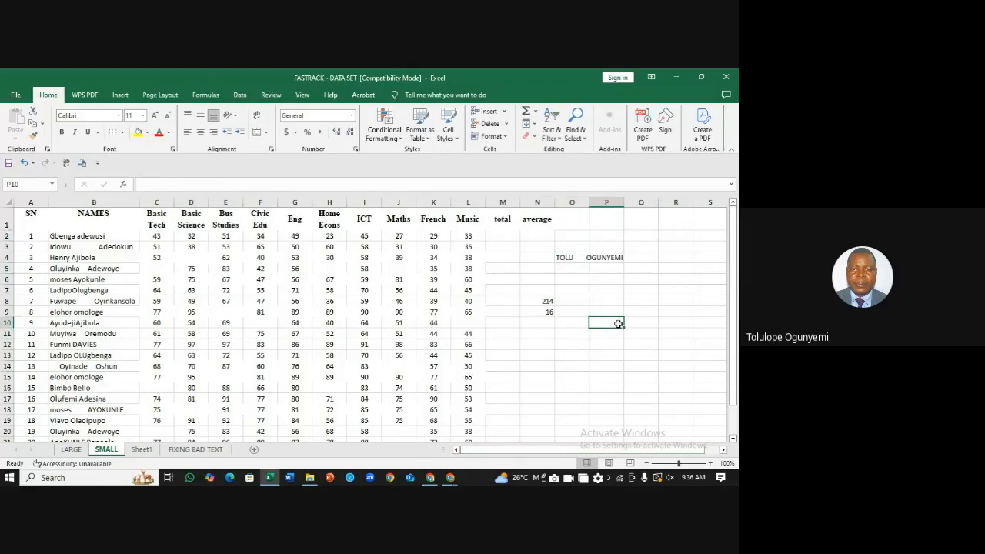
# Step: Delete the stray name in O4 and the COUNT formula in N8, then check N9 holding 16
pyautogui.click(564, 260)
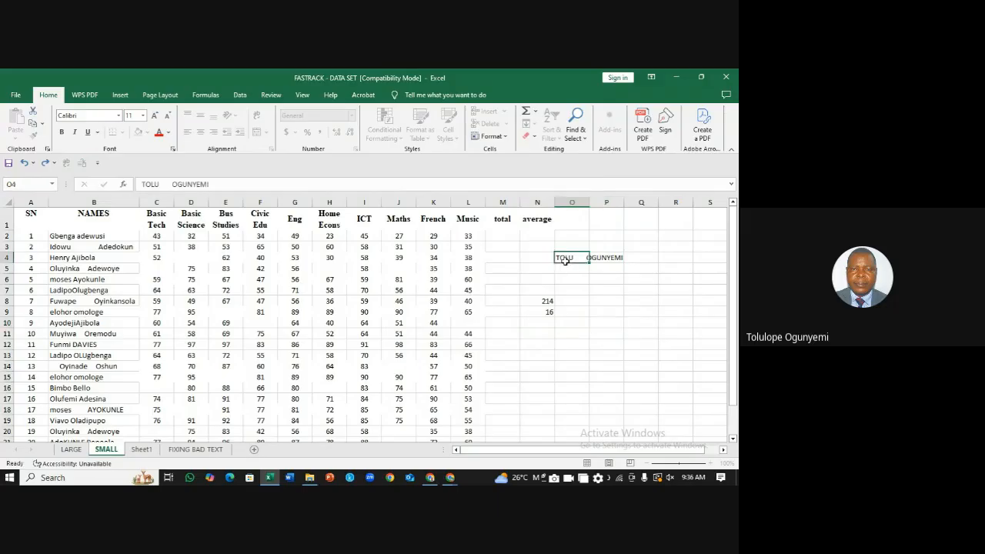
pyautogui.press('Delete')
pyautogui.click(548, 301)
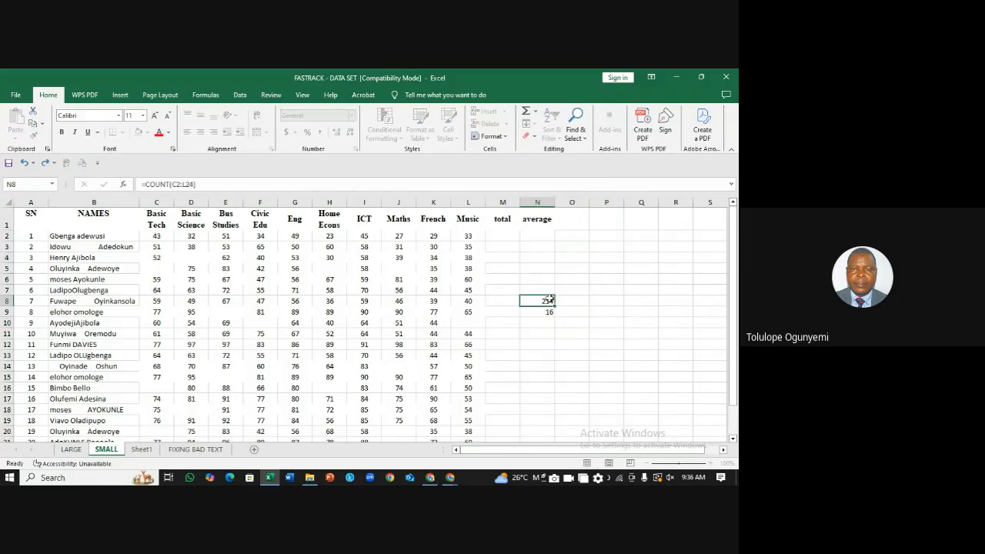
pyautogui.doubleClick(549, 300)
pyautogui.hotkey('shift', 'Home')
pyautogui.press('BackSpace')
pyautogui.click(543, 315)
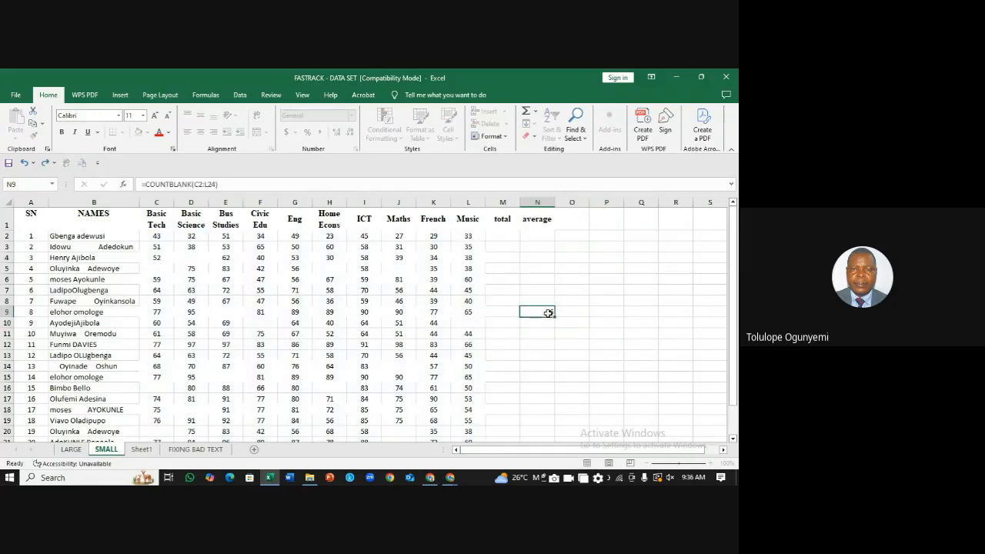
pyautogui.click(614, 293)
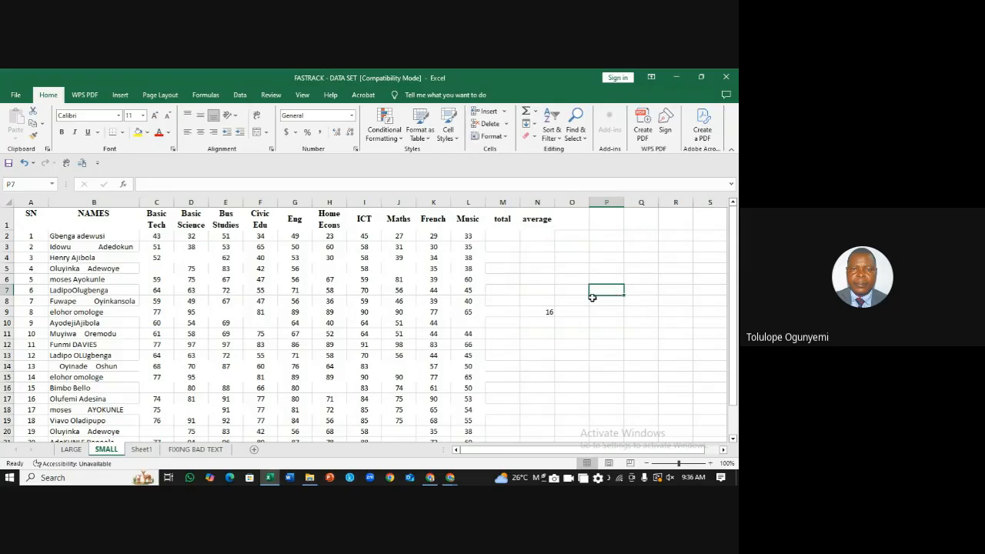
pyautogui.click(558, 313)
pyautogui.click(544, 313)
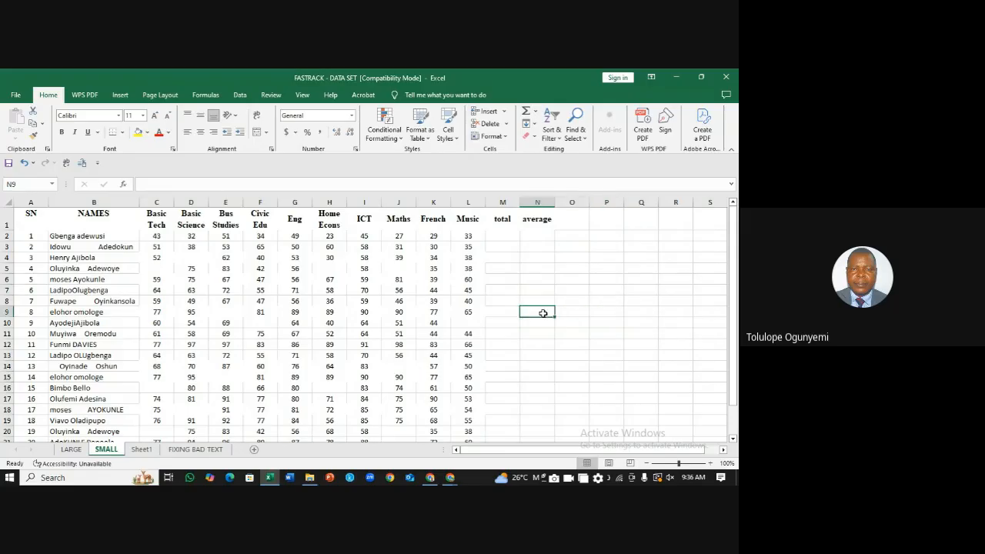
pyautogui.click(571, 296)
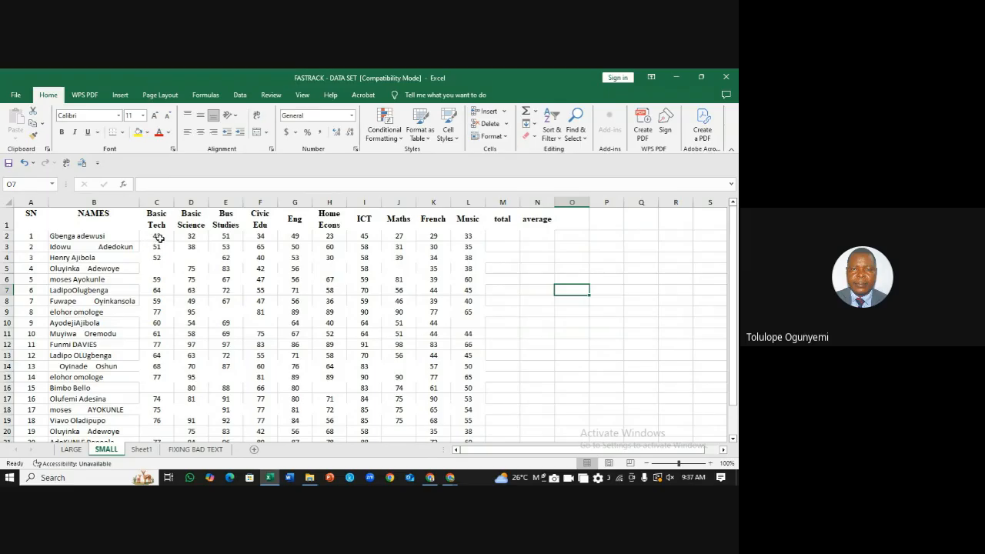
pyautogui.moveTo(159, 238); pyautogui.dragTo(459, 222)
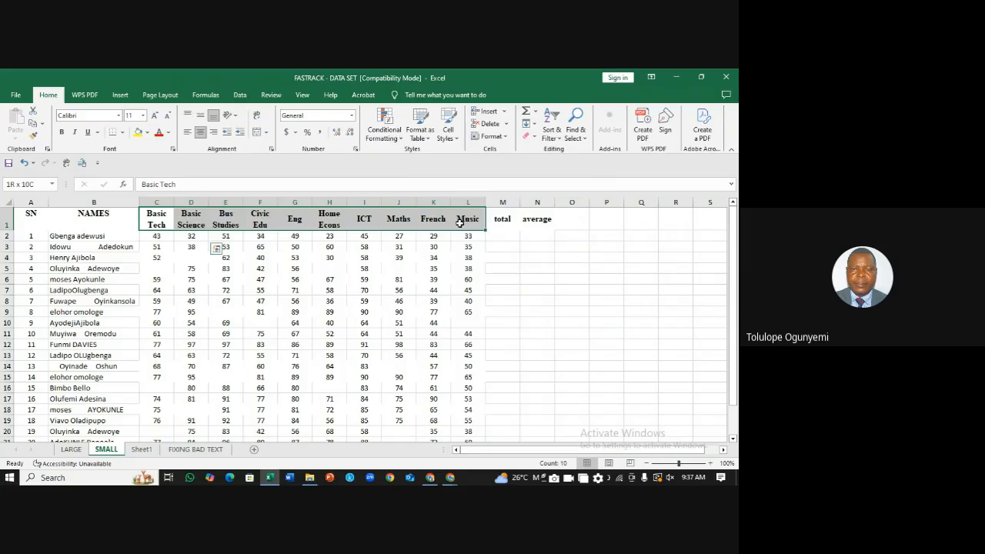
pyautogui.moveTo(460, 222); pyautogui.dragTo(460, 222)
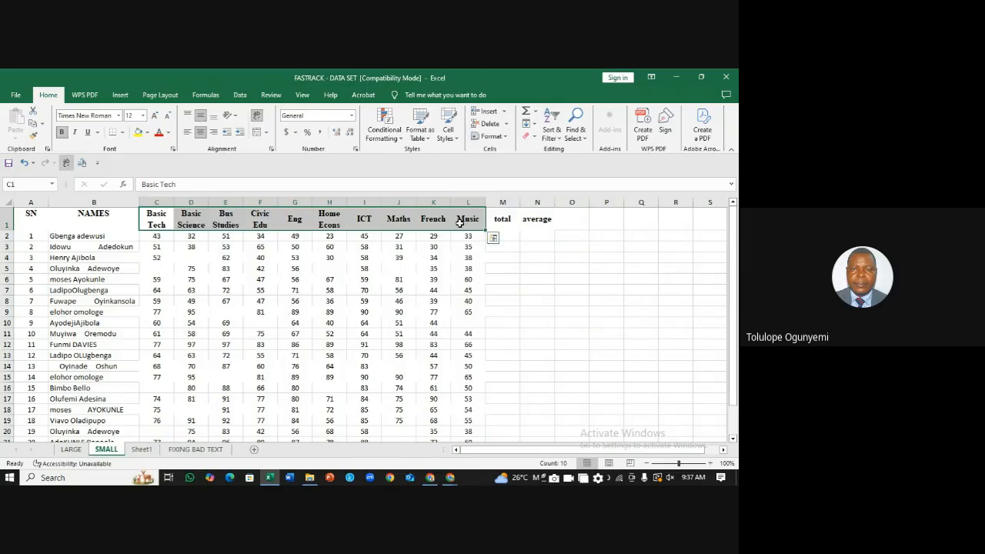
pyautogui.click(81, 237)
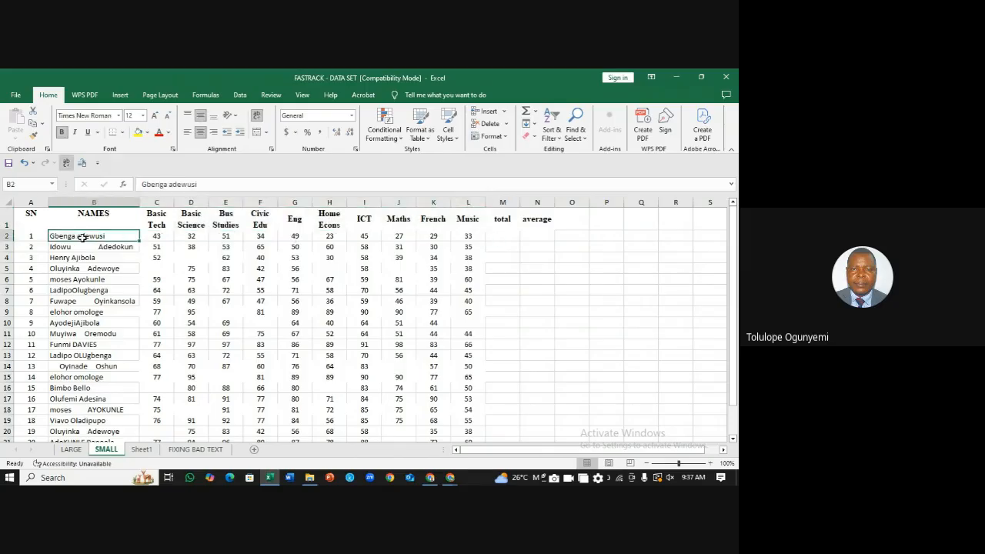
pyautogui.moveTo(80, 238); pyautogui.dragTo(468, 222)
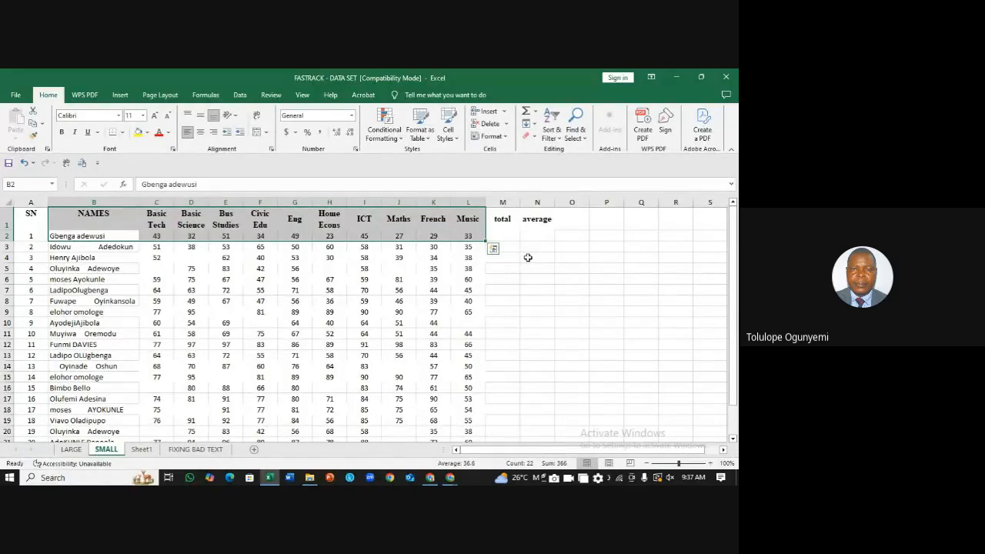
pyautogui.click(535, 267)
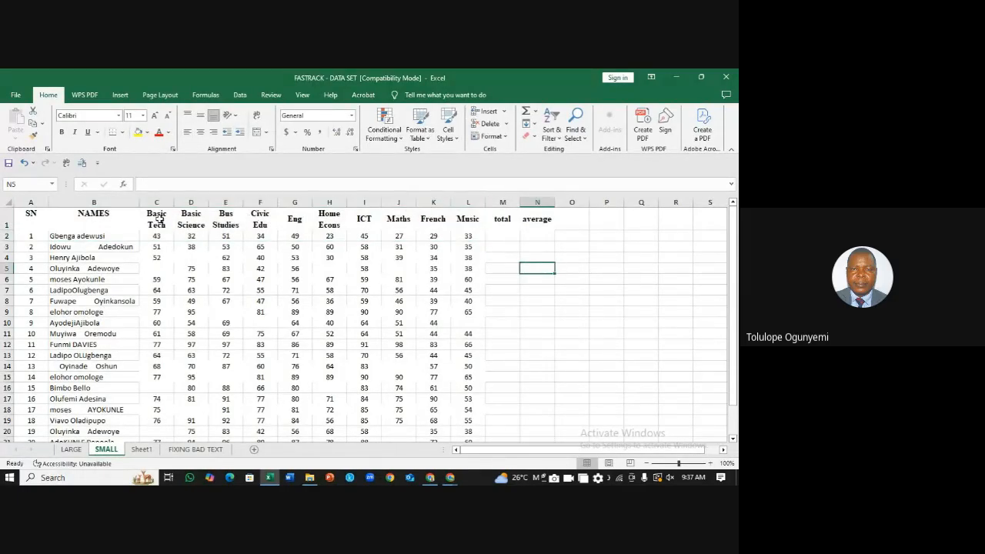
pyautogui.moveTo(158, 219); pyautogui.dragTo(468, 221)
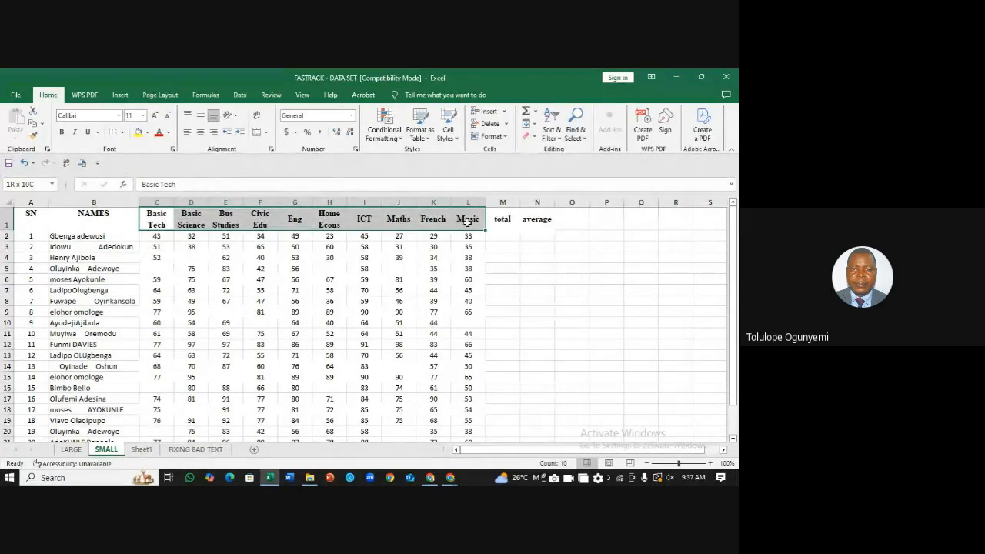
pyautogui.click(533, 241)
pyautogui.moveTo(533, 241); pyautogui.dragTo(548, 426)
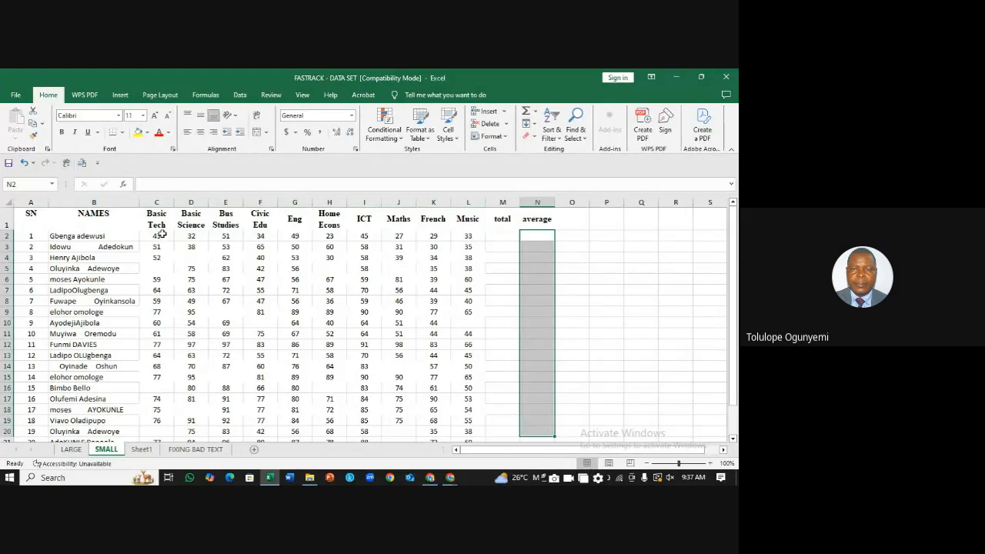
pyautogui.moveTo(161, 234); pyautogui.dragTo(455, 237)
pyautogui.moveTo(583, 238); pyautogui.dragTo(599, 405)
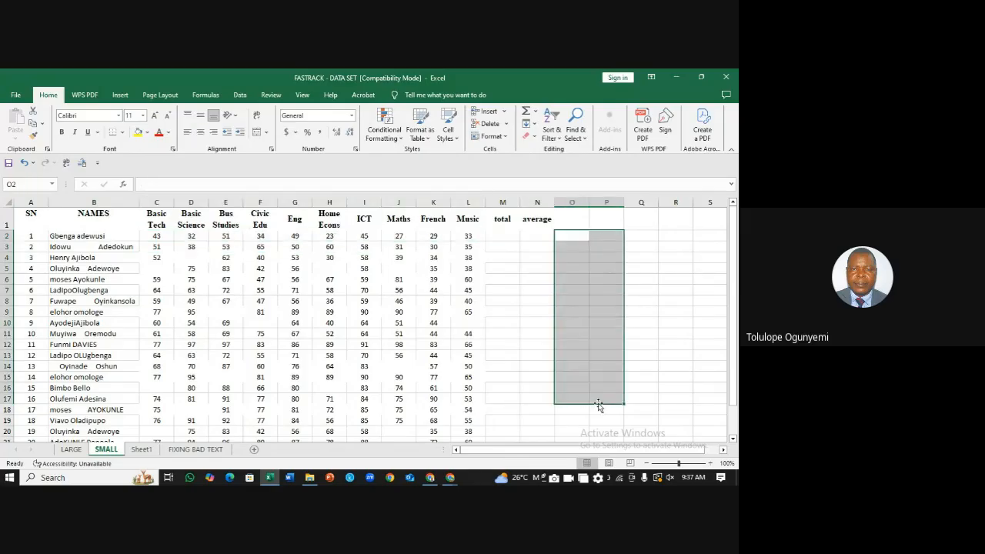
pyautogui.click(576, 239)
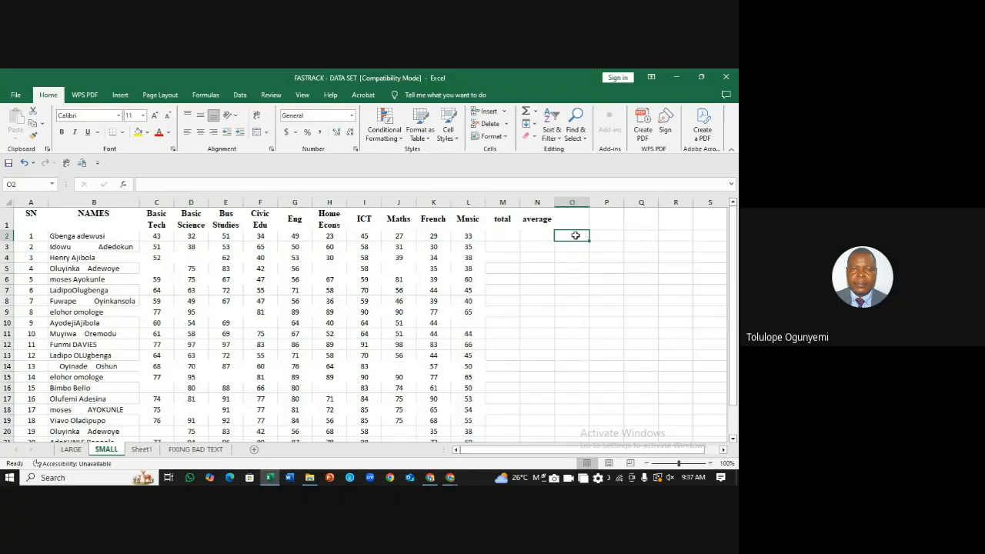
pyautogui.click(607, 223)
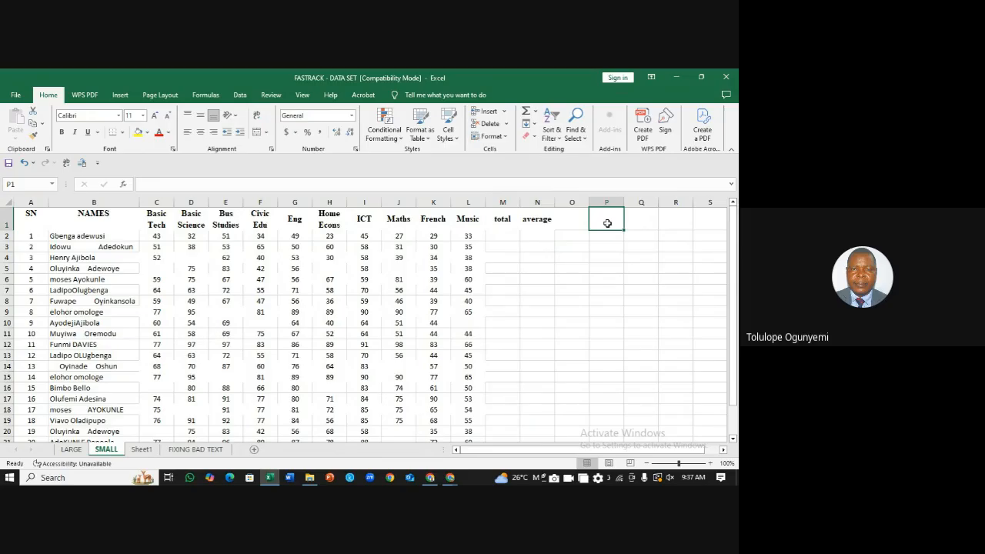
pyautogui.write('SUNBJ')
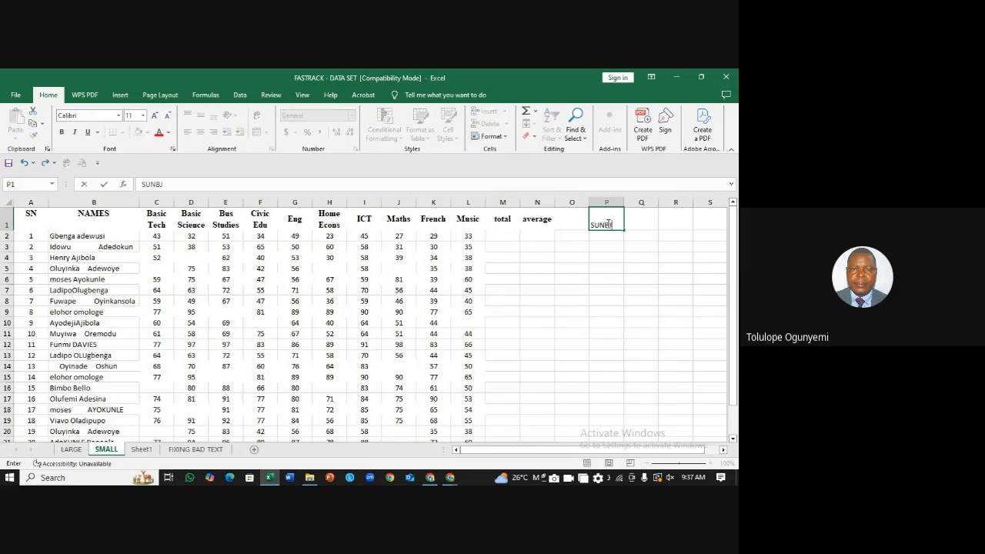
pyautogui.write('ECTS')
pyautogui.click(638, 222)
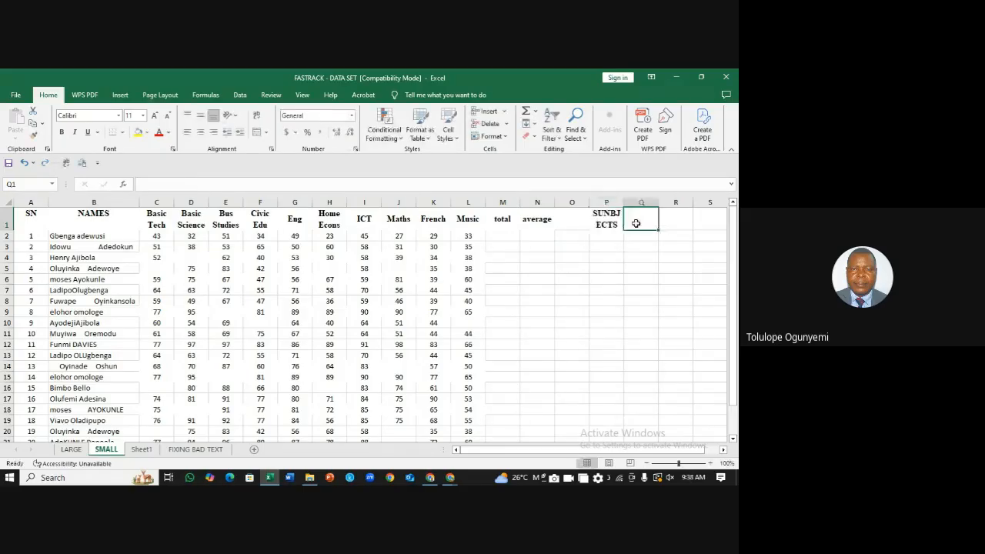
pyautogui.write('SCORES')
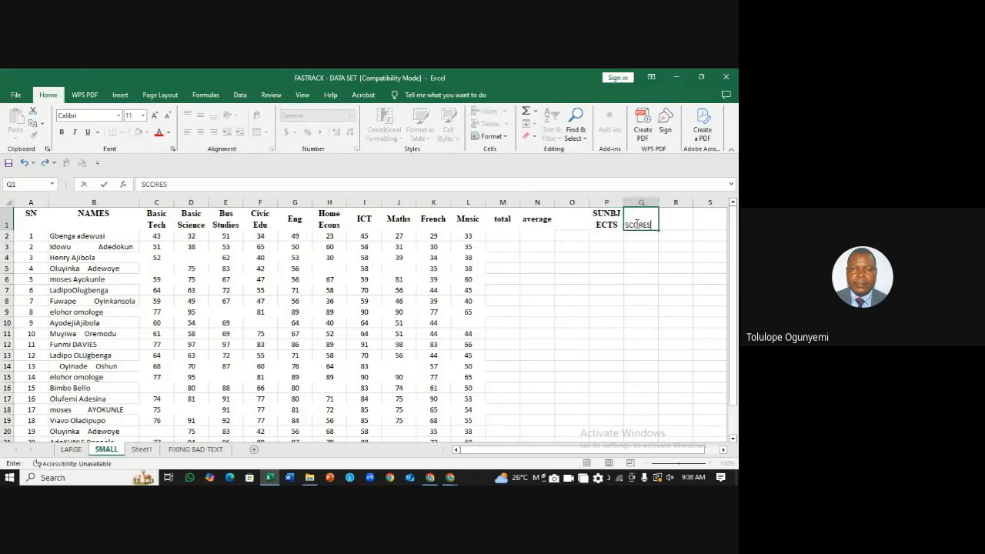
pyautogui.click(660, 245)
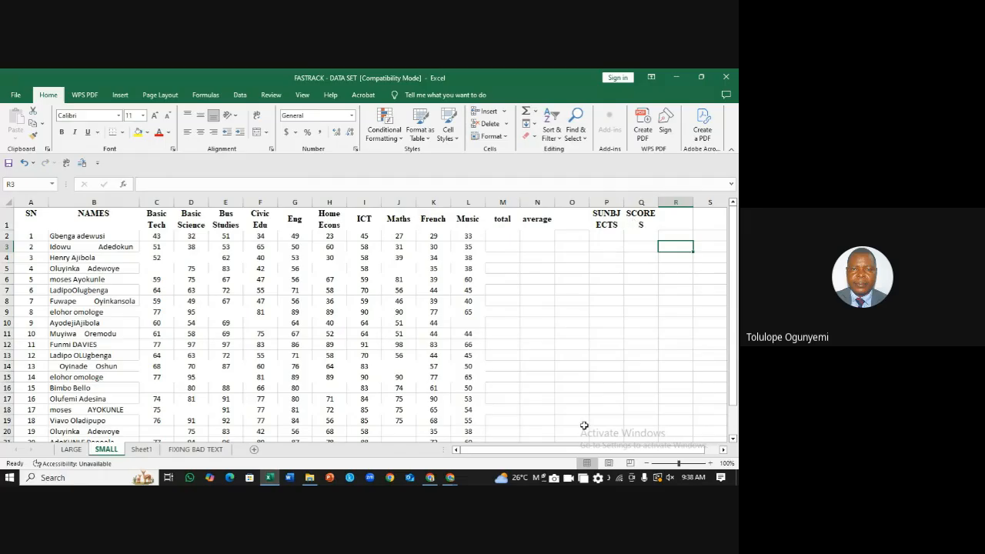
pyautogui.moveTo(600, 452); pyautogui.dragTo(629, 453)
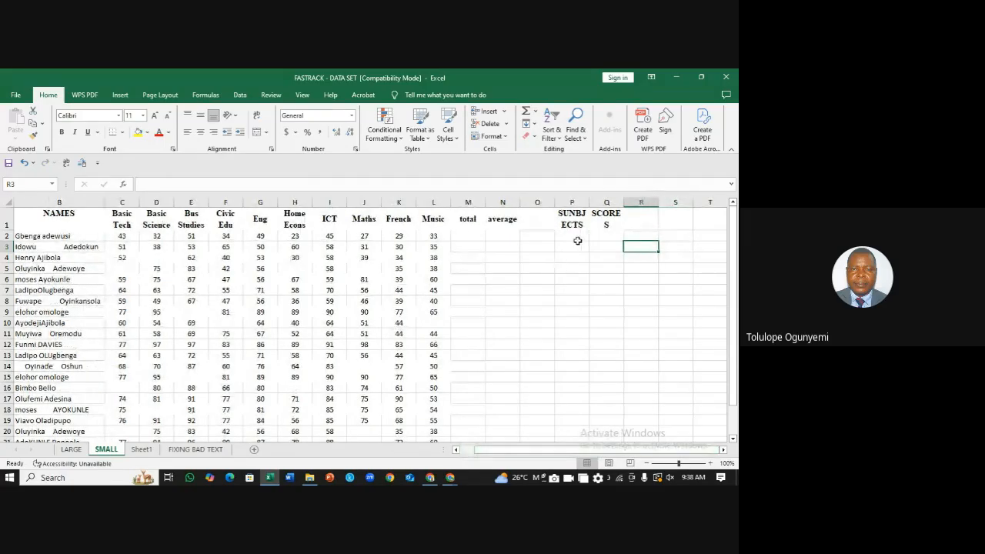
pyautogui.moveTo(590, 201); pyautogui.dragTo(587, 202)
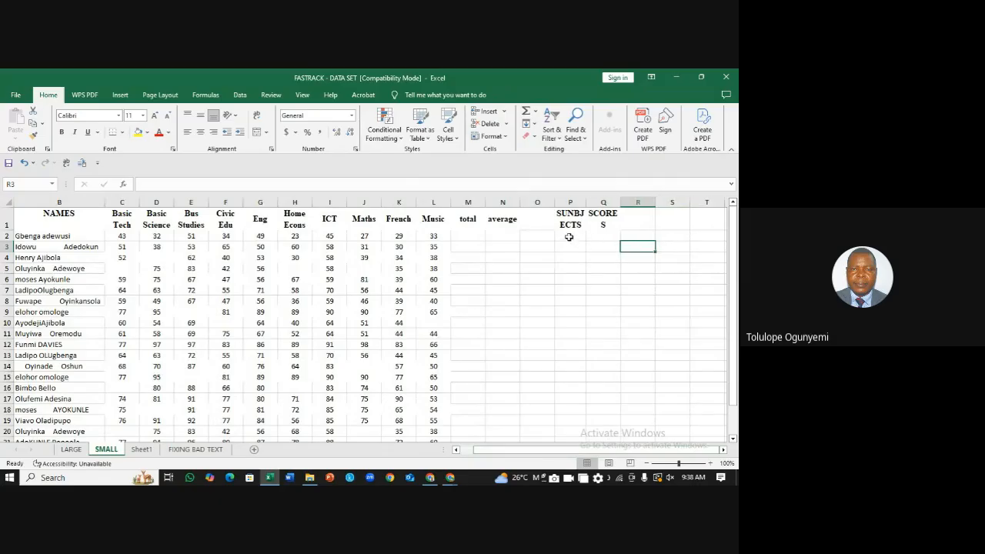
pyautogui.click(569, 237)
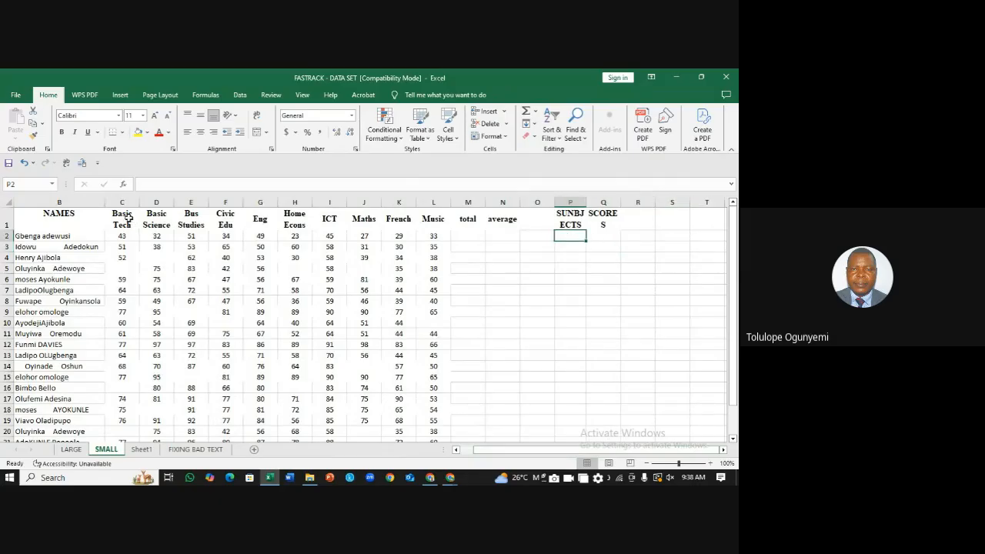
pyautogui.moveTo(128, 218); pyautogui.dragTo(435, 221)
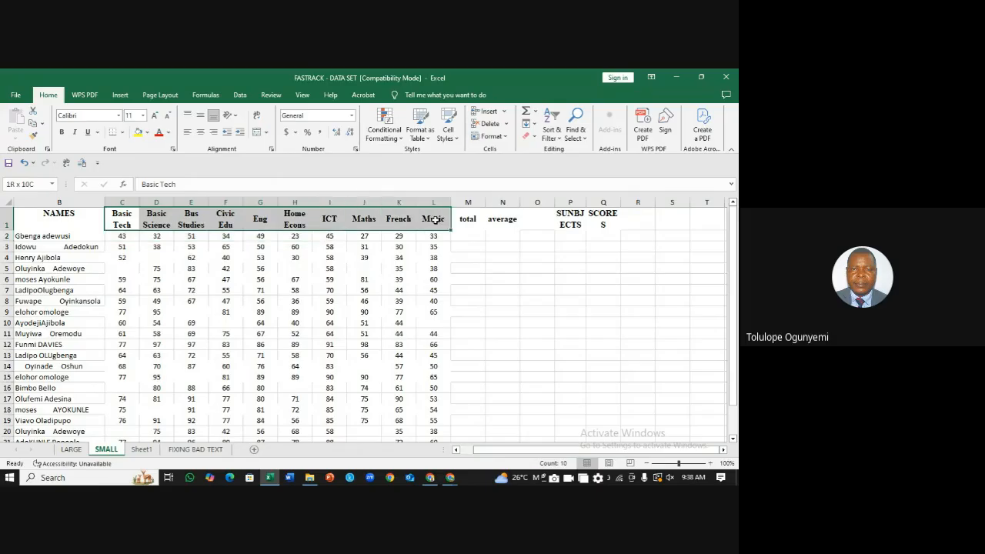
pyautogui.moveTo(574, 238); pyautogui.dragTo(582, 389)
pyautogui.moveTo(651, 285); pyautogui.dragTo(572, 235)
pyautogui.click(572, 239)
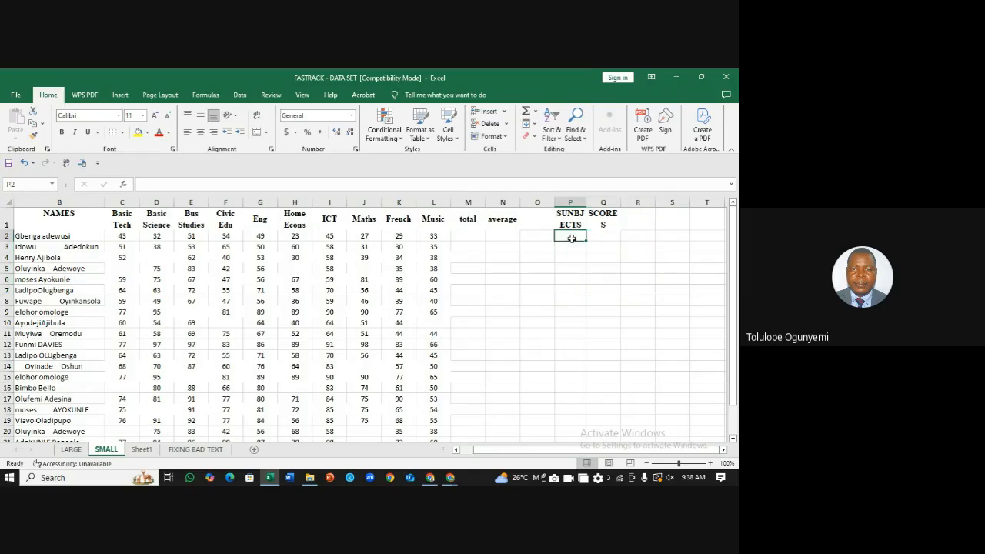
pyautogui.write('B')
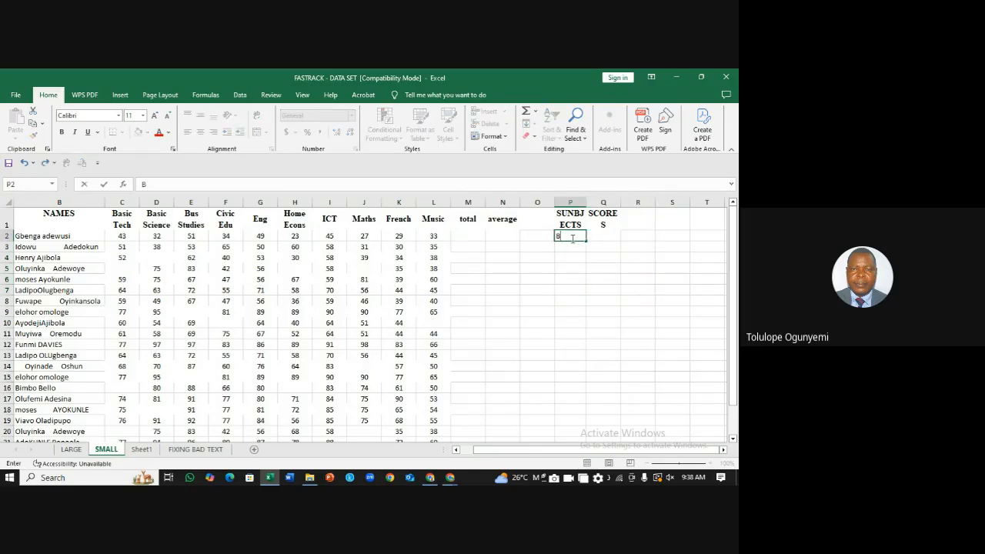
pyautogui.write('sic Tech')
pyautogui.press('Return')
pyautogui.write('Ba')
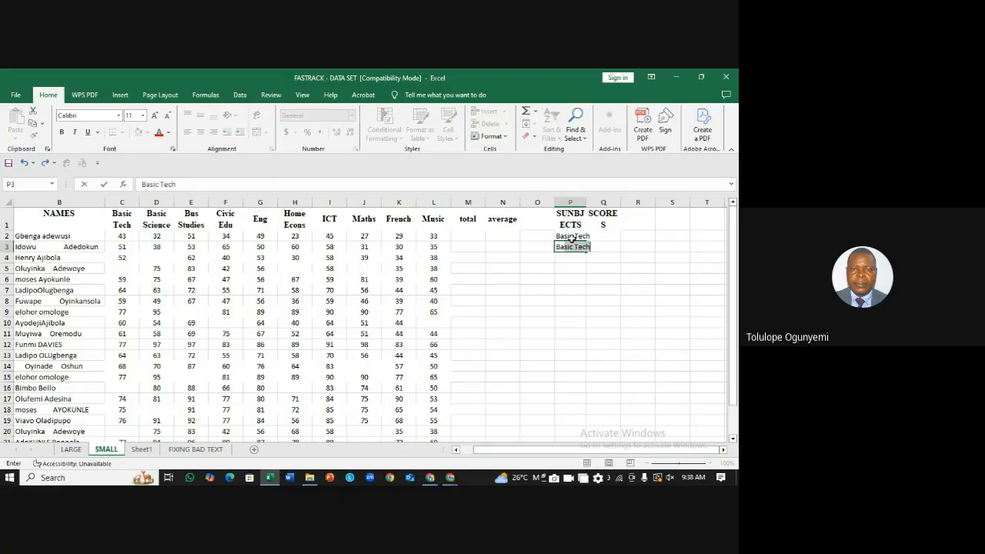
pyautogui.write('sic Science')
pyautogui.click(575, 257)
pyautogui.click(202, 221)
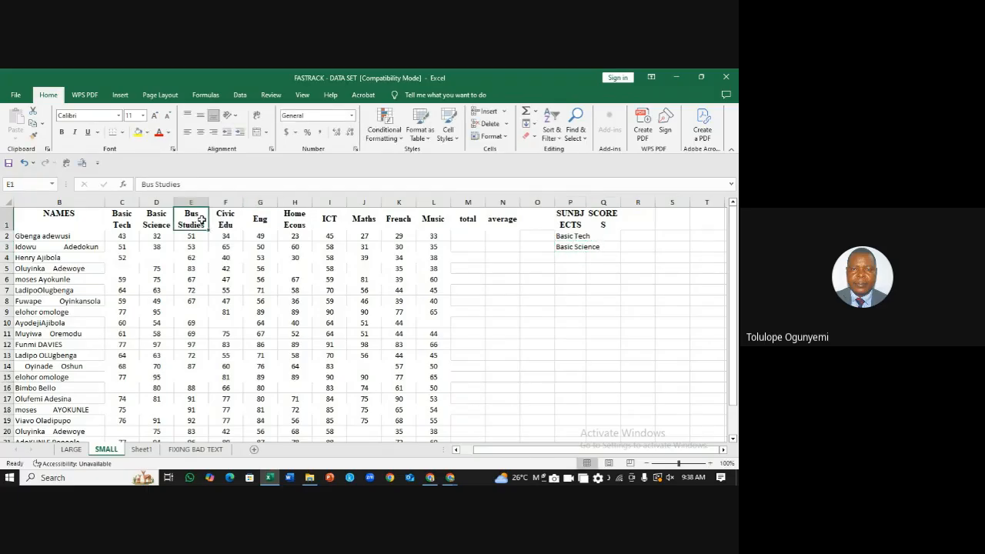
pyautogui.hotkey('ctrl', 'c')
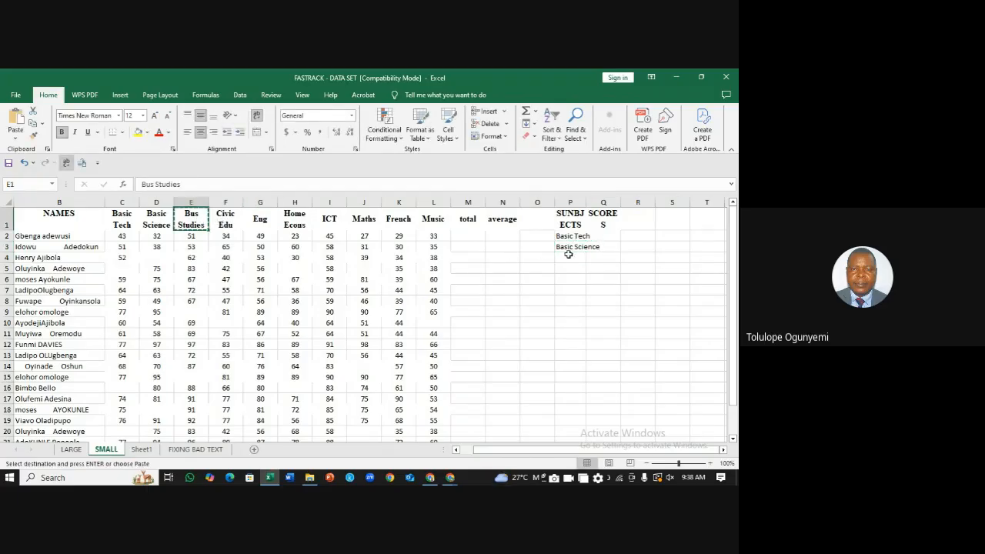
pyautogui.click(570, 257)
pyautogui.hotkey('ctrl', 'v')
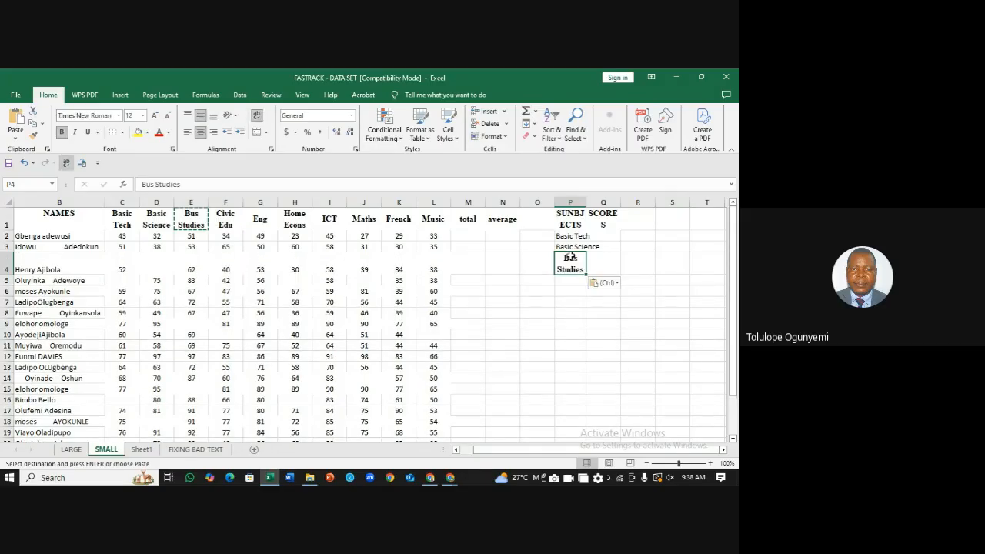
pyautogui.click(230, 220)
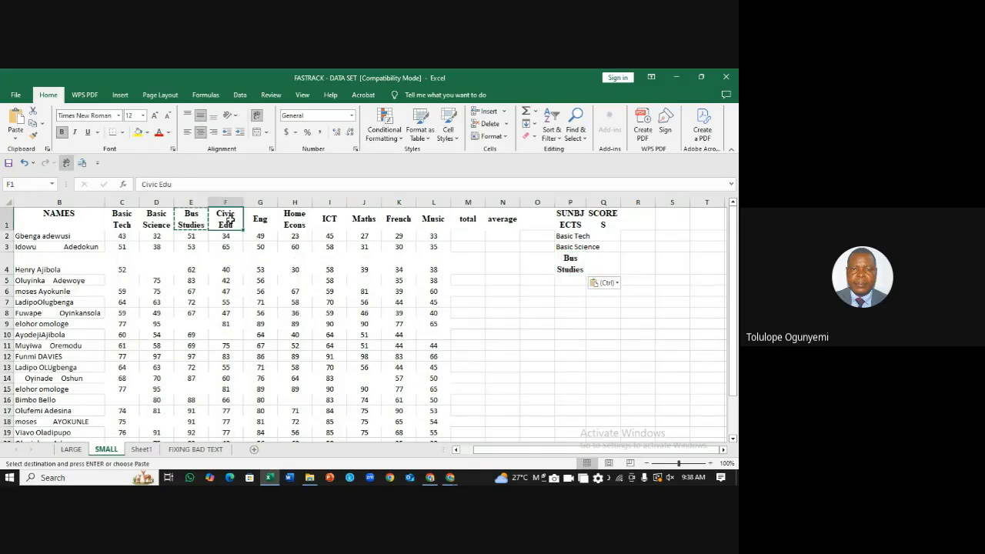
pyautogui.hotkey('ctrl', 'c')
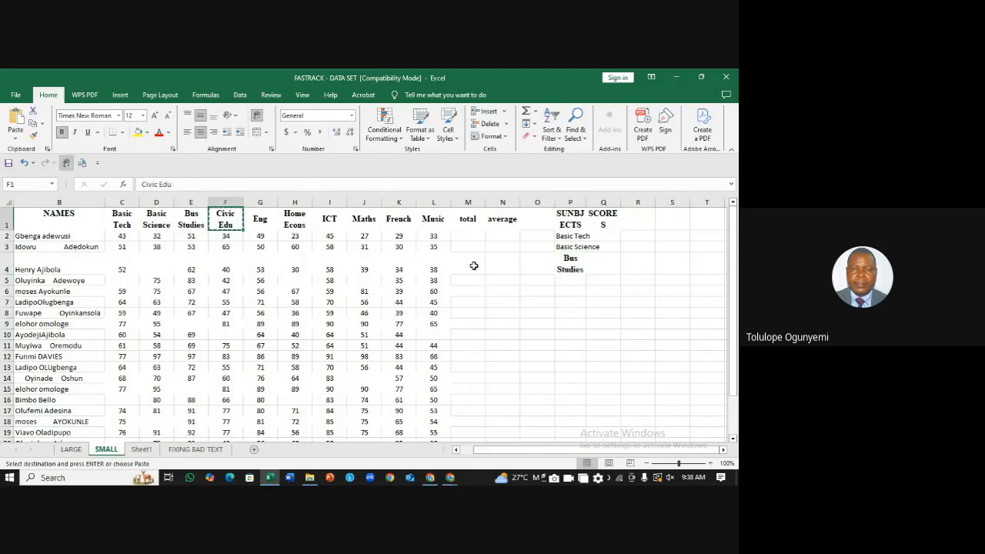
pyautogui.click(554, 277)
pyautogui.hotkey('ctrl', 'v')
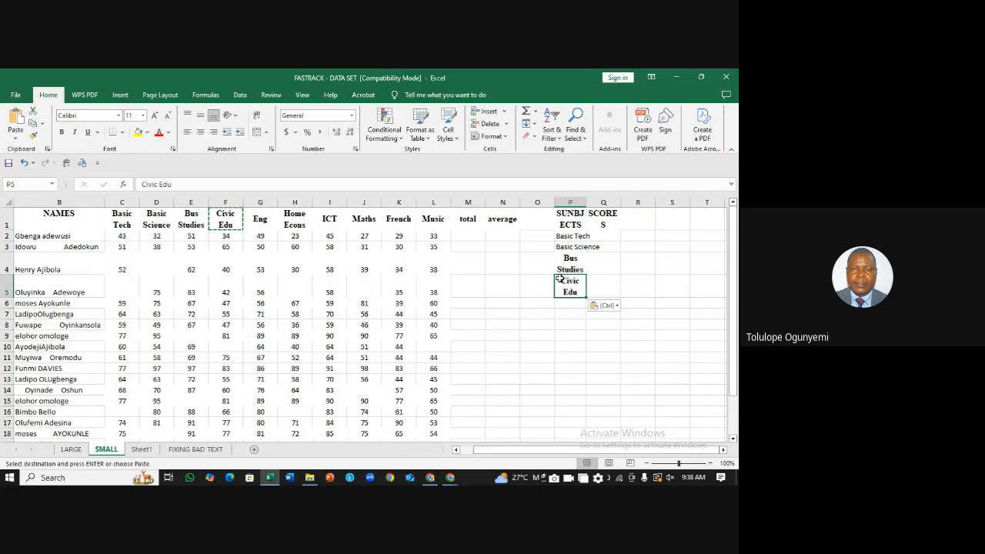
pyautogui.click(634, 283)
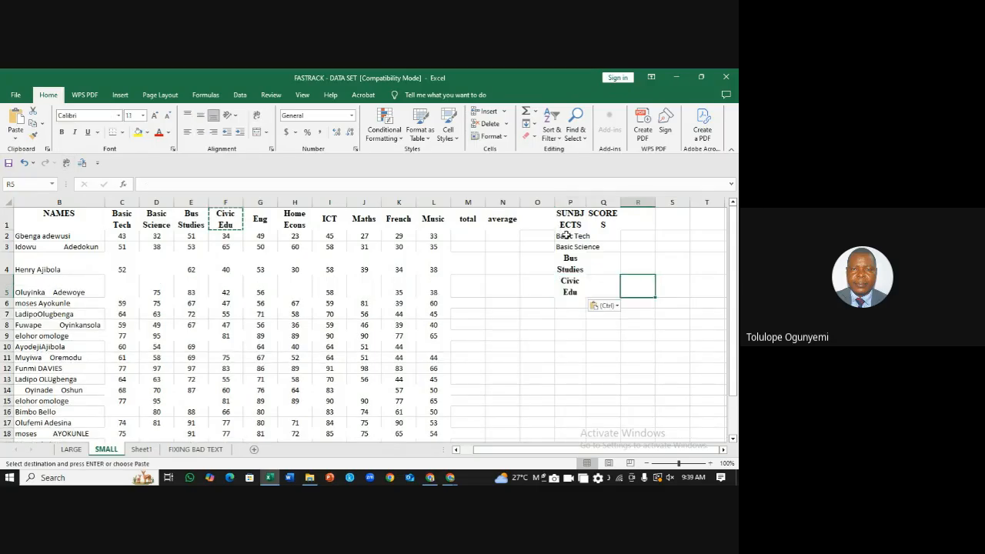
pyautogui.moveTo(567, 235); pyautogui.dragTo(574, 291)
pyautogui.press('BackSpace')
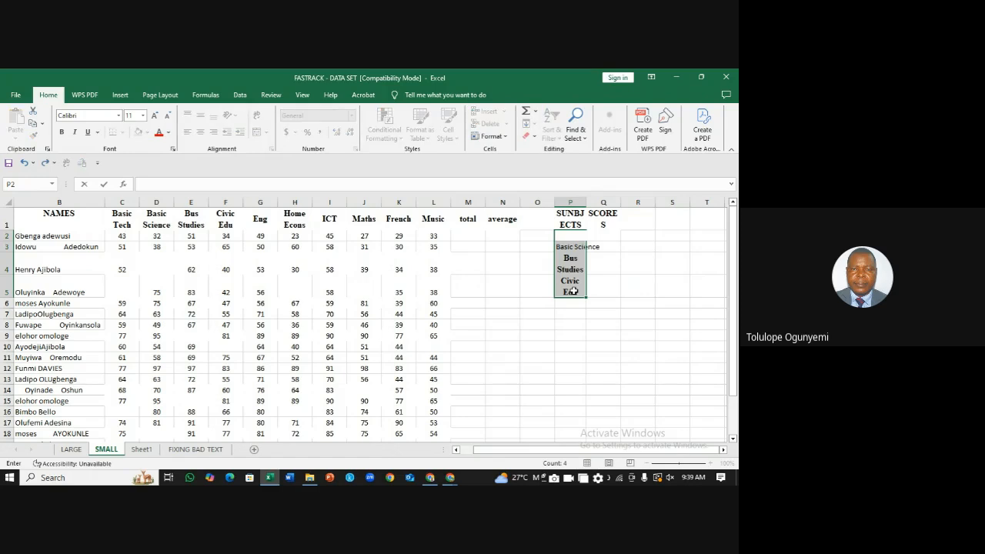
pyautogui.click(615, 266)
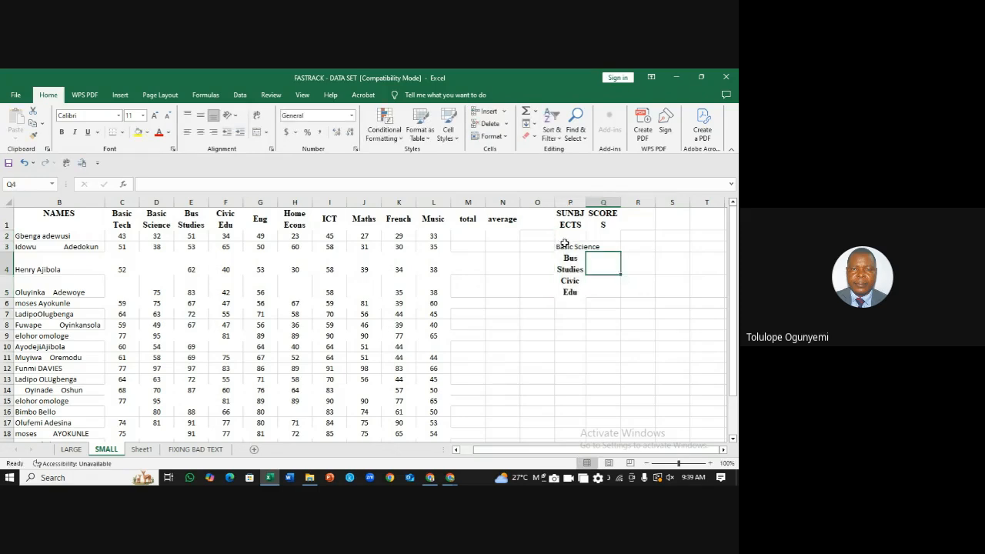
pyautogui.moveTo(566, 237); pyautogui.dragTo(568, 294)
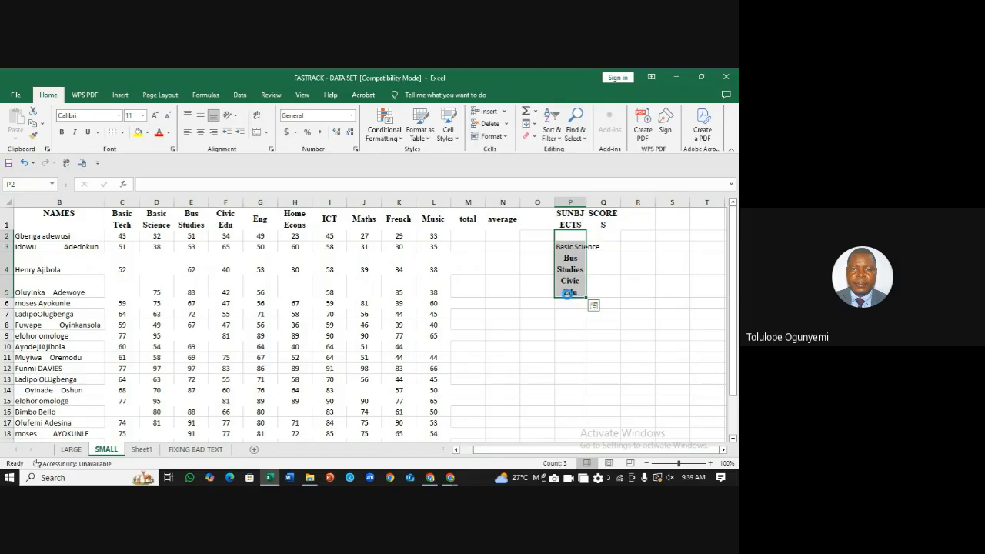
pyautogui.press('Delete')
pyautogui.click(660, 248)
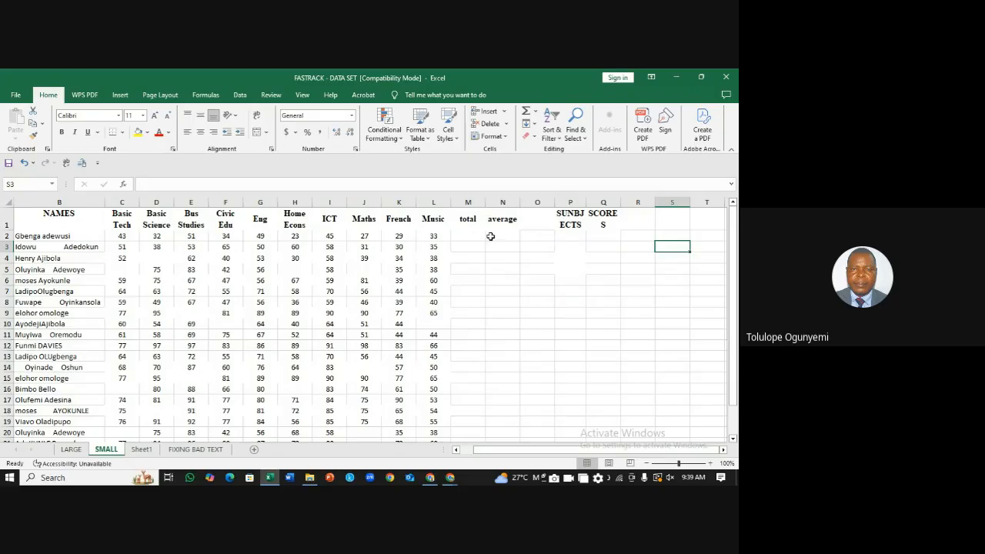
pyautogui.moveTo(126, 222); pyautogui.dragTo(424, 220)
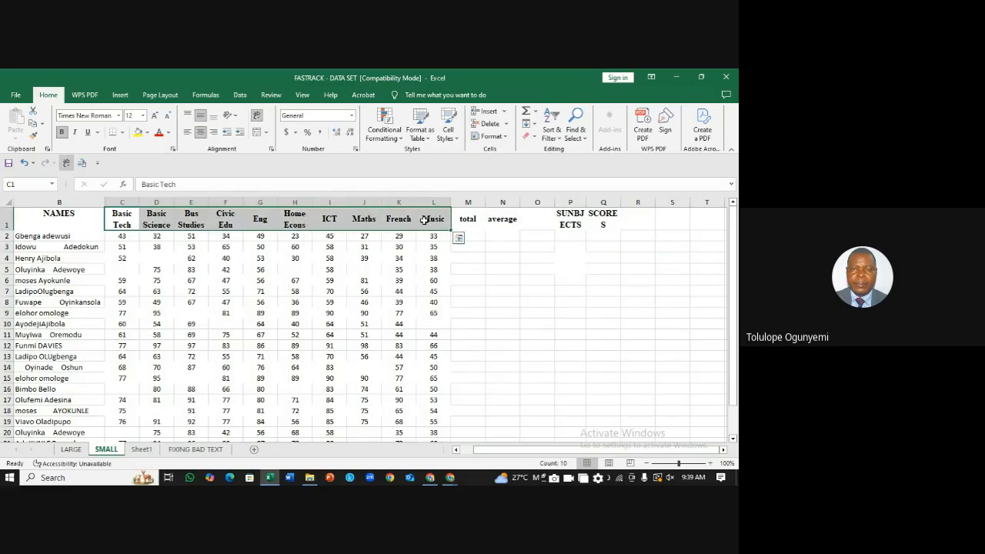
pyautogui.hotkey('ctrl', 'c')
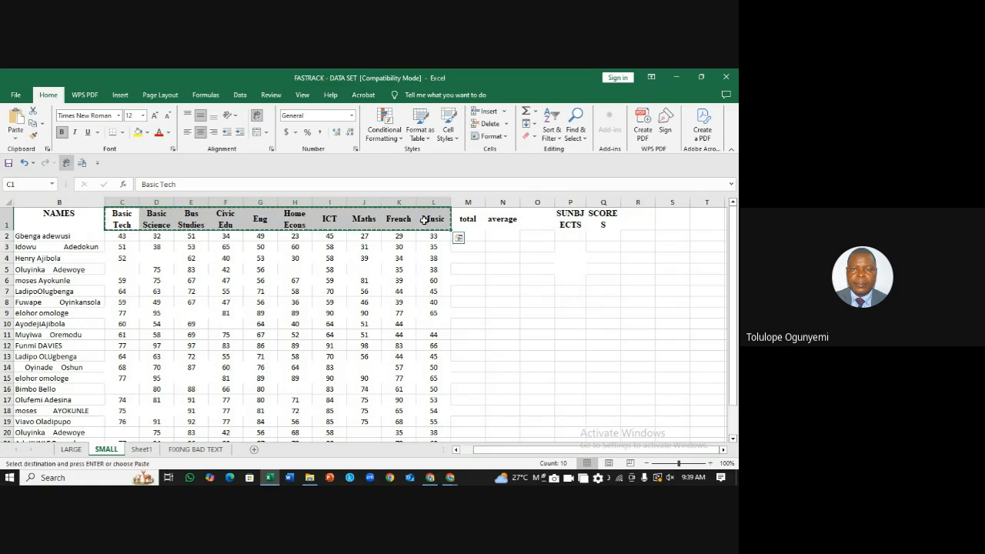
pyautogui.click(568, 237)
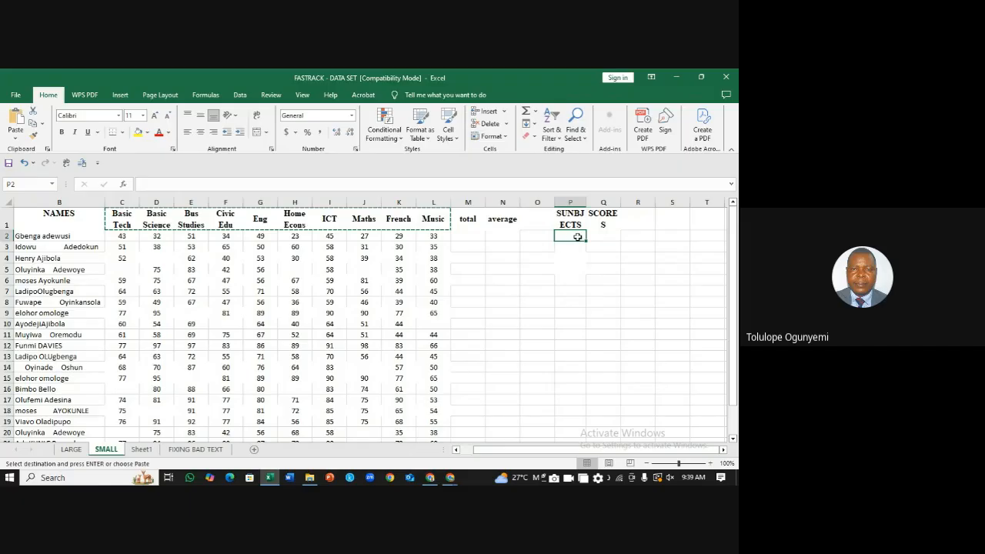
pyautogui.rightClick(579, 239)
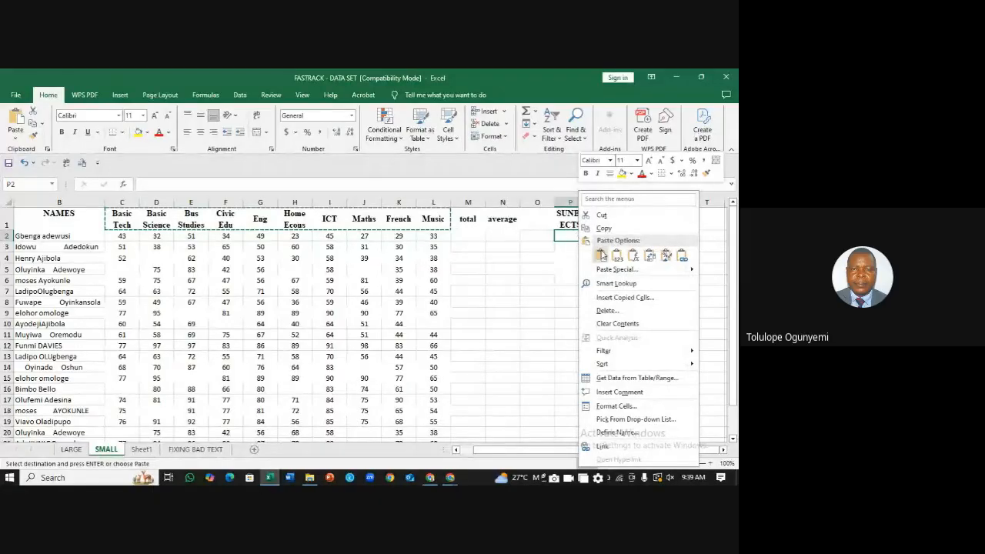
pyautogui.click(617, 257)
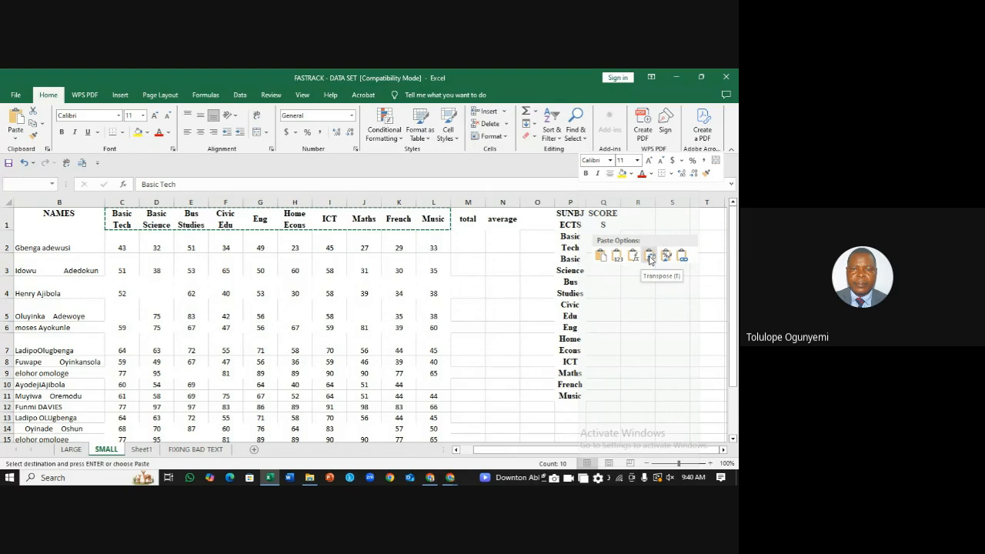
pyautogui.click(649, 259)
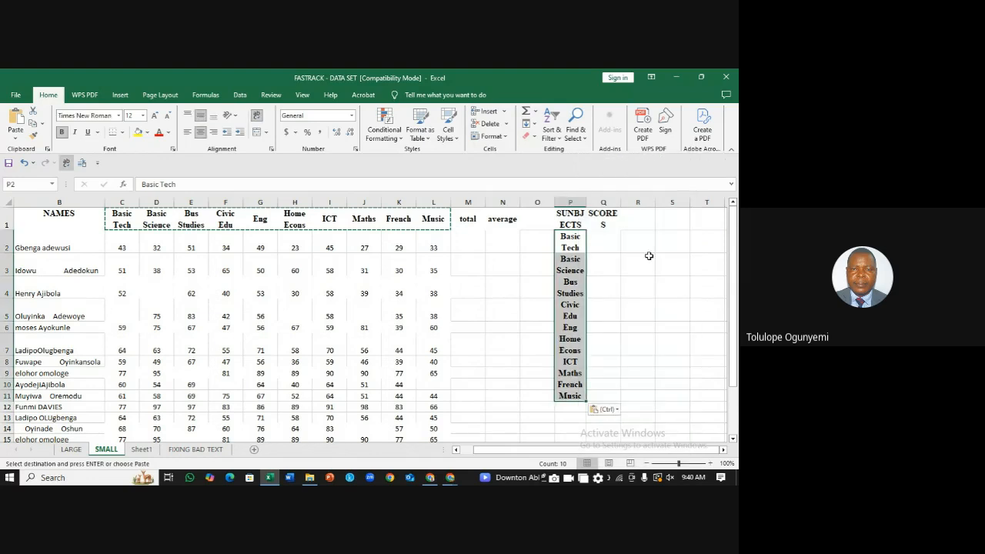
pyautogui.click(643, 244)
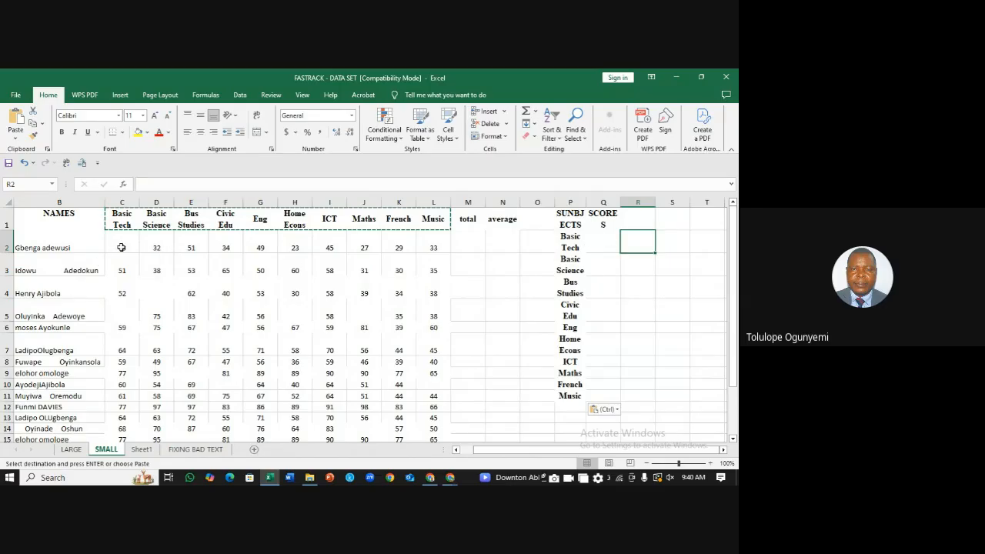
pyautogui.moveTo(121, 248); pyautogui.dragTo(431, 248)
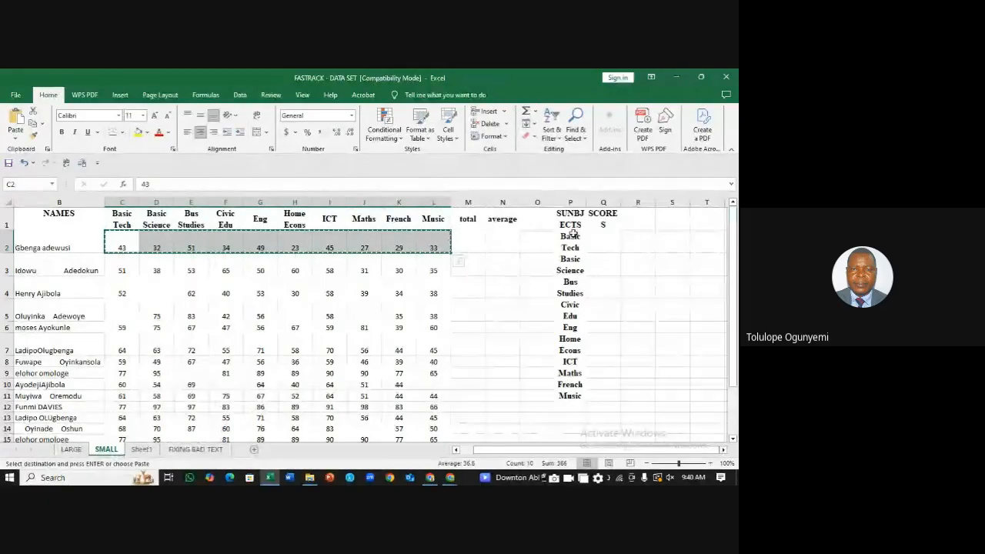
pyautogui.click(605, 240)
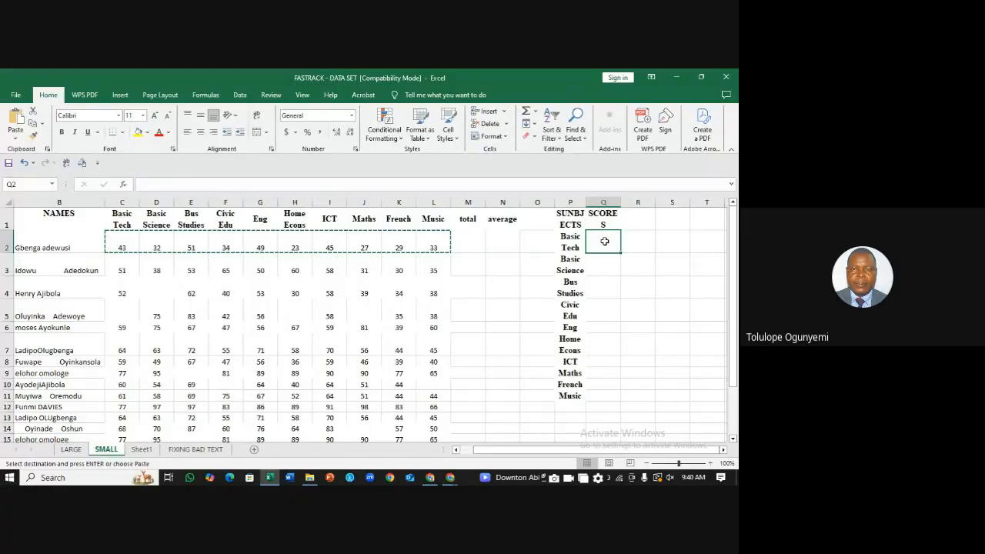
pyautogui.hotkey('ctrl', 'z')
# Step: Paste the subject headings Basic Tech to Music transposed down column P from P2
pyautogui.click(616, 247)
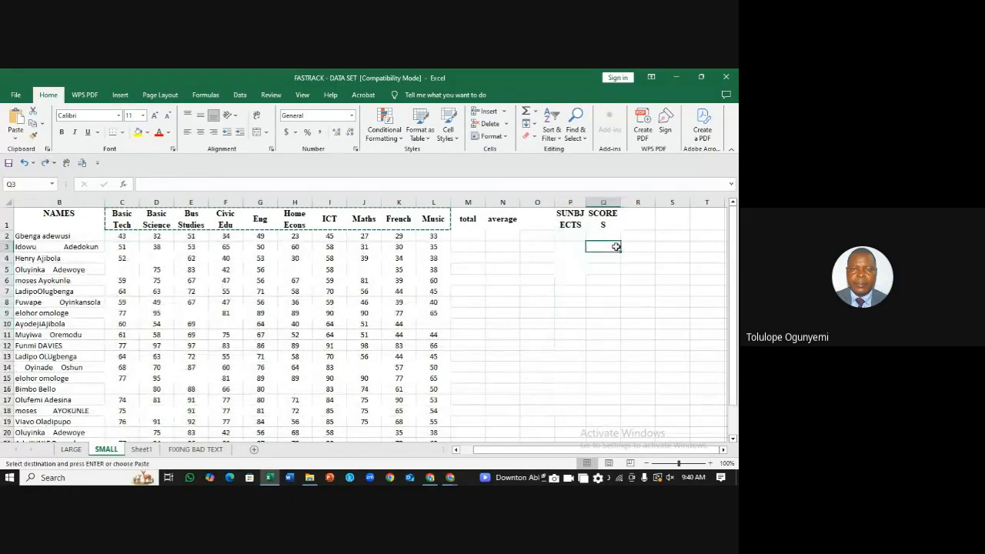
pyautogui.click(122, 219)
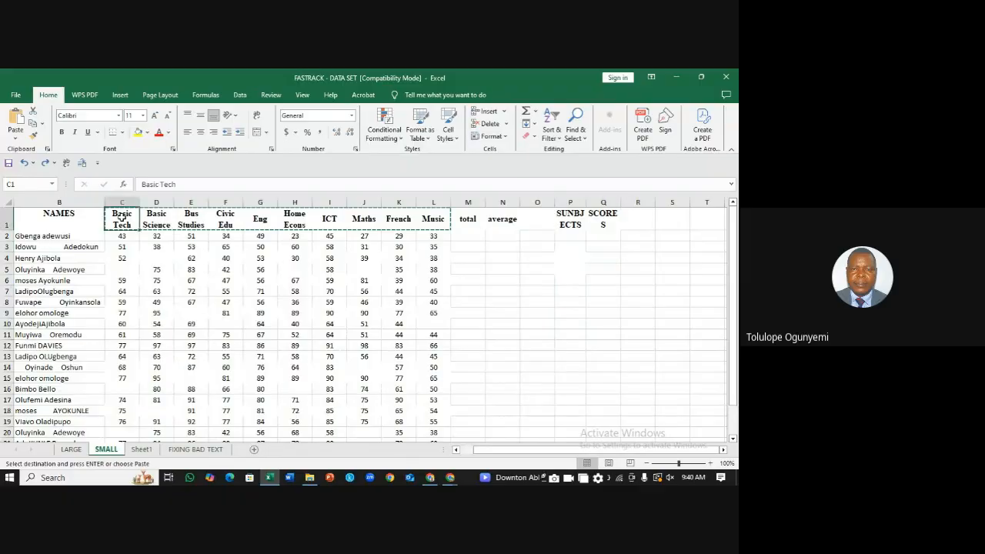
pyautogui.moveTo(122, 219); pyautogui.dragTo(433, 219)
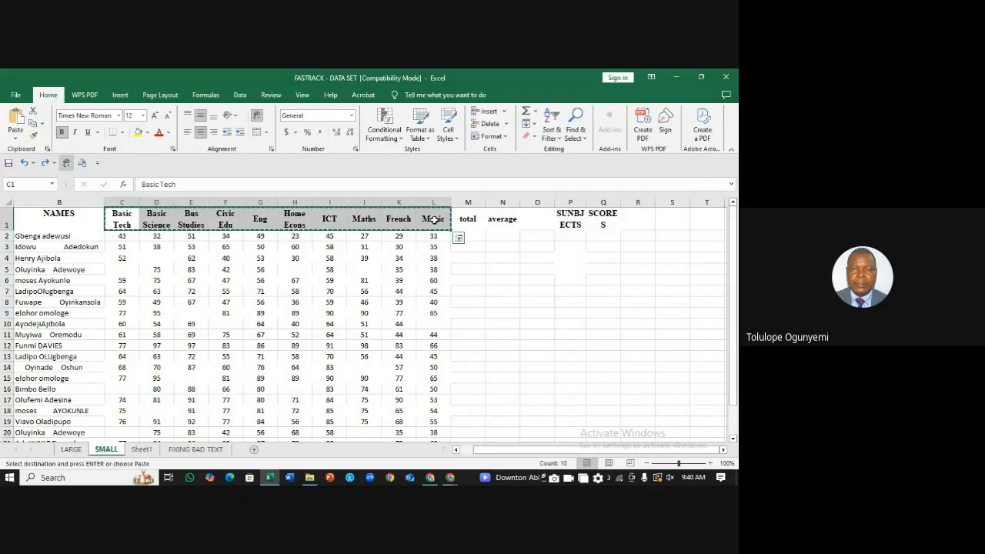
pyautogui.click(575, 237)
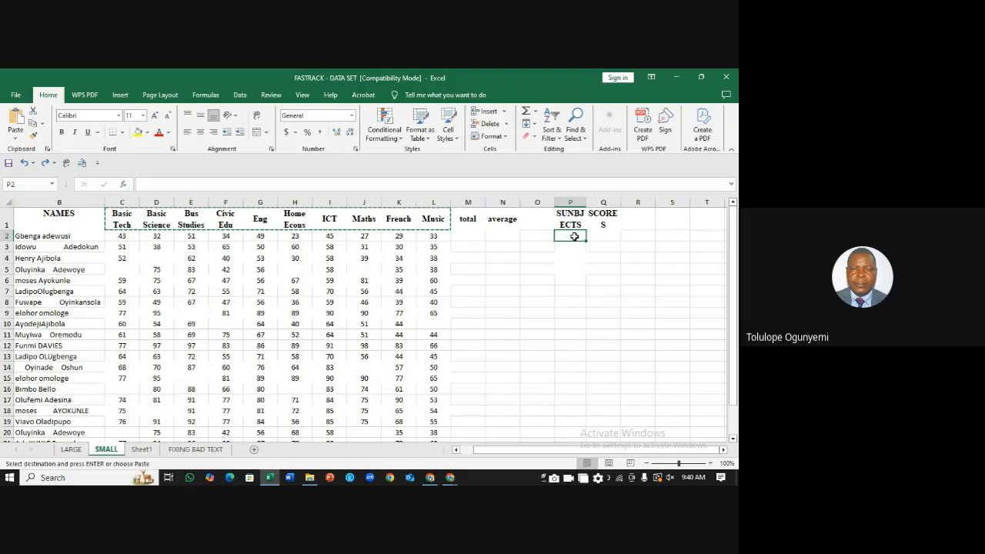
pyautogui.rightClick(576, 239)
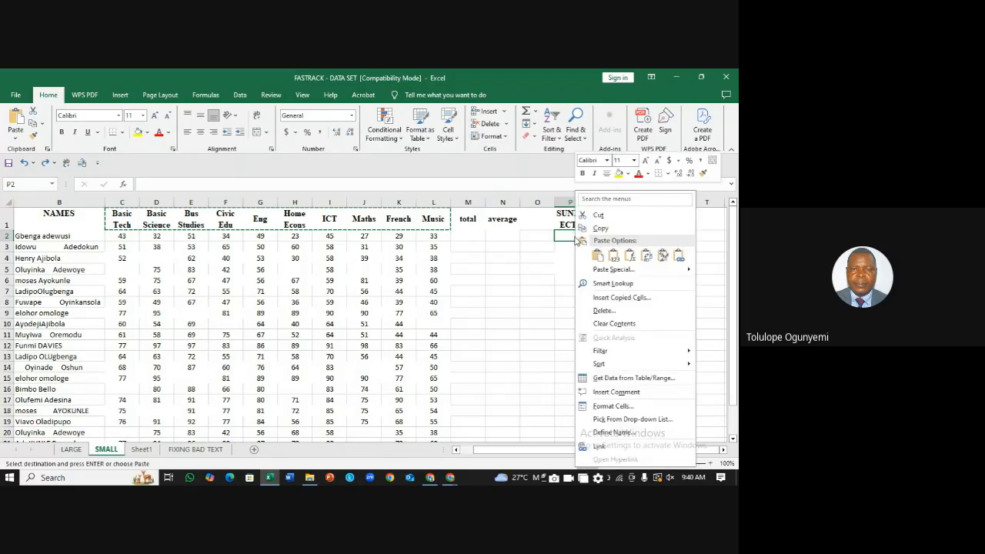
pyautogui.click(648, 258)
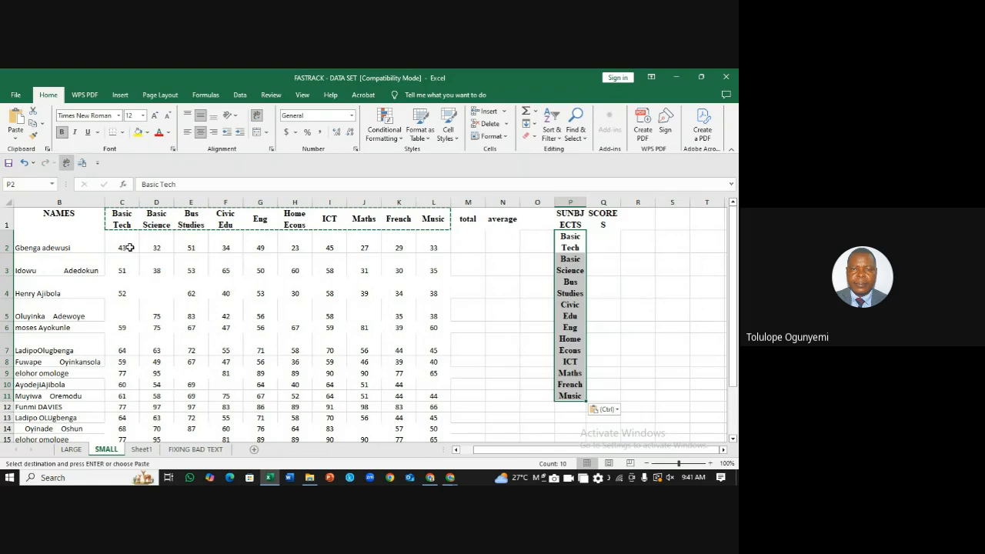
# Step: Paste the first student's scores transposed into column Q from Q2, then copy row 3
pyautogui.moveTo(130, 247); pyautogui.dragTo(428, 252)
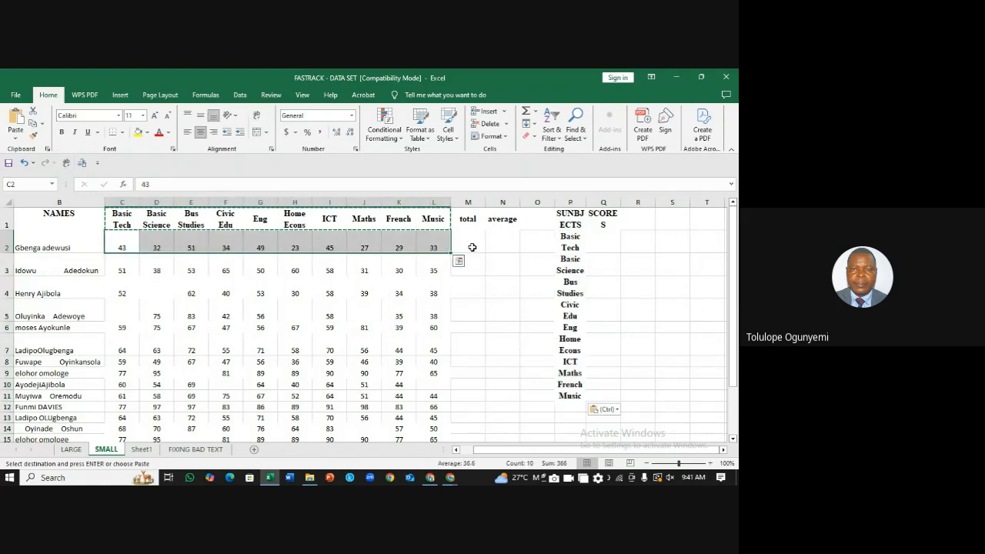
pyautogui.hotkey('ctrl', 'c')
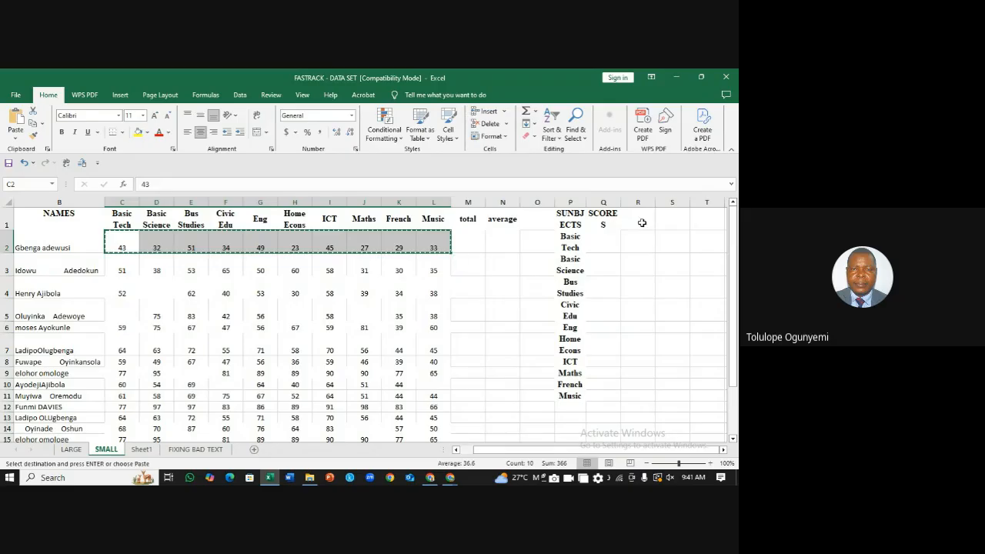
pyautogui.click(602, 245)
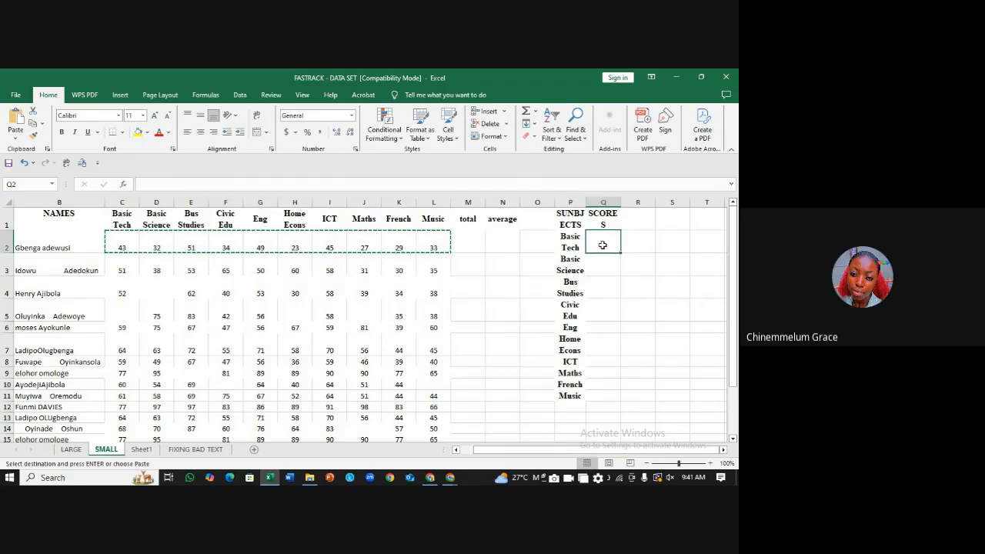
pyautogui.rightClick(603, 244)
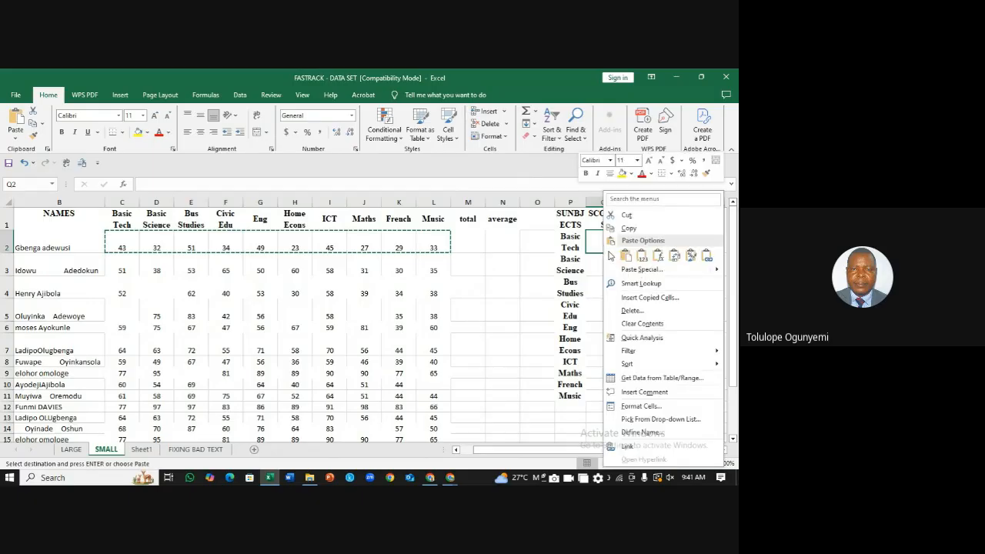
pyautogui.click(625, 256)
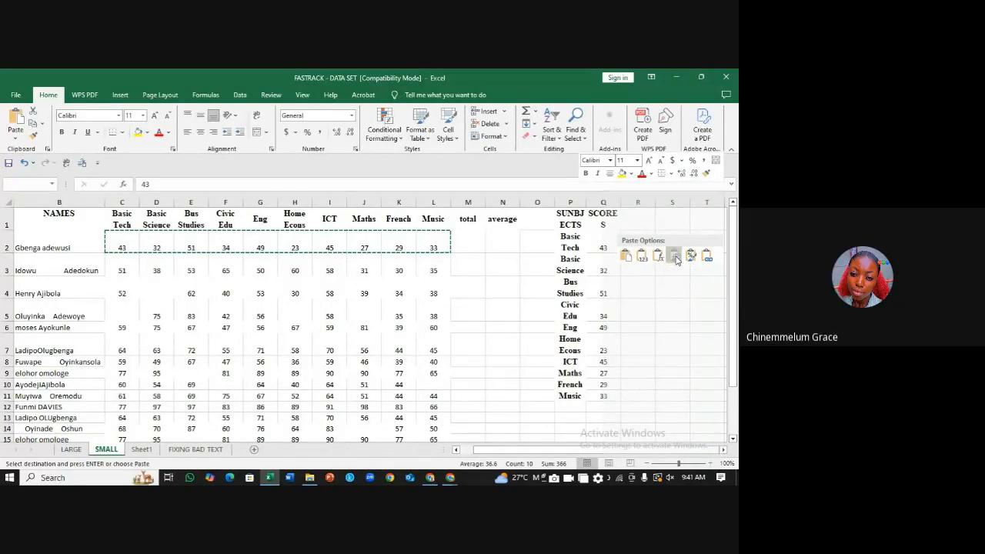
pyautogui.click(675, 257)
pyautogui.click(675, 257)
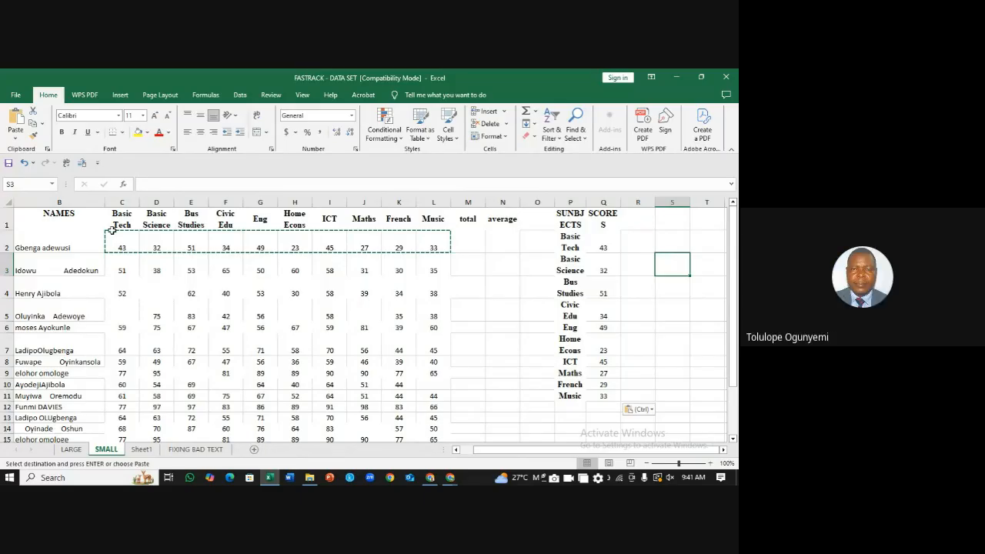
pyautogui.moveTo(124, 268); pyautogui.dragTo(433, 272)
pyautogui.hotkey('ctrl', 'c')
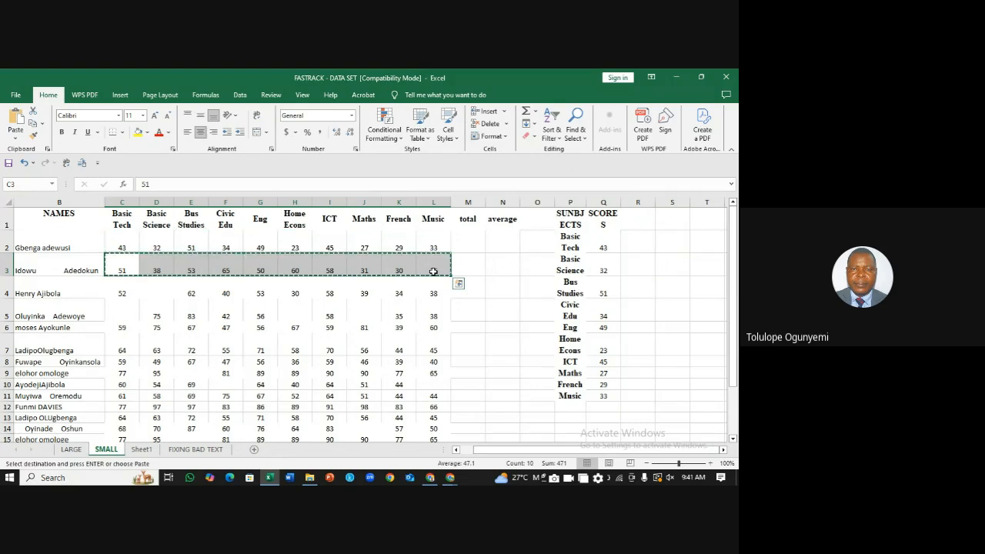
pyautogui.click(641, 241)
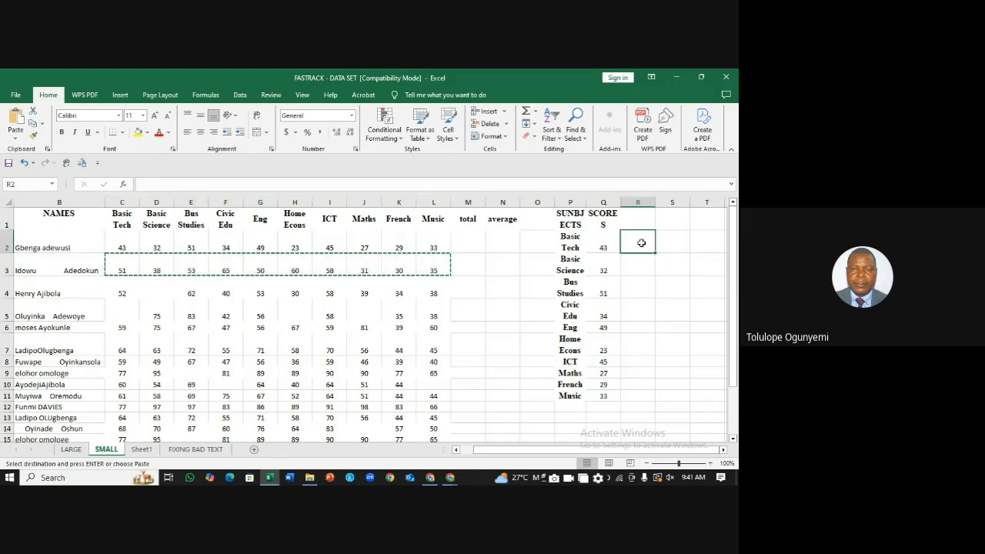
# Step: Make P1:Q11 a table, Table2, with banded rows and header filter buttons
pyautogui.hotkey('ctrl', 't')
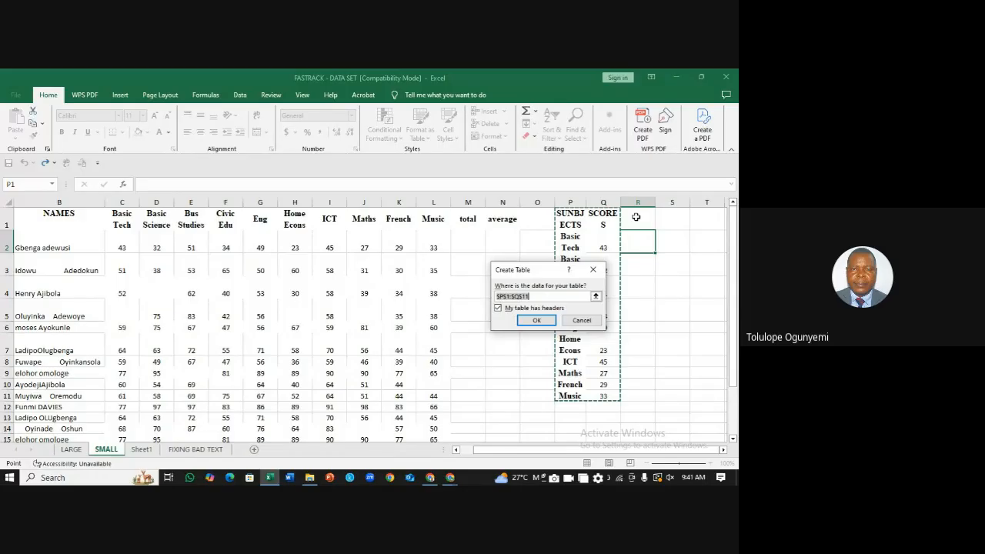
pyautogui.click(538, 320)
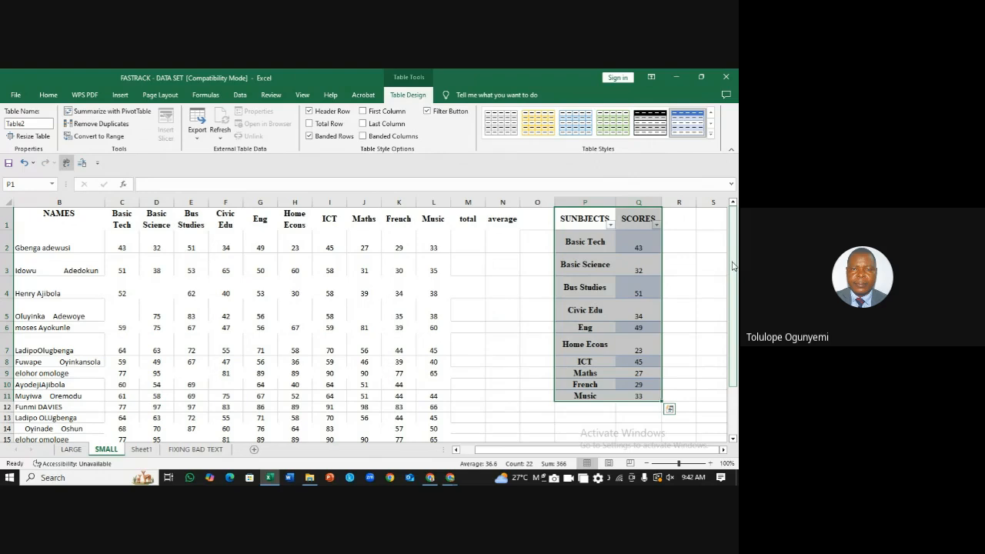
pyautogui.moveTo(734, 265); pyautogui.dragTo(733, 260)
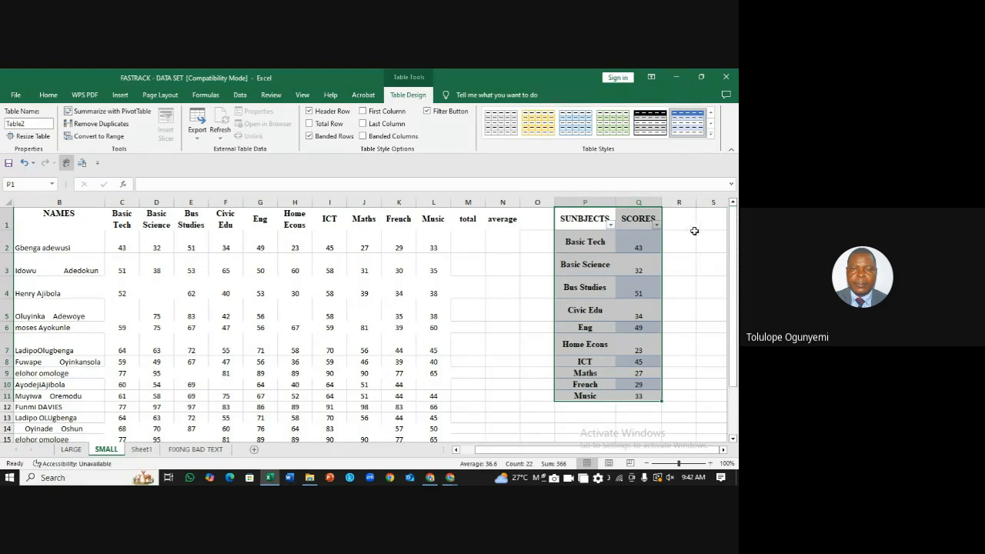
pyautogui.click(691, 234)
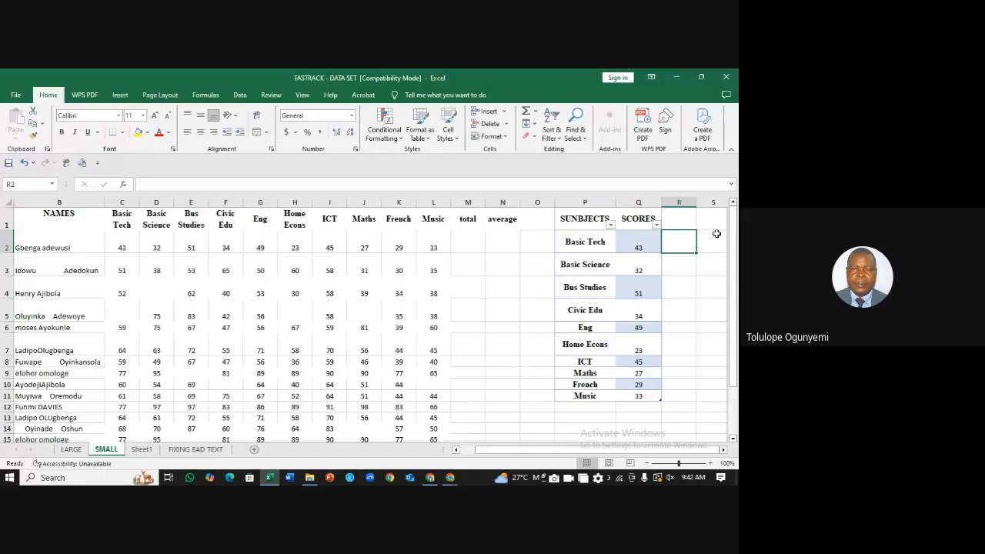
pyautogui.moveTo(733, 228); pyautogui.dragTo(733, 224)
pyautogui.click(679, 332)
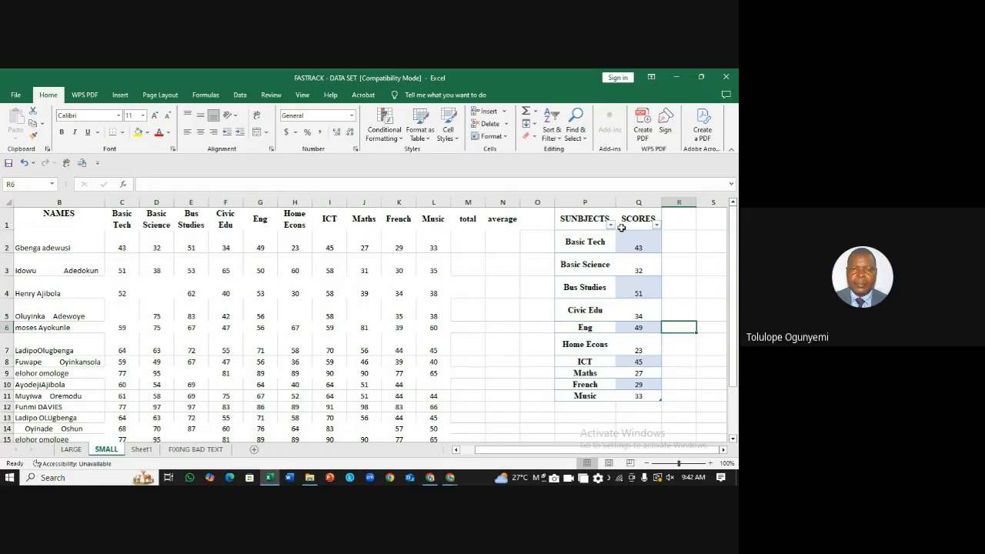
pyautogui.click(679, 246)
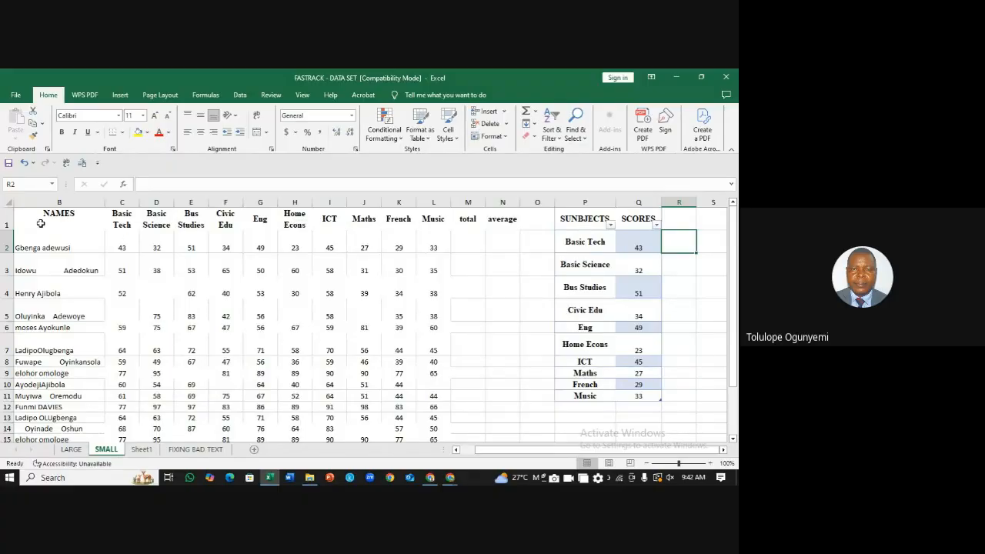
# Step: Give B1:L11 All Borders, then undo the borders, the table and the pasted scores
pyautogui.moveTo(41, 223)
pyautogui.mouseDown()
pyautogui.moveTo(54, 245)
pyautogui.moveTo(261, 273)
pyautogui.moveTo(495, 342)
pyautogui.moveTo(415, 377)
pyautogui.moveTo(435, 401)
pyautogui.mouseUp()
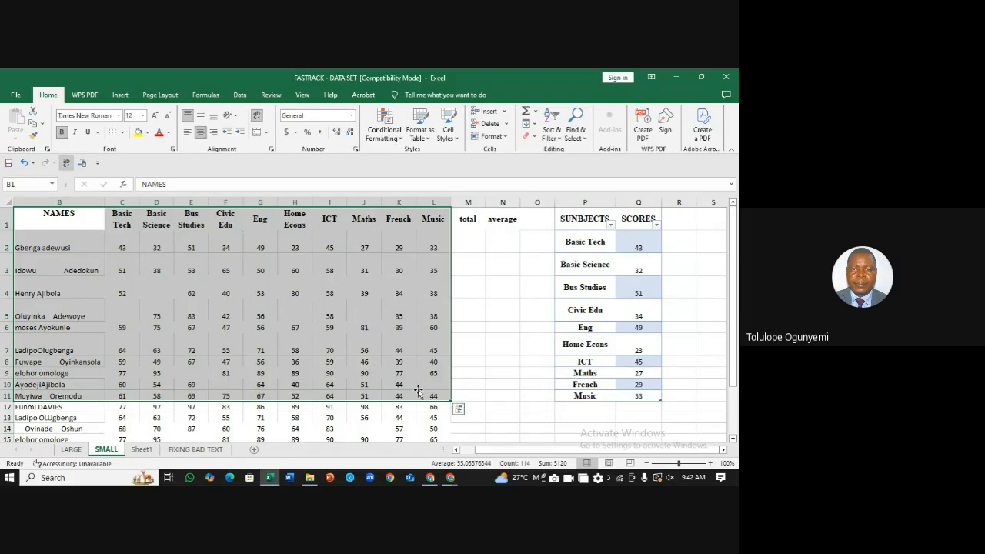
pyautogui.click(121, 132)
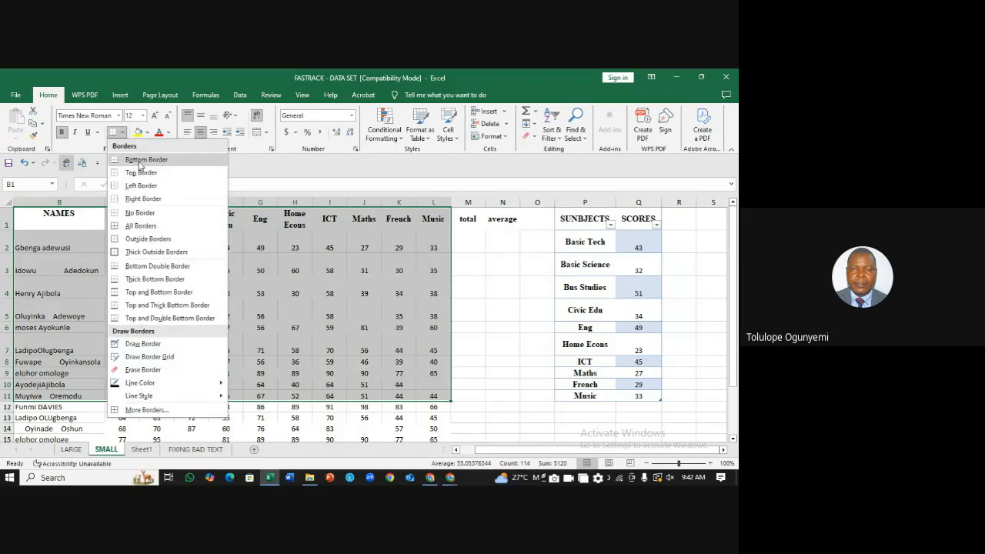
pyautogui.click(147, 227)
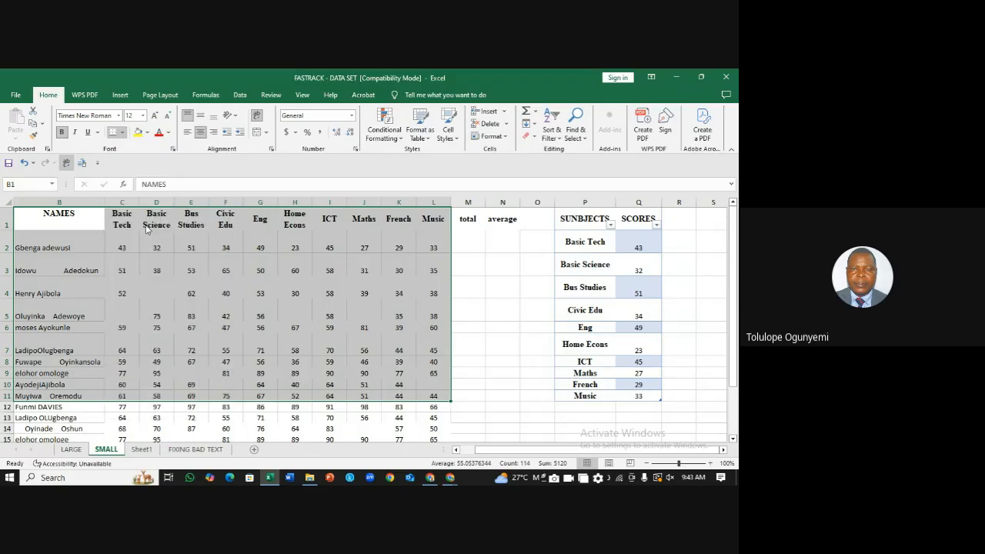
pyautogui.click(525, 308)
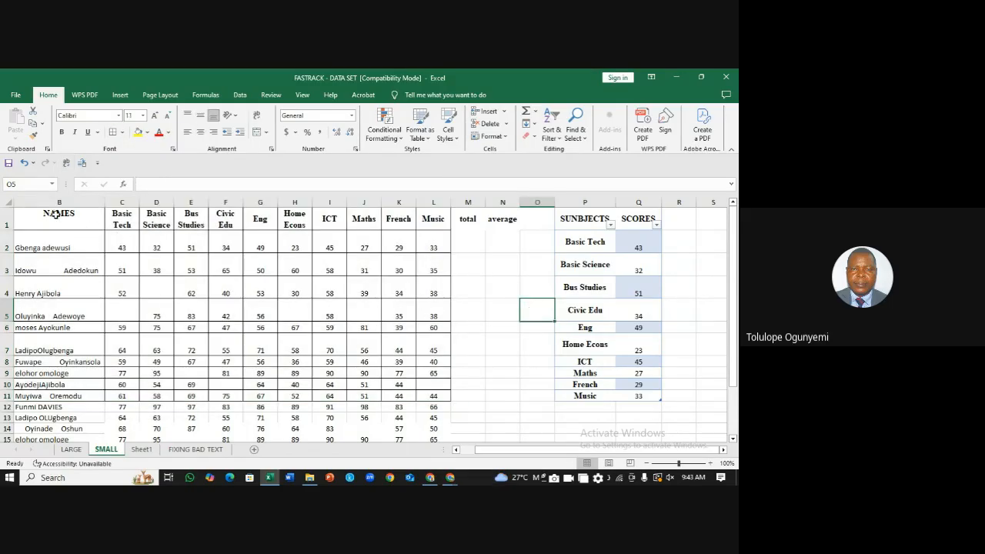
pyautogui.click(690, 305)
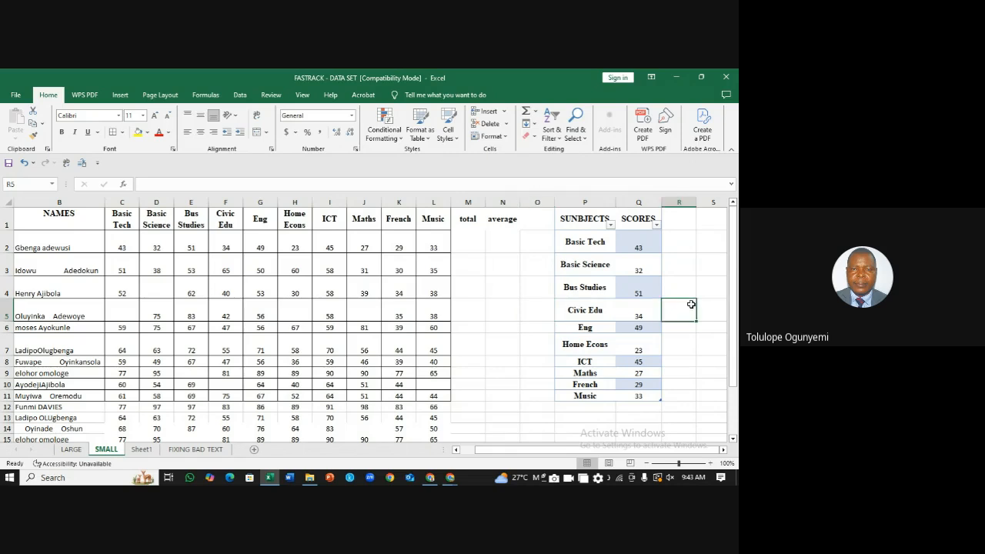
pyautogui.hotkey('ctrl', 'z')
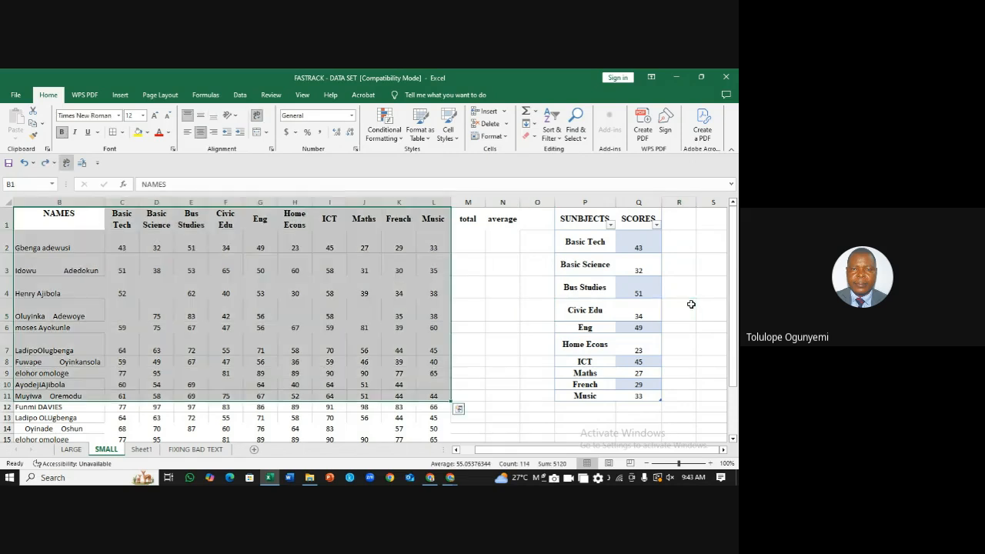
pyautogui.hotkey('ctrl', 'z')
pyautogui.hotkey('ctrl', 'z')
pyautogui.hotkey('ctrl', 'z')
pyautogui.hotkey('ctrl', 'z')
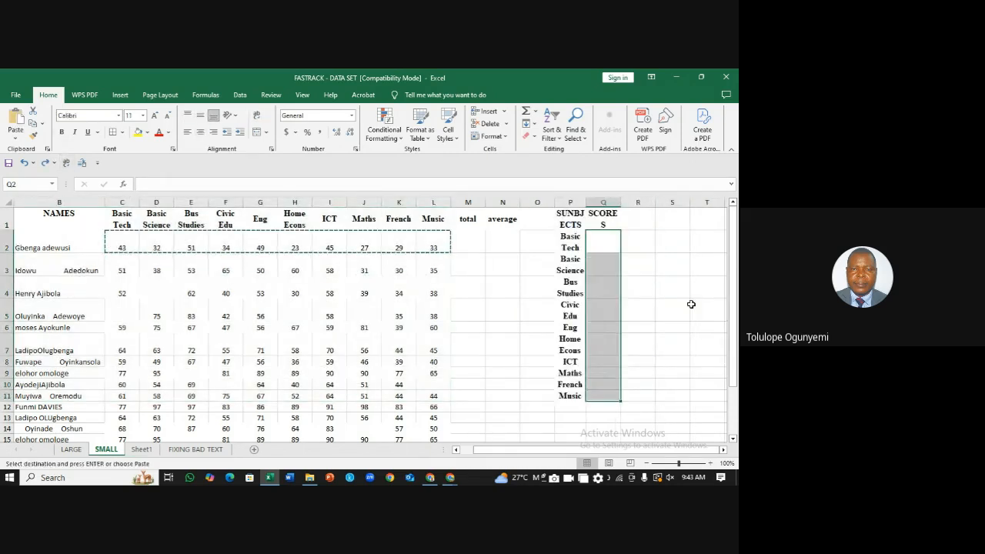
# Step: Undo the subject list, SCORES header and SUNBJECTS header until columns P and Q are empty
pyautogui.hotkey('ctrl', 'z')
pyautogui.hotkey('ctrl', 'z')
pyautogui.hotkey('ctrl', 'z')
pyautogui.hotkey('ctrl', 'z')
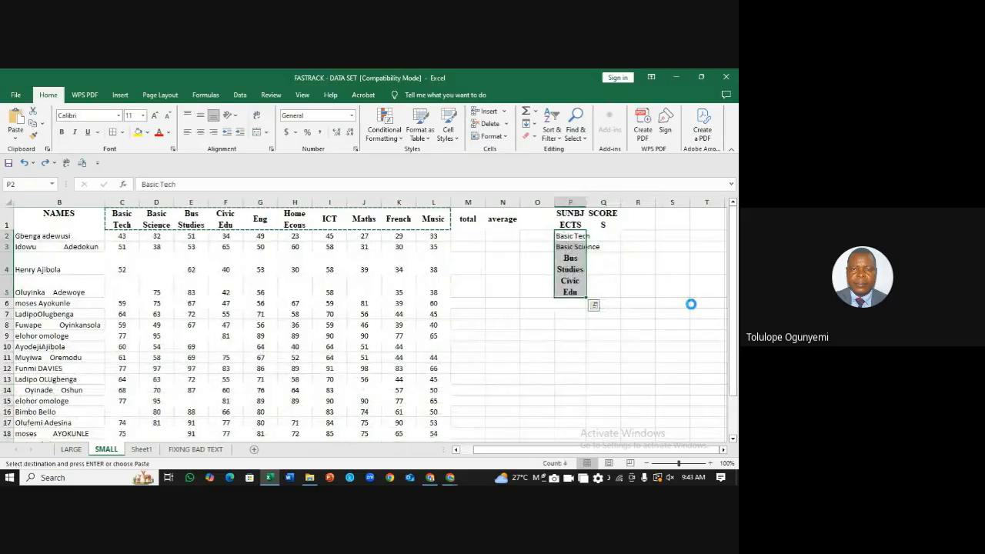
pyautogui.hotkey('ctrl', 'z')
pyautogui.hotkey('ctrl', 'z')
pyautogui.hotkey('ctrl', 'z')
pyautogui.hotkey('ctrl', 'z')
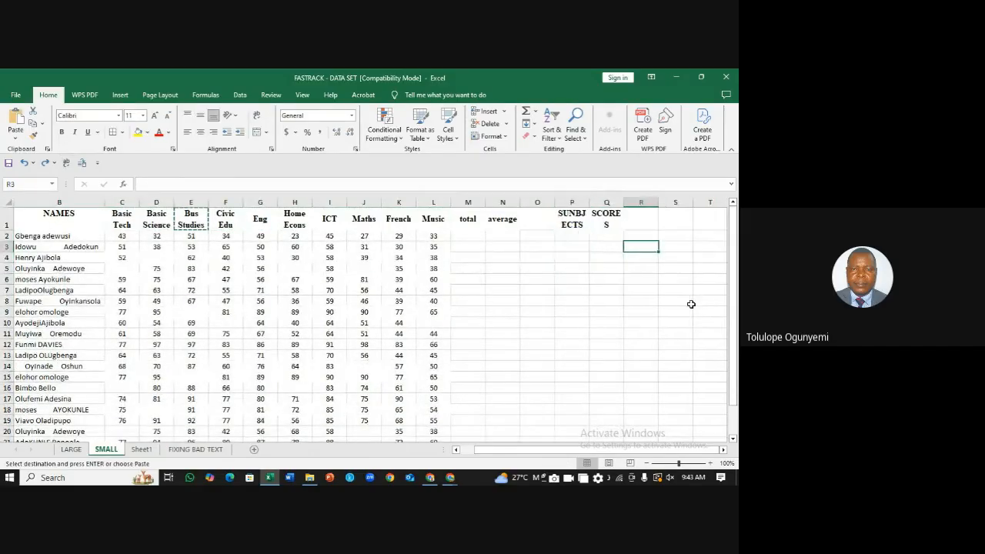
pyautogui.hotkey('ctrl', 'z')
pyautogui.click(641, 289)
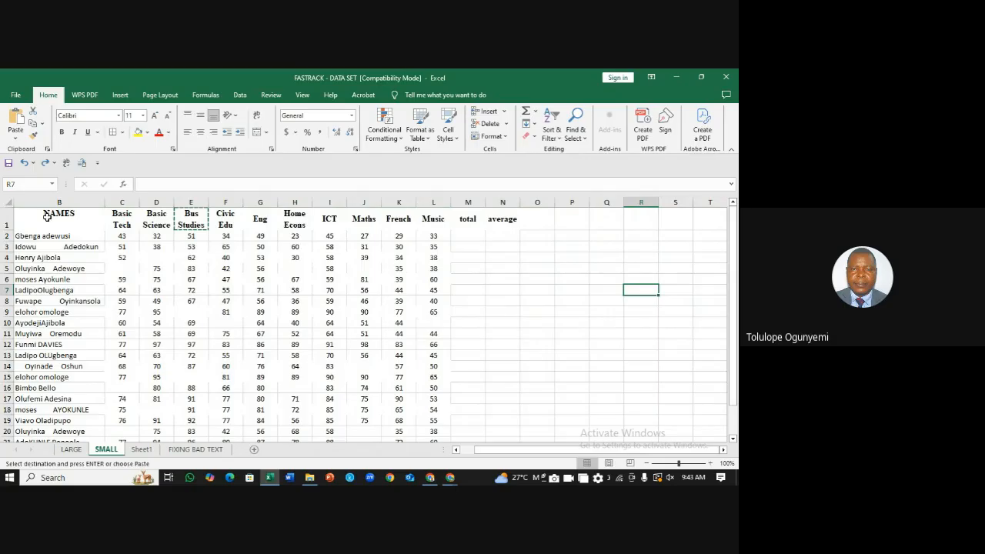
# Step: Copy the header row and first student's row B1:L2, ready to paste at Q1
pyautogui.moveTo(81, 220); pyautogui.dragTo(419, 235)
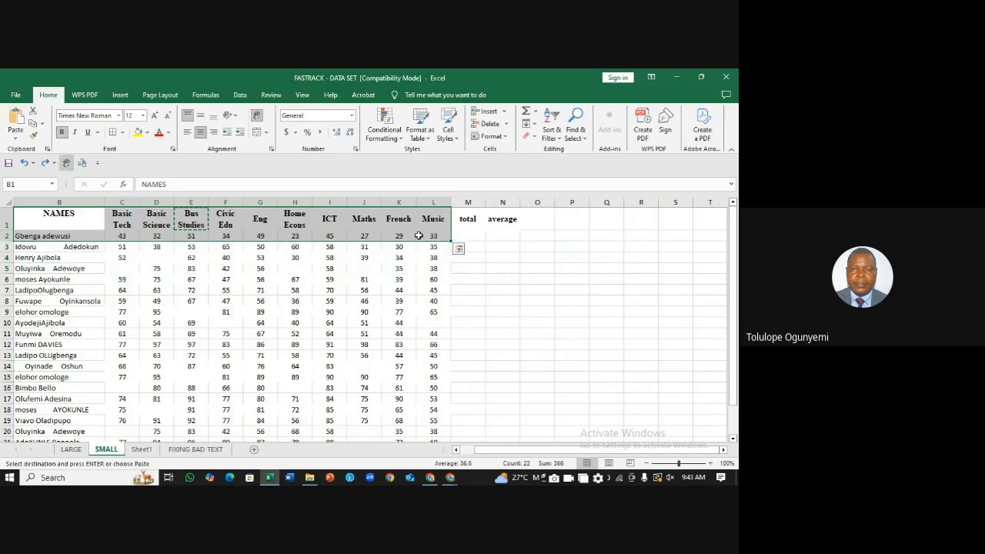
pyautogui.hotkey('ctrl', 'c')
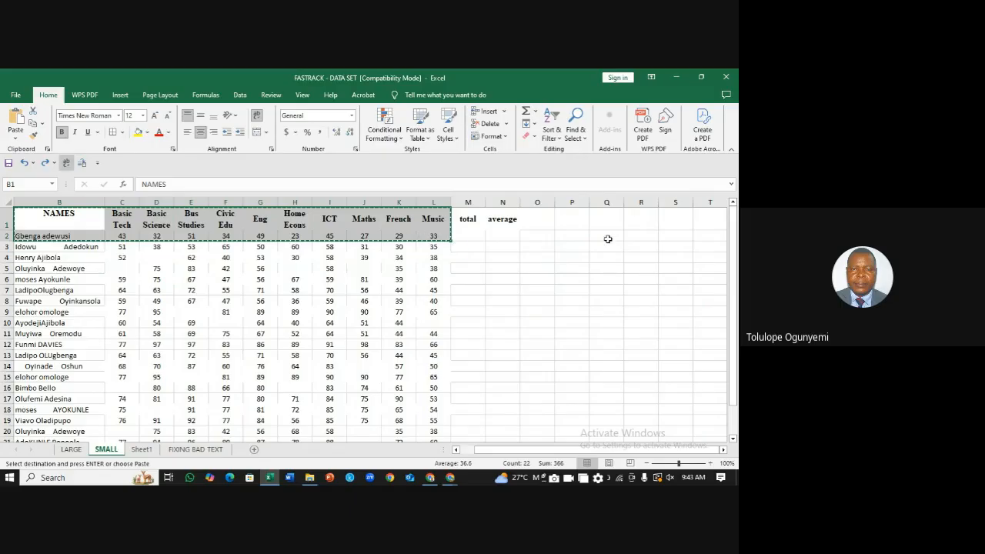
pyautogui.click(581, 240)
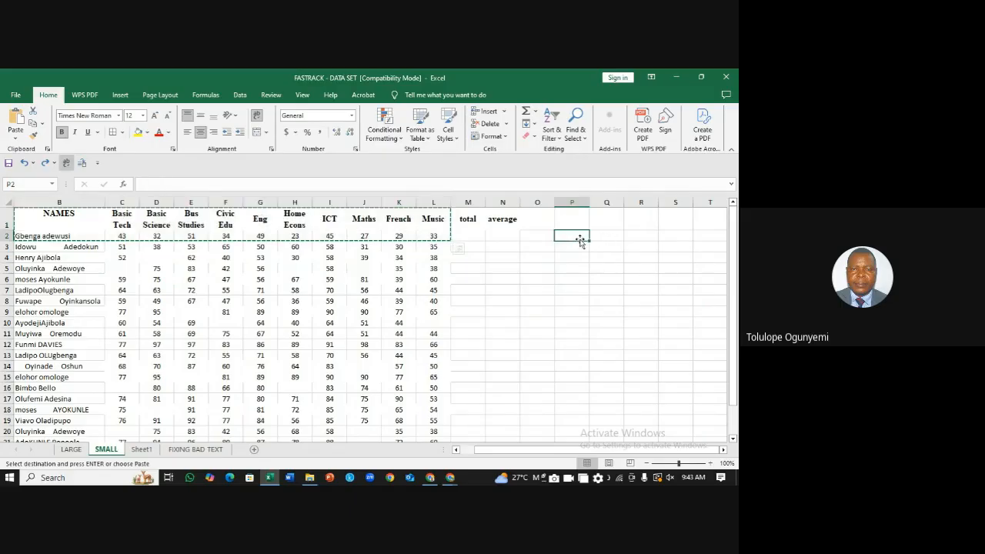
pyautogui.click(604, 224)
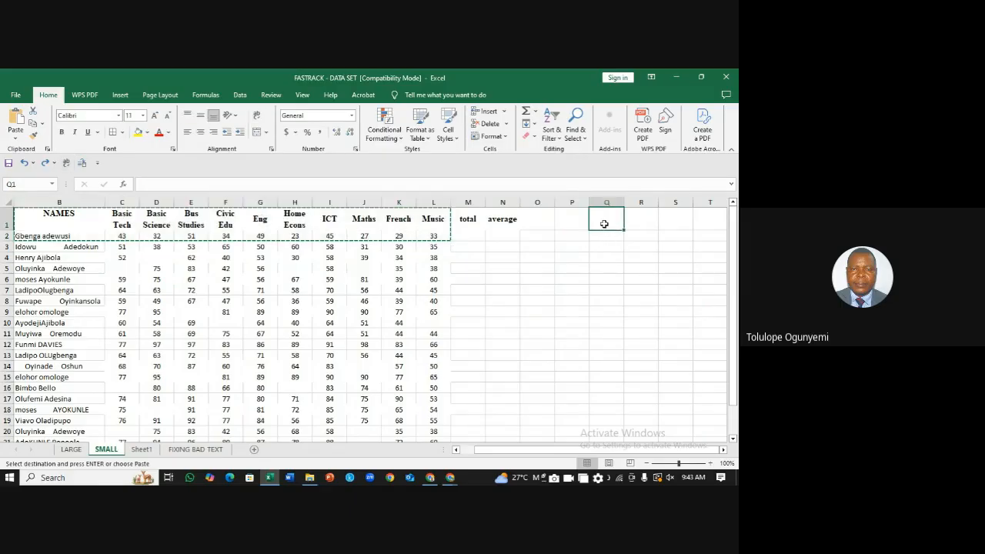
pyautogui.hotkey('ctrl', 't')
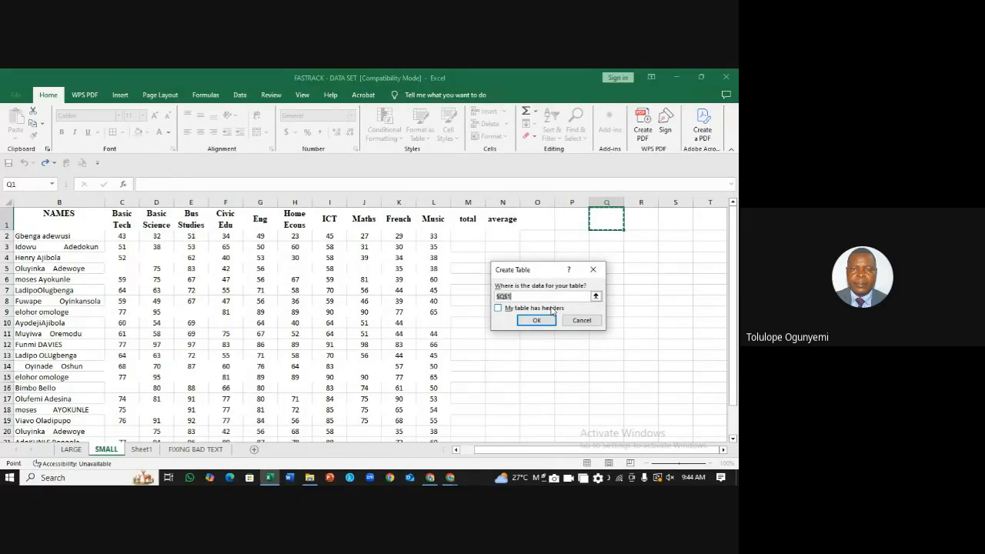
pyautogui.click(498, 308)
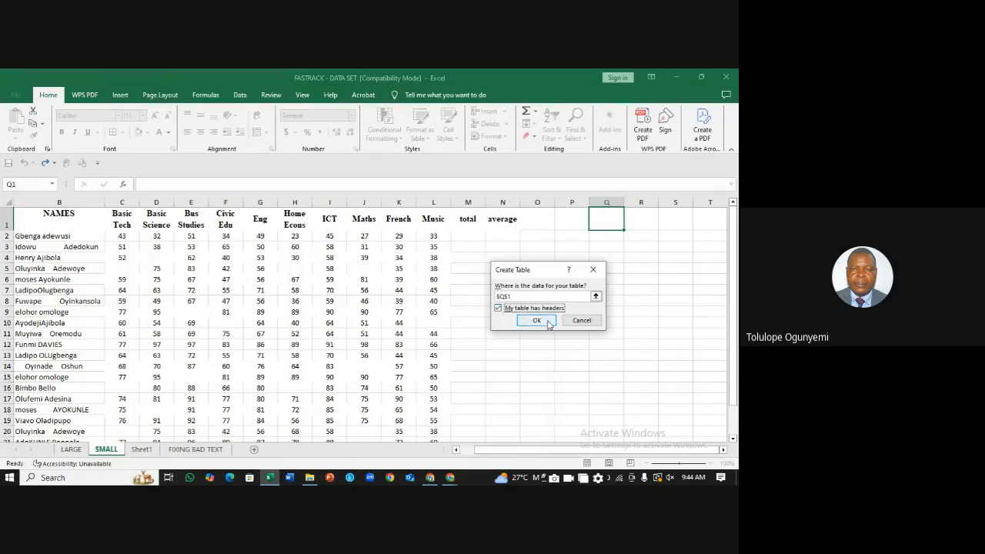
pyautogui.click(537, 321)
pyautogui.click(663, 247)
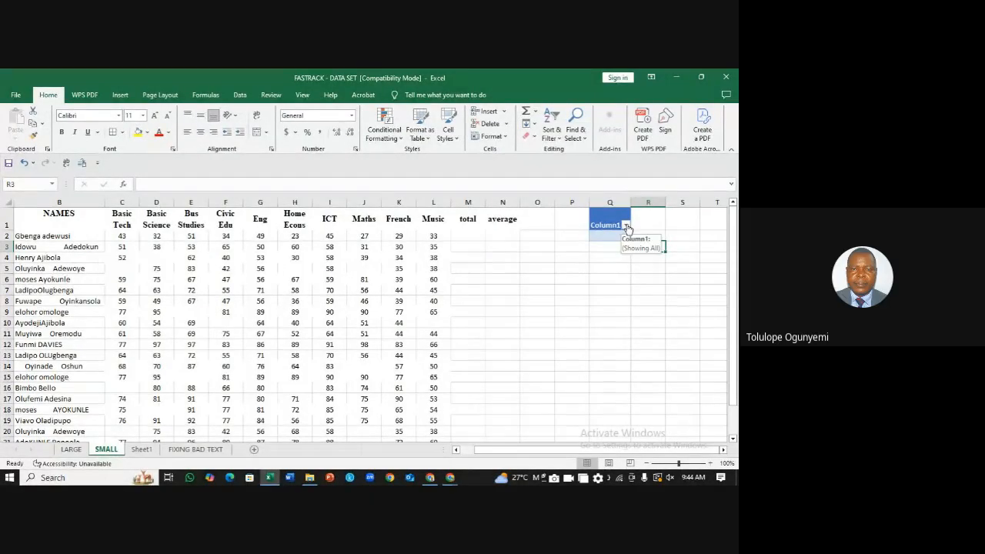
pyautogui.click(627, 225)
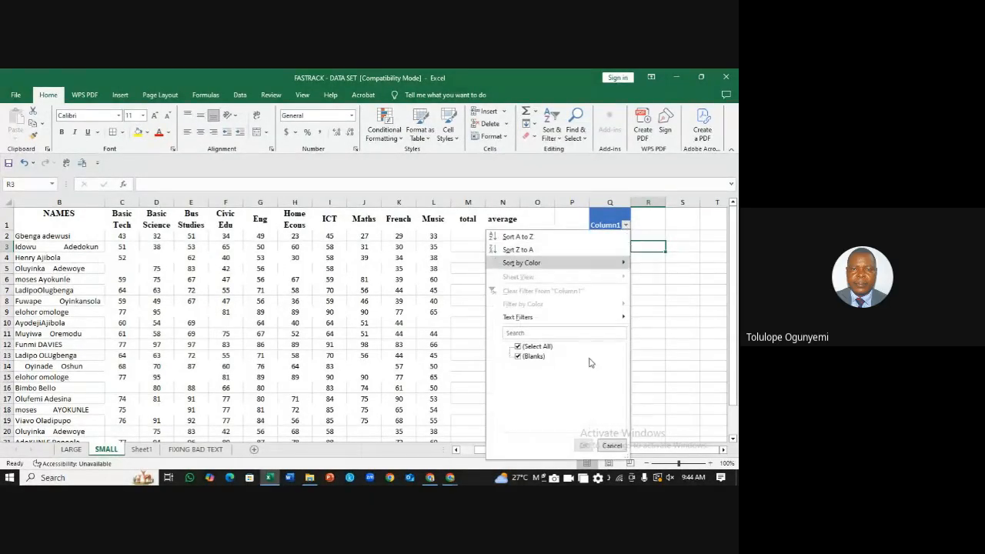
pyautogui.click(660, 290)
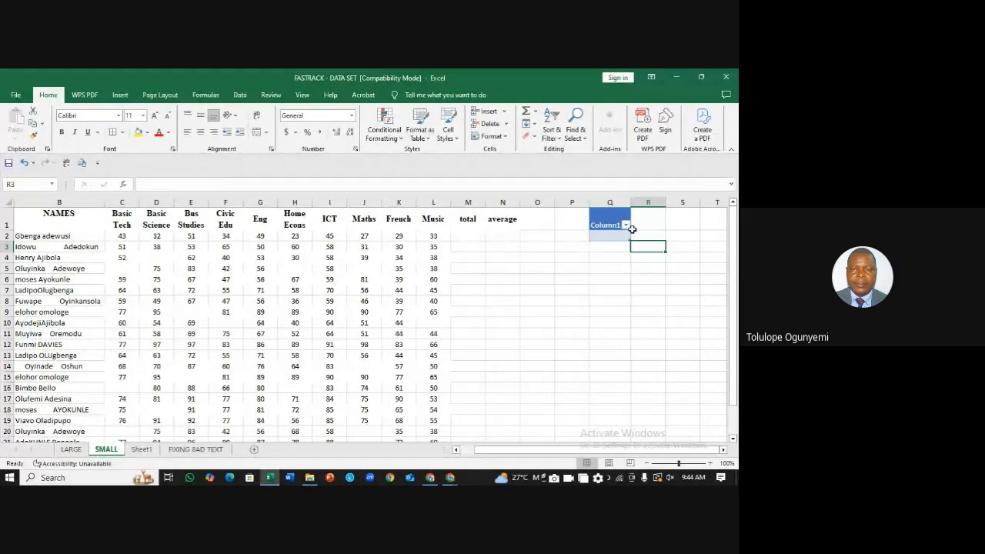
pyautogui.click(570, 282)
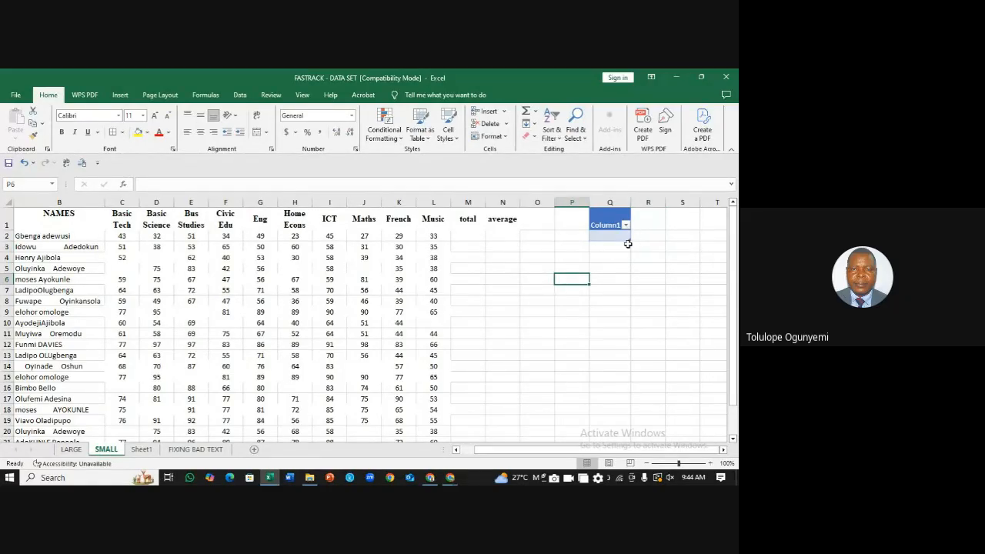
# Step: Undo the one-cell table in Q1 and copy the Basic Tech to Music headings for Q1
pyautogui.hotkey('ctrl', 'z')
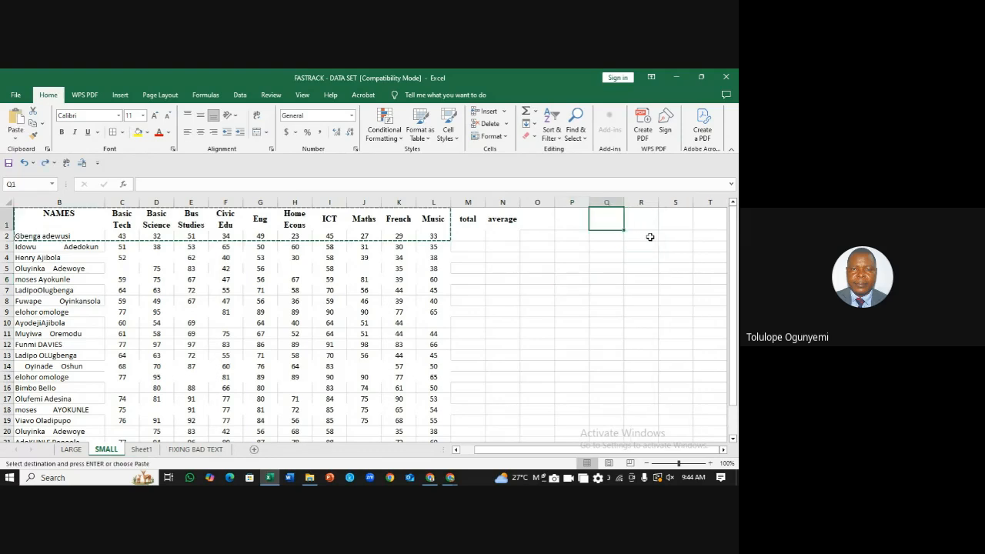
pyautogui.click(517, 245)
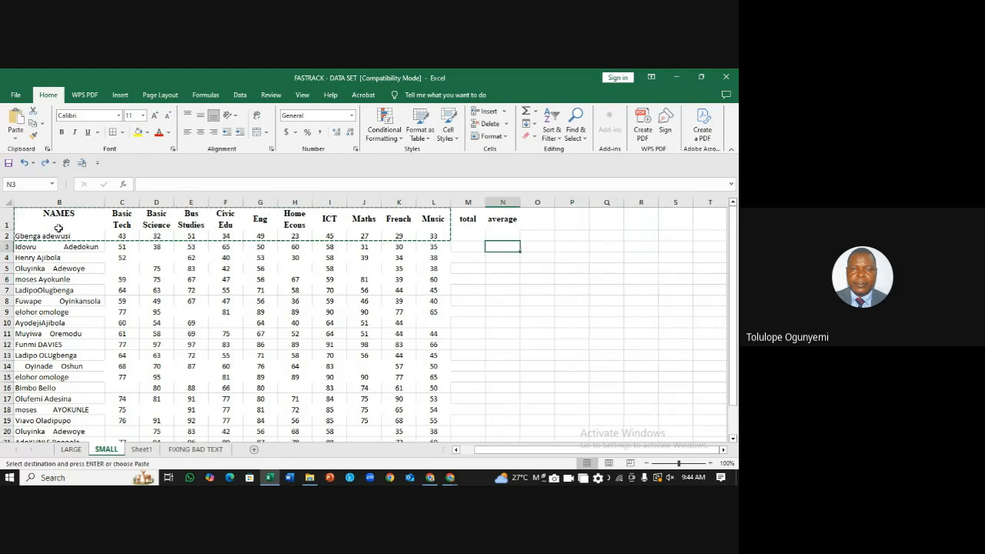
pyautogui.moveTo(121, 219); pyautogui.dragTo(441, 221)
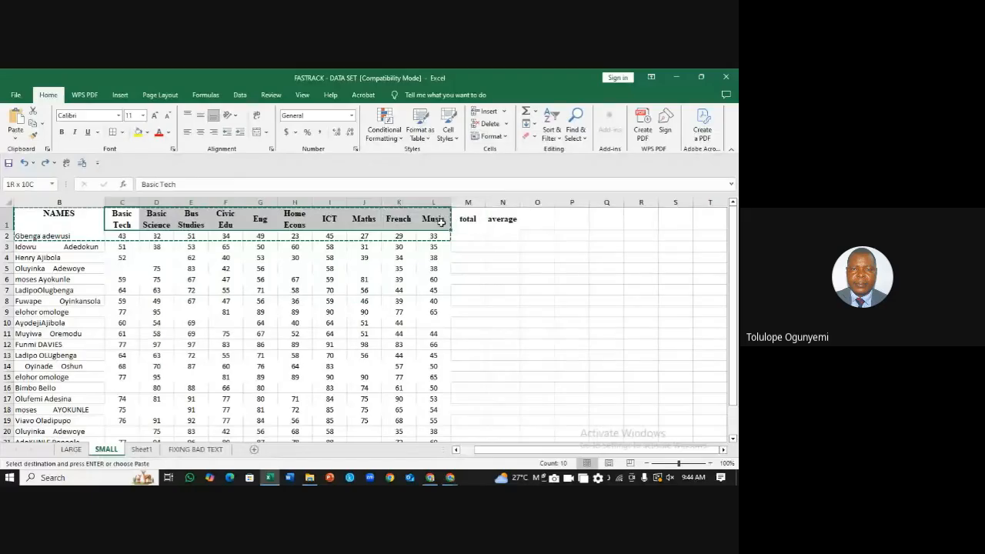
pyautogui.hotkey('ctrl', 'c')
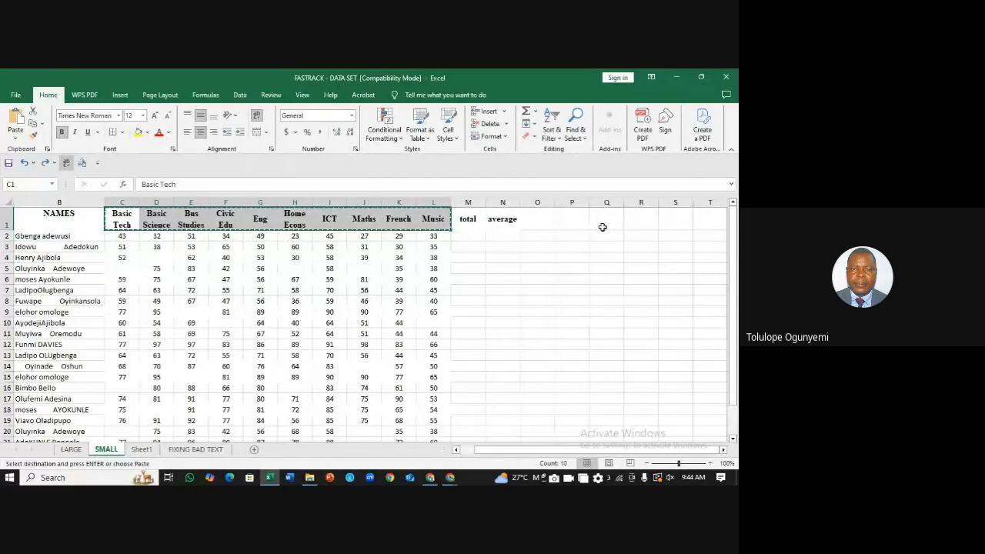
pyautogui.click(603, 222)
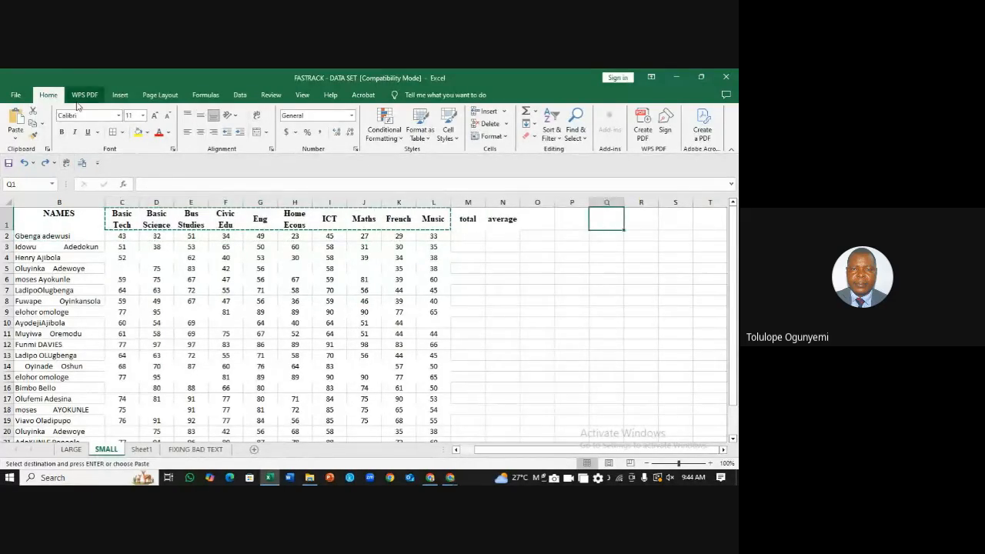
pyautogui.click(15, 139)
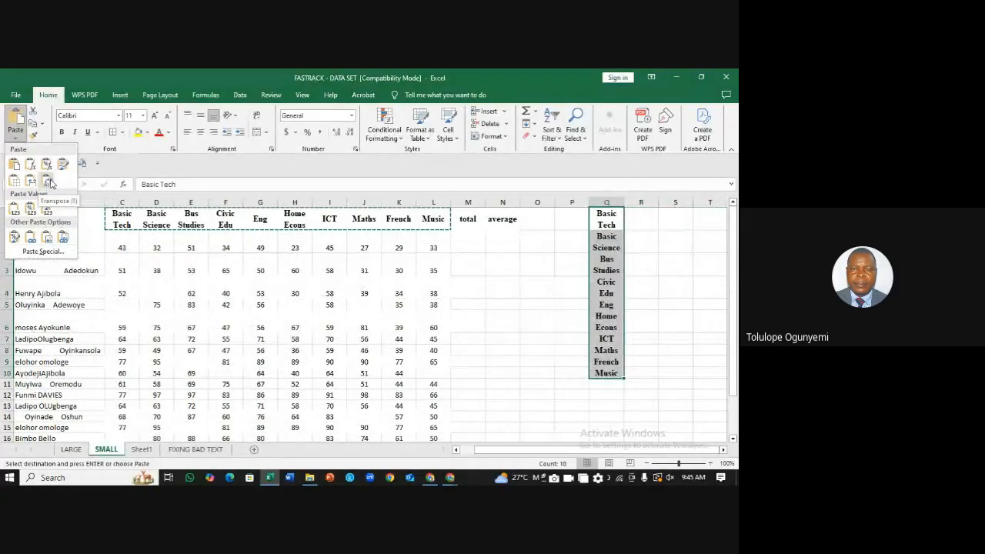
# Step: Paste the headings transposed down Q, then the first student's scores (43 to 33) down R
pyautogui.click(48, 183)
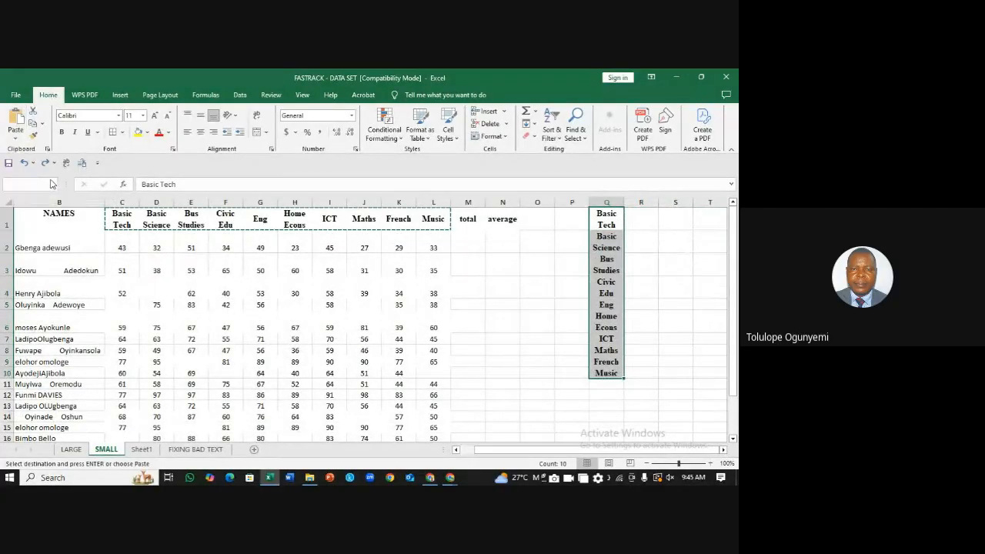
pyautogui.click(652, 222)
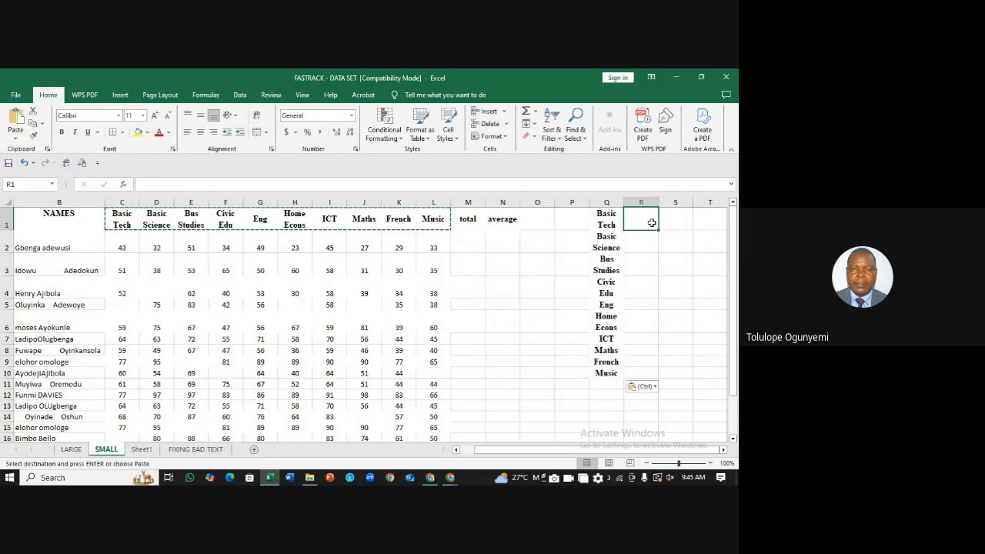
pyautogui.moveTo(123, 248); pyautogui.dragTo(423, 256)
pyautogui.hotkey('ctrl', 'c')
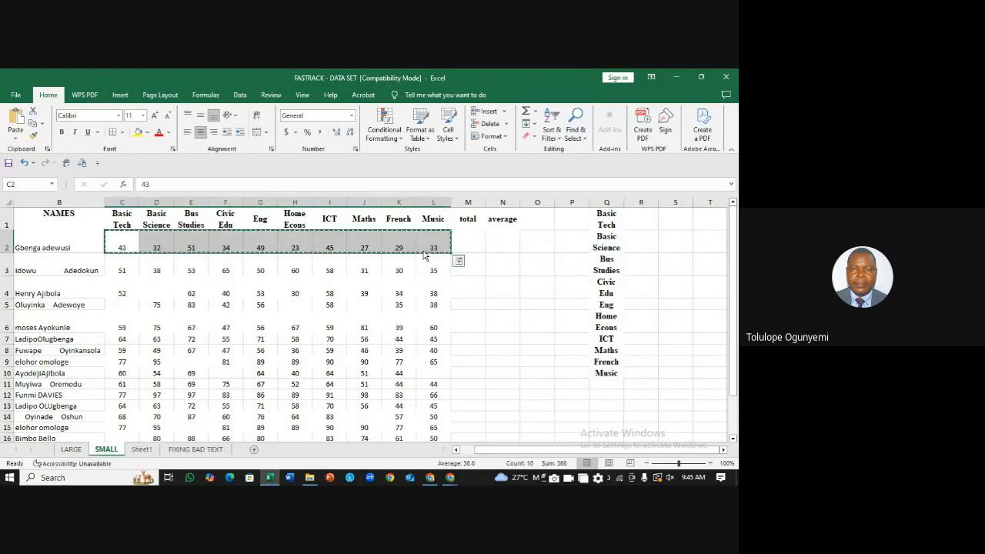
pyautogui.click(627, 223)
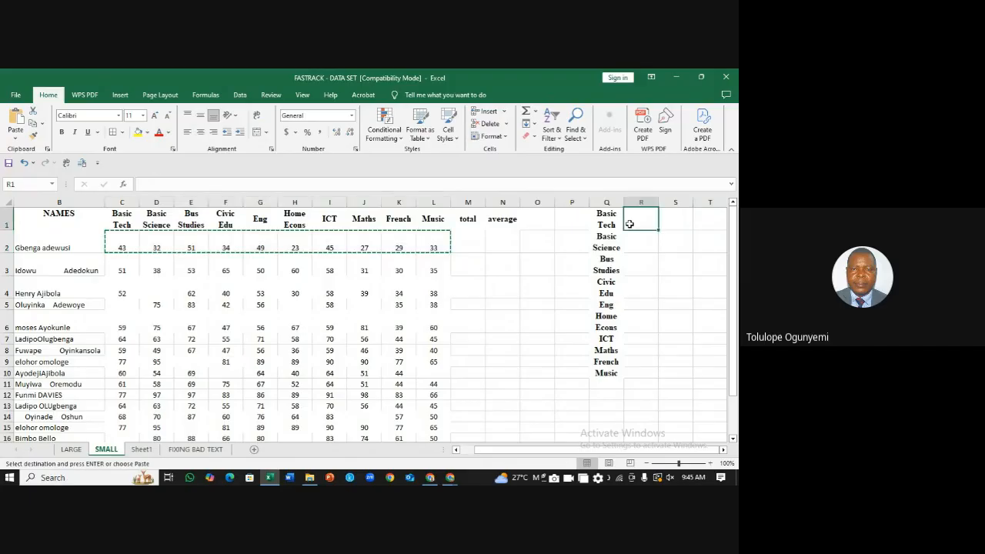
pyautogui.click(16, 133)
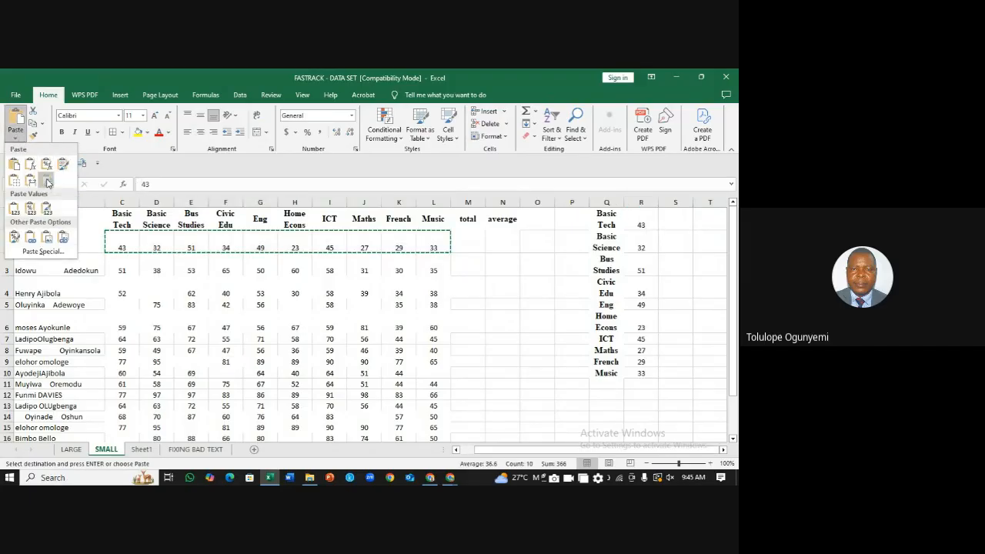
pyautogui.click(46, 182)
pyautogui.click(681, 228)
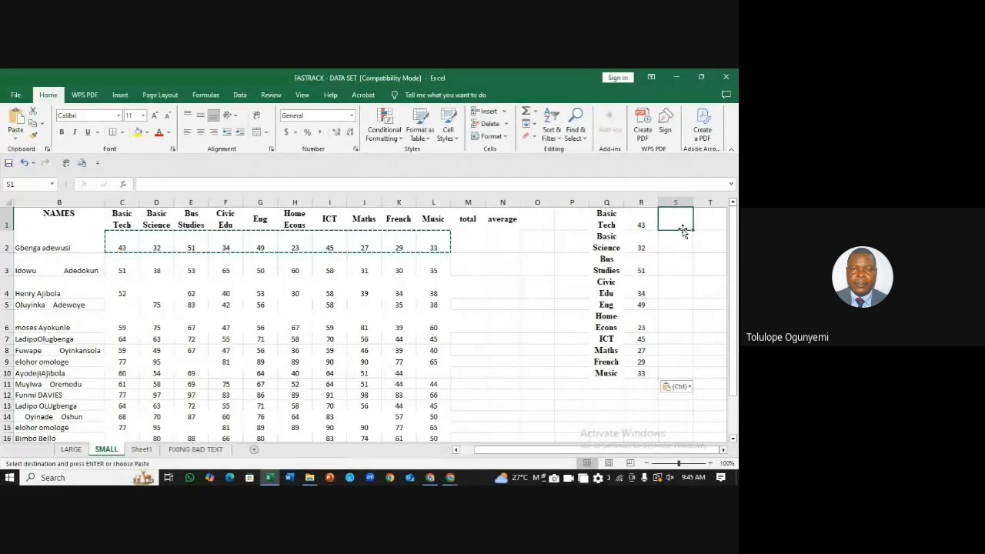
# Step: Delete the total and average columns with Ctrl+minus, then select the marks B1:L24
pyautogui.click(566, 258)
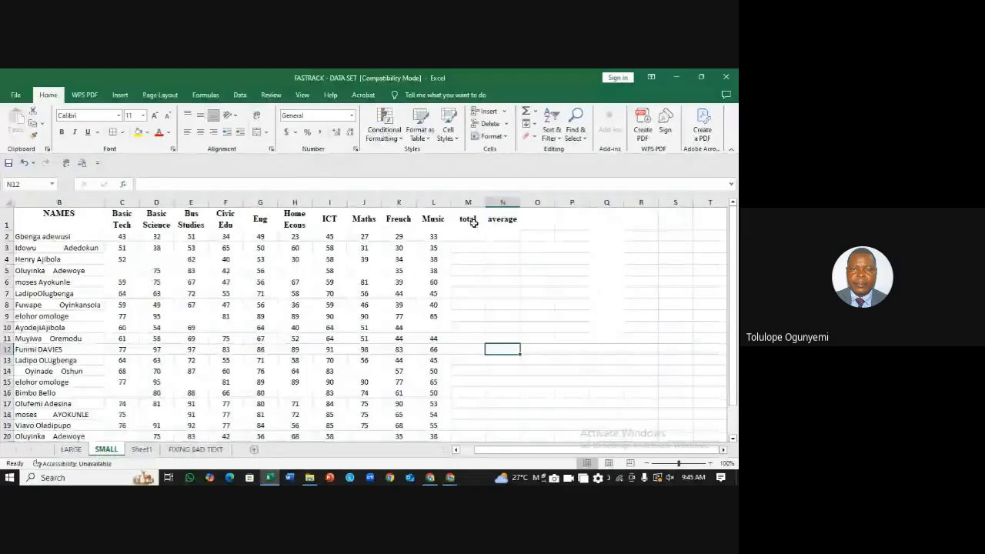
pyautogui.moveTo(469, 202); pyautogui.dragTo(500, 201)
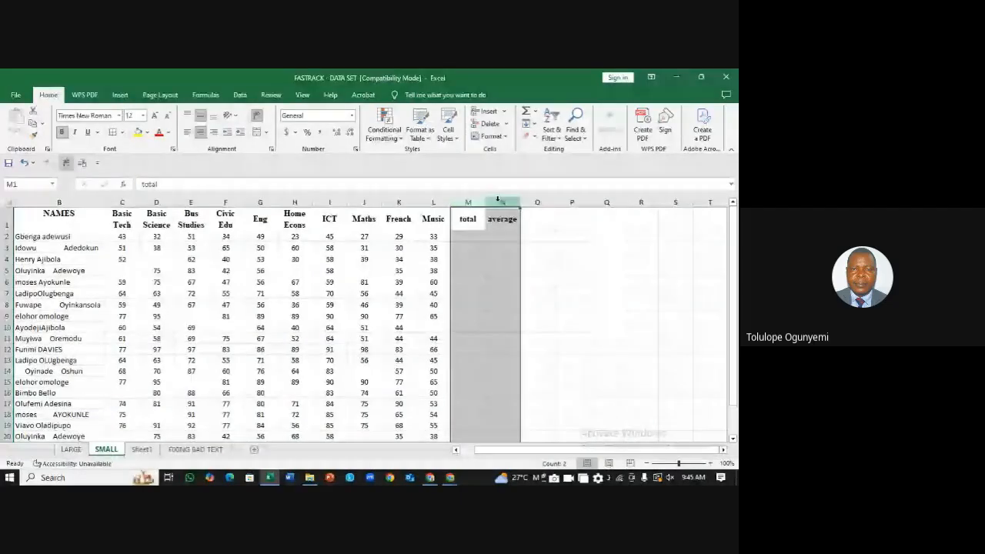
pyautogui.hotkey('ctrl', '-')
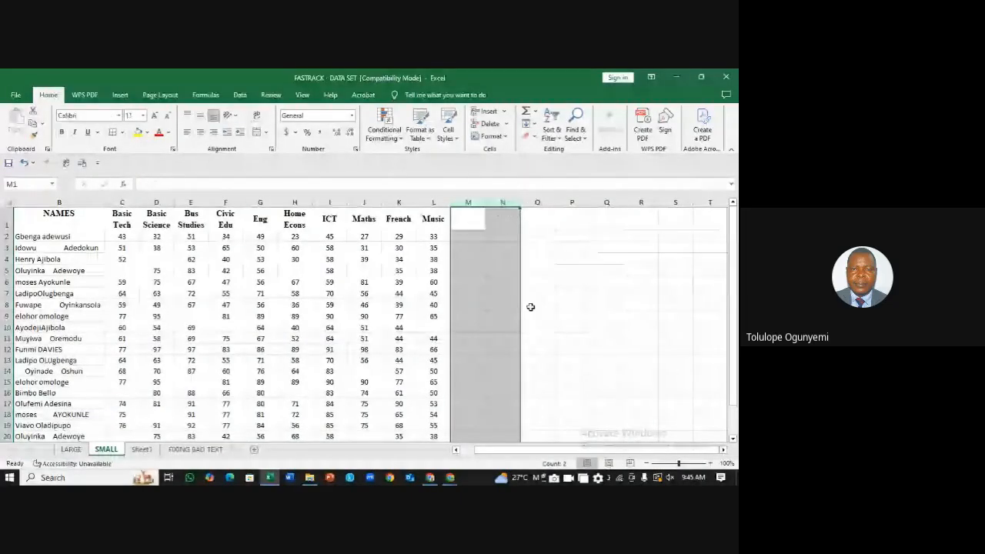
pyautogui.click(572, 292)
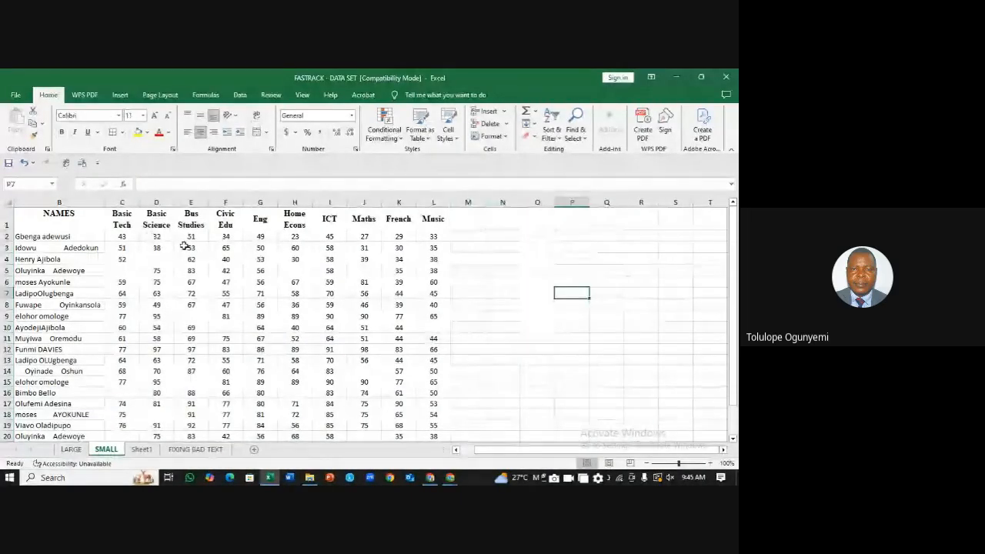
pyautogui.moveTo(86, 214); pyautogui.dragTo(442, 428)
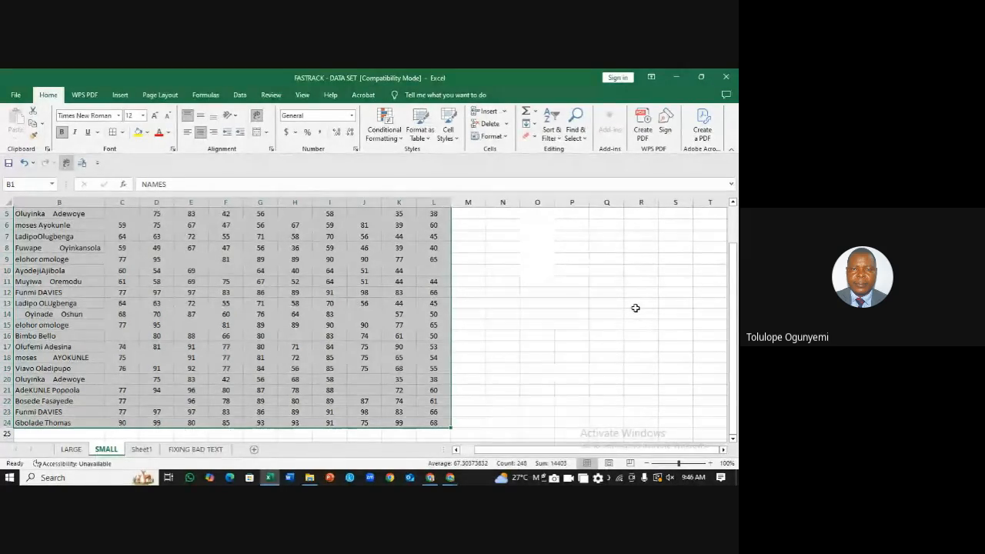
# Step: From a cell inside the score list, start a table covering A1:L24 with the header row ticked
pyautogui.click(630, 260)
pyautogui.moveTo(734, 273); pyautogui.dragTo(734, 261)
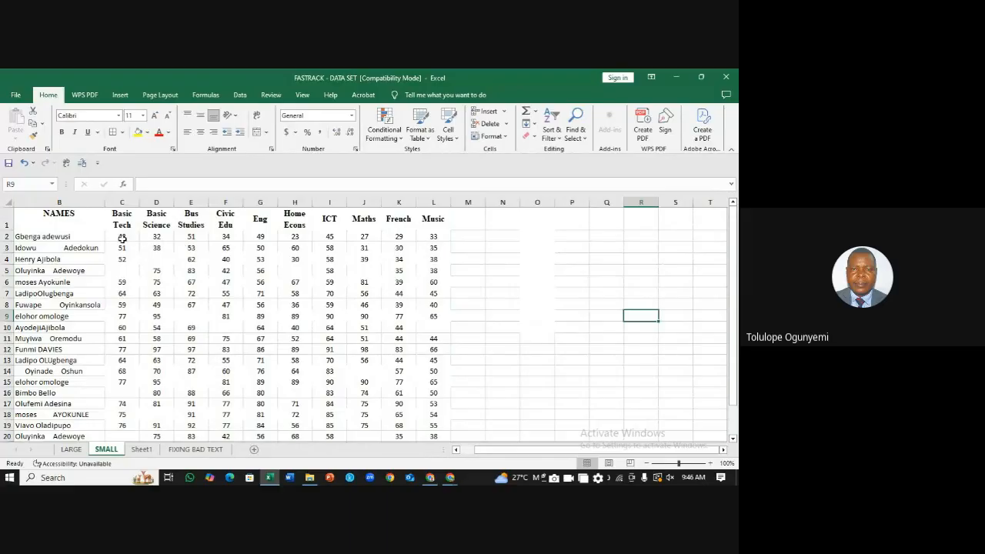
pyautogui.click(299, 296)
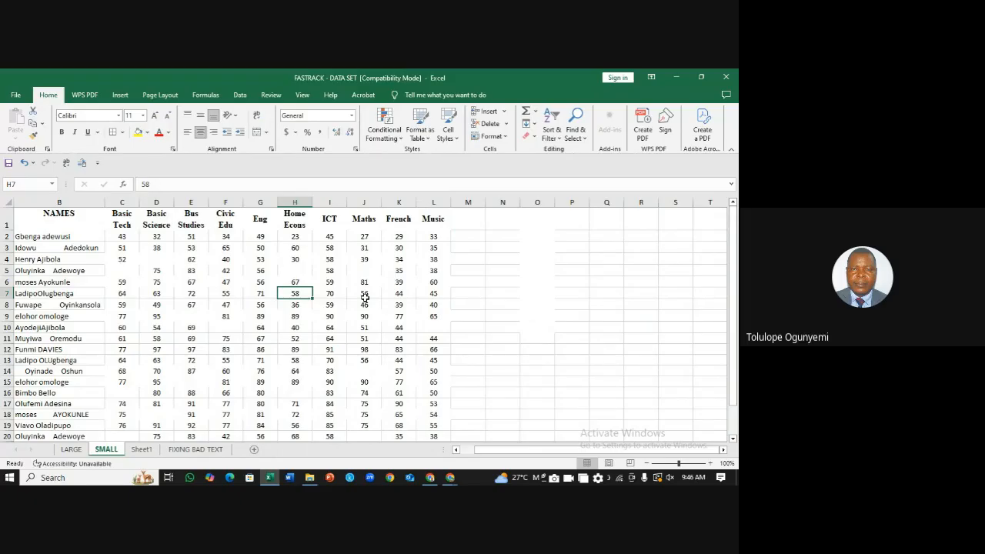
pyautogui.hotkey('ctrl', 't')
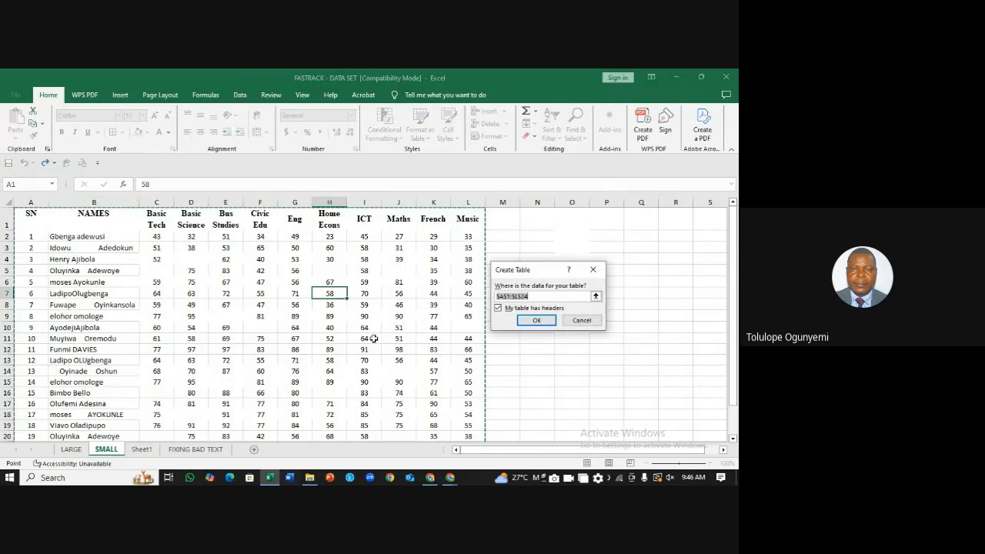
# Step: Confirm the A1:L24 table with headers, then click an empty cell in column N
pyautogui.click(538, 321)
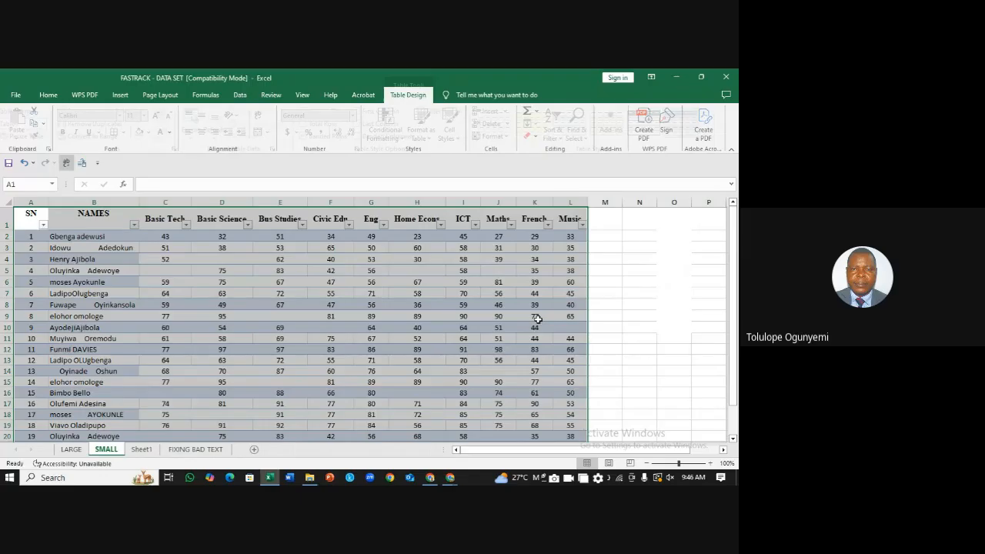
pyautogui.click(625, 270)
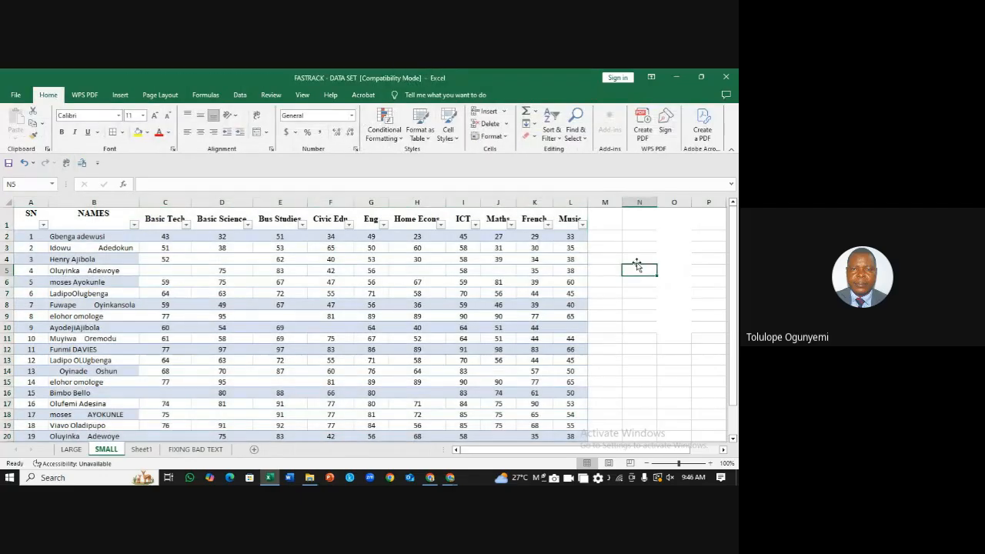
pyautogui.moveTo(735, 304)
pyautogui.mouseDown()
pyautogui.moveTo(737, 332)
pyautogui.moveTo(736, 305)
pyautogui.mouseUp()
pyautogui.click(630, 292)
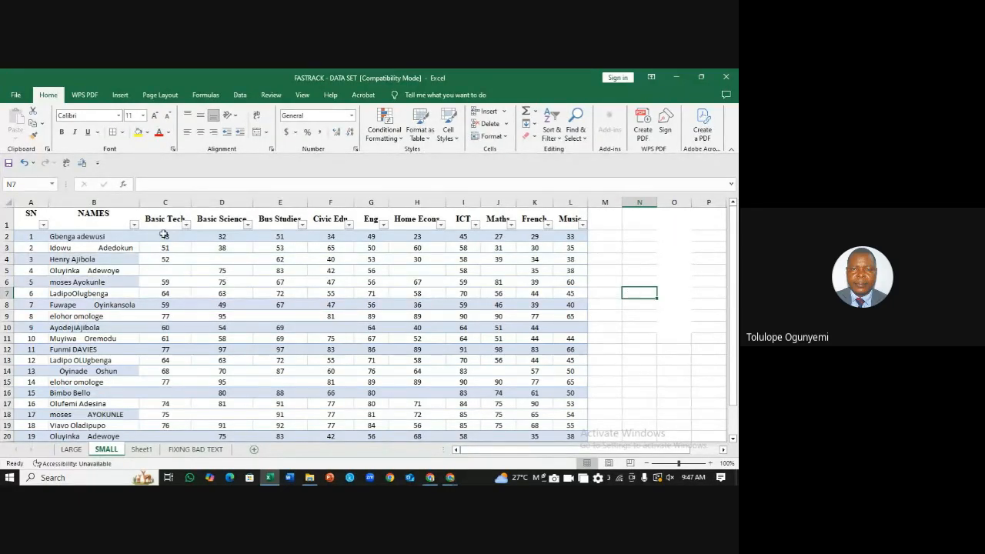
# Step: Undo the table conversion so the scores are a plain range again
pyautogui.hotkey('ctrl', 'z')
pyautogui.click(628, 256)
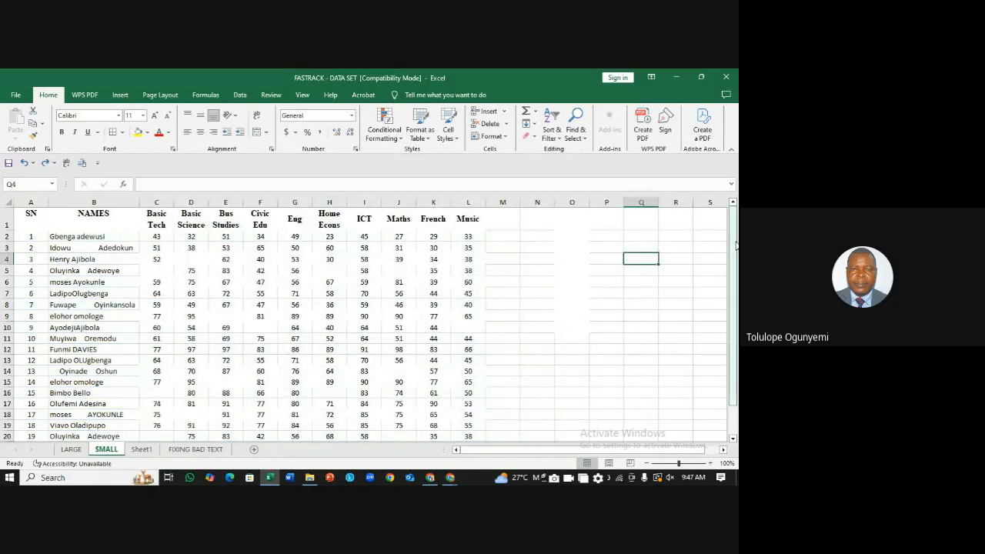
pyautogui.moveTo(736, 245); pyautogui.dragTo(723, 277)
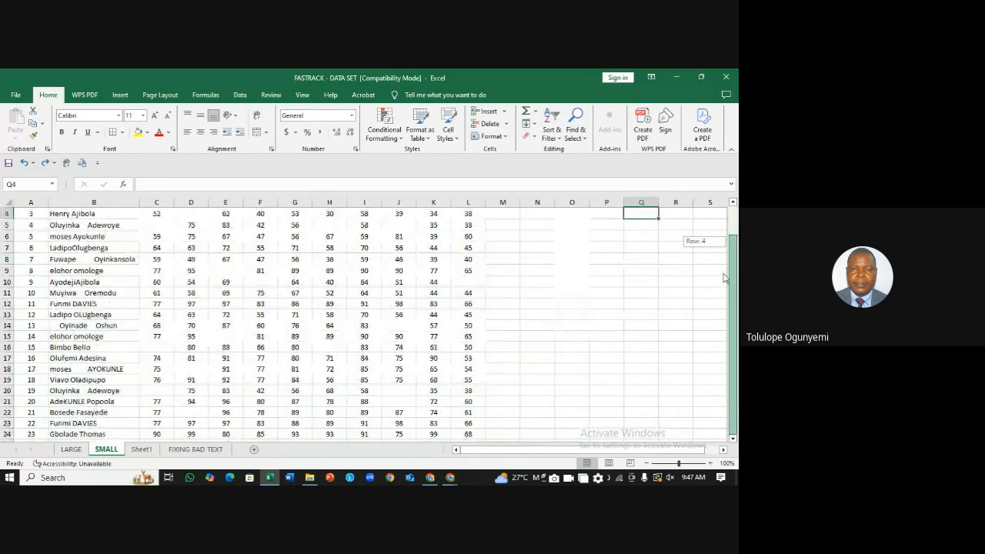
pyautogui.moveTo(729, 373); pyautogui.dragTo(732, 259)
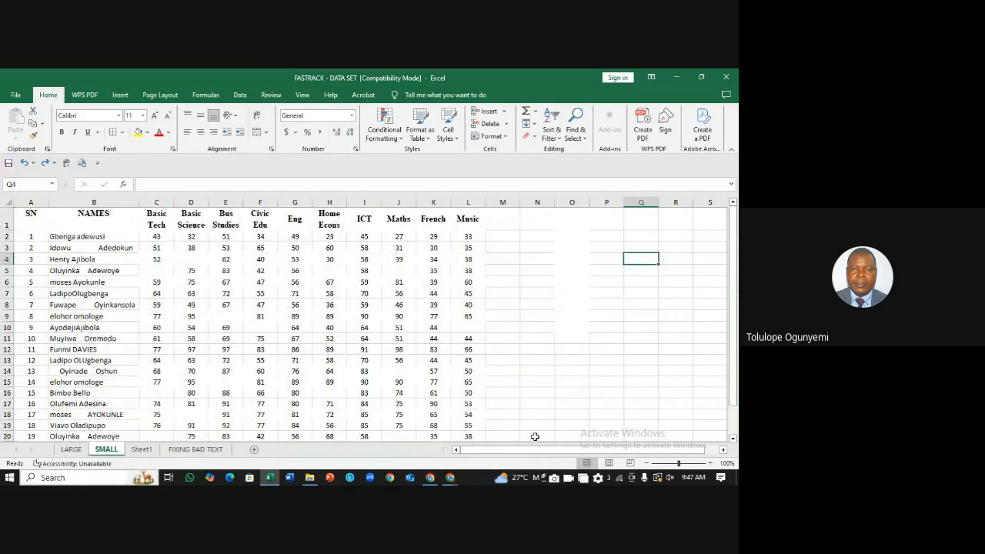
# Step: Convert the score data A1:L24 into a table, with the first row as headers
pyautogui.click(267, 294)
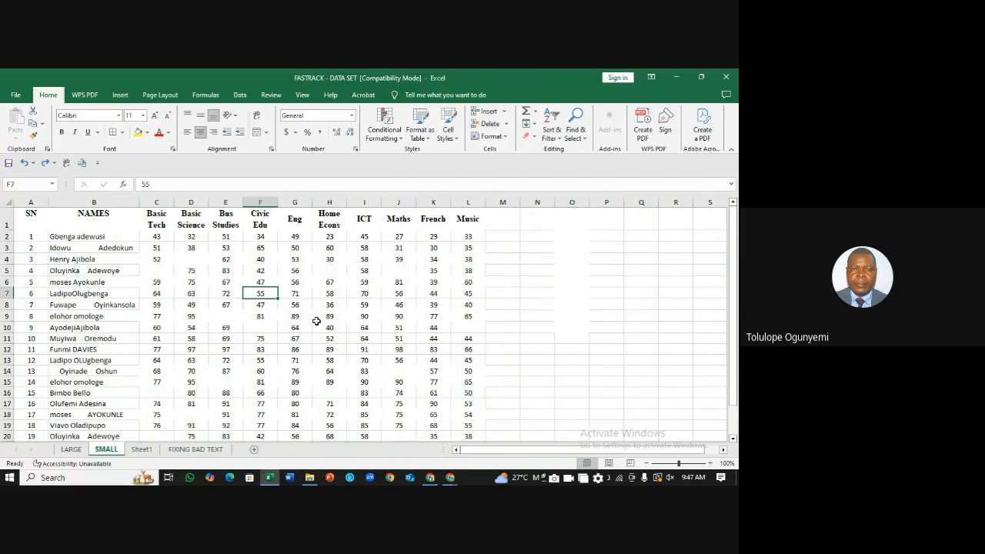
pyautogui.hotkey('ctrl', 't')
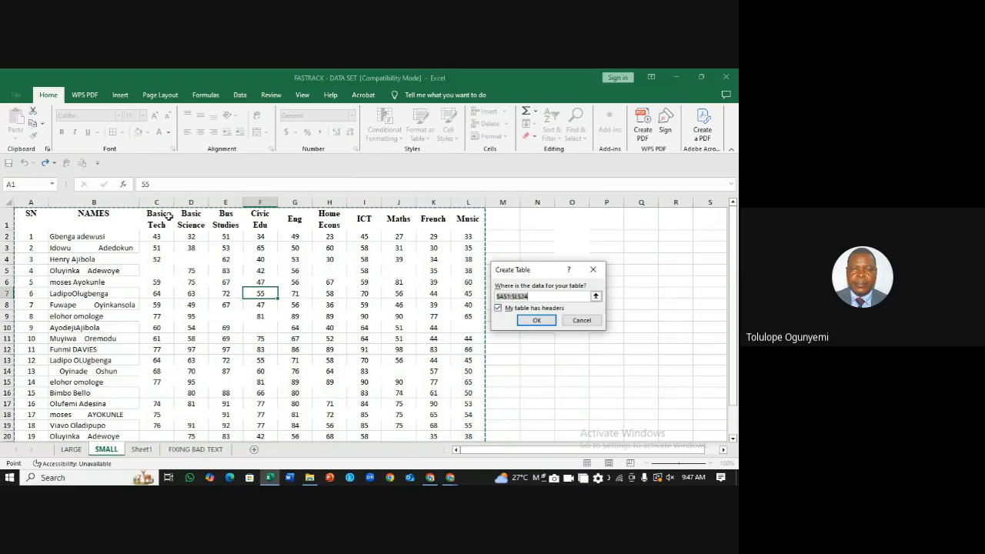
pyautogui.click(499, 309)
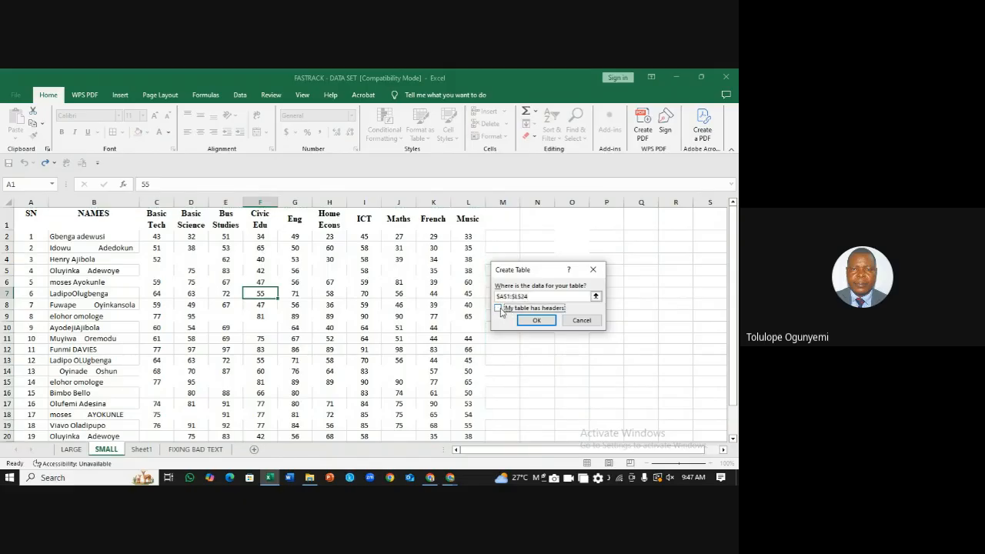
pyautogui.click(498, 308)
pyautogui.click(537, 320)
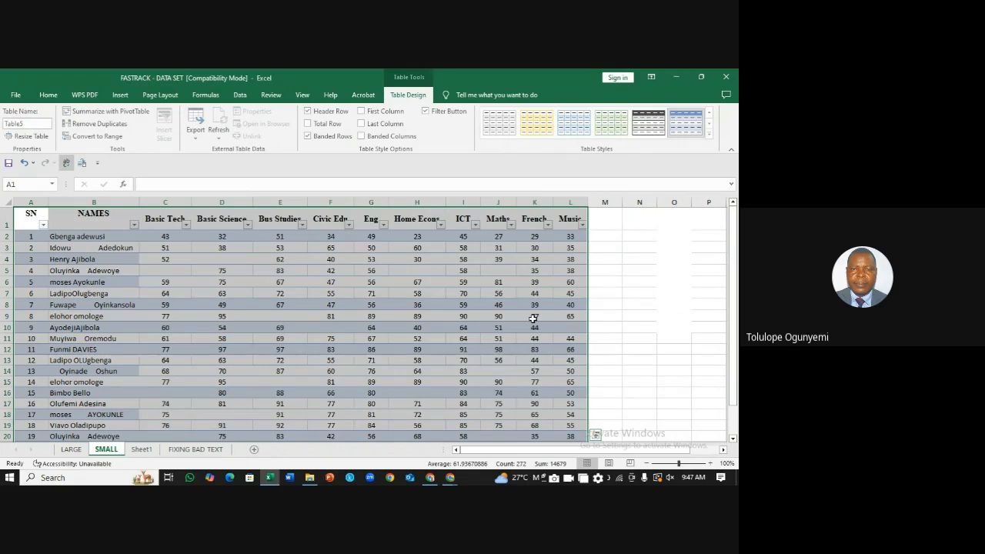
pyautogui.click(708, 292)
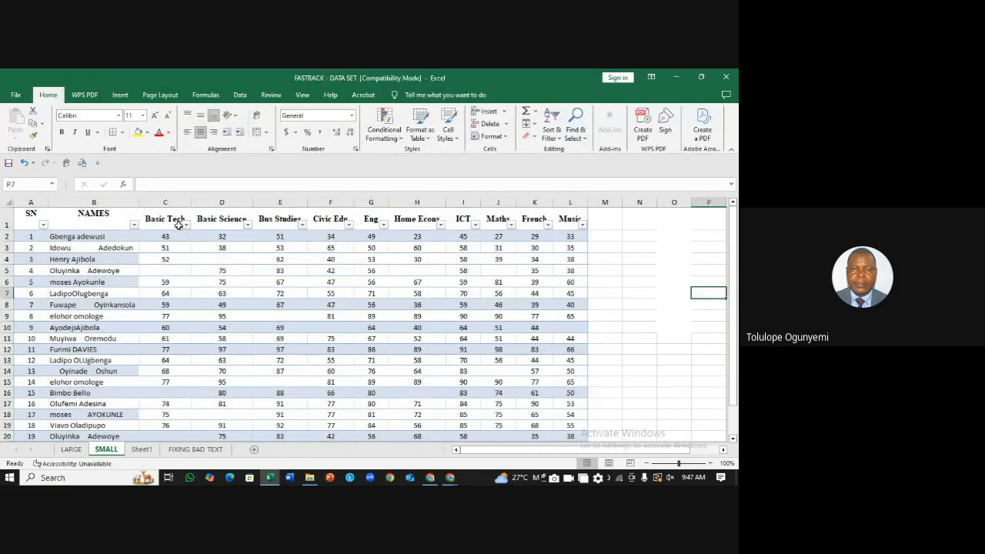
# Step: Check the Basic Tech and Basic Science filter dropdowns, closing both without filtering
pyautogui.click(186, 225)
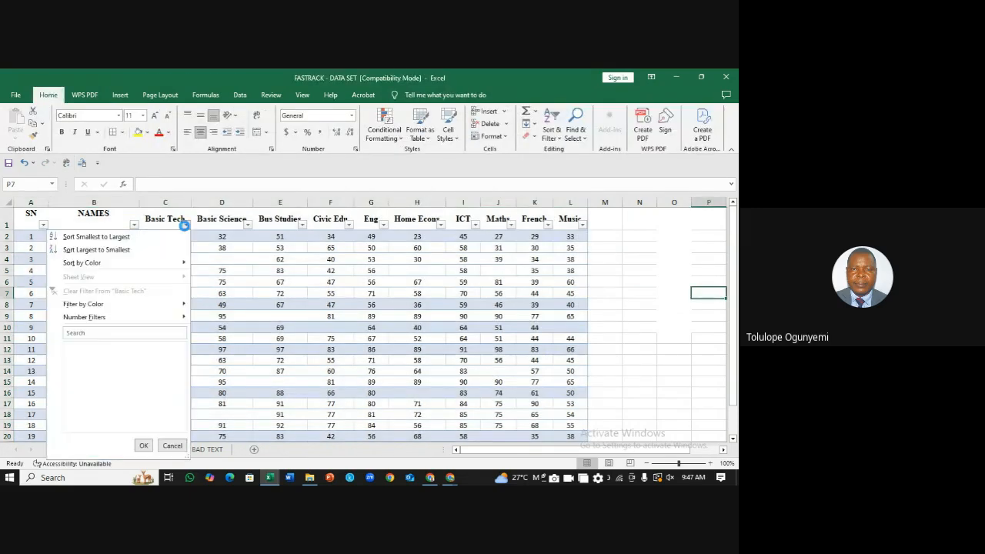
pyautogui.click(248, 229)
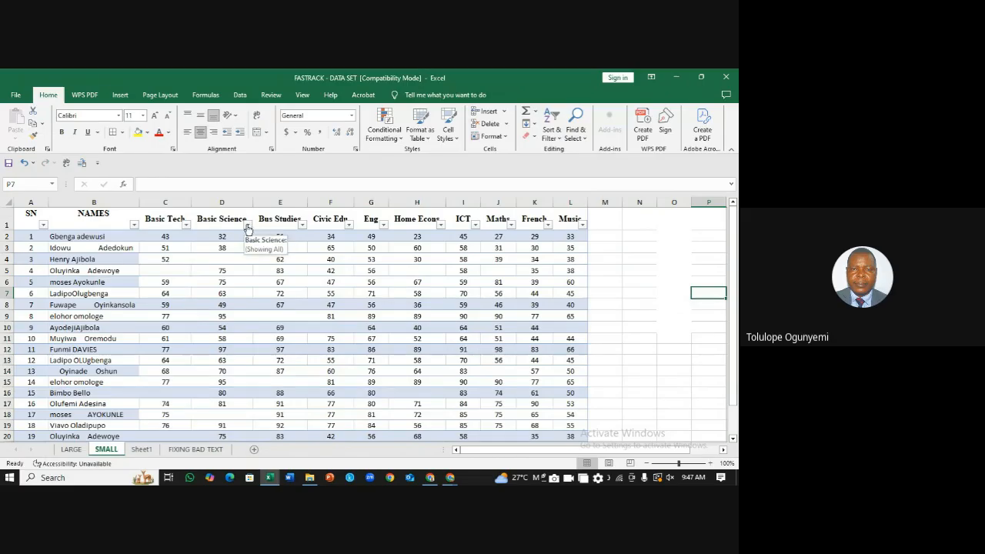
pyautogui.click(248, 225)
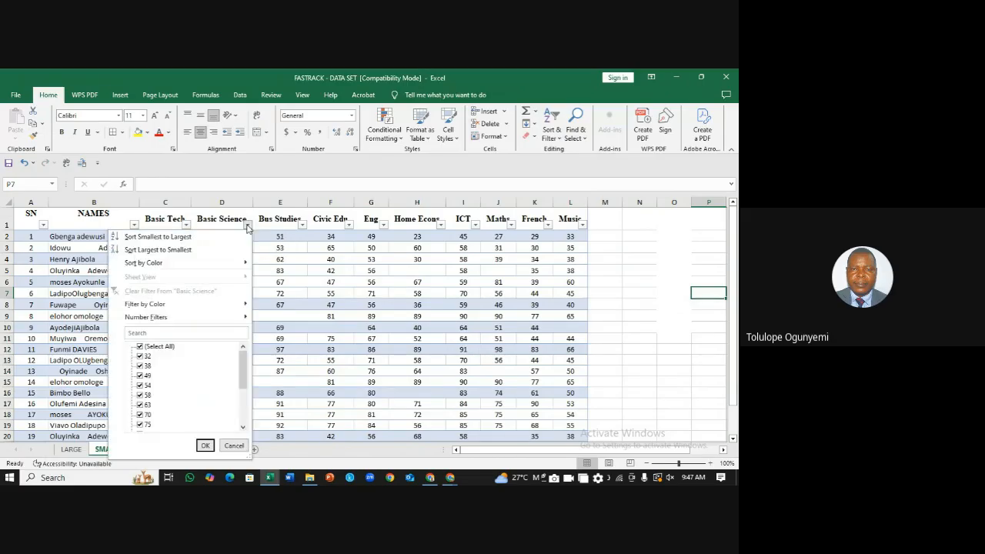
pyautogui.click(669, 257)
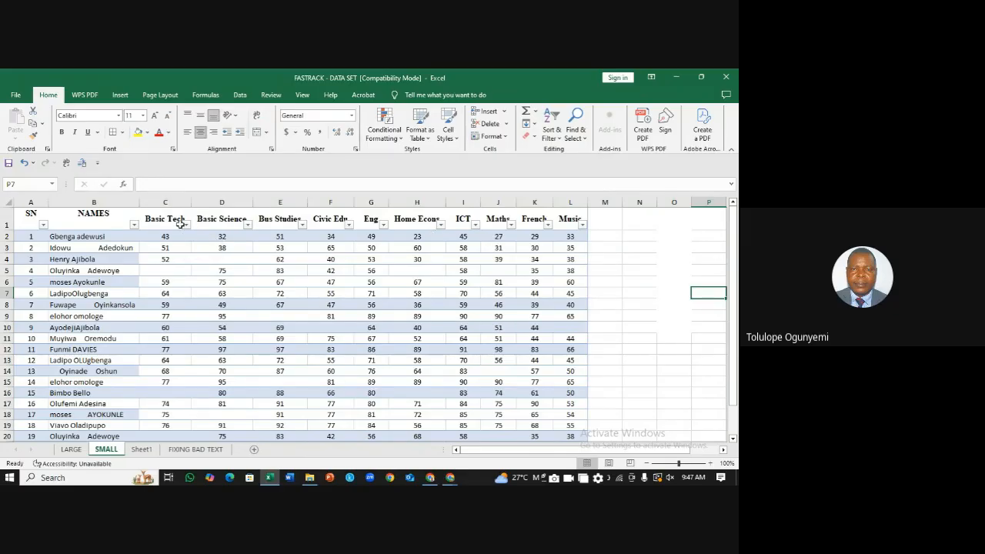
pyautogui.click(615, 225)
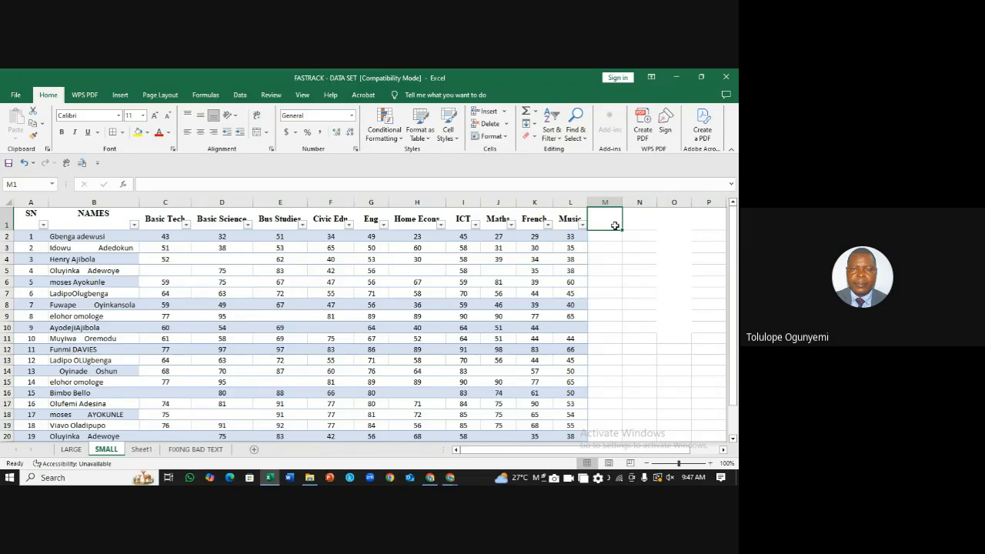
# Step: Undo the table and enter the header 'total' in M1
pyautogui.hotkey('ctrl', 'z')
pyautogui.hotkey('ctrl', 'z')
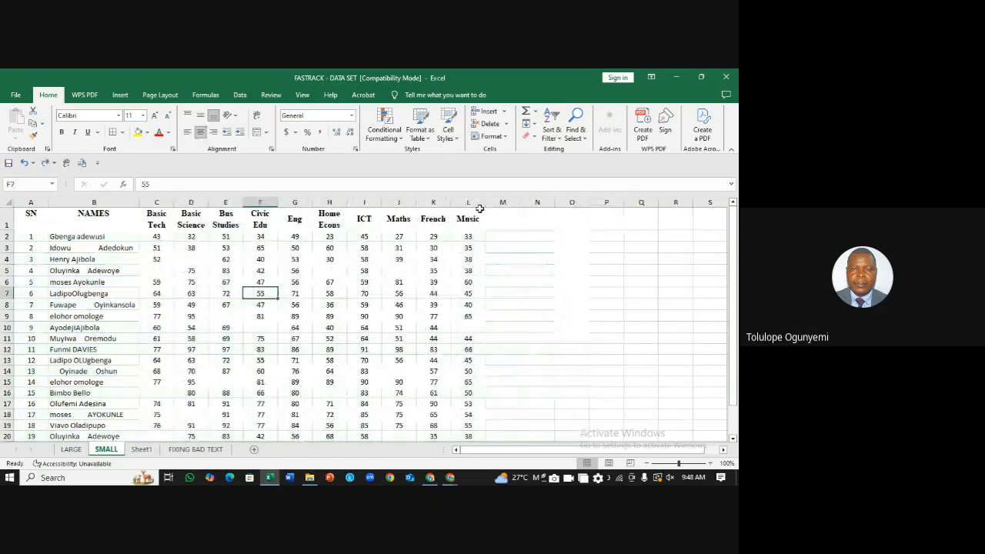
pyautogui.click(506, 219)
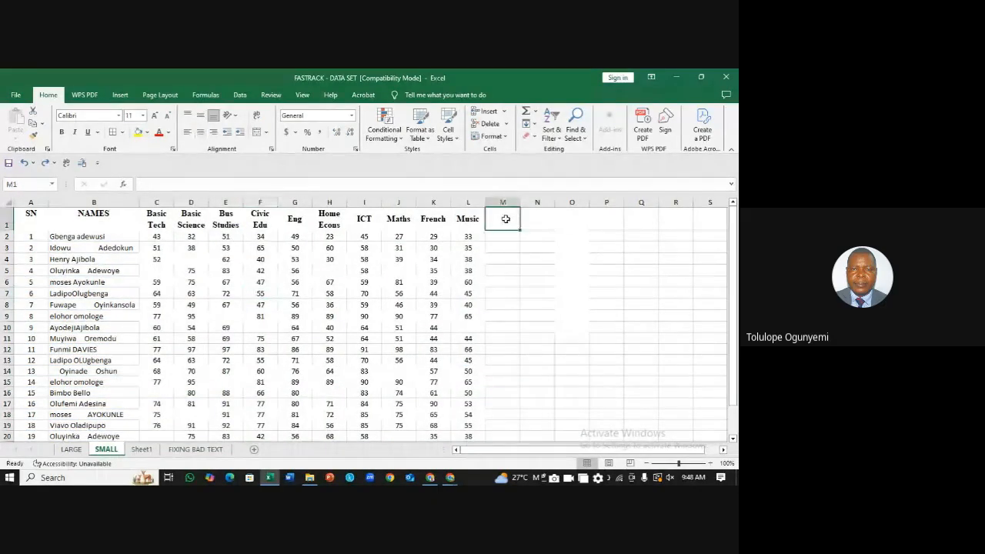
pyautogui.write('total')
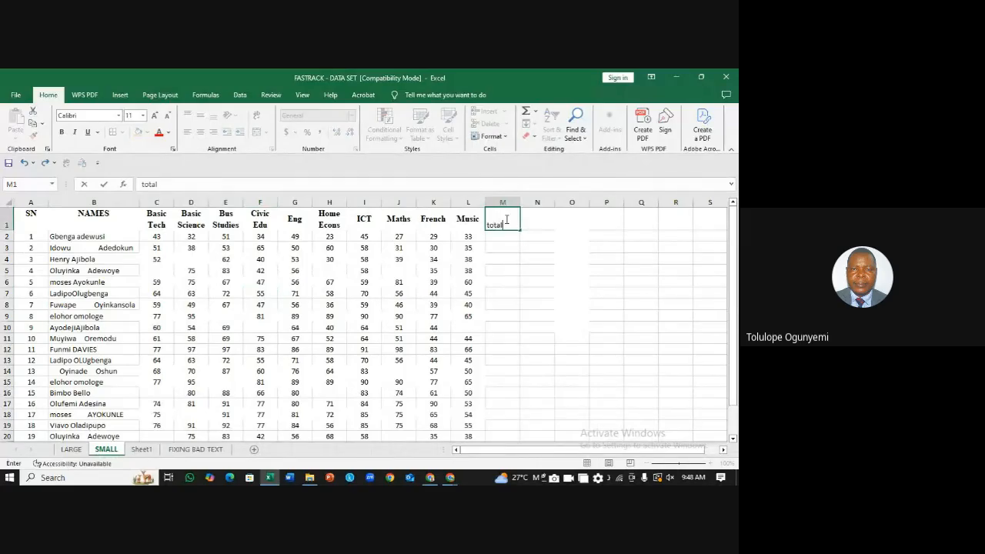
pyautogui.click(508, 235)
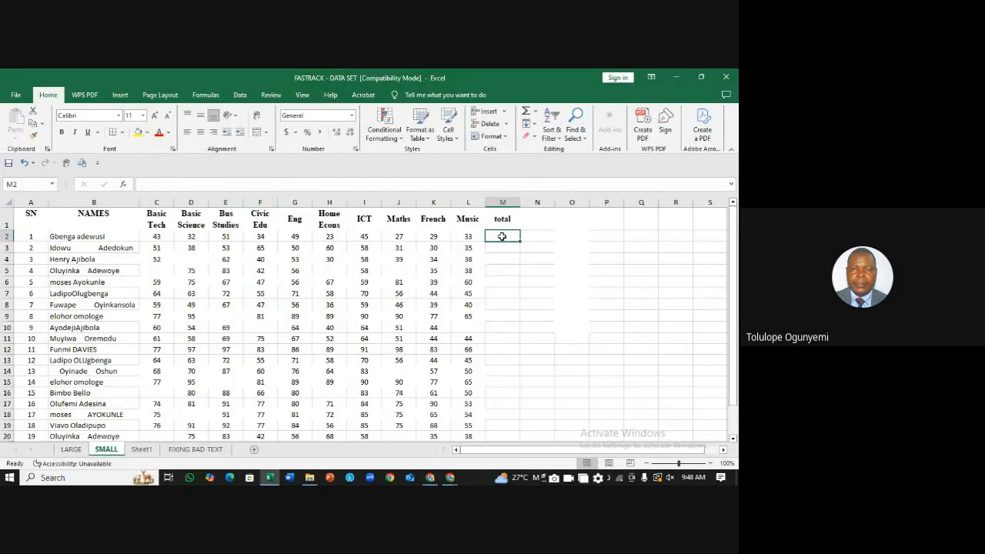
# Step: Enter =SUM(C2:L2) in M2 and fill it down to M24, checking row 10
pyautogui.write('=sum')
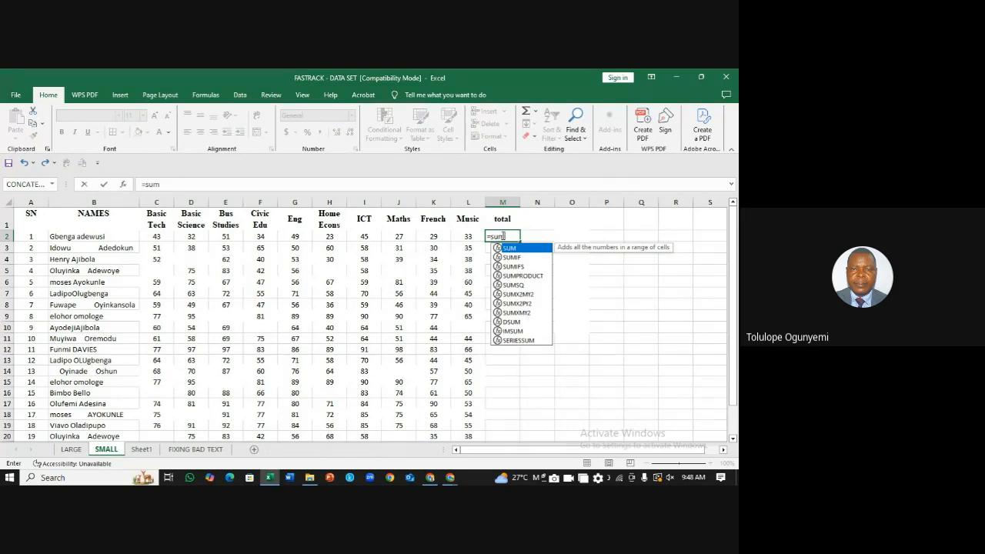
pyautogui.write('(')
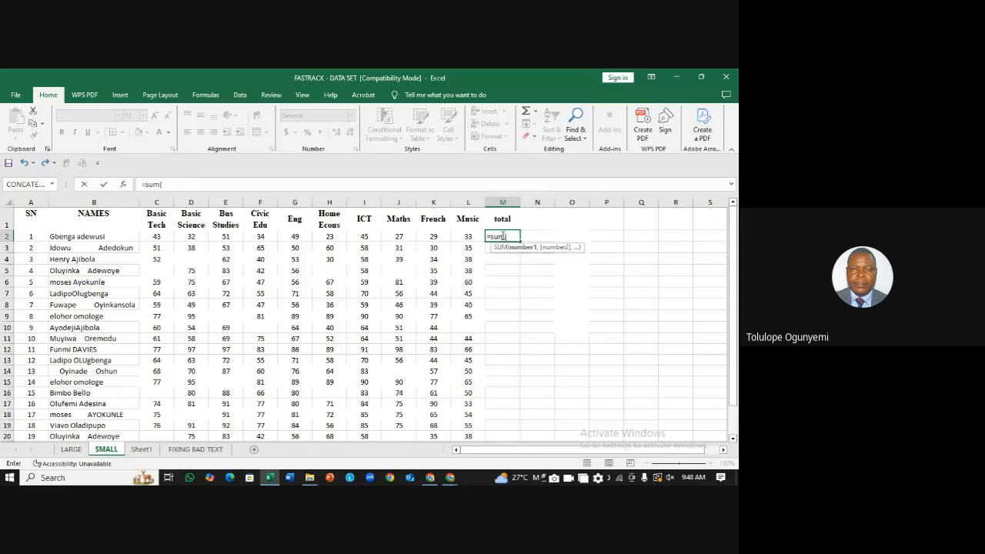
pyautogui.moveTo(150, 236); pyautogui.dragTo(460, 236)
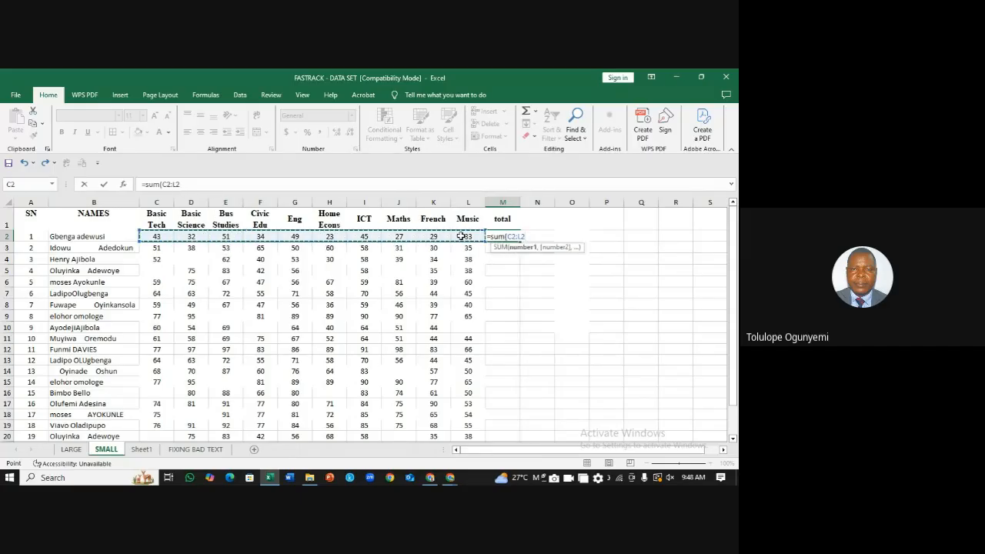
pyautogui.press('Return')
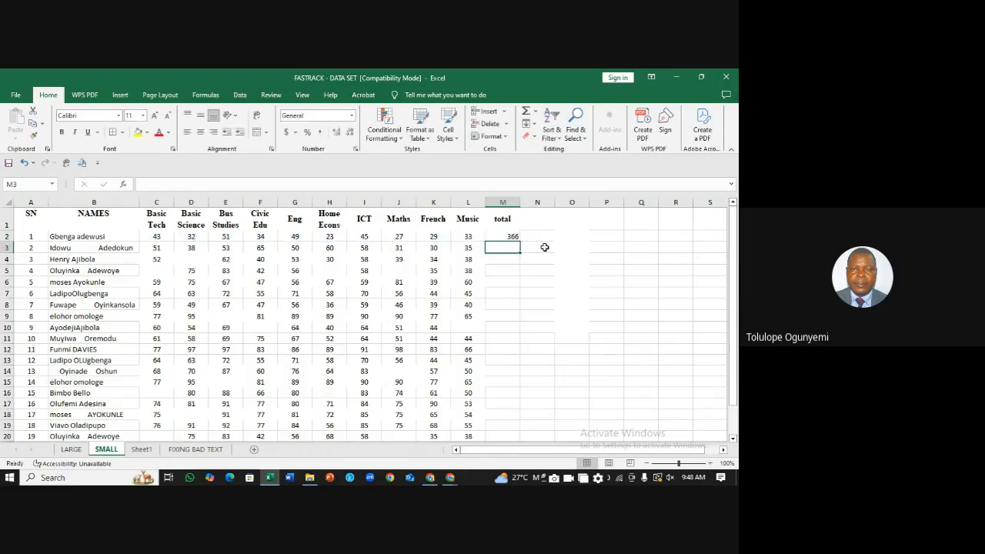
pyautogui.click(506, 236)
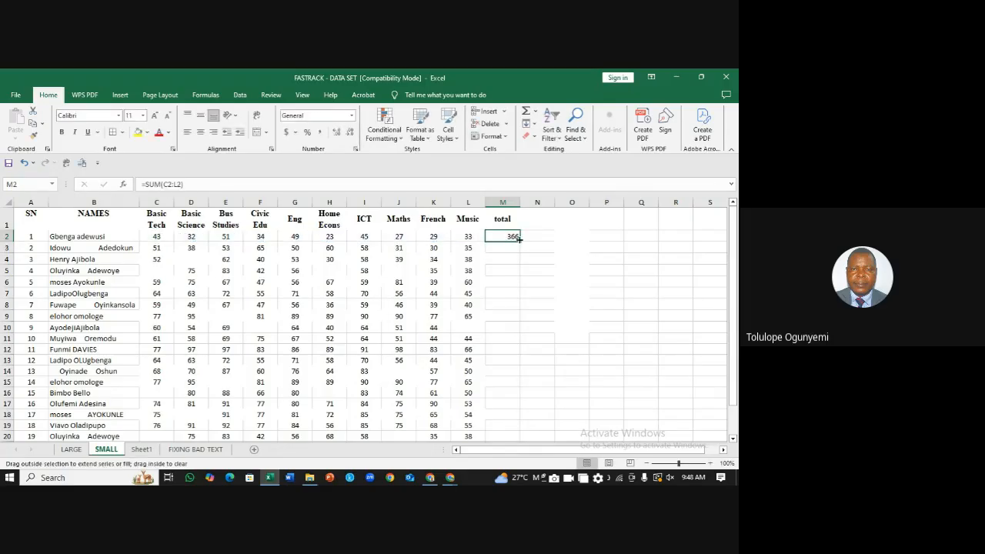
pyautogui.doubleClick(519, 241)
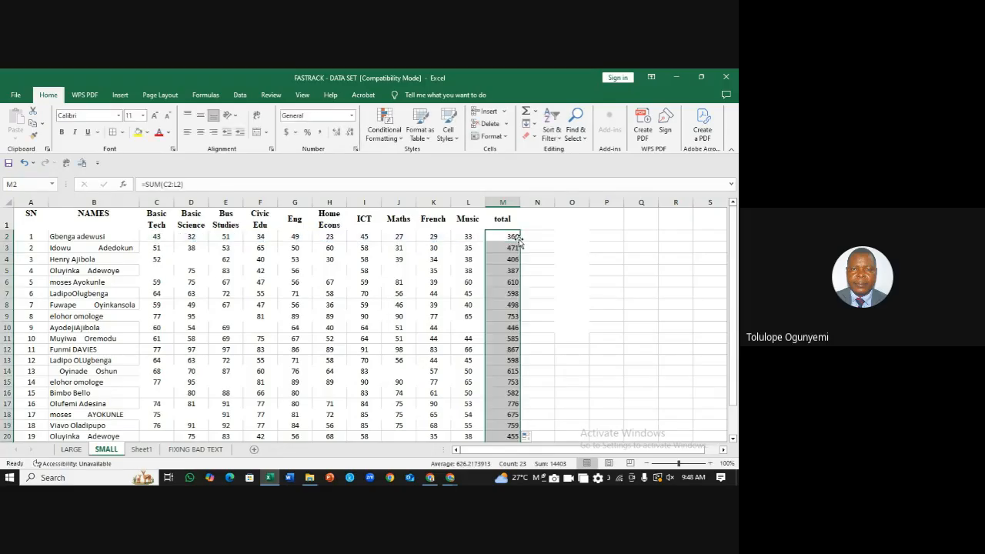
pyautogui.click(260, 326)
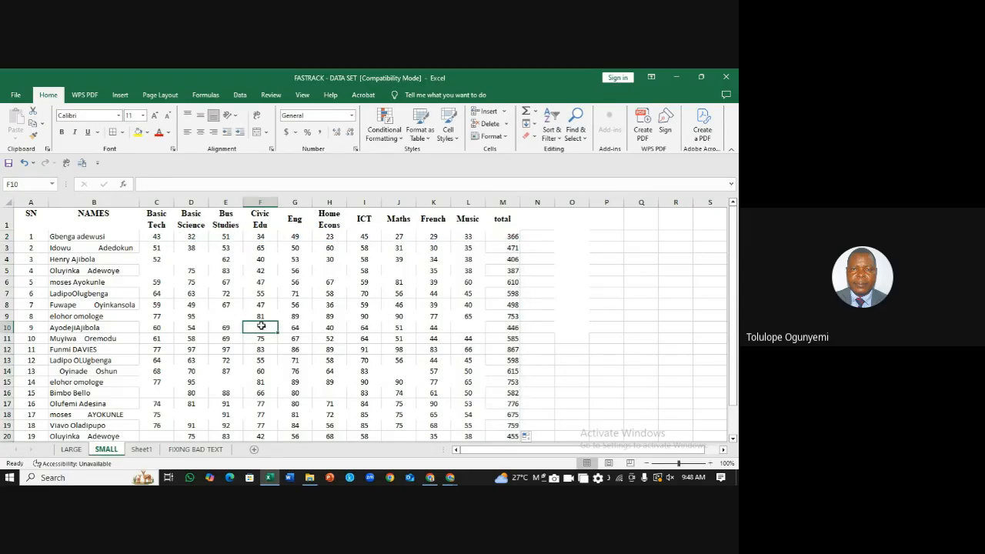
pyautogui.click(514, 328)
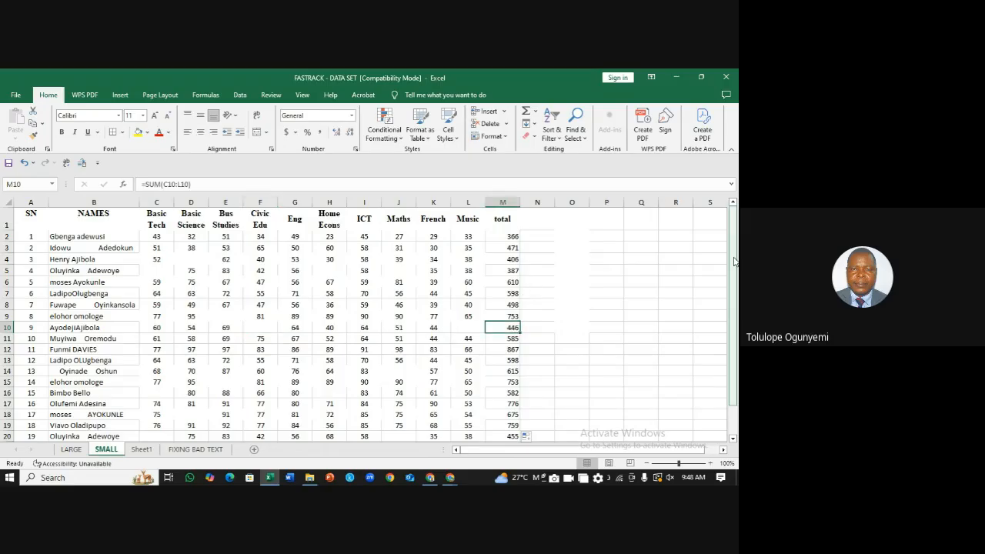
pyautogui.click(643, 261)
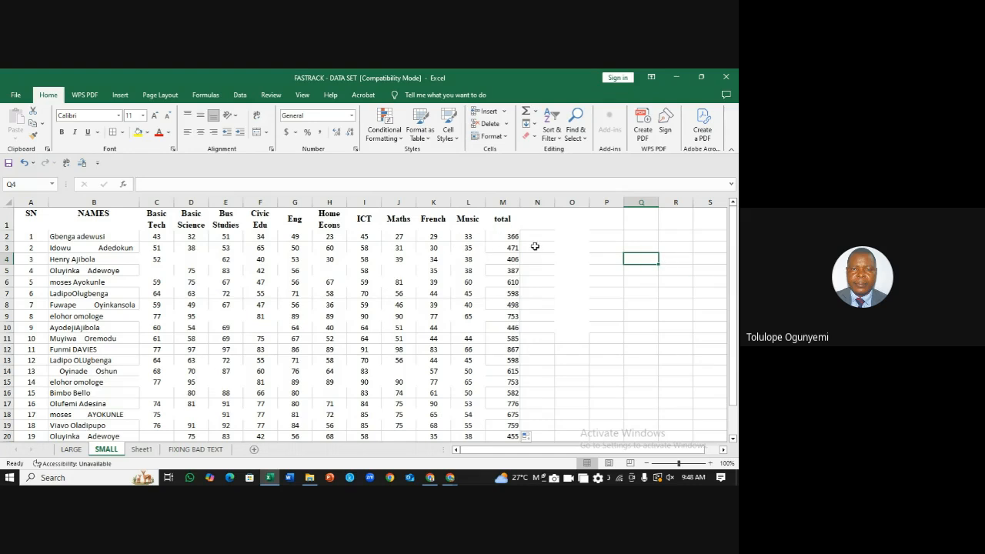
# Step: Make $A$1:$M$24, including the total column, a table with headers, then scroll the sheet
pyautogui.click(297, 306)
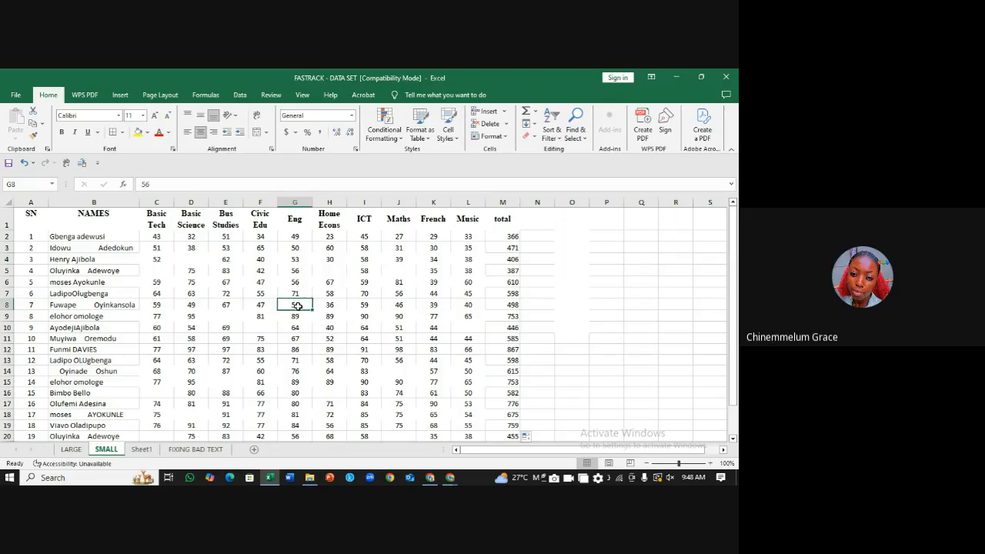
pyautogui.hotkey('ctrl', 't')
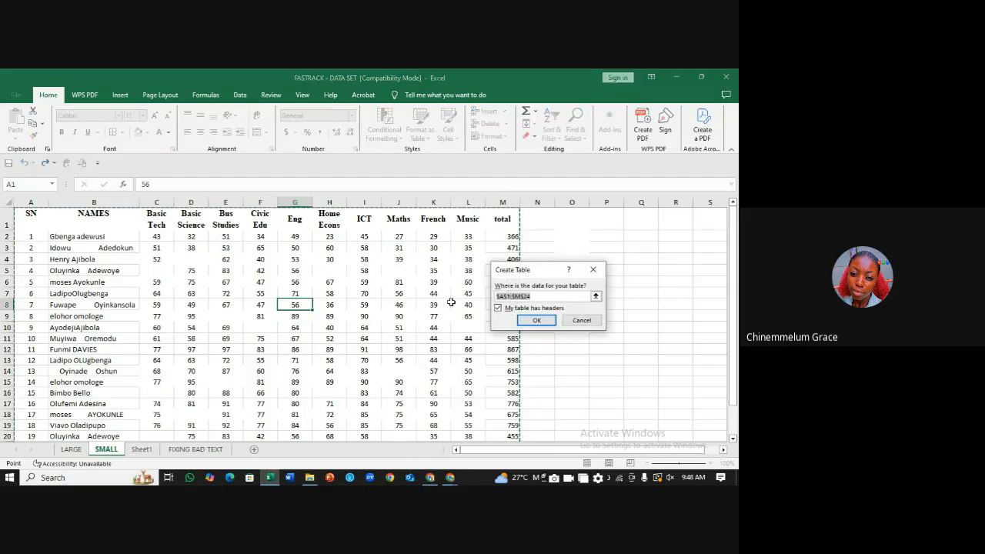
pyautogui.click(526, 320)
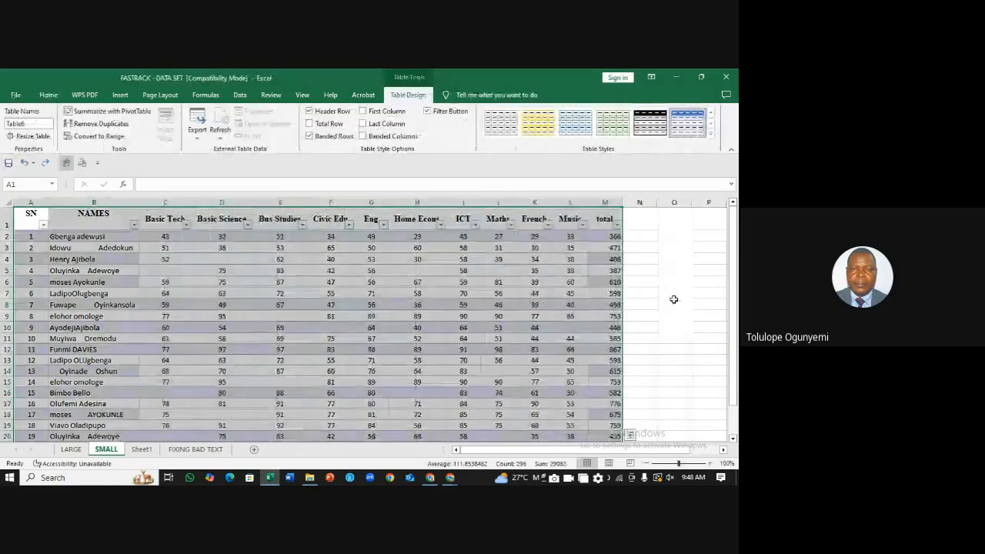
pyautogui.click(674, 304)
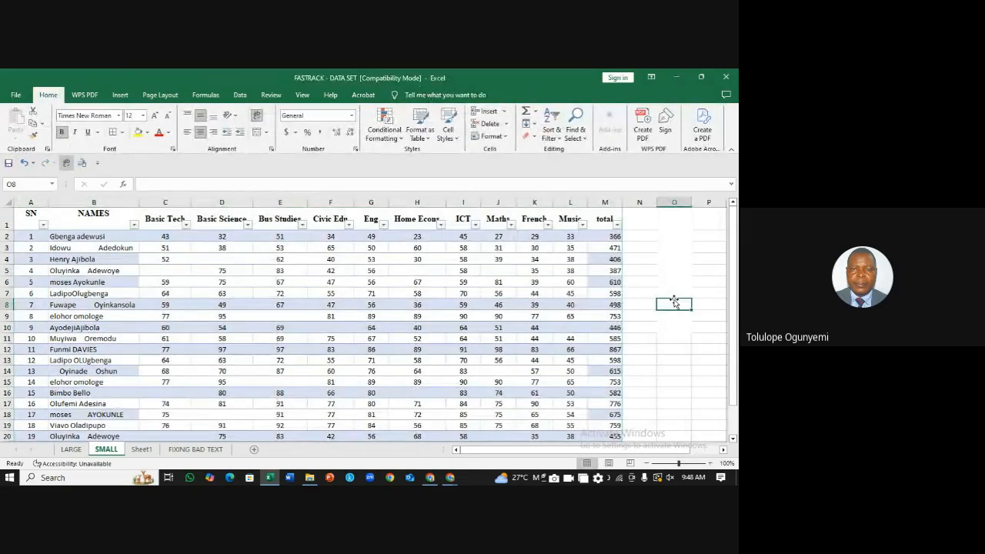
pyautogui.click(734, 252)
pyautogui.click(672, 236)
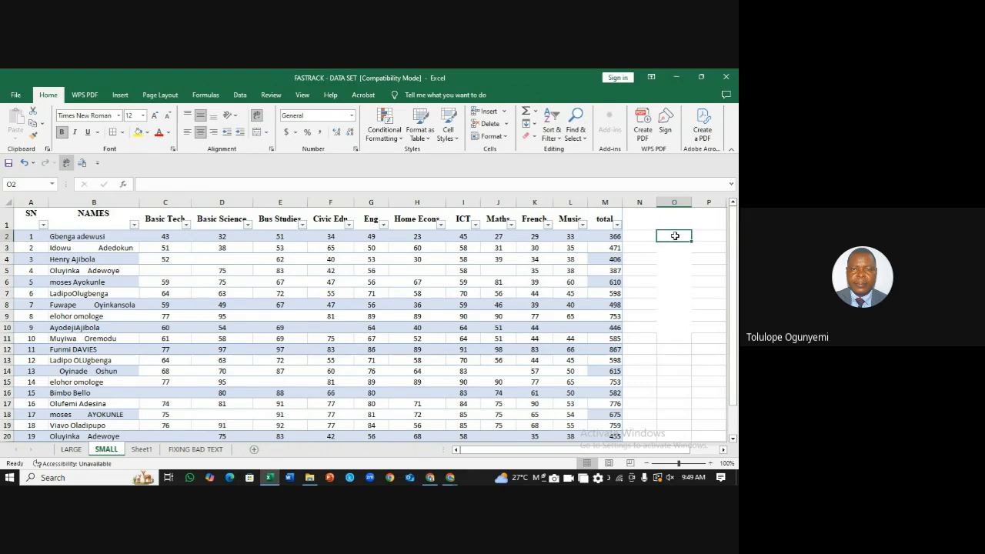
pyautogui.moveTo(734, 237); pyautogui.dragTo(710, 207)
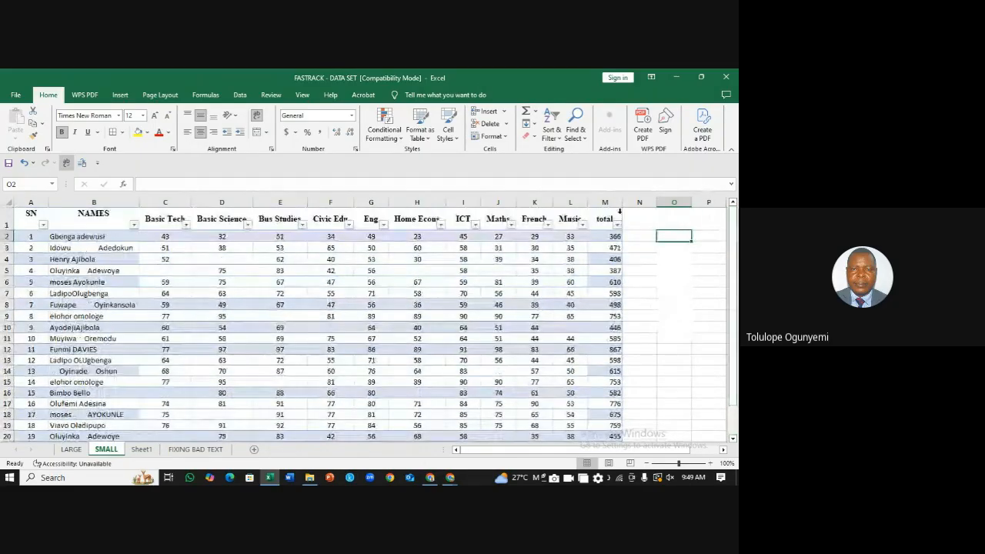
pyautogui.moveTo(737, 282); pyautogui.dragTo(715, 206)
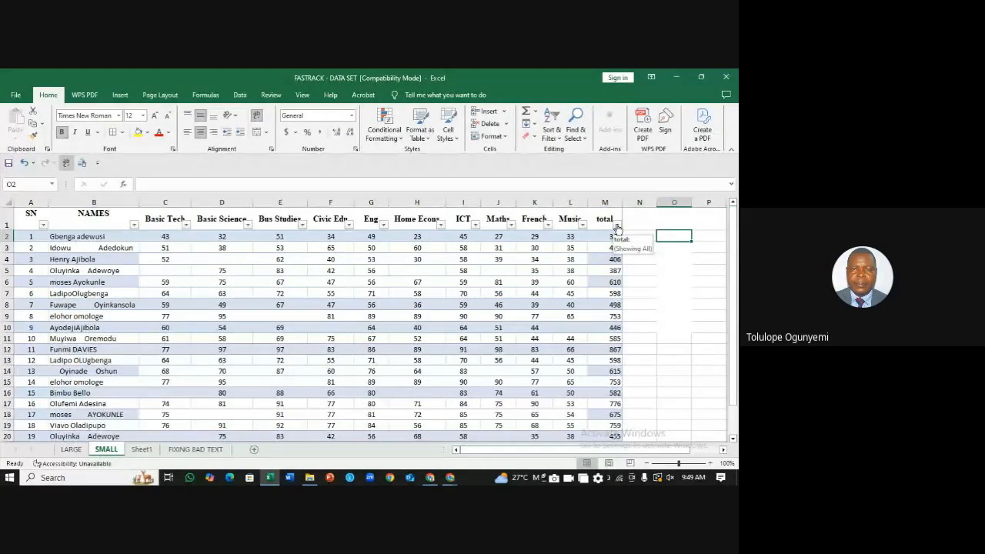
# Step: In the total column's filter, clear all values and tick 582
pyautogui.click(617, 226)
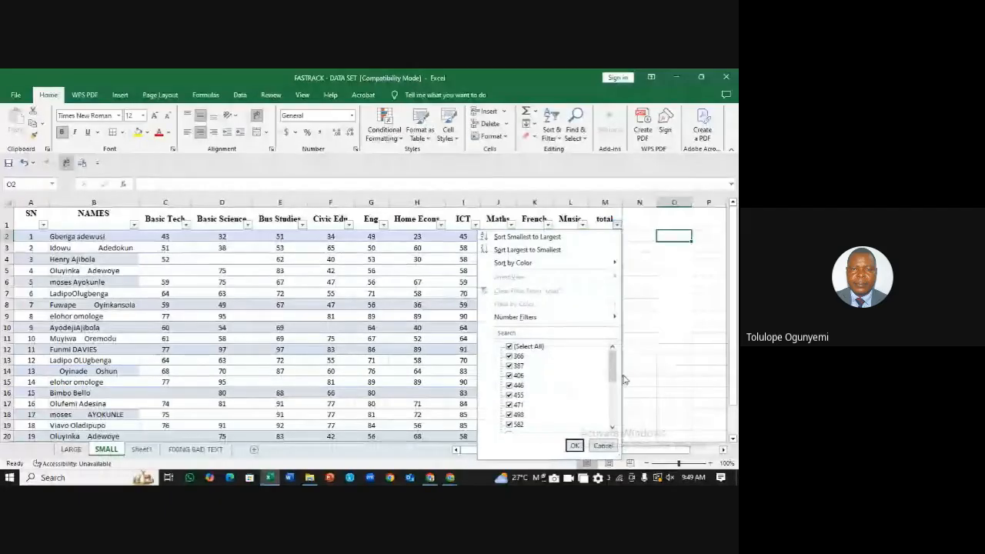
pyautogui.moveTo(614, 372)
pyautogui.mouseDown()
pyautogui.moveTo(625, 433)
pyautogui.moveTo(614, 354)
pyautogui.mouseUp()
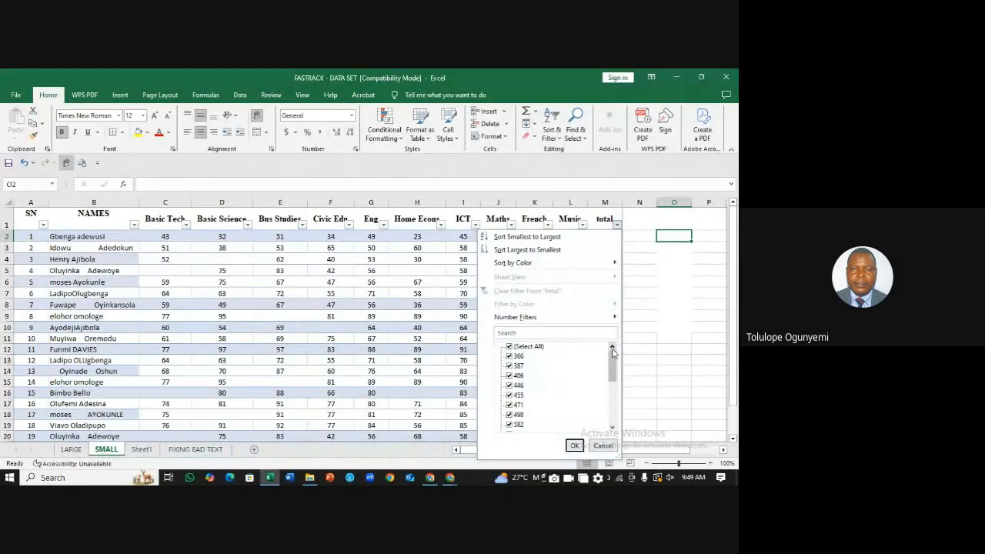
pyautogui.click(508, 347)
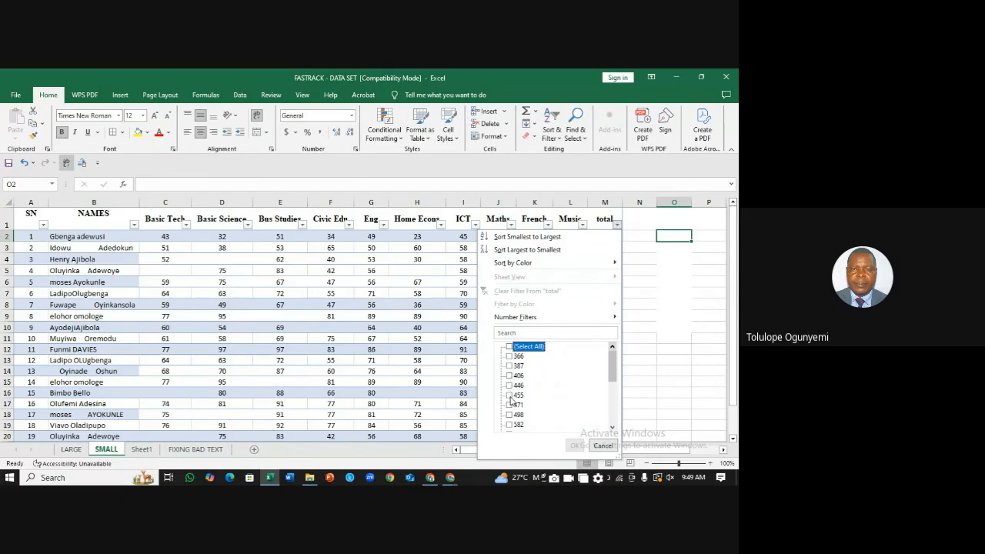
pyautogui.click(511, 425)
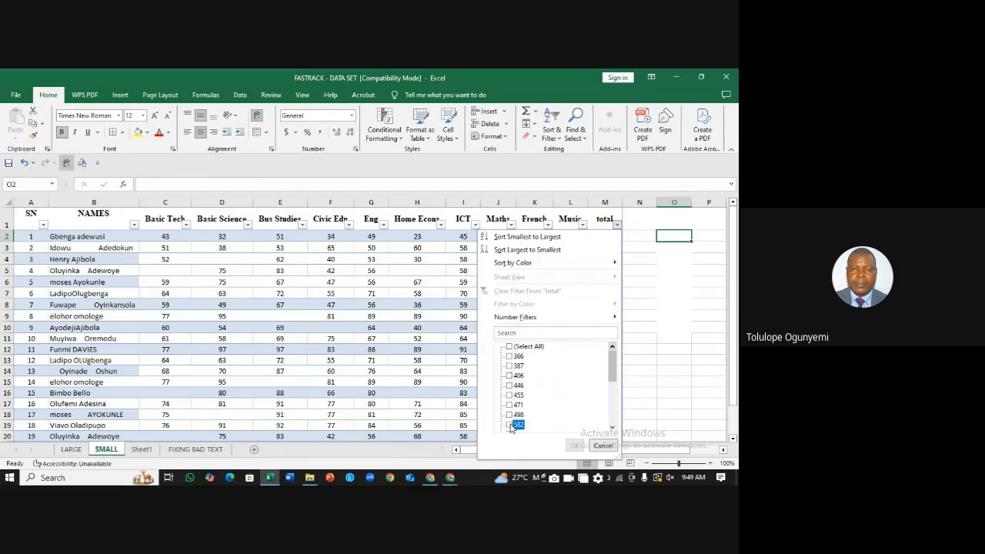
pyautogui.click(613, 429)
pyautogui.click(613, 430)
pyautogui.click(613, 429)
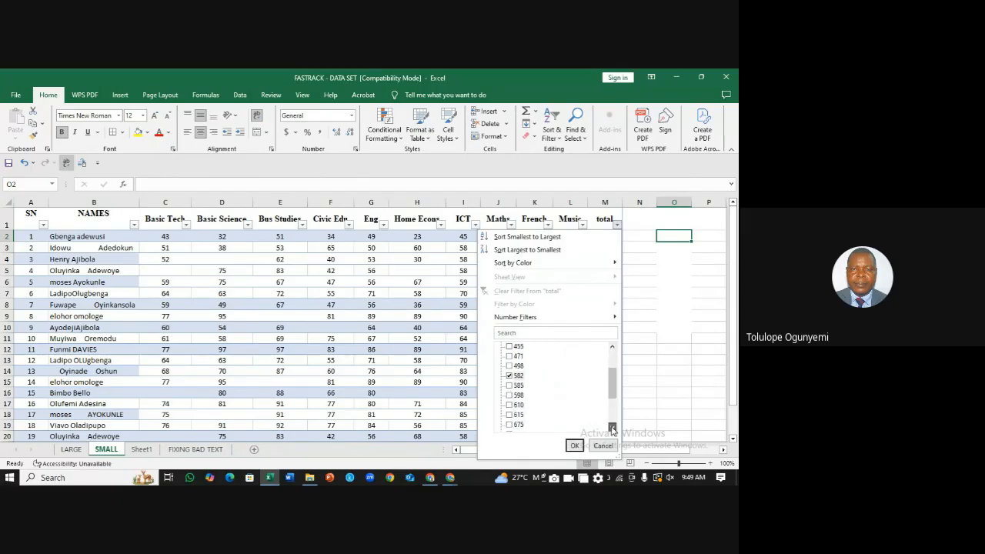
pyautogui.click(613, 430)
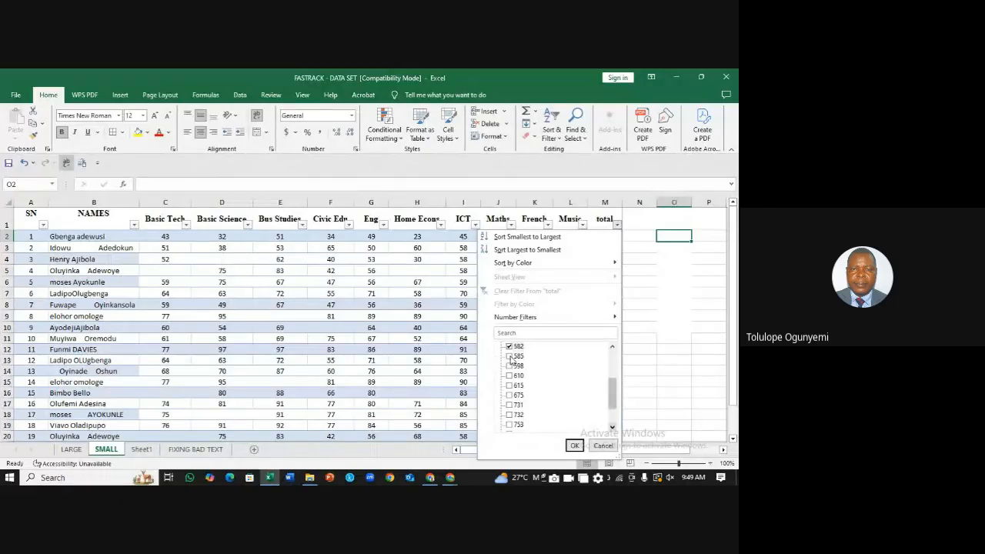
# Step: Also tick totals 585 through 867 and apply the filter, leaving 15 of 23 students
pyautogui.click(509, 357)
pyautogui.click(509, 367)
pyautogui.click(509, 375)
pyautogui.click(509, 396)
pyautogui.click(509, 386)
pyautogui.click(509, 405)
pyautogui.click(509, 415)
pyautogui.click(509, 425)
pyautogui.click(613, 429)
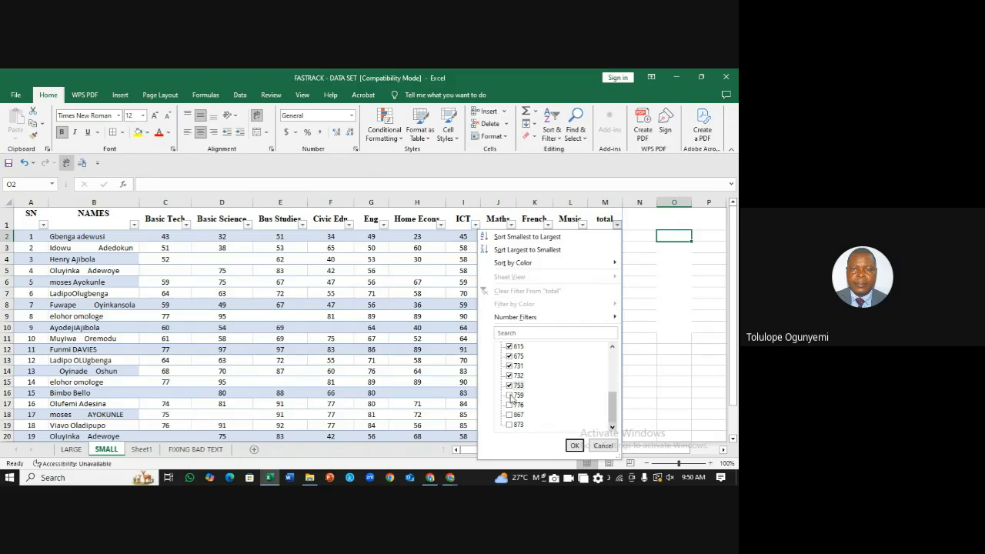
pyautogui.click(512, 396)
pyautogui.click(510, 405)
pyautogui.click(509, 415)
pyautogui.click(574, 446)
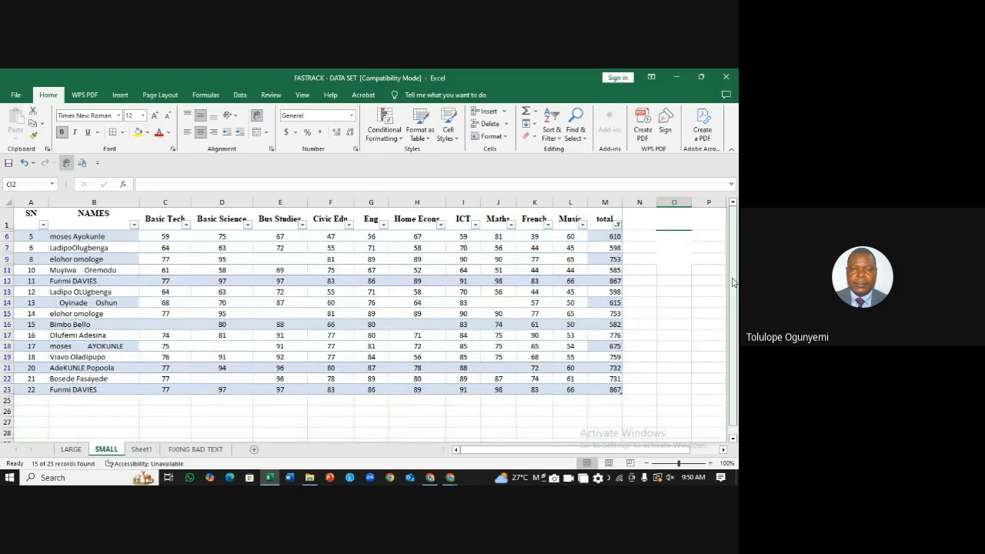
# Step: Number the first four visible SN cells 1, 2, 3 and 4
pyautogui.moveTo(734, 269); pyautogui.dragTo(726, 205)
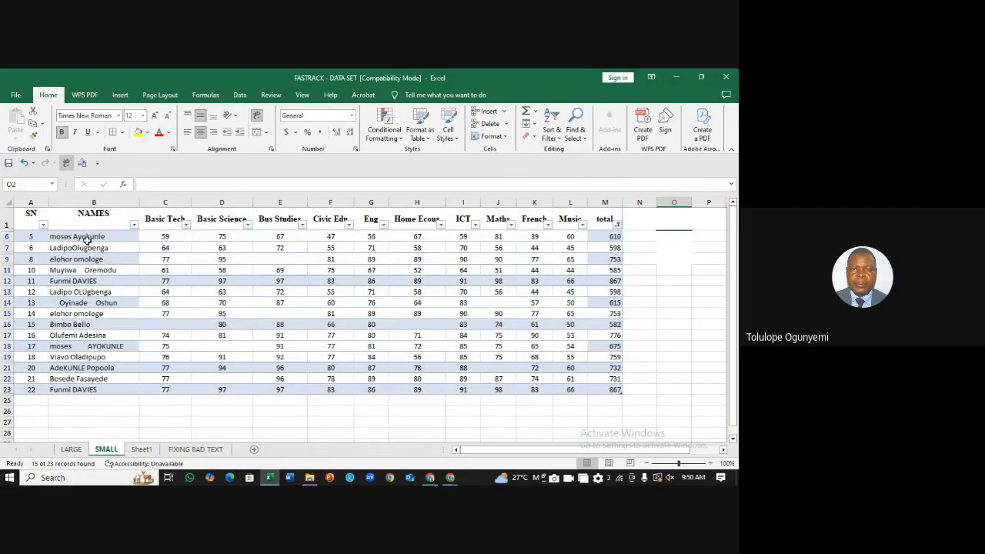
pyautogui.click(38, 237)
pyautogui.write('1')
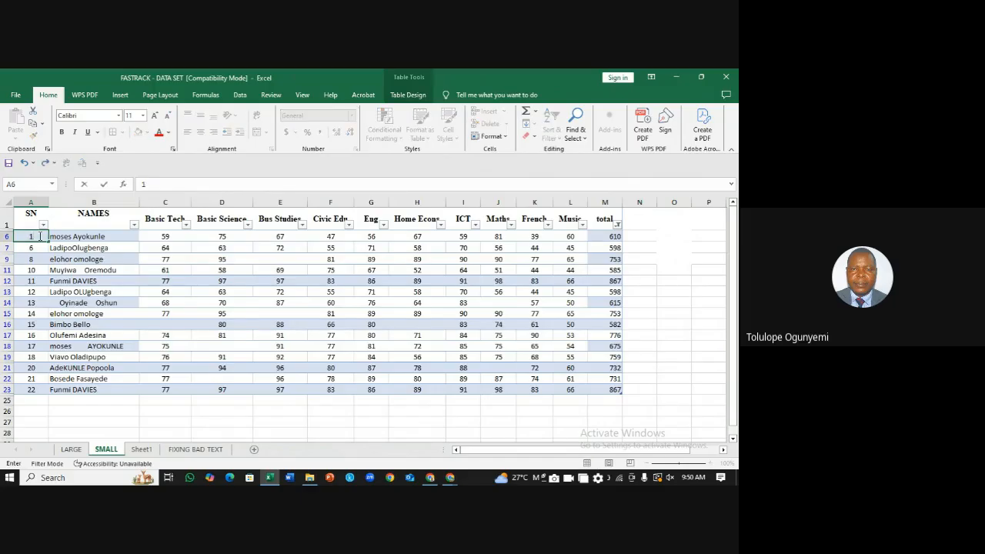
pyautogui.press('Return')
pyautogui.write('2')
pyautogui.press('Return')
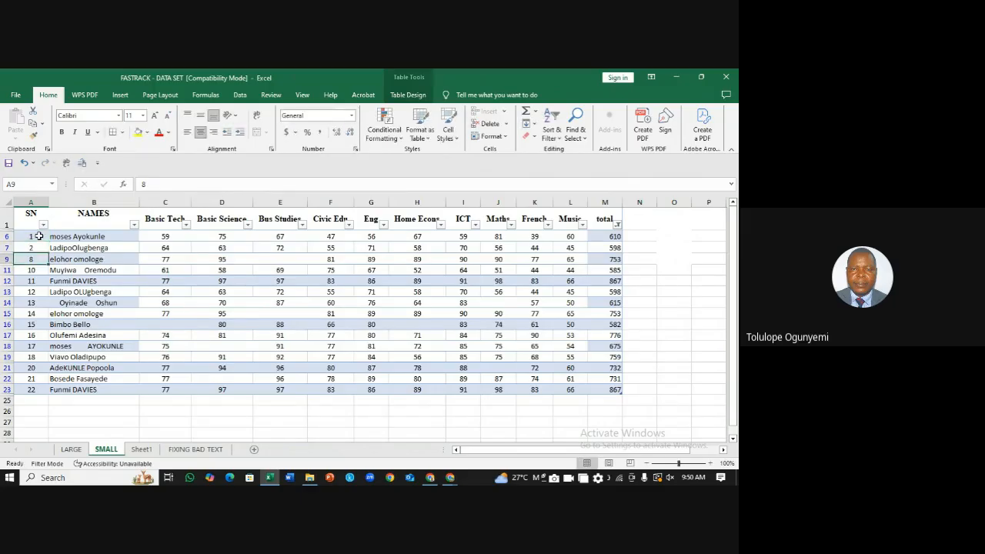
pyautogui.write('3')
pyautogui.press('Return')
pyautogui.write('4')
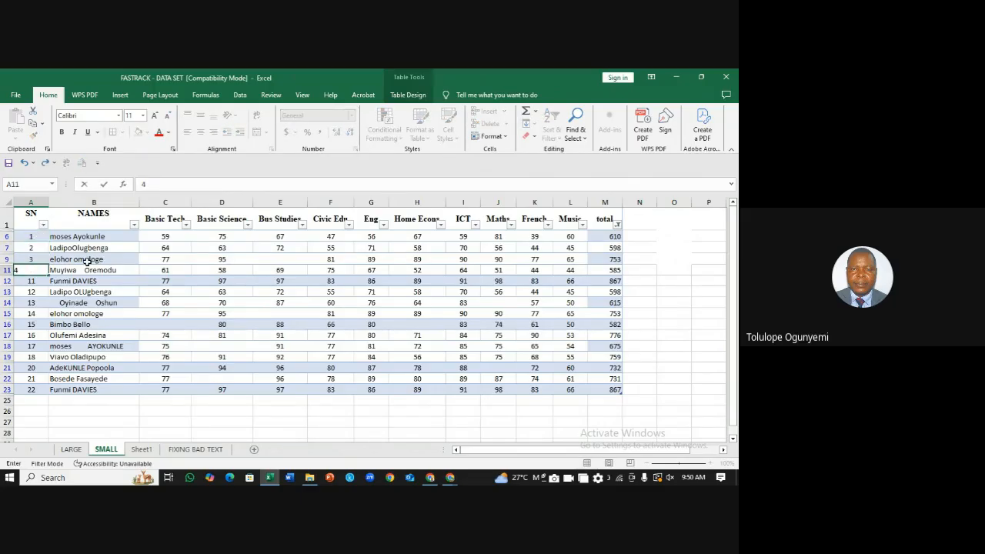
pyautogui.click(58, 250)
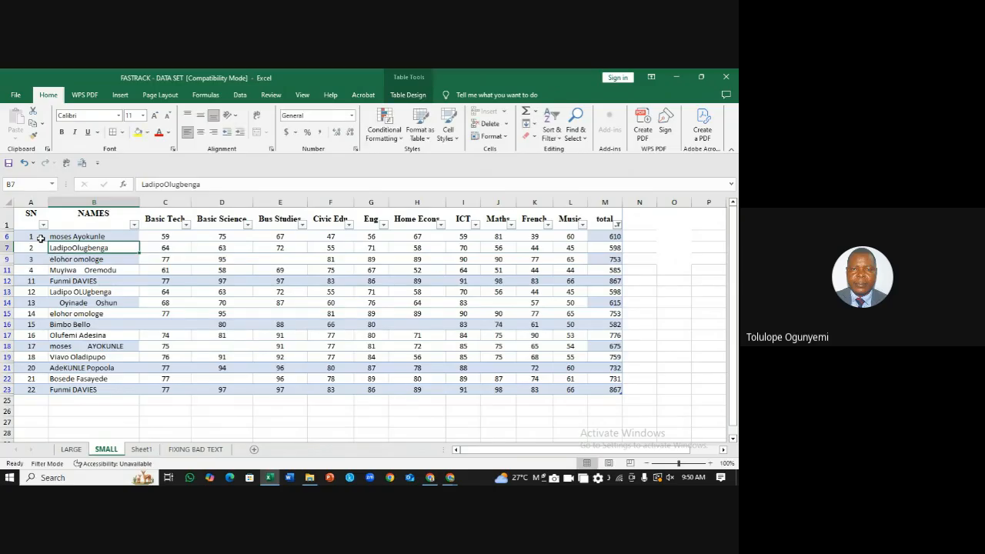
# Step: Select the SN cells numbered 1 to 4 and try extending them, leaving the values unchanged
pyautogui.moveTo(41, 239); pyautogui.dragTo(44, 274)
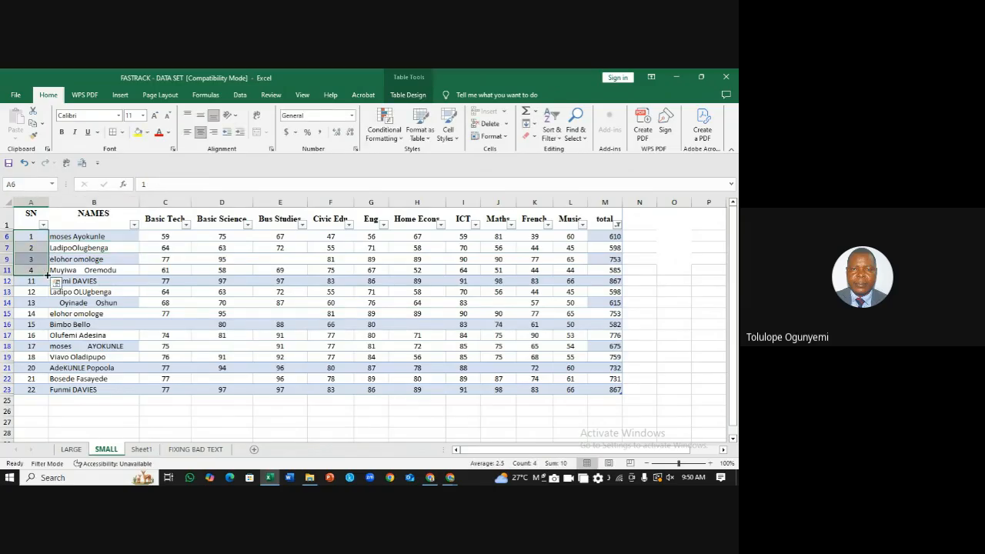
pyautogui.press('F2')
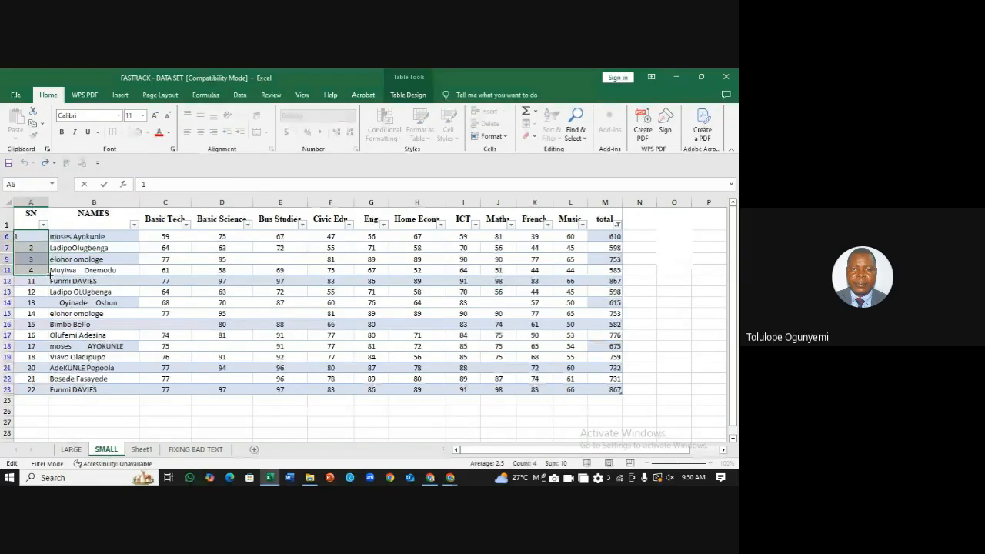
pyautogui.moveTo(47, 274); pyautogui.dragTo(32, 271)
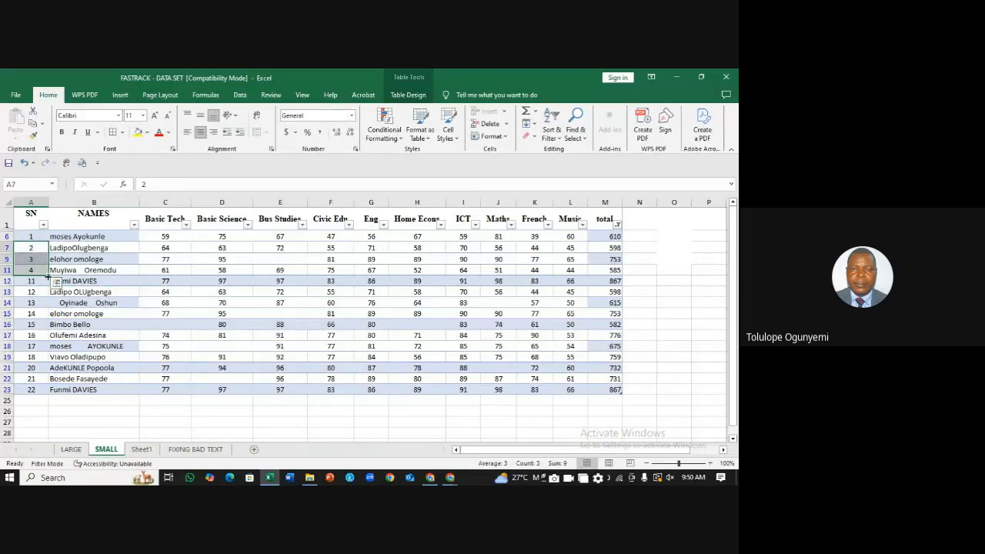
pyautogui.press('F2')
pyautogui.click(80, 251)
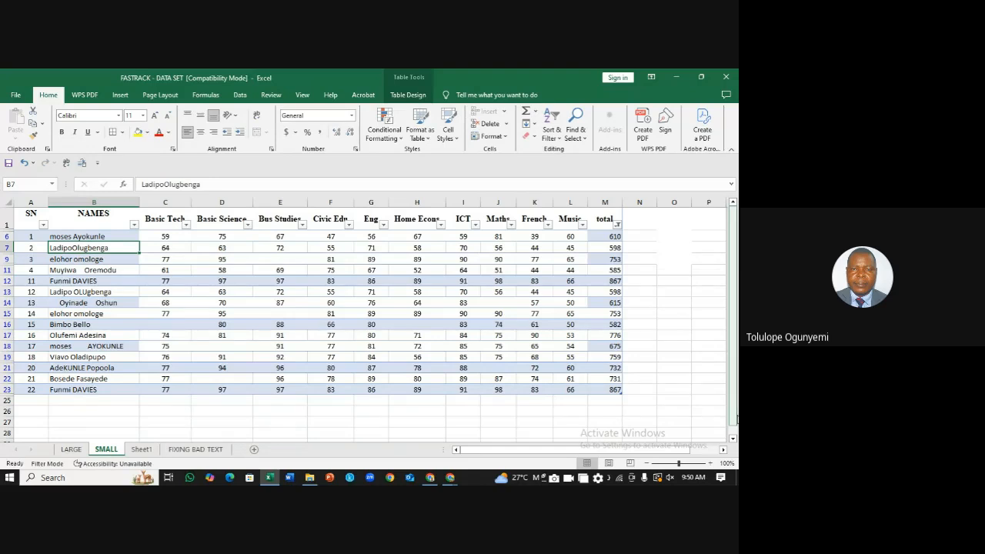
pyautogui.moveTo(736, 420)
pyautogui.mouseDown()
pyautogui.moveTo(735, 432)
pyautogui.moveTo(735, 420)
pyautogui.mouseUp()
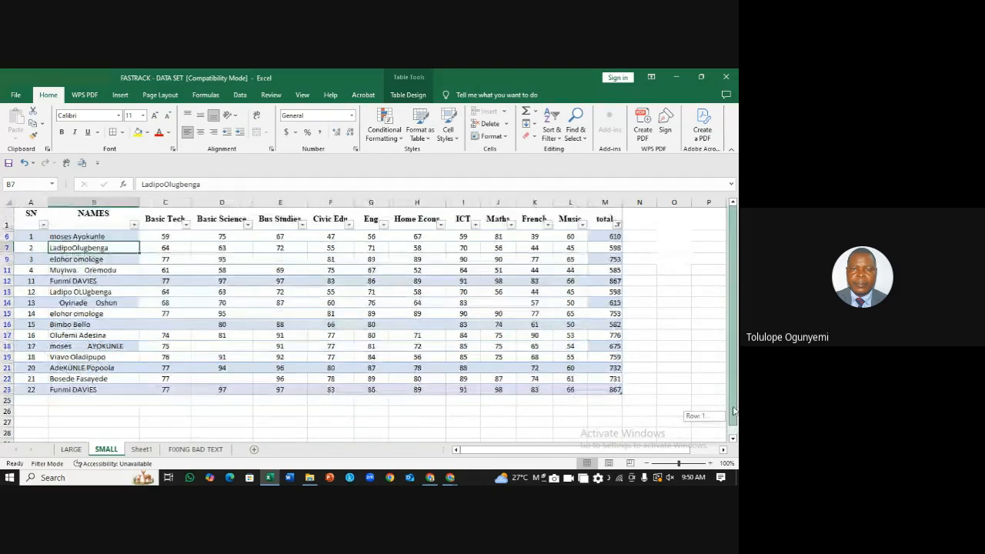
pyautogui.click(36, 248)
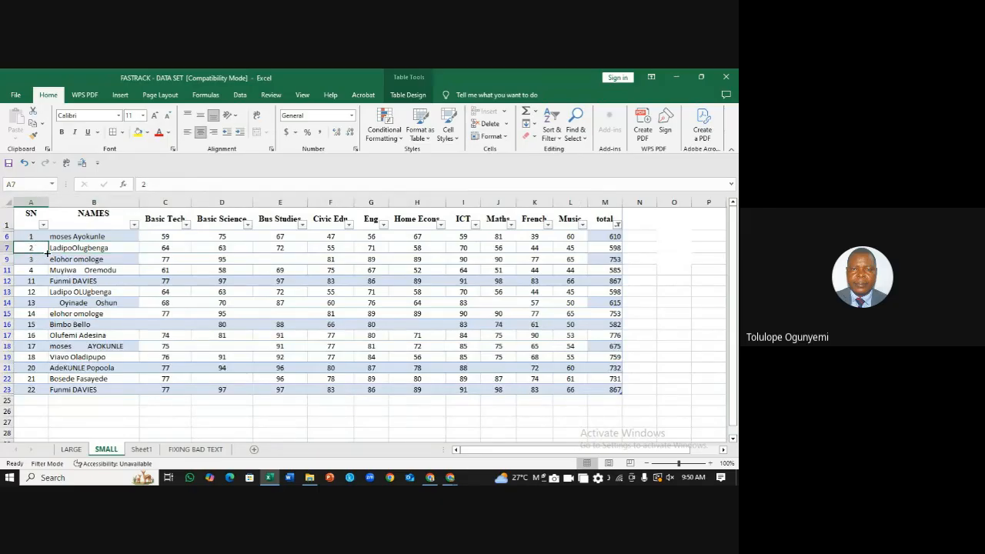
pyautogui.moveTo(38, 248); pyautogui.dragTo(37, 270)
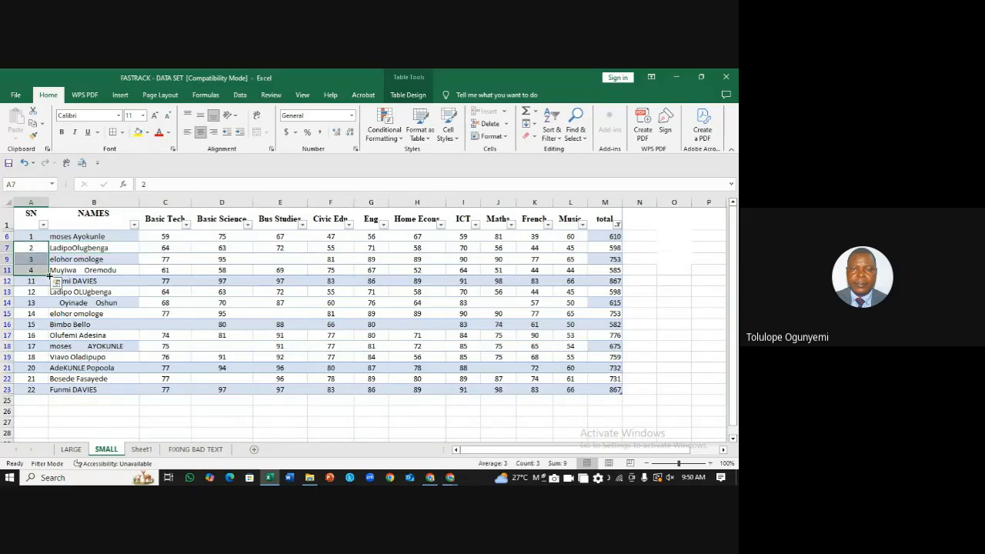
# Step: Type 6, 7, 8 and 9 into the next visible SN cells, starting at row 13
pyautogui.click(36, 290)
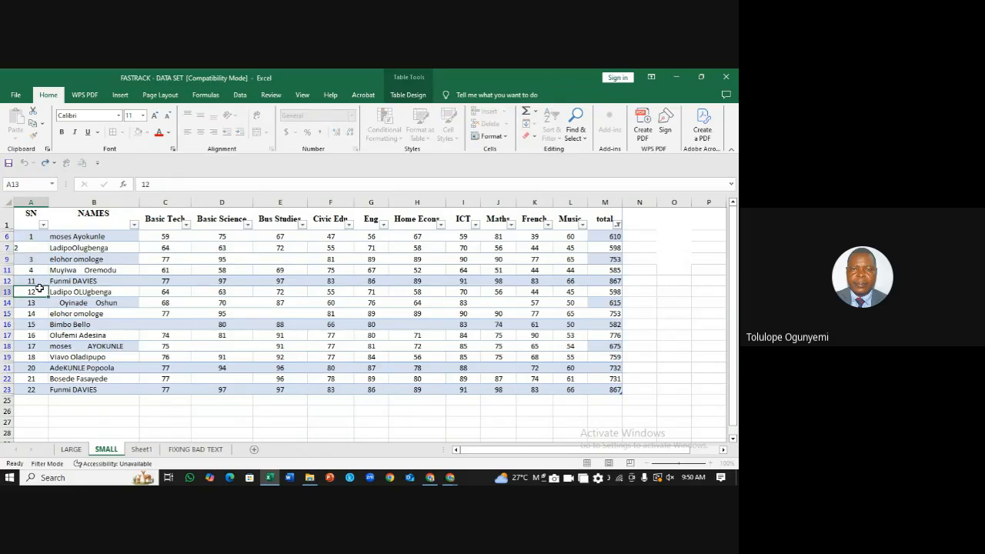
pyautogui.write('6')
pyautogui.press('Return')
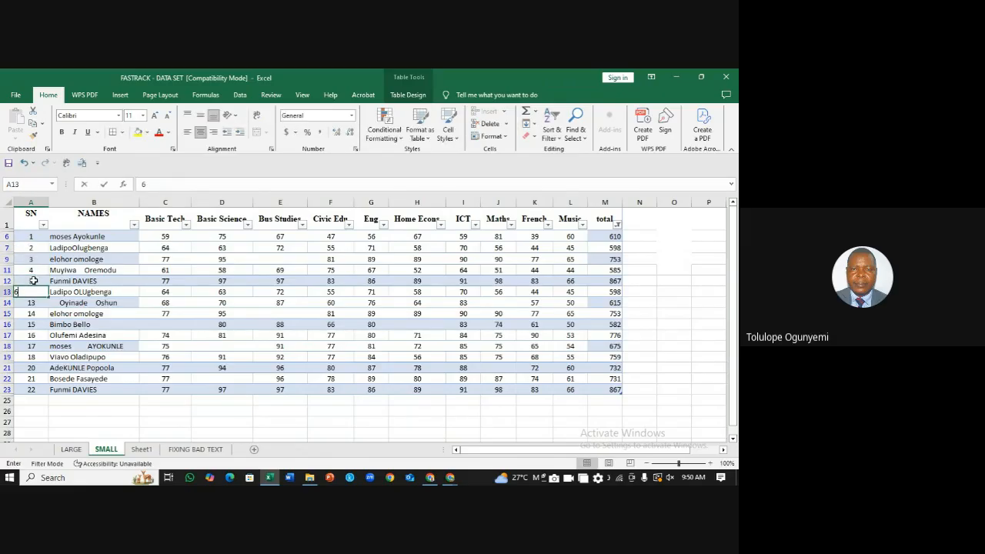
pyautogui.write('7')
pyautogui.press('Return')
pyautogui.write('8')
pyautogui.press('Return')
pyautogui.write('9')
pyautogui.press('Return')
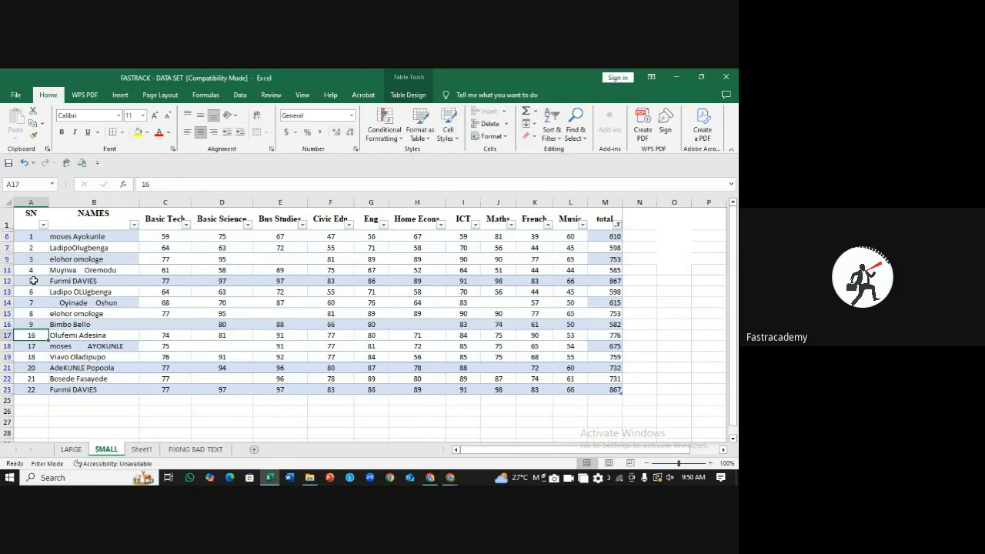
pyautogui.press('Up')
pyautogui.press('Up')
pyautogui.press('Up')
pyautogui.press('Up')
pyautogui.press('Up')
pyautogui.press('Up')
pyautogui.press('Up')
pyautogui.press('Up')
pyautogui.press('Up')
pyautogui.press('Up')
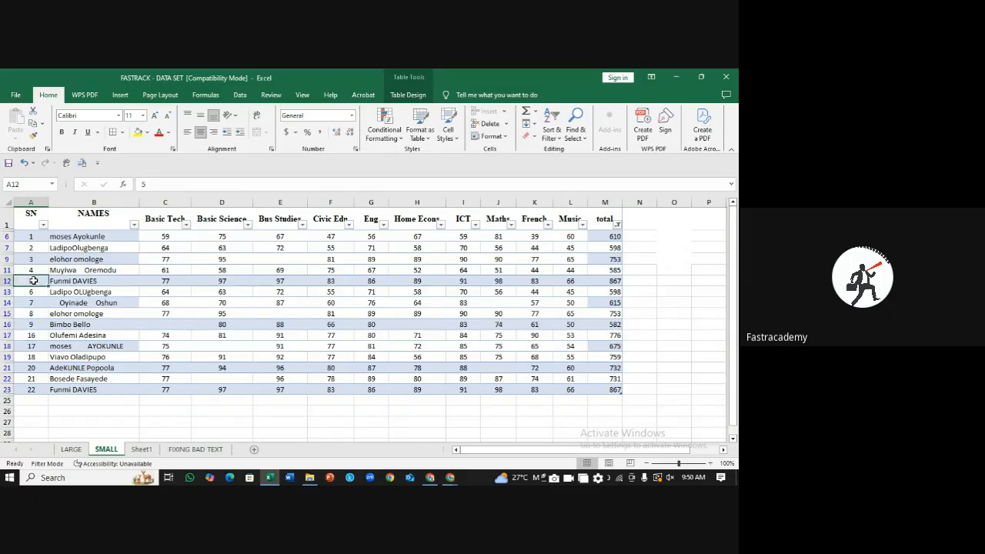
# Step: Undo the 8 and 9 entries so SN reads 1–7 then 14–22, checking A6:A23
pyautogui.click(665, 285)
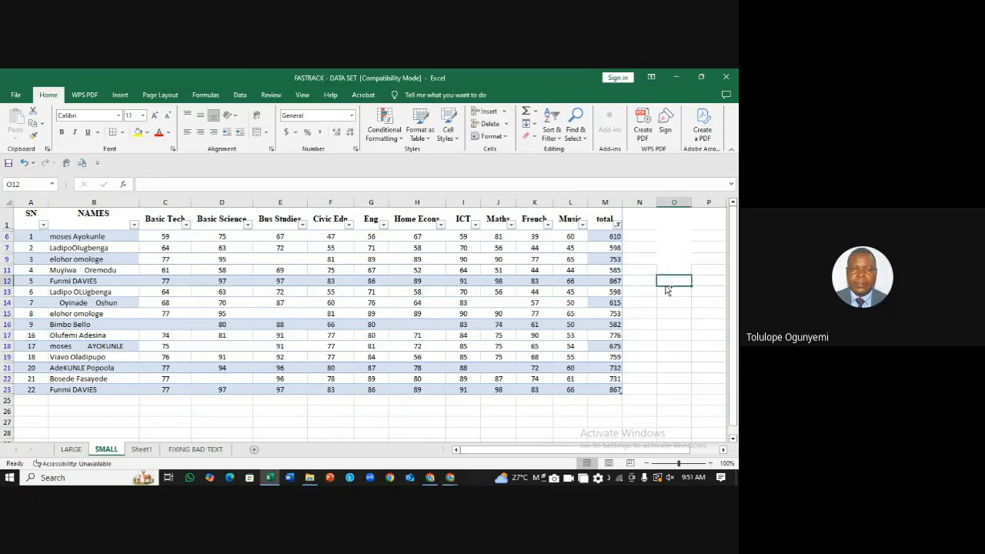
pyautogui.hotkey('ctrl', 'z')
pyautogui.hotkey('ctrl', 'z')
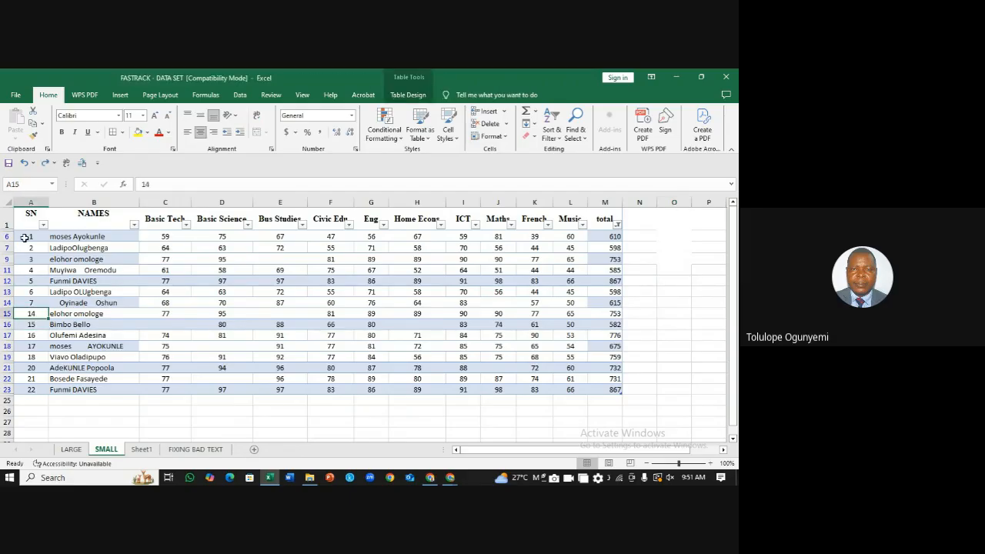
pyautogui.moveTo(28, 237); pyautogui.dragTo(30, 391)
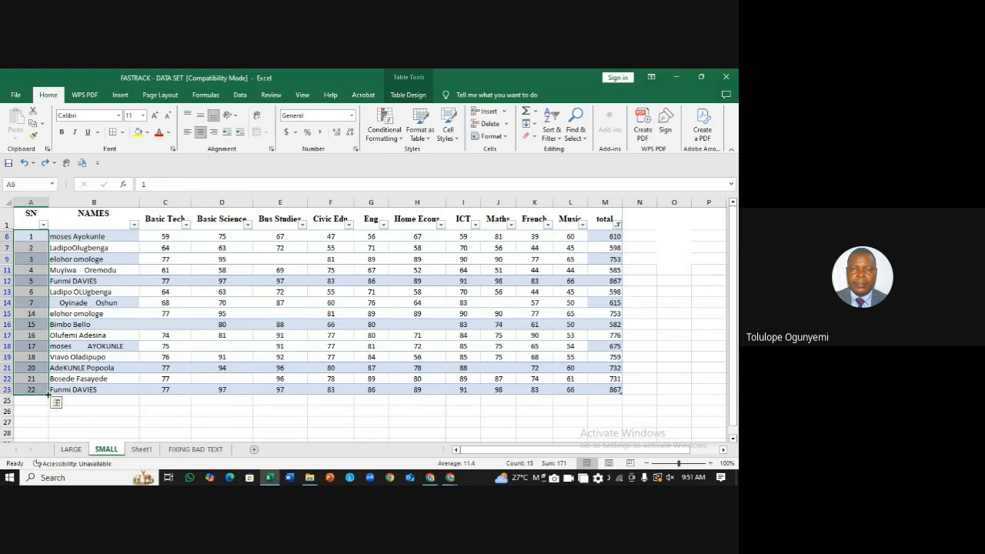
pyautogui.click(184, 401)
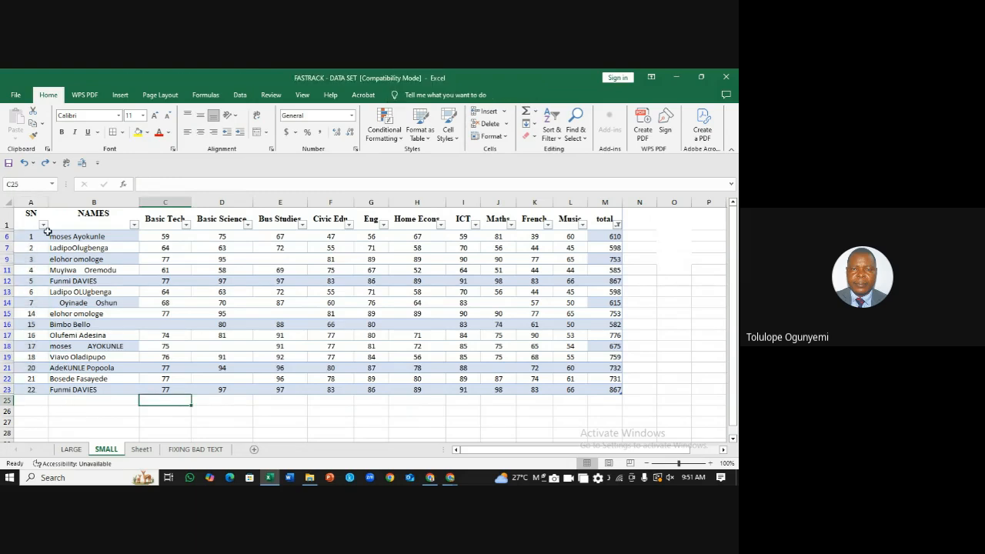
pyautogui.click(699, 271)
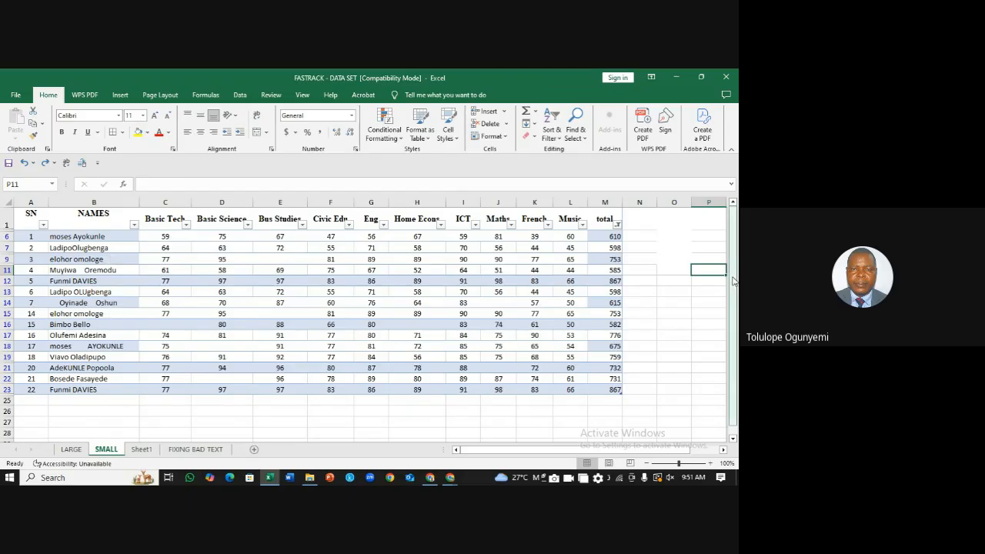
# Step: On the LARGE sheet, add AutoFilter arrows to the header row via Sort & Filter > Filter
pyautogui.click(71, 449)
pyautogui.click(574, 348)
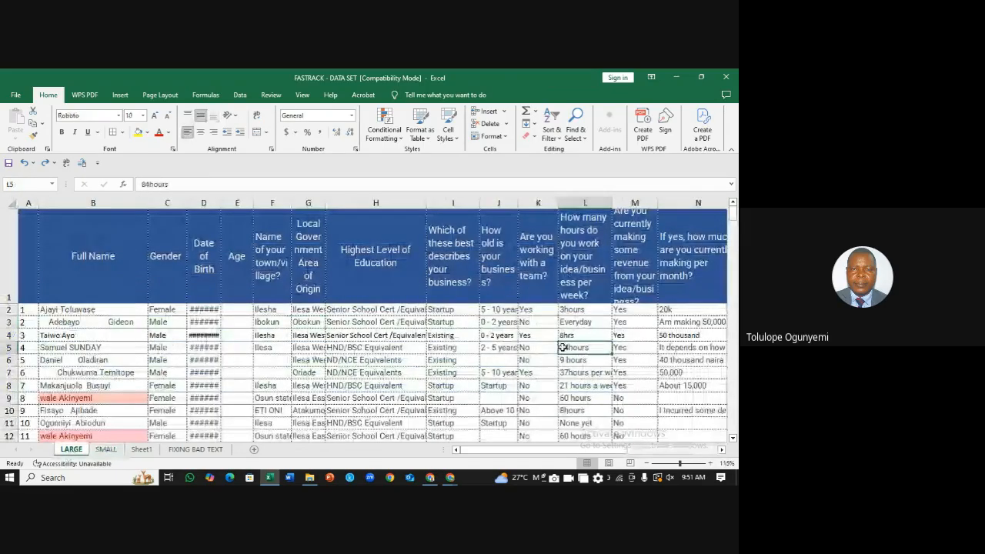
pyautogui.moveTo(733, 214)
pyautogui.mouseDown()
pyautogui.moveTo(733, 426)
pyautogui.moveTo(733, 214)
pyautogui.mouseUp()
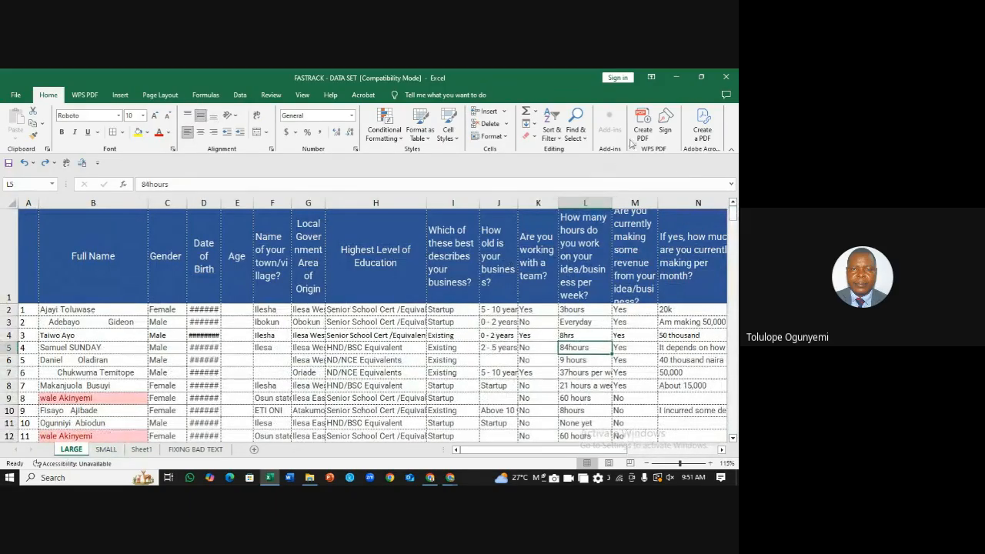
pyautogui.click(561, 143)
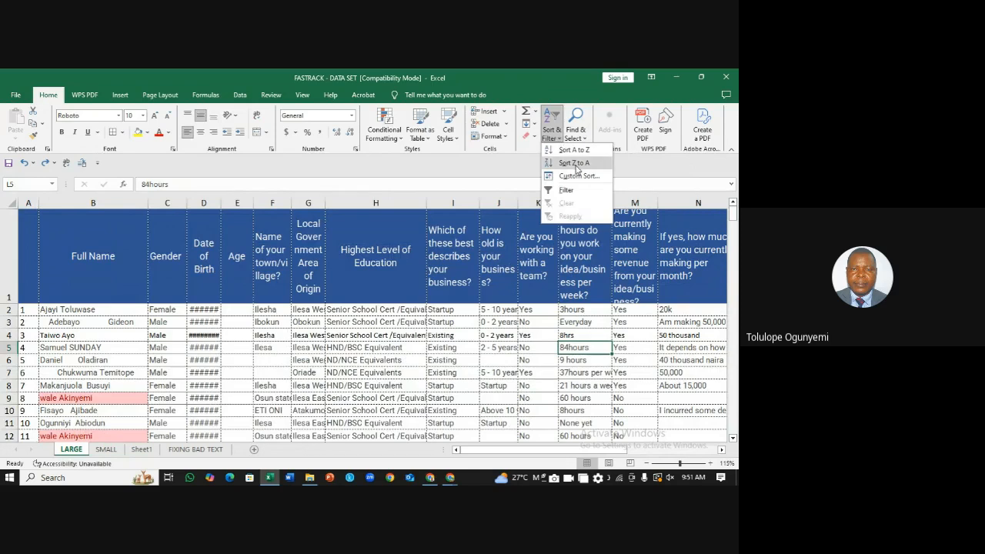
pyautogui.click(567, 192)
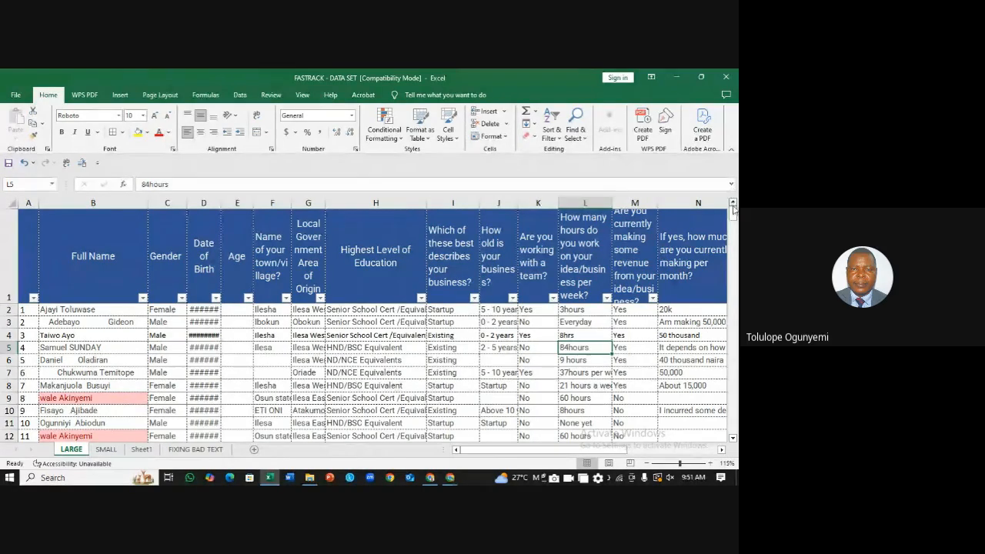
pyautogui.moveTo(734, 215); pyautogui.dragTo(730, 192)
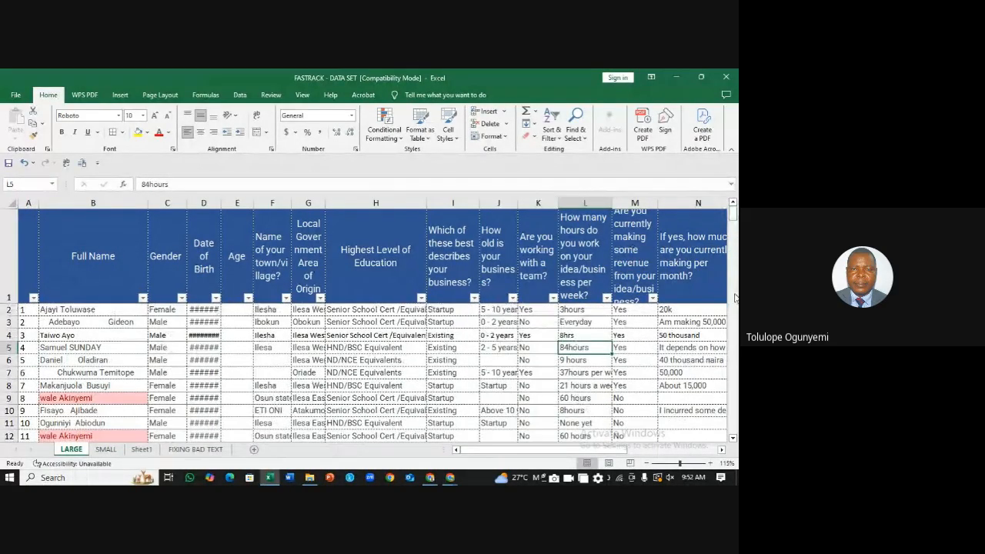
pyautogui.click(733, 438)
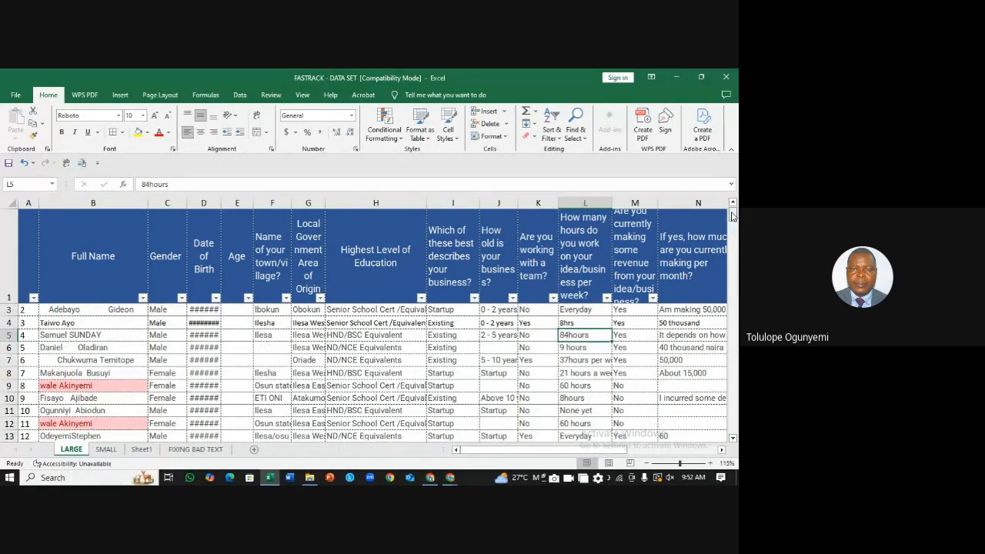
pyautogui.moveTo(732, 217); pyautogui.dragTo(734, 204)
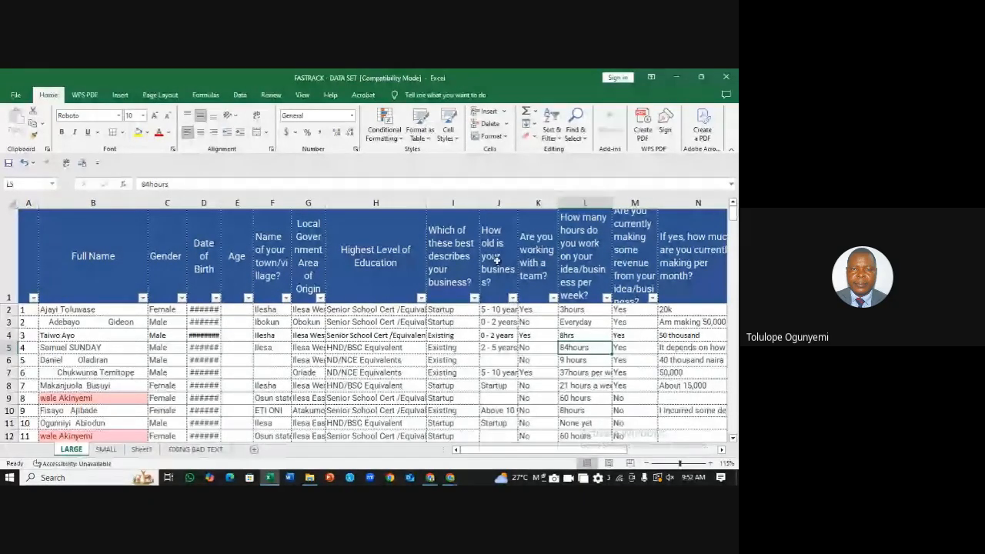
# Step: Filter column J to exclude 0 - 2 years, 2 - 5 years, Startup and (Blanks)
pyautogui.click(513, 298)
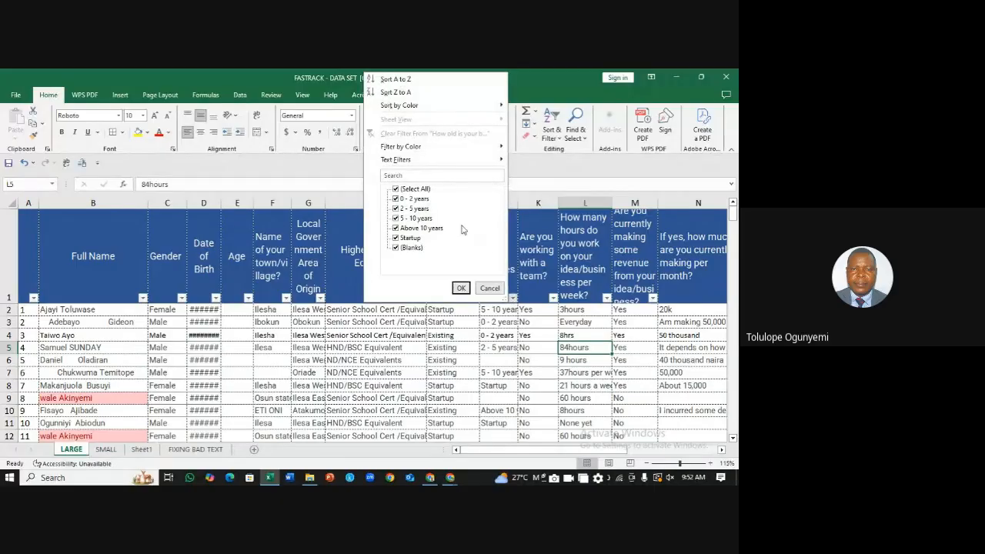
pyautogui.click(395, 199)
pyautogui.click(395, 209)
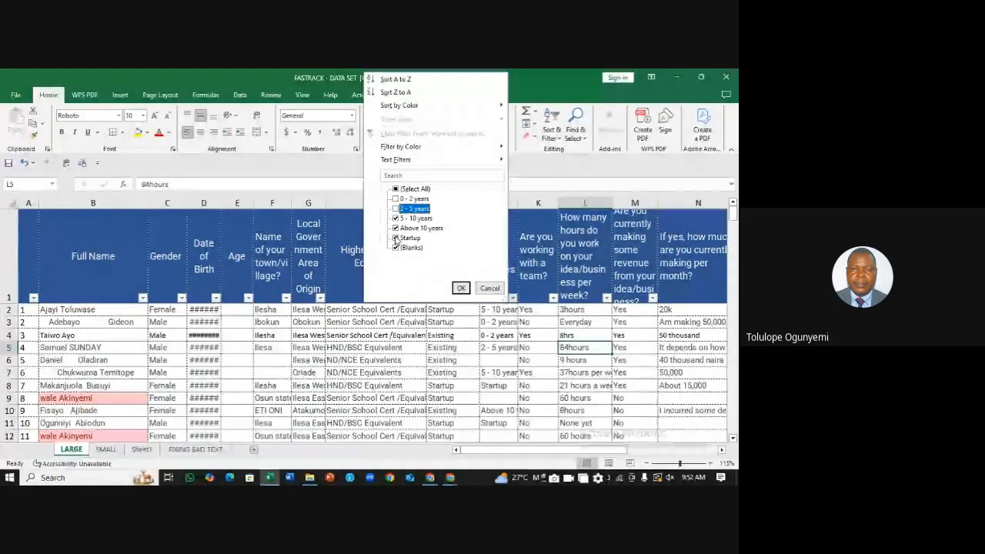
pyautogui.click(395, 238)
pyautogui.click(396, 248)
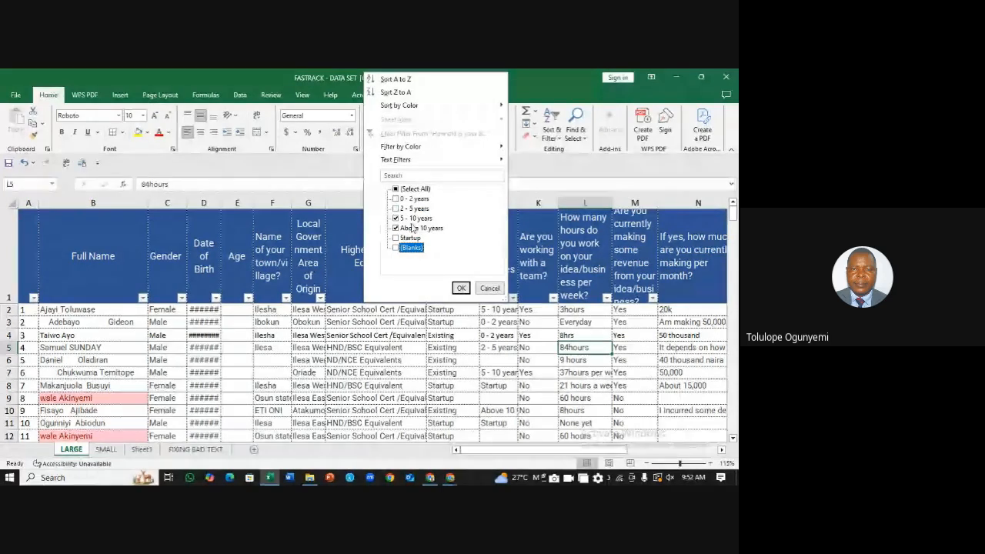
pyautogui.click(462, 290)
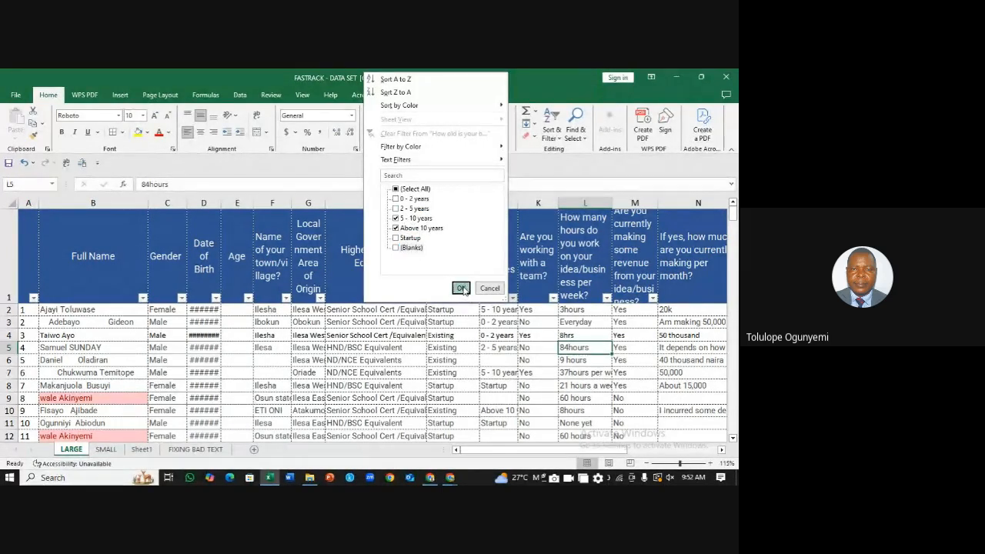
pyautogui.moveTo(734, 229); pyautogui.dragTo(733, 300)
pyautogui.moveTo(733, 229); pyautogui.dragTo(734, 211)
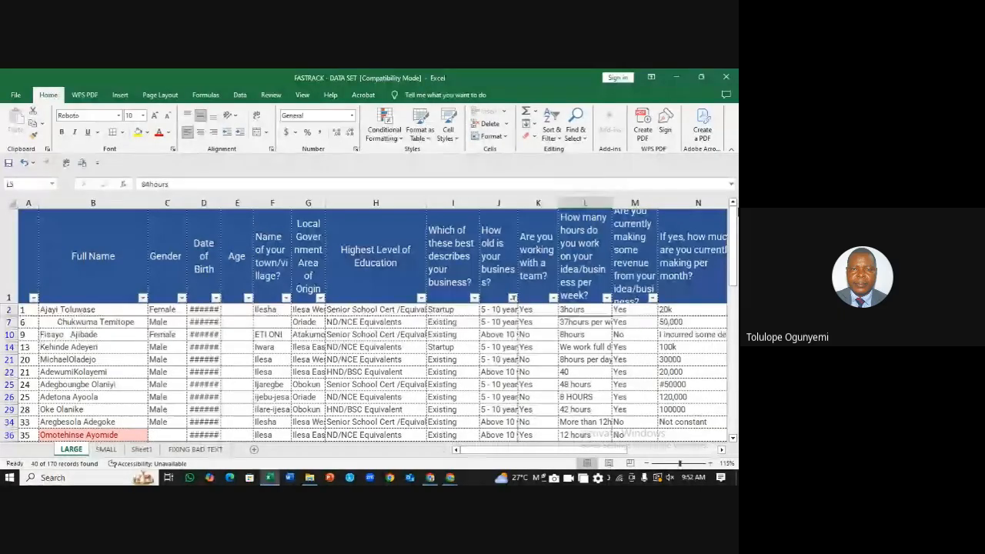
pyautogui.moveTo(733, 215)
pyautogui.mouseDown()
pyautogui.moveTo(737, 402)
pyautogui.moveTo(735, 219)
pyautogui.mouseUp()
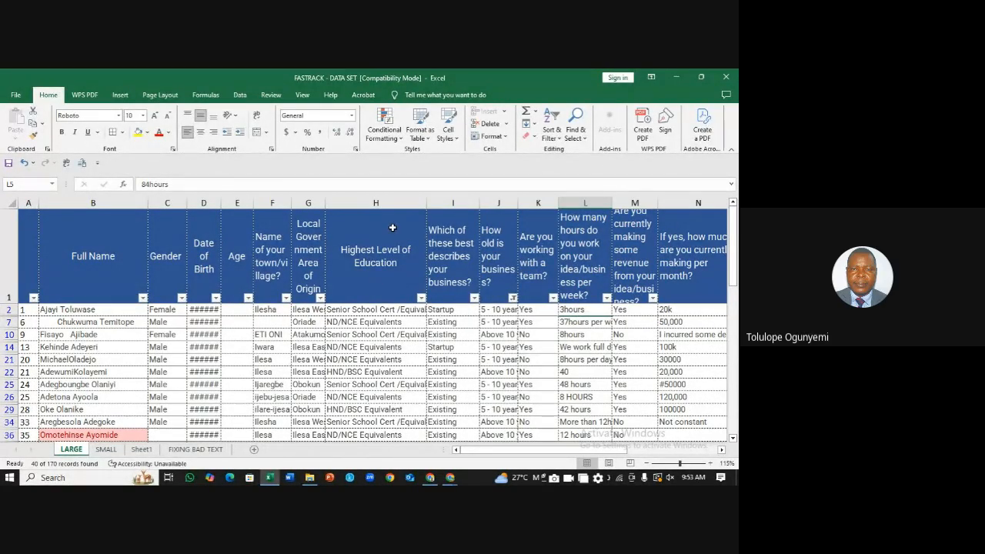
# Step: Untick ND/NCE Equivalents and Senior School Cert /Equivalents in the Highest Level of Education filter
pyautogui.click(421, 298)
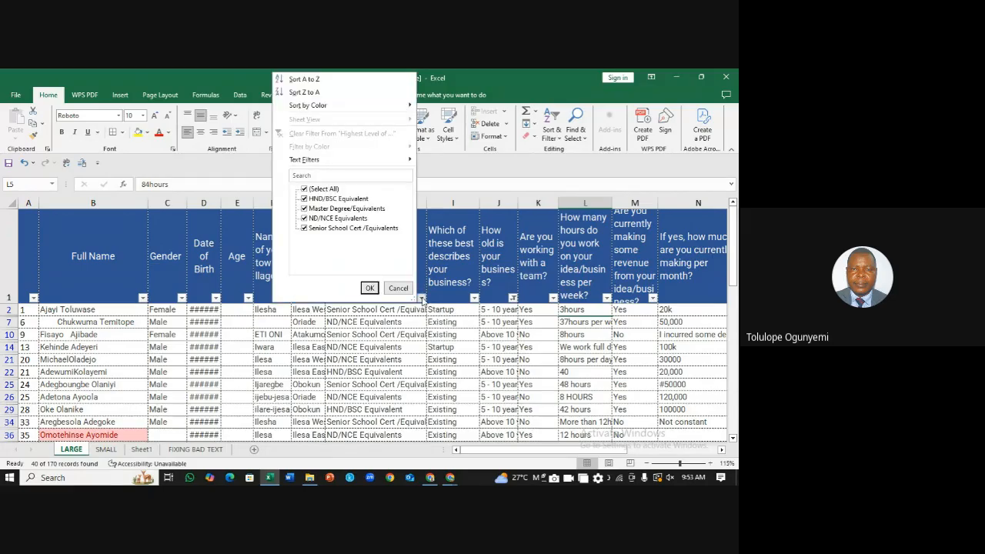
pyautogui.click(305, 218)
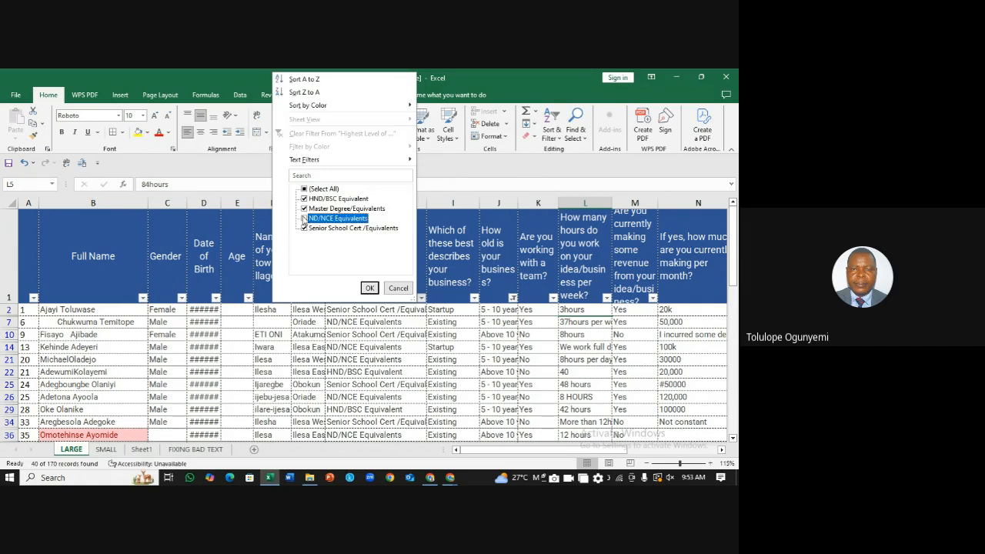
pyautogui.click(305, 229)
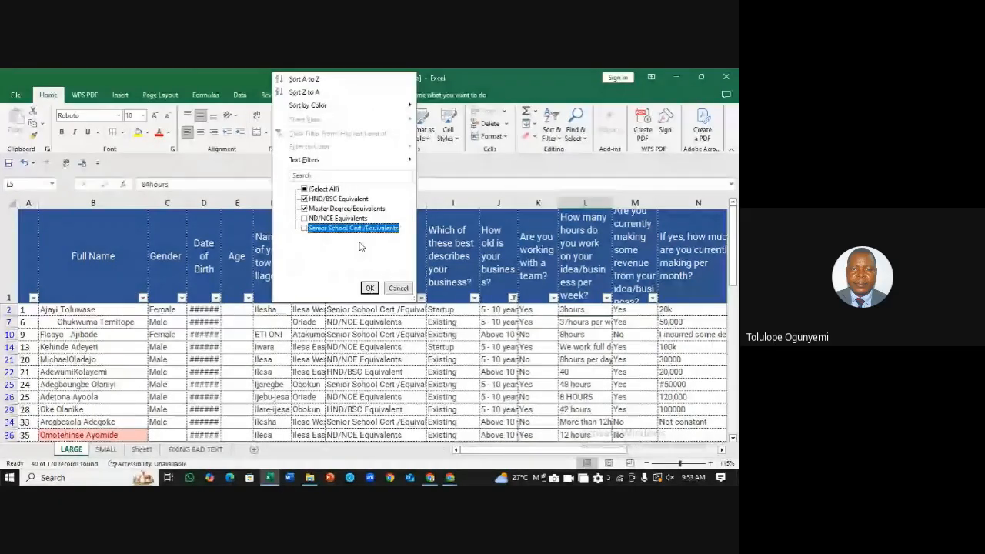
pyautogui.click(369, 288)
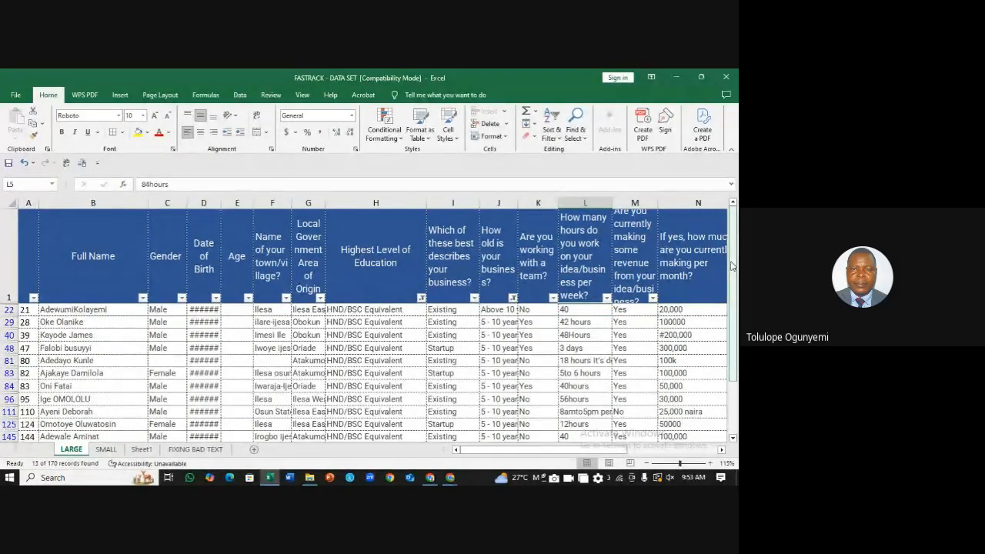
pyautogui.moveTo(733, 231); pyautogui.dragTo(733, 264)
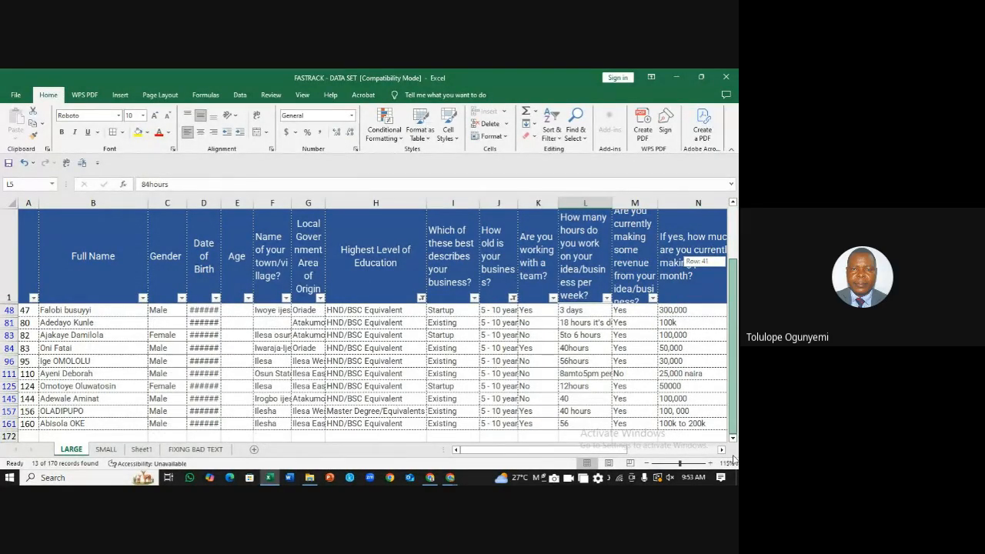
pyautogui.moveTo(730, 344)
pyautogui.mouseDown()
pyautogui.moveTo(728, 233)
pyautogui.moveTo(733, 325)
pyautogui.mouseUp()
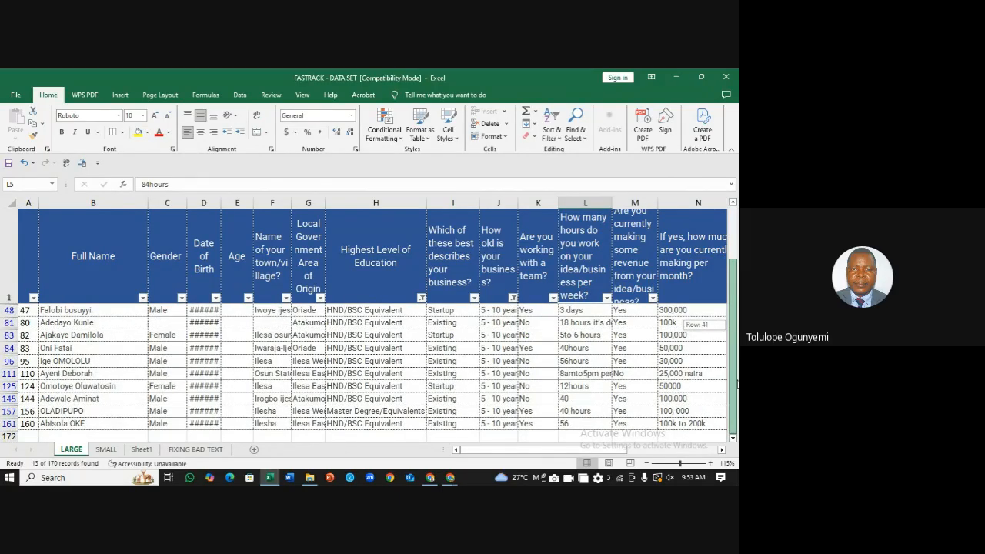
pyautogui.moveTo(731, 324); pyautogui.dragTo(708, 264)
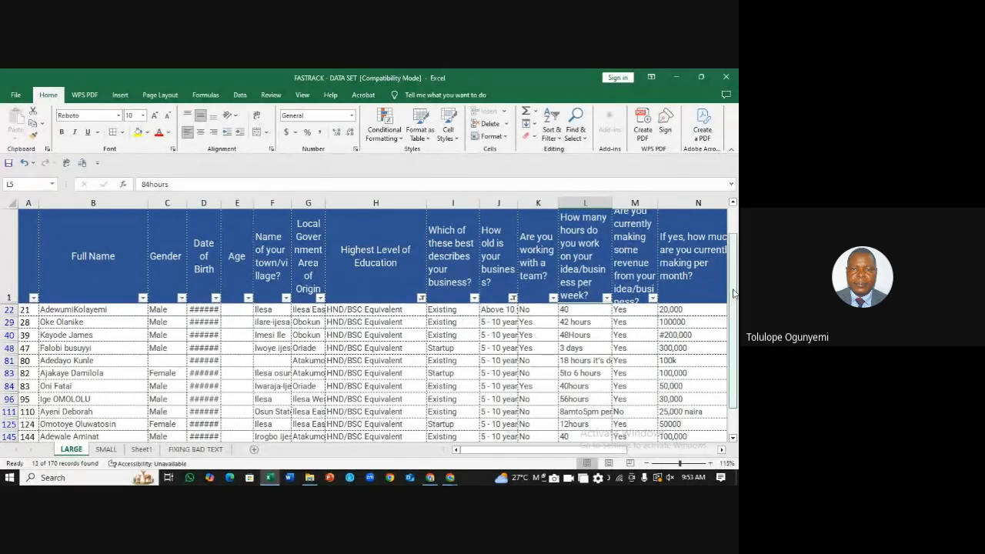
pyautogui.moveTo(733, 292); pyautogui.dragTo(739, 408)
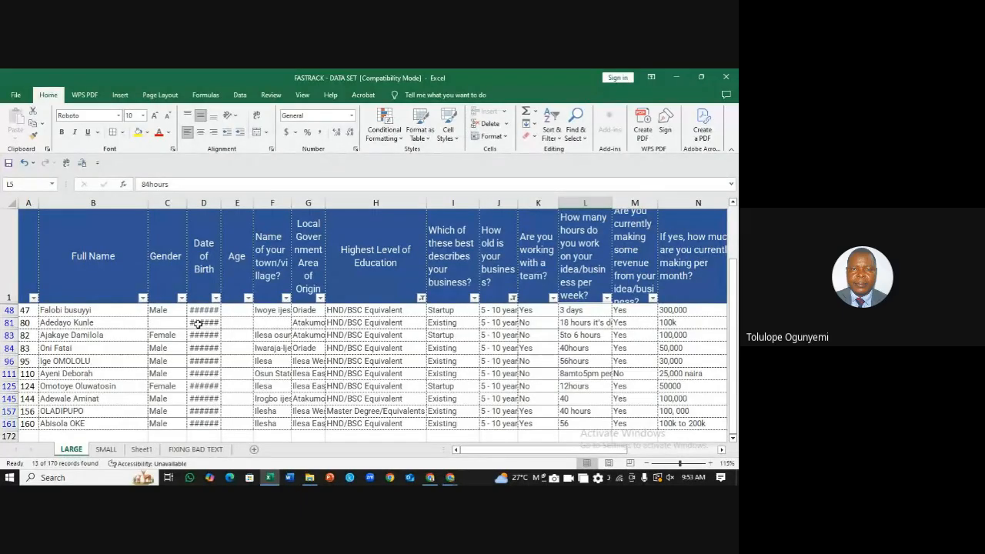
pyautogui.click(182, 298)
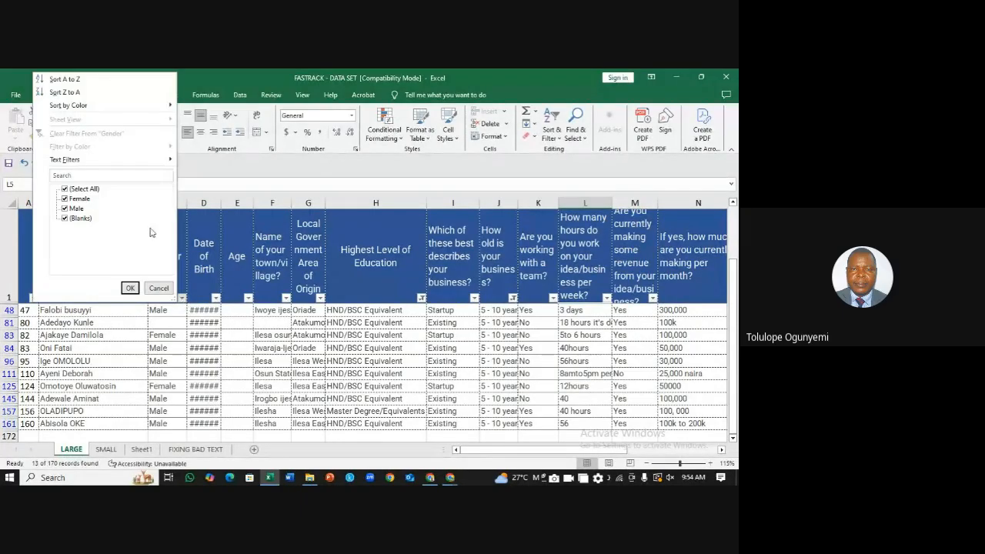
# Step: Filter the Gender column to Female only, excluding Male and (Blanks)
pyautogui.click(65, 209)
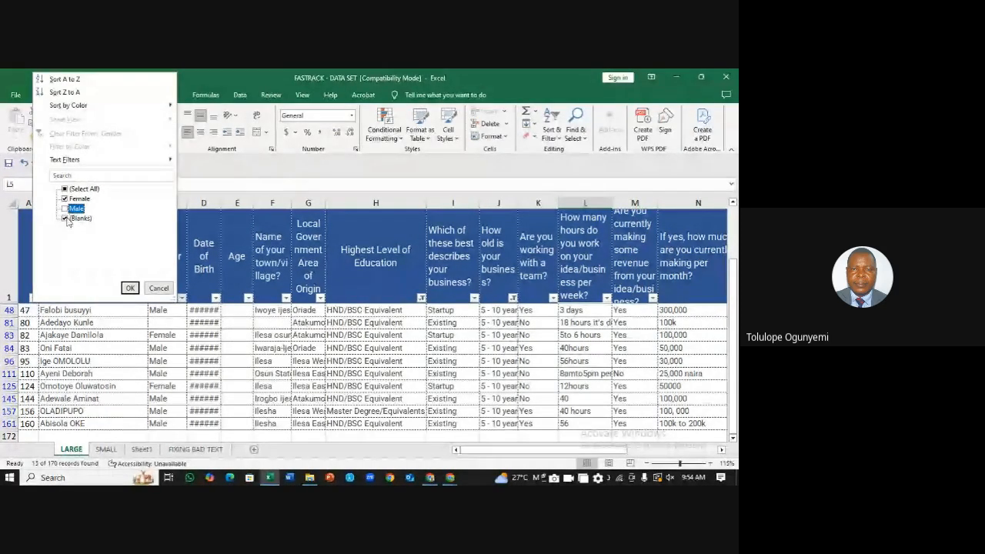
pyautogui.click(66, 219)
pyautogui.click(129, 288)
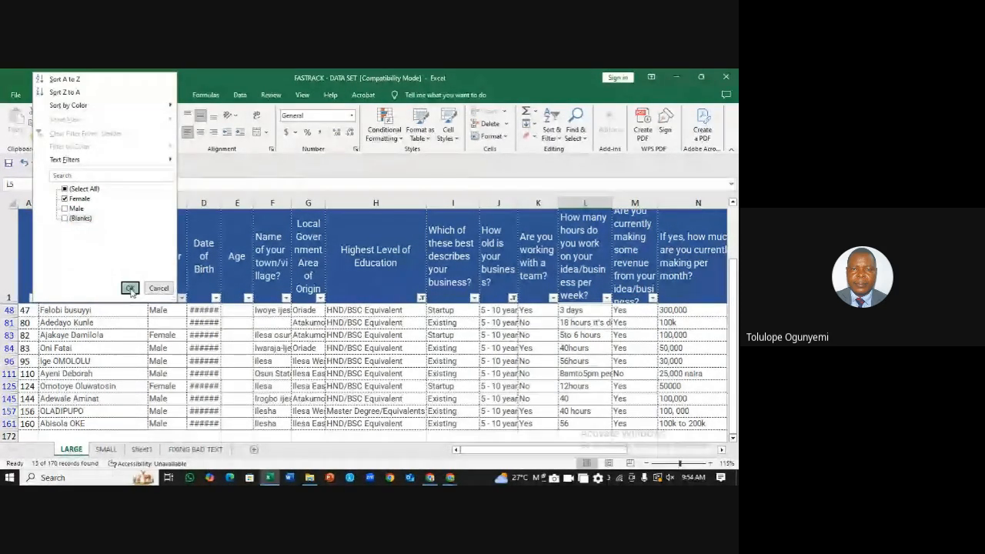
pyautogui.click(529, 385)
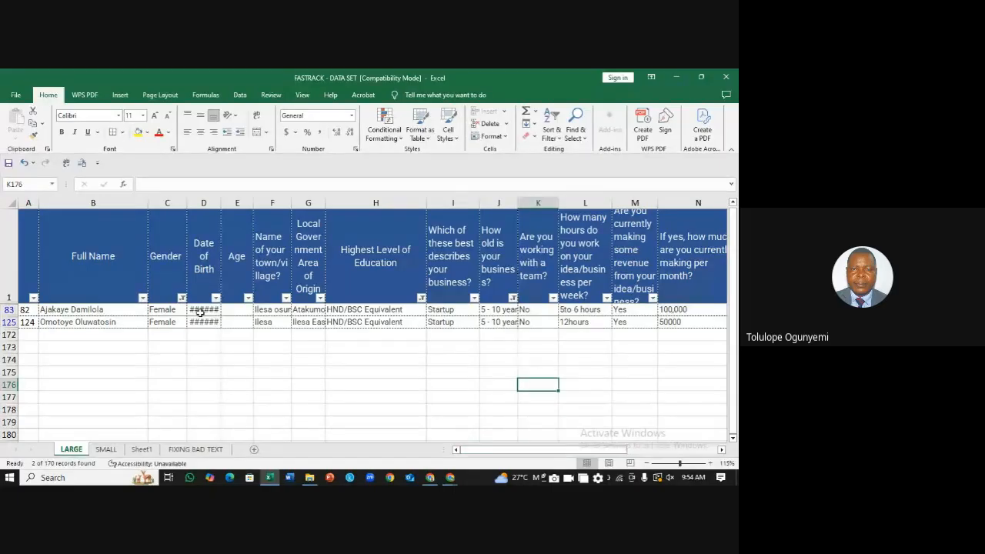
# Step: Inspect row 83's gender, date of birth, local government and education entries
pyautogui.click(168, 310)
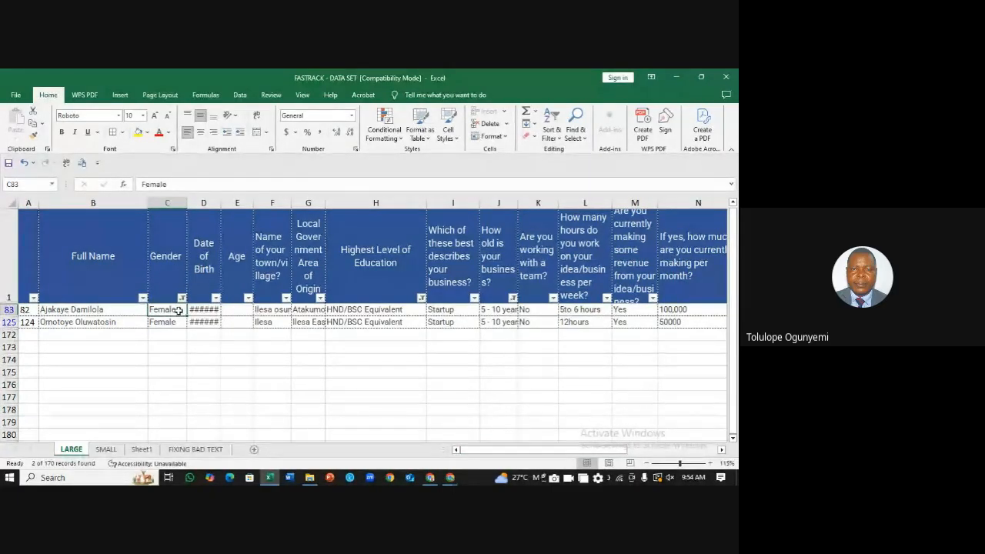
pyautogui.press('Right')
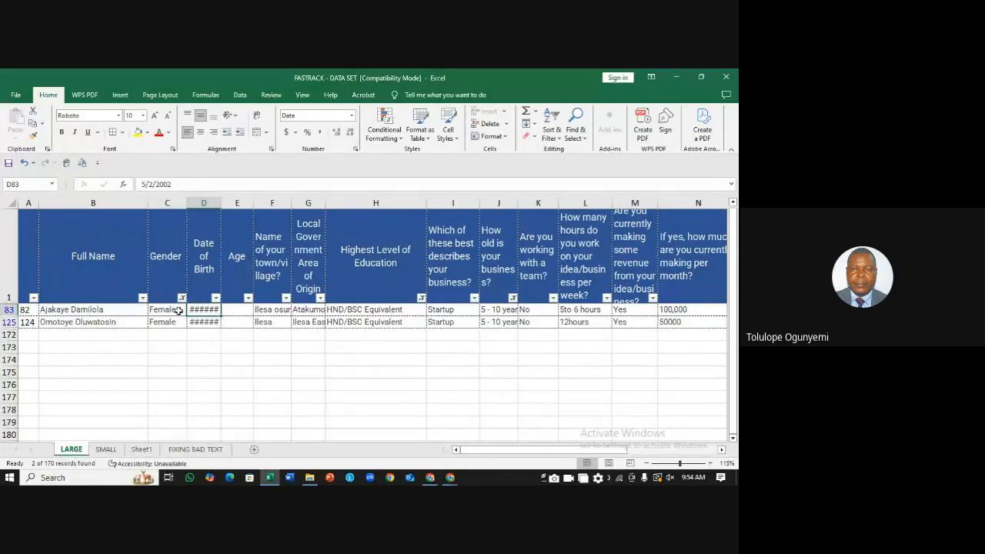
pyautogui.press('Right')
pyautogui.press('Right')
pyautogui.press('Right')
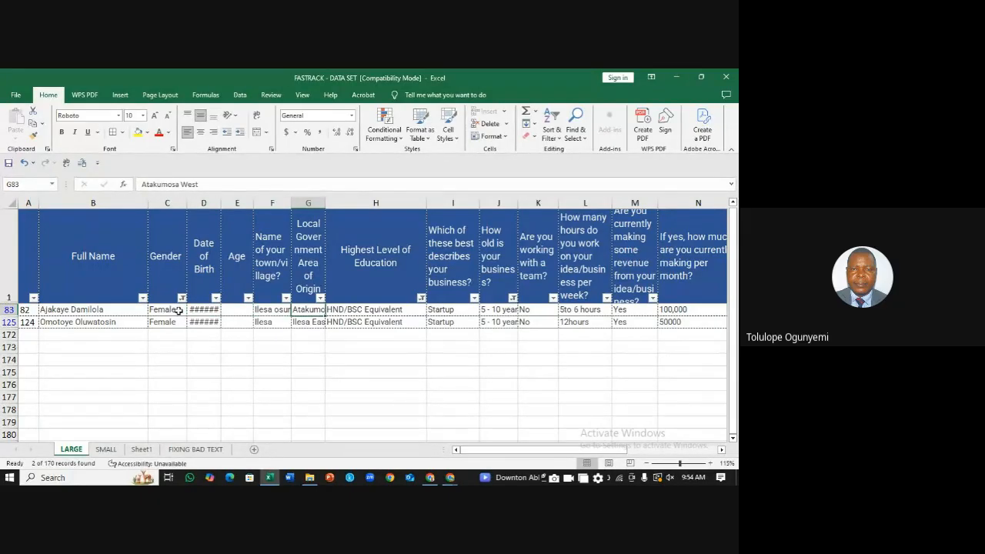
pyautogui.press('Right')
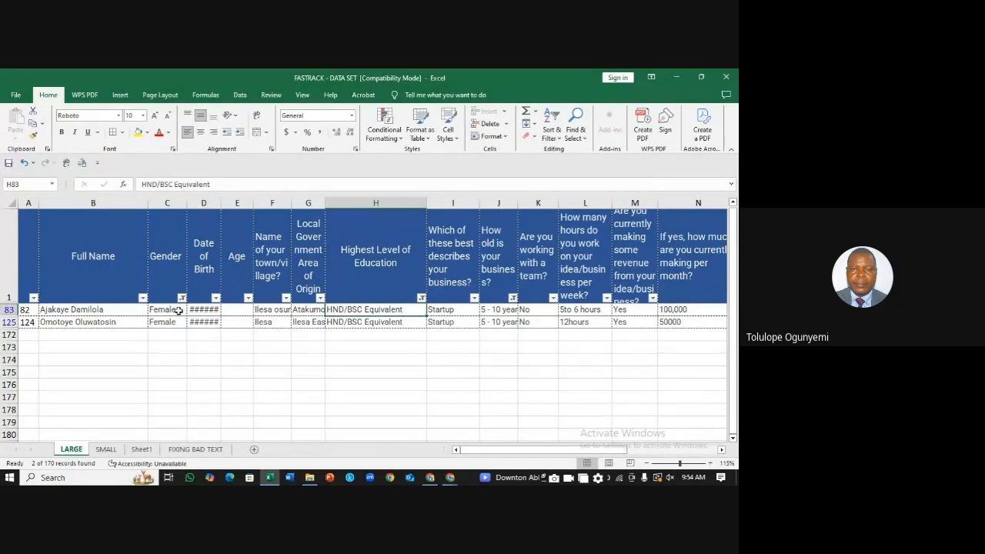
pyautogui.moveTo(542, 452); pyautogui.dragTo(579, 461)
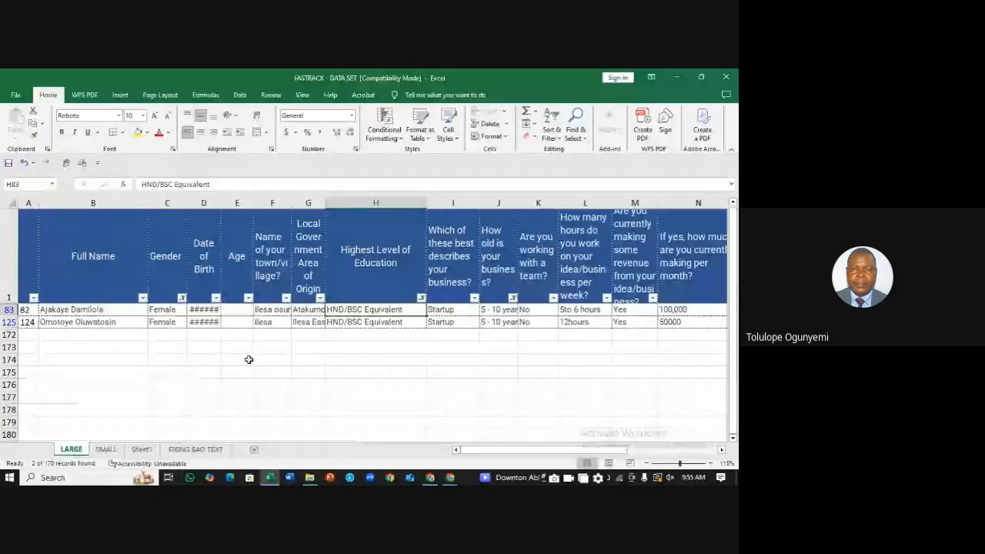
pyautogui.click(212, 308)
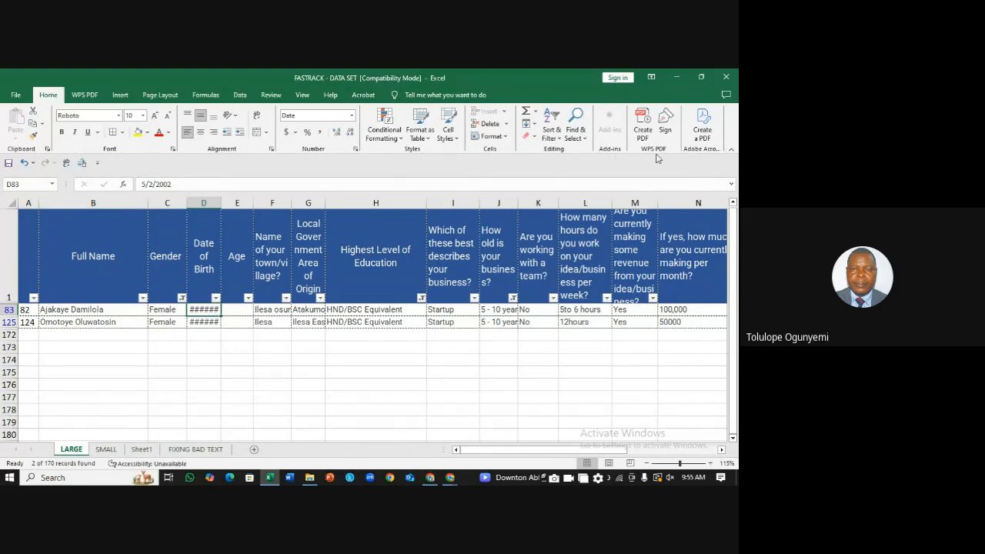
pyautogui.click(562, 143)
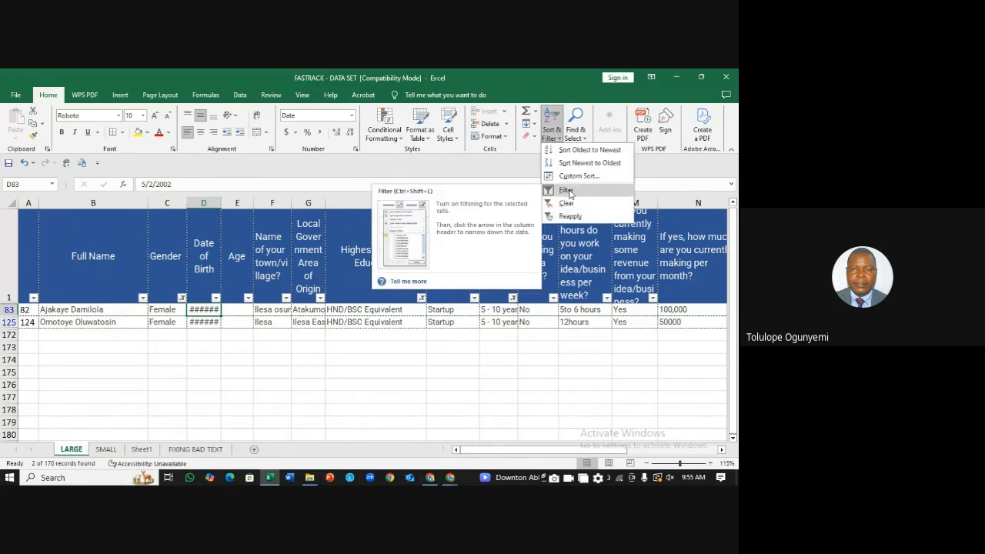
pyautogui.click(567, 192)
pyautogui.click(446, 372)
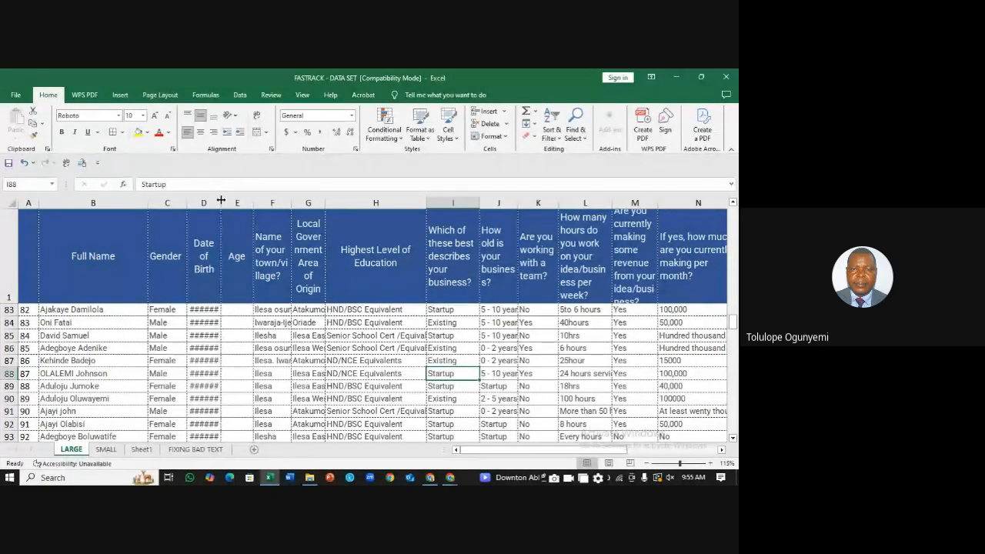
pyautogui.moveTo(221, 201); pyautogui.dragTo(231, 201)
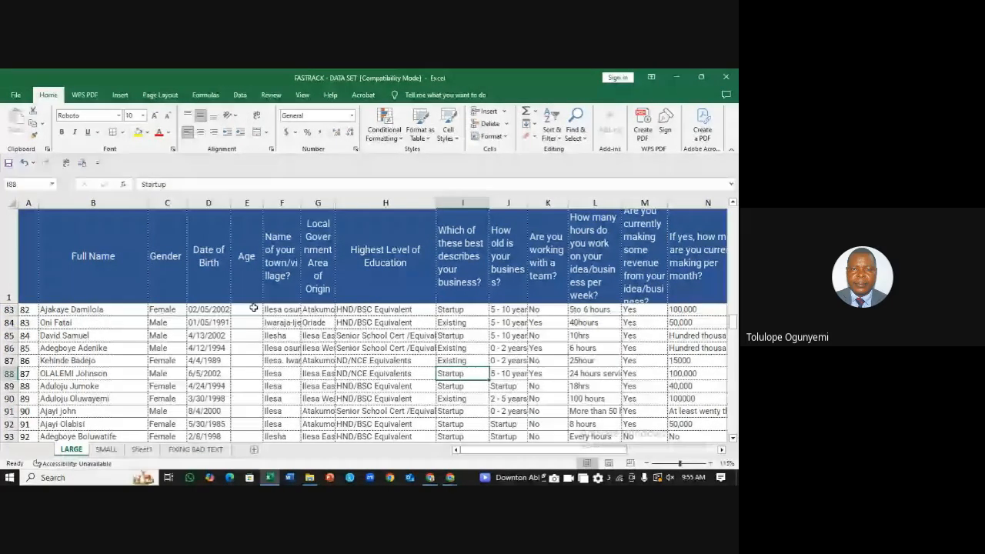
pyautogui.click(253, 308)
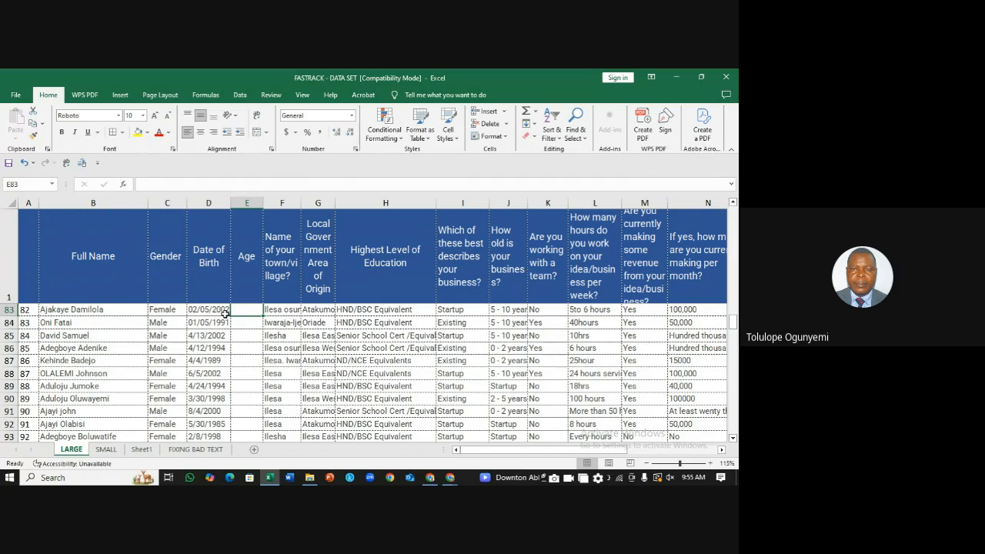
pyautogui.click(219, 311)
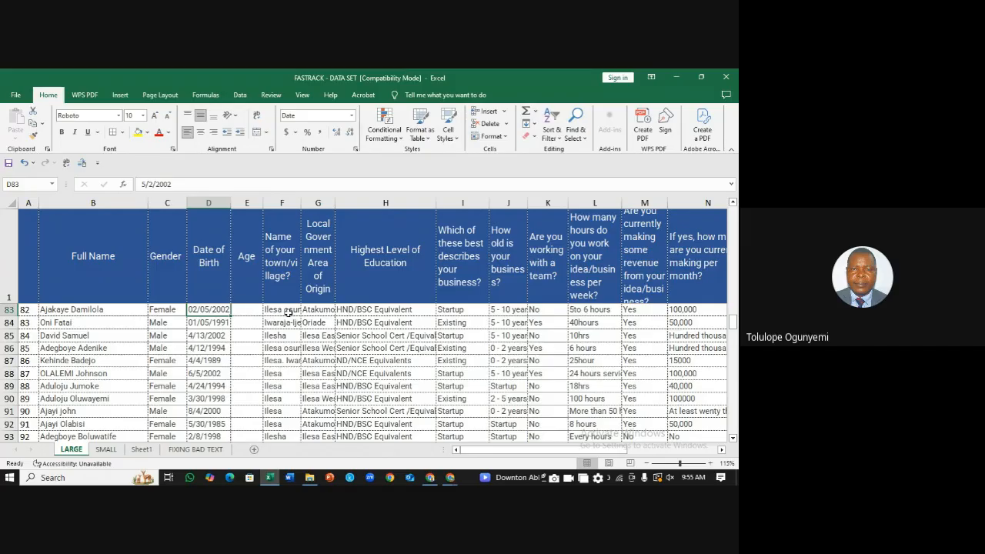
pyautogui.click(251, 310)
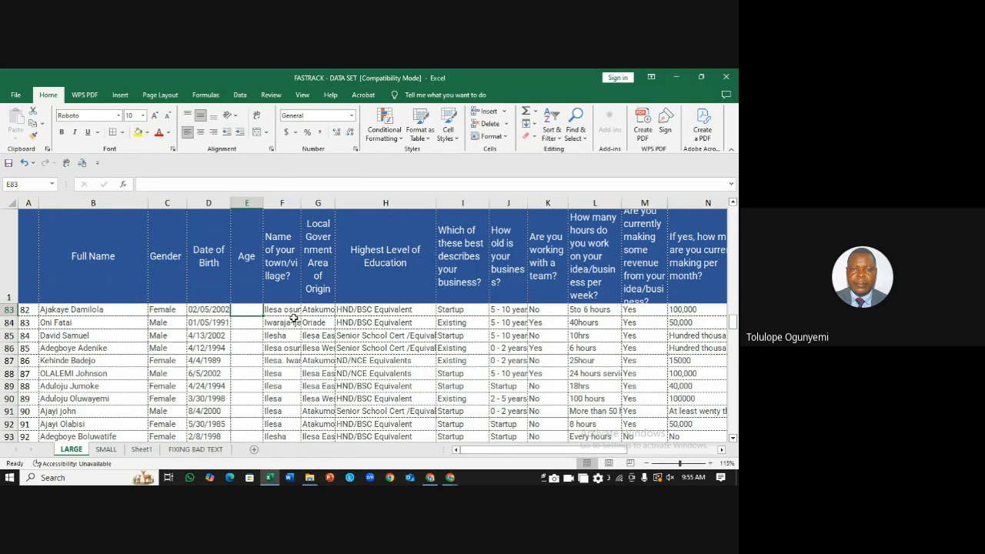
pyautogui.write('=')
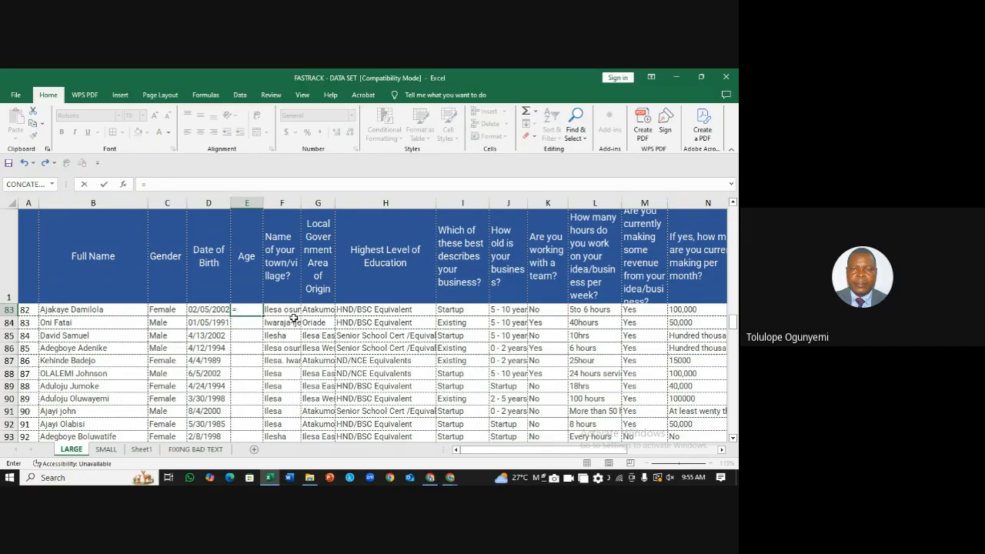
pyautogui.write('DATE')
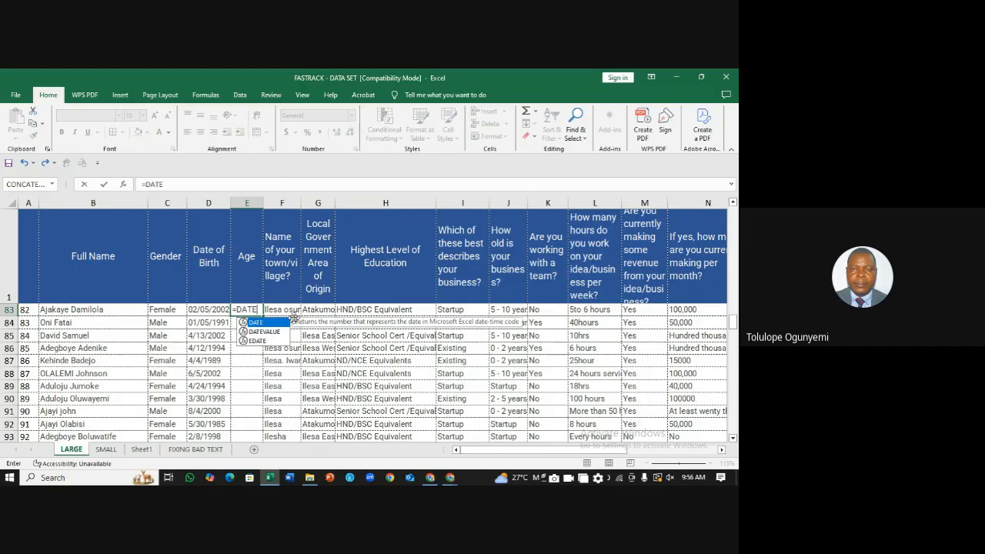
pyautogui.write('DIF')
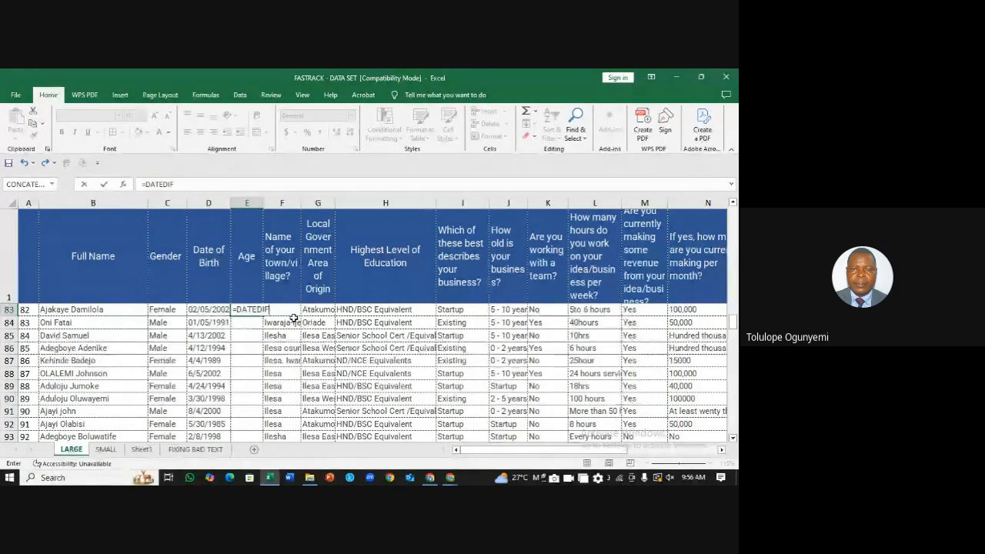
# Step: Enter =DATEDIF(D83,TODAY(),"Y") in E83 and fill it down the Age column
pyautogui.write('(')
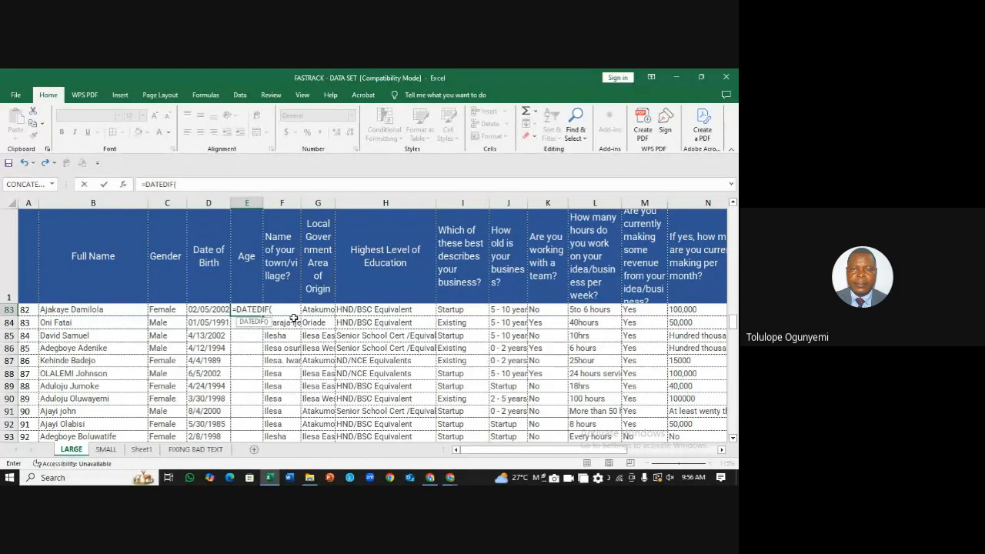
pyautogui.click(206, 311)
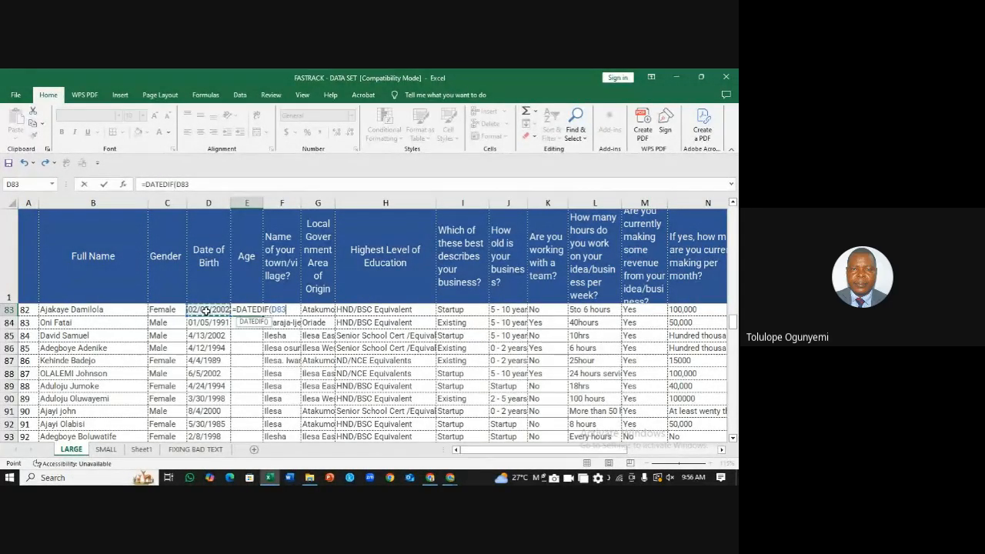
pyautogui.write(',TODA')
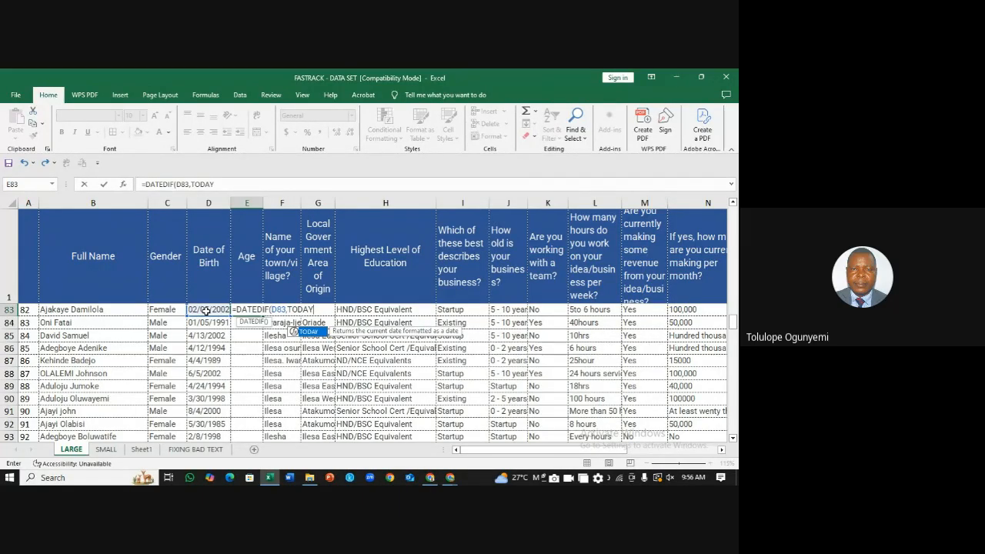
pyautogui.write('Y(')
pyautogui.press('BackSpace')
pyautogui.write('(')
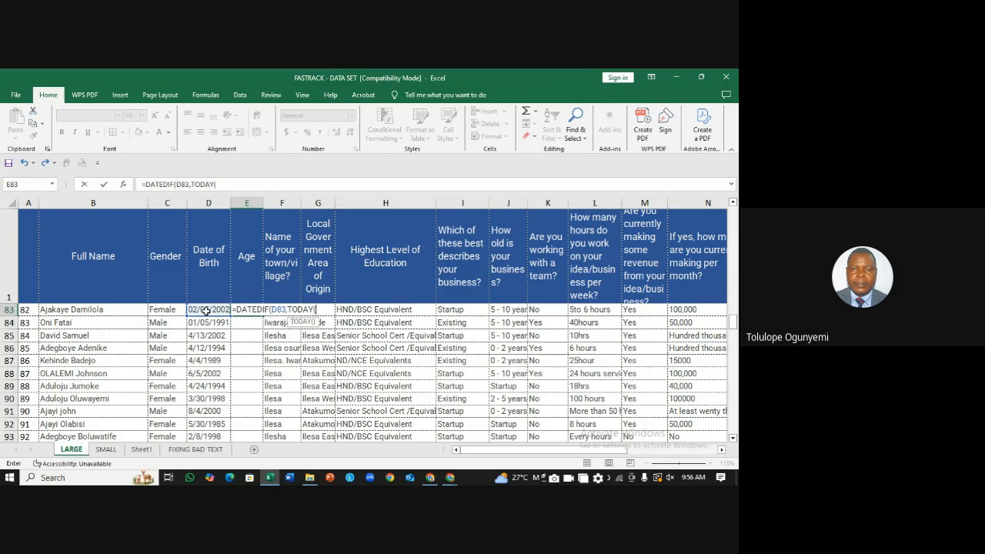
pyautogui.write(')')
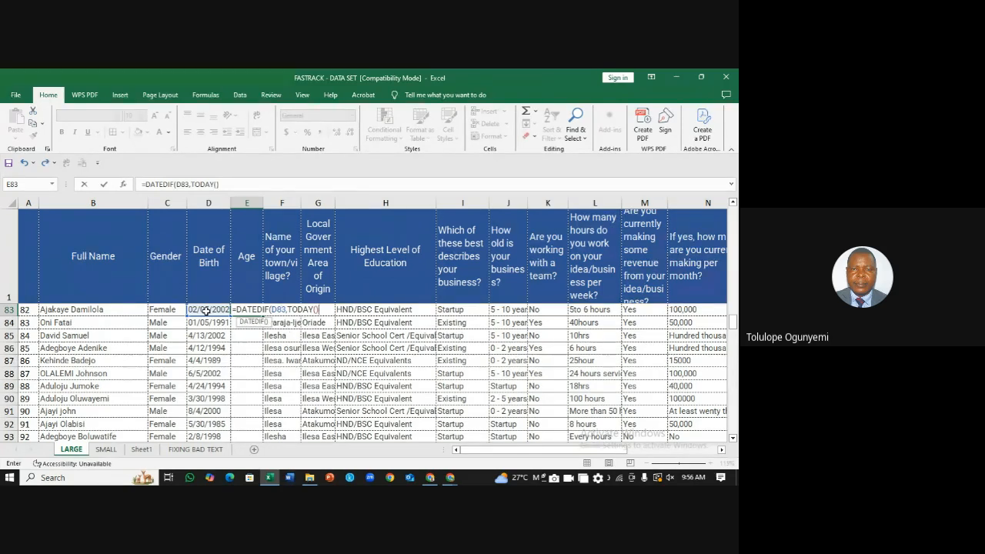
pyautogui.write(',')
pyautogui.write('"Y")')
pyautogui.hotkey('ctrl', 'Return')
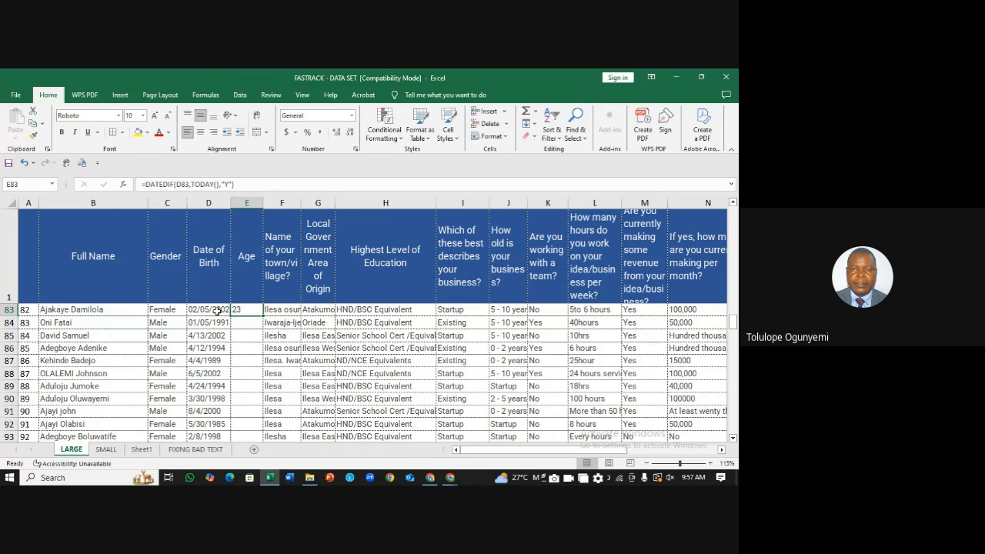
pyautogui.doubleClick(262, 316)
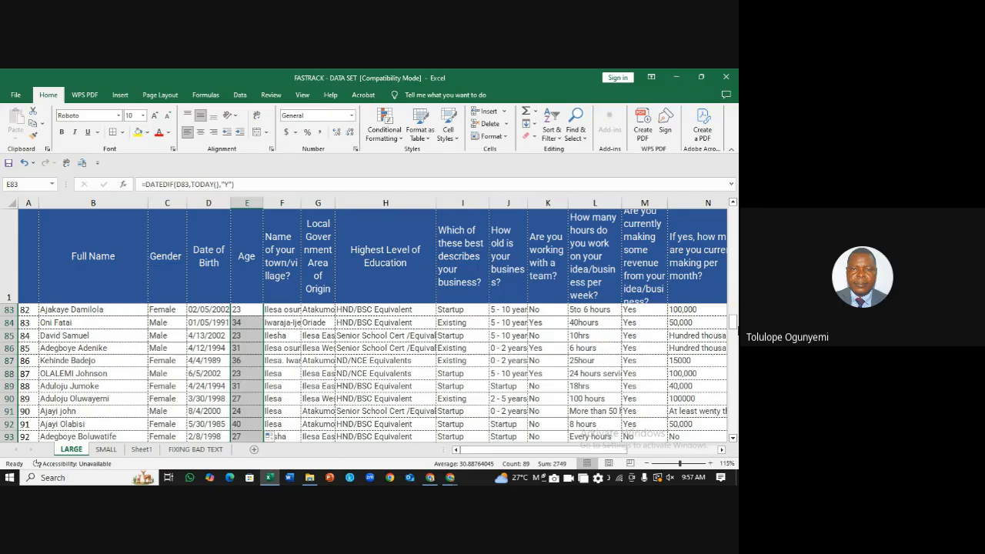
pyautogui.moveTo(735, 323); pyautogui.dragTo(660, 73)
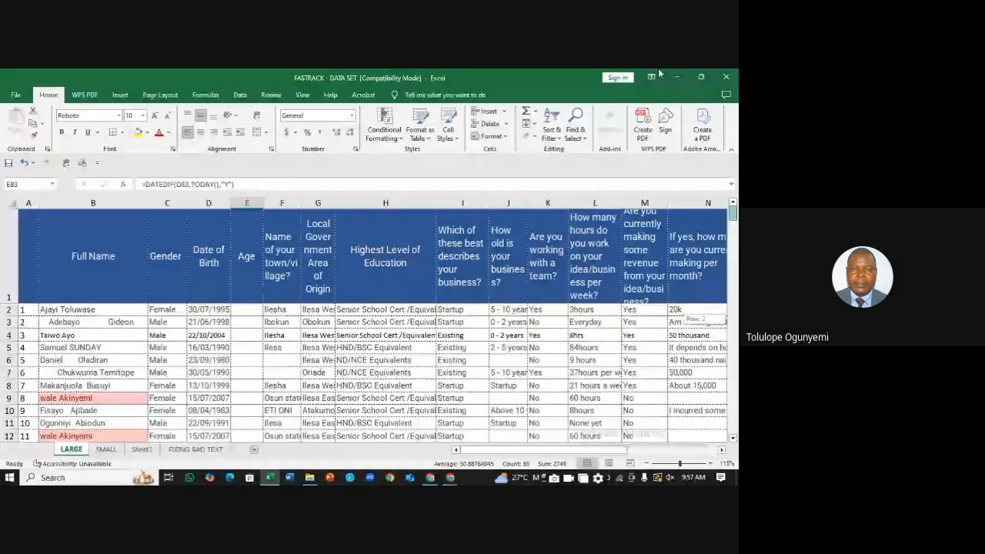
# Step: Enter =DATEDIF(D2,TODAY(),"Y") in E2 and fill it down to row 82
pyautogui.click(244, 308)
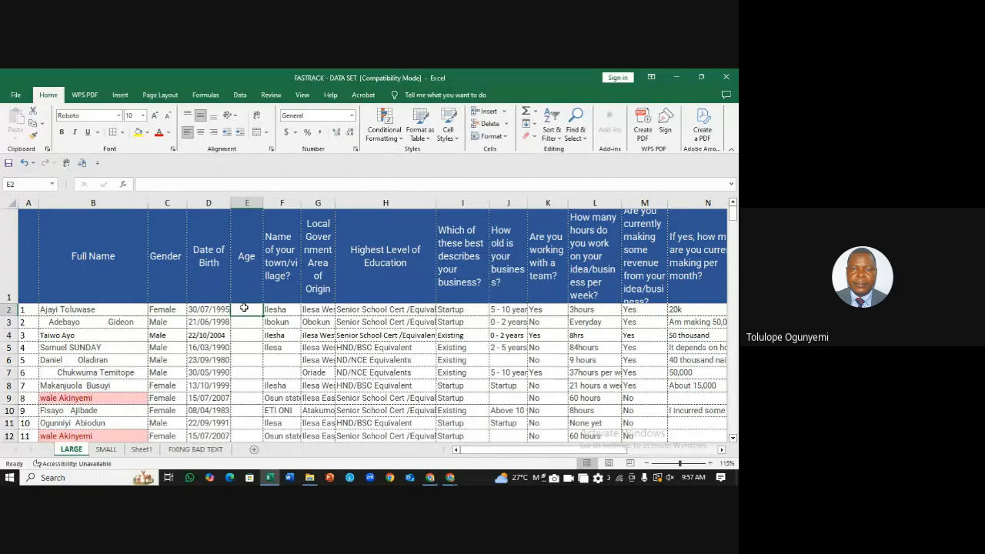
pyautogui.write('=')
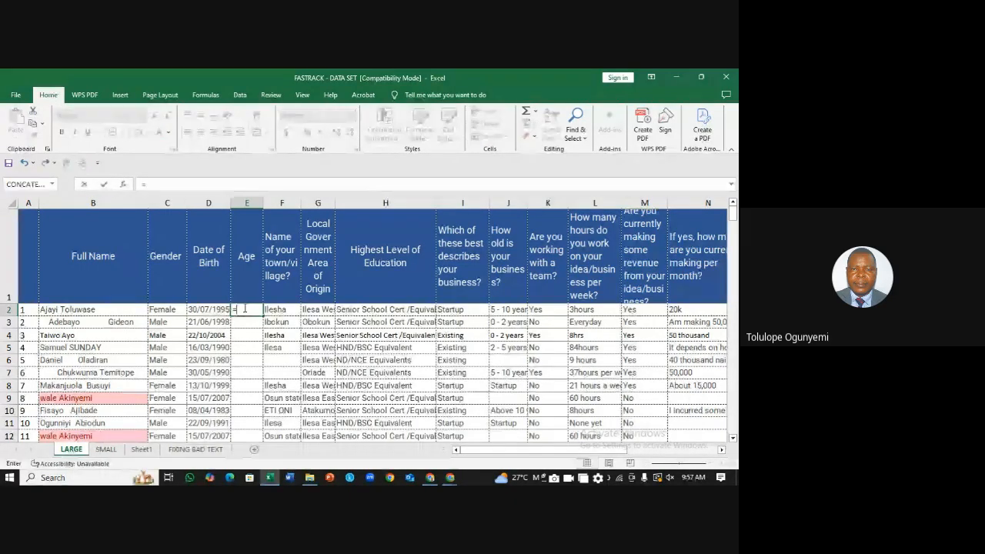
pyautogui.write('DATEDIF')
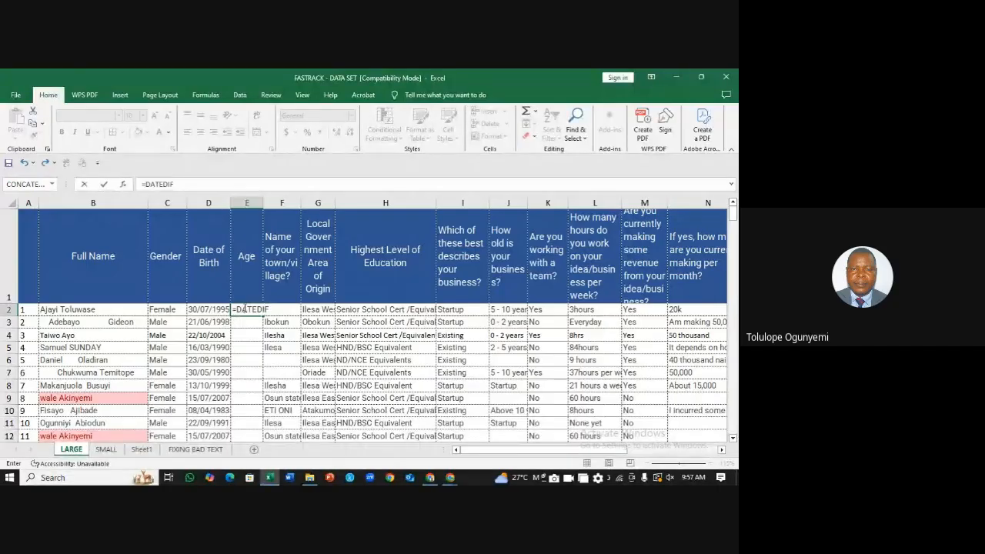
pyautogui.write('(')
pyautogui.click(213, 307)
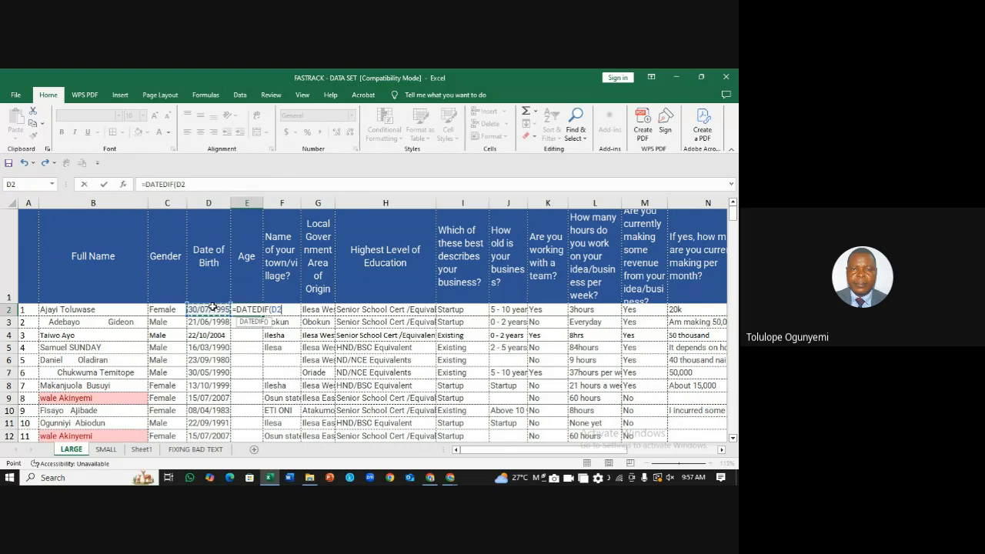
pyautogui.write(',TODAY')
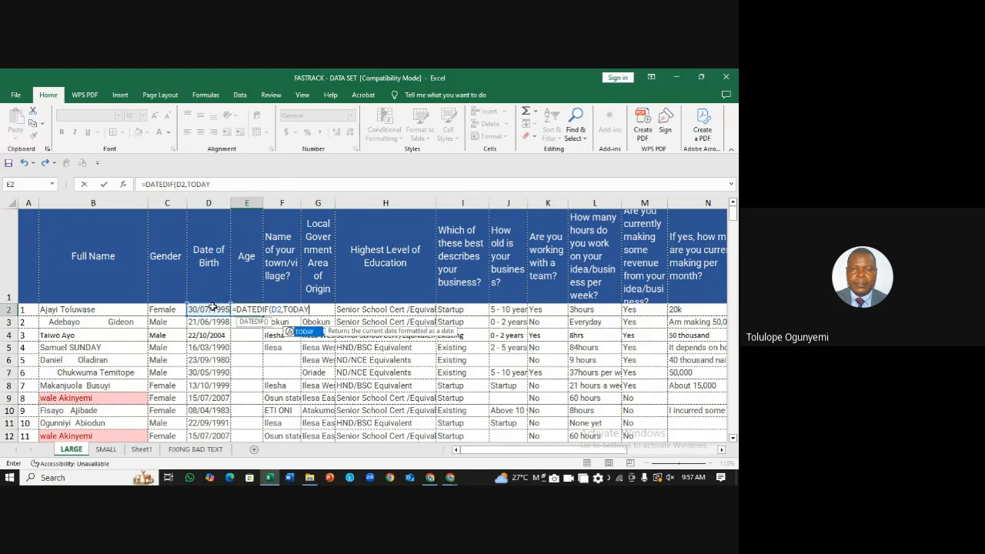
pyautogui.write('()')
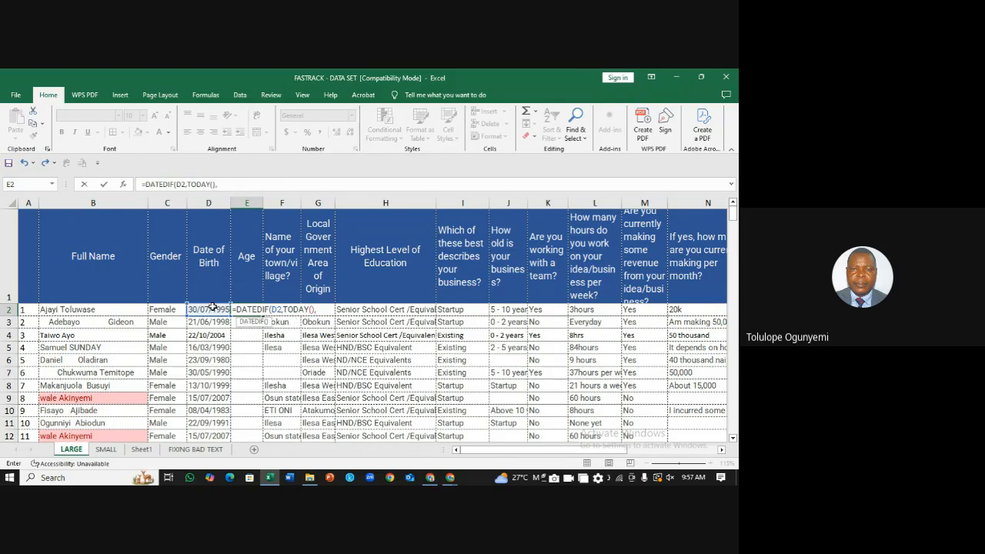
pyautogui.write(',"Y")')
pyautogui.press('Return')
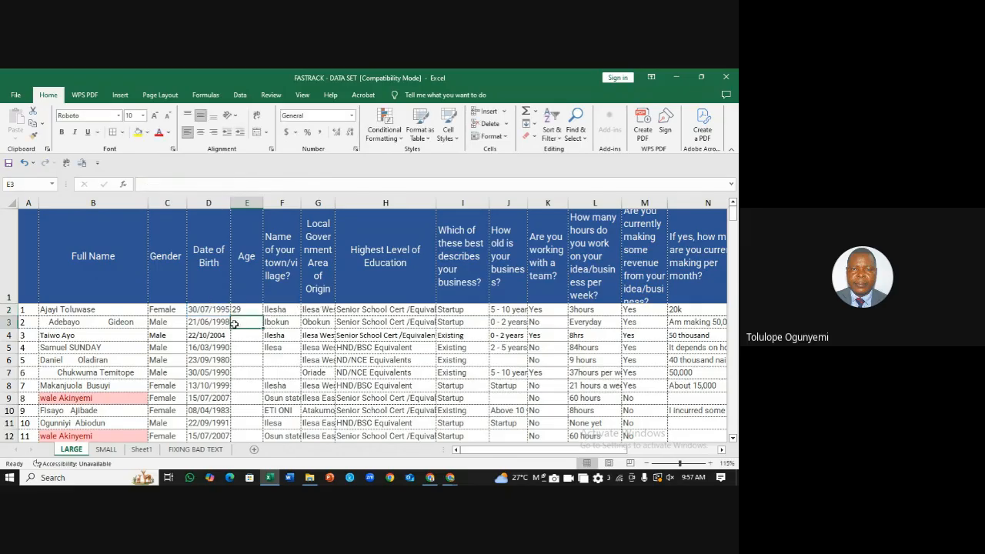
pyautogui.click(245, 309)
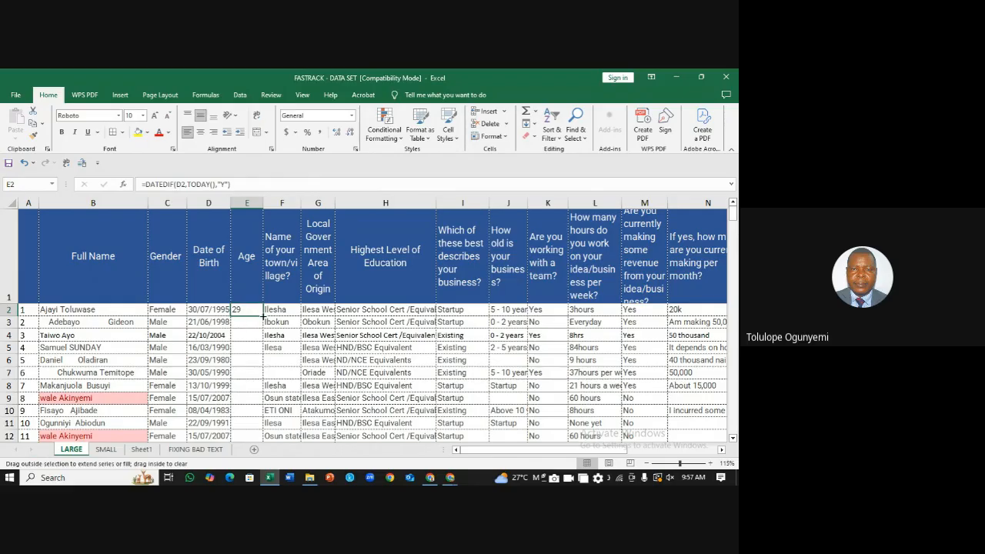
pyautogui.doubleClick(263, 315)
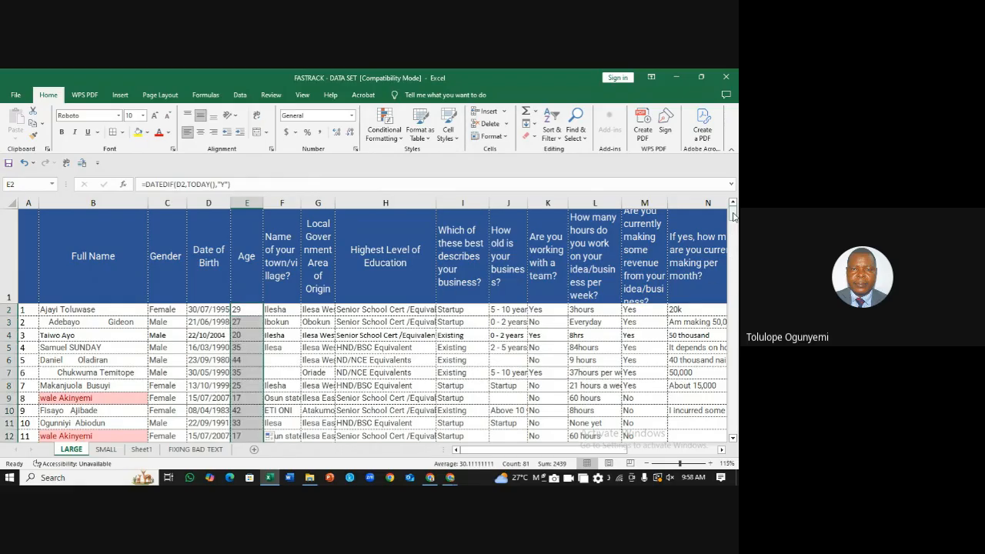
pyautogui.moveTo(733, 216); pyautogui.dragTo(737, 367)
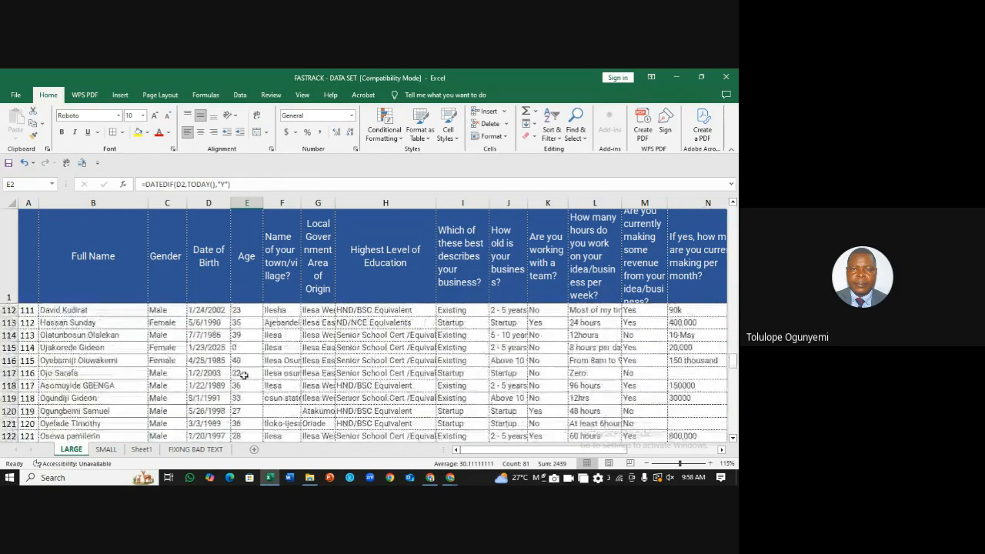
pyautogui.click(209, 348)
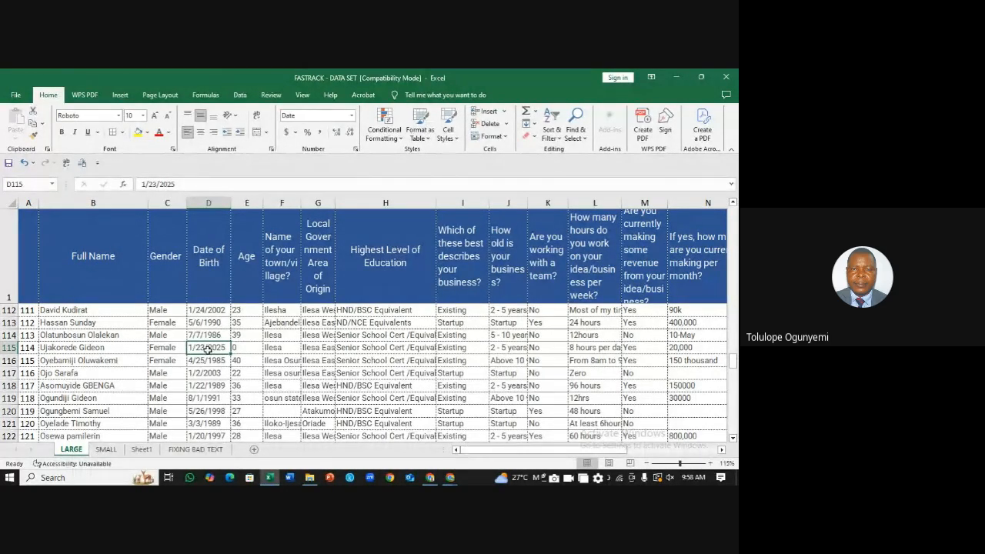
pyautogui.moveTo(734, 362); pyautogui.dragTo(733, 211)
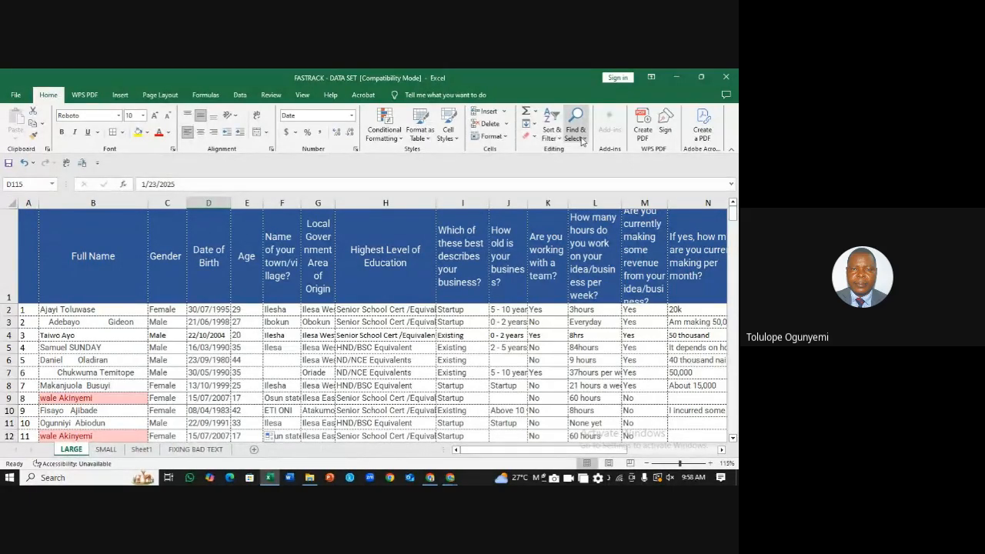
# Step: Turn header-row filters back on and show the filter choices for column J's business age
pyautogui.click(552, 130)
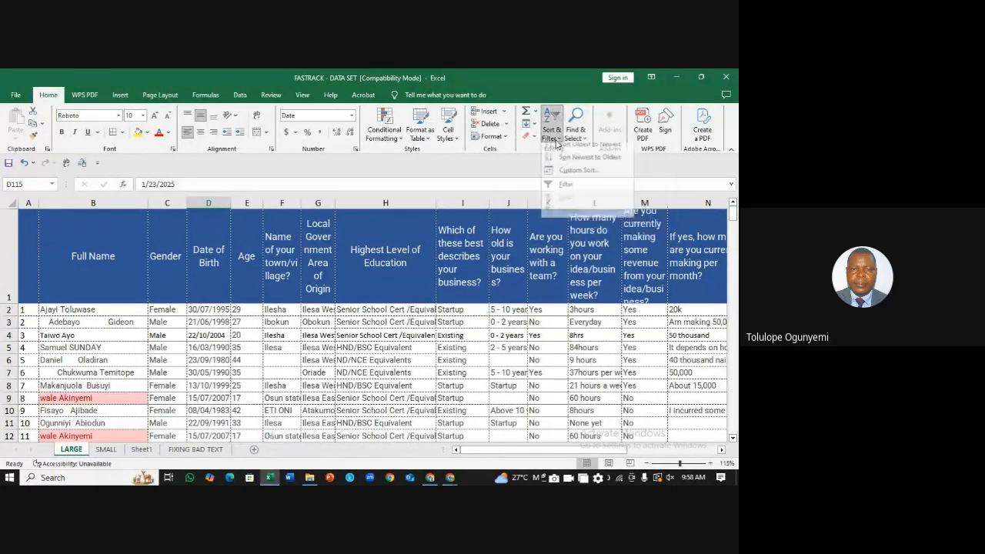
pyautogui.click(567, 190)
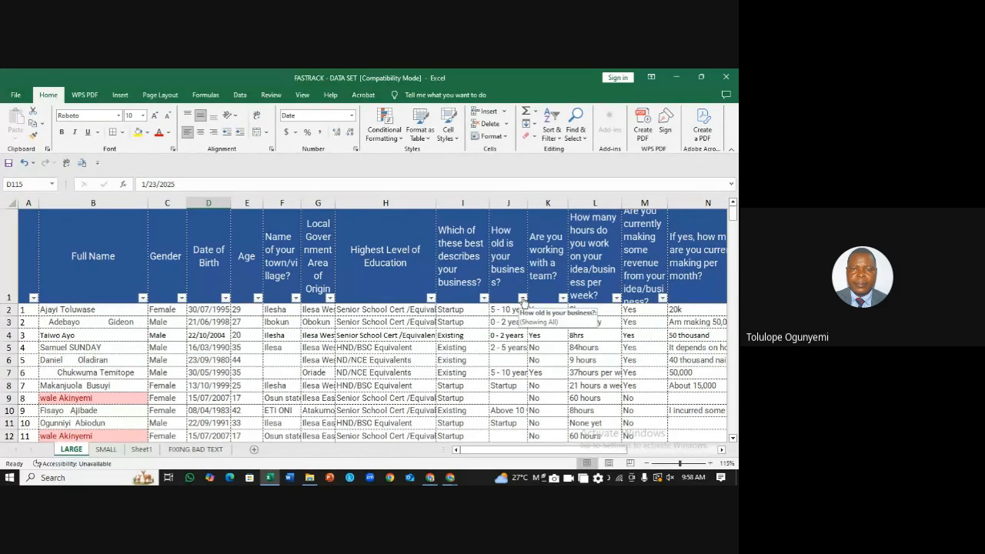
pyautogui.click(524, 298)
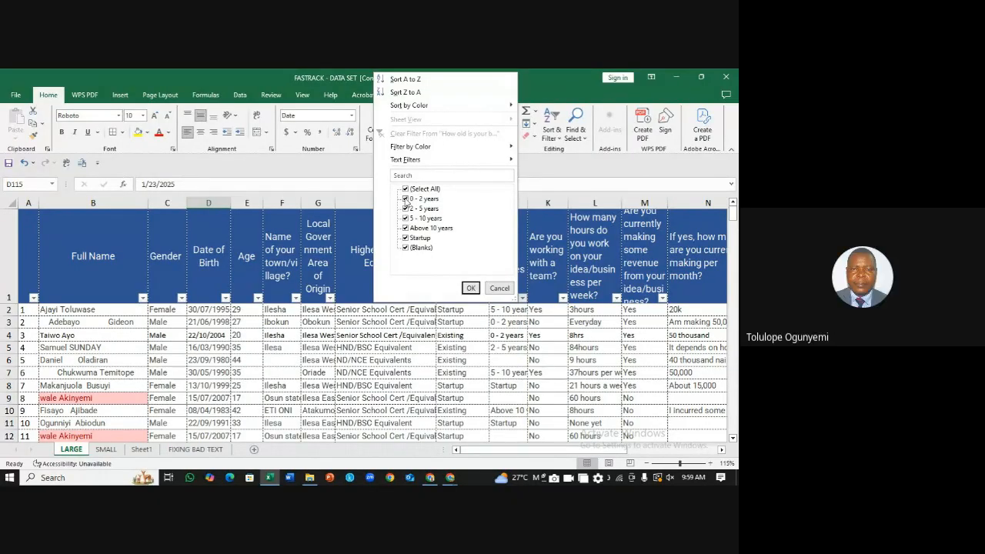
# Step: Filter business age to keep only 5 - 10 years and Above 10 years, leaving 40 records
pyautogui.click(406, 199)
pyautogui.click(405, 209)
pyautogui.click(406, 238)
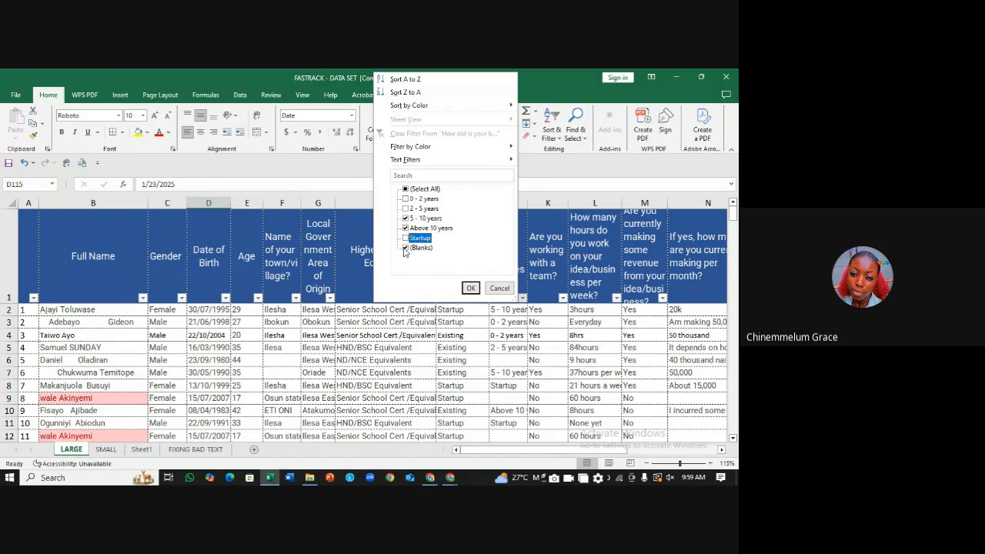
pyautogui.click(406, 247)
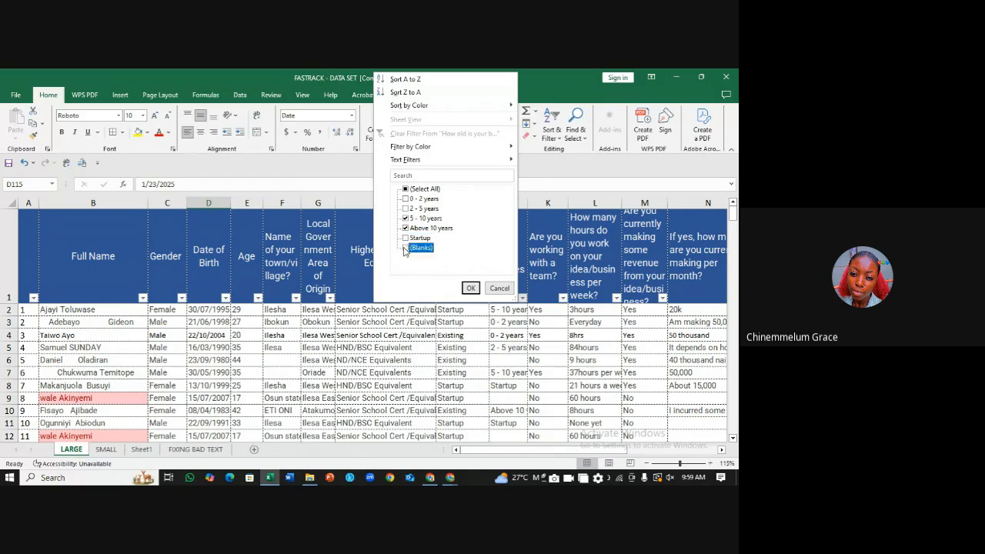
pyautogui.click(471, 289)
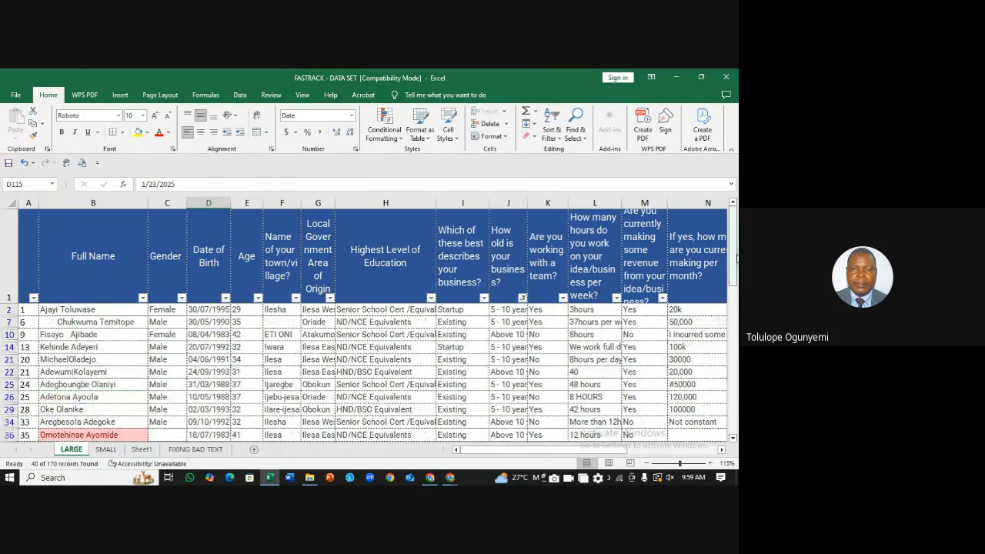
pyautogui.moveTo(737, 259); pyautogui.dragTo(727, 189)
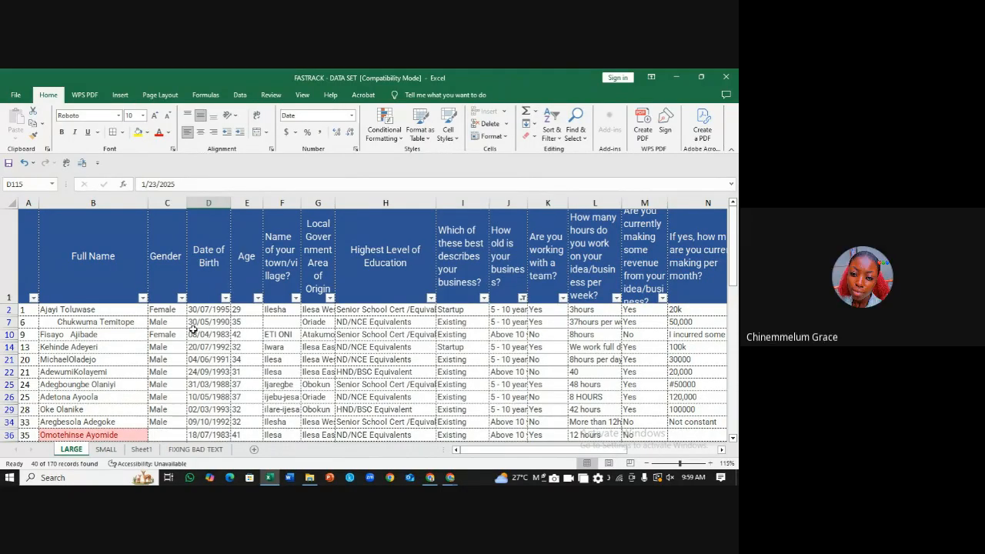
# Step: Filter Highest Level of Education to exclude ND/NCE and Senior School Cert equivalents
pyautogui.click(400, 310)
pyautogui.click(431, 298)
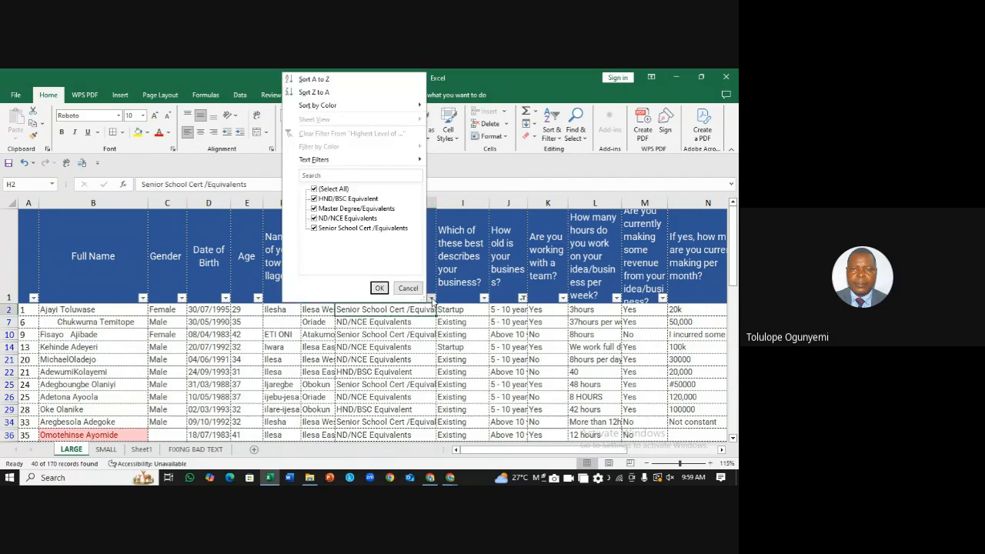
pyautogui.click(314, 219)
pyautogui.click(314, 218)
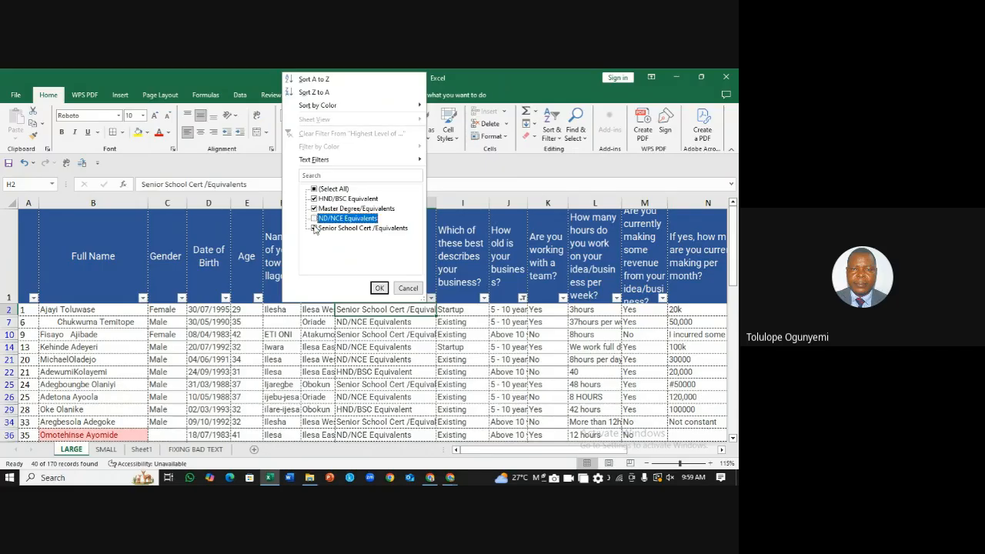
pyautogui.click(315, 229)
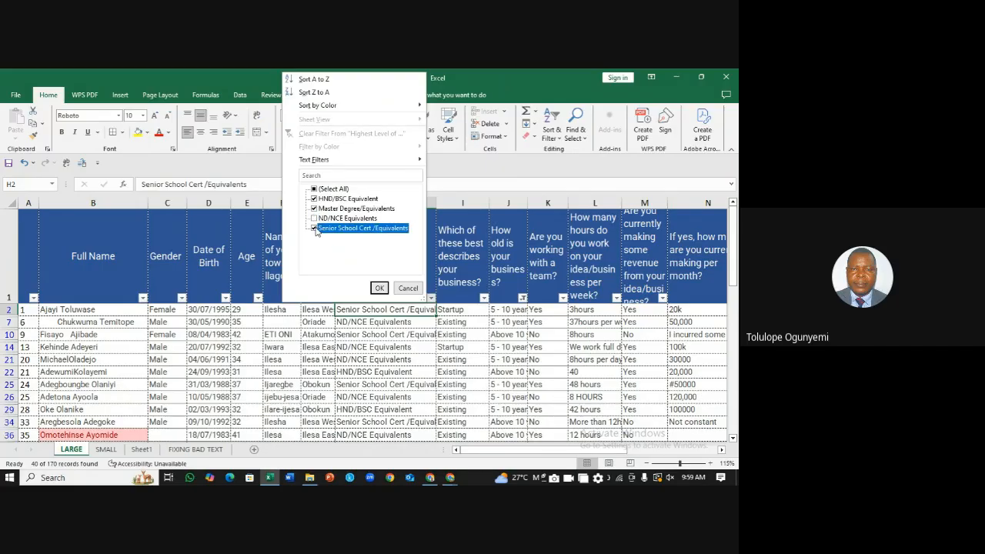
pyautogui.click(380, 289)
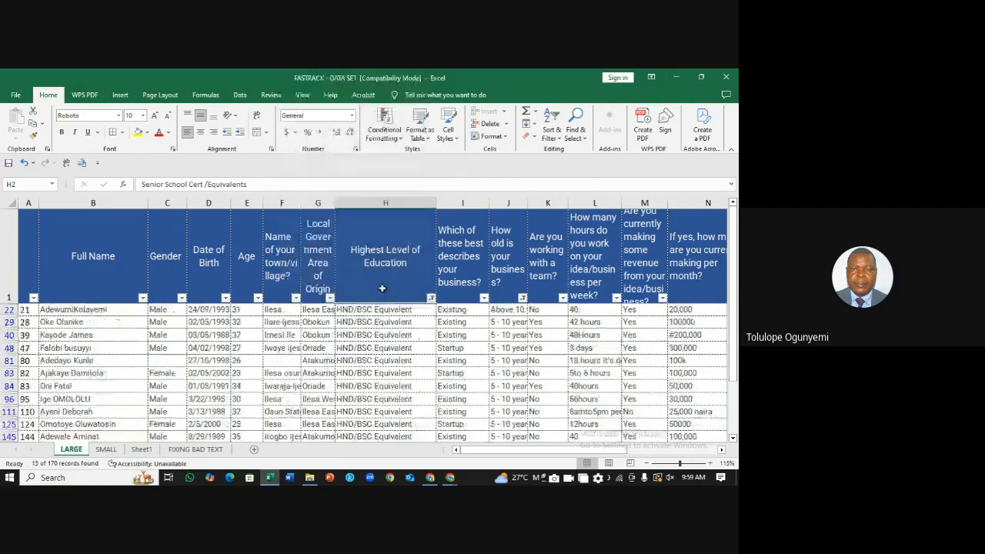
# Step: Filter Gender to Female only, excluding Male and blanks, leaving 2 of 170 records
pyautogui.click(181, 298)
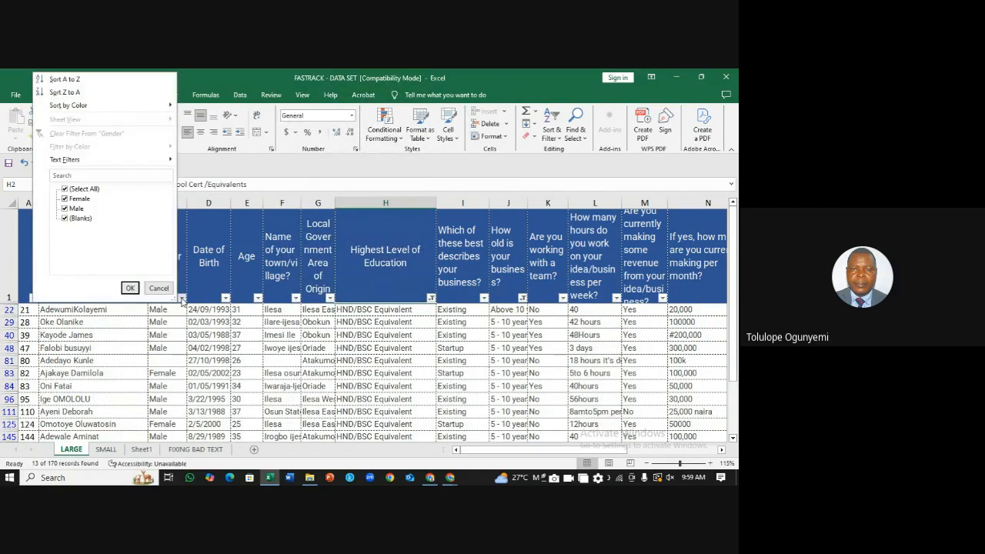
pyautogui.click(65, 209)
pyautogui.click(64, 219)
pyautogui.click(130, 288)
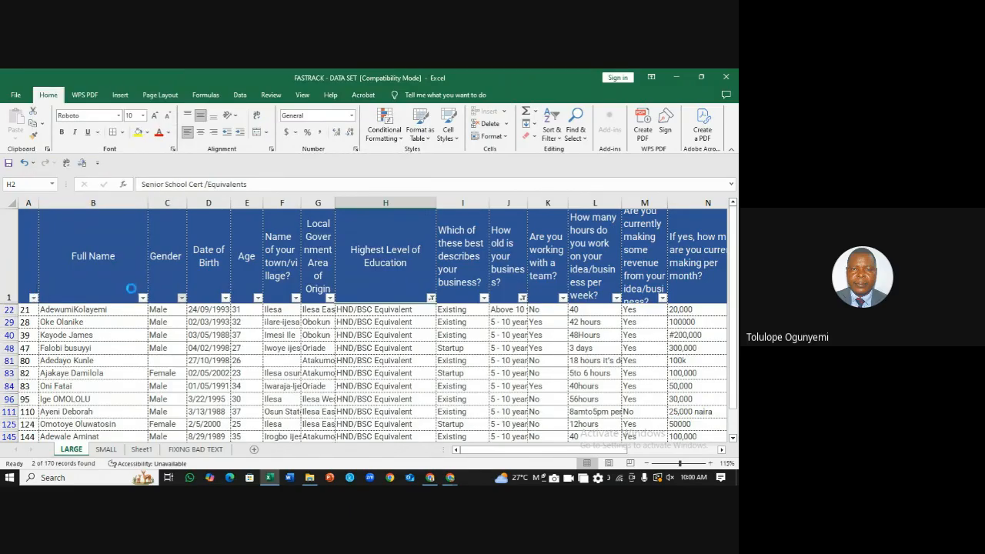
pyautogui.click(253, 356)
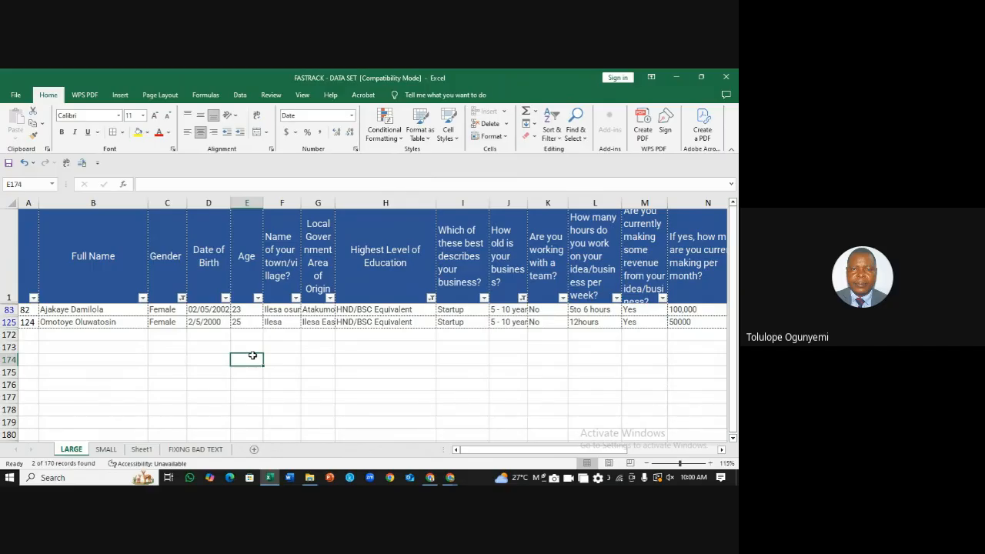
# Step: Filter the Age column to exclude 23, keeping only the 25-year-old respondent
pyautogui.click(258, 298)
pyautogui.click(141, 199)
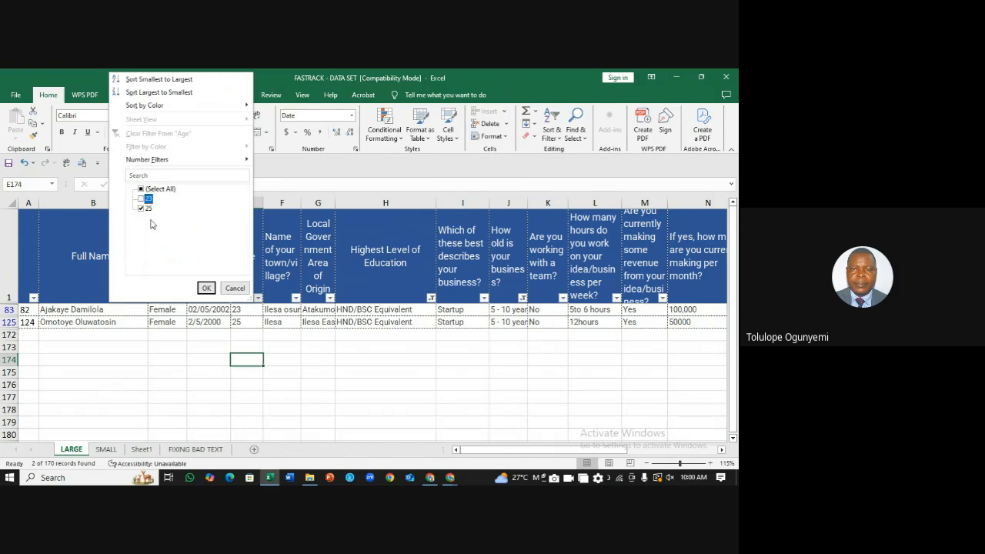
pyautogui.click(206, 288)
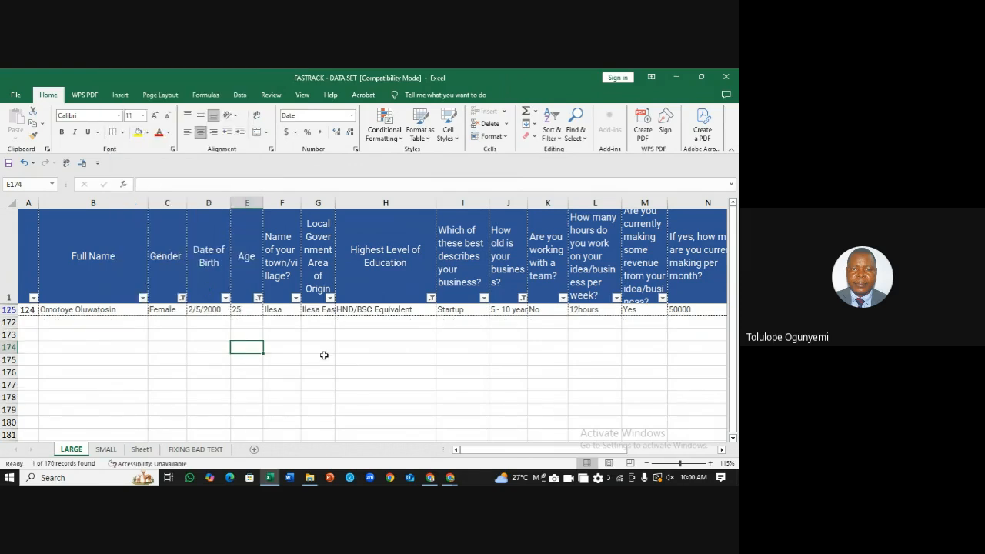
pyautogui.click(354, 359)
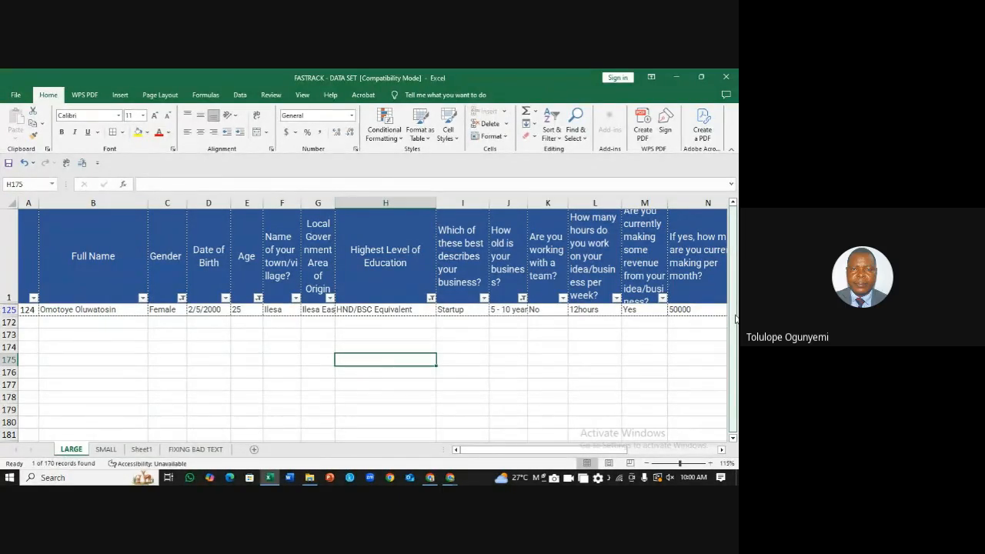
pyautogui.moveTo(736, 318); pyautogui.dragTo(737, 288)
pyautogui.click(499, 344)
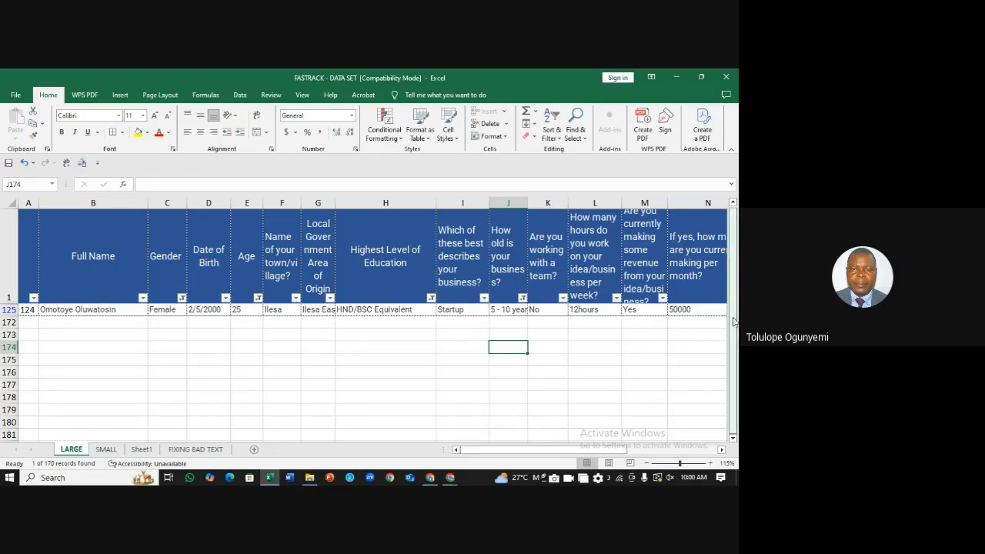
pyautogui.moveTo(734, 322); pyautogui.dragTo(734, 368)
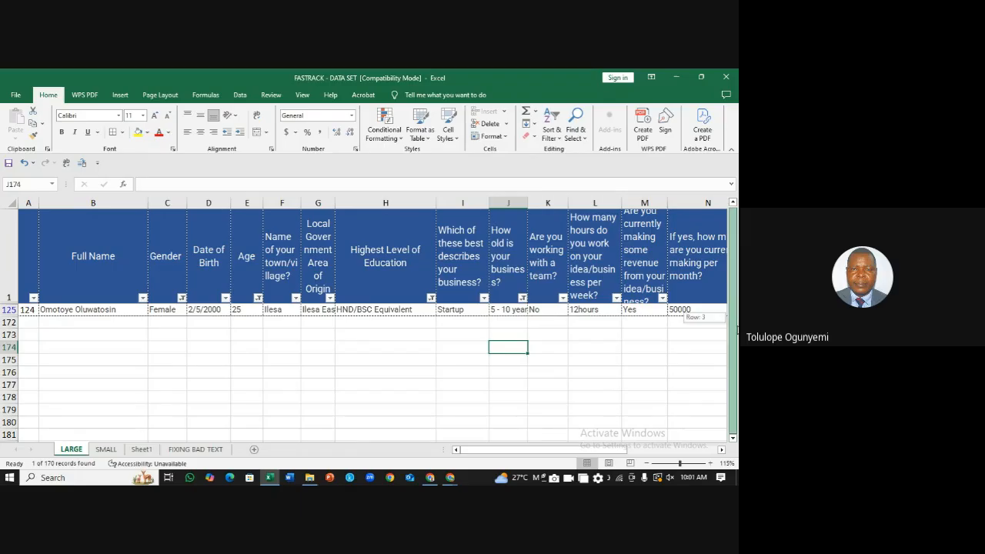
pyautogui.moveTo(737, 329); pyautogui.dragTo(734, 314)
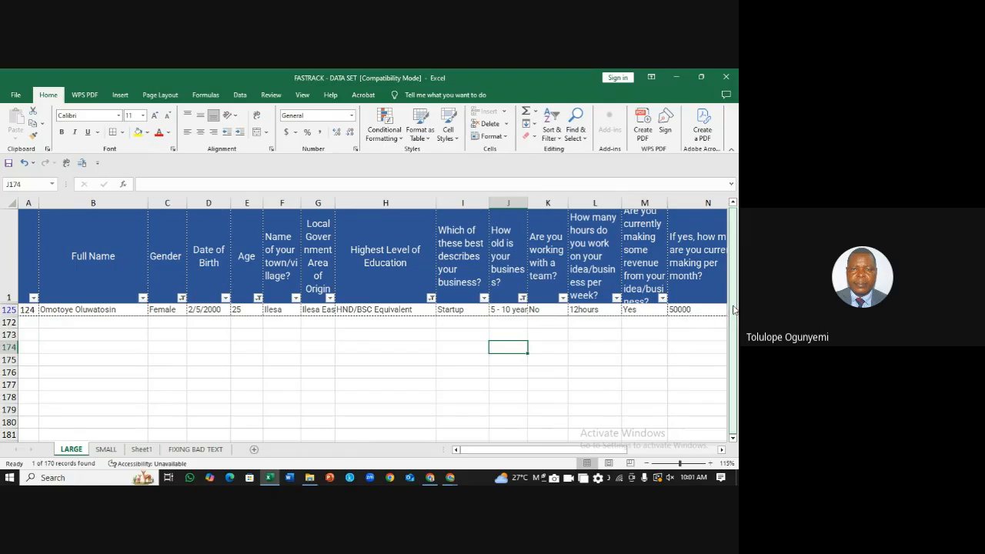
pyautogui.click(354, 332)
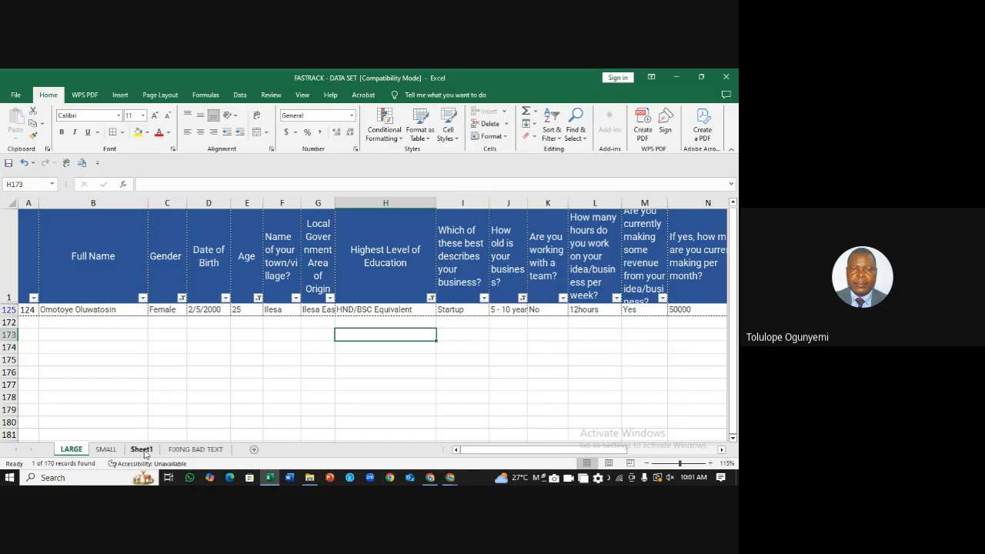
pyautogui.press('Return')
pyautogui.click(337, 335)
pyautogui.click(313, 337)
pyautogui.click(384, 335)
pyautogui.click(377, 346)
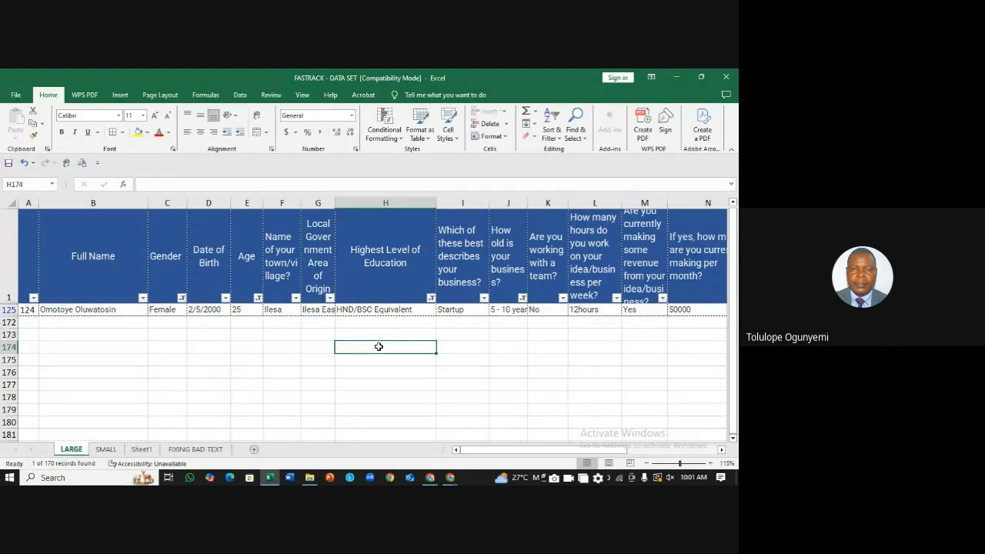
pyautogui.click(372, 335)
pyautogui.click(323, 336)
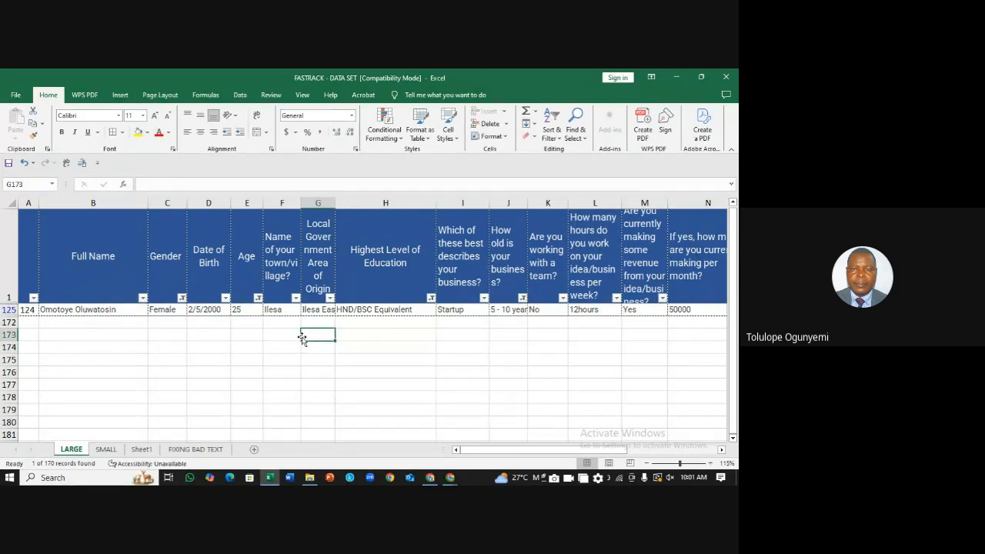
pyautogui.click(283, 336)
pyautogui.click(249, 335)
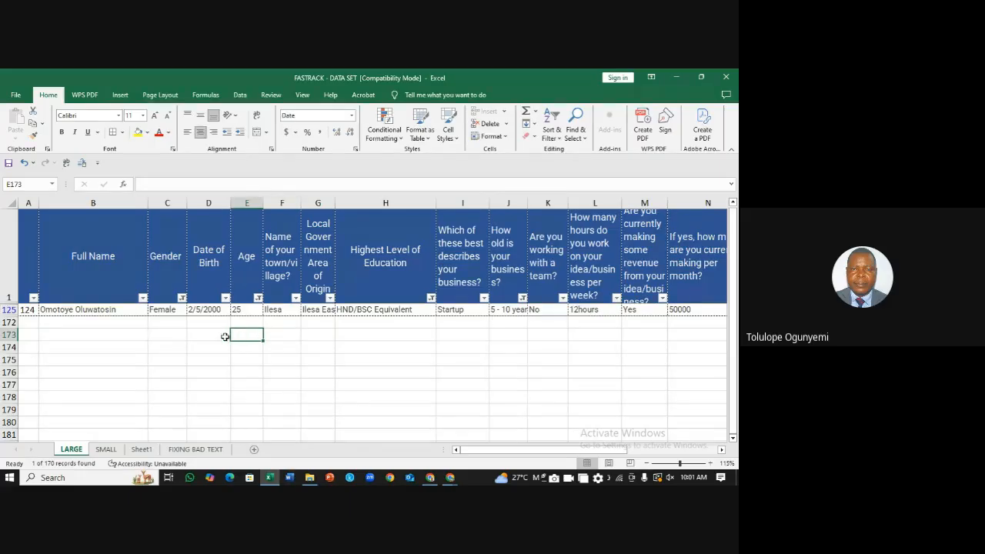
pyautogui.click(216, 336)
pyautogui.click(171, 335)
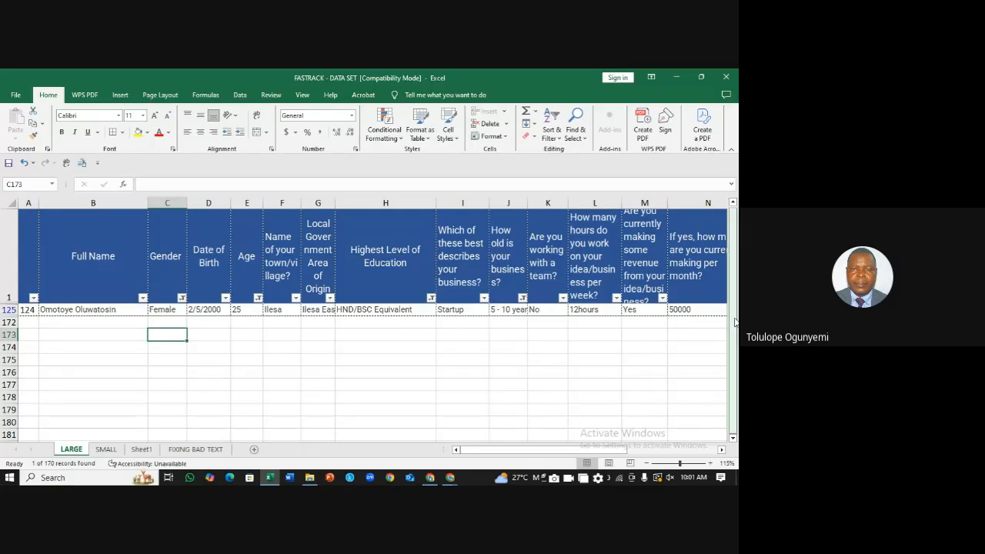
pyautogui.moveTo(735, 321); pyautogui.dragTo(737, 365)
pyautogui.click(206, 338)
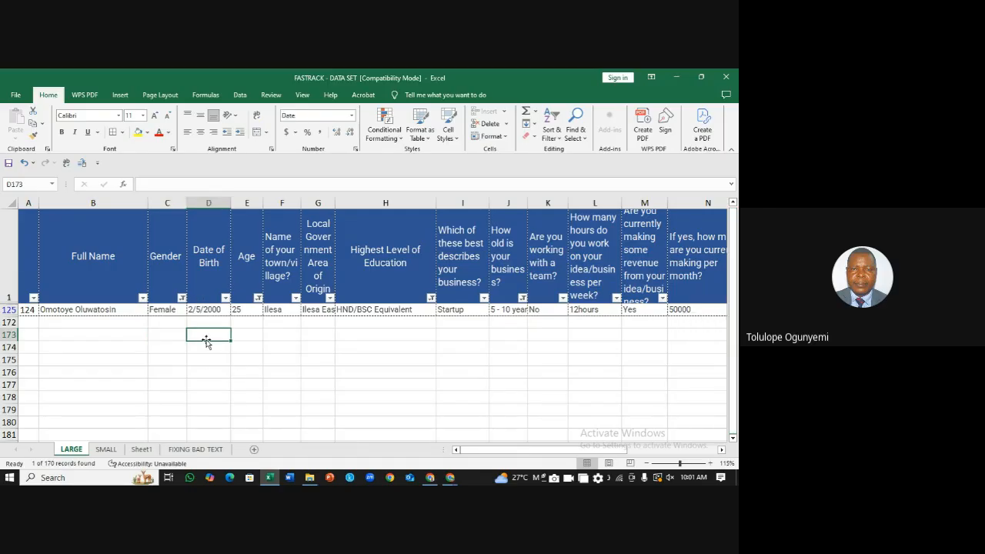
pyautogui.click(425, 336)
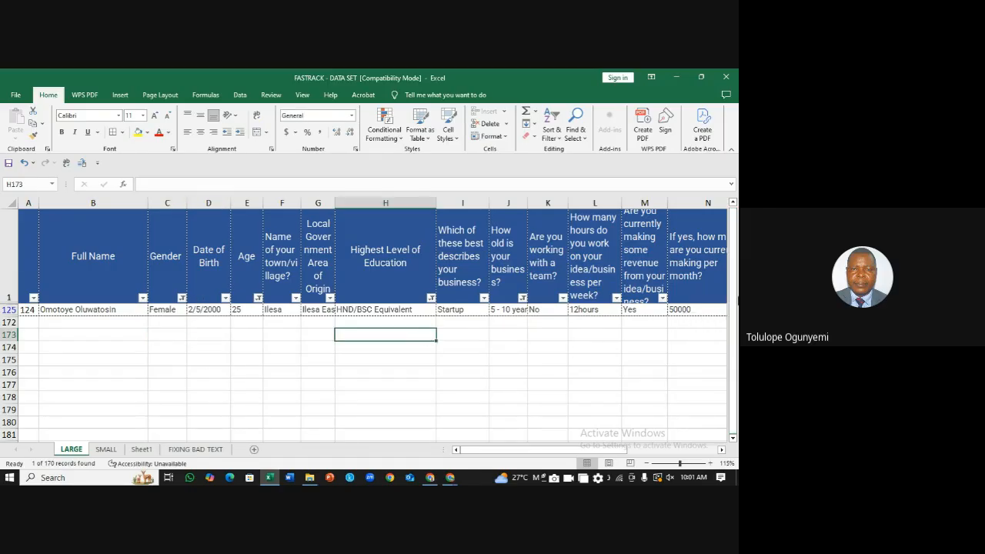
pyautogui.click(296, 337)
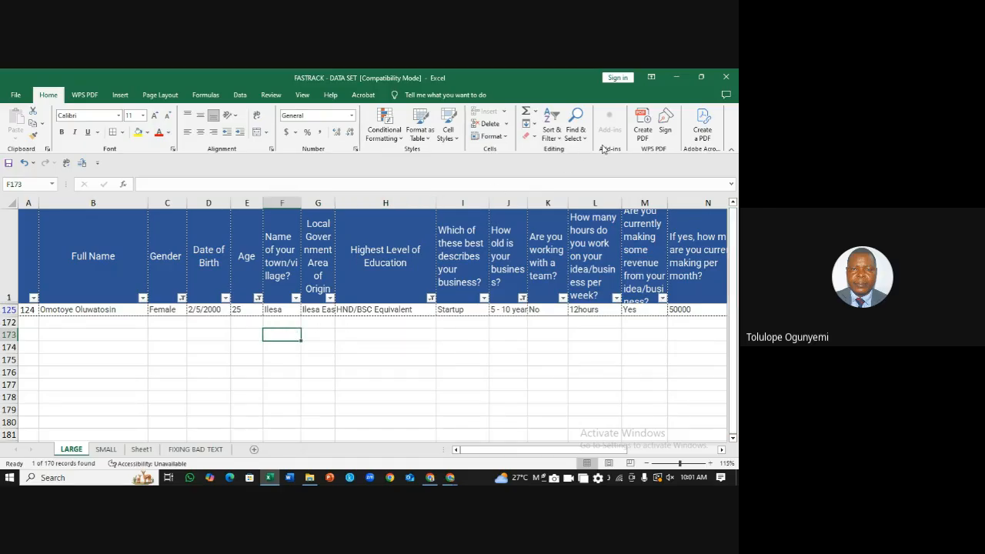
# Step: Turn off the table's filters via Sort & Filter so all respondent rows display again
pyautogui.click(554, 135)
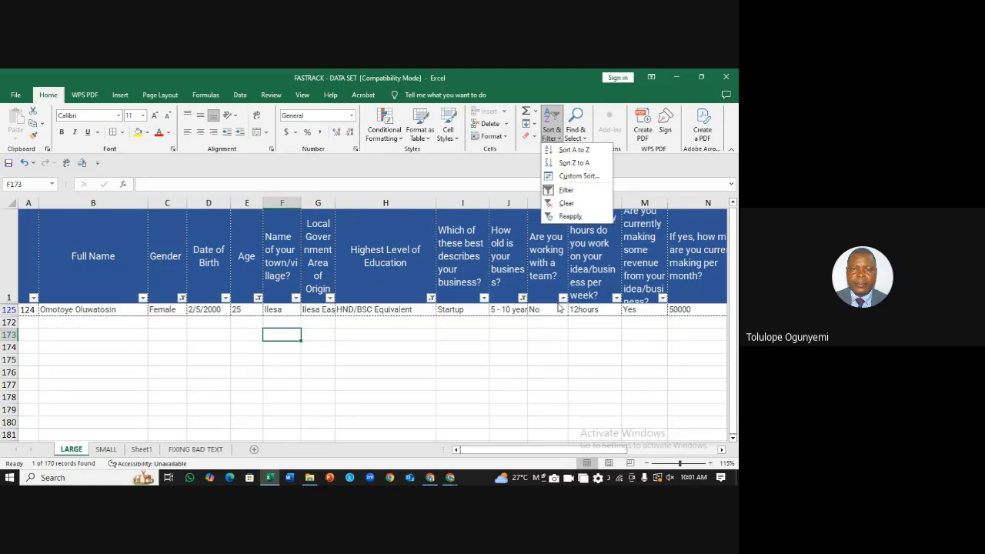
pyautogui.click(567, 190)
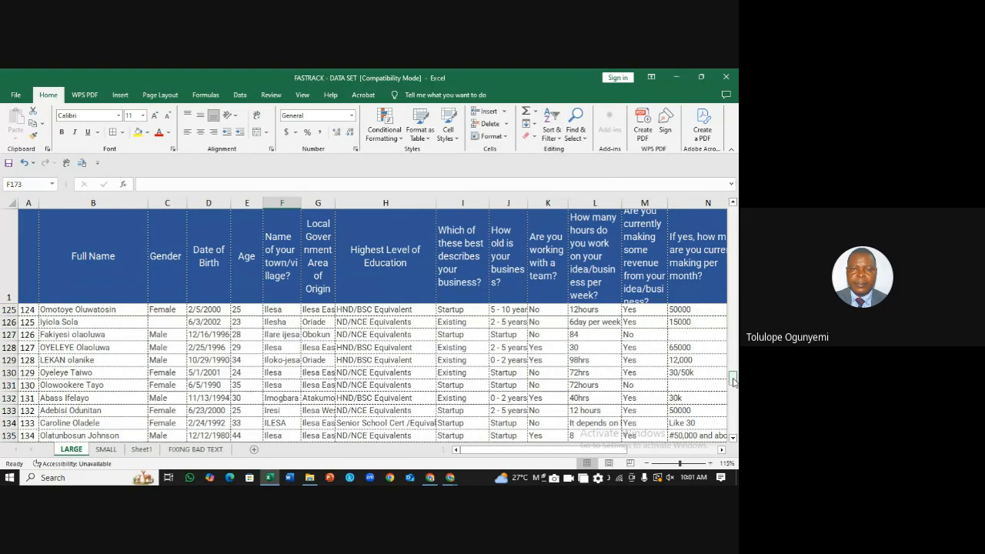
pyautogui.moveTo(734, 377); pyautogui.dragTo(732, 207)
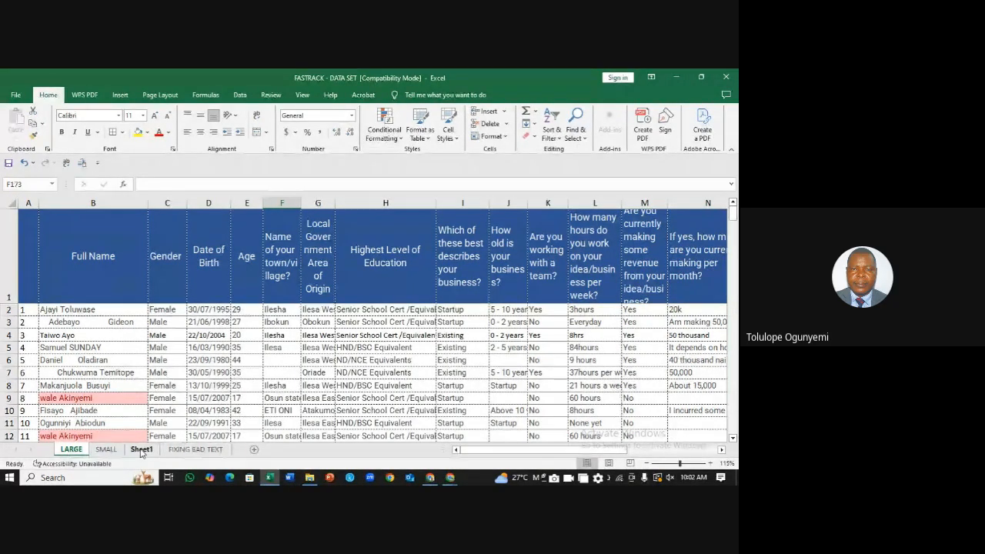
# Step: Go through the SMALL sheet to the FIXING BAD TEXT sheet with its names table
pyautogui.click(107, 452)
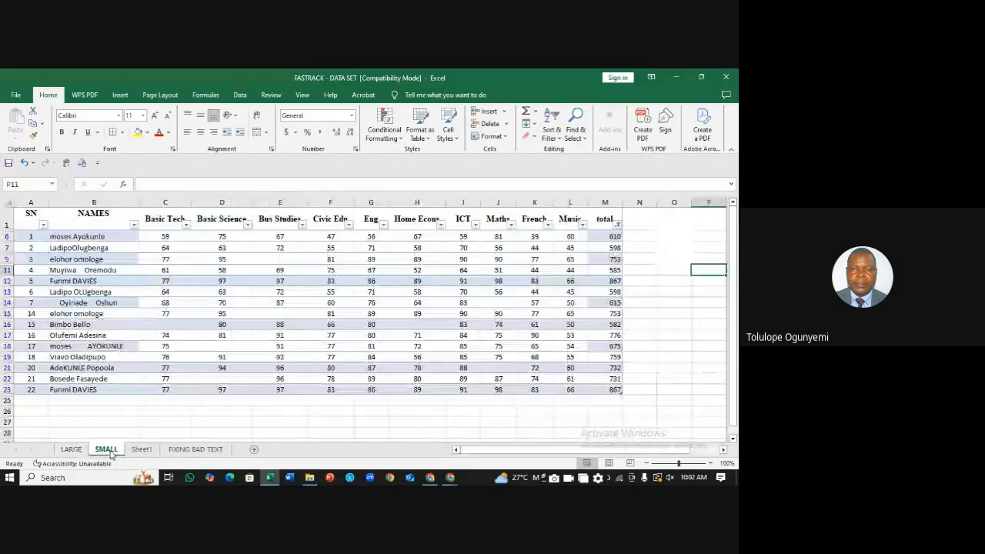
pyautogui.click(697, 334)
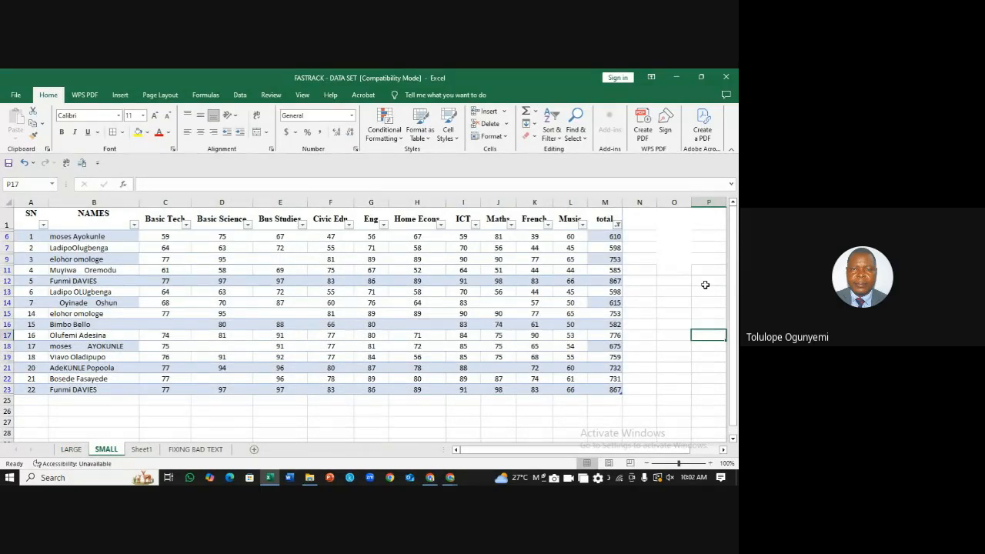
pyautogui.click(181, 453)
pyautogui.click(505, 305)
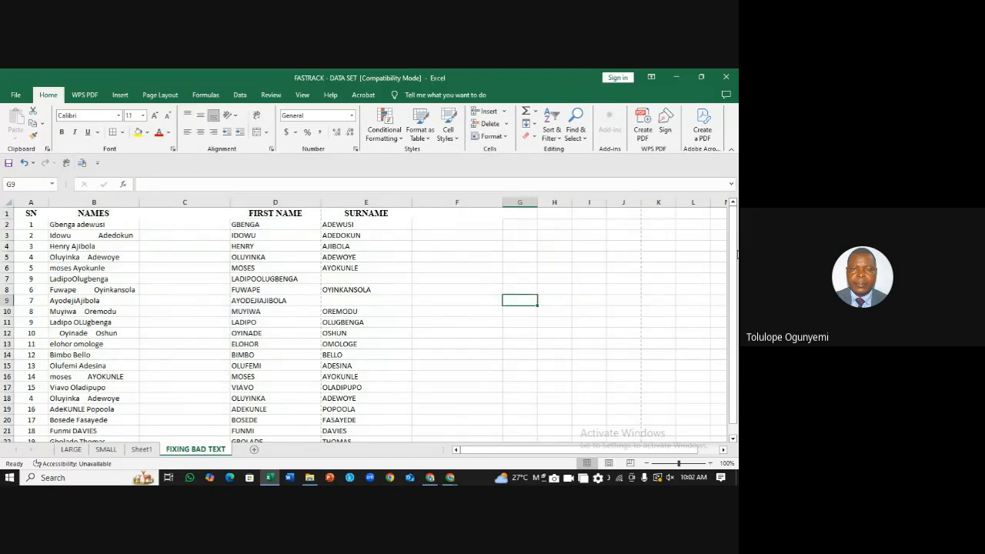
pyautogui.moveTo(735, 255)
pyautogui.mouseDown()
pyautogui.moveTo(736, 241)
pyautogui.moveTo(734, 364)
pyautogui.moveTo(727, 243)
pyautogui.mouseUp()
# Step: Delete columns D:E (FIRST NAME and SURNAME) from the FIXING BAD TEXT sheet
pyautogui.moveTo(258, 202); pyautogui.dragTo(354, 198)
pyautogui.rightClick(347, 202)
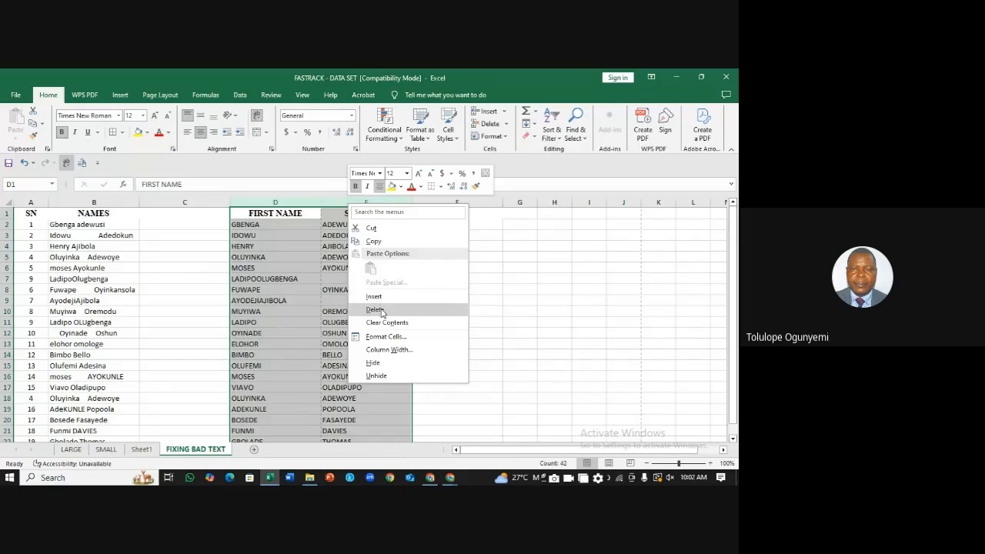
pyautogui.click(382, 312)
pyautogui.click(517, 276)
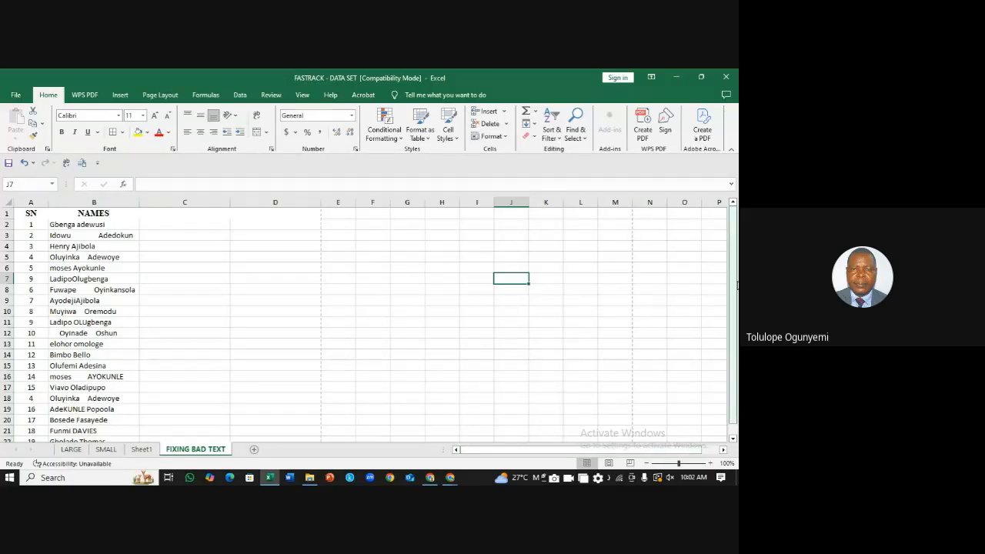
pyautogui.moveTo(735, 290); pyautogui.dragTo(738, 218)
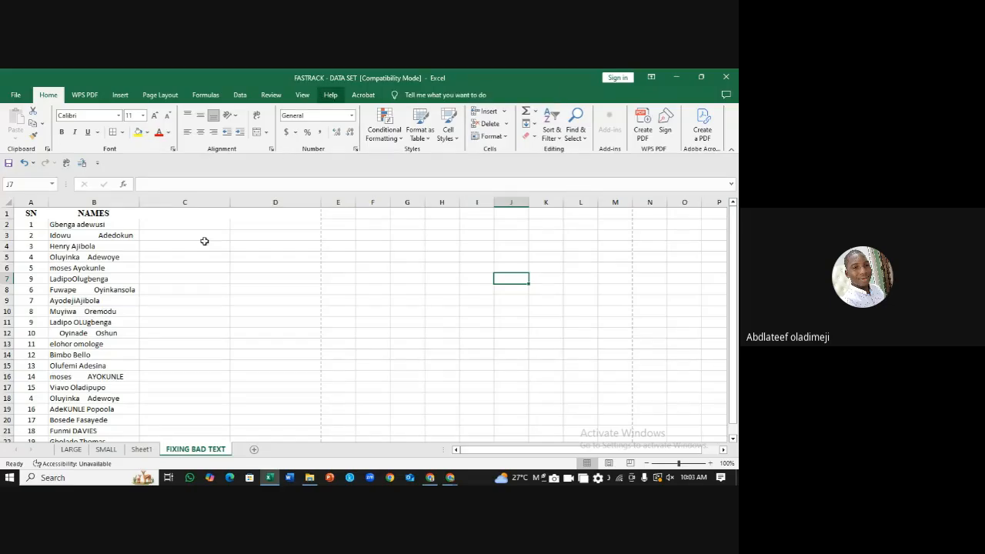
# Step: Enter the headers SPACING, LOWER and UPPER in cells C1 to E1
pyautogui.click(181, 216)
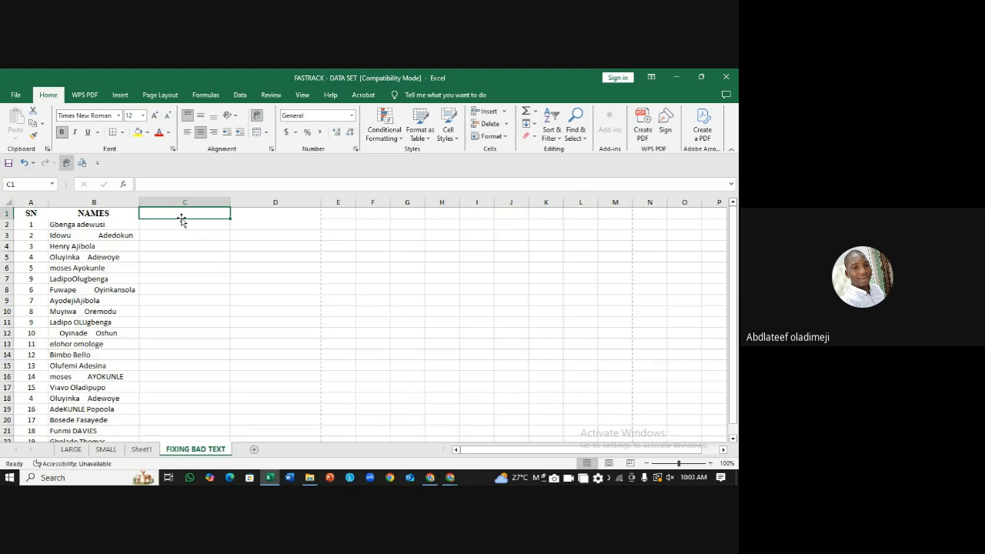
pyautogui.write('SPPA')
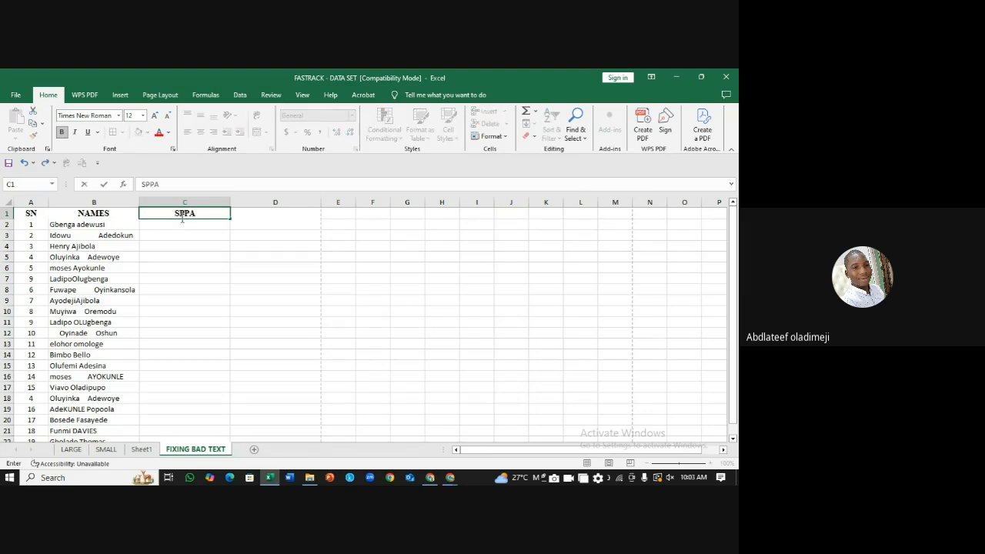
pyautogui.press('BackSpace')
pyautogui.press('BackSpace')
pyautogui.write('A')
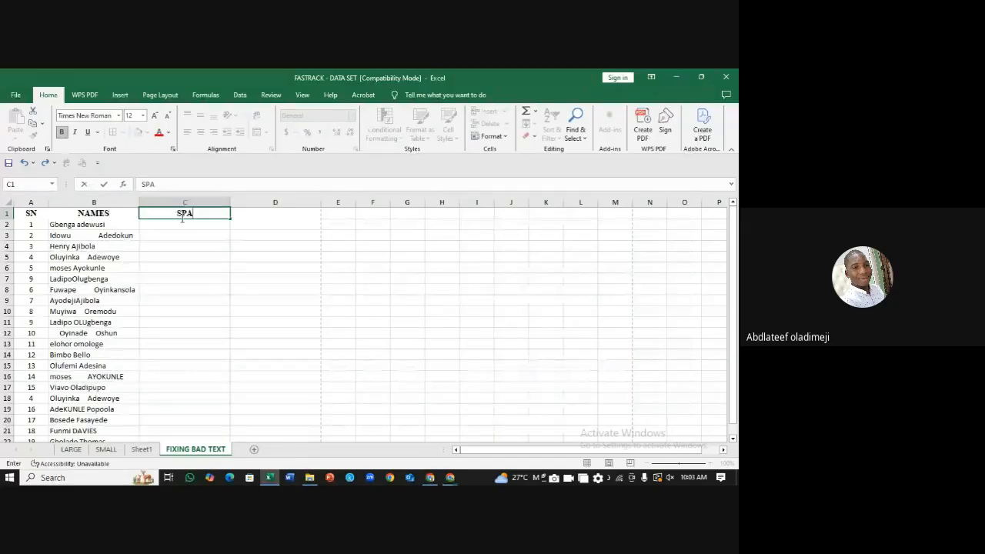
pyautogui.write('CING')
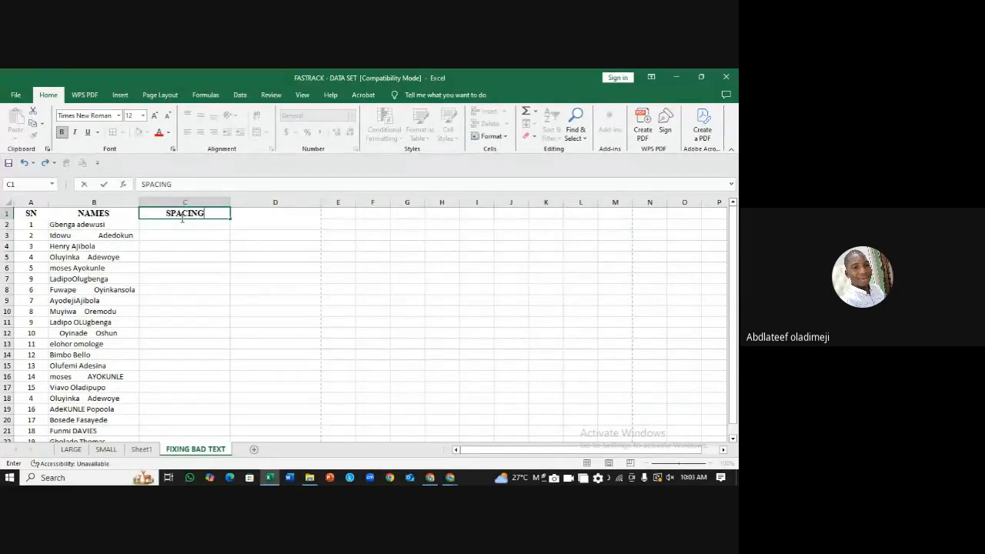
pyautogui.press('Tab')
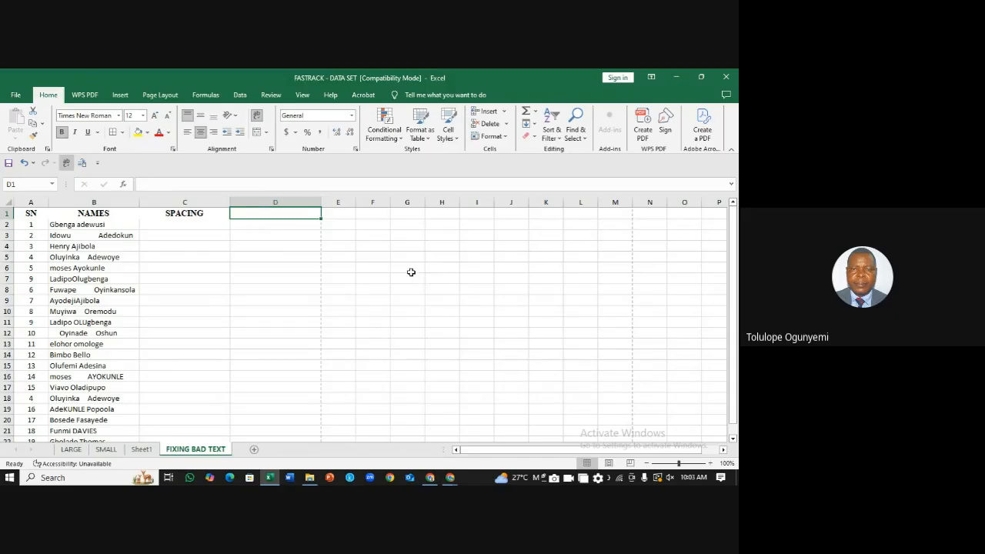
pyautogui.write('LOWER')
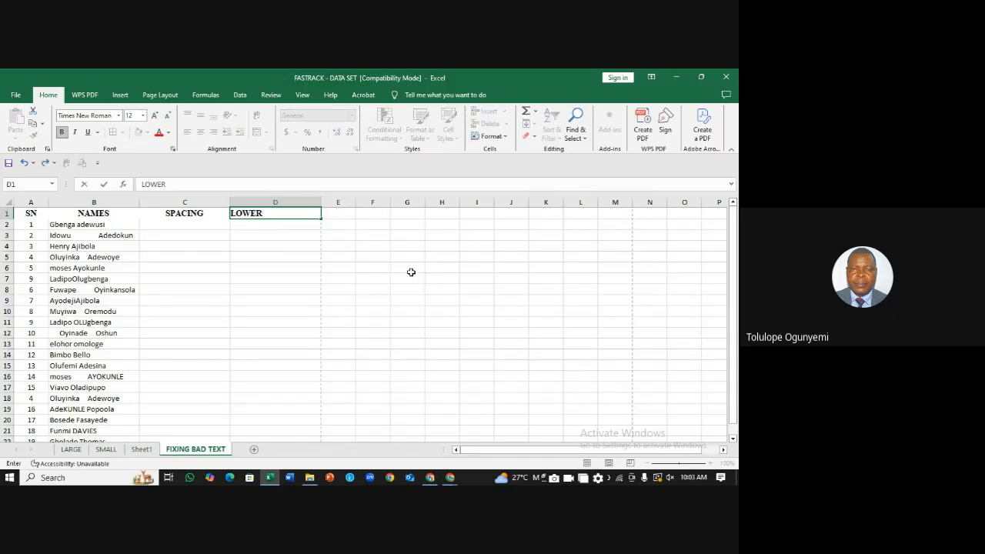
pyautogui.press('Tab')
pyautogui.write('UPPER')
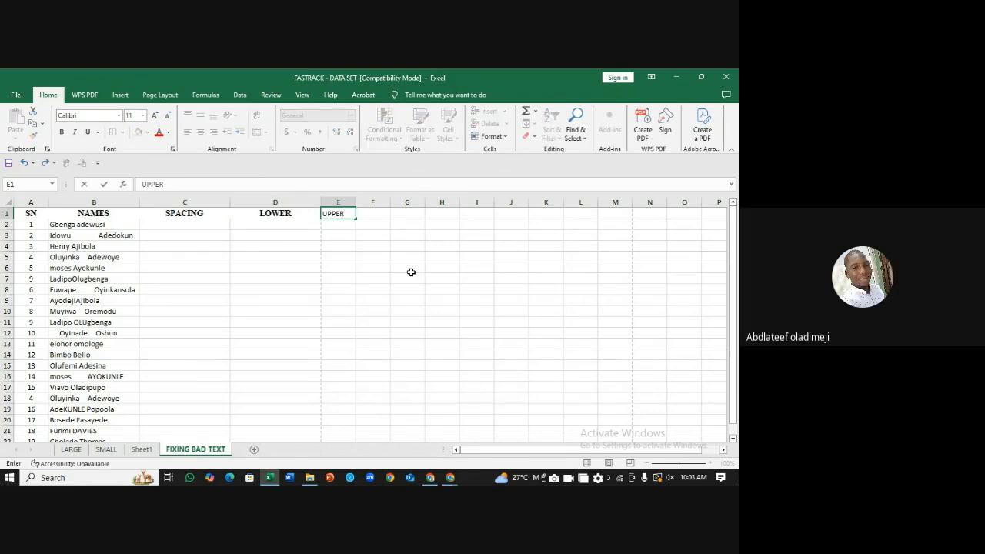
# Step: Change D1 and E1 to LOWER CASE and UPPER CASE, and widen column E
pyautogui.doubleClick(296, 214)
pyautogui.write('CASE')
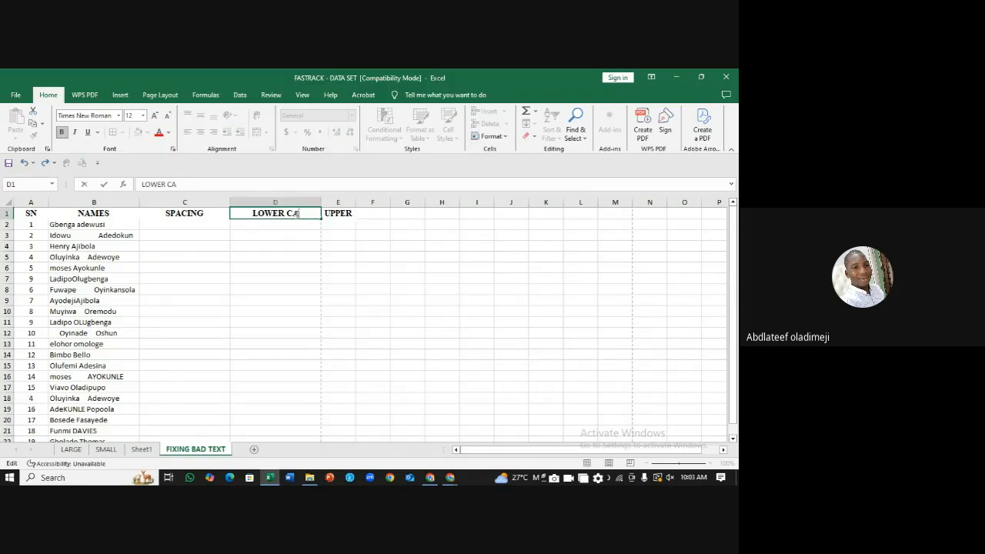
pyautogui.click(353, 215)
pyautogui.click(211, 184)
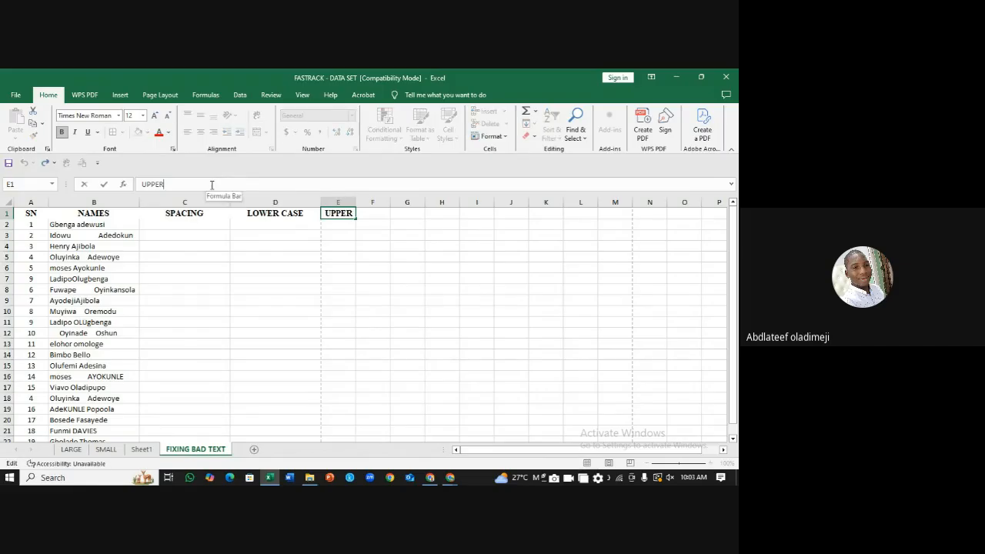
pyautogui.write('CASE')
pyautogui.click(426, 244)
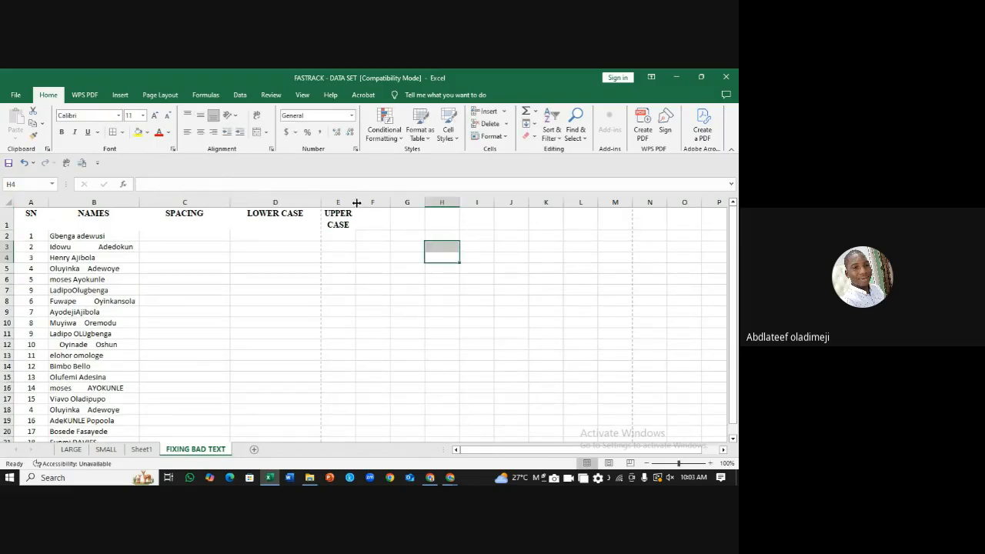
pyautogui.moveTo(356, 203); pyautogui.dragTo(382, 204)
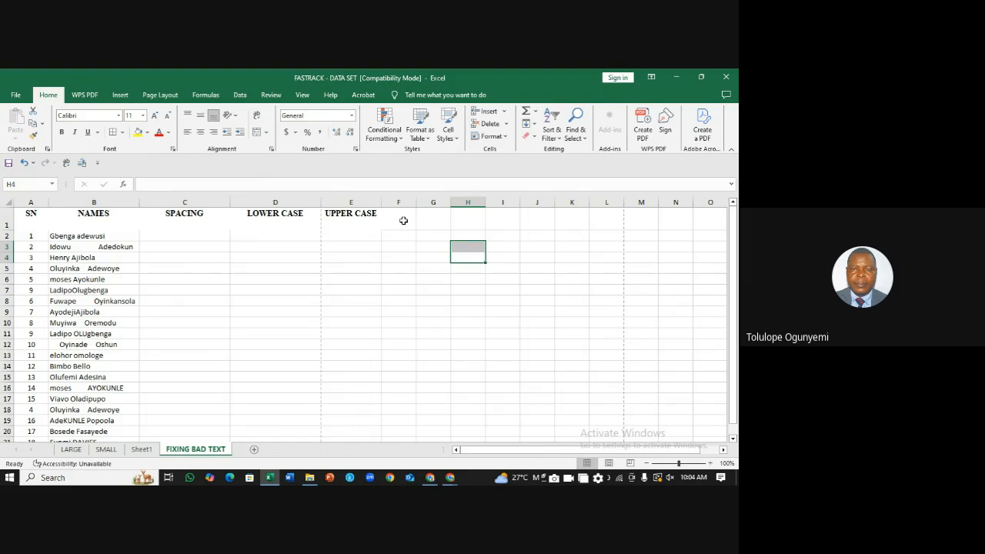
# Step: Add the PROPER header in F1 and widen column F to fit it
pyautogui.click(404, 221)
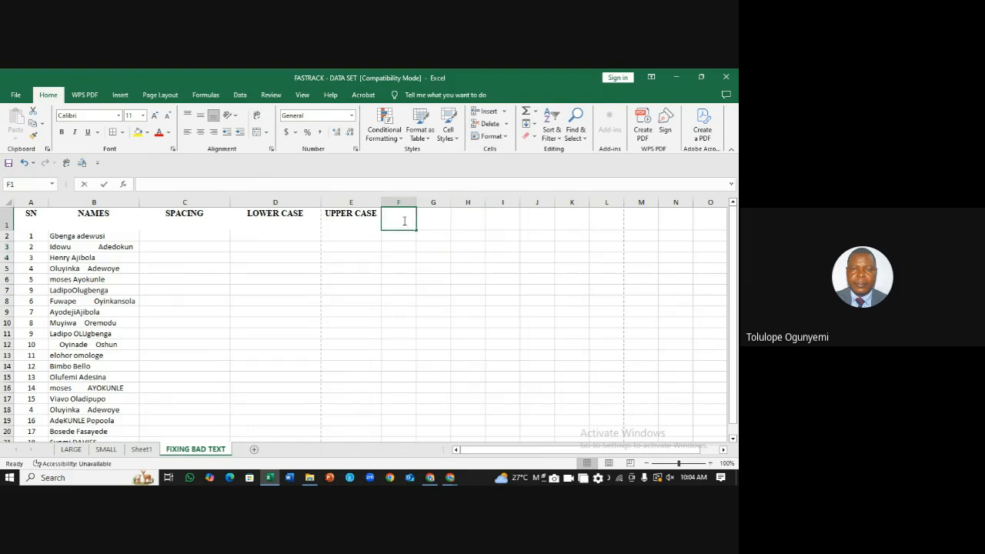
pyautogui.write('P')
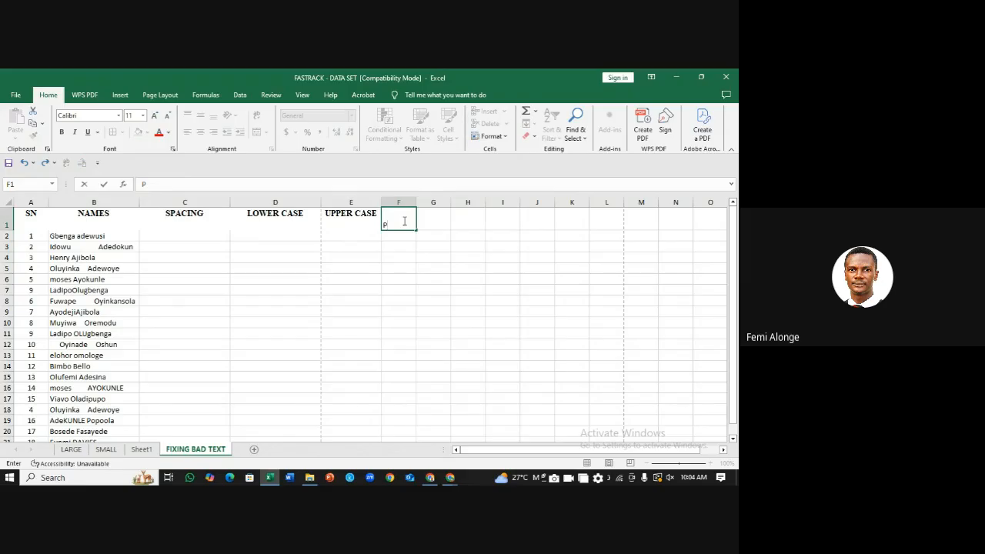
pyautogui.write('ROPER')
pyautogui.click(441, 221)
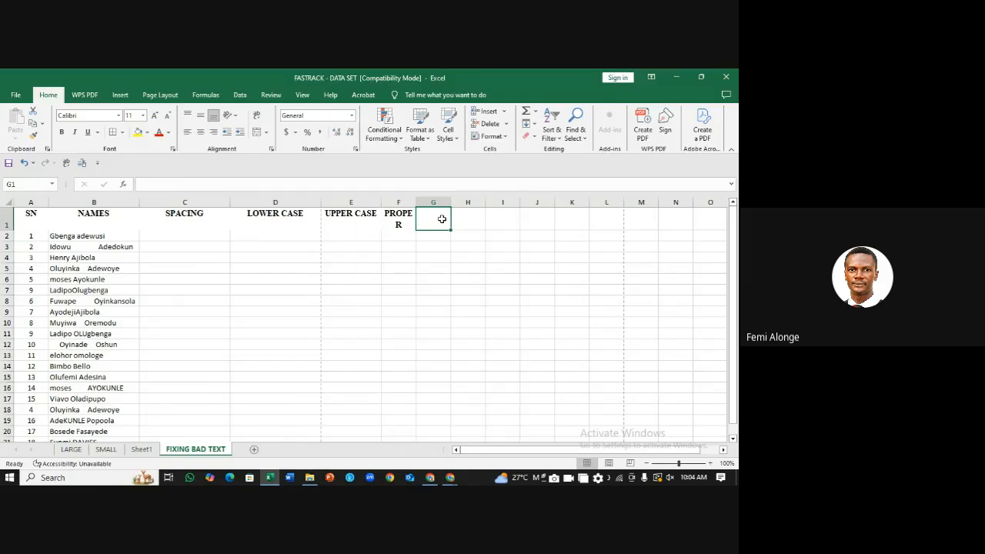
pyautogui.moveTo(415, 201); pyautogui.dragTo(444, 203)
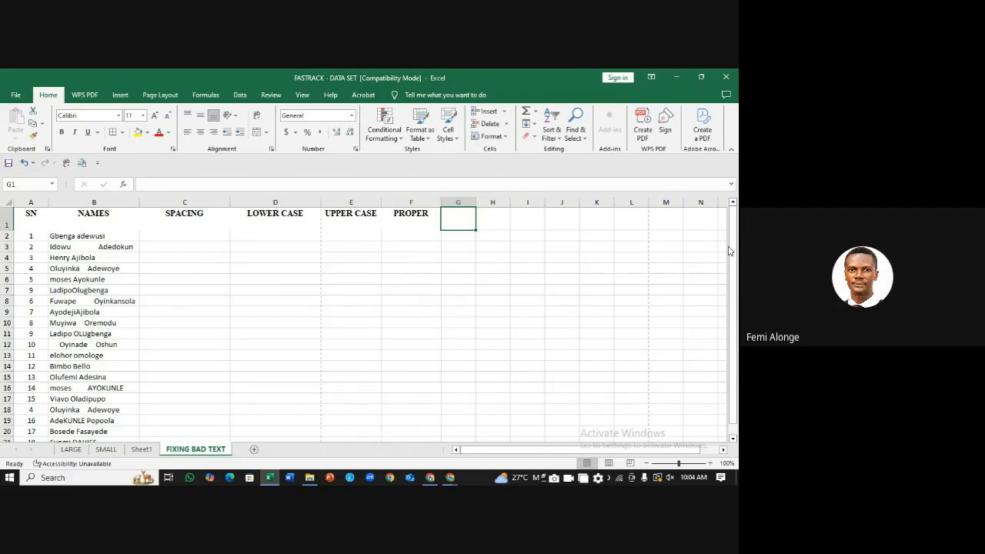
pyautogui.moveTo(733, 247); pyautogui.dragTo(735, 281)
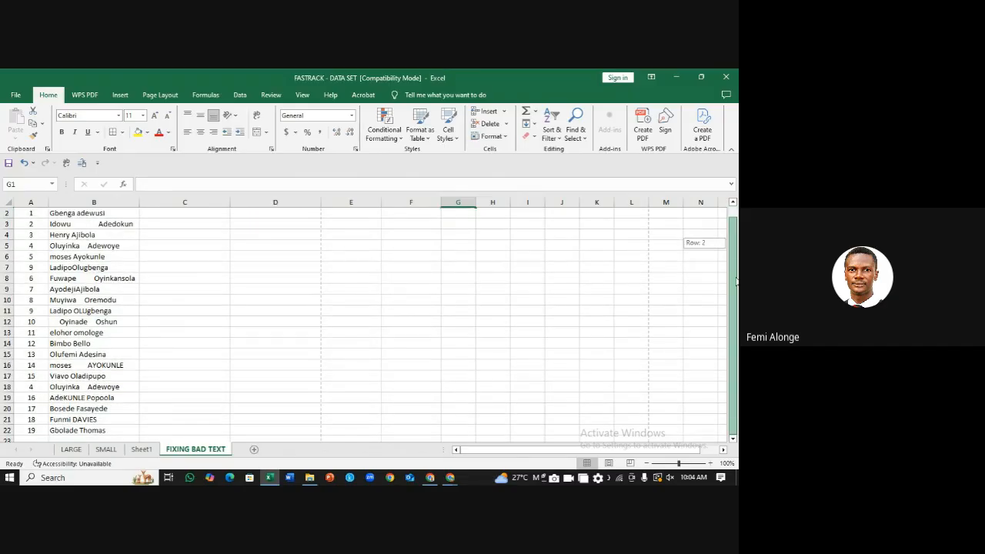
pyautogui.moveTo(737, 320); pyautogui.dragTo(735, 304)
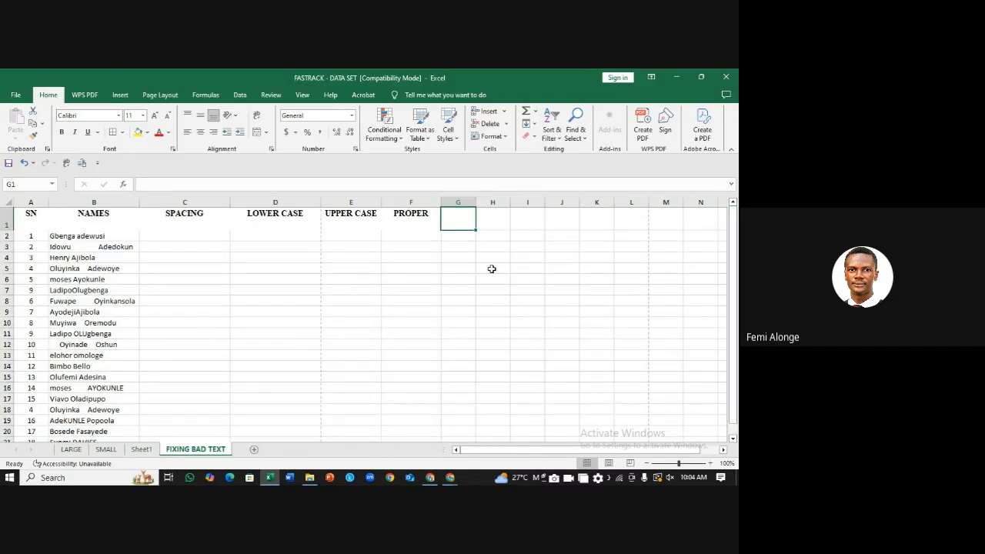
pyautogui.moveTo(468, 245); pyautogui.dragTo(466, 237)
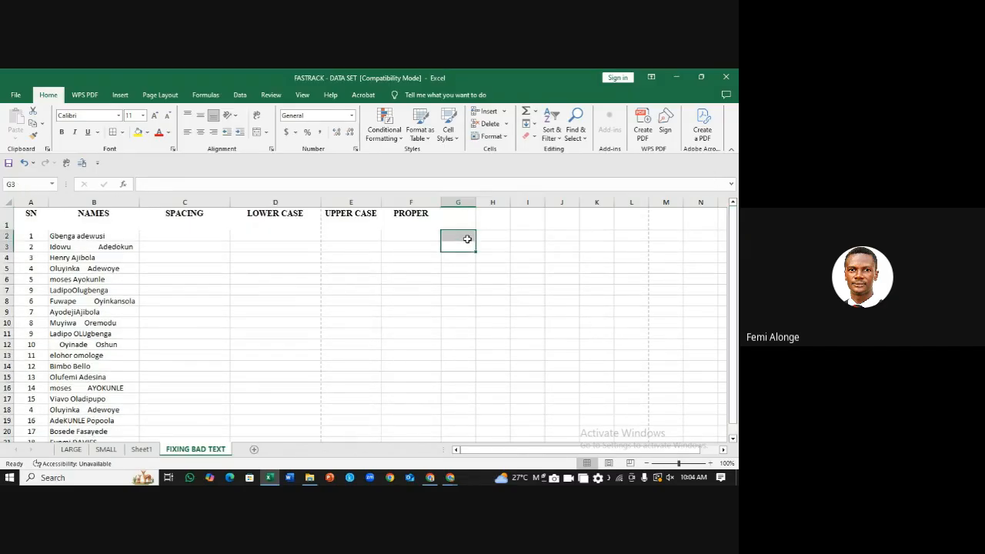
pyautogui.click(457, 217)
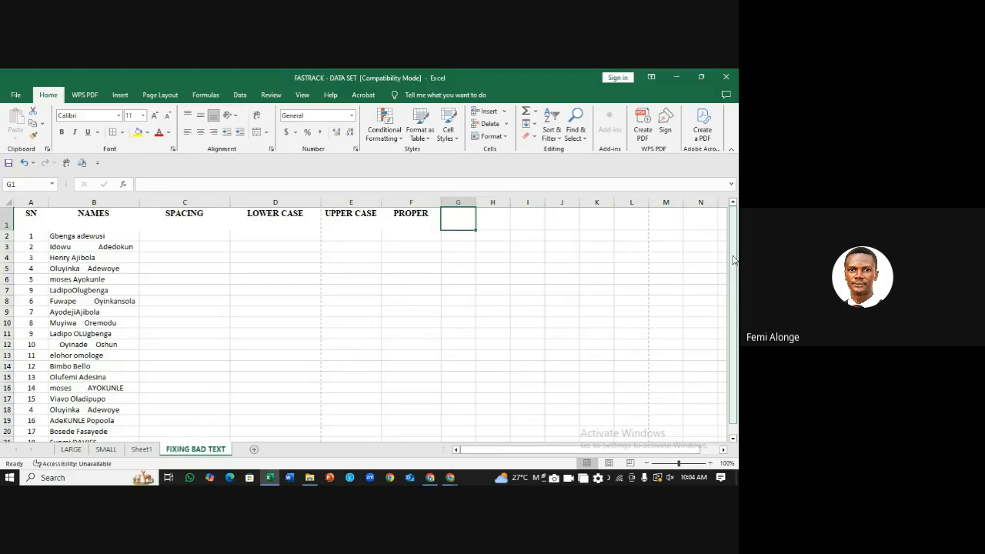
pyautogui.moveTo(734, 260); pyautogui.dragTo(715, 233)
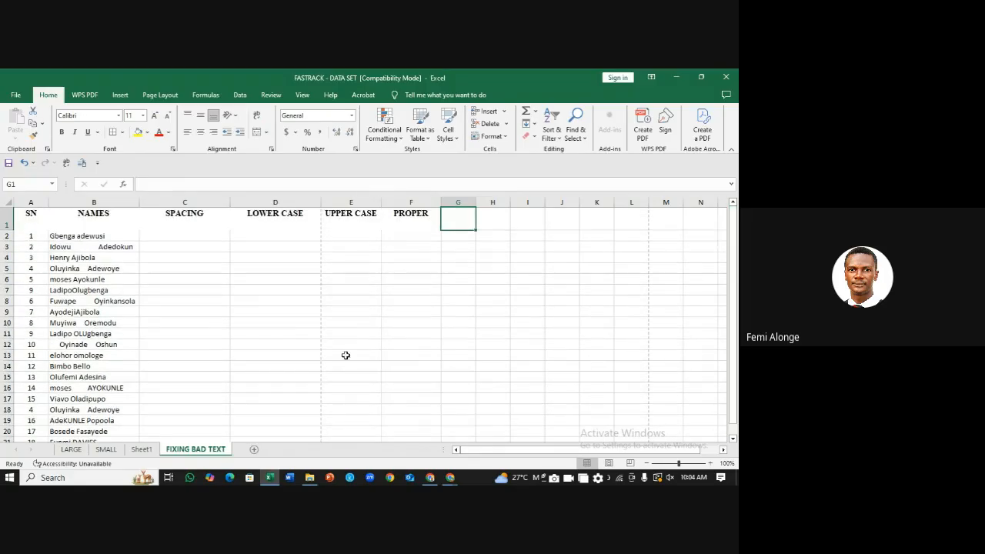
# Step: Move through Sheet1 and FIXING BAD TEXT to reach the SMALL scores sheet
pyautogui.click(141, 450)
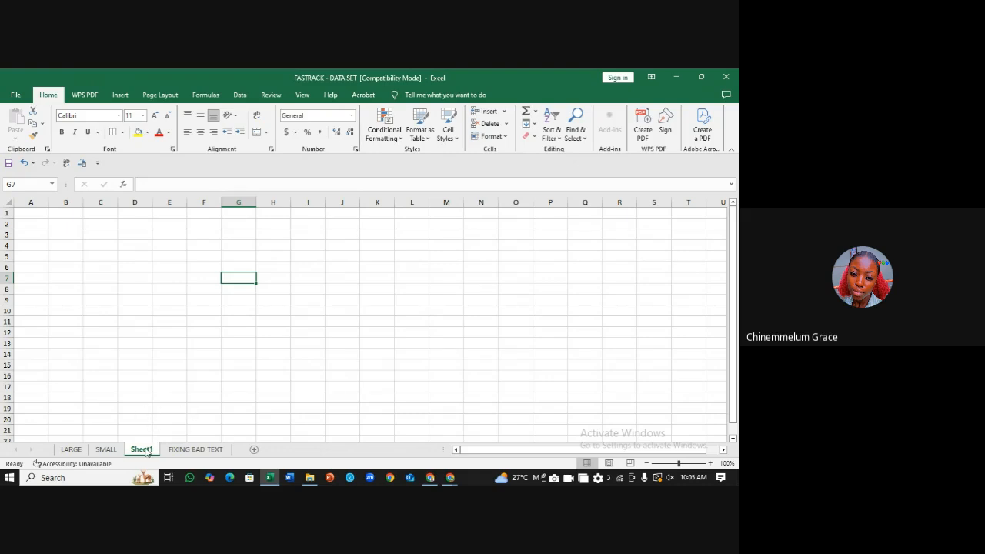
pyautogui.click(204, 451)
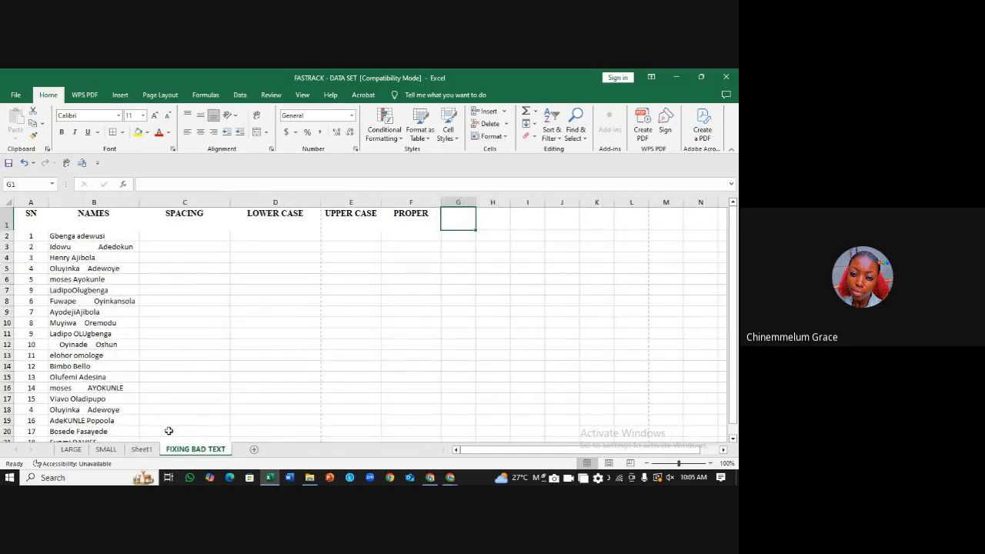
pyautogui.click(106, 451)
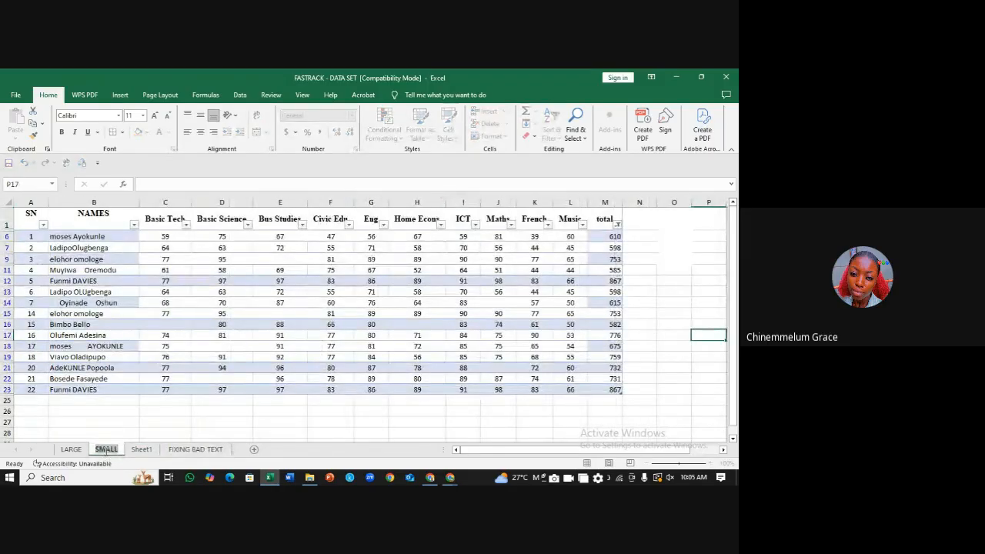
pyautogui.click(684, 292)
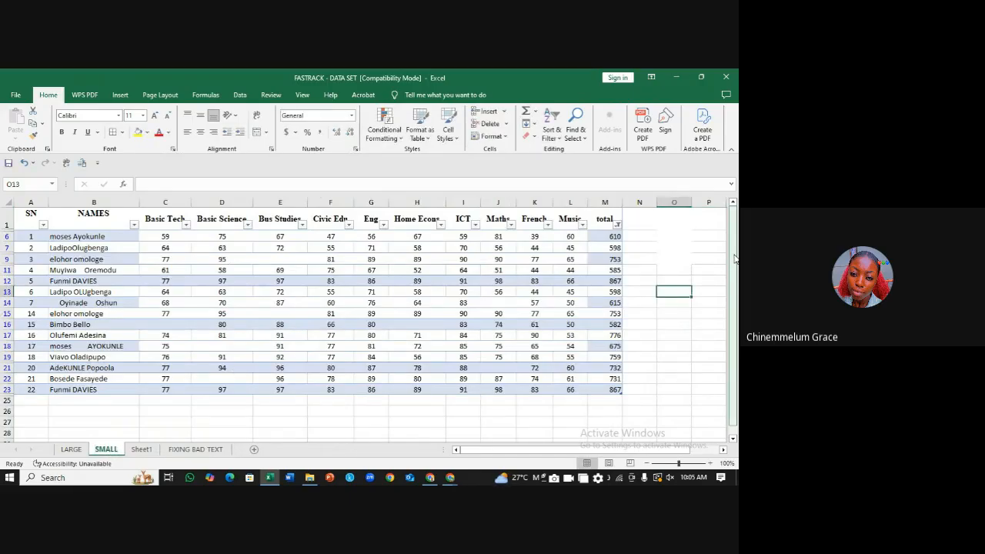
pyautogui.moveTo(735, 257); pyautogui.dragTo(736, 254)
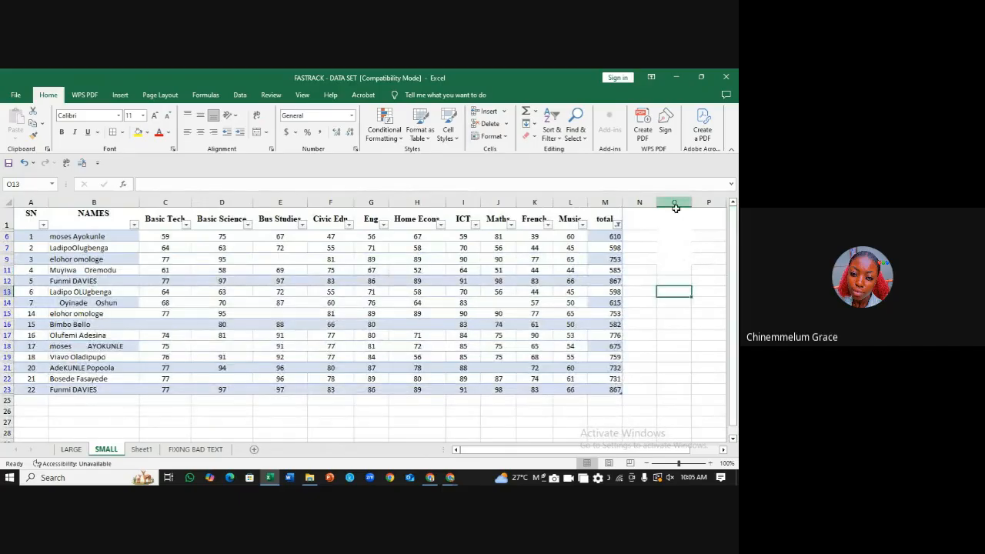
pyautogui.click(652, 260)
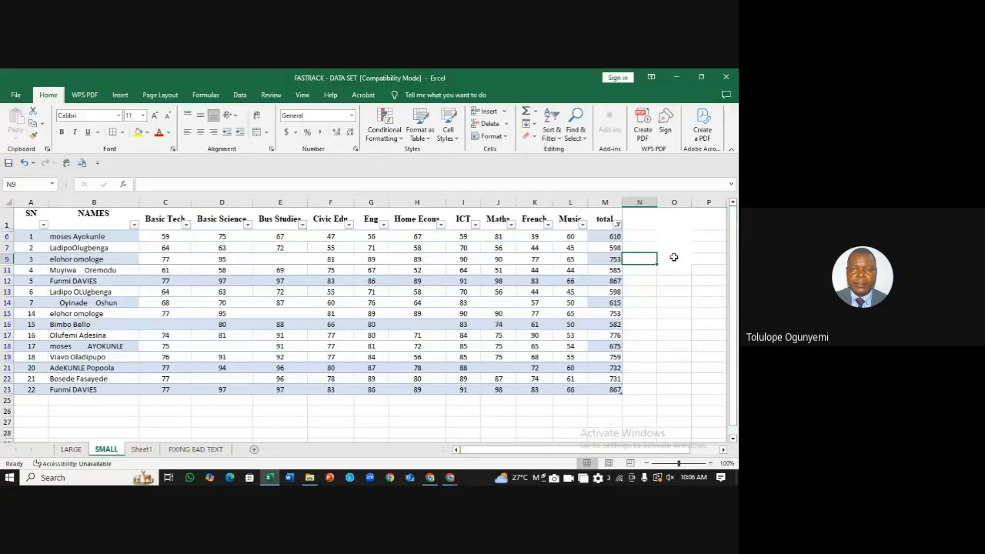
pyautogui.click(704, 344)
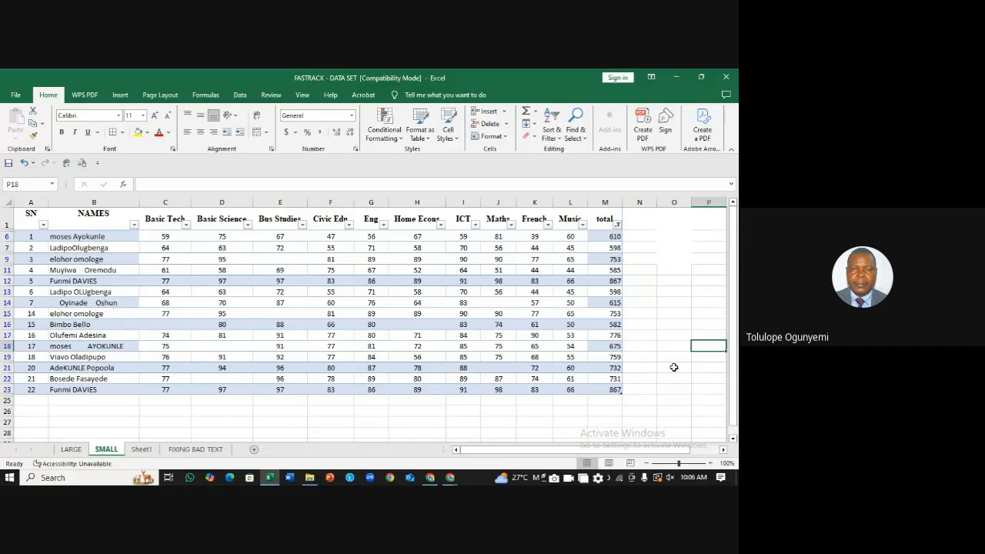
pyautogui.click(674, 368)
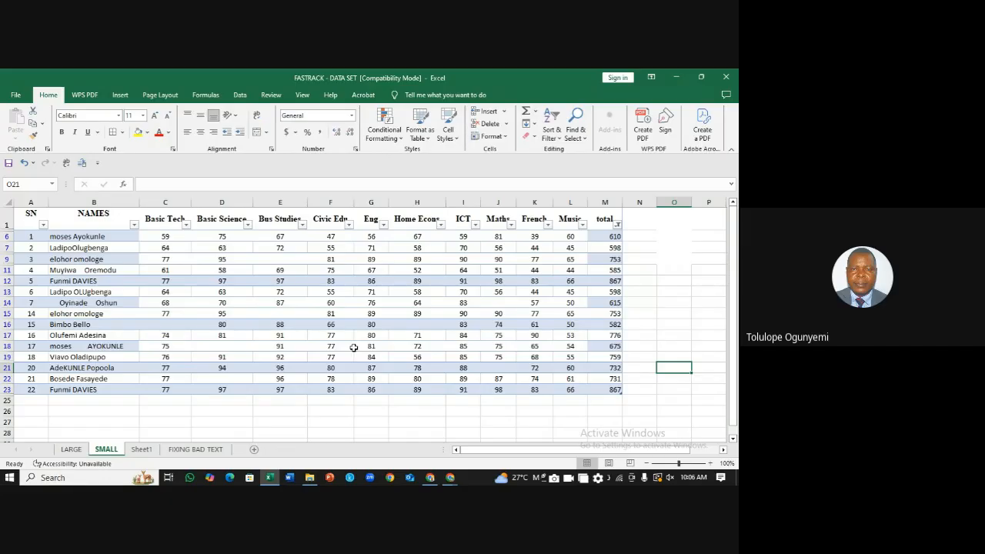
pyautogui.click(676, 312)
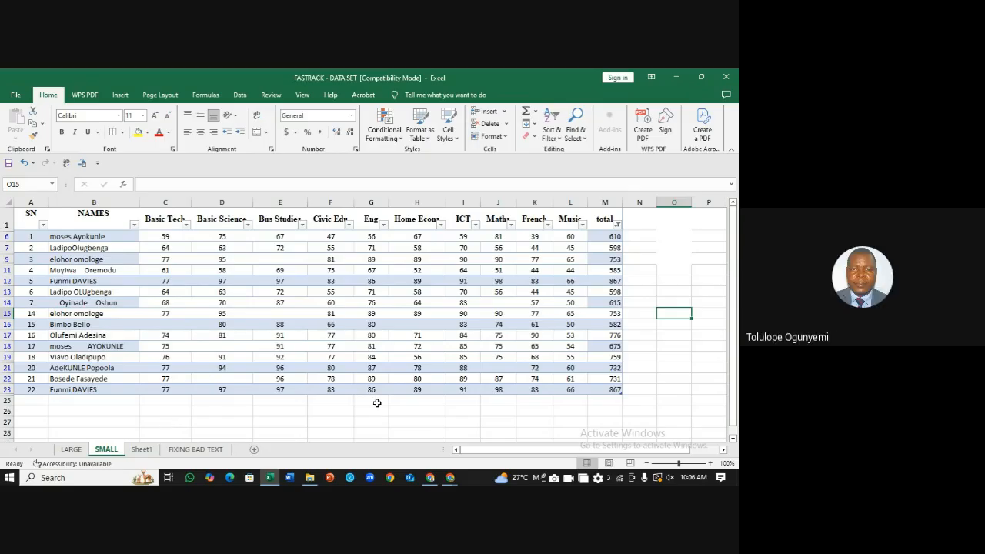
# Step: On the FIXING BAD TEXT sheet, select the names area B1:G11, then cells C2 through F2
pyautogui.click(145, 450)
pyautogui.click(194, 451)
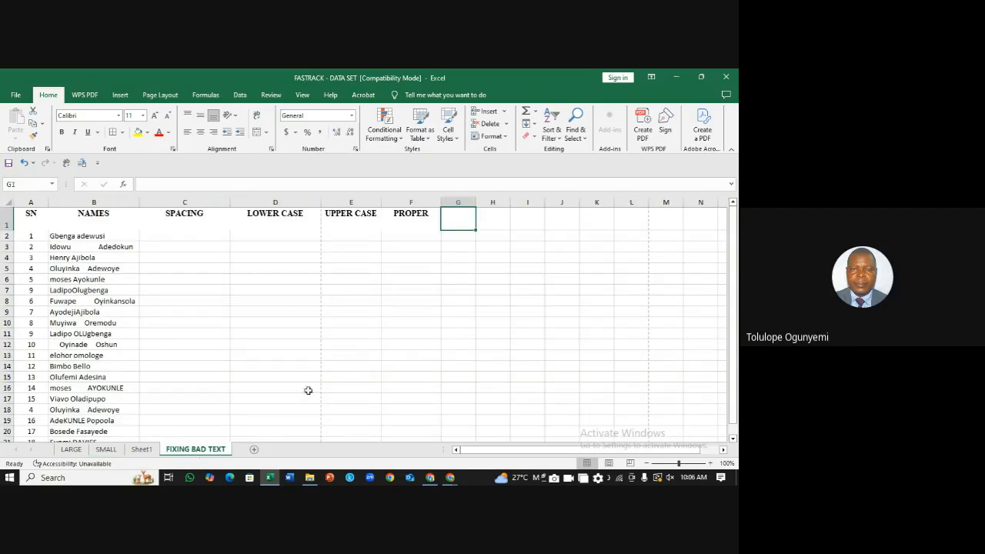
pyautogui.click(525, 323)
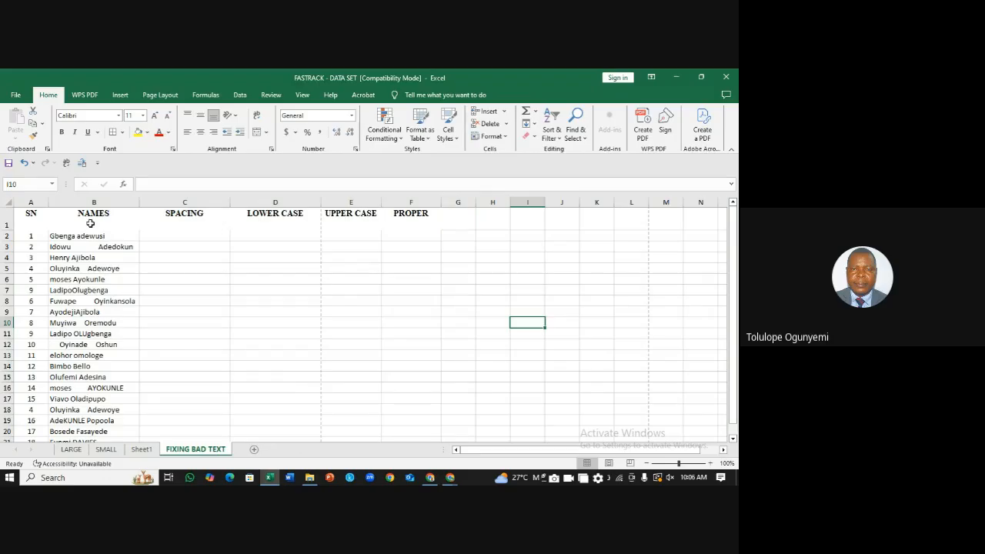
pyautogui.moveTo(91, 222); pyautogui.dragTo(439, 431)
pyautogui.moveTo(732, 284); pyautogui.dragTo(732, 276)
pyautogui.click(179, 239)
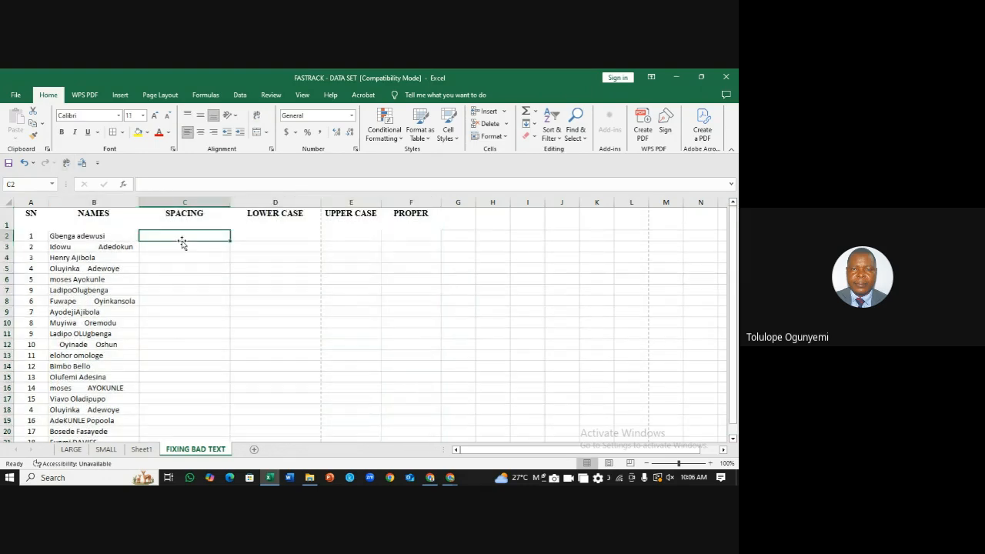
pyautogui.click(294, 239)
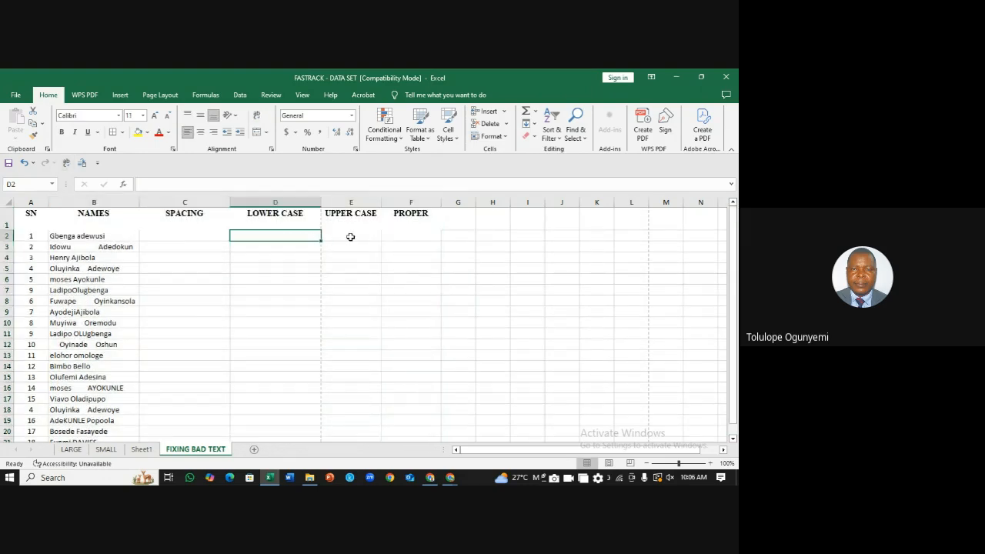
pyautogui.click(352, 235)
pyautogui.click(421, 234)
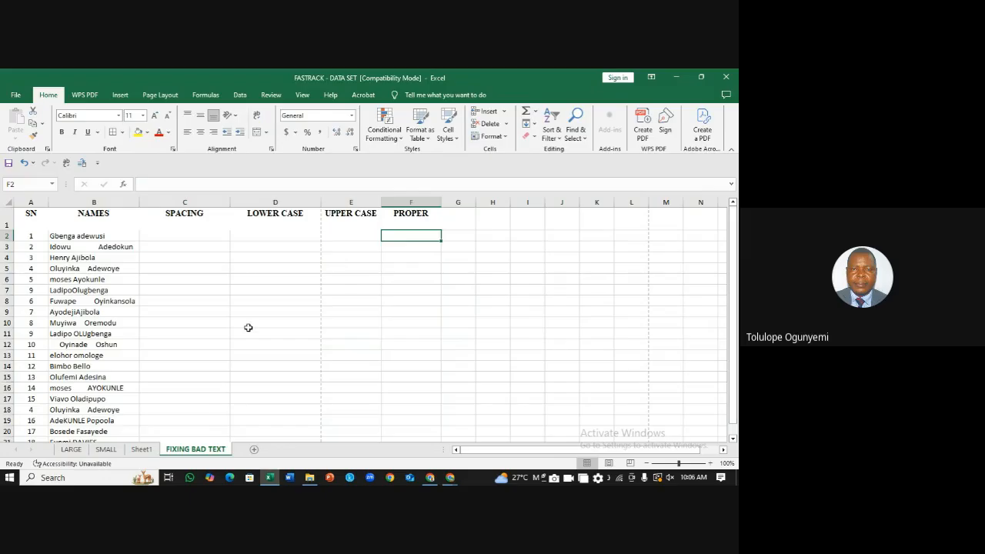
# Step: Add the heading EXACT in G1, then return to the SMALL sheet
pyautogui.click(141, 449)
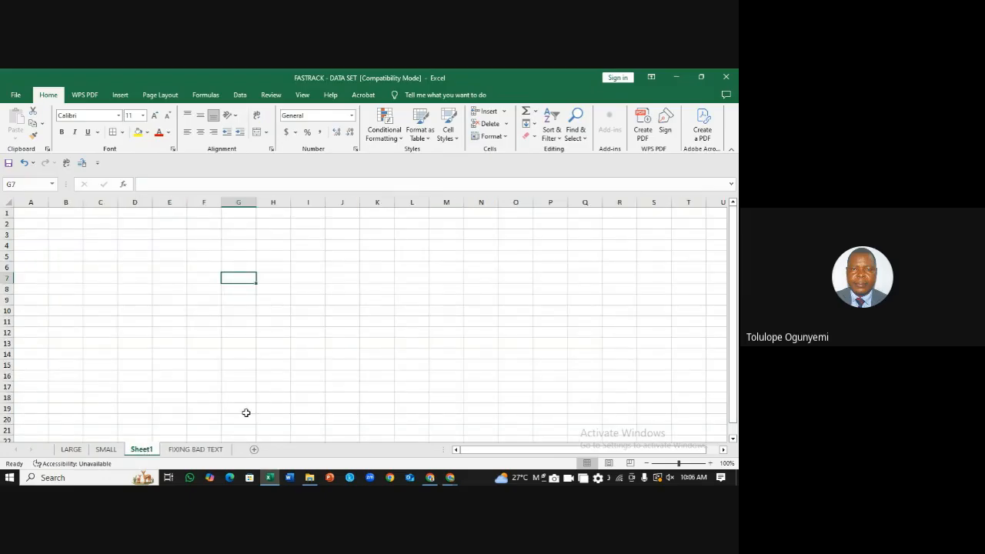
pyautogui.click(196, 450)
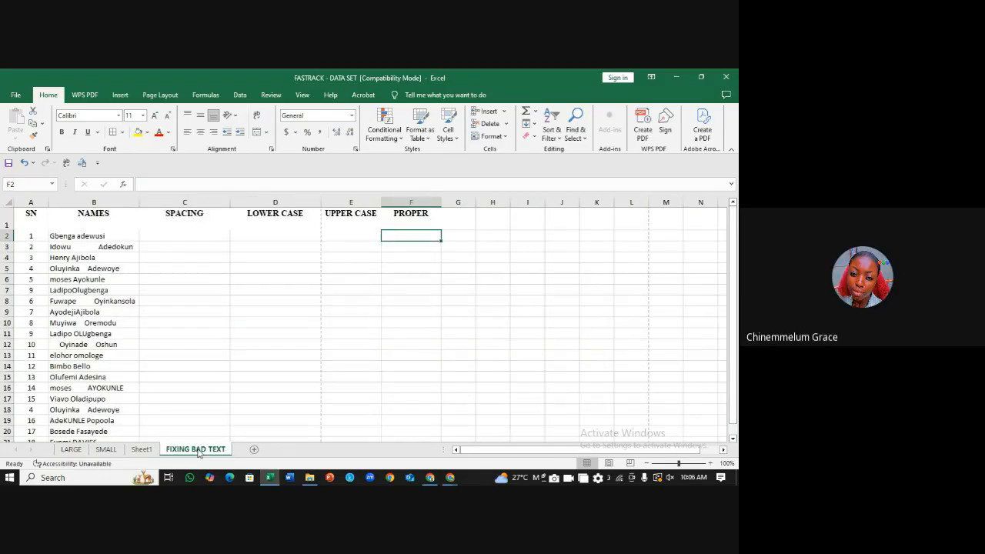
pyautogui.click(459, 221)
pyautogui.write('EXACT')
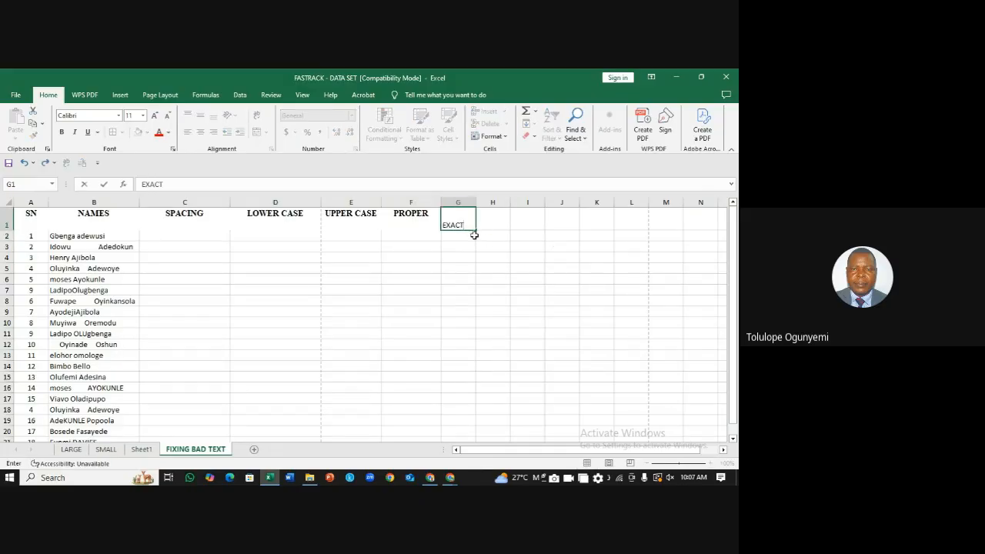
pyautogui.press('Return')
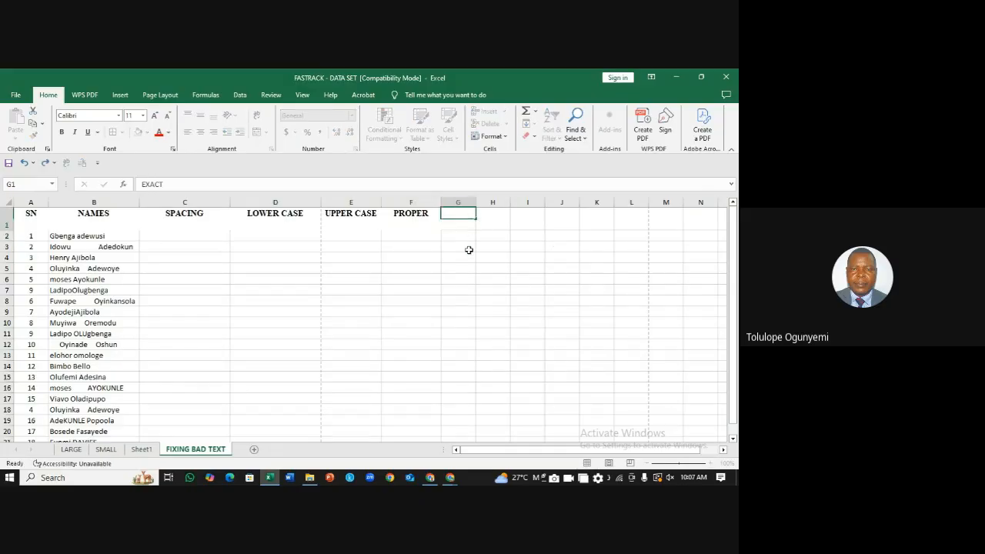
pyautogui.click(142, 449)
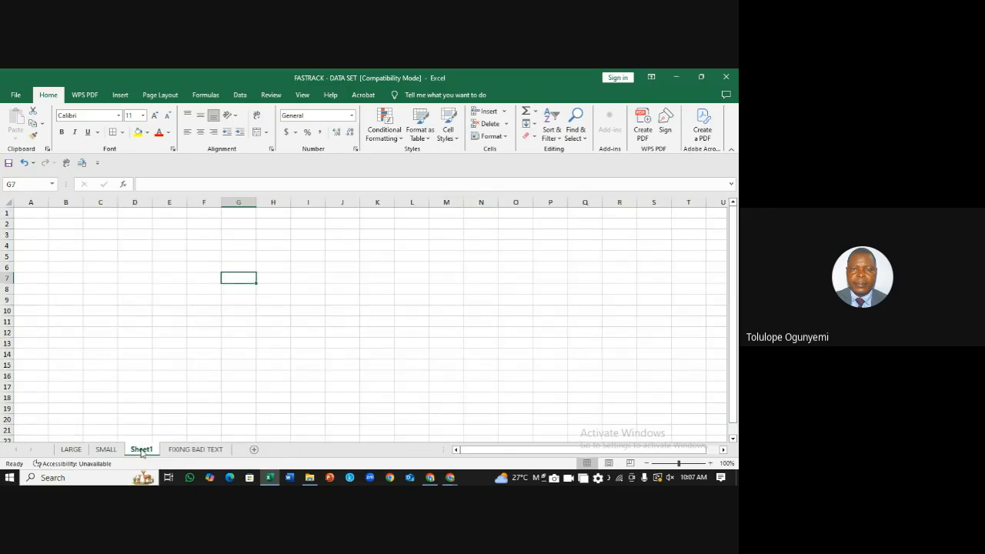
pyautogui.click(106, 449)
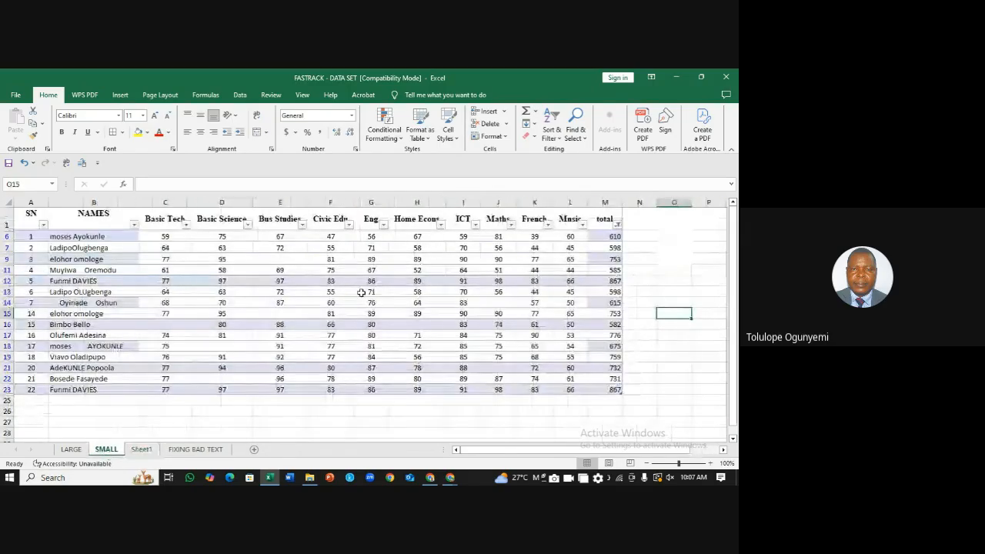
pyautogui.click(706, 248)
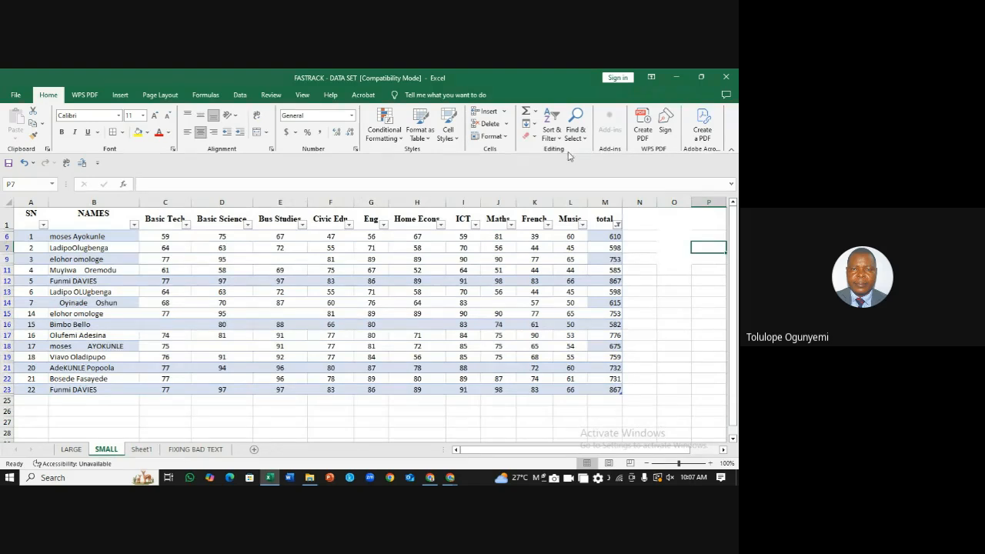
pyautogui.click(404, 289)
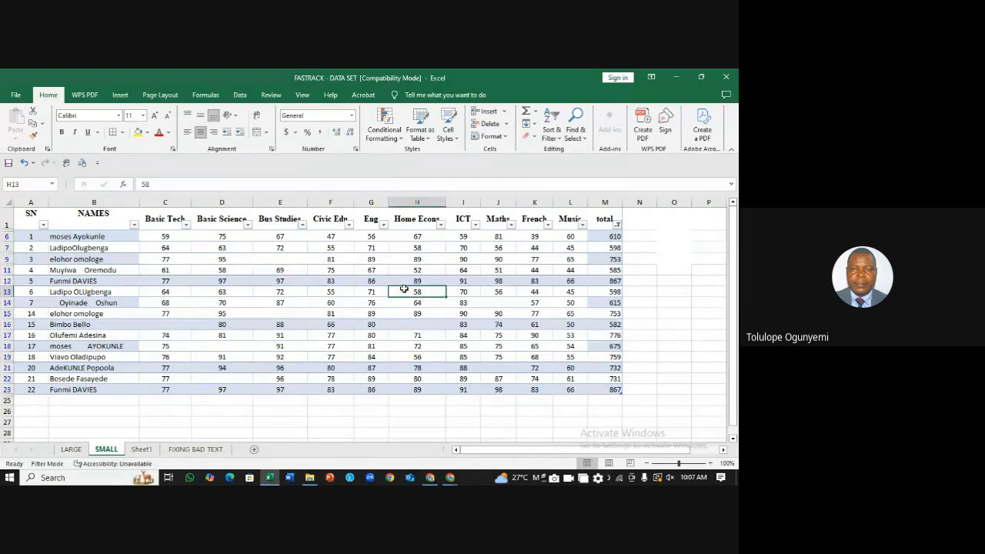
pyautogui.click(635, 280)
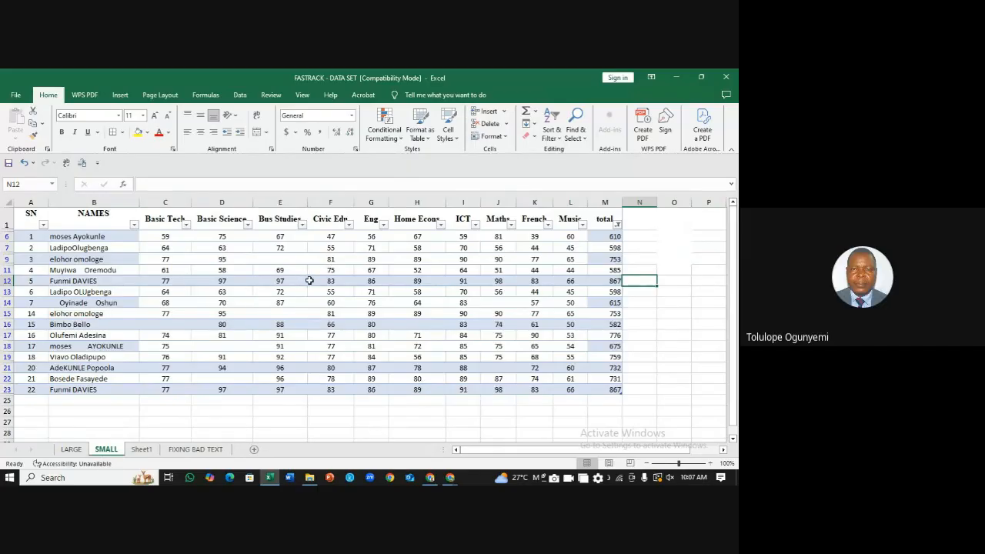
pyautogui.click(665, 323)
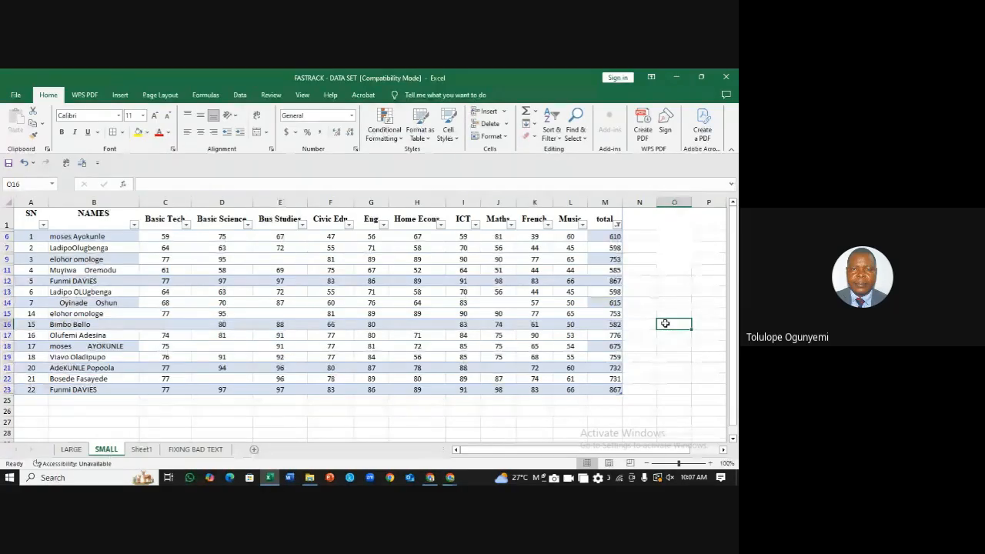
pyautogui.click(669, 300)
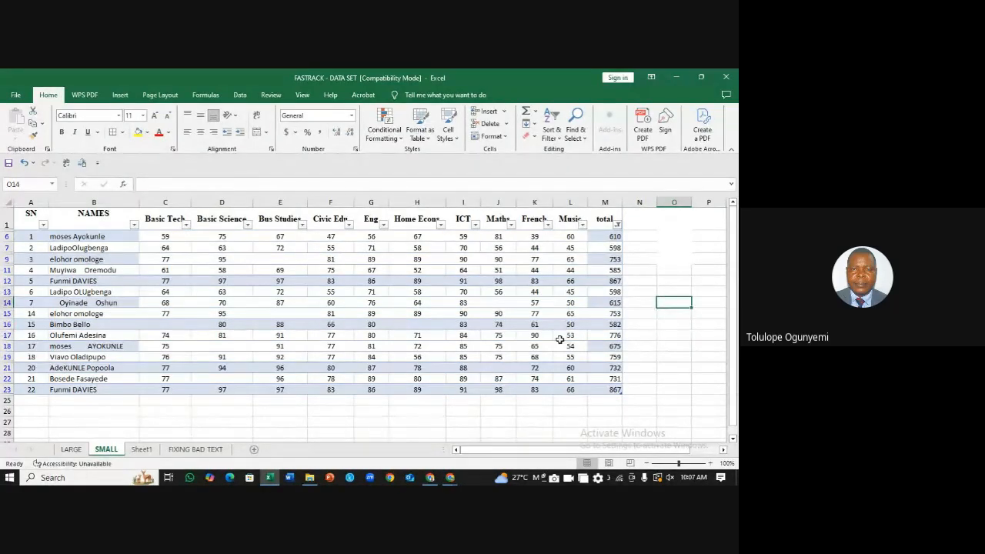
pyautogui.click(364, 403)
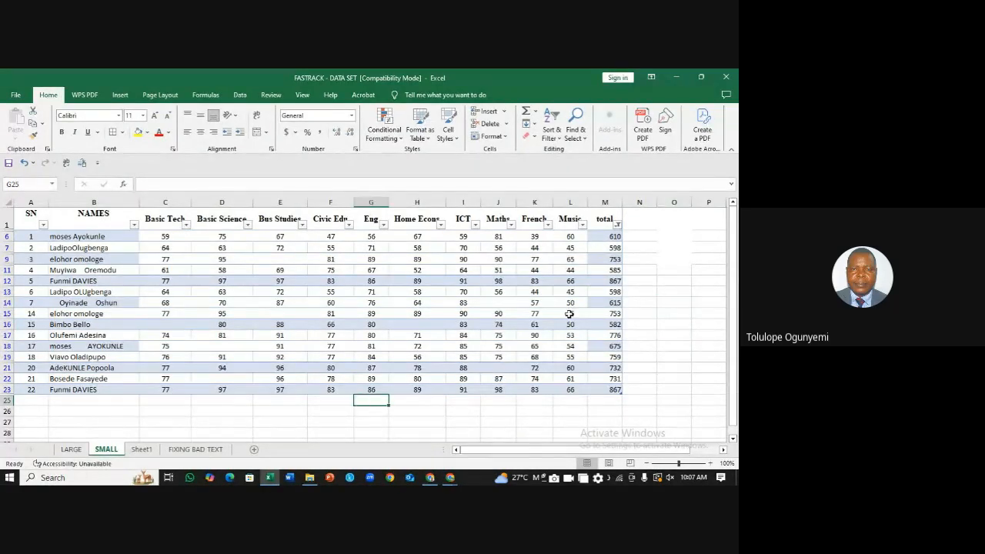
pyautogui.click(681, 283)
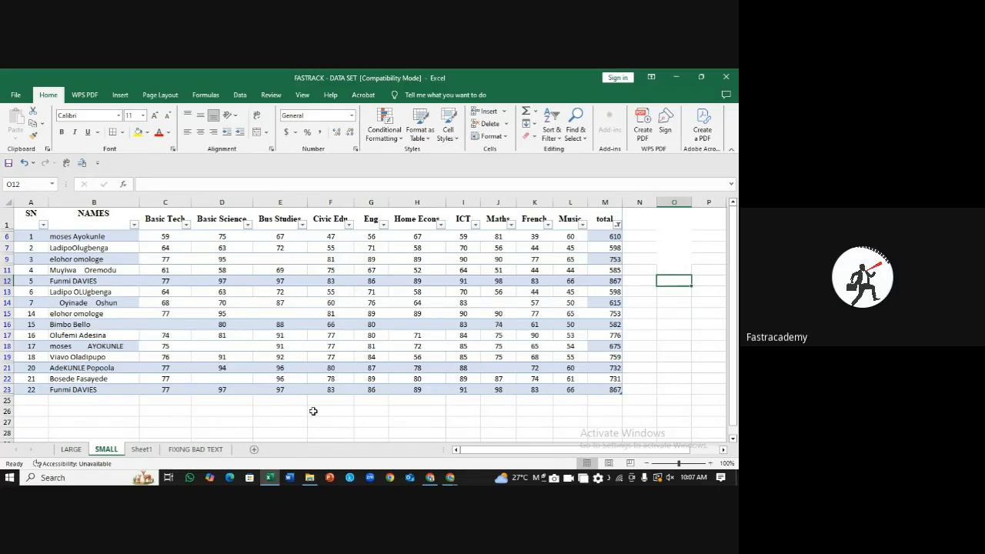
pyautogui.click(671, 366)
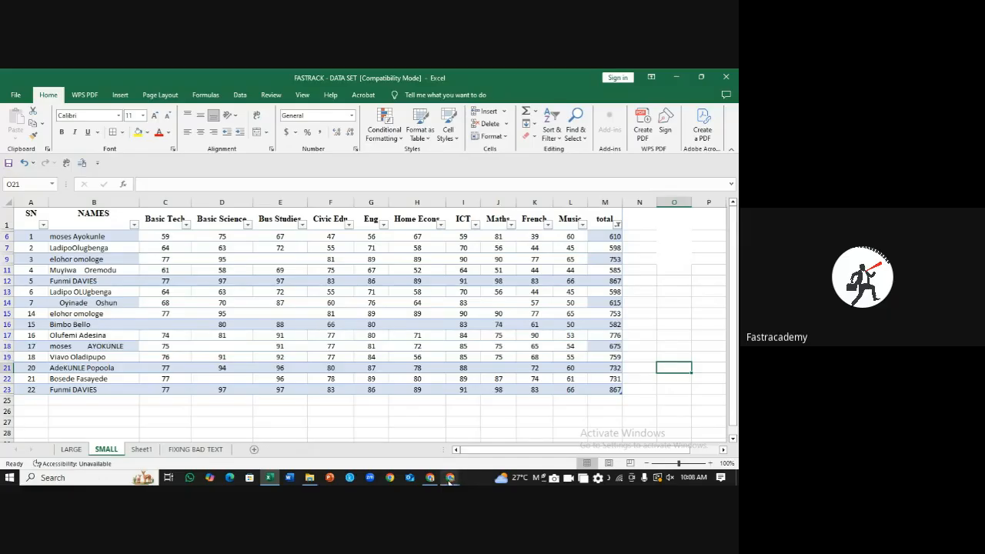
# Step: Bring up the Google Meet window and stop presenting the screen
pyautogui.moveTo(450, 477)
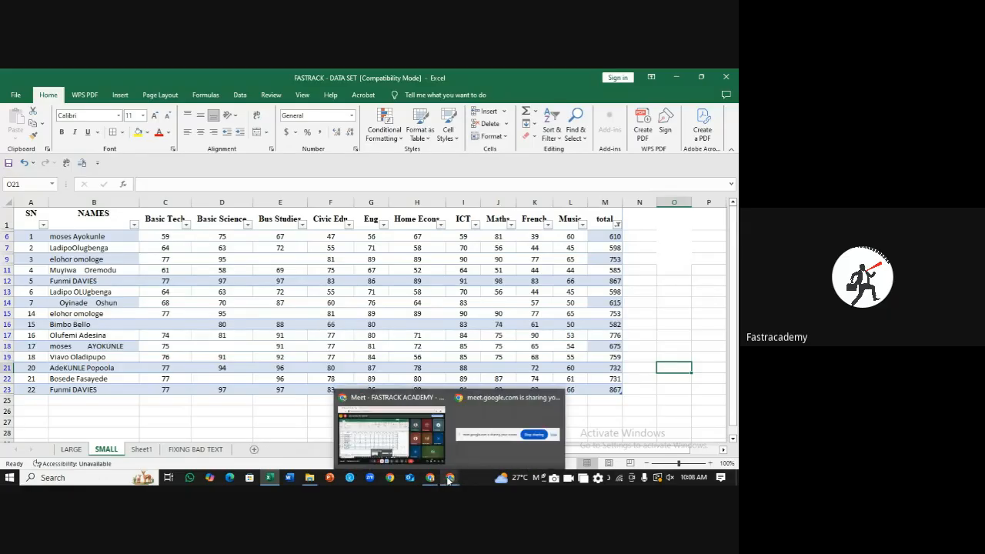
pyautogui.click(391, 439)
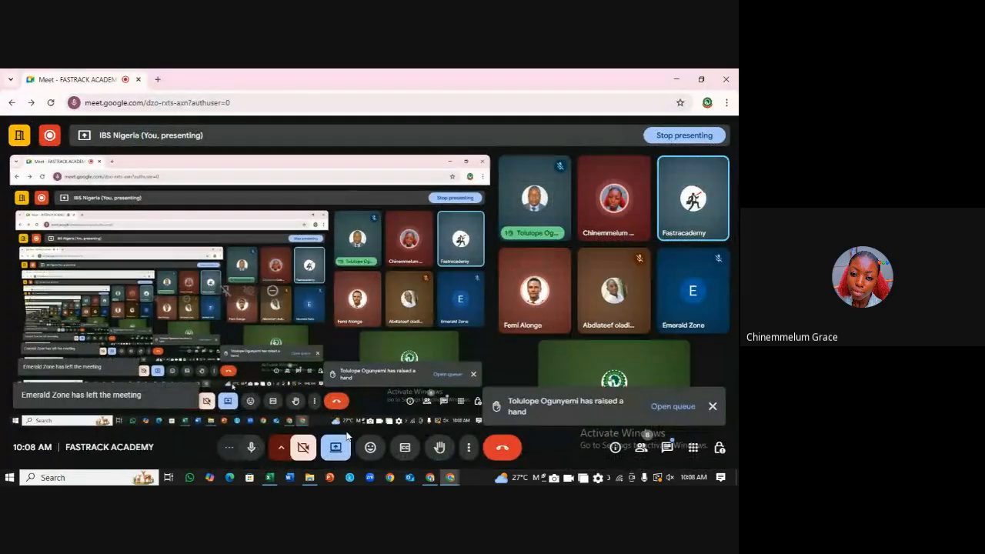
pyautogui.click(336, 453)
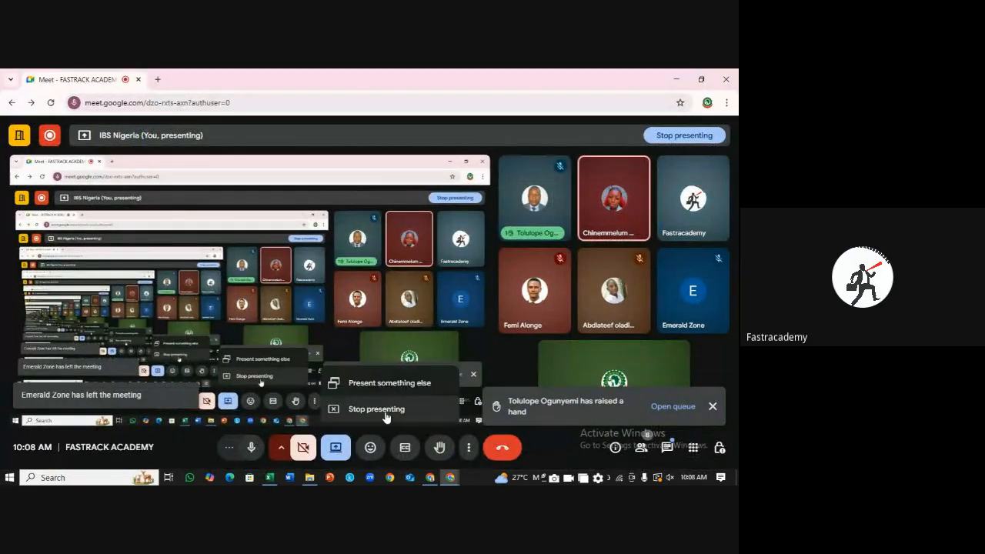
pyautogui.click(385, 409)
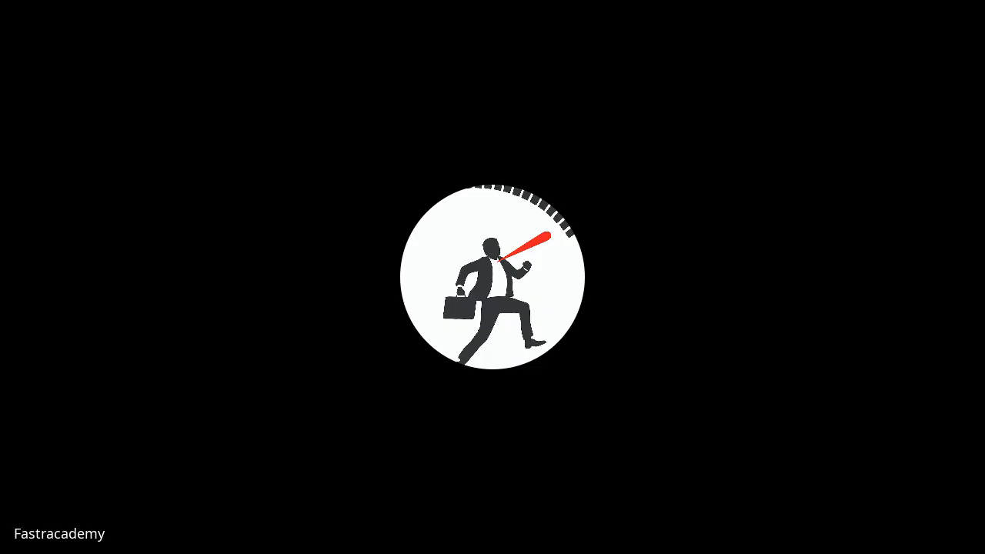